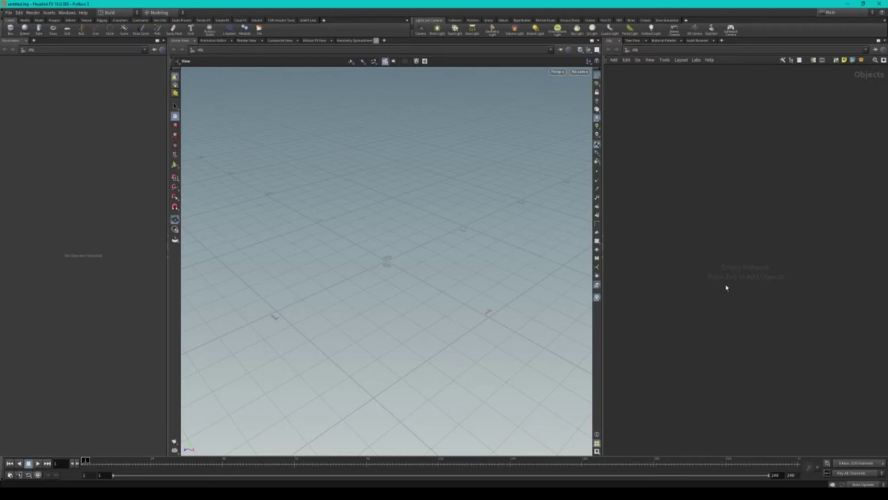
- Add a File geometry object in /obj, name it Tent3, and go inside
{"action": "key", "text": "Tab"}
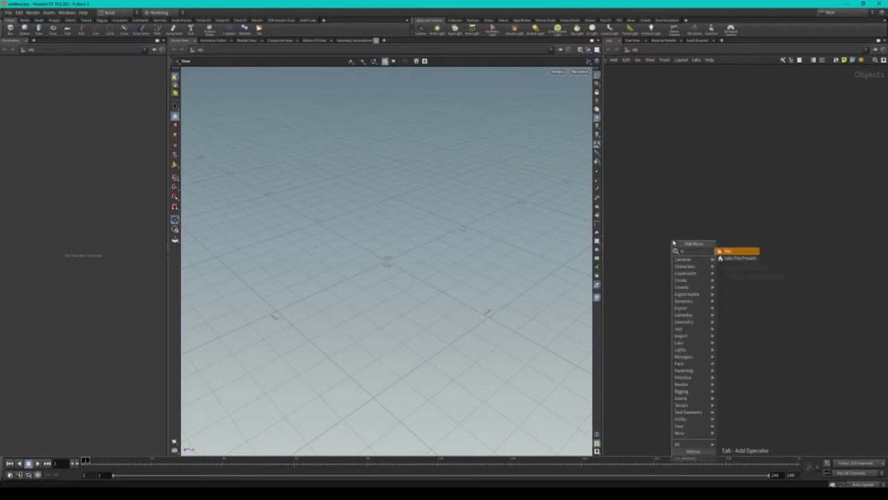
{"action": "key", "text": "Escape"}
{"action": "left_click", "coordinate": [672, 241]}
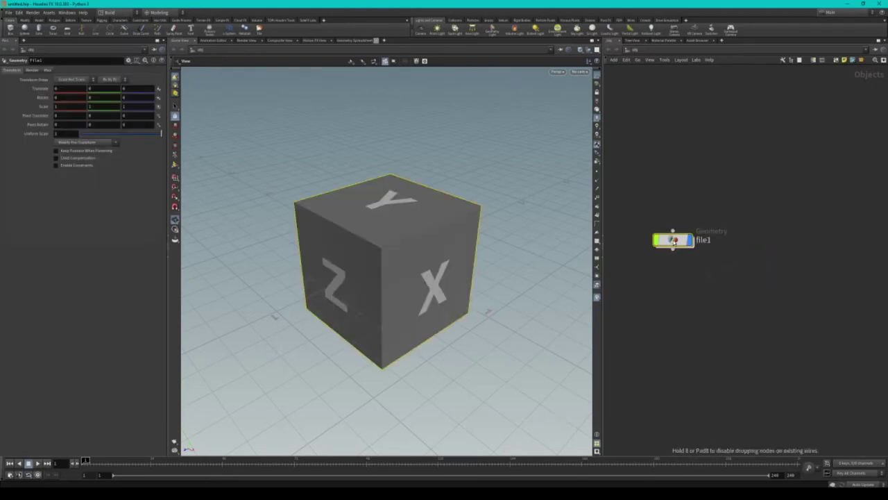
{"action": "double_click", "coordinate": [706, 232]}
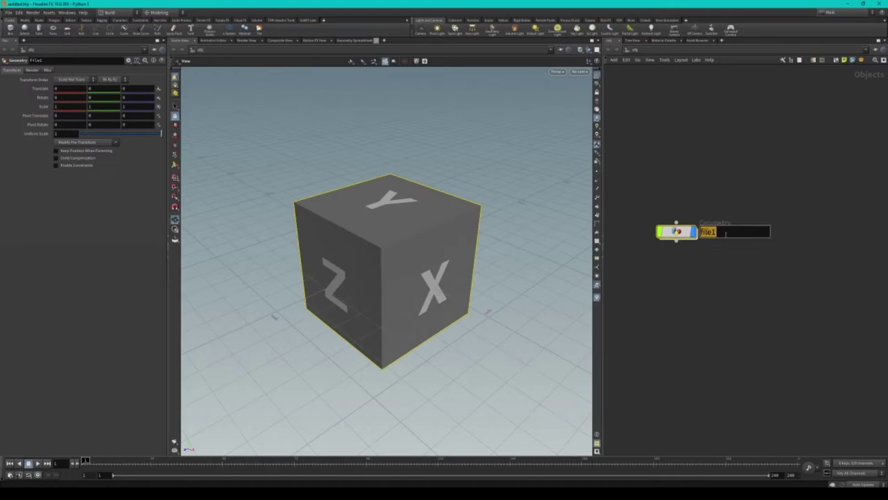
{"action": "type", "text": "Te"}
{"action": "key", "text": "Return"}
{"action": "key", "text": "Return"}
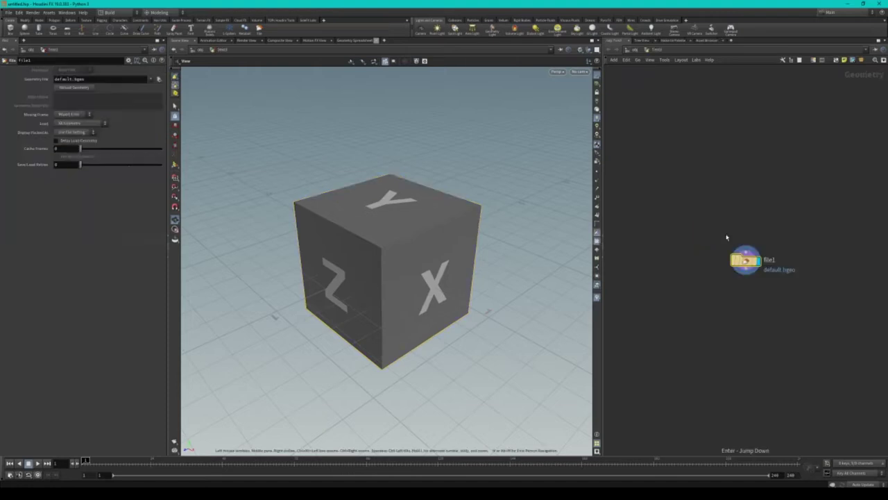
- Rename the inner file node Tent3 and bring up a File Explorer window
{"action": "left_click_drag", "start_coordinate": [750, 278], "coordinate": [726, 260]}
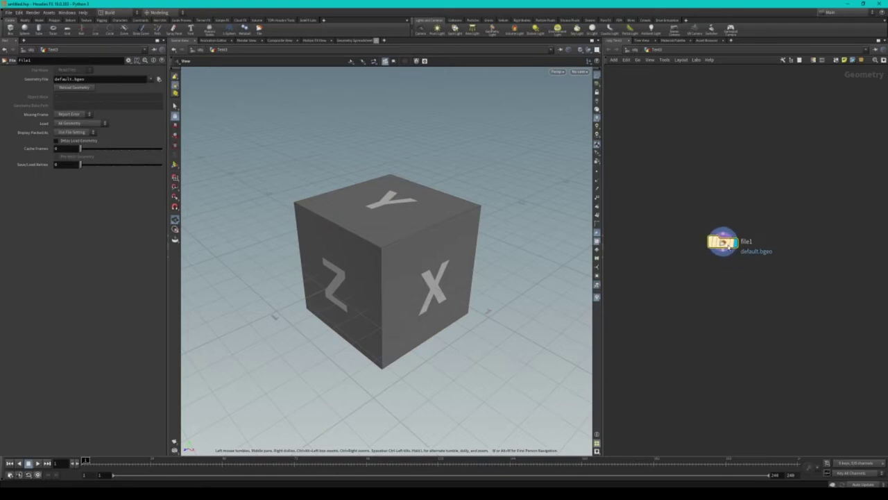
{"action": "double_click", "coordinate": [747, 242]}
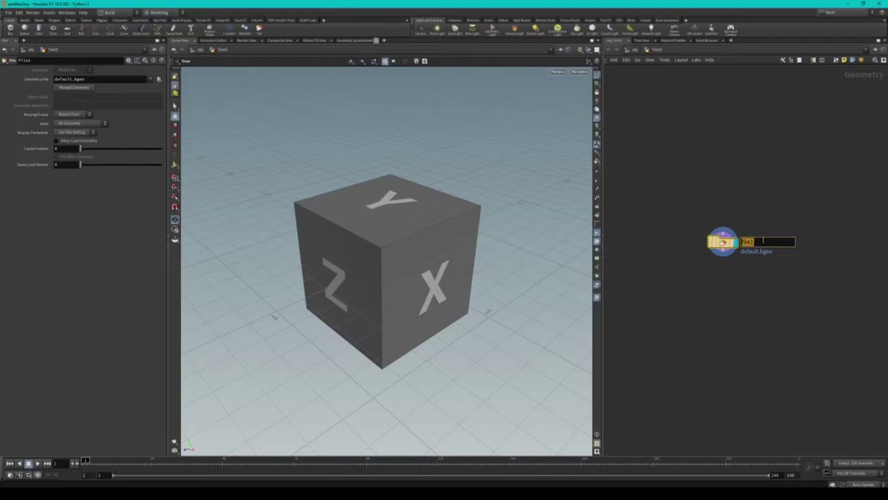
{"action": "type", "text": "3"}
{"action": "key", "text": "Return"}
{"action": "middle_click_drag", "start_coordinate": [704, 281], "coordinate": [702, 265]}
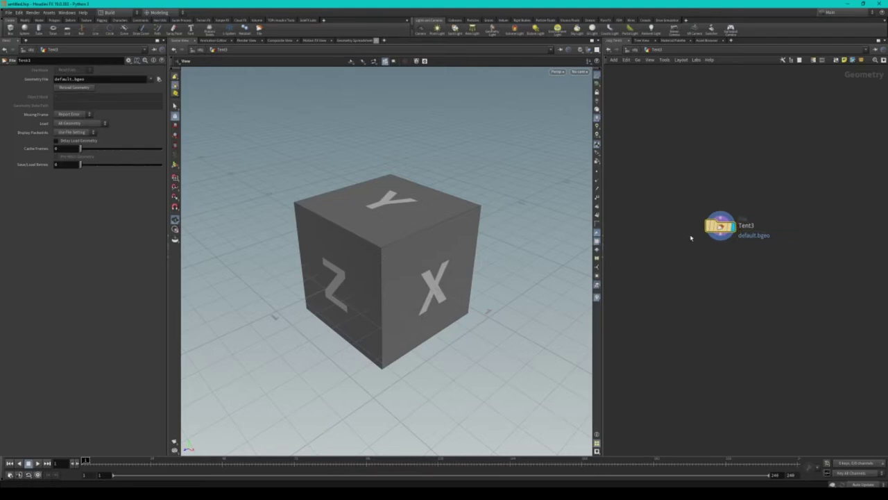
{"action": "key", "text": "super+e"}
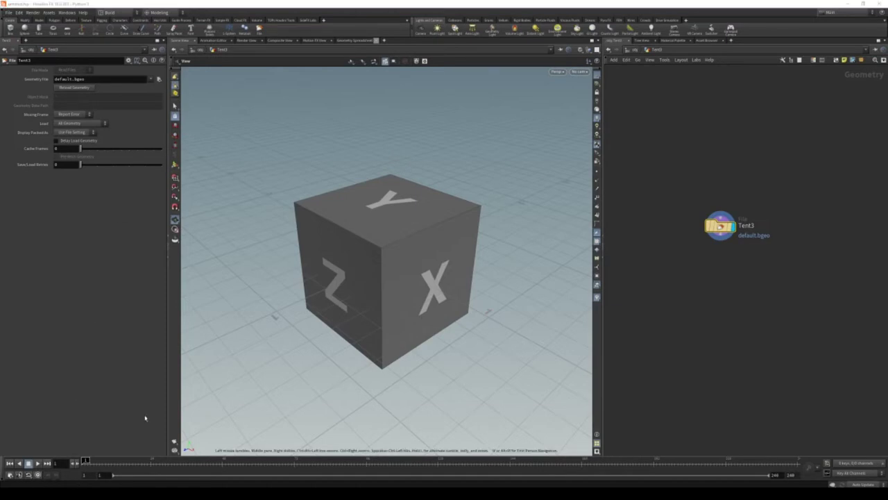
{"action": "left_click_drag", "start_coordinate": [376, 125], "coordinate": [349, 125]}
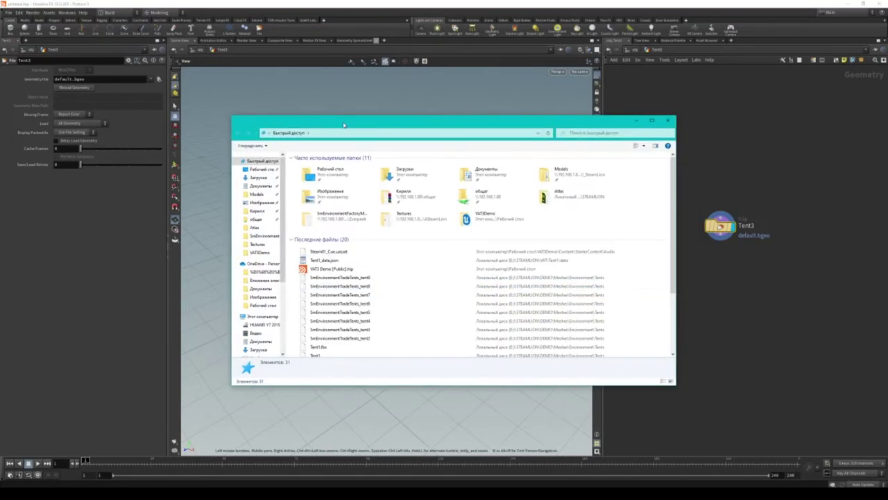
- Load SmEnvironmentTradeTents_tent2.FBX from the Tents folder into Tent3's Geometry File
{"action": "right_click", "coordinate": [357, 340]}
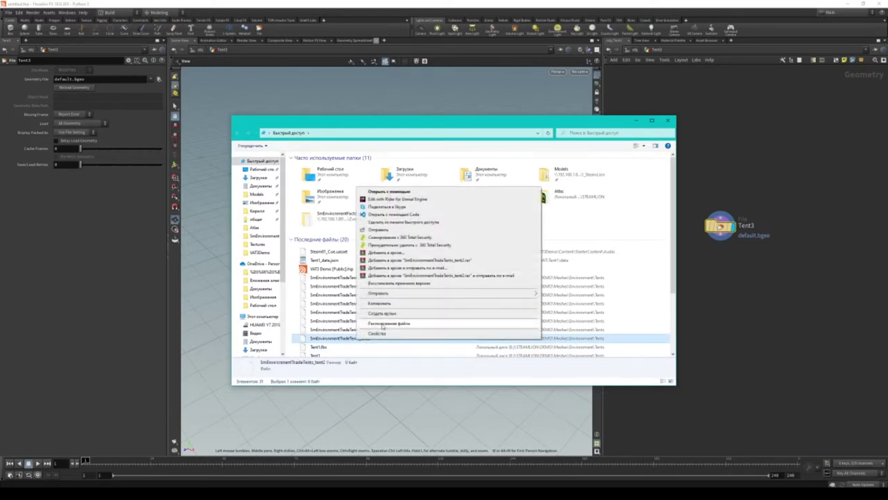
{"action": "left_click", "coordinate": [367, 325]}
{"action": "left_click_drag", "start_coordinate": [375, 126], "coordinate": [319, 111]}
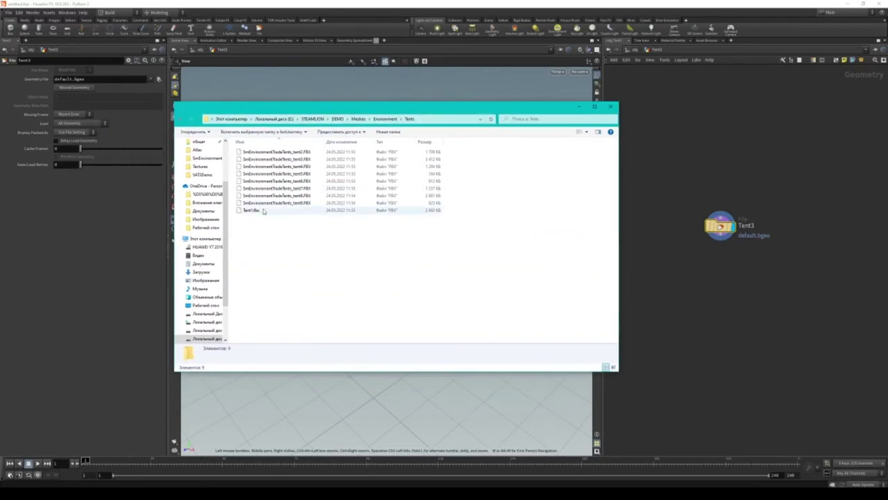
{"action": "key", "text": "Down"}
{"action": "left_click_drag", "start_coordinate": [276, 151], "coordinate": [104, 78]}
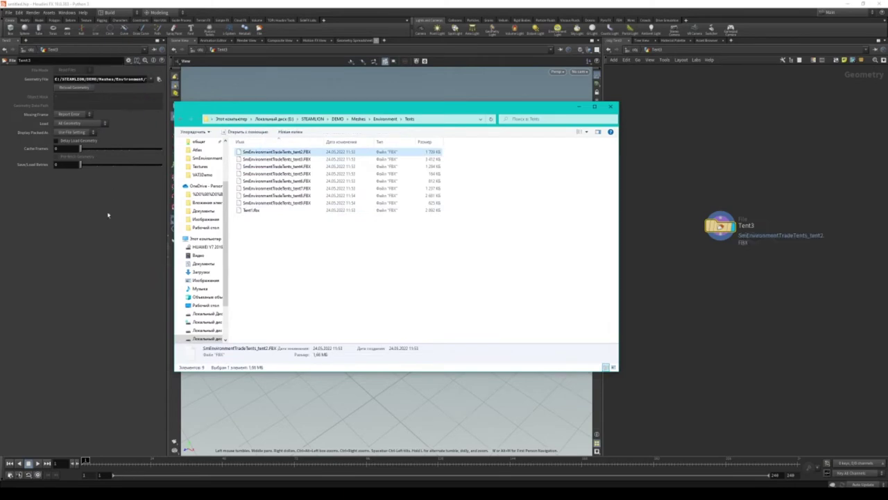
{"action": "left_click", "coordinate": [704, 276]}
{"action": "key", "text": "Tab"}
- Wire Tent3 into a displayed transform1 with uniform scale 0.01, then return to /obj
{"action": "type", "text": "tran"}
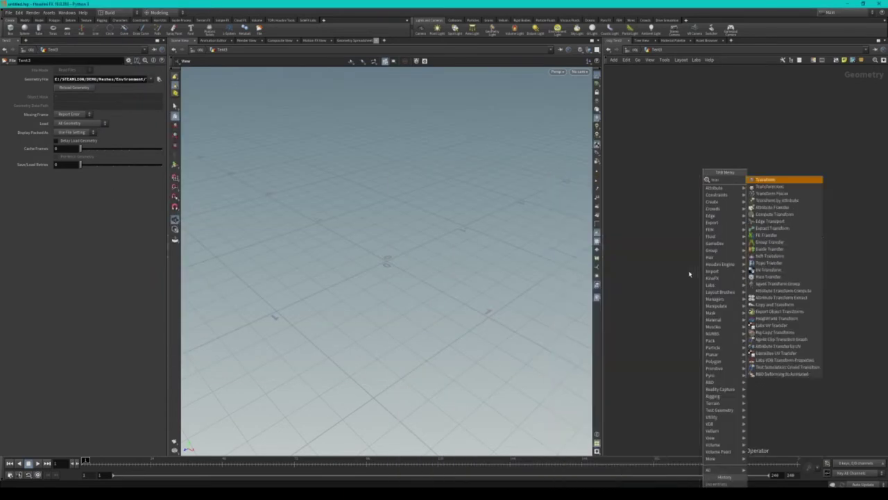
{"action": "key", "text": "Return"}
{"action": "left_click", "coordinate": [687, 268]}
{"action": "mouse_move", "coordinate": [718, 224]}
{"action": "left_mouse_down"}
{"action": "mouse_move", "coordinate": [697, 262]}
{"action": "mouse_move", "coordinate": [710, 229]}
{"action": "left_mouse_up"}
{"action": "left_click", "coordinate": [716, 284]}
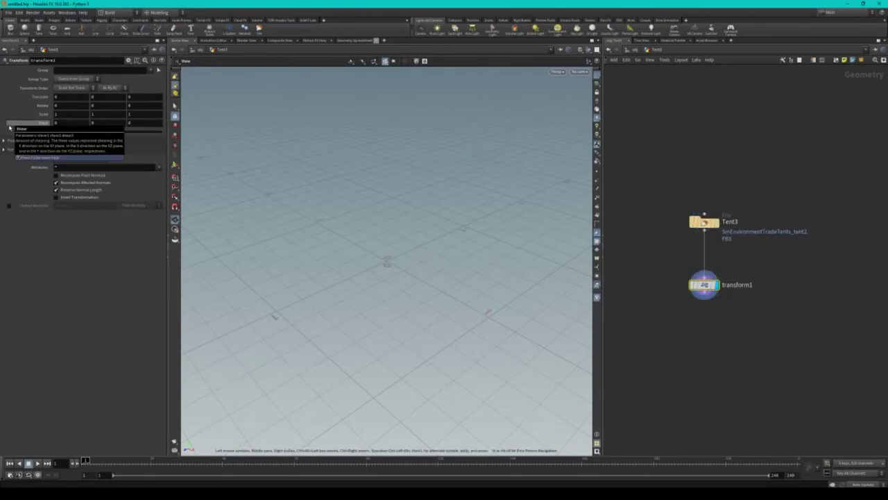
{"action": "mouse_move", "coordinate": [414, 331]}
{"action": "left_mouse_down"}
{"action": "mouse_move", "coordinate": [439, 261]}
{"action": "mouse_move", "coordinate": [486, 258]}
{"action": "left_mouse_up"}
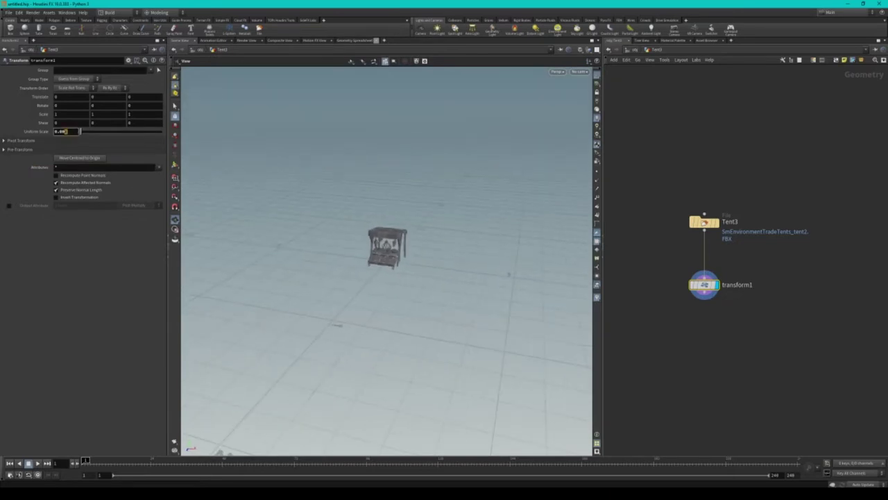
{"action": "type", "text": "1"}
{"action": "key", "text": "Return"}
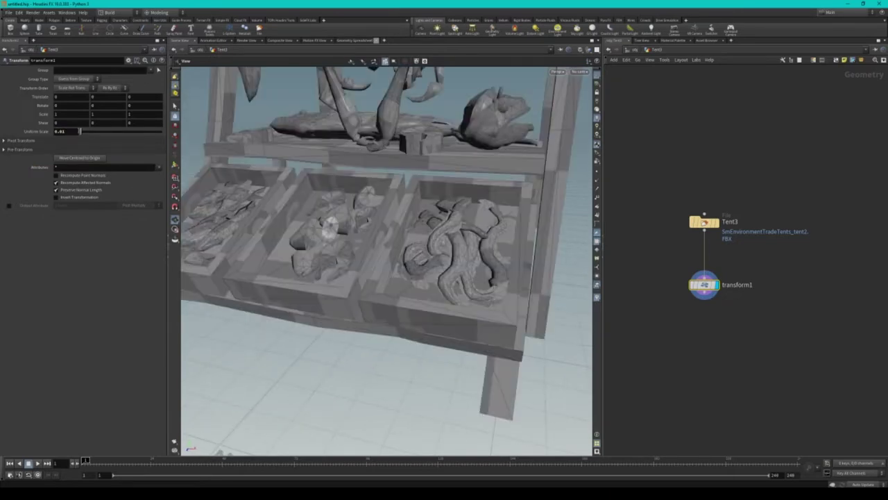
{"action": "left_click_drag", "start_coordinate": [325, 250], "coordinate": [548, 317]}
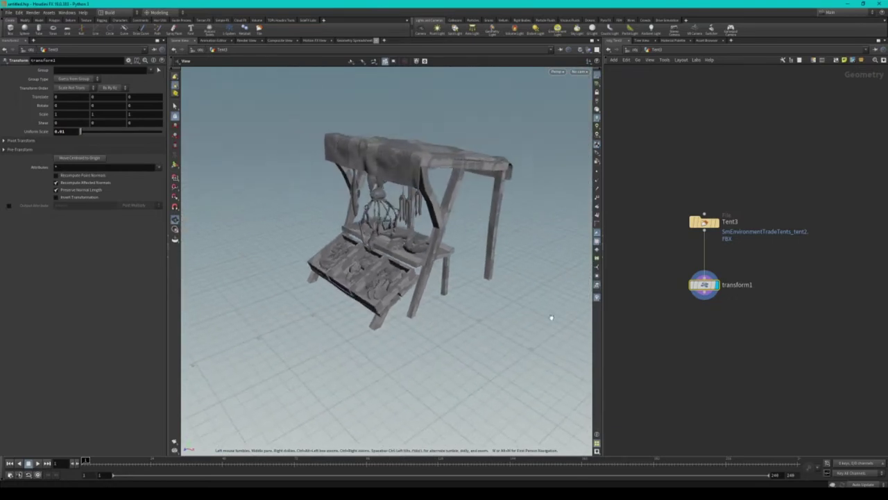
{"action": "left_click", "coordinate": [631, 54]}
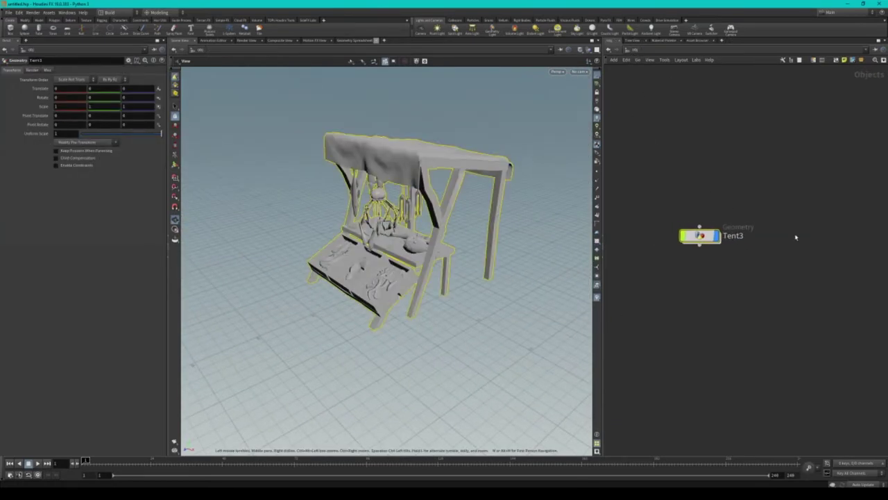
- Add a File geometry object named Char, fixing a misspelled name, and go inside
{"action": "key", "text": "Tab"}
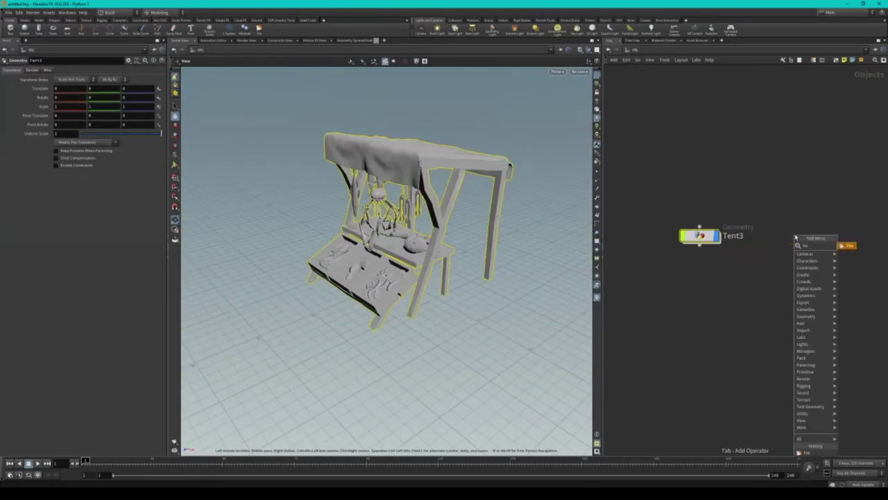
{"action": "left_click", "coordinate": [799, 453]}
{"action": "left_click", "coordinate": [794, 236]}
{"action": "double_click", "coordinate": [823, 236]}
{"action": "type", "text": "C"}
{"action": "key", "text": "Return"}
{"action": "double_click", "coordinate": [826, 236]}
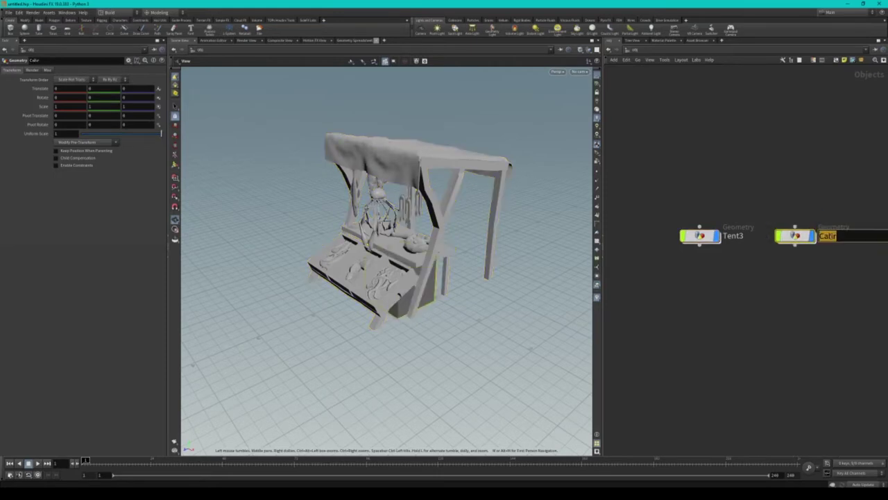
{"action": "type", "text": "C"}
{"action": "key", "text": "Return"}
{"action": "key", "text": "Return"}
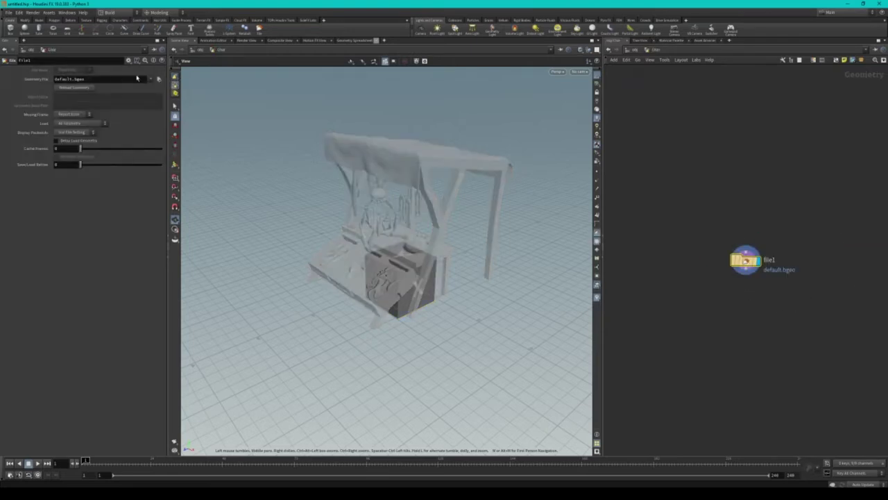
- Browse to E:/STEAMLION/Models and load SK_Mannequin.FBX into the file node
{"action": "left_click", "coordinate": [158, 80]}
{"action": "left_click_drag", "start_coordinate": [136, 11], "coordinate": [166, 27]}
{"action": "left_click", "coordinate": [77, 56]}
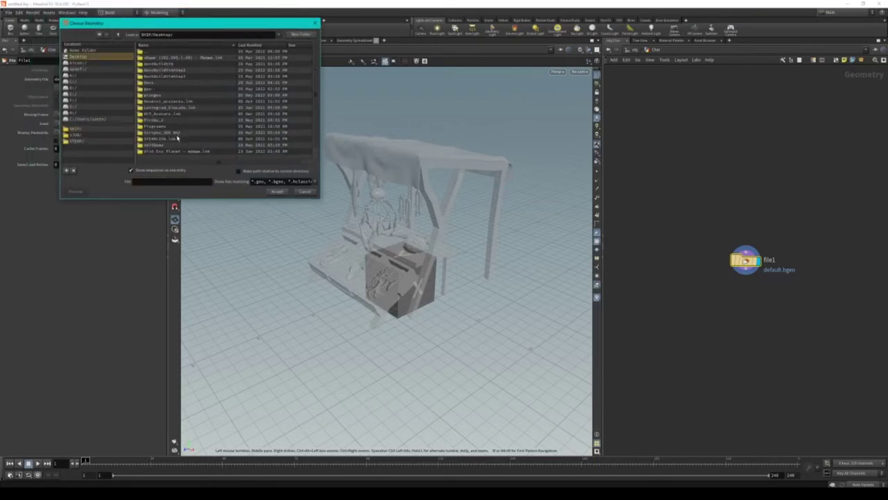
{"action": "left_click", "coordinate": [177, 138]}
{"action": "double_click", "coordinate": [173, 132]}
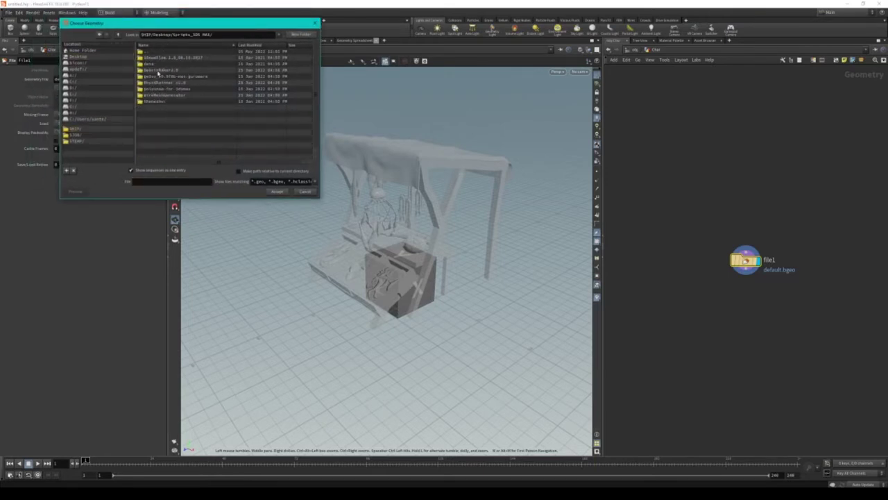
{"action": "left_click", "coordinate": [101, 57]}
{"action": "double_click", "coordinate": [162, 139]}
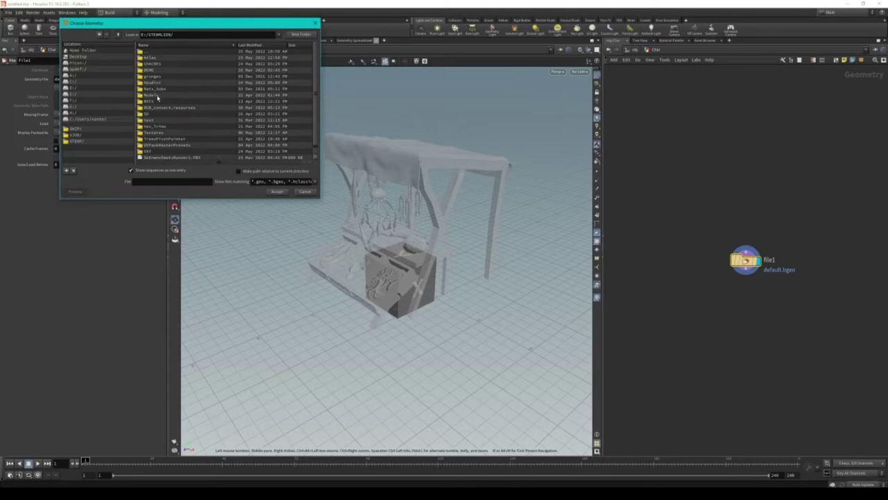
{"action": "double_click", "coordinate": [157, 97]}
{"action": "double_click", "coordinate": [163, 102]}
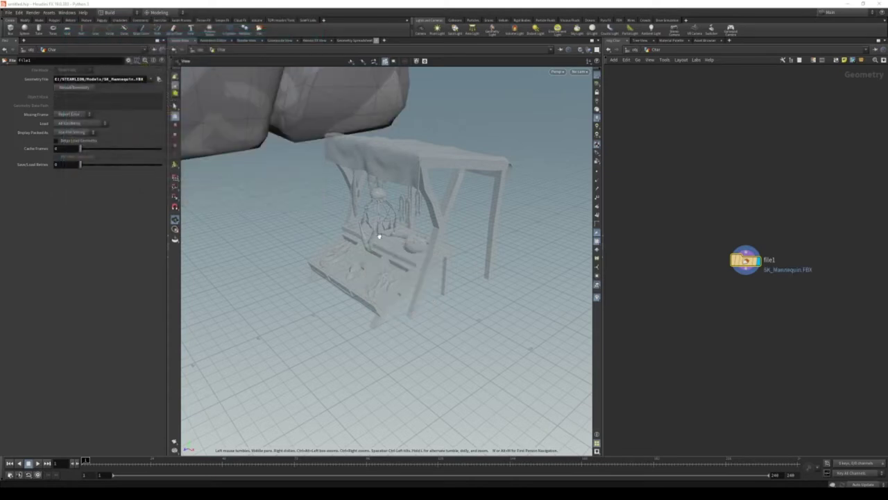
{"action": "key", "text": "Tab"}
- Wire file1 into a new transform1 with uniform scale 0.01, making the mannequin life-sized
{"action": "type", "text": "trans"}
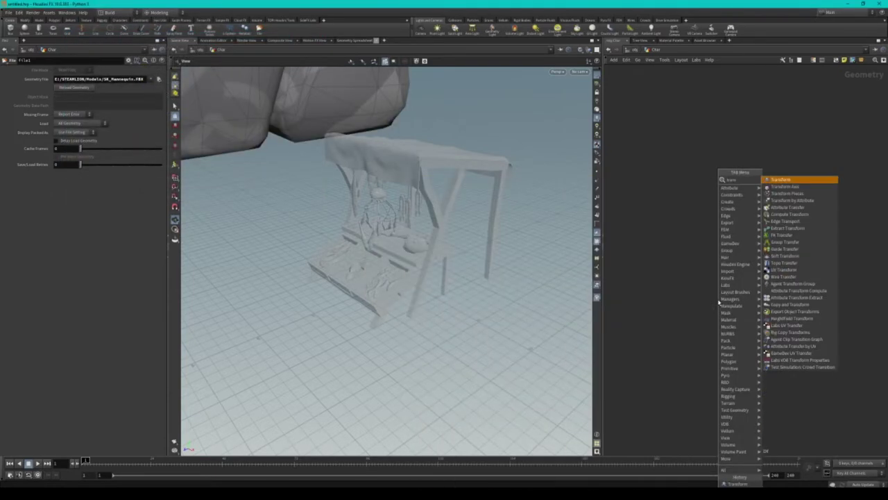
{"action": "key", "text": "Return"}
{"action": "left_click", "coordinate": [739, 310]}
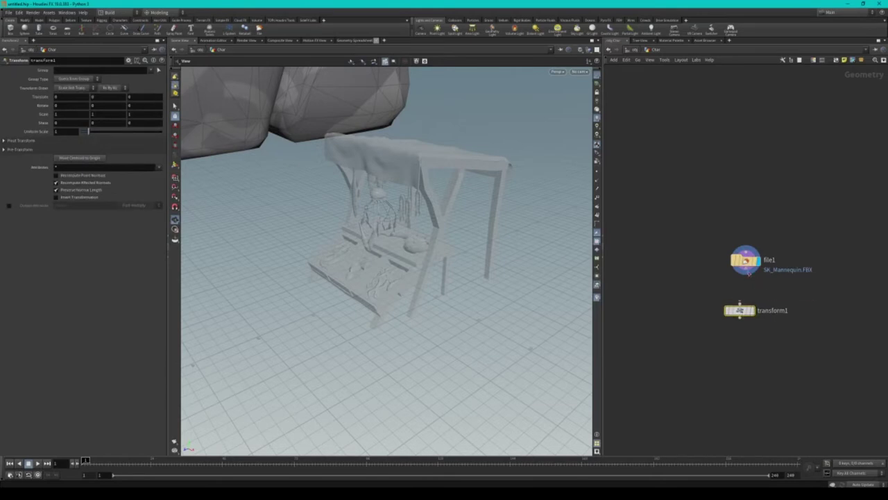
{"action": "left_click_drag", "start_coordinate": [748, 273], "coordinate": [740, 309]}
{"action": "type", "text": "0.01"}
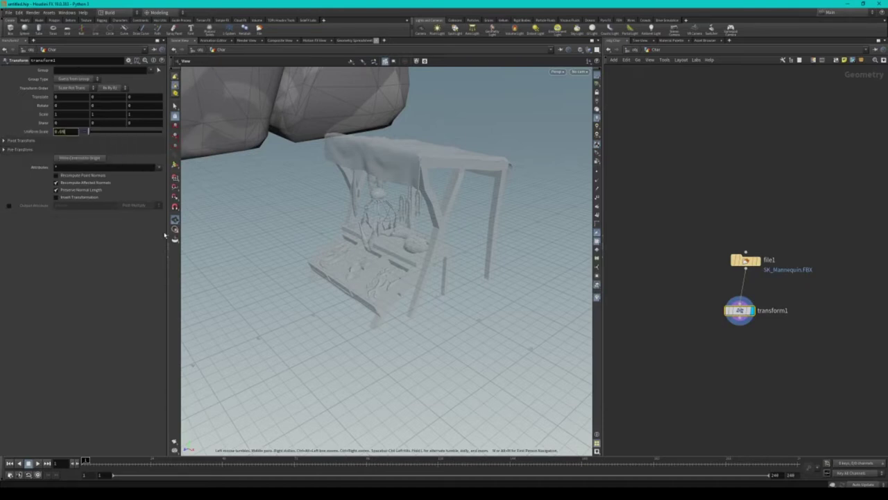
{"action": "key", "text": "Return"}
{"action": "left_click_drag", "start_coordinate": [370, 278], "coordinate": [392, 274]}
{"action": "scroll", "coordinate": [396, 284], "scroll_direction": "up", "scroll_amount": 5}
{"action": "scroll", "coordinate": [416, 296], "scroll_direction": "up", "scroll_amount": 5}
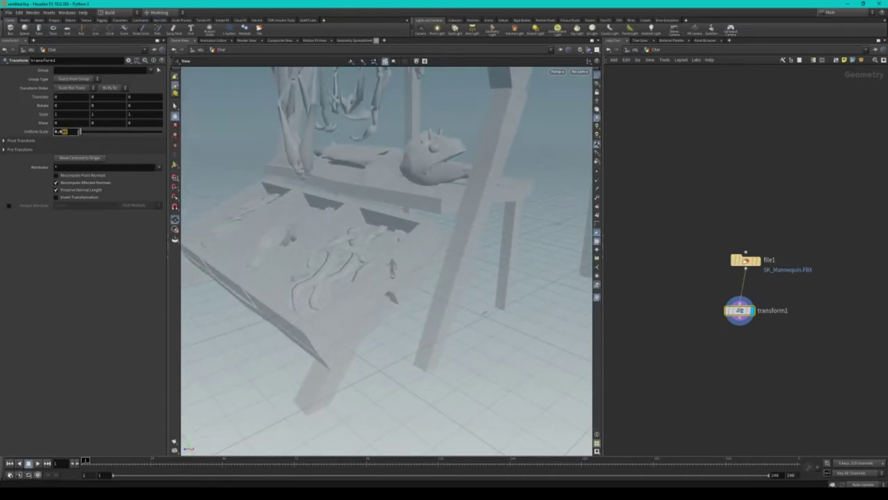
{"action": "key", "text": "Return"}
{"action": "mouse_move", "coordinate": [262, 163]}
{"action": "left_mouse_down"}
{"action": "mouse_move", "coordinate": [366, 192]}
{"action": "mouse_move", "coordinate": [405, 272]}
{"action": "mouse_move", "coordinate": [444, 278]}
{"action": "left_mouse_up"}
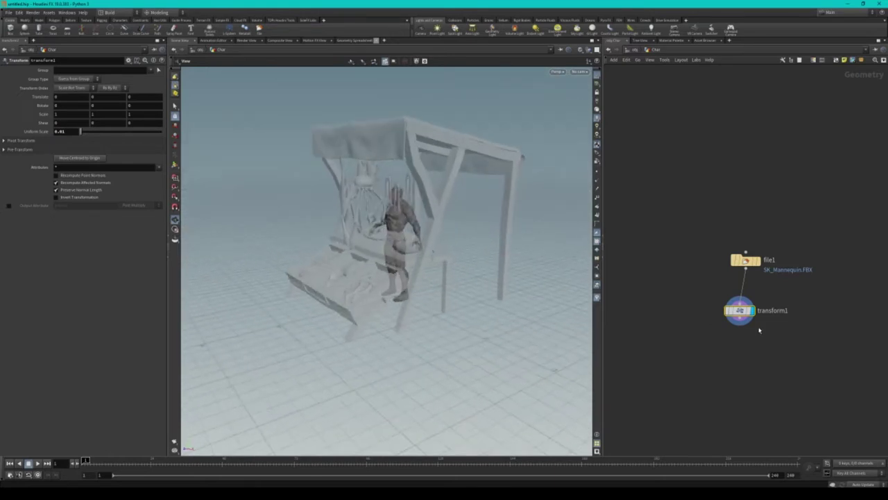
{"action": "left_click", "coordinate": [634, 51]}
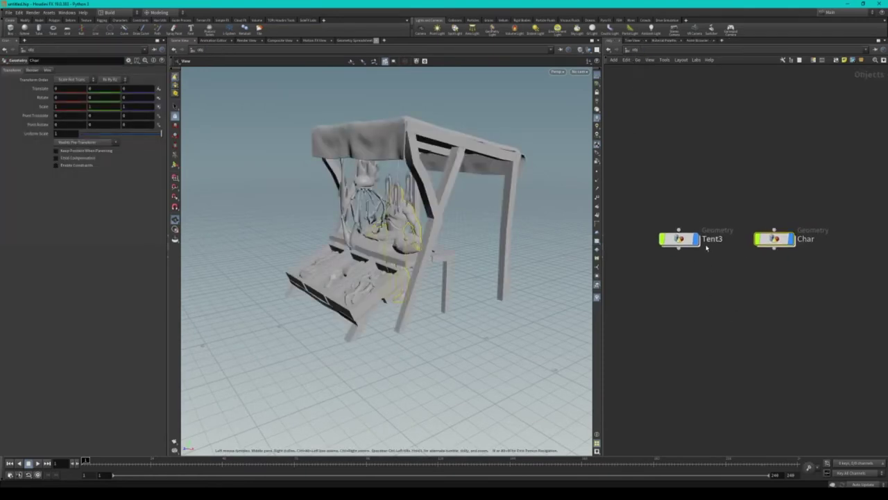
- Rename the stall geometry object Tent2 and step inside its network
{"action": "double_click", "coordinate": [679, 238]}
{"action": "left_click_drag", "start_coordinate": [437, 252], "coordinate": [507, 394]}
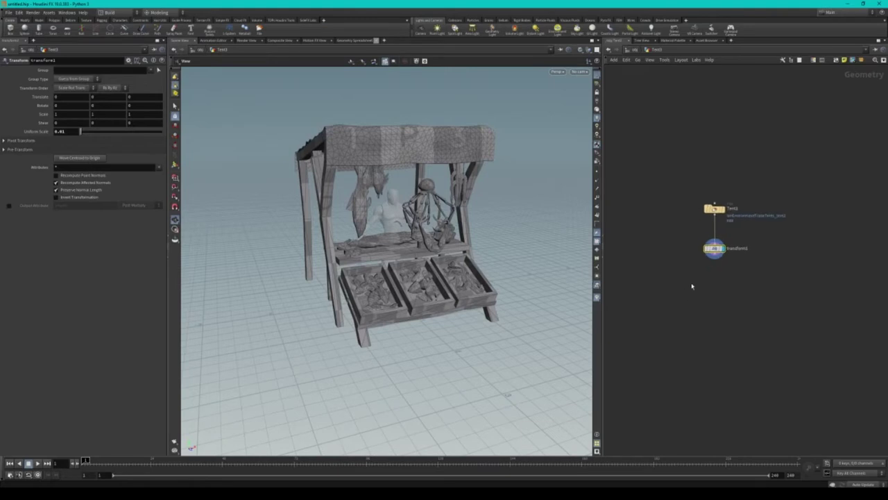
{"action": "key", "text": "Tab"}
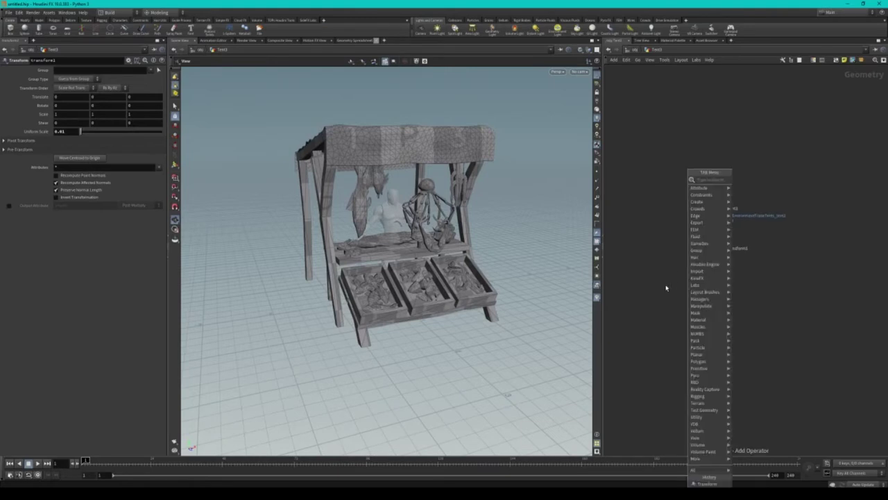
{"action": "key", "text": "Escape"}
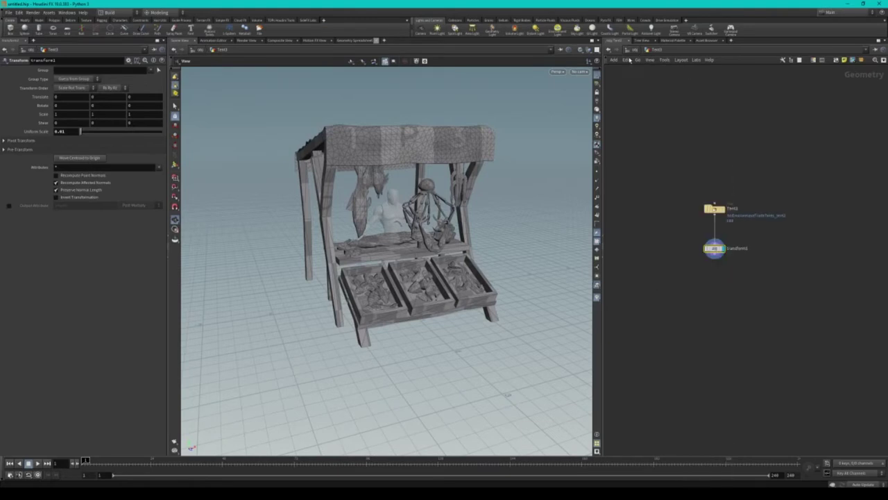
{"action": "double_click", "coordinate": [732, 210]}
{"action": "key", "text": "Return"}
{"action": "left_click", "coordinate": [632, 50]}
{"action": "double_click", "coordinate": [711, 239]}
{"action": "key", "text": "Return"}
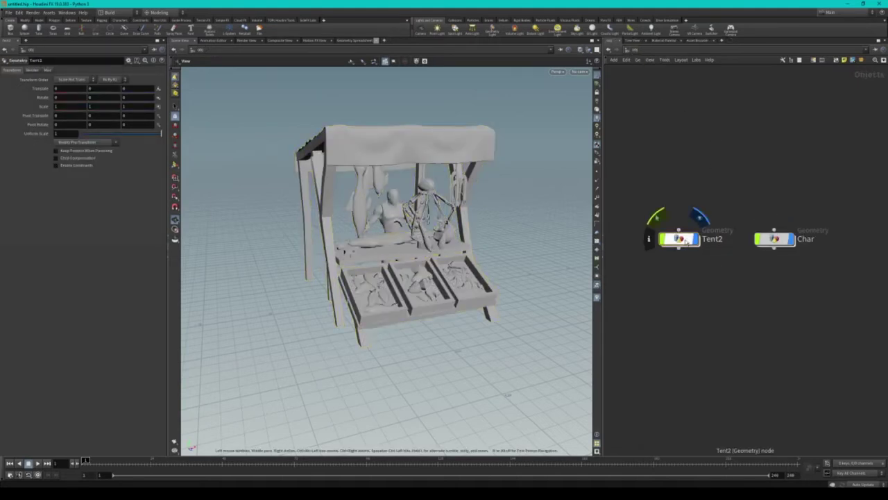
{"action": "key", "text": "i"}
{"action": "key", "text": "Tab"}
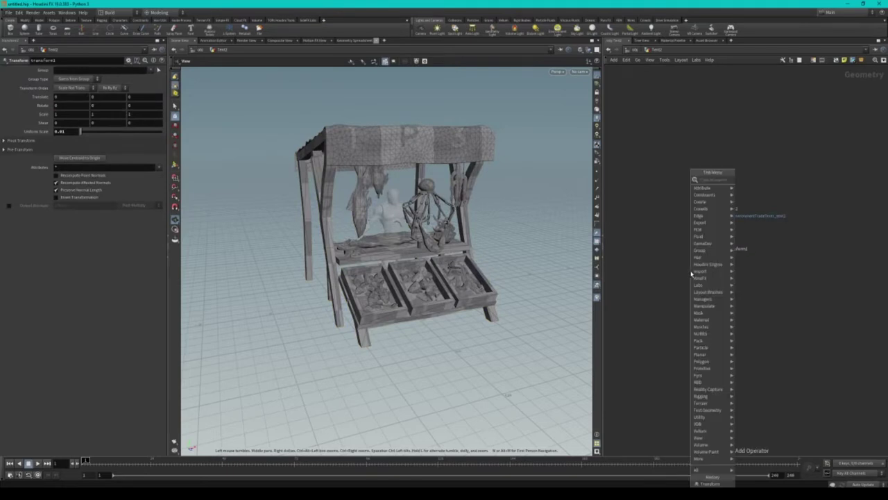
{"action": "key", "text": "Escape"}
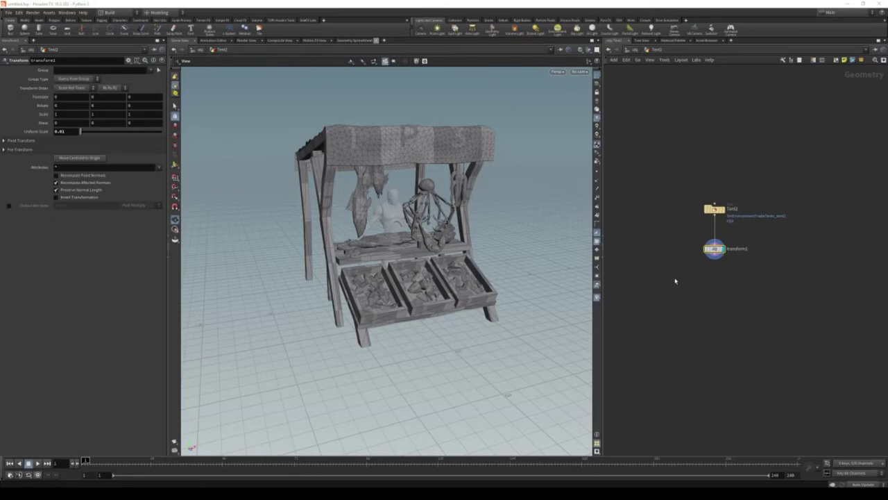
- Add a Delete node named Wood after transform1 and display it
{"action": "key", "text": "Tab"}
{"action": "type", "text": "null"}
{"action": "key", "text": "Return"}
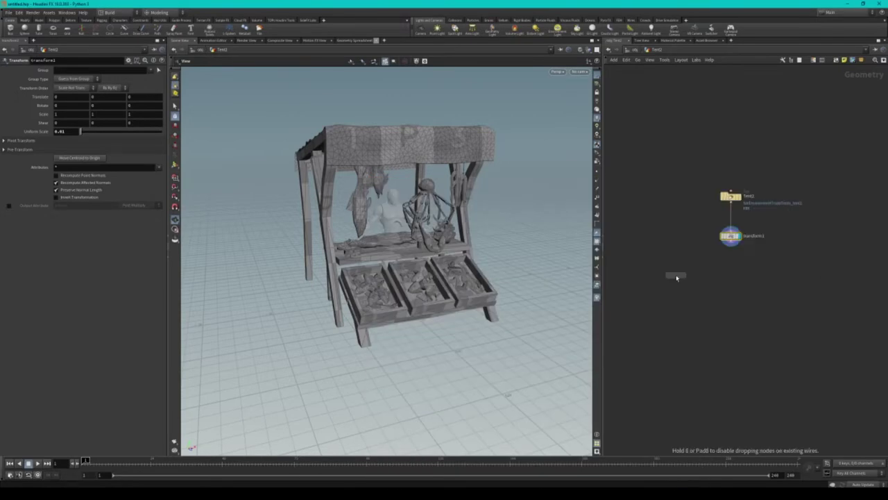
{"action": "left_click", "coordinate": [677, 277]}
{"action": "scroll", "coordinate": [680, 272], "scroll_direction": "up", "scroll_amount": 2}
{"action": "type", "text": "Wood"}
{"action": "key", "text": "Return"}
{"action": "left_click_drag", "start_coordinate": [740, 240], "coordinate": [670, 280]}
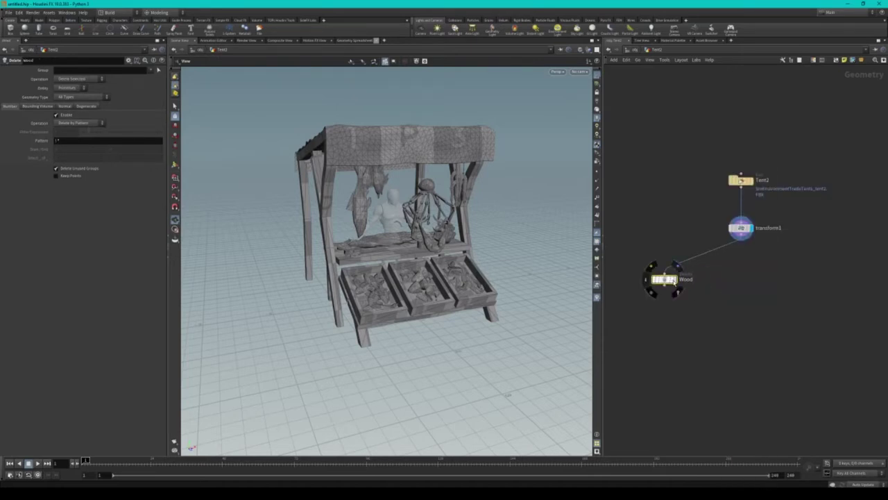
{"action": "left_click", "coordinate": [673, 279]}
- Select the wooden posts and roof beams as the Wood node's group
{"action": "left_click", "coordinate": [158, 70]}
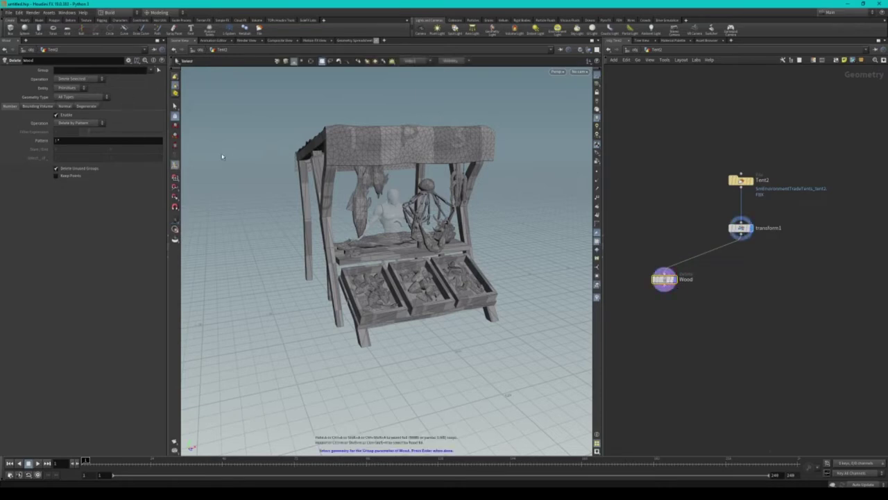
{"action": "left_click", "coordinate": [346, 161]}
{"action": "mouse_move", "coordinate": [346, 161]}
{"action": "left_mouse_down"}
{"action": "mouse_move", "coordinate": [367, 189]}
{"action": "mouse_move", "coordinate": [333, 215]}
{"action": "left_mouse_up"}
{"action": "left_click", "coordinate": [327, 221]}
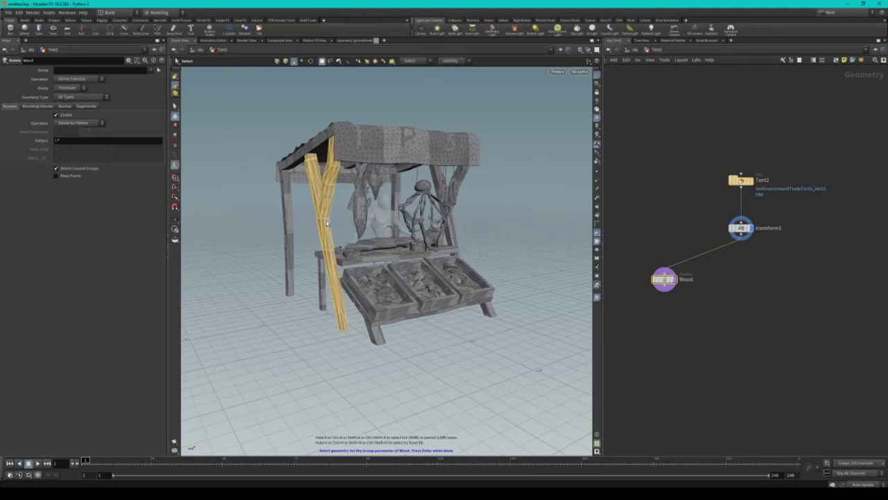
{"action": "left_click", "coordinate": [289, 177], "text": "shift"}
{"action": "left_click", "coordinate": [299, 161], "text": "shift"}
{"action": "left_click", "coordinate": [300, 174], "text": "shift"}
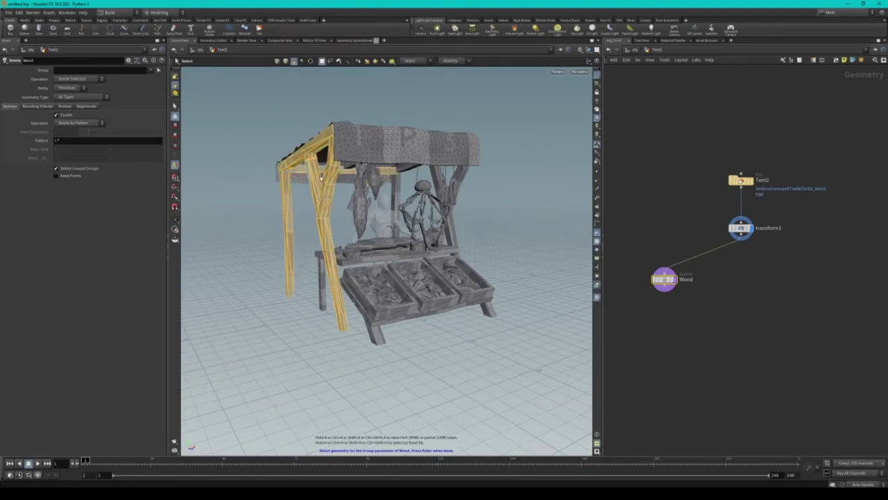
{"action": "left_click_drag", "start_coordinate": [300, 173], "coordinate": [441, 178], "text": "alt"}
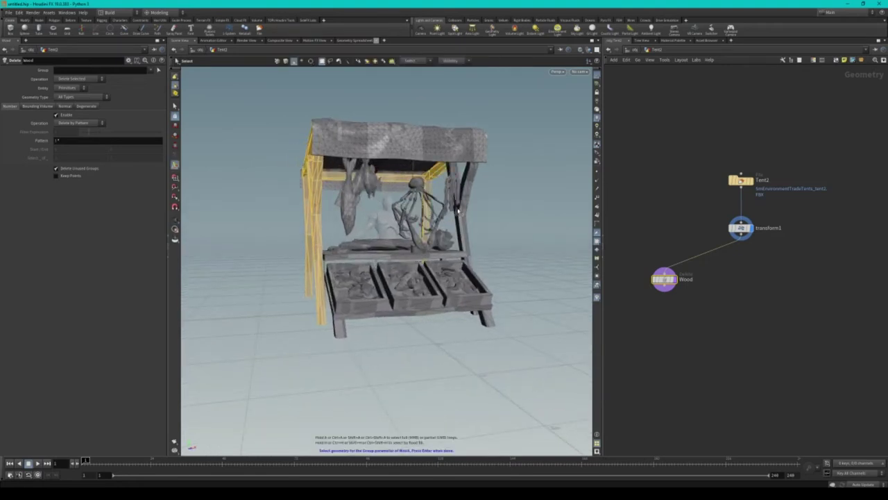
{"action": "mouse_move", "coordinate": [455, 213]}
{"action": "left_mouse_down", "text": "alt"}
{"action": "mouse_move", "coordinate": [485, 258]}
{"action": "mouse_move", "coordinate": [398, 310]}
{"action": "left_mouse_up", "text": "alt"}
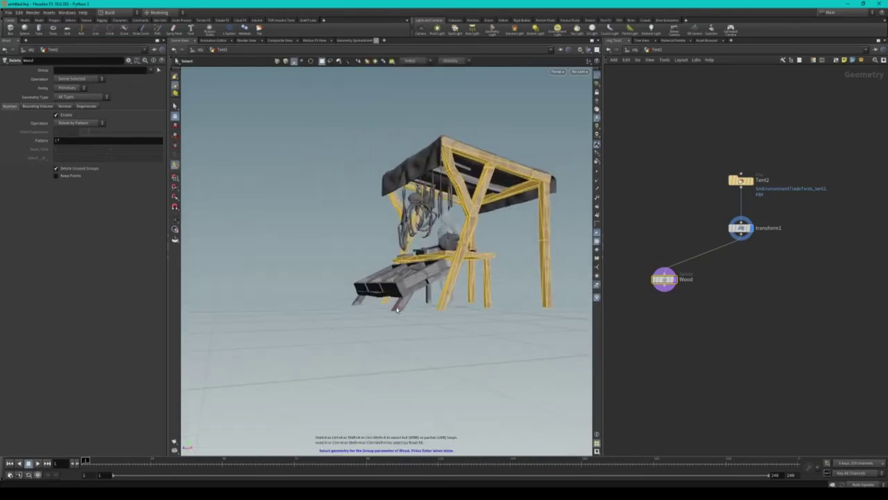
{"action": "key", "text": "ctrl+i"}
{"action": "key", "text": "ctrl+i"}
{"action": "mouse_move", "coordinate": [360, 308]}
{"action": "left_mouse_down", "text": "alt"}
{"action": "mouse_move", "coordinate": [380, 317]}
{"action": "mouse_move", "coordinate": [441, 263]}
{"action": "mouse_move", "coordinate": [341, 324]}
{"action": "mouse_move", "coordinate": [377, 314]}
{"action": "left_mouse_up", "text": "alt"}
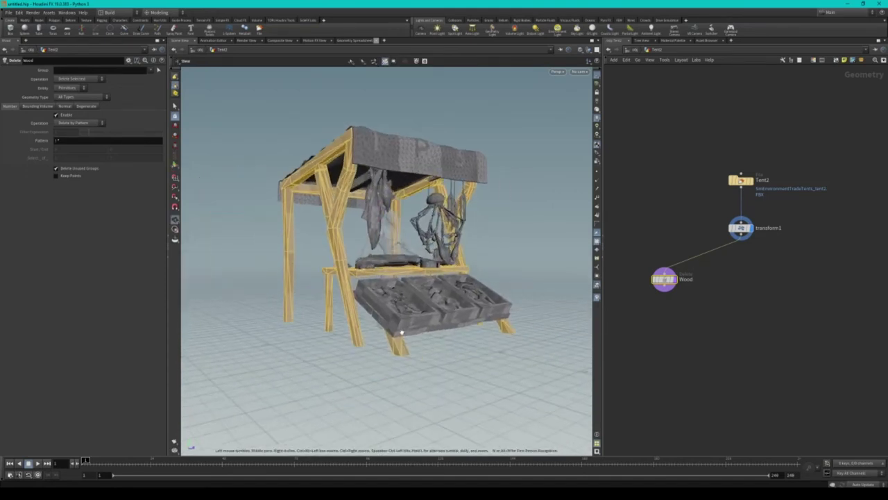
- Add the left, middle and right produce crates to the Wood selection
{"action": "key", "text": "Return"}
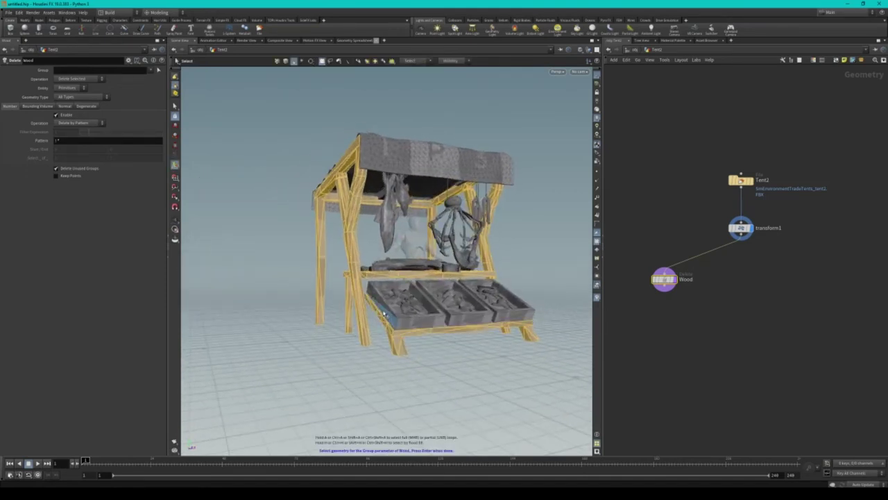
{"action": "left_click", "coordinate": [402, 306], "text": "shift"}
{"action": "left_click", "coordinate": [452, 300], "text": "shift"}
{"action": "left_click", "coordinate": [503, 305], "text": "shift"}
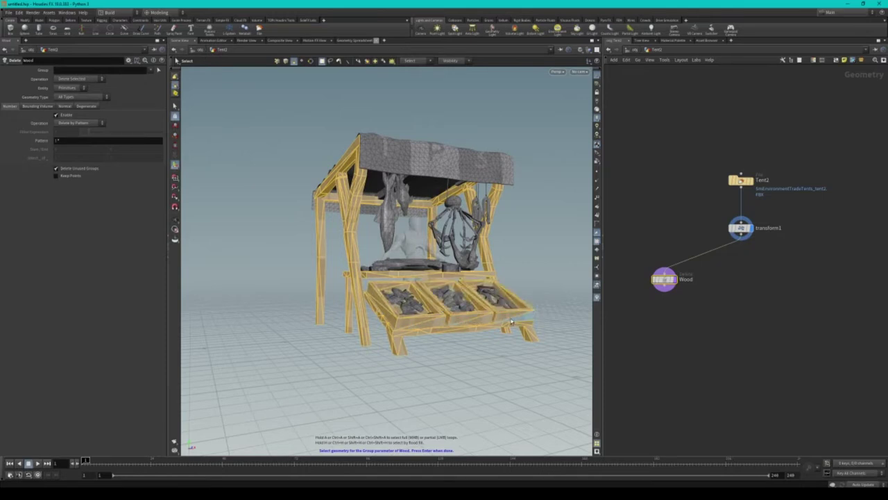
{"action": "mouse_move", "coordinate": [510, 321]}
{"action": "left_mouse_down", "text": "alt"}
{"action": "mouse_move", "coordinate": [466, 316]}
{"action": "mouse_move", "coordinate": [483, 297]}
{"action": "left_mouse_up", "text": "alt"}
{"action": "key", "text": "Return"}
- Set Wood's Operation to Delete Non-Selected so only the wooden frame remains
{"action": "left_click", "coordinate": [78, 79]}
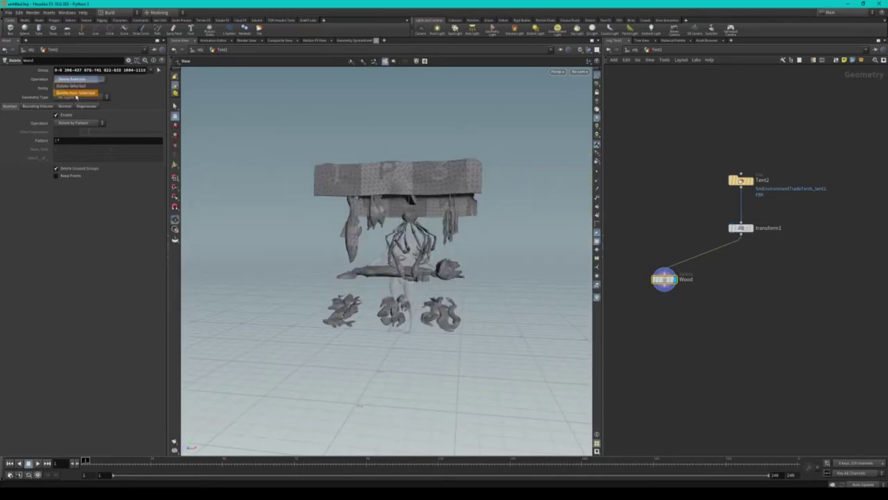
{"action": "left_click", "coordinate": [76, 93]}
{"action": "left_click_drag", "start_coordinate": [531, 287], "coordinate": [429, 285]}
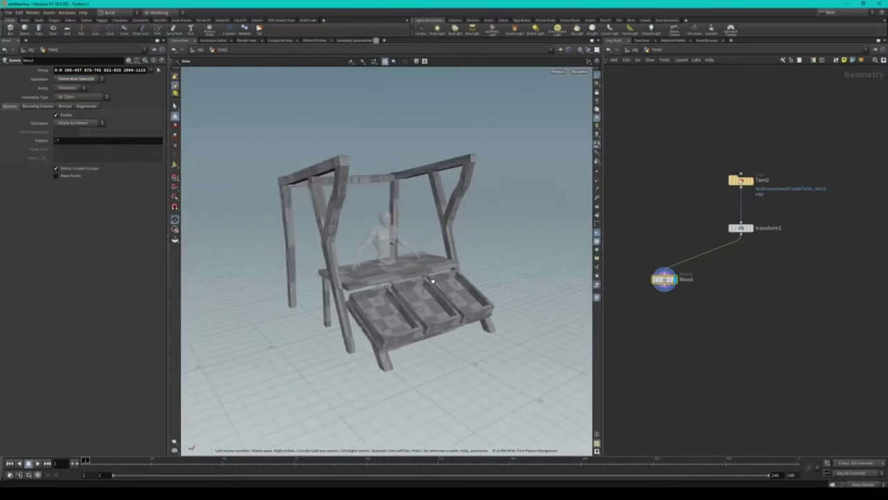
{"action": "left_click", "coordinate": [158, 70]}
{"action": "mouse_move", "coordinate": [389, 229]}
{"action": "left_mouse_down", "text": "alt"}
{"action": "mouse_move", "coordinate": [324, 180]}
{"action": "mouse_move", "coordinate": [286, 222]}
{"action": "mouse_move", "coordinate": [321, 219]}
{"action": "mouse_move", "coordinate": [317, 162]}
{"action": "mouse_move", "coordinate": [369, 271]}
{"action": "mouse_move", "coordinate": [392, 265]}
{"action": "mouse_move", "coordinate": [375, 249]}
{"action": "left_mouse_up", "text": "alt"}
{"action": "key", "text": "Return"}
{"action": "key", "text": "Return"}
{"action": "key", "text": "Return"}
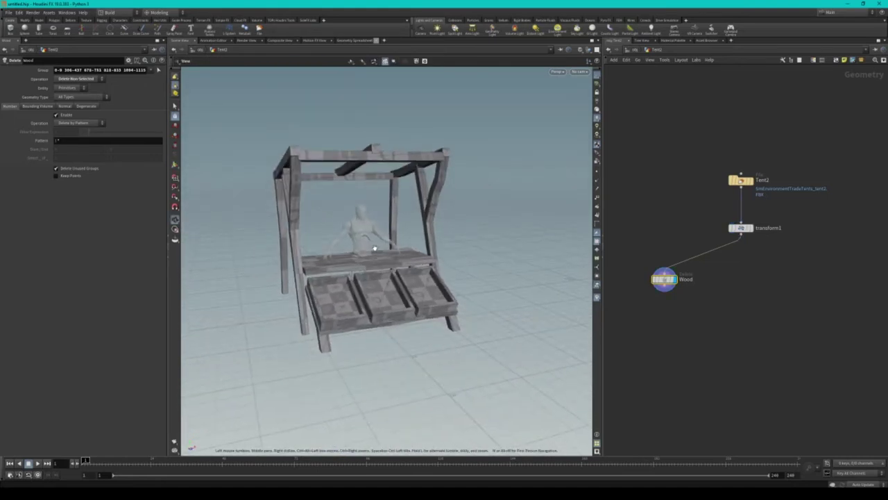
{"action": "left_click_drag", "start_coordinate": [374, 248], "coordinate": [398, 244]}
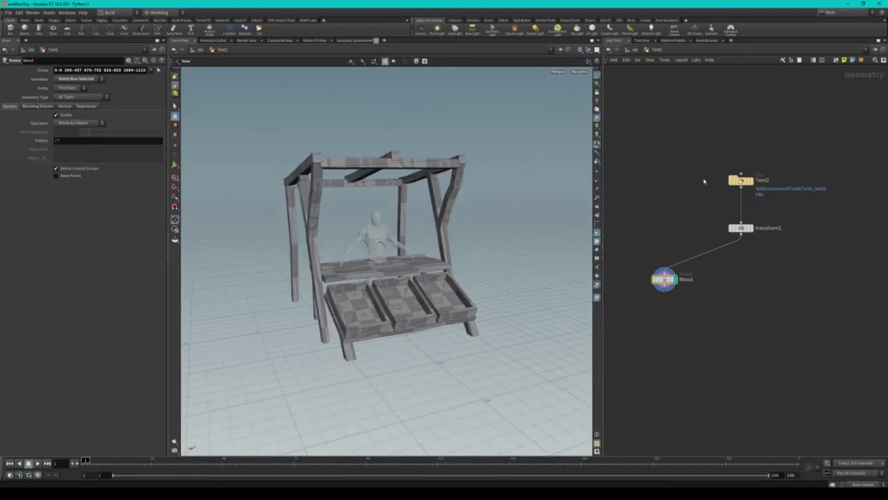
- Return to the Tent2 network and paste a duplicate of the Wood node
{"action": "left_click", "coordinate": [636, 52]}
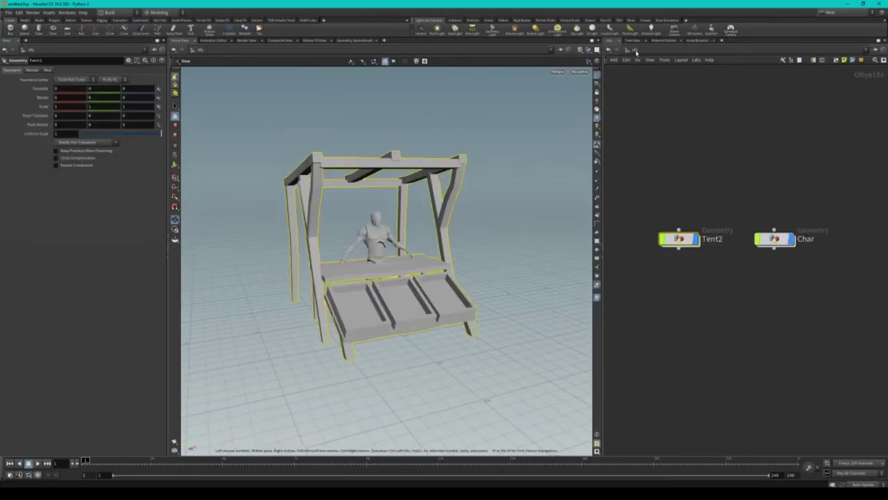
{"action": "double_click", "coordinate": [691, 246]}
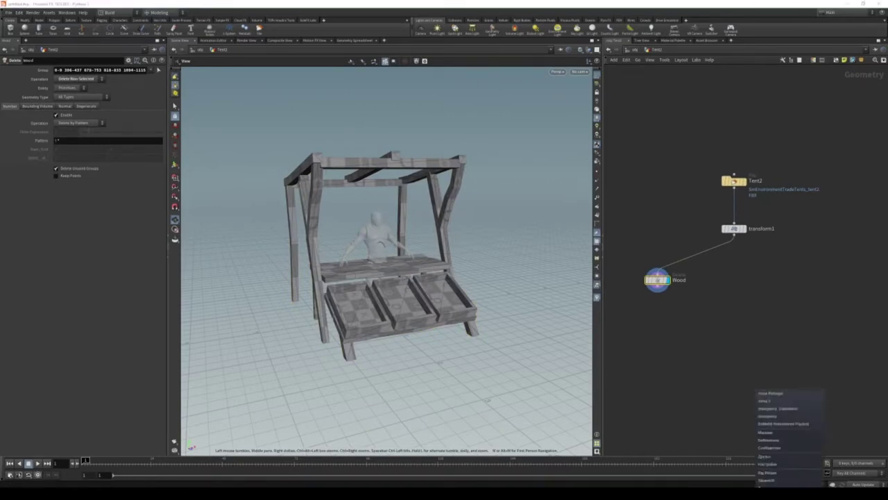
{"action": "left_click_drag", "start_coordinate": [430, 313], "coordinate": [378, 298]}
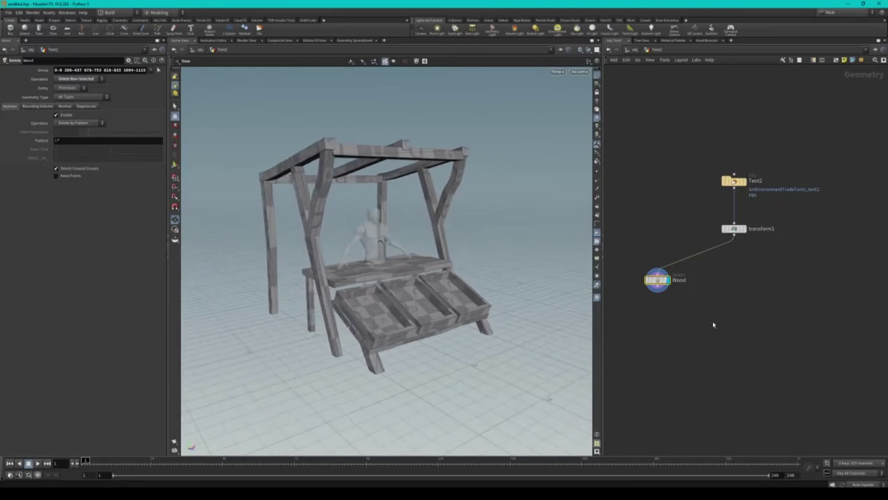
{"action": "middle_click_drag", "start_coordinate": [698, 271], "coordinate": [683, 257]}
{"action": "key", "text": "ctrl+v"}
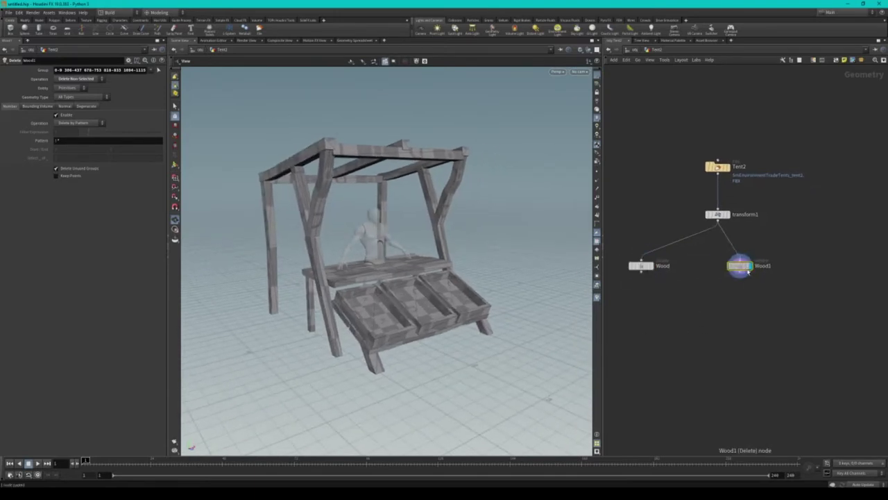
- Rename the copy Food and switch its Operation to Delete Selected
{"action": "type", "text": "Food"}
{"action": "key", "text": "Return"}
{"action": "left_click", "coordinate": [79, 78]}
{"action": "left_click", "coordinate": [76, 81]}
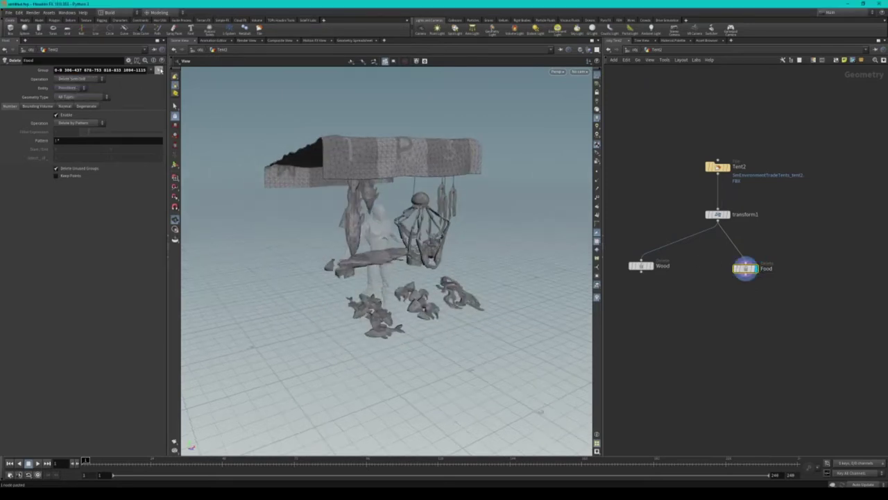
{"action": "left_click", "coordinate": [159, 70]}
{"action": "key", "text": "Return"}
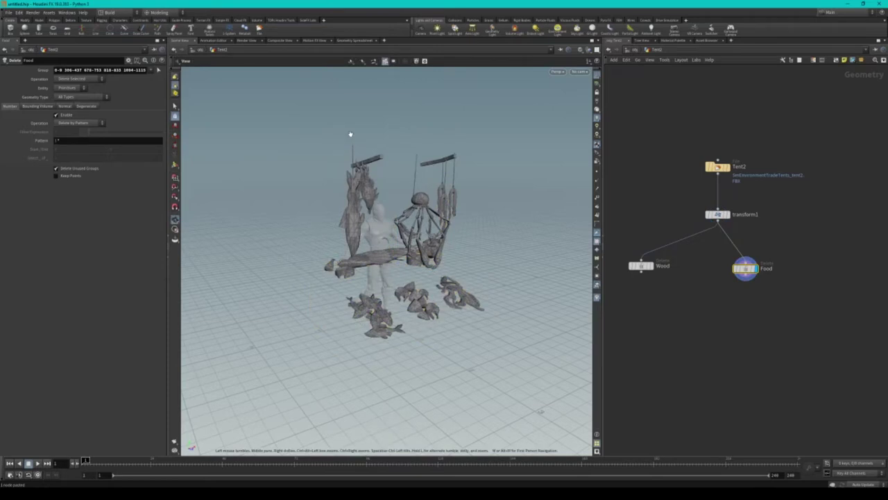
{"action": "mouse_move", "coordinate": [351, 137]}
{"action": "left_mouse_down"}
{"action": "mouse_move", "coordinate": [367, 228]}
{"action": "mouse_move", "coordinate": [360, 189]}
{"action": "mouse_move", "coordinate": [421, 165]}
{"action": "mouse_move", "coordinate": [416, 173]}
{"action": "left_mouse_up"}
{"action": "scroll", "coordinate": [416, 208], "scroll_direction": "up", "scroll_amount": 3}
- Add another beam to Wood's group and recheck the Food group selection
{"action": "left_click", "coordinate": [655, 269]}
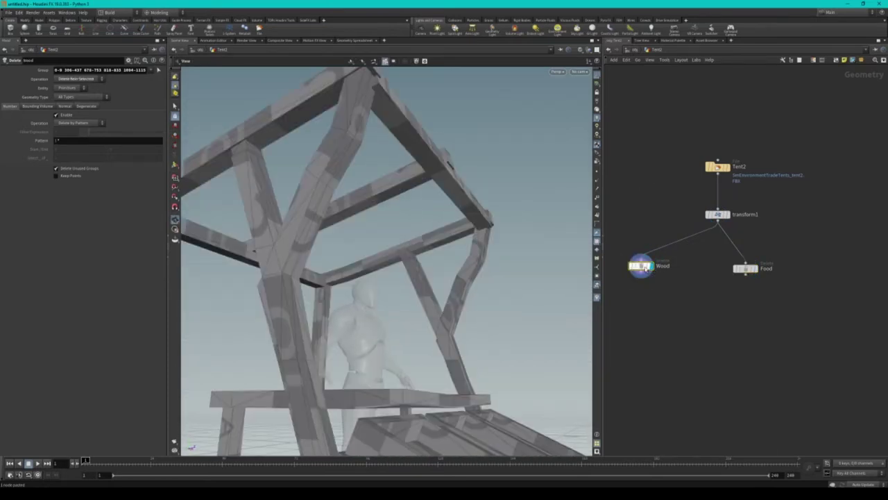
{"action": "mouse_move", "coordinate": [299, 194]}
{"action": "left_mouse_down"}
{"action": "mouse_move", "coordinate": [308, 174]}
{"action": "mouse_move", "coordinate": [263, 215]}
{"action": "left_mouse_up"}
{"action": "key", "text": "Return"}
{"action": "left_click", "coordinate": [229, 257], "text": "shift"}
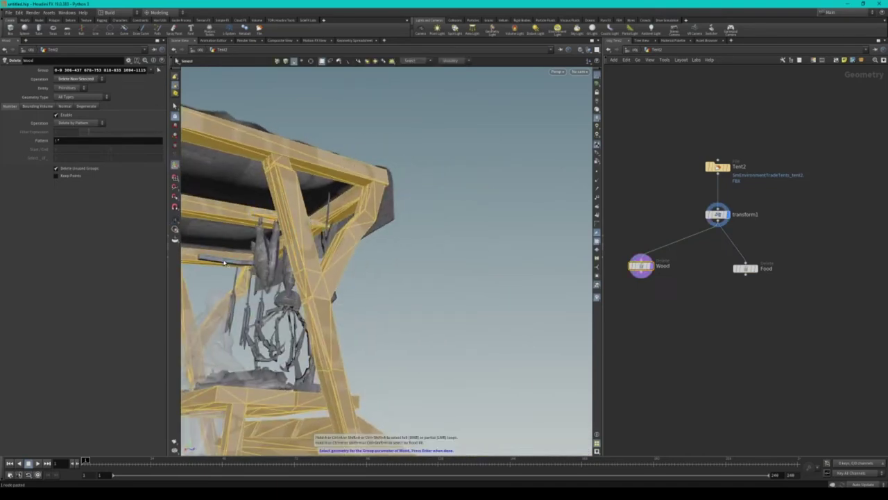
{"action": "key", "text": "Return"}
{"action": "mouse_move", "coordinate": [208, 226]}
{"action": "left_mouse_down"}
{"action": "mouse_move", "coordinate": [289, 279]}
{"action": "mouse_move", "coordinate": [326, 263]}
{"action": "left_mouse_up"}
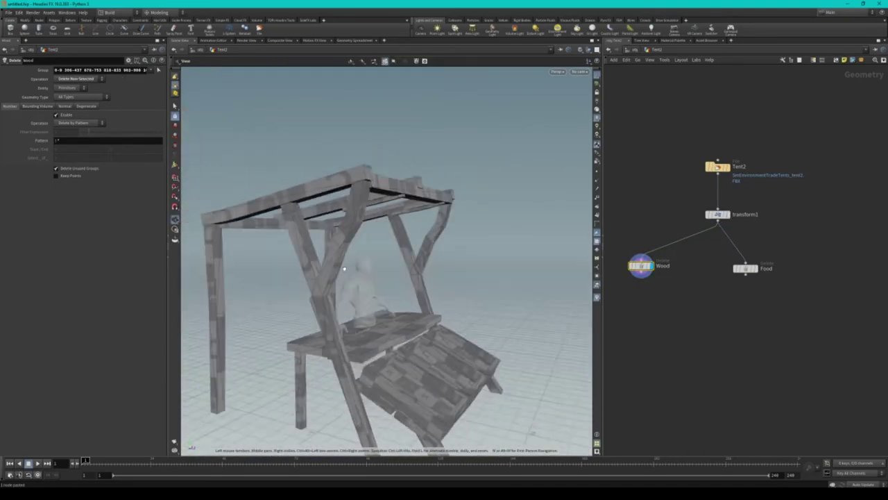
{"action": "left_click", "coordinate": [744, 268]}
{"action": "mouse_move", "coordinate": [389, 291]}
{"action": "left_mouse_down", "text": "alt"}
{"action": "mouse_move", "coordinate": [416, 278]}
{"action": "mouse_move", "coordinate": [440, 161]}
{"action": "left_mouse_up", "text": "alt"}
{"action": "key", "text": "Return"}
{"action": "key", "text": "Return"}
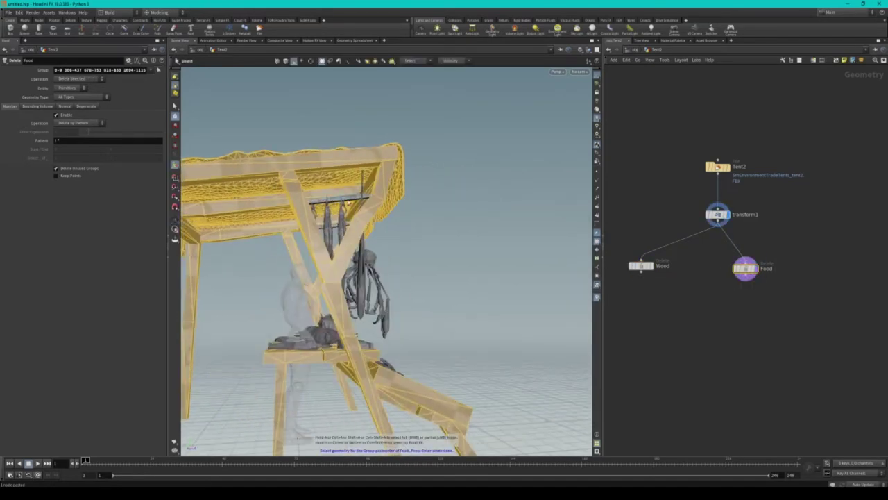
{"action": "left_click", "coordinate": [497, 213]}
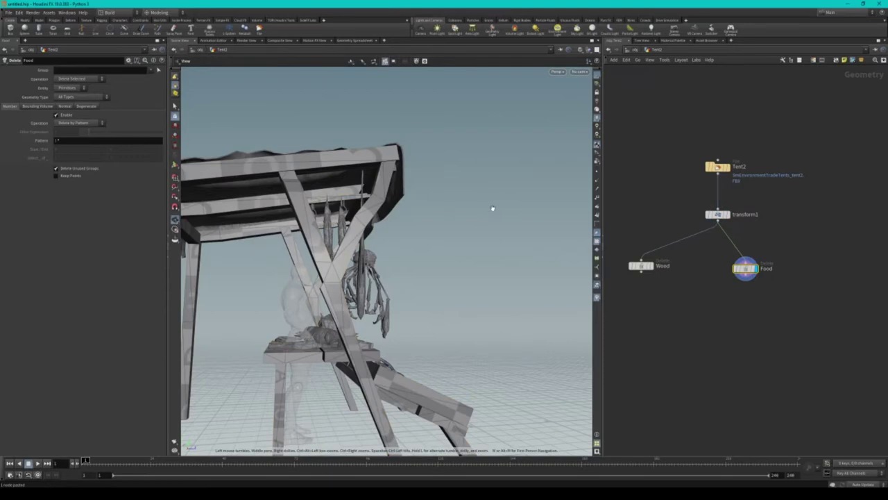
- Replace the old Food node with a new Wood copy named Food, adding the roof to its group
{"action": "key", "text": "Delete"}
{"action": "left_click_drag", "start_coordinate": [640, 265], "coordinate": [749, 265], "text": "alt"}
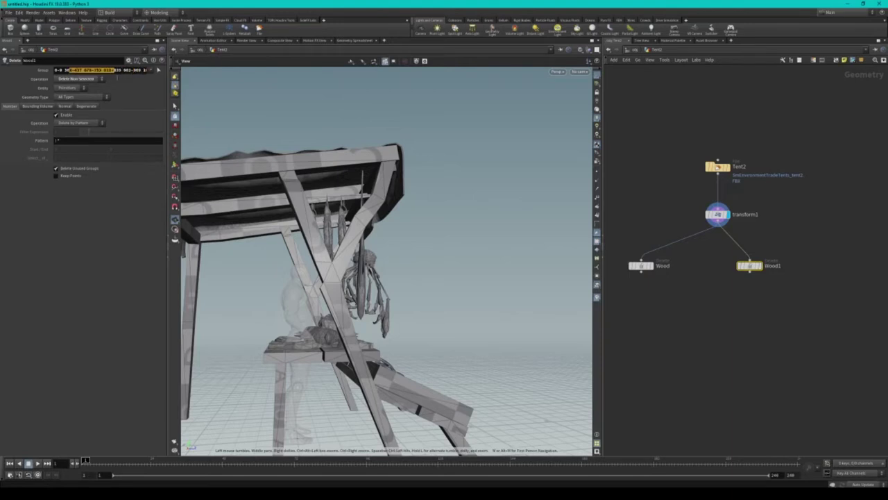
{"action": "mouse_move", "coordinate": [402, 256]}
{"action": "left_mouse_down"}
{"action": "mouse_move", "coordinate": [349, 262]}
{"action": "mouse_move", "coordinate": [388, 264]}
{"action": "left_mouse_up"}
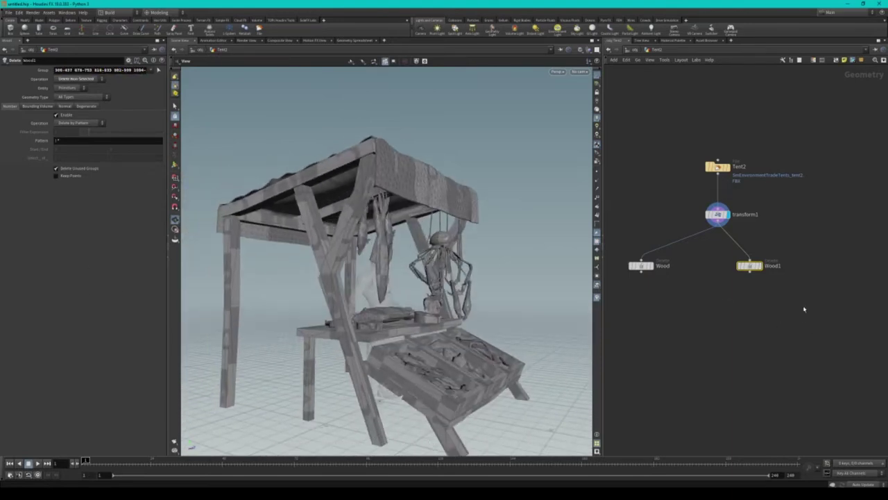
{"action": "double_click", "coordinate": [772, 266]}
{"action": "type", "text": "d"}
{"action": "key", "text": "Return"}
{"action": "left_click", "coordinate": [158, 70]}
{"action": "left_click", "coordinate": [394, 177], "text": "shift"}
{"action": "key", "text": "Return"}
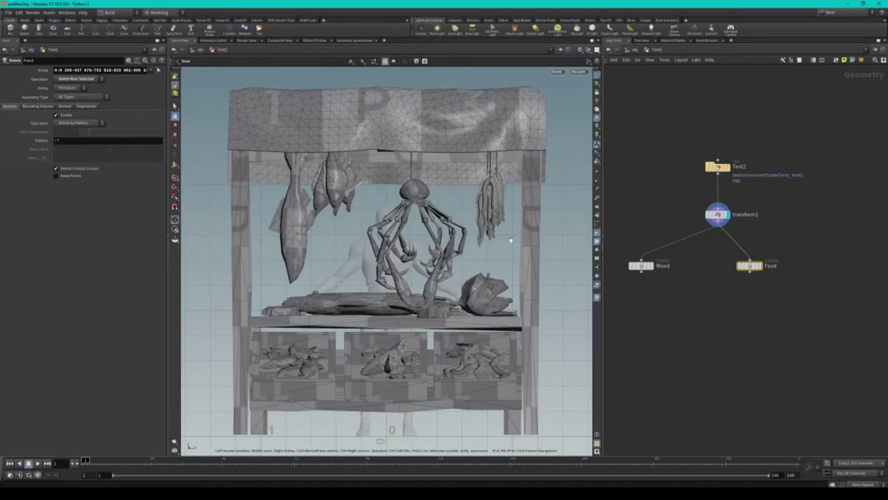
{"action": "left_click", "coordinate": [761, 266]}
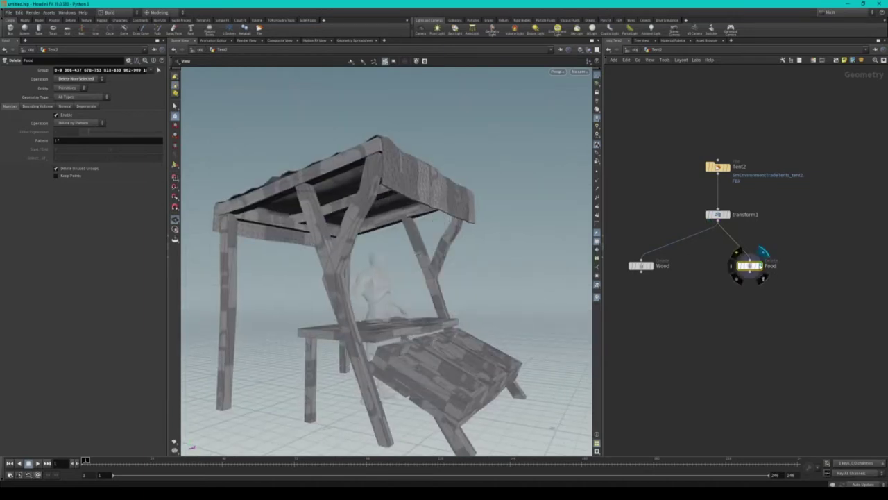
{"action": "left_click", "coordinate": [79, 78]}
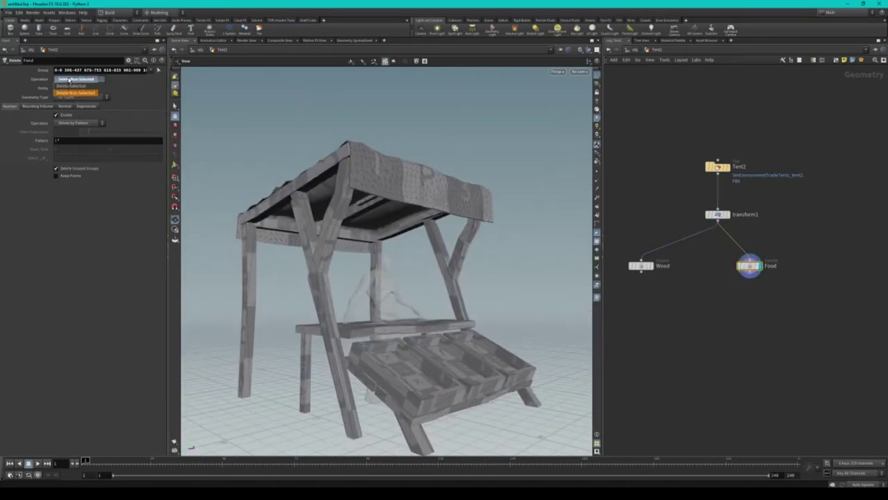
- Make Food delete its selected primitives, then try a Fabric copy of Food and discard it
{"action": "left_click", "coordinate": [78, 83]}
{"action": "mouse_move", "coordinate": [312, 170]}
{"action": "left_mouse_down"}
{"action": "mouse_move", "coordinate": [347, 281]}
{"action": "mouse_move", "coordinate": [479, 319]}
{"action": "left_mouse_up"}
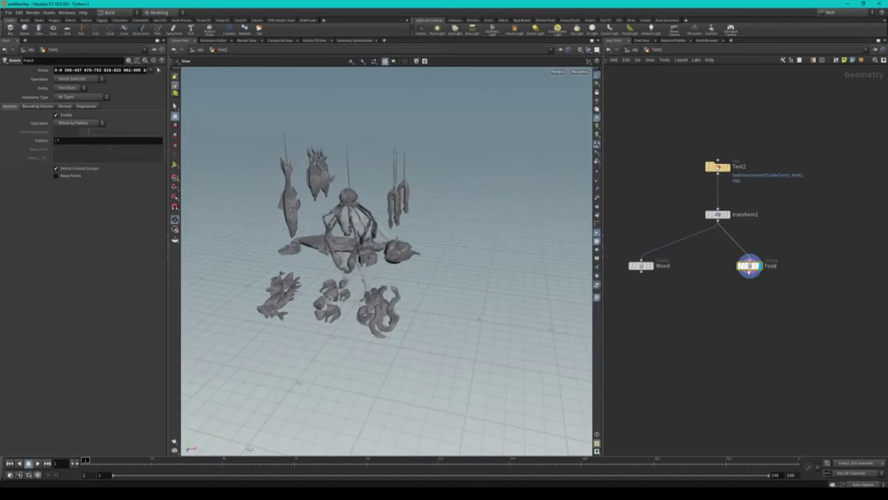
{"action": "key", "text": "ctrl+c"}
{"action": "key", "text": "ctrl+v"}
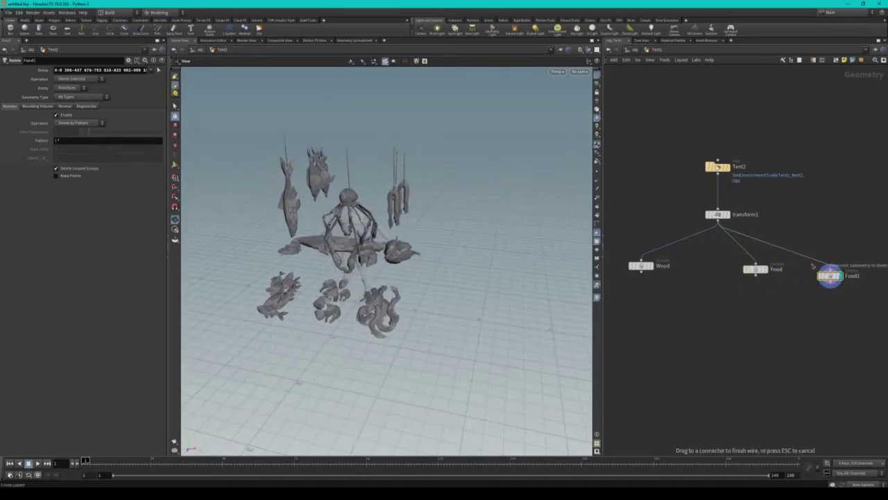
{"action": "double_click", "coordinate": [852, 276]}
{"action": "type", "text": "Fabric"}
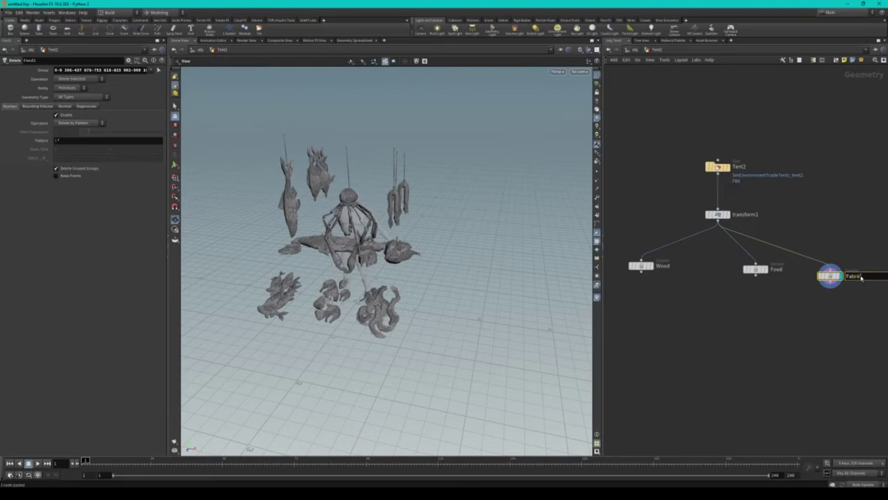
{"action": "key", "text": "Return"}
{"action": "key", "text": "Return"}
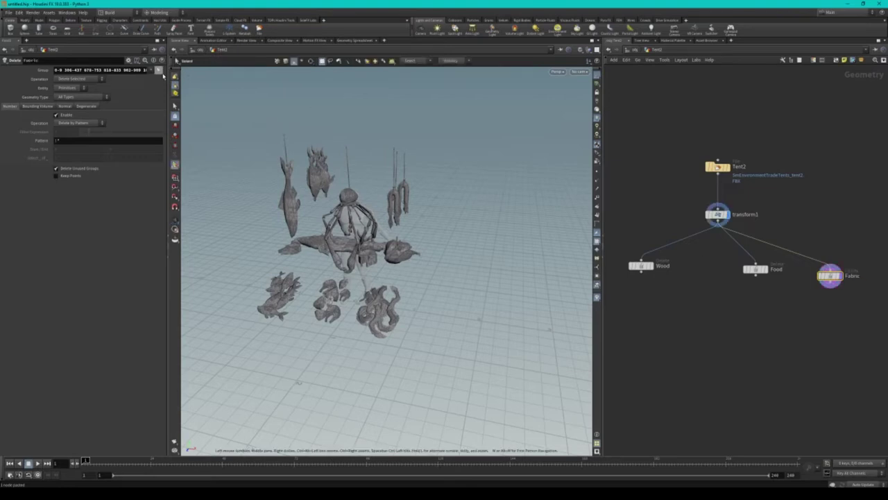
{"action": "left_click", "coordinate": [347, 159], "text": "ctrl"}
{"action": "key", "text": "Return"}
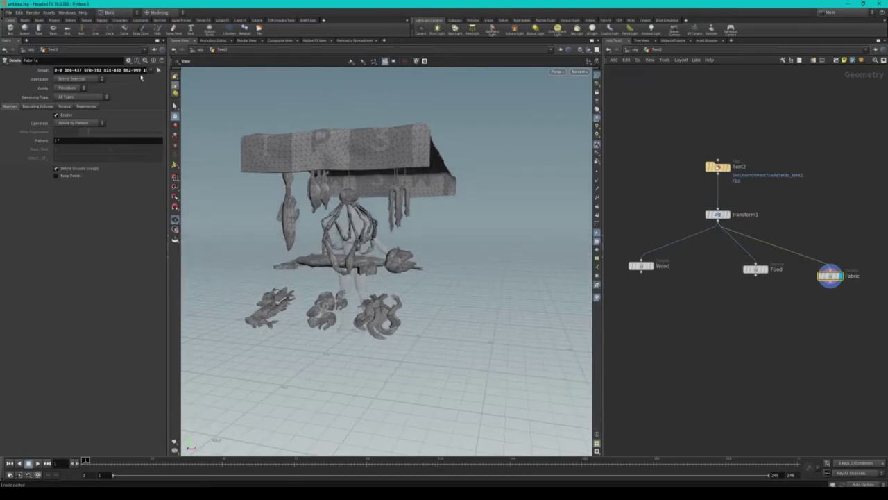
{"action": "key", "text": "Delete"}
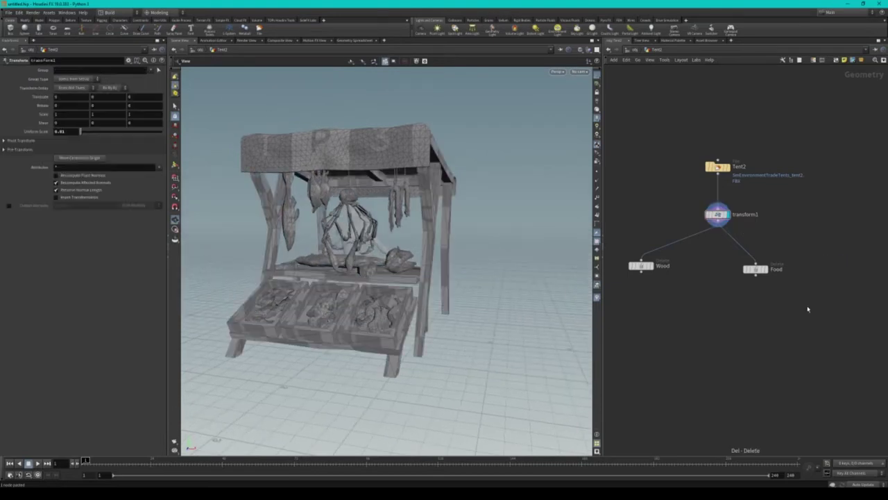
- Copy Food again and set its group to everything except the canopy roof
{"action": "mouse_move", "coordinate": [755, 270]}
{"action": "left_mouse_down", "text": "alt"}
{"action": "mouse_move", "coordinate": [700, 269]}
{"action": "mouse_move", "coordinate": [783, 277]}
{"action": "left_mouse_up", "text": "alt"}
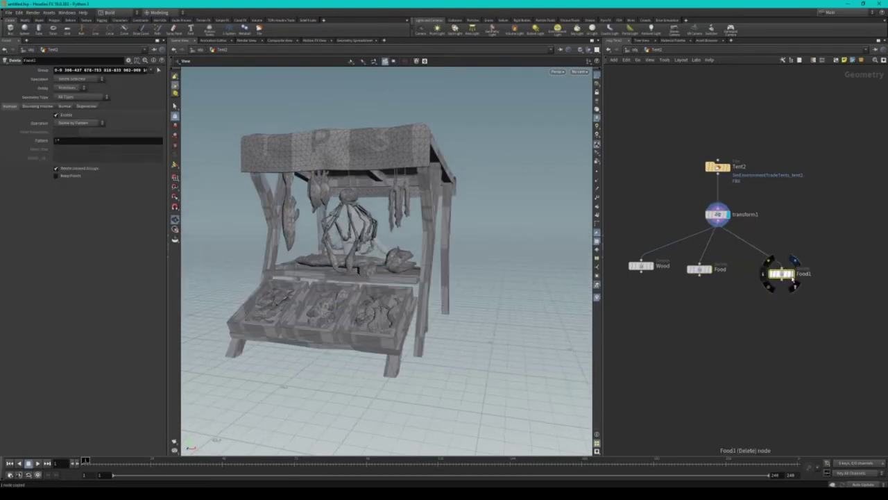
{"action": "left_click", "coordinate": [795, 274]}
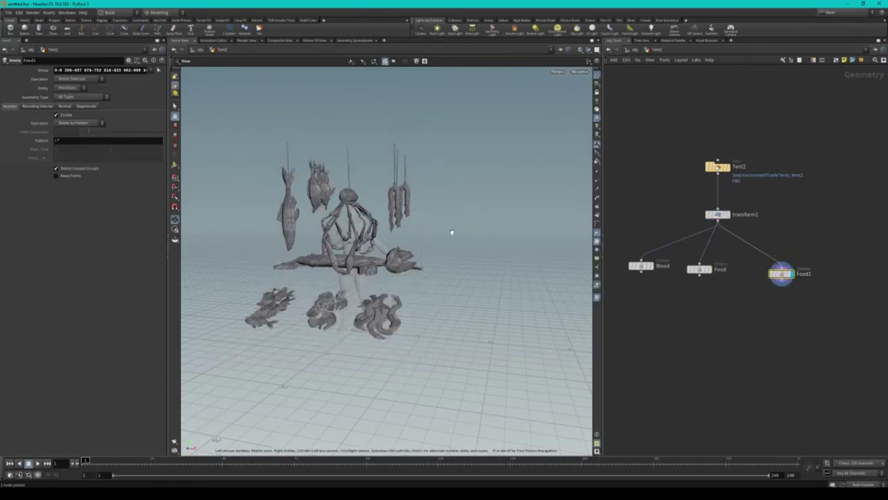
{"action": "left_click", "coordinate": [158, 71]}
{"action": "mouse_move", "coordinate": [341, 142]}
{"action": "left_mouse_down"}
{"action": "mouse_move", "coordinate": [357, 162]}
{"action": "mouse_move", "coordinate": [347, 154]}
{"action": "left_mouse_up"}
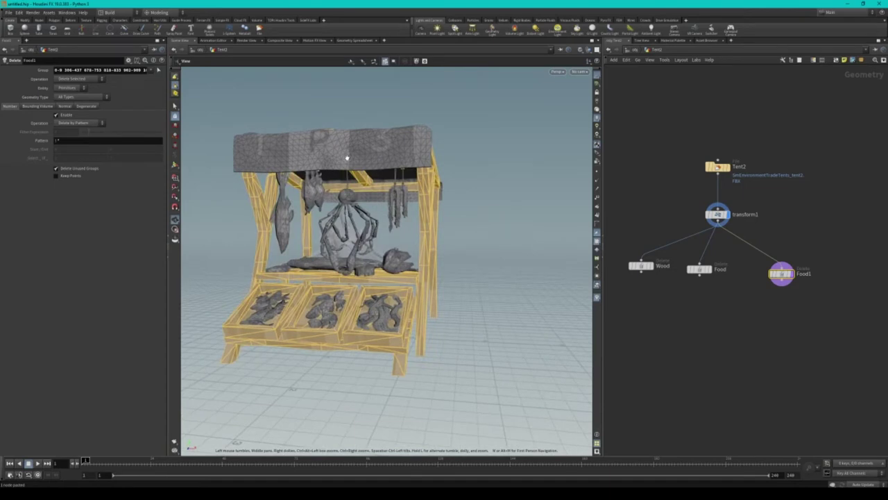
{"action": "left_click", "coordinate": [360, 160]}
{"action": "key", "text": "ctrl+i"}
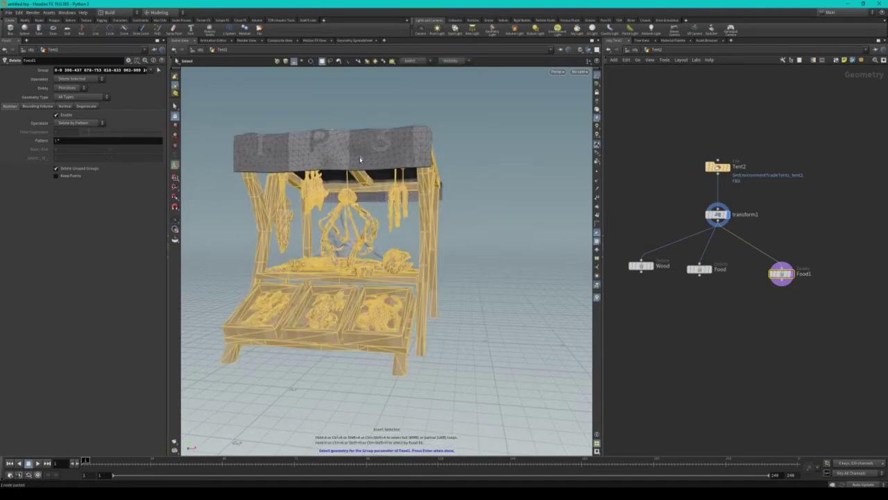
{"action": "key", "text": "Return"}
{"action": "left_click_drag", "start_coordinate": [386, 159], "coordinate": [579, 240]}
- Rename the new node Fabric and tidy the Food and Wood node layout
{"action": "mouse_move", "coordinate": [711, 274]}
{"action": "middle_mouse_down"}
{"action": "mouse_move", "coordinate": [784, 272]}
{"action": "mouse_move", "coordinate": [727, 274]}
{"action": "middle_mouse_up"}
{"action": "double_click", "coordinate": [820, 270]}
{"action": "type", "text": "Fabric"}
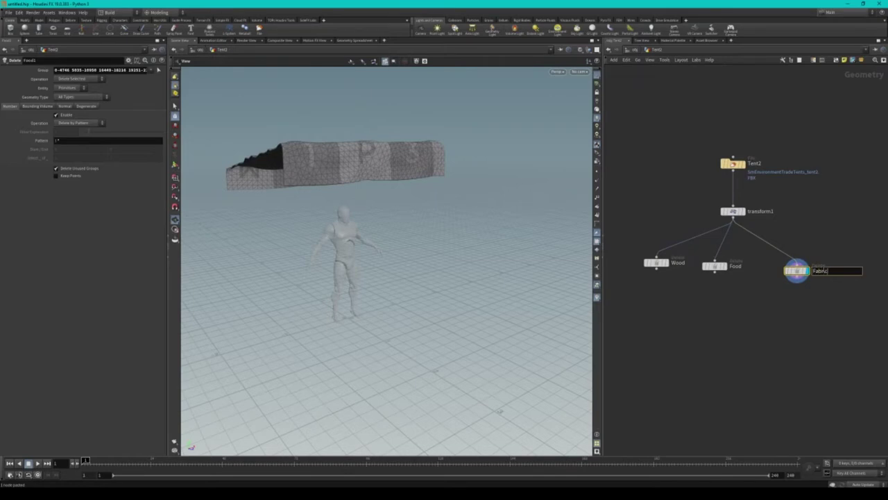
{"action": "key", "text": "Return"}
{"action": "left_click_drag", "start_coordinate": [714, 266], "coordinate": [721, 267]}
{"action": "left_click_drag", "start_coordinate": [654, 267], "coordinate": [654, 274]}
{"action": "key", "text": "Delete"}
{"action": "key", "text": "Tab"}
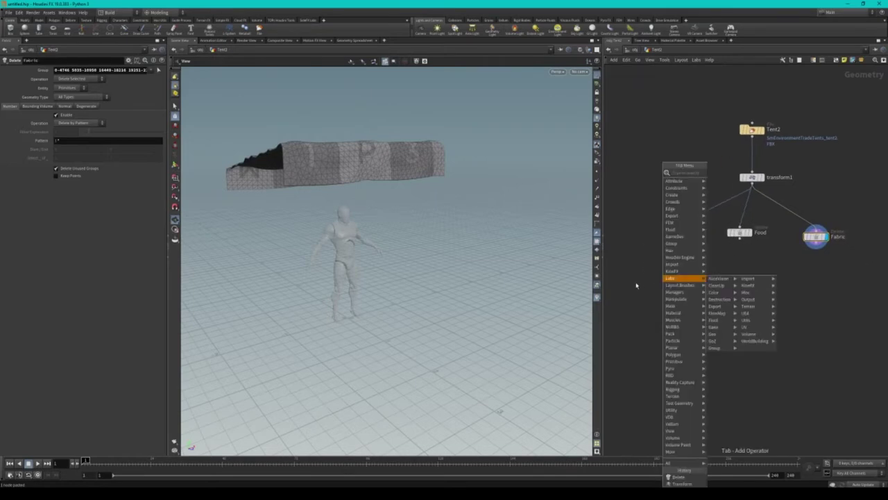
- Add a Merge node below the branches with Wood and Food wired into it
{"action": "type", "text": "merge"}
{"action": "key", "text": "Return"}
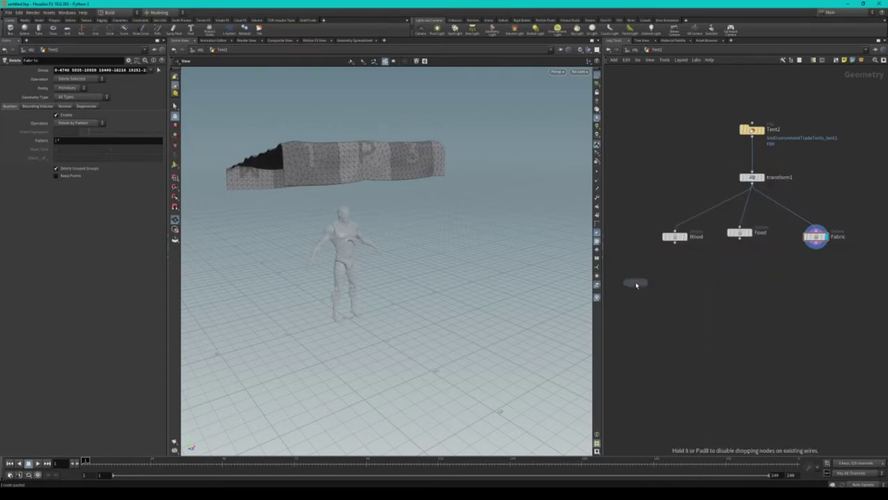
{"action": "left_click", "coordinate": [697, 291]}
{"action": "left_click_drag", "start_coordinate": [684, 246], "coordinate": [697, 289]}
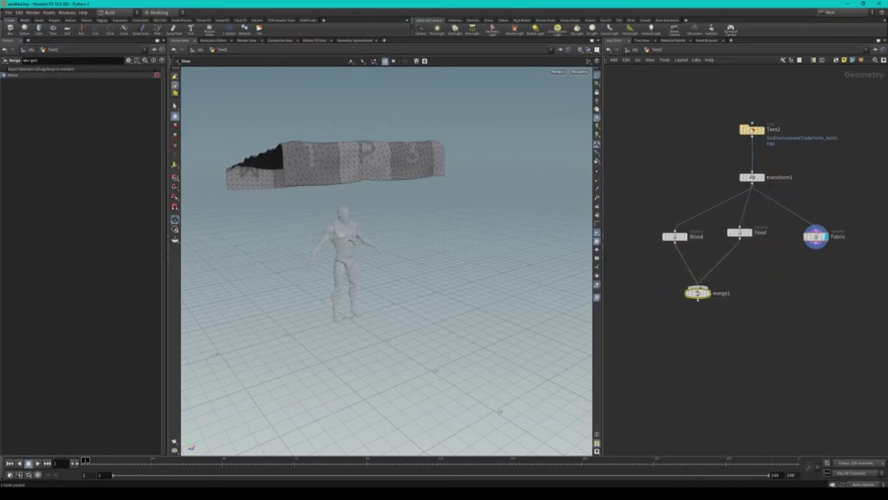
{"action": "middle_click_drag", "start_coordinate": [724, 353], "coordinate": [710, 275]}
- Add an IsoOffset node below merge1 and preview the Wood, Food and merged geometry
{"action": "key", "text": "Tab"}
{"action": "type", "text": "iso"}
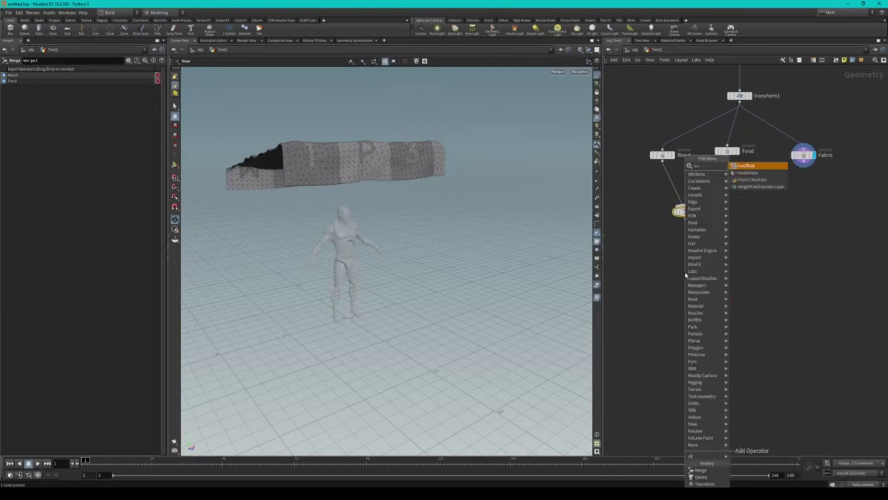
{"action": "key", "text": "Return"}
{"action": "left_click", "coordinate": [698, 256]}
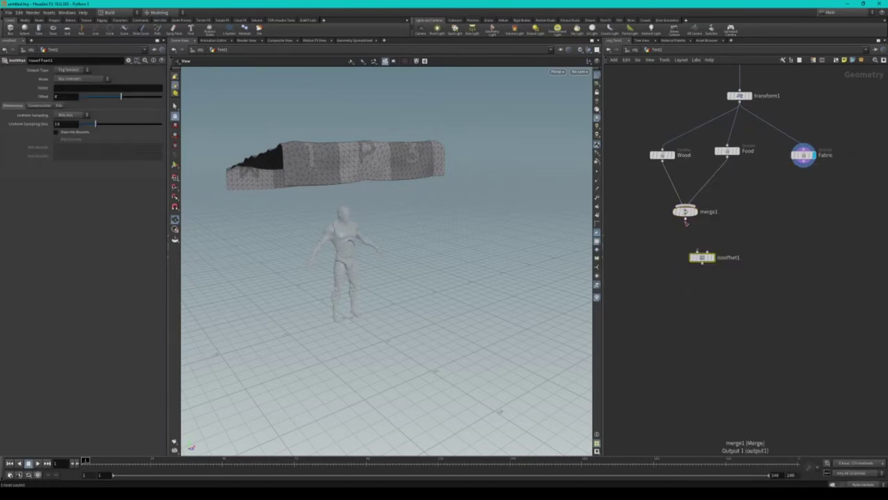
{"action": "left_click", "coordinate": [715, 260]}
{"action": "left_click", "coordinate": [685, 211]}
{"action": "left_click_drag", "start_coordinate": [452, 246], "coordinate": [471, 237]}
{"action": "left_click", "coordinate": [659, 154]}
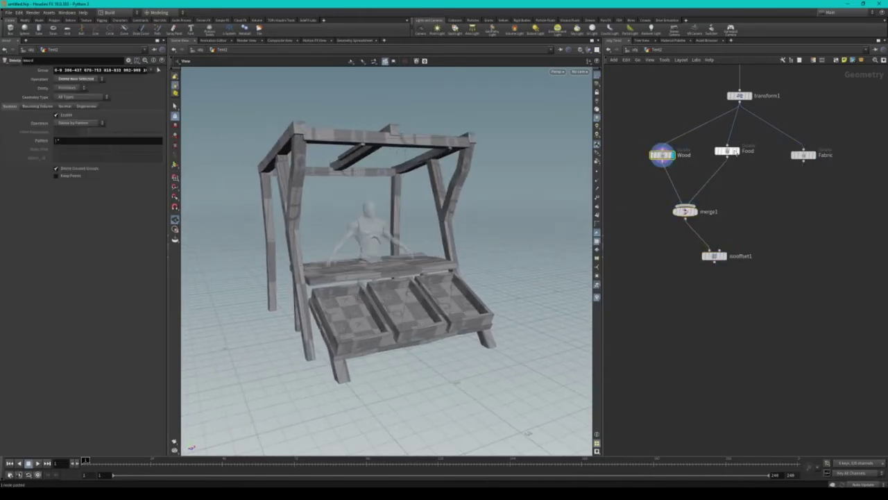
{"action": "left_click", "coordinate": [727, 151]}
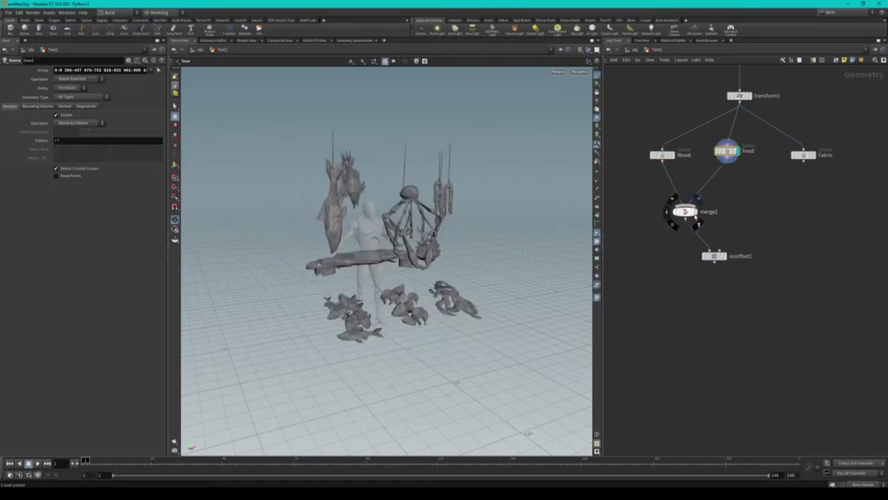
{"action": "left_click", "coordinate": [685, 211]}
- Give the IsoOffset fog volume an offset of about 0.02 and 50 uniform sampling divisions
{"action": "left_click", "coordinate": [713, 256]}
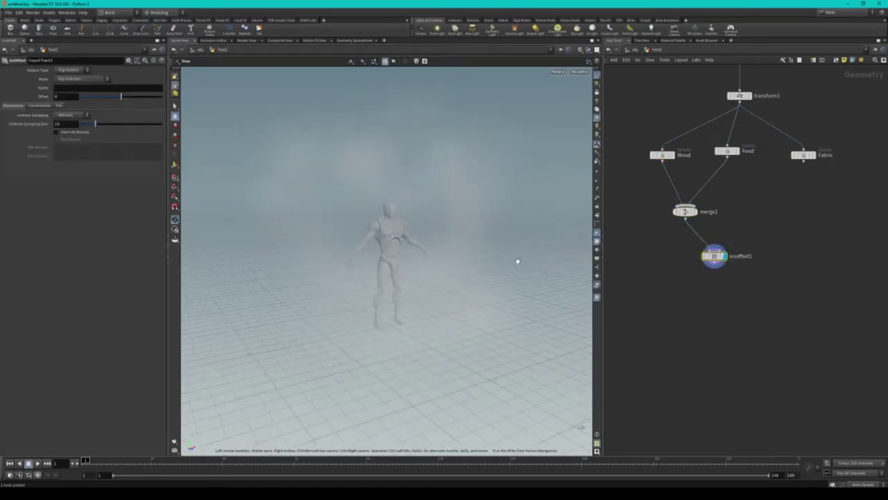
{"action": "left_click_drag", "start_coordinate": [121, 96], "coordinate": [126, 97]}
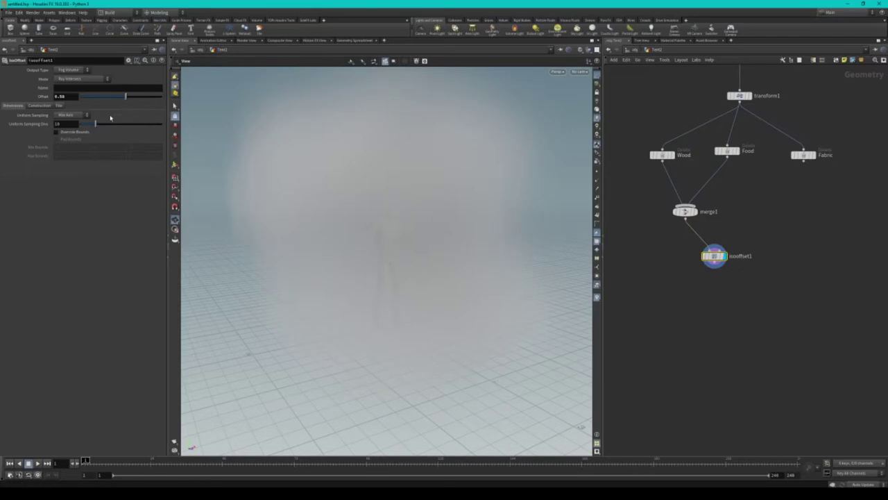
{"action": "left_click_drag", "start_coordinate": [96, 124], "coordinate": [161, 124]}
{"action": "left_click_drag", "start_coordinate": [126, 97], "coordinate": [121, 97]}
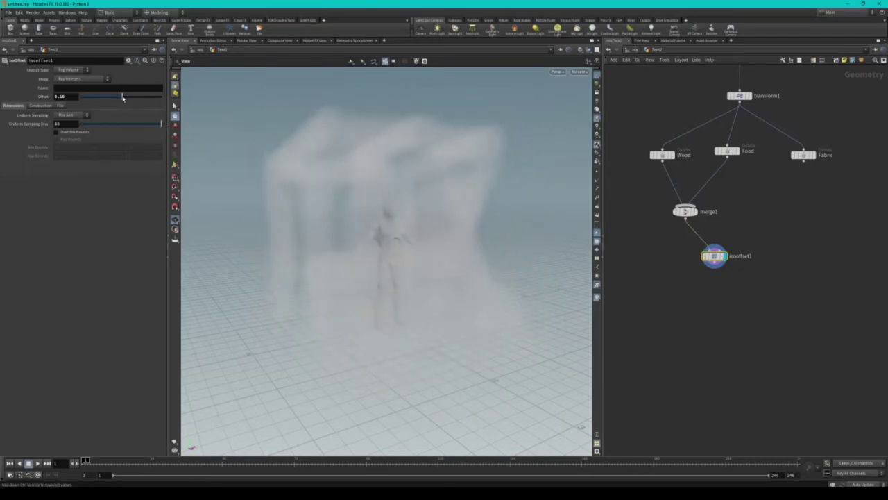
{"action": "left_click_drag", "start_coordinate": [347, 202], "coordinate": [376, 204]}
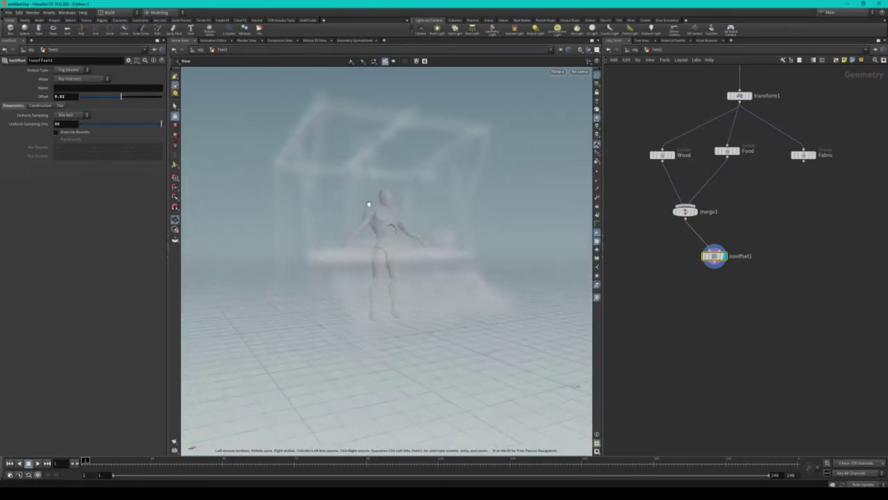
- Add a Scatter node below isooffset1 and display its points
{"action": "key", "text": "Tab"}
{"action": "type", "text": "sca"}
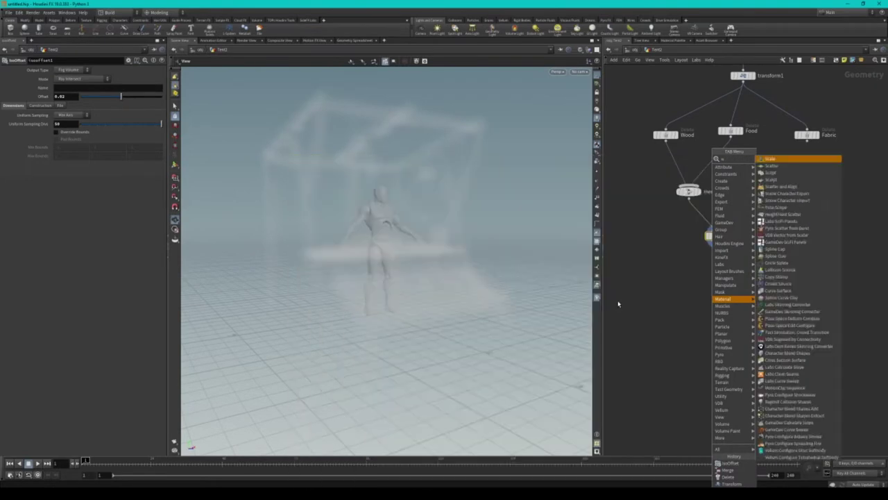
{"action": "key", "text": "Return"}
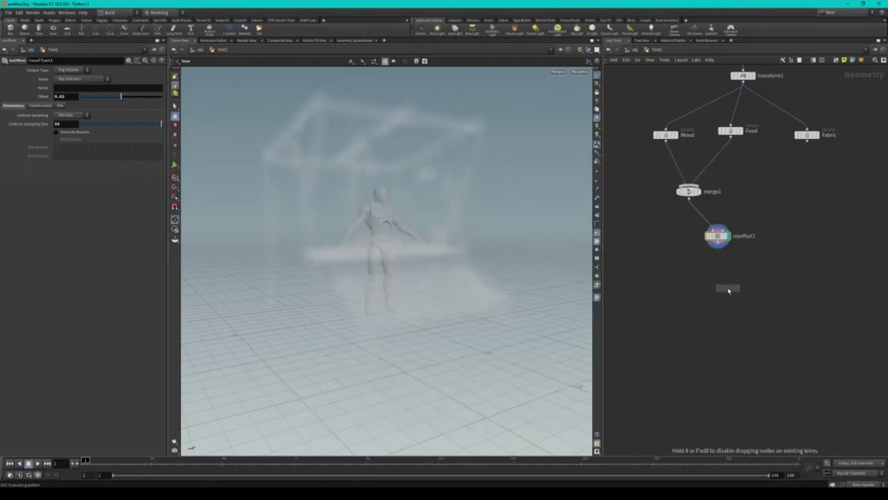
{"action": "left_click", "coordinate": [718, 286]}
{"action": "left_click", "coordinate": [728, 274]}
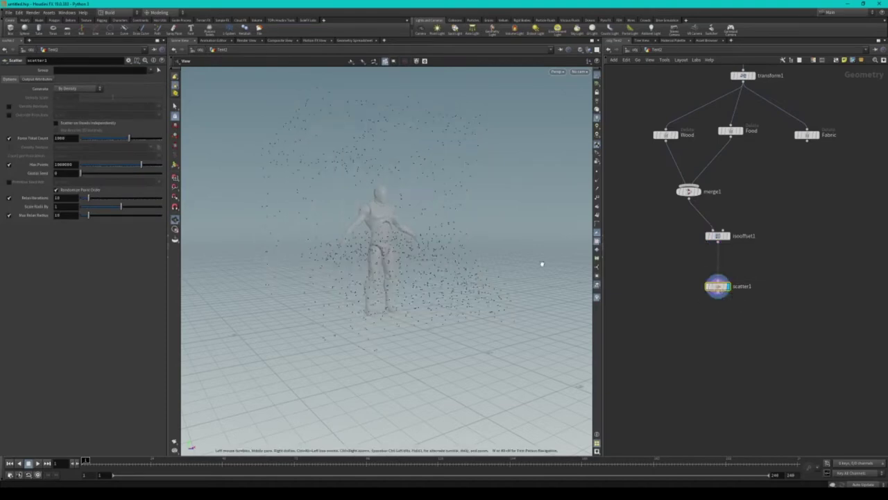
- Lower the scatter point count from about 85 down to 23
{"action": "left_click_drag", "start_coordinate": [472, 234], "coordinate": [448, 255], "text": "alt"}
{"action": "left_click_drag", "start_coordinate": [128, 138], "coordinate": [102, 138]}
{"action": "left_click_drag", "start_coordinate": [333, 187], "coordinate": [361, 201], "text": "alt"}
{"action": "middle_click_drag", "start_coordinate": [648, 287], "coordinate": [678, 284]}
- Add a Voronoi Fracture node fed by merge1 and display the fractured stall
{"action": "key", "text": "Tab"}
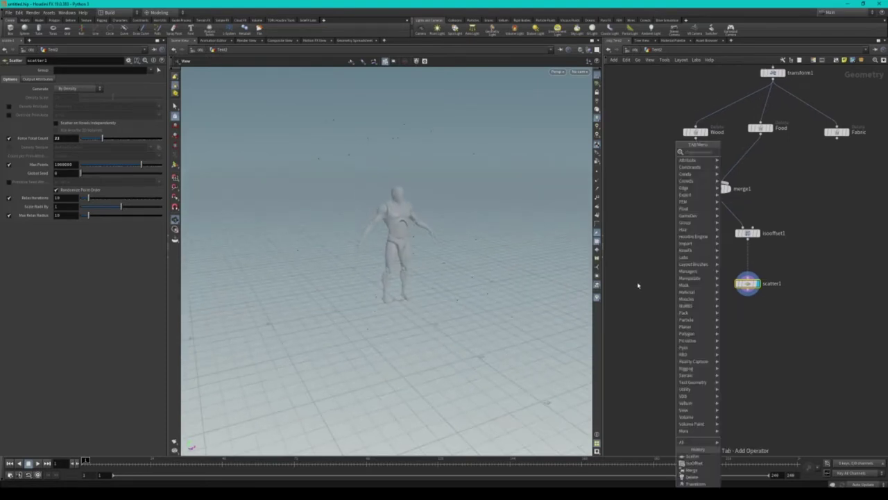
{"action": "type", "text": "copy"}
{"action": "key", "text": "Return"}
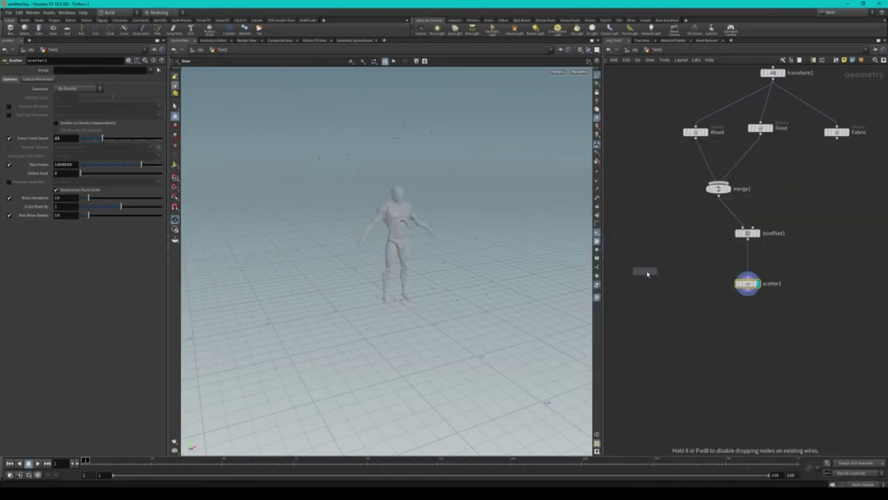
{"action": "left_click", "coordinate": [682, 256]}
{"action": "mouse_move", "coordinate": [718, 194]}
{"action": "left_mouse_down"}
{"action": "mouse_move", "coordinate": [678, 250]}
{"action": "mouse_move", "coordinate": [695, 307]}
{"action": "left_mouse_up"}
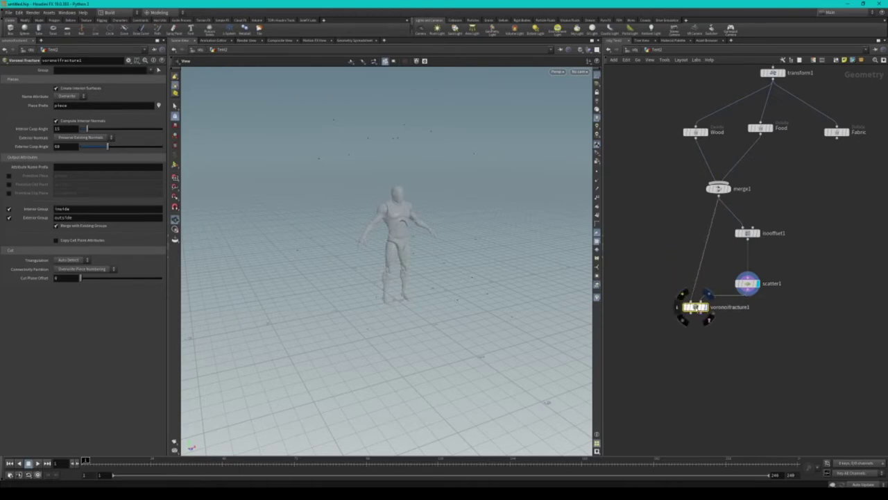
{"action": "left_click", "coordinate": [706, 307]}
{"action": "key", "text": "w"}
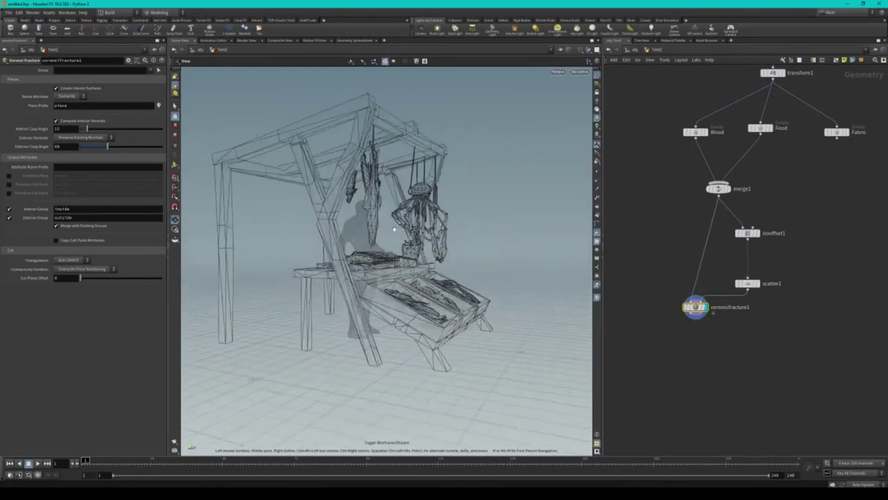
{"action": "key", "text": "w"}
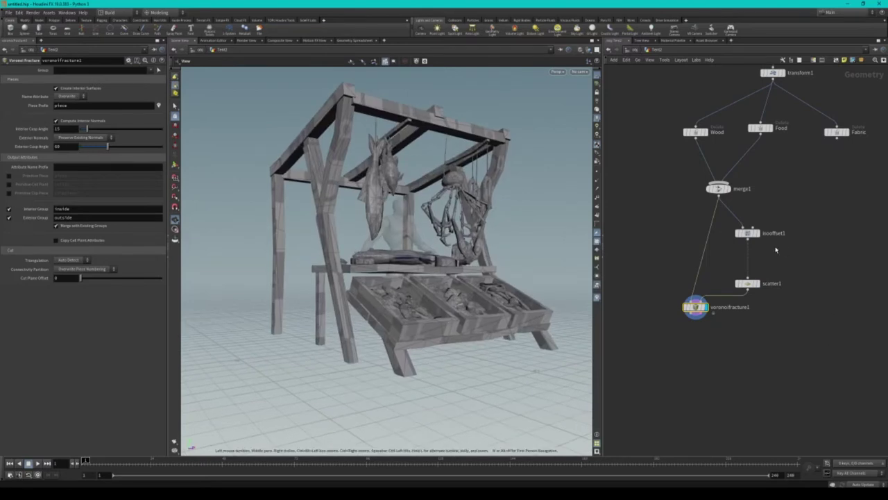
- Reduce scatter1's point count further so the stall breaks into fewer pieces
{"action": "left_click", "coordinate": [748, 283]}
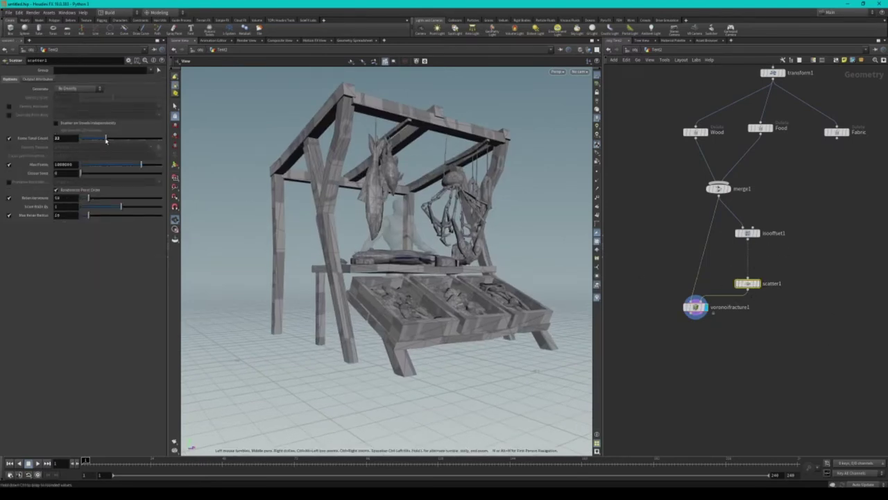
{"action": "left_click_drag", "start_coordinate": [107, 139], "coordinate": [104, 140]}
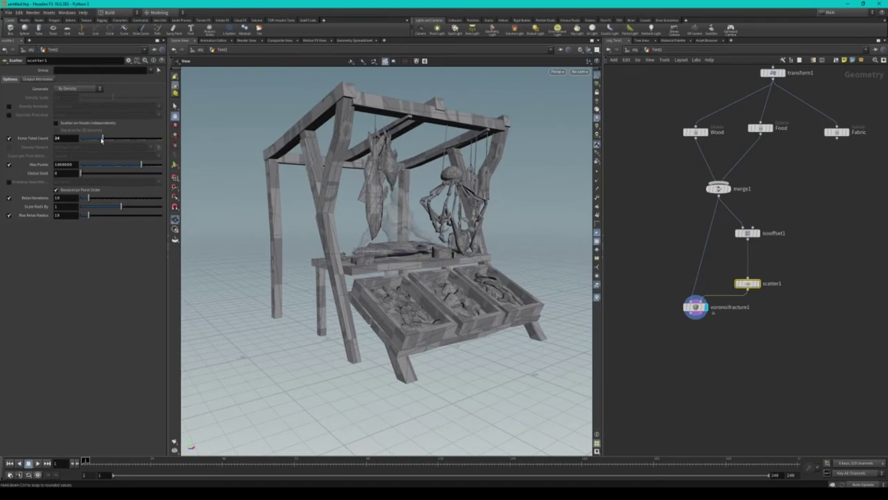
{"action": "left_click_drag", "start_coordinate": [347, 263], "coordinate": [485, 291], "text": "alt"}
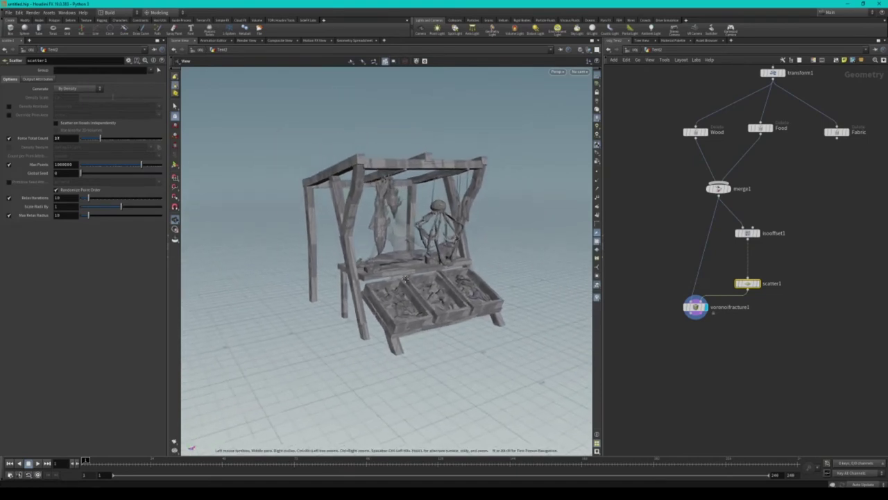
{"action": "middle_click_drag", "start_coordinate": [722, 373], "coordinate": [715, 338]}
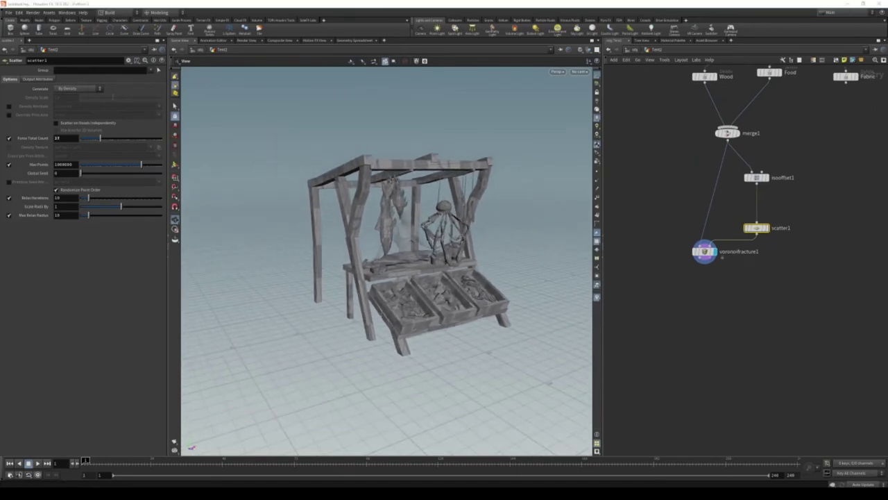
{"action": "key", "text": "Tab"}
{"action": "type", "text": "voro"}
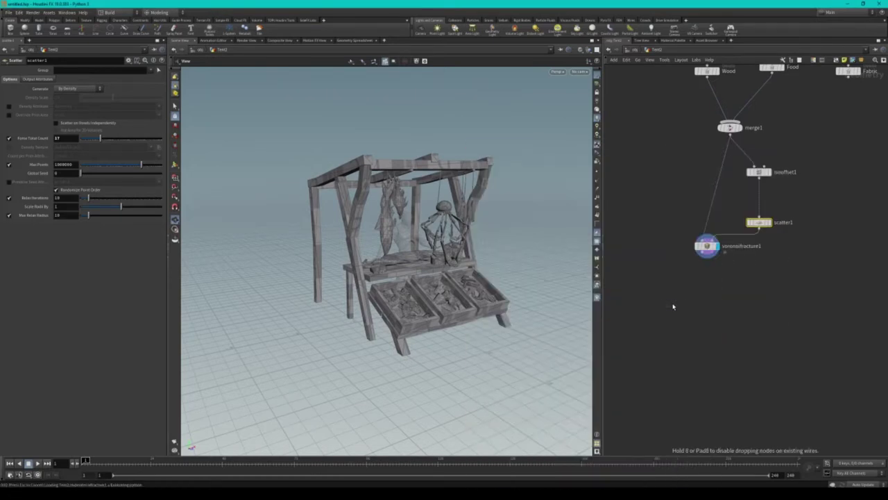
- Place an RBD Material Fracture node, wire voronoifracture1 into both inputs, and interrupt its slow cook
{"action": "left_click", "coordinate": [666, 304]}
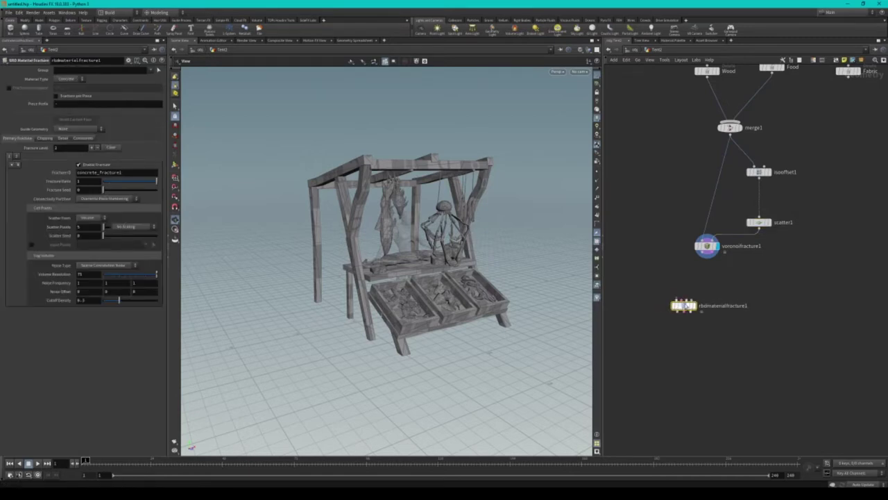
{"action": "mouse_move", "coordinate": [706, 257]}
{"action": "left_mouse_down"}
{"action": "mouse_move", "coordinate": [671, 290]}
{"action": "mouse_move", "coordinate": [680, 292]}
{"action": "left_mouse_up"}
{"action": "left_click_drag", "start_coordinate": [706, 255], "coordinate": [687, 305]}
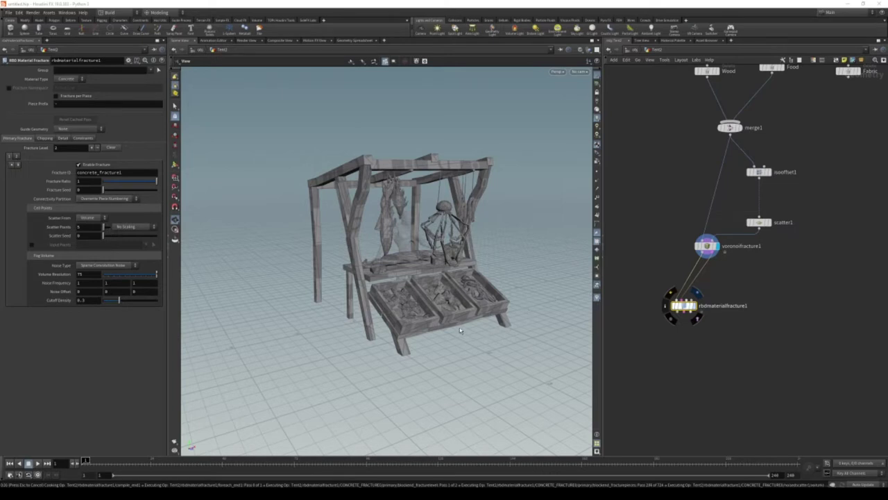
{"action": "key", "text": "Escape"}
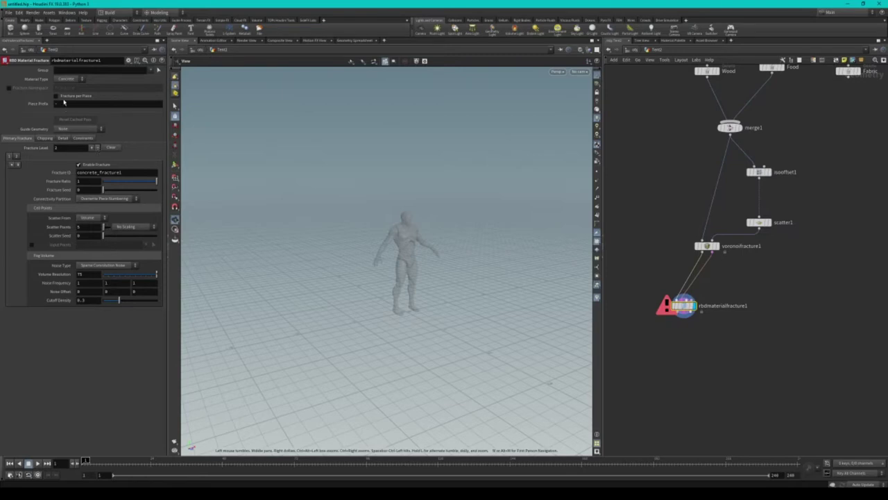
{"action": "left_click", "coordinate": [69, 78]}
- Set the Material Type to Wood and switch cooking to Manual updates
{"action": "left_click", "coordinate": [65, 103]}
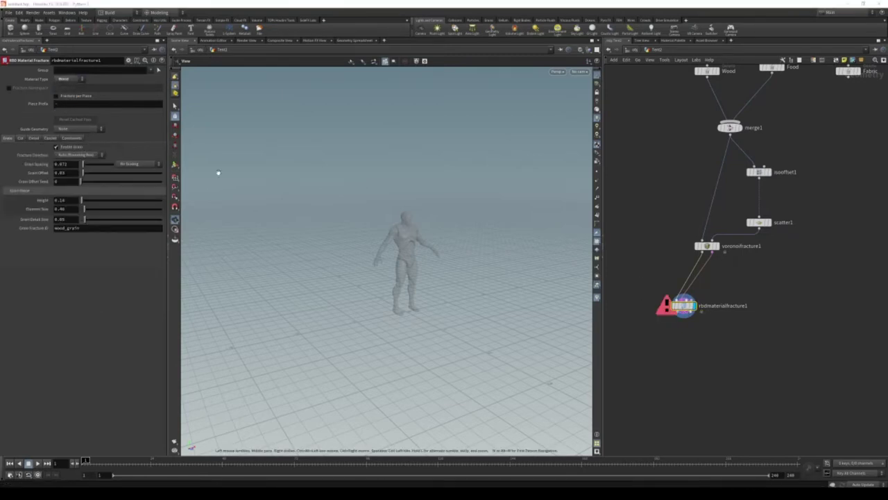
{"action": "left_click", "coordinate": [22, 138]}
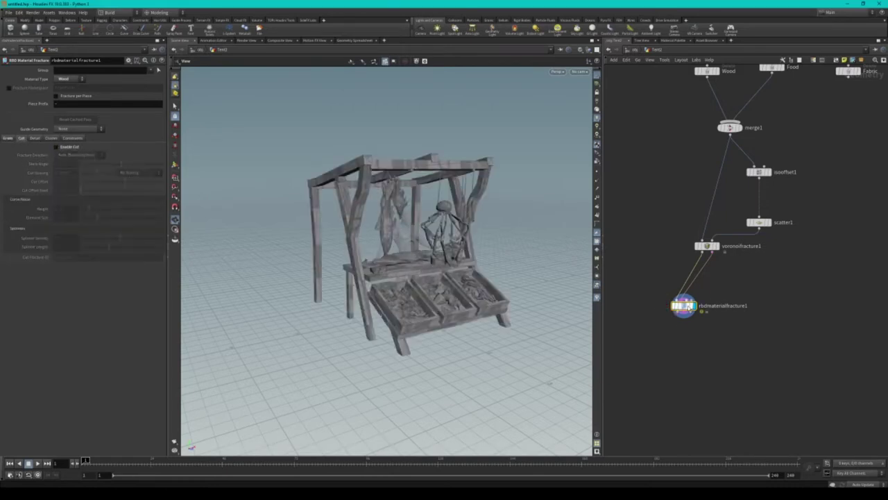
{"action": "left_click_drag", "start_coordinate": [414, 304], "coordinate": [444, 300]}
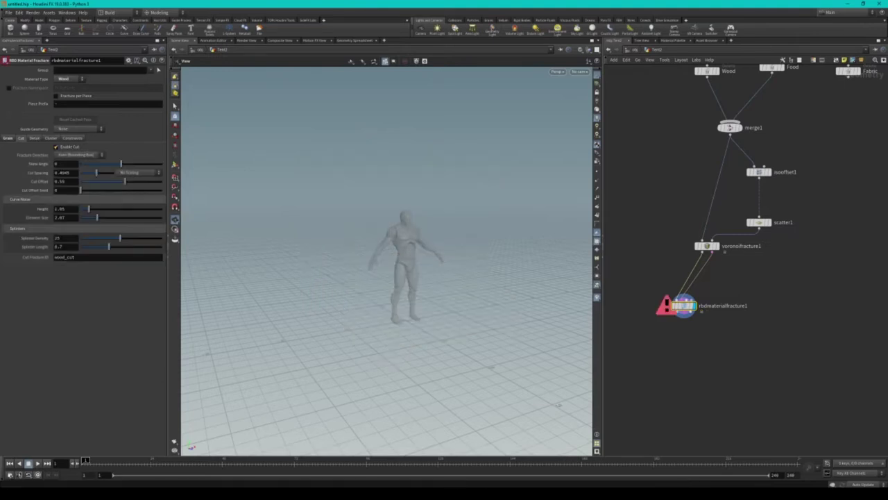
{"action": "left_click", "coordinate": [870, 484]}
{"action": "left_click", "coordinate": [864, 479]}
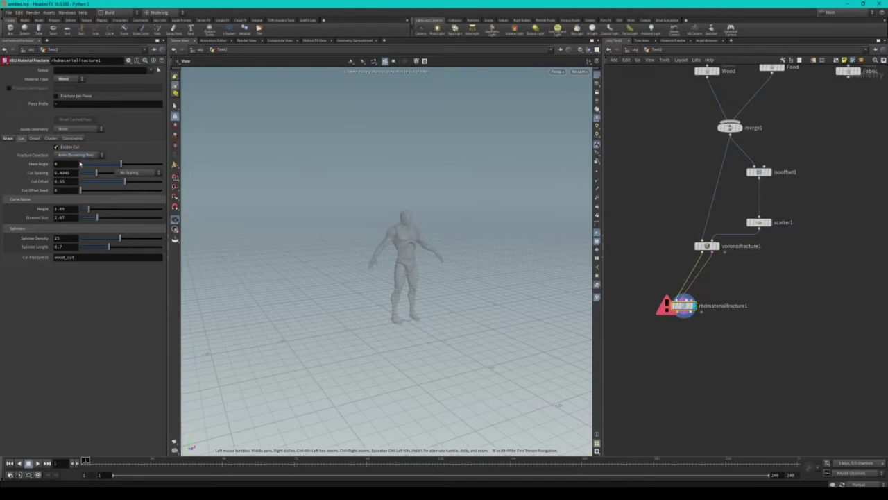
- Set Cut Spacing to about 0.84, raise cut noise Height, and Splinter Length to 0.308
{"action": "left_click_drag", "start_coordinate": [96, 173], "coordinate": [111, 178]}
{"action": "mouse_move", "coordinate": [99, 208]}
{"action": "left_mouse_down"}
{"action": "mouse_move", "coordinate": [110, 209]}
{"action": "mouse_move", "coordinate": [91, 218]}
{"action": "mouse_move", "coordinate": [89, 241]}
{"action": "left_mouse_up"}
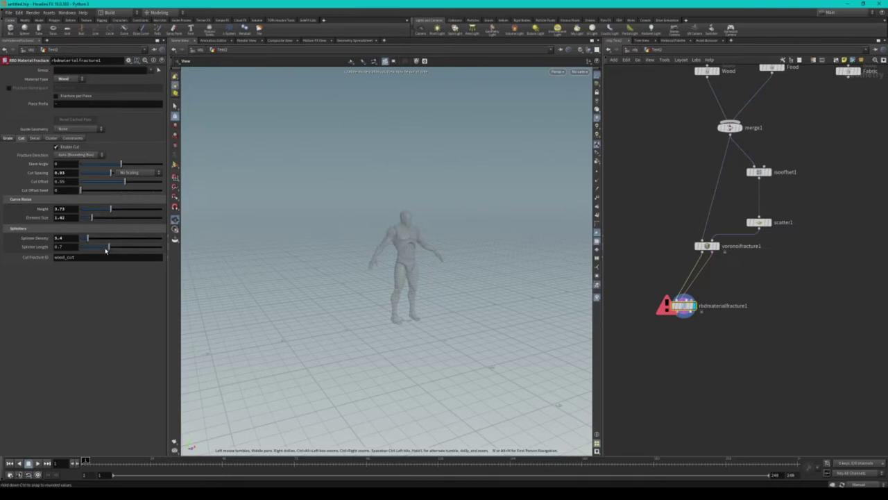
{"action": "left_click_drag", "start_coordinate": [109, 248], "coordinate": [92, 247]}
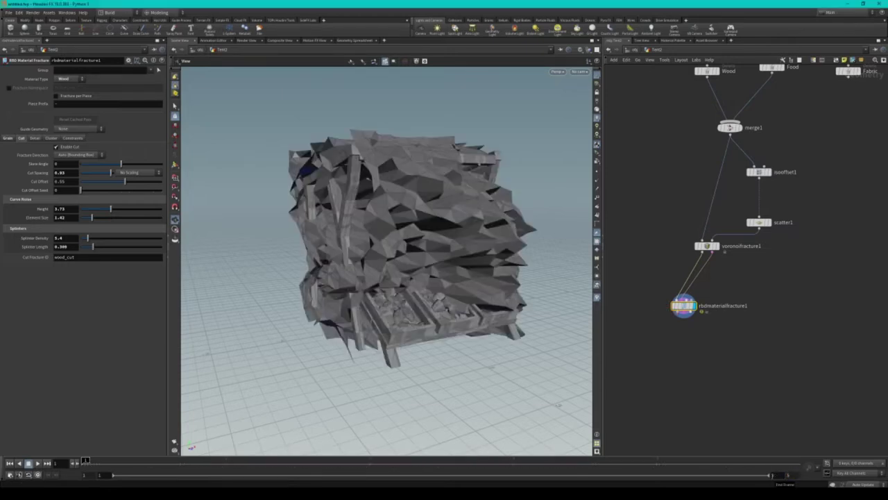
{"action": "mouse_move", "coordinate": [376, 327]}
{"action": "left_mouse_down"}
{"action": "mouse_move", "coordinate": [361, 270]}
{"action": "mouse_move", "coordinate": [424, 314]}
{"action": "mouse_move", "coordinate": [410, 309]}
{"action": "left_mouse_up"}
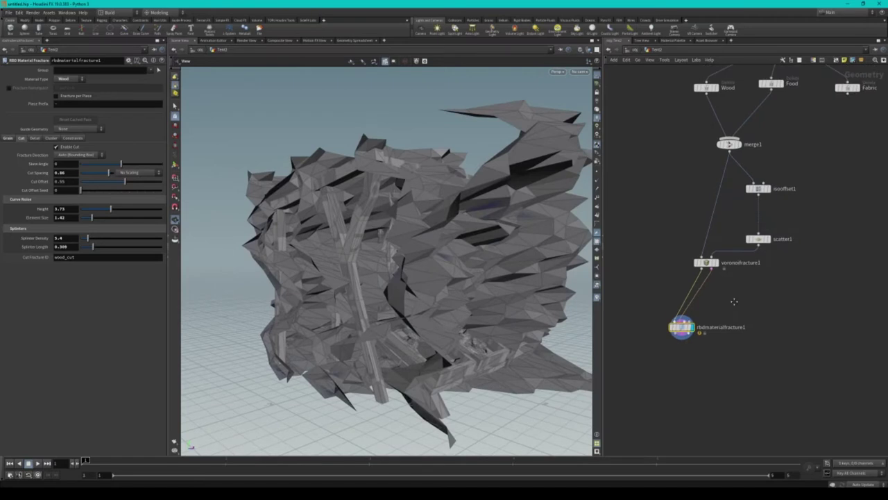
{"action": "left_click", "coordinate": [704, 267]}
- Delete the Food wire into merge1 and display the wood material fracture result
{"action": "left_click", "coordinate": [704, 266]}
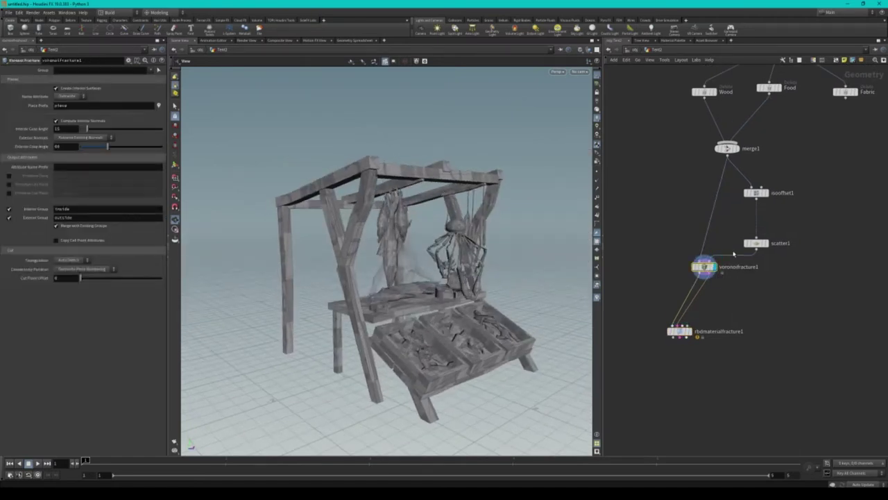
{"action": "left_click", "coordinate": [747, 113]}
{"action": "key", "text": "Delete"}
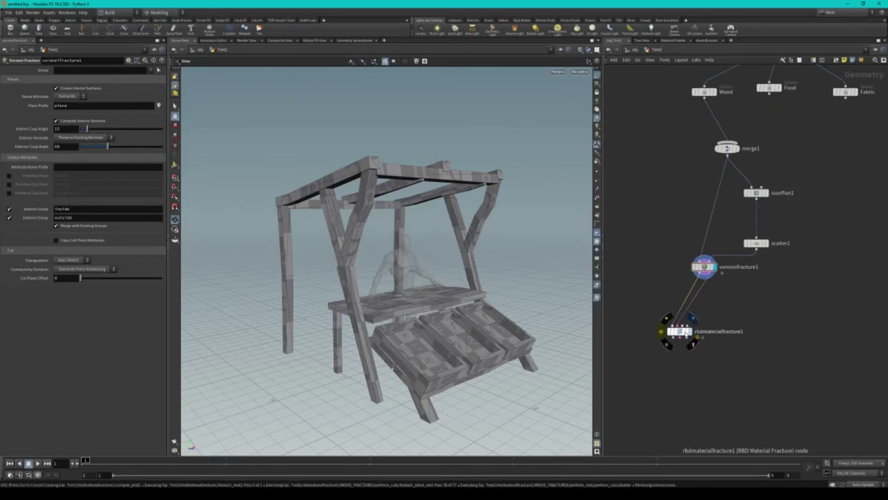
{"action": "left_click", "coordinate": [686, 333]}
{"action": "mouse_move", "coordinate": [382, 294]}
{"action": "left_mouse_down"}
{"action": "mouse_move", "coordinate": [391, 293]}
{"action": "mouse_move", "coordinate": [369, 319]}
{"action": "mouse_move", "coordinate": [389, 312]}
{"action": "left_mouse_up"}
{"action": "scroll", "coordinate": [743, 314], "scroll_direction": "down", "scroll_amount": 3}
{"action": "scroll", "coordinate": [743, 314], "scroll_direction": "up", "scroll_amount": 3}
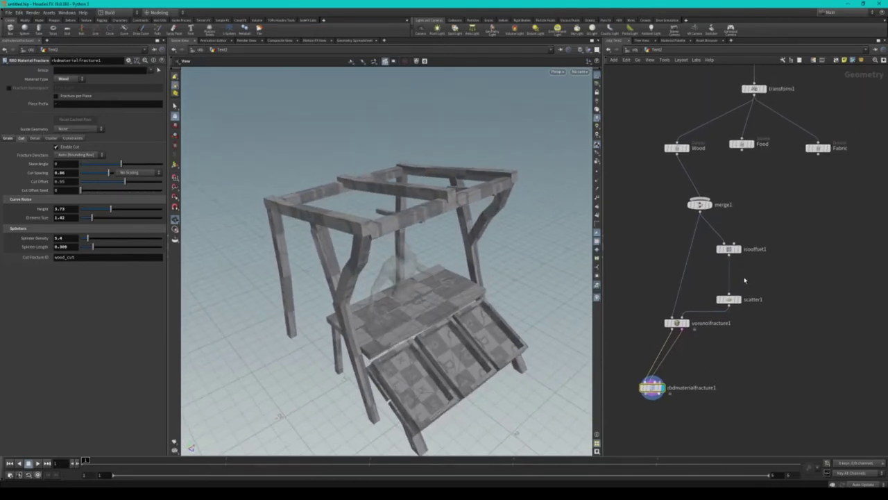
{"action": "scroll", "coordinate": [745, 280], "scroll_direction": "down", "scroll_amount": 1}
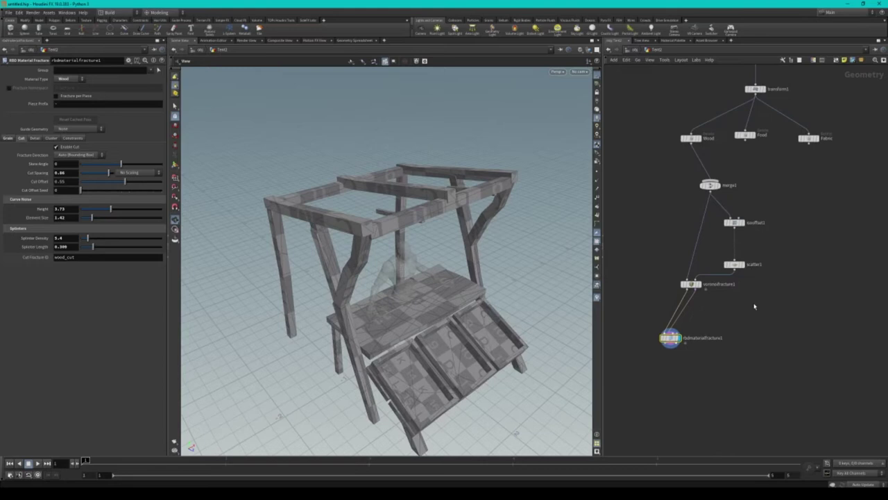
- Select isooffset1, scatter1, voronoifracture1 and rbdmaterialfracture1 and copy them
{"action": "left_click_drag", "start_coordinate": [782, 189], "coordinate": [680, 294]}
{"action": "left_click_drag", "start_coordinate": [667, 337], "coordinate": [644, 337]}
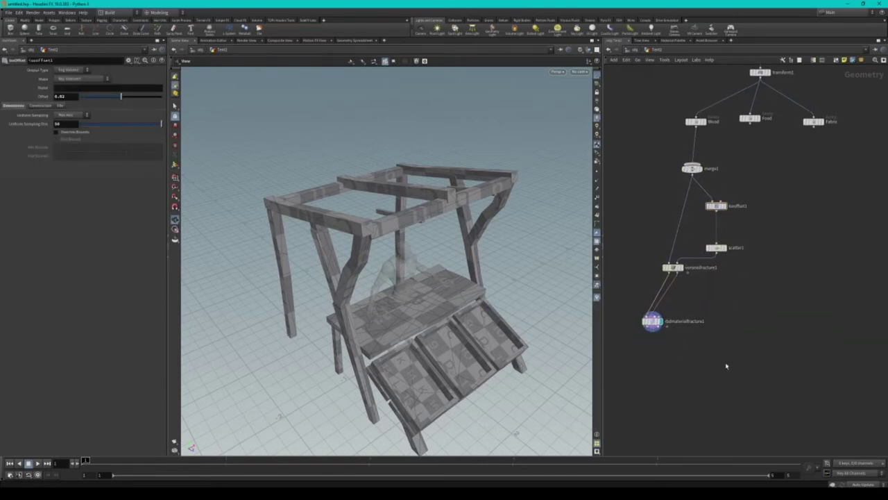
{"action": "left_click_drag", "start_coordinate": [726, 366], "coordinate": [638, 262]}
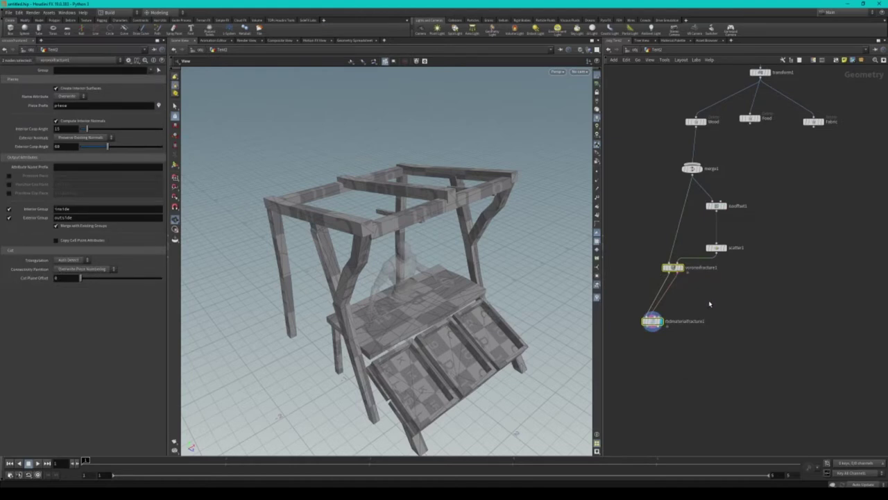
{"action": "left_click_drag", "start_coordinate": [756, 200], "coordinate": [701, 254], "text": "shift"}
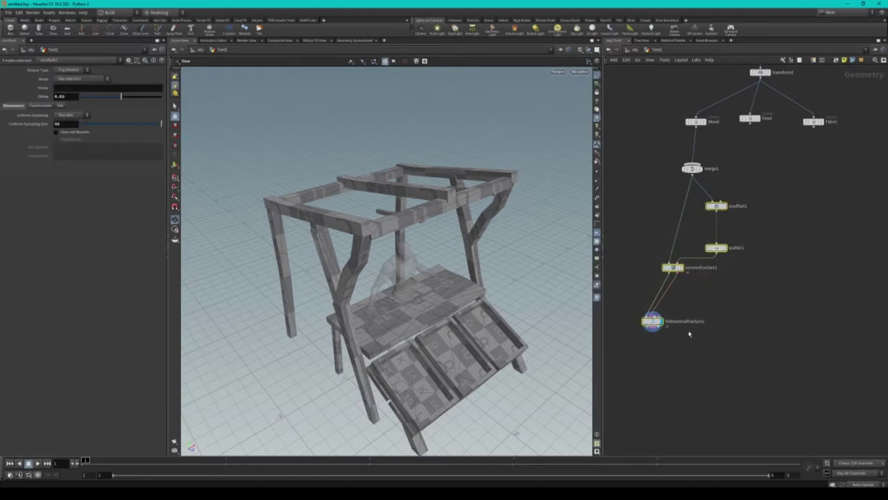
{"action": "key", "text": "ctrl+c"}
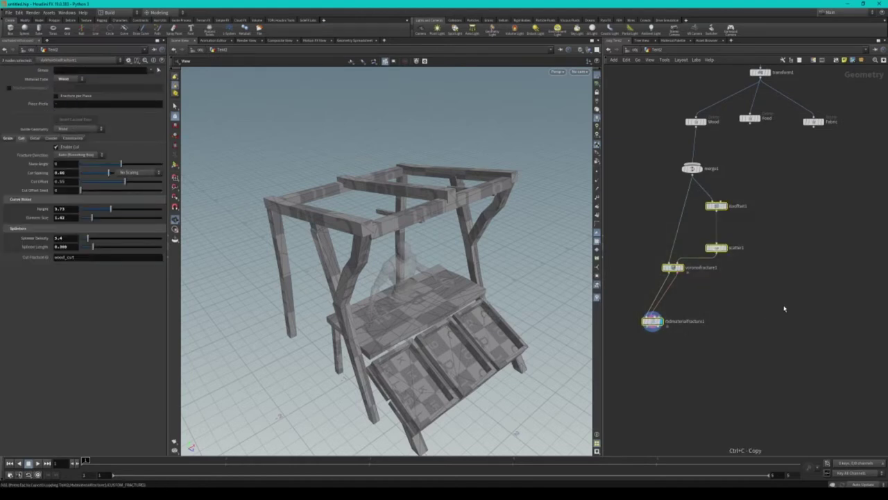
- Paste the fracture chain and feed it from Food instead of merge1
{"action": "key", "text": "ctrl+v"}
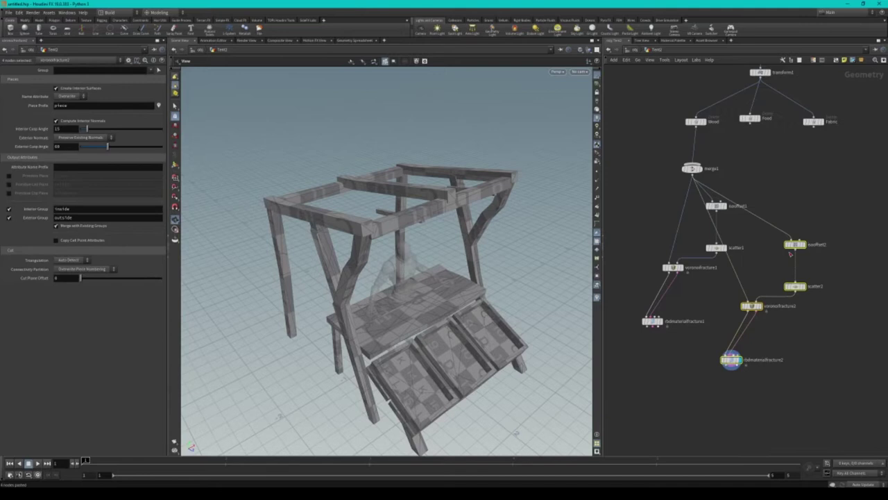
{"action": "left_click_drag", "start_coordinate": [787, 264], "coordinate": [764, 284]}
{"action": "left_click_drag", "start_coordinate": [771, 185], "coordinate": [759, 243]}
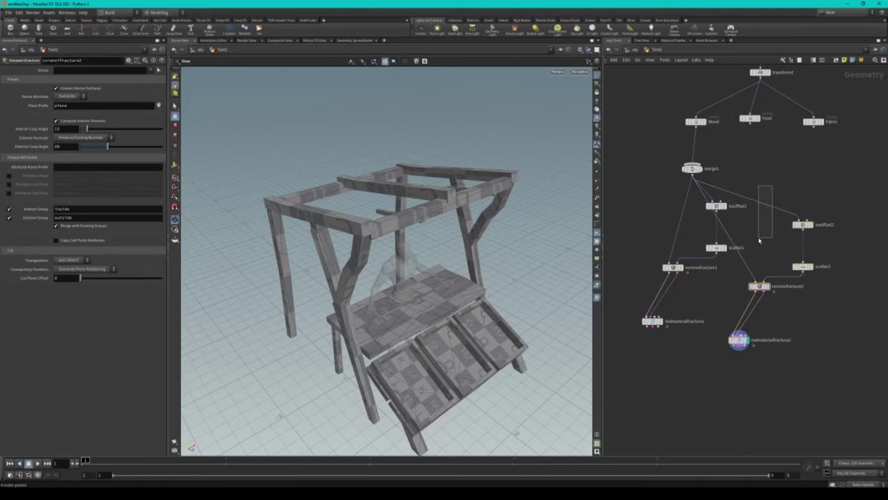
{"action": "key", "text": "Delete"}
{"action": "middle_click_drag", "start_coordinate": [763, 247], "coordinate": [734, 269]}
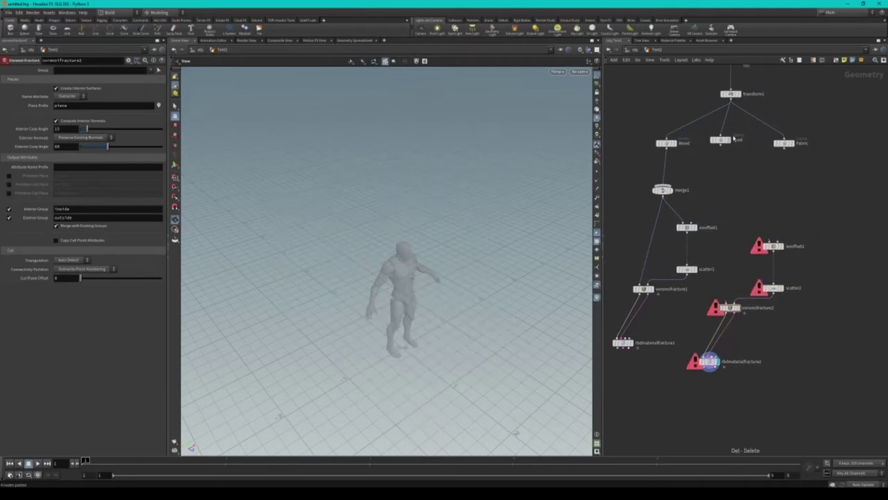
{"action": "left_click_drag", "start_coordinate": [720, 146], "coordinate": [773, 241]}
{"action": "left_click_drag", "start_coordinate": [720, 146], "coordinate": [746, 310]}
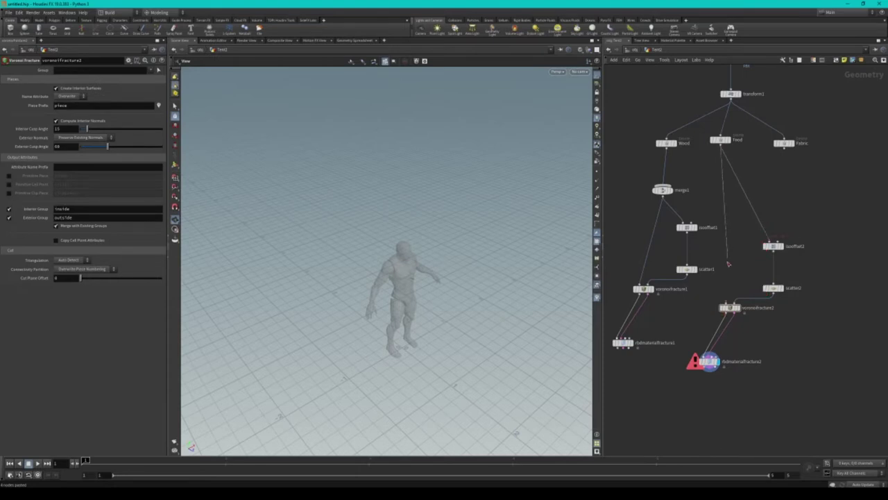
{"action": "left_click", "coordinate": [721, 351]}
- Set rbdmaterialfracture2's Material Type to Concrete
{"action": "left_click", "coordinate": [68, 80]}
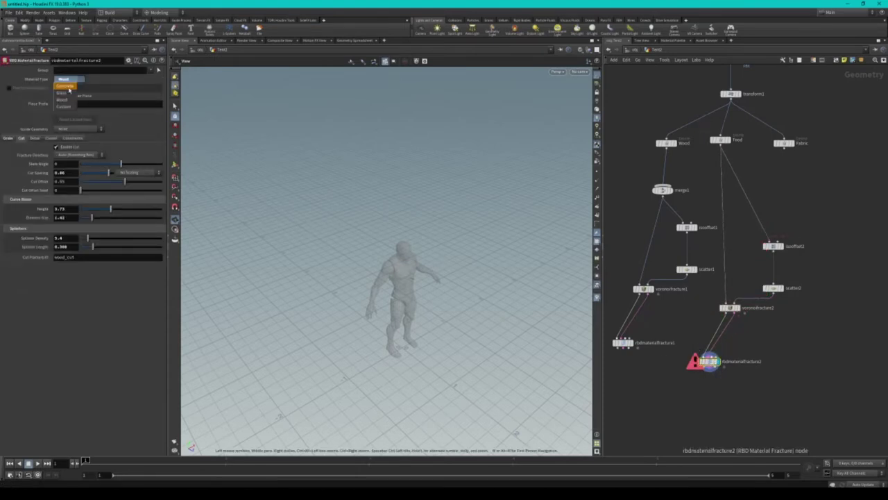
{"action": "left_click", "coordinate": [68, 84]}
{"action": "scroll", "coordinate": [449, 265], "scroll_direction": "up", "scroll_amount": 10}
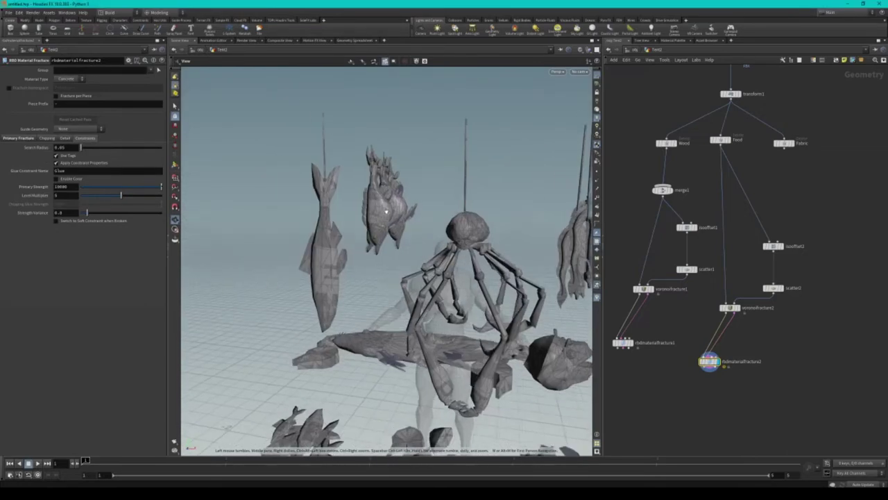
- Inspect the scatter2 points, isooffset2 fog volume and fractured food result
{"action": "left_click", "coordinate": [728, 308]}
{"action": "left_click", "coordinate": [781, 287]}
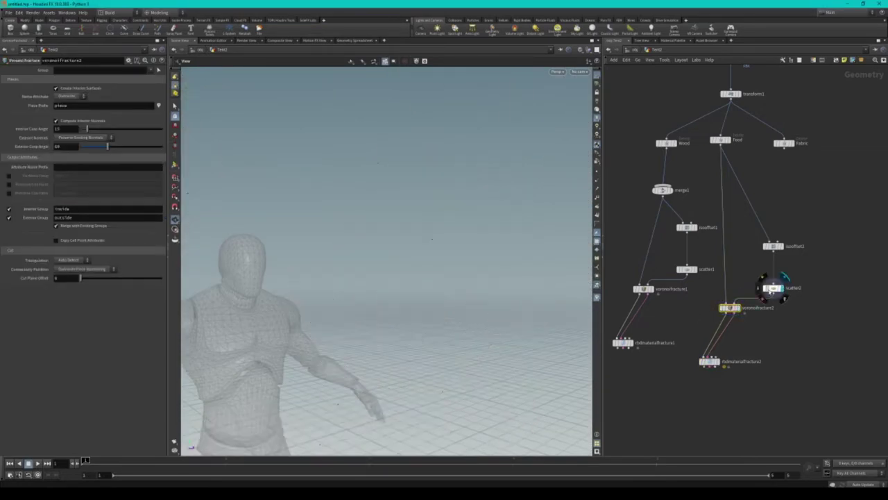
{"action": "key", "text": "space+h"}
{"action": "left_click_drag", "start_coordinate": [385, 230], "coordinate": [428, 235]}
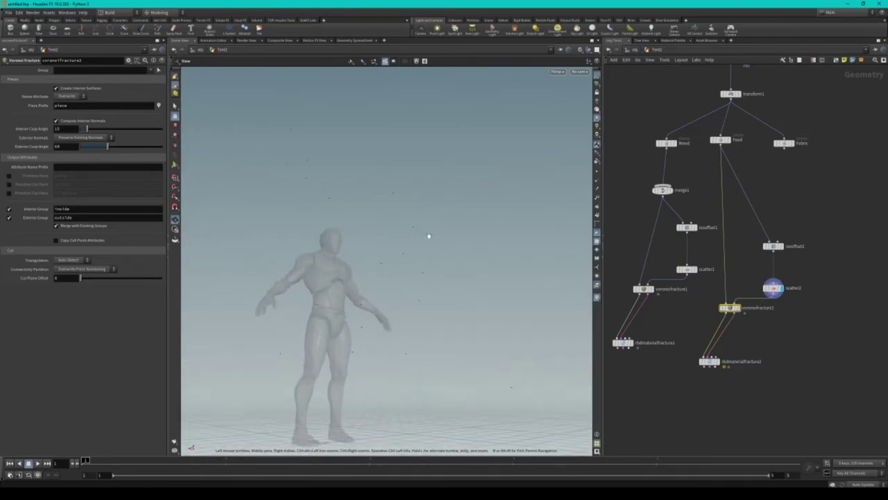
{"action": "left_click", "coordinate": [781, 246]}
{"action": "left_click", "coordinate": [772, 245]}
{"action": "mouse_move", "coordinate": [373, 272]}
{"action": "left_mouse_down"}
{"action": "mouse_move", "coordinate": [345, 242]}
{"action": "mouse_move", "coordinate": [369, 263]}
{"action": "mouse_move", "coordinate": [383, 301]}
{"action": "left_mouse_up"}
{"action": "left_click", "coordinate": [717, 361]}
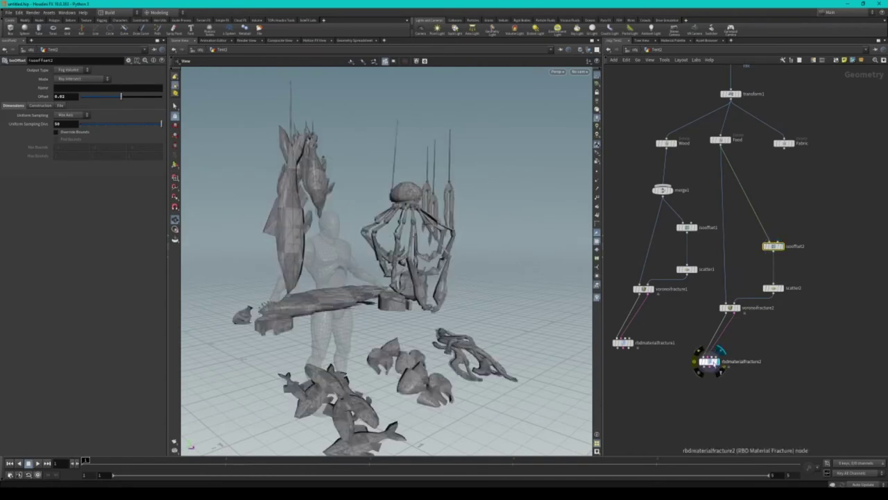
{"action": "left_click", "coordinate": [708, 360]}
- Add a Merge node below the two fracture chains
{"action": "middle_click_drag", "start_coordinate": [708, 361], "coordinate": [734, 327]}
{"action": "key", "text": "Tab"}
{"action": "key", "text": "Return"}
{"action": "left_click", "coordinate": [692, 341]}
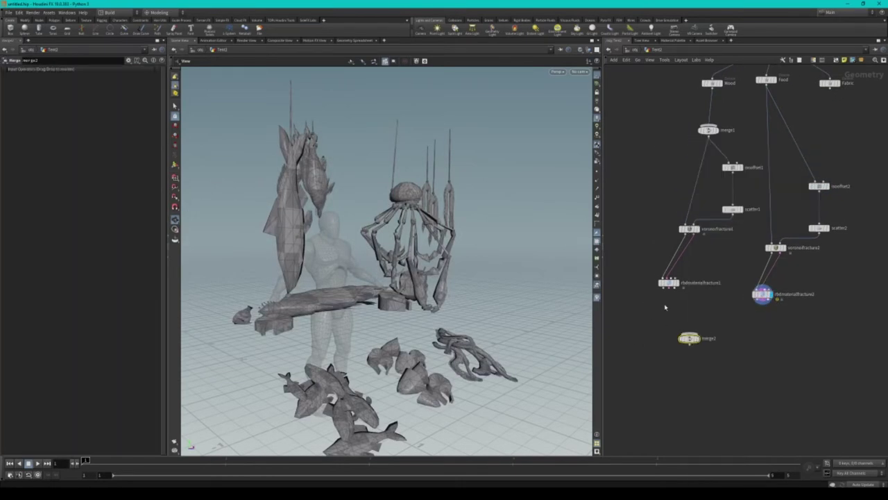
- Wire both material fractures into merge2 and save the scene
{"action": "left_click_drag", "start_coordinate": [668, 288], "coordinate": [689, 334]}
{"action": "left_click_drag", "start_coordinate": [762, 303], "coordinate": [689, 334]}
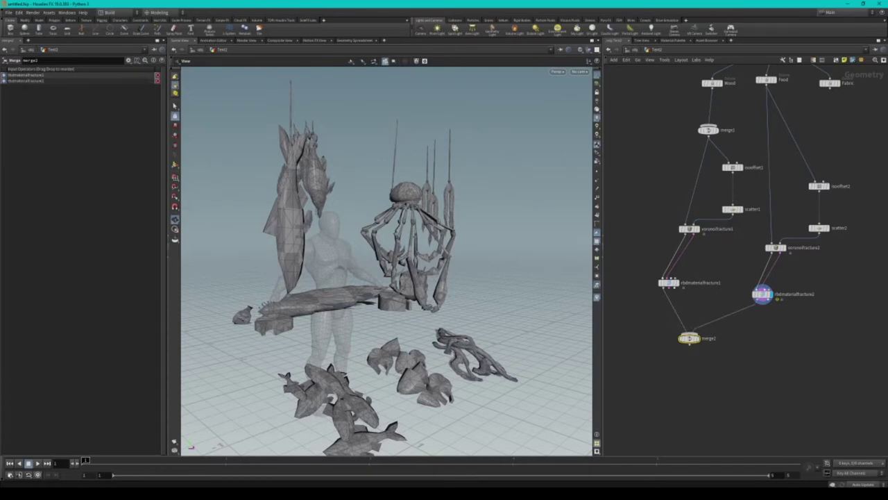
{"action": "key", "text": "ctrl+s"}
{"action": "key", "text": "Return"}
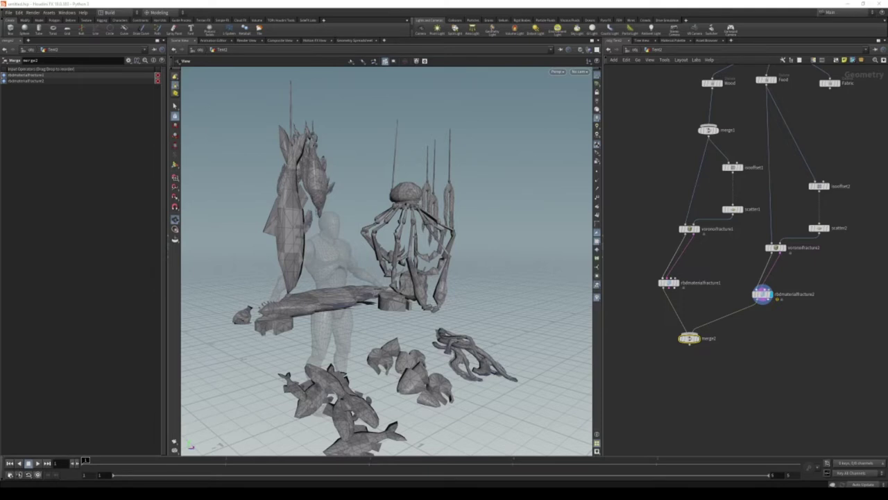
- Insert an RBD Constraint Properties node after rbdmaterialfracture1
{"action": "key", "text": "Tab"}
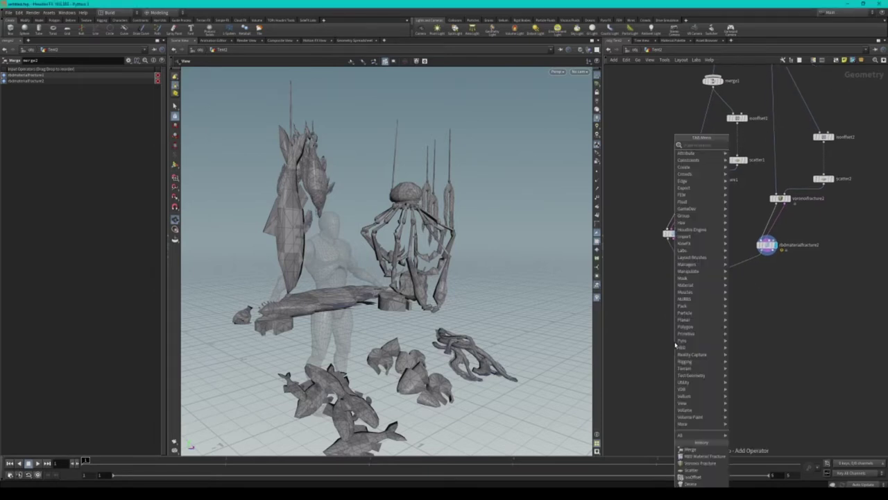
{"action": "key", "text": "Escape"}
{"action": "left_click_drag", "start_coordinate": [694, 287], "coordinate": [694, 320]}
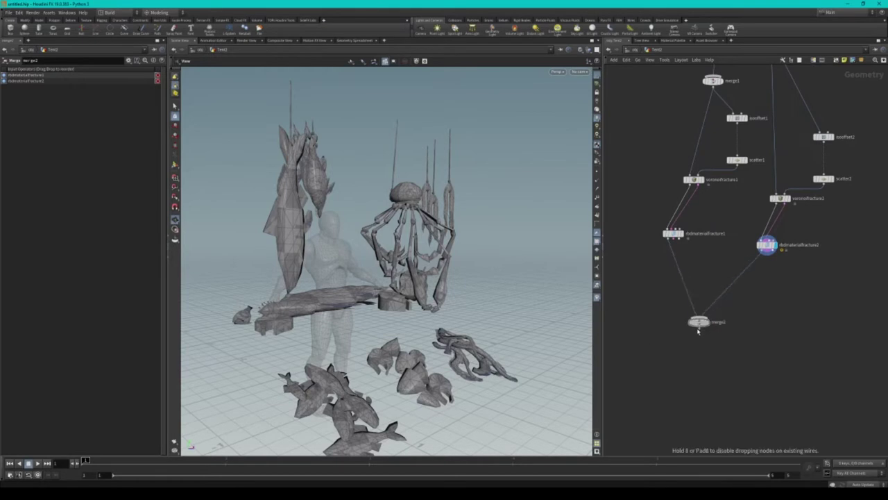
{"action": "key", "text": "Tab"}
{"action": "type", "text": "rbd"}
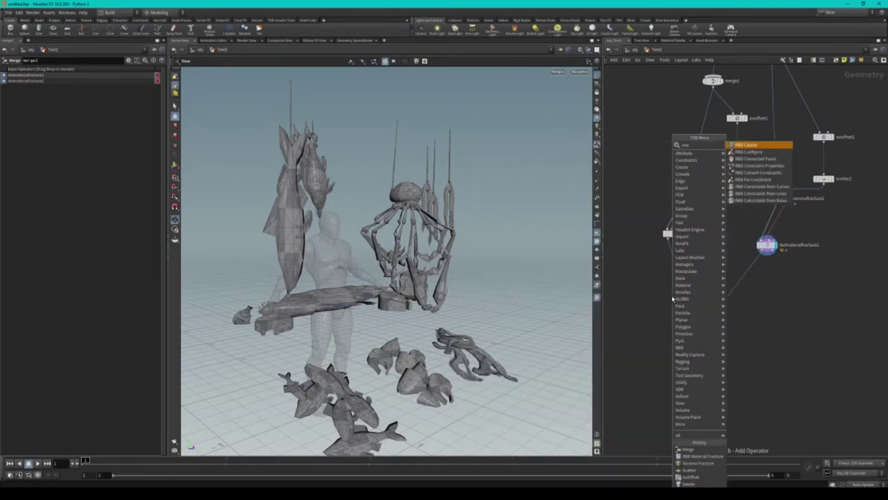
{"action": "key", "text": "Down"}
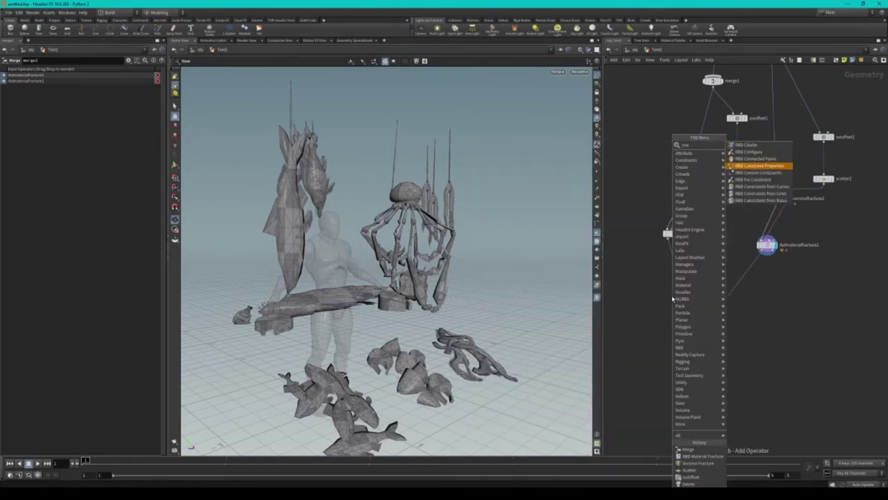
{"action": "key", "text": "Down"}
{"action": "key", "text": "Return"}
{"action": "left_click", "coordinate": [676, 261]}
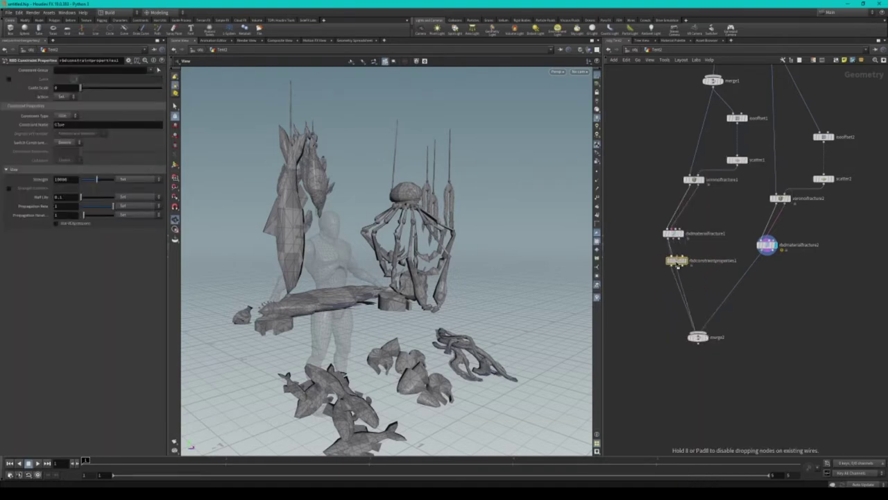
- Copy the constraint node onto the food branch, connect it into merge2, and display merge2
{"action": "left_click_drag", "start_coordinate": [677, 261], "coordinate": [751, 275], "text": "alt"}
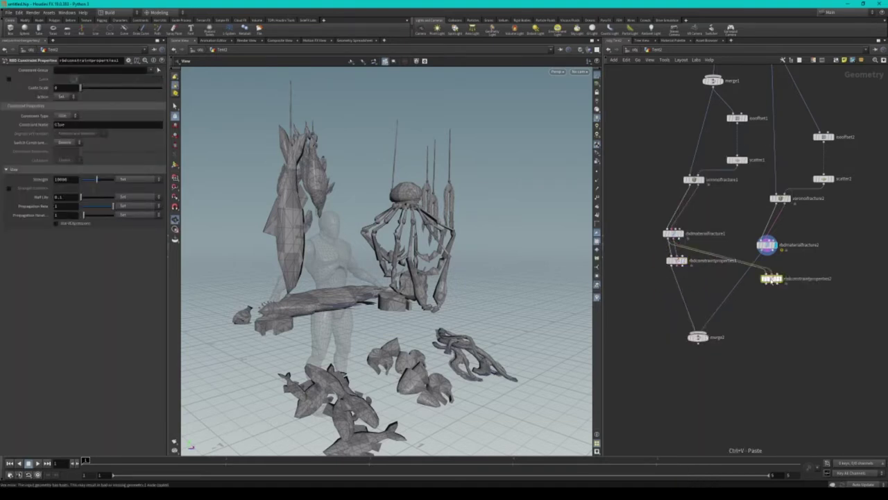
{"action": "mouse_move", "coordinate": [766, 252]}
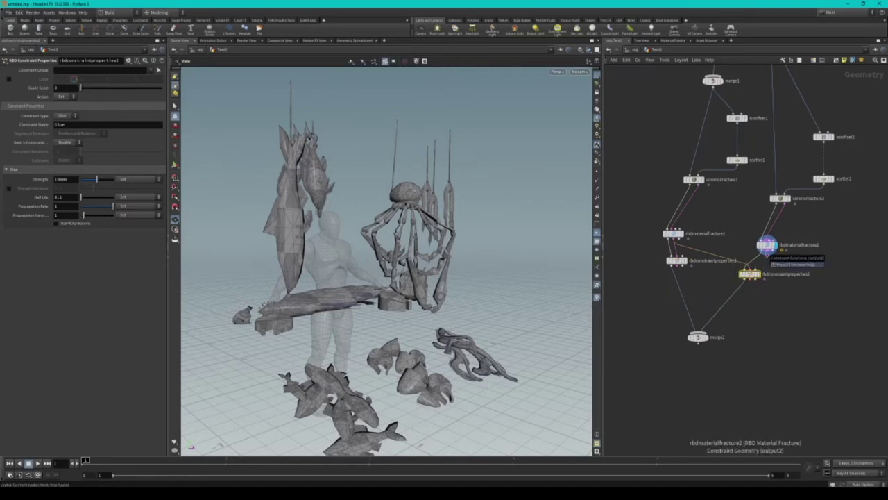
{"action": "middle_click_drag", "start_coordinate": [745, 298], "coordinate": [749, 302]}
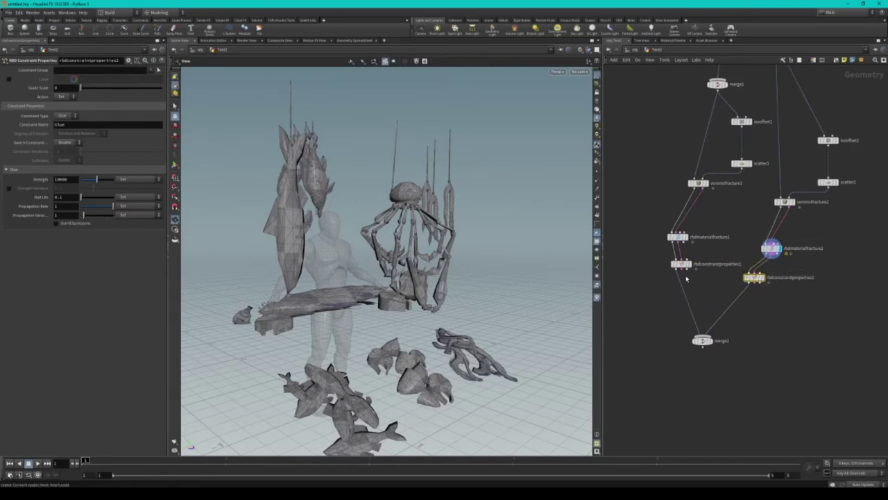
{"action": "left_click_drag", "start_coordinate": [754, 282], "coordinate": [702, 340]}
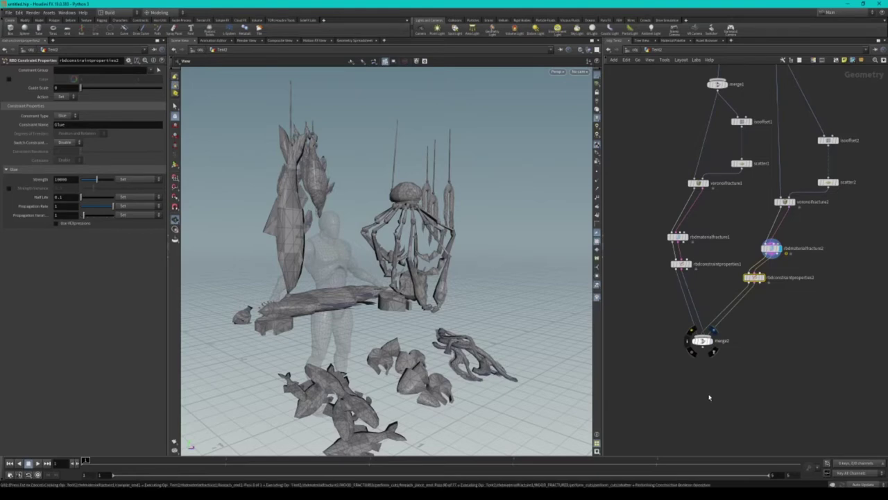
{"action": "left_click", "coordinate": [708, 340]}
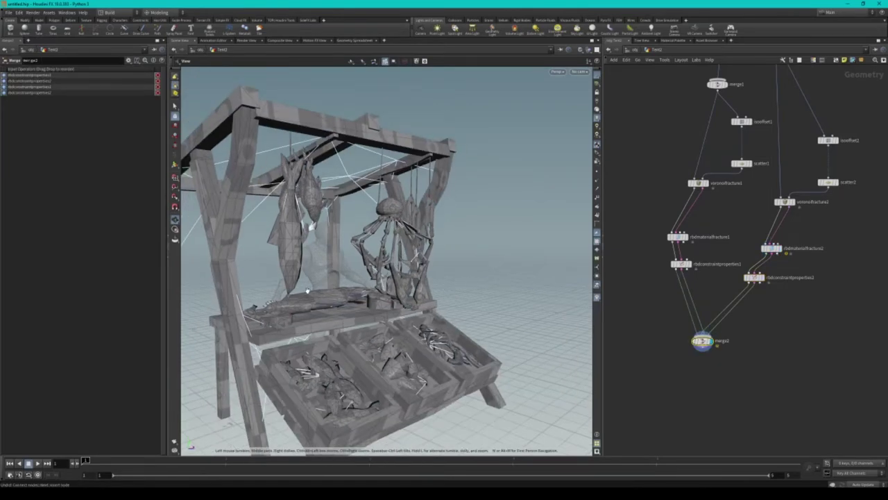
- Inspect the hanging fish, rbdconstraintproperties2's Glue settings, and the rbdmaterialfracture2 output
{"action": "mouse_move", "coordinate": [366, 279]}
{"action": "left_mouse_down"}
{"action": "mouse_move", "coordinate": [355, 179]}
{"action": "mouse_move", "coordinate": [386, 182]}
{"action": "mouse_move", "coordinate": [425, 263]}
{"action": "mouse_move", "coordinate": [429, 252]}
{"action": "left_mouse_up"}
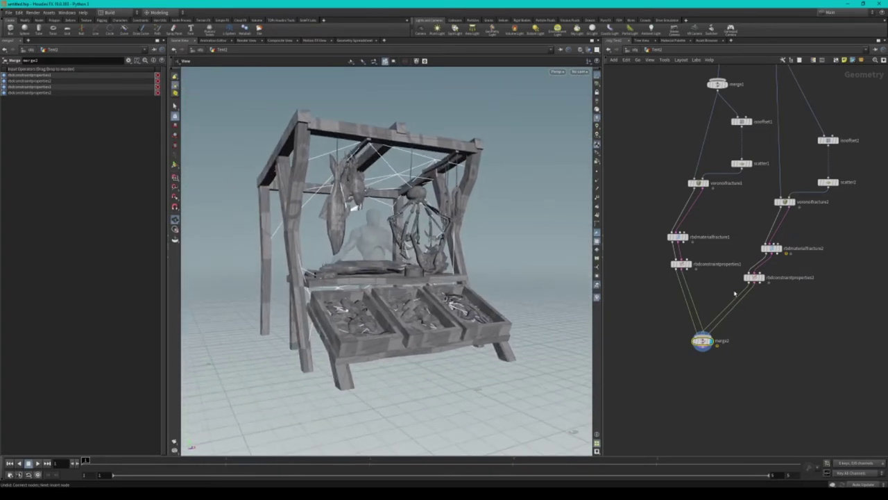
{"action": "scroll", "coordinate": [800, 198], "scroll_direction": "up", "scroll_amount": 2}
{"action": "scroll", "coordinate": [799, 198], "scroll_direction": "up", "scroll_amount": 2}
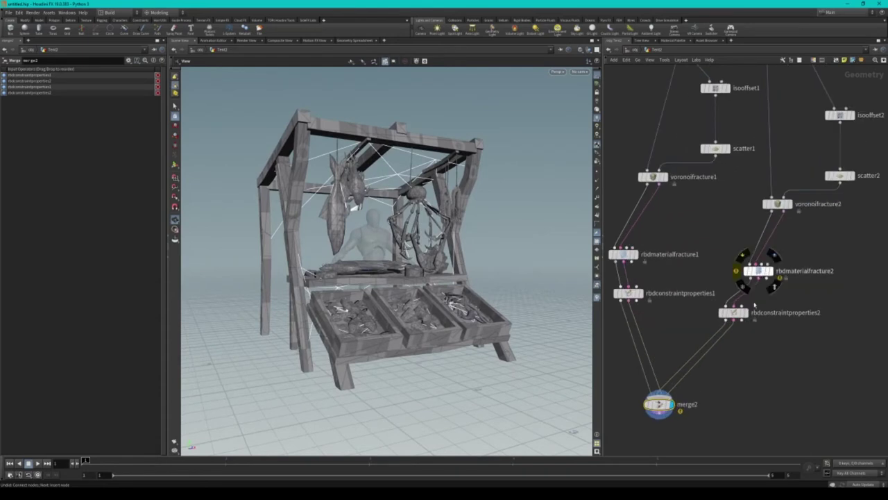
{"action": "left_click", "coordinate": [733, 313]}
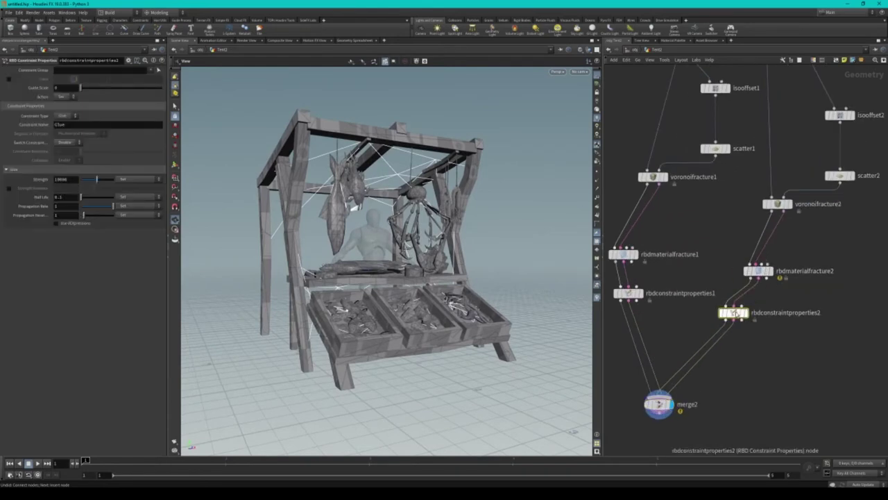
{"action": "left_click", "coordinate": [767, 271]}
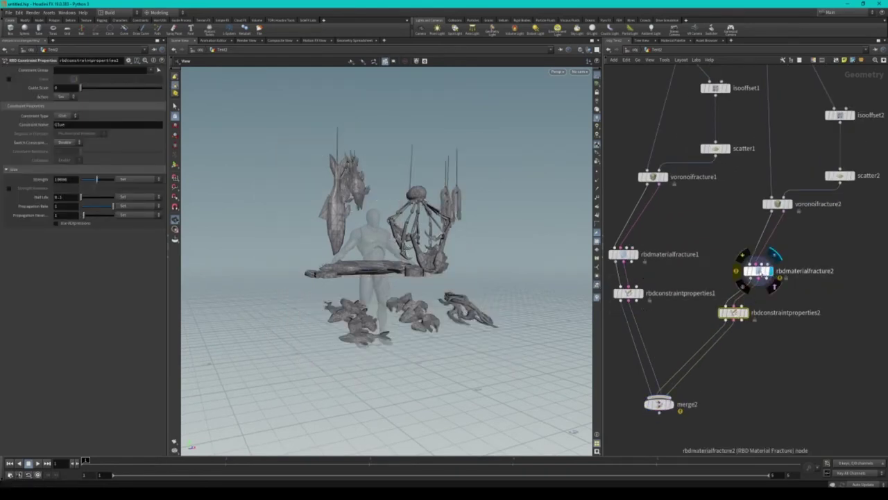
- On rbdmaterialfracture2, keep Material Type Concrete and switch on Fracture per Piece
{"action": "left_click", "coordinate": [759, 270]}
{"action": "scroll", "coordinate": [382, 287], "scroll_direction": "up", "scroll_amount": 2}
{"action": "scroll", "coordinate": [382, 287], "scroll_direction": "up", "scroll_amount": 2}
{"action": "scroll", "coordinate": [383, 286], "scroll_direction": "up", "scroll_amount": 3}
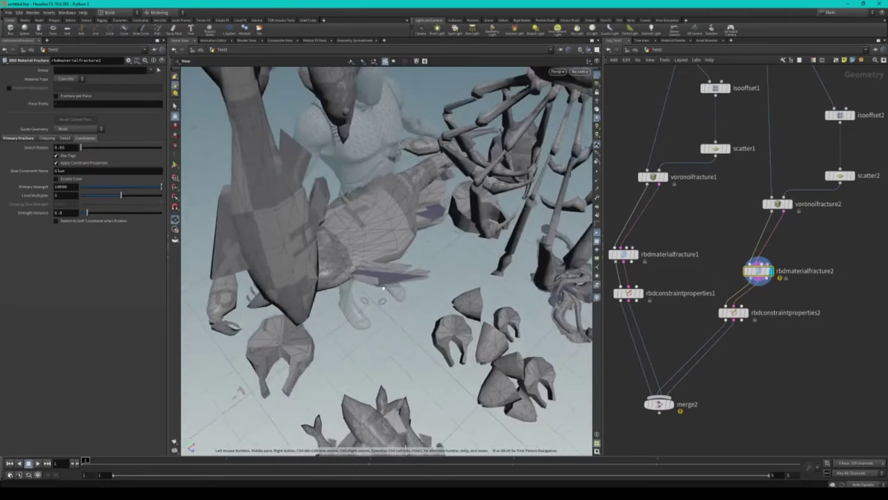
{"action": "scroll", "coordinate": [382, 287], "scroll_direction": "down", "scroll_amount": 5}
{"action": "scroll", "coordinate": [378, 238], "scroll_direction": "down", "scroll_amount": 1}
{"action": "mouse_move", "coordinate": [378, 244]}
{"action": "left_mouse_down"}
{"action": "mouse_move", "coordinate": [357, 240]}
{"action": "mouse_move", "coordinate": [368, 238]}
{"action": "left_mouse_up"}
{"action": "left_click", "coordinate": [62, 80]}
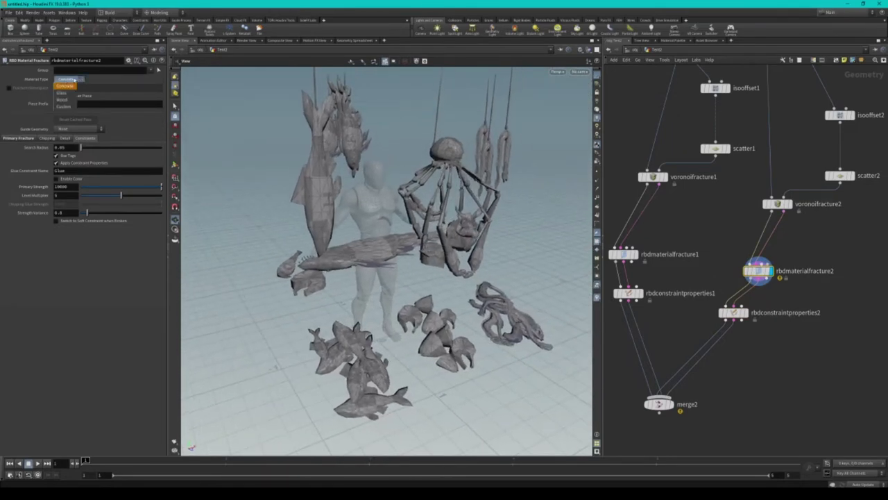
{"action": "left_click", "coordinate": [67, 86]}
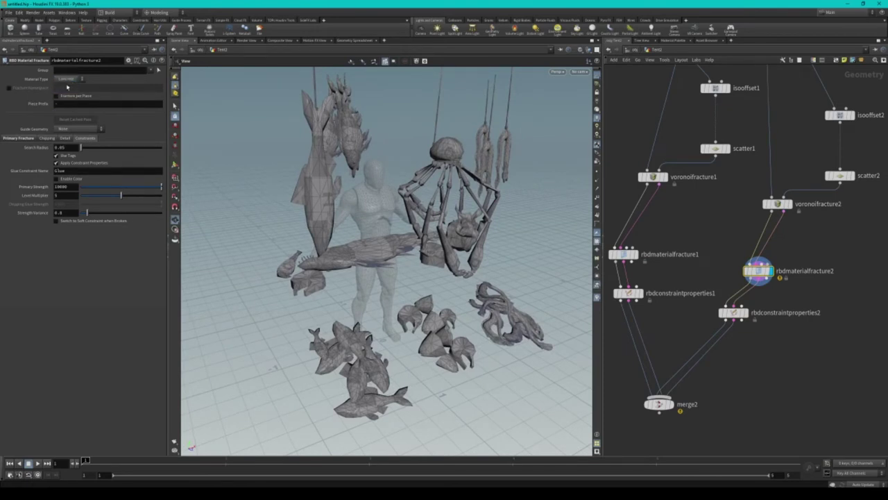
{"action": "scroll", "coordinate": [450, 321], "scroll_direction": "down", "scroll_amount": 5}
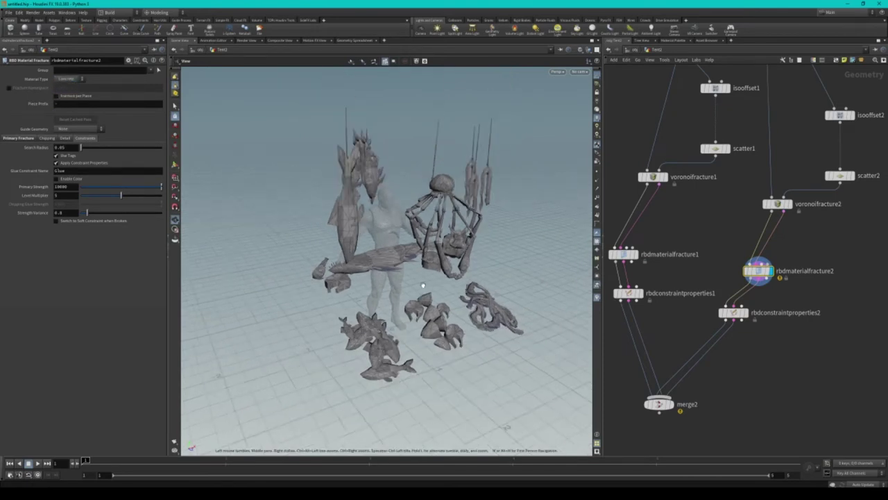
{"action": "left_click", "coordinate": [56, 96]}
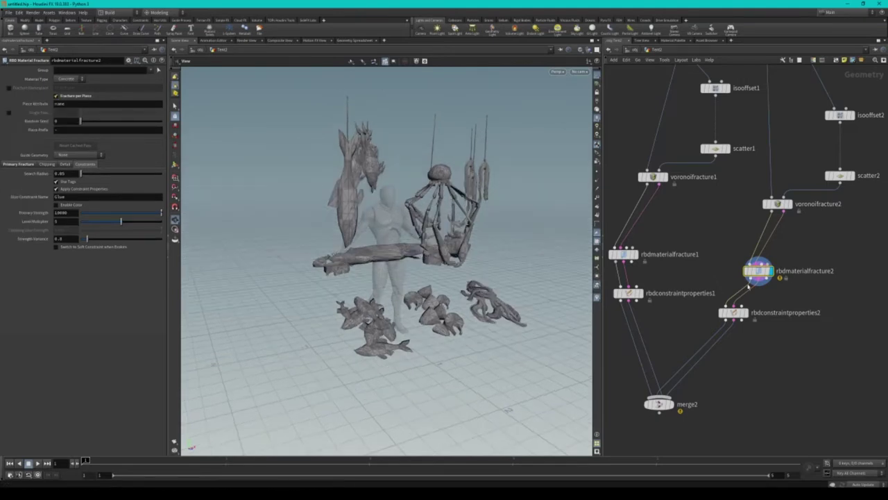
{"action": "left_click", "coordinate": [733, 312]}
{"action": "mouse_move", "coordinate": [425, 279]}
{"action": "left_mouse_down"}
{"action": "mouse_move", "coordinate": [393, 271]}
{"action": "mouse_move", "coordinate": [394, 356]}
{"action": "left_mouse_up"}
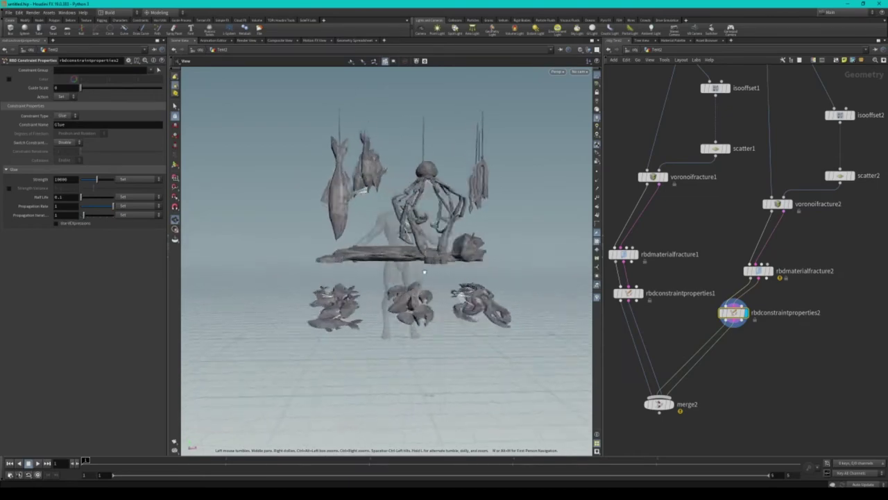
- Lower the Glue Strength on rbdconstraintproperties2 to 10
{"action": "scroll", "coordinate": [393, 355], "scroll_direction": "up", "scroll_amount": 5}
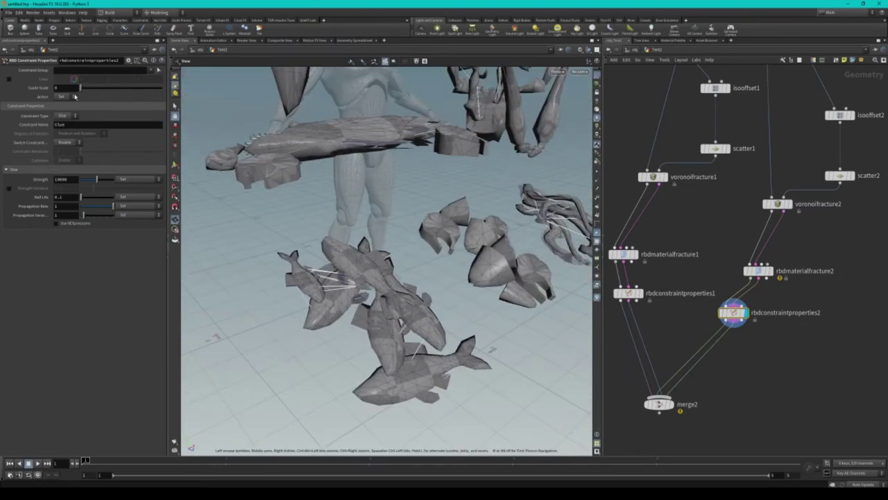
{"action": "left_click", "coordinate": [66, 180]}
{"action": "type", "text": "10"}
{"action": "key", "text": "Return"}
- Display the complete merged market stall from merge2
{"action": "scroll", "coordinate": [426, 279], "scroll_direction": "down", "scroll_amount": 4}
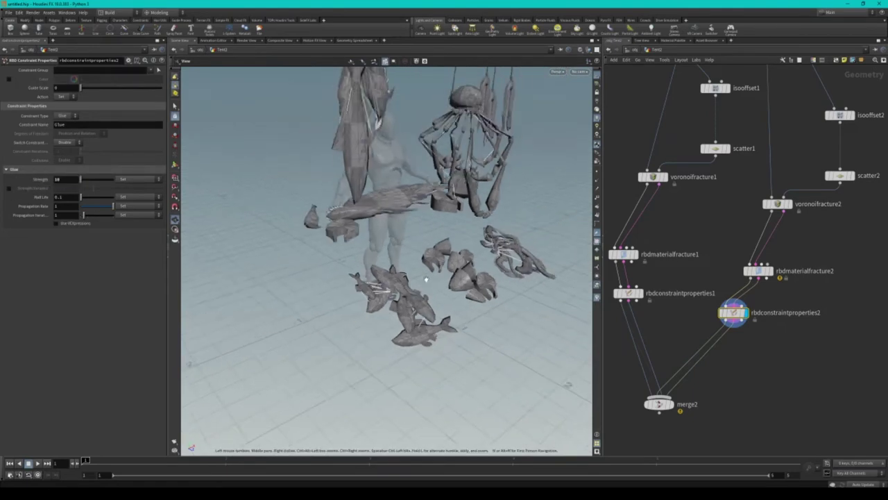
{"action": "scroll", "coordinate": [426, 279], "scroll_direction": "down", "scroll_amount": 3}
{"action": "scroll", "coordinate": [426, 279], "scroll_direction": "down", "scroll_amount": 2}
{"action": "middle_click_drag", "start_coordinate": [650, 299], "coordinate": [659, 307]}
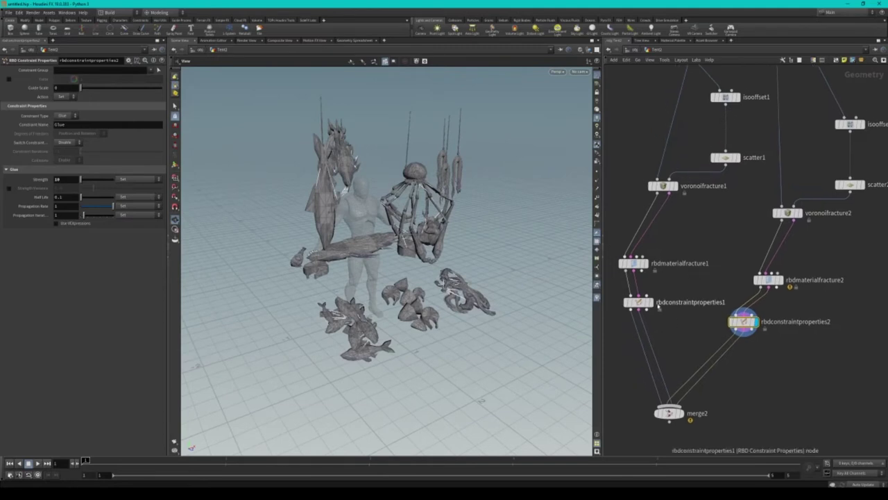
{"action": "left_click", "coordinate": [650, 303]}
{"action": "left_click", "coordinate": [668, 413]}
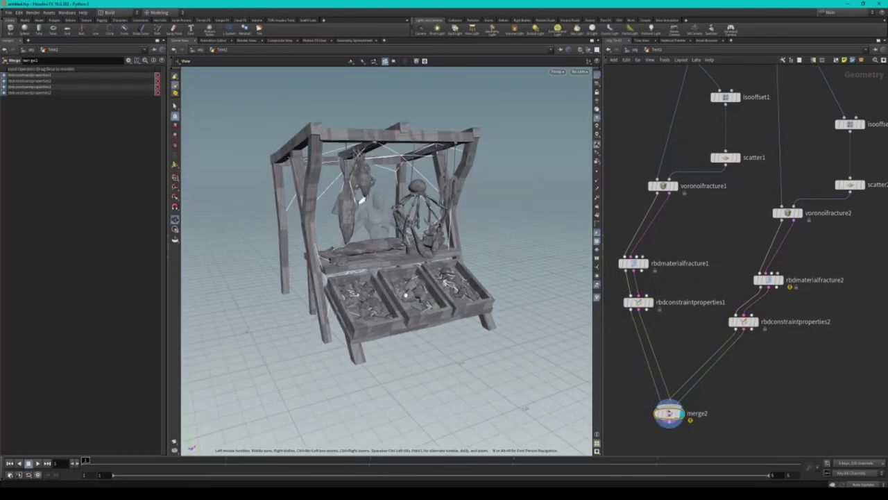
{"action": "key", "text": "ctrl+s"}
- Save the scene as Tent2.hip in the E:/STEAMLION/Houdini/ folder
{"action": "left_click_drag", "start_coordinate": [371, 218], "coordinate": [371, 184]}
{"action": "left_click", "coordinate": [307, 220]}
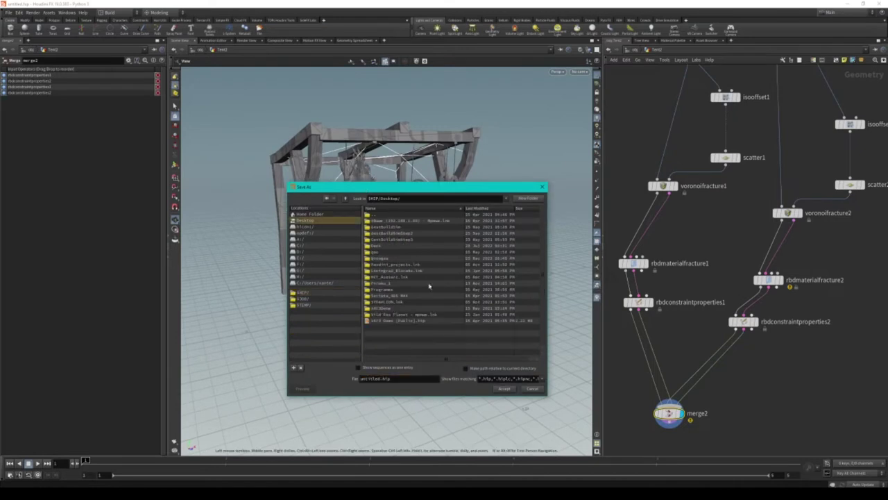
{"action": "left_click", "coordinate": [399, 265]}
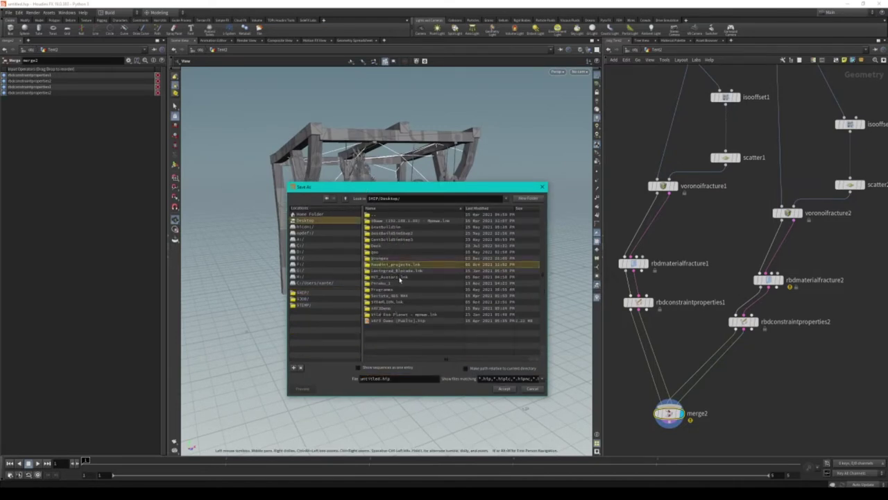
{"action": "double_click", "coordinate": [389, 302]}
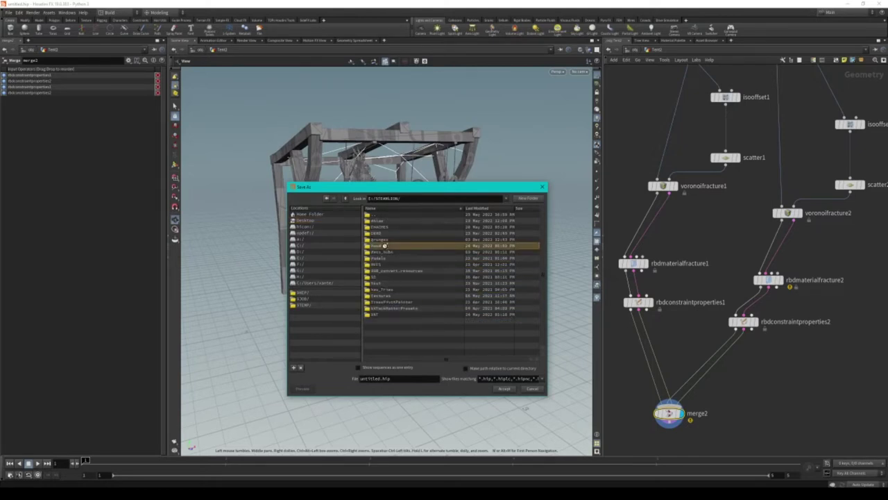
{"action": "double_click", "coordinate": [387, 247]}
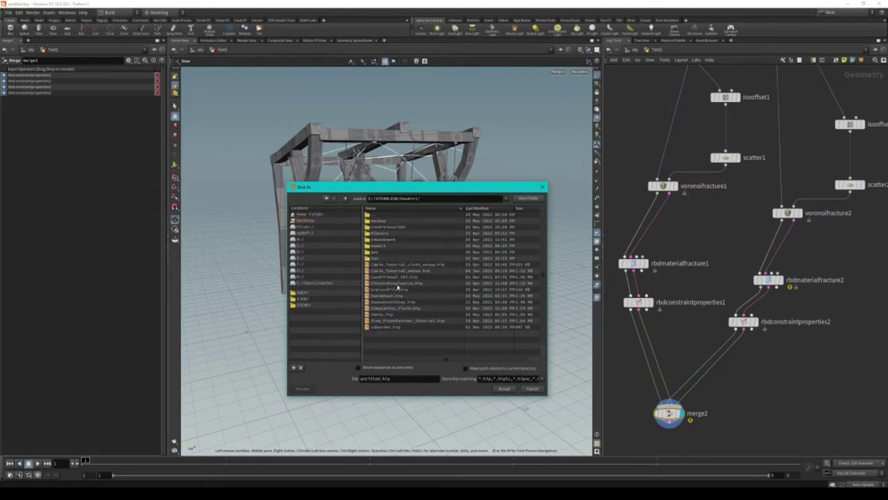
{"action": "left_click", "coordinate": [387, 316]}
{"action": "left_click", "coordinate": [375, 378]}
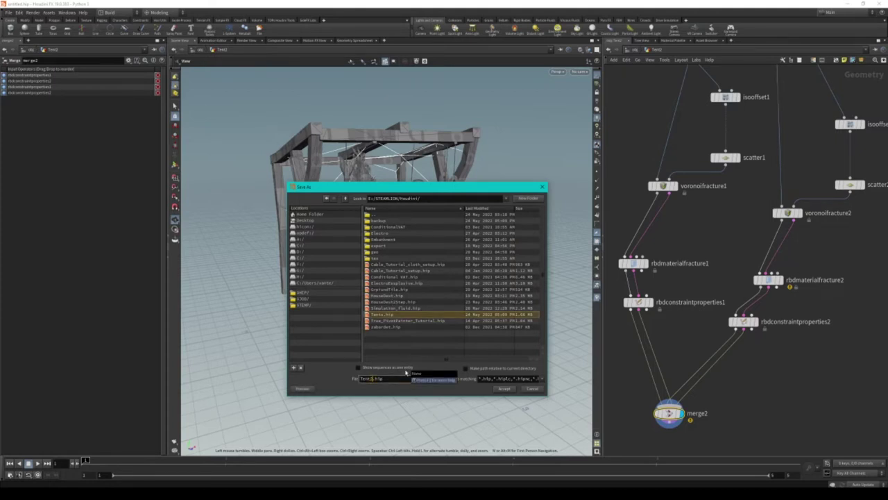
{"action": "key", "text": "Return"}
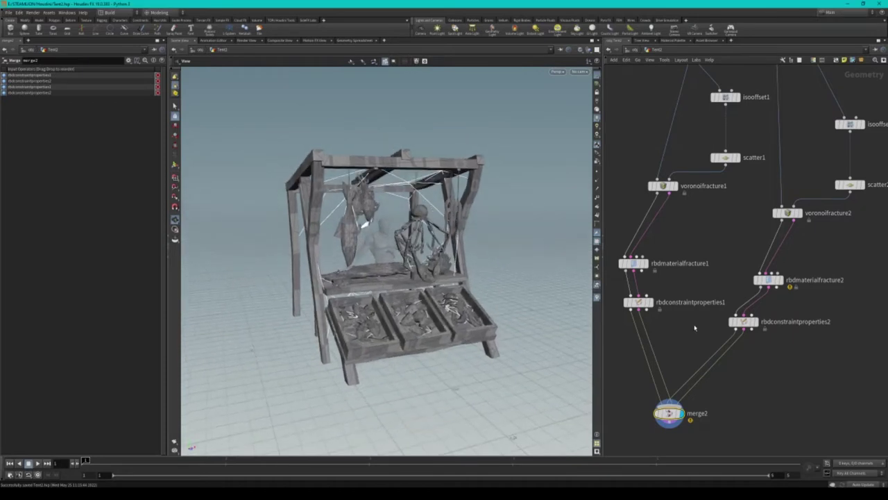
- Delete the leftover merge1 node from the network
{"action": "scroll", "coordinate": [768, 239], "scroll_direction": "down", "scroll_amount": 5}
{"action": "scroll", "coordinate": [769, 239], "scroll_direction": "up", "scroll_amount": 2}
{"action": "scroll", "coordinate": [769, 239], "scroll_direction": "down", "scroll_amount": 2}
{"action": "left_click_drag", "start_coordinate": [809, 176], "coordinate": [713, 290]}
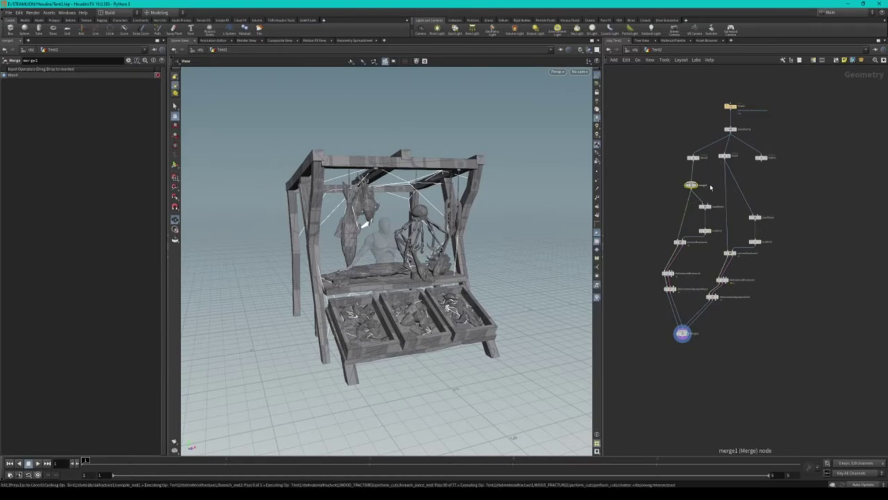
{"action": "key", "text": "Delete"}
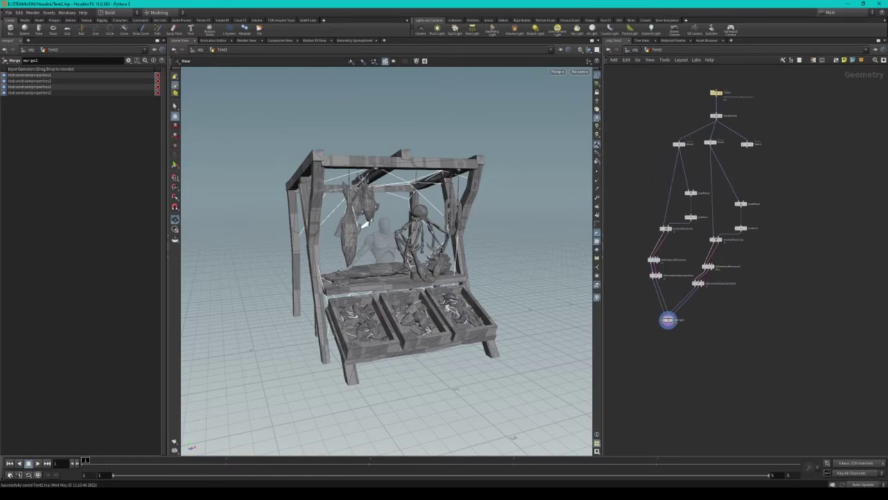
{"action": "scroll", "coordinate": [668, 358], "scroll_direction": "up", "scroll_amount": 2}
{"action": "scroll", "coordinate": [692, 333], "scroll_direction": "up", "scroll_amount": 3}
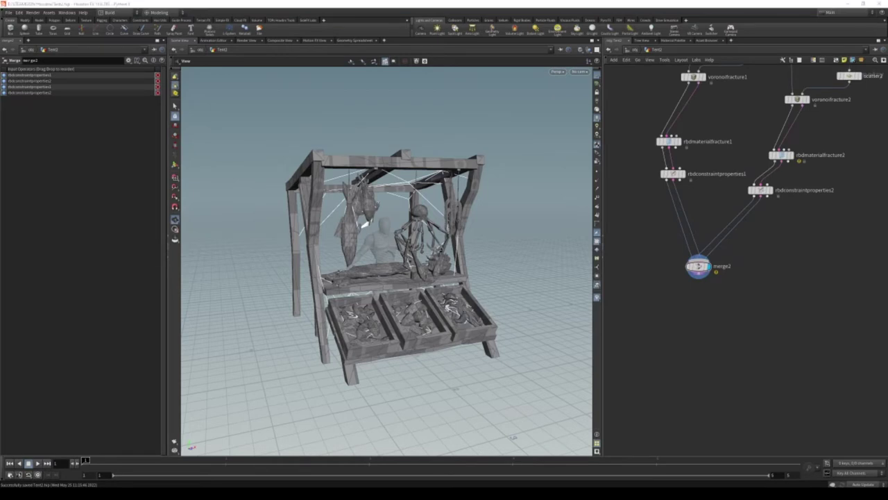
{"action": "scroll", "coordinate": [652, 297], "scroll_direction": "up", "scroll_amount": 2}
{"action": "key", "text": "Tab"}
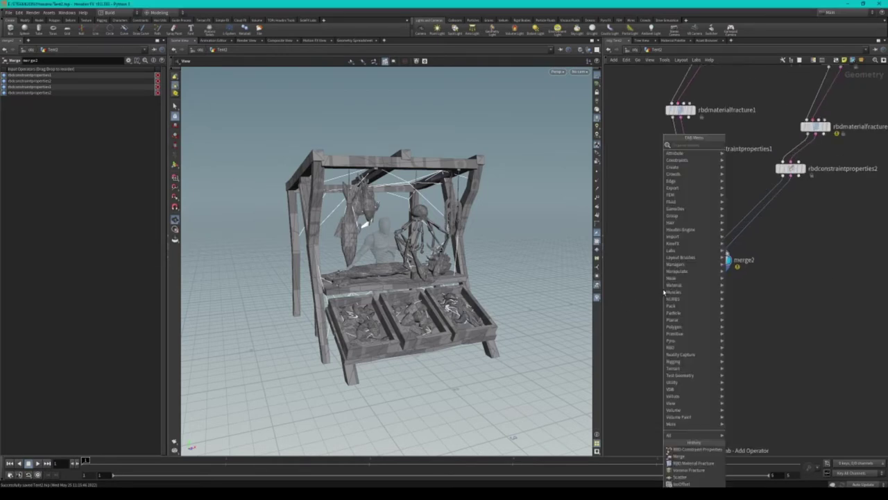
- Add a UV Unwrap node, uvunwrap1, writing its UVs to the uv2 attribute
{"action": "type", "text": "un"}
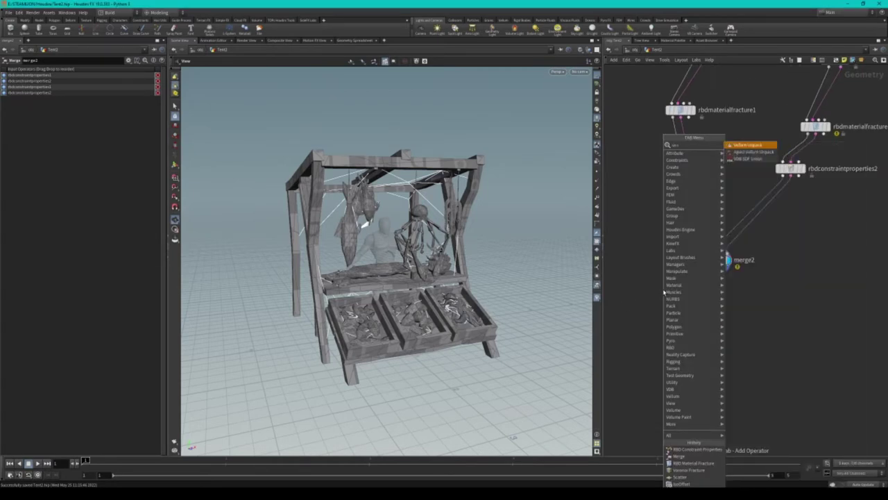
{"action": "key", "text": "BackSpace"}
{"action": "key", "text": "BackSpace"}
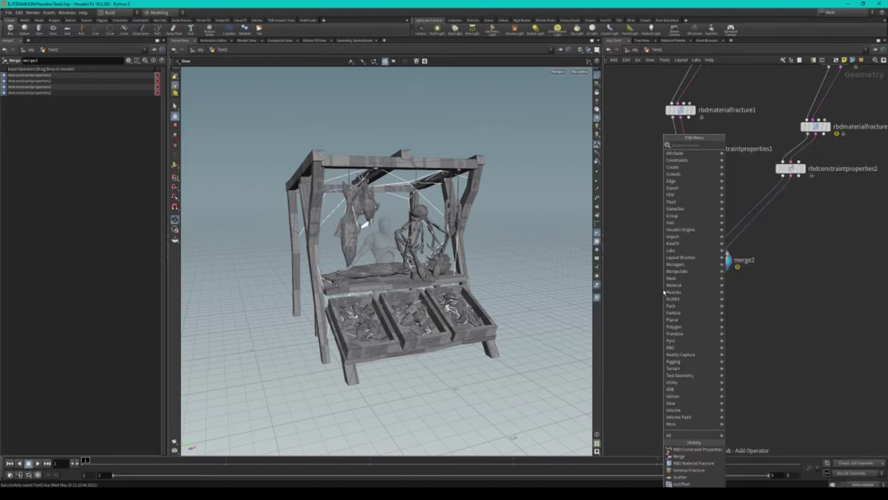
{"action": "type", "text": "unw"}
{"action": "key", "text": "Return"}
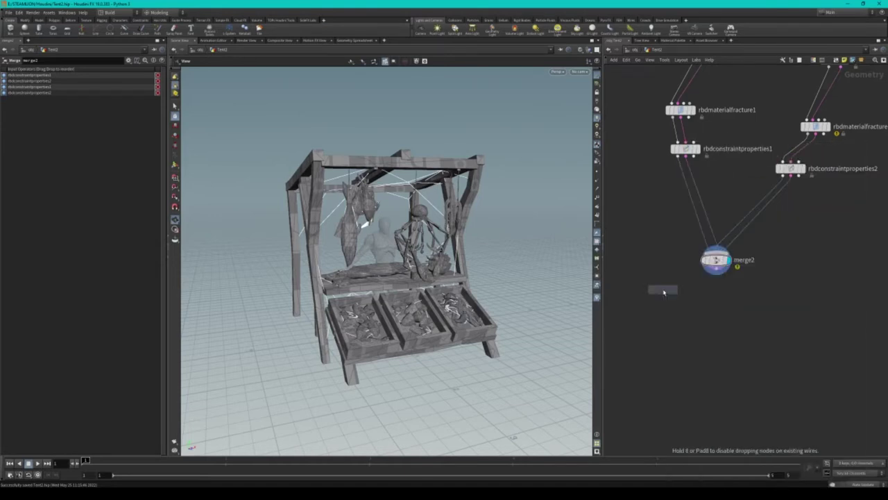
{"action": "left_click", "coordinate": [663, 289]}
{"action": "left_click", "coordinate": [73, 70]}
{"action": "type", "text": "1"}
{"action": "key", "text": "Return"}
{"action": "left_click", "coordinate": [72, 70]}
{"action": "type", "text": "3"}
{"action": "key", "text": "Return"}
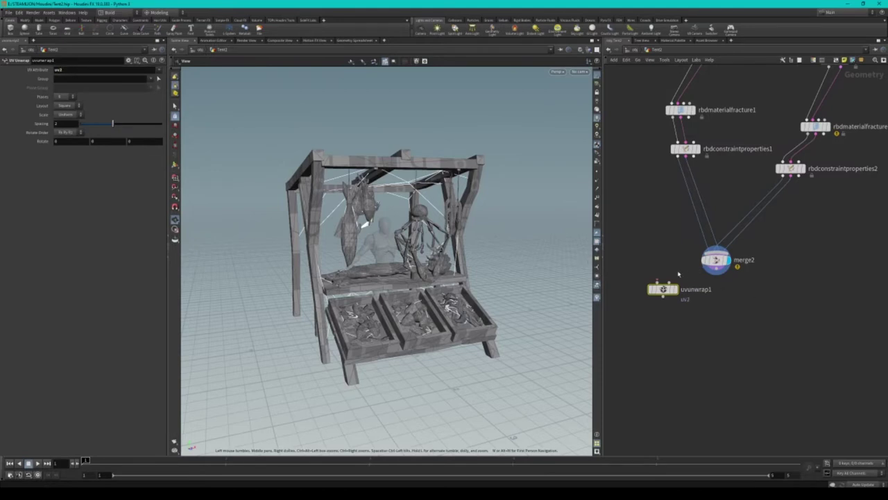
- Preview the UV layout in the UV view, then return to the 3D perspective
{"action": "key", "text": "space+5"}
{"action": "middle_click_drag", "start_coordinate": [467, 183], "coordinate": [451, 186]}
{"action": "left_click", "coordinate": [576, 73]}
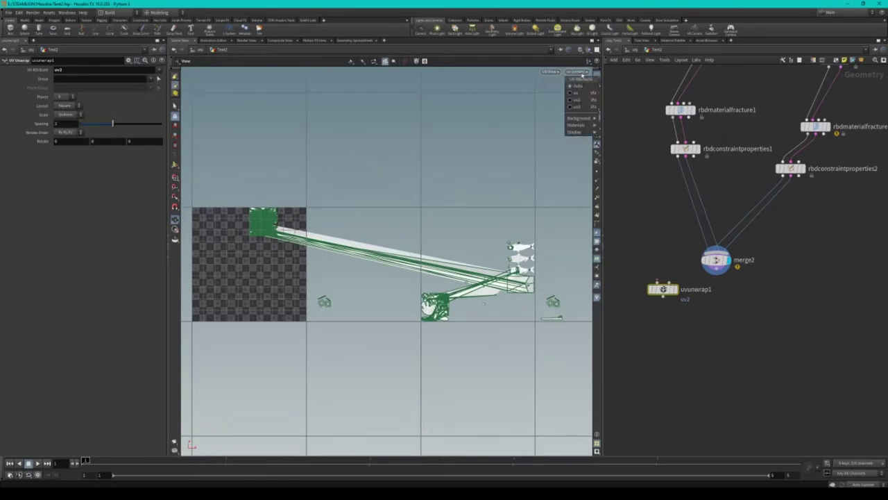
{"action": "left_click", "coordinate": [575, 101]}
{"action": "left_click", "coordinate": [576, 72]}
{"action": "left_click", "coordinate": [575, 100]}
{"action": "left_click", "coordinate": [576, 73]}
{"action": "key", "text": "space+1"}
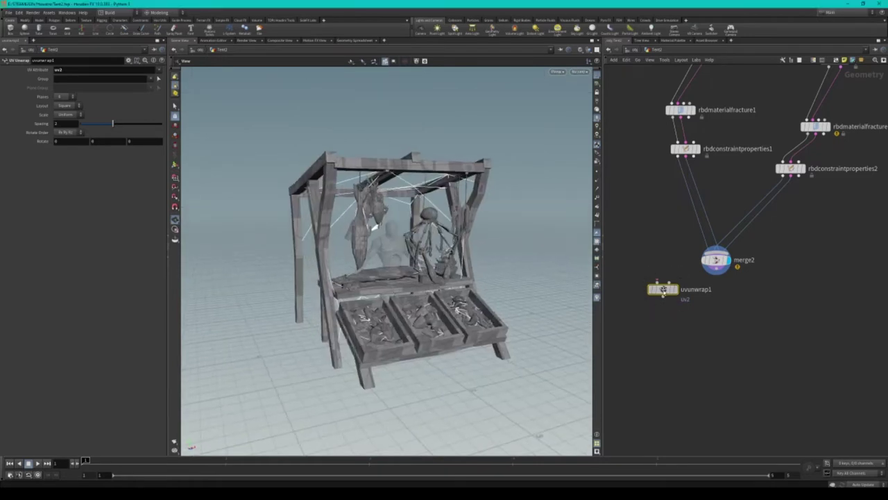
{"action": "left_click_drag", "start_coordinate": [662, 288], "coordinate": [667, 317]}
{"action": "middle_click_drag", "start_coordinate": [709, 286], "coordinate": [707, 250]}
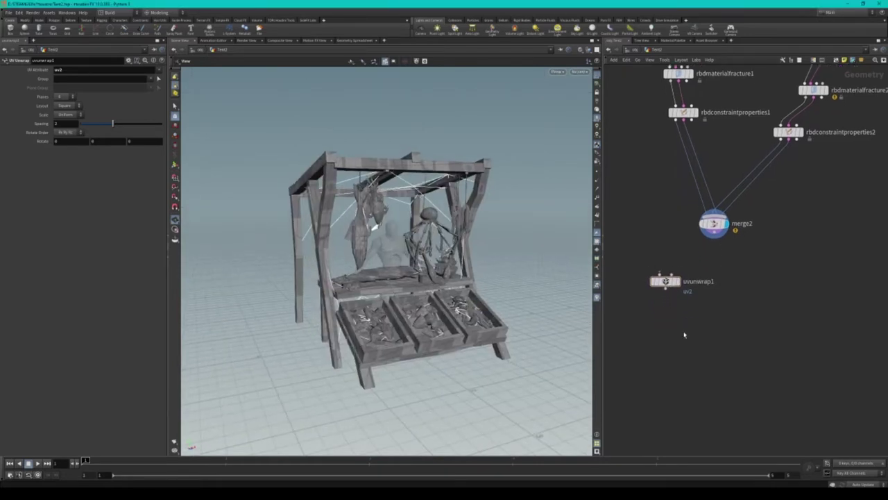
- Place a UV Transform node under uvunwrap1 and wire merge2 into uvunwrap1
{"action": "key", "text": "Tab"}
{"action": "type", "text": "uvfl"}
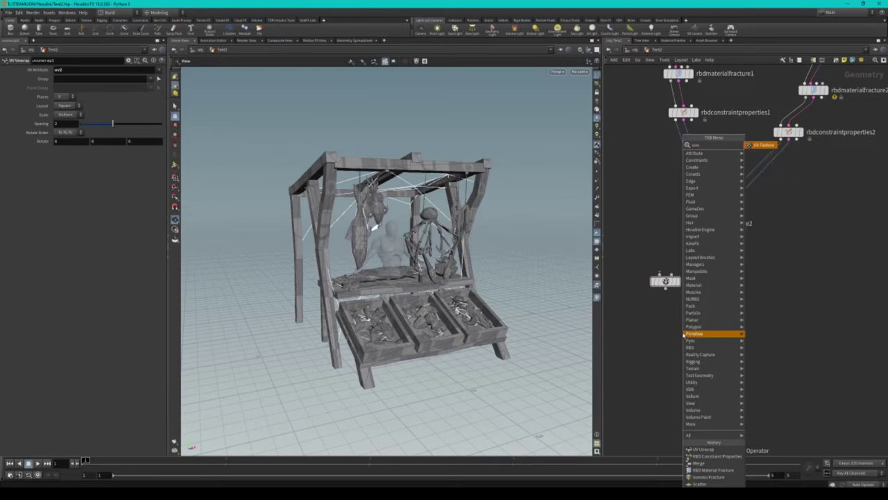
{"action": "key", "text": "BackSpace"}
{"action": "key", "text": "BackSpace"}
{"action": "type", "text": "t"}
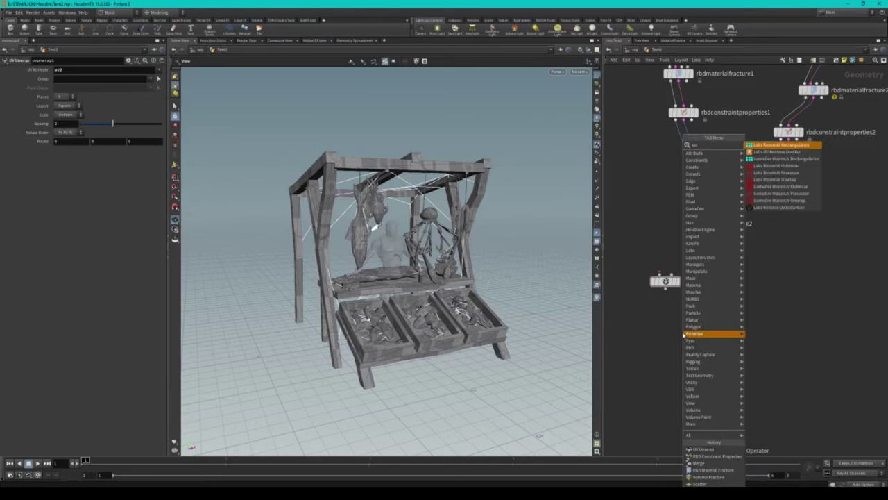
{"action": "type", "text": "r"}
{"action": "key", "text": "Return"}
{"action": "left_click", "coordinate": [684, 334]}
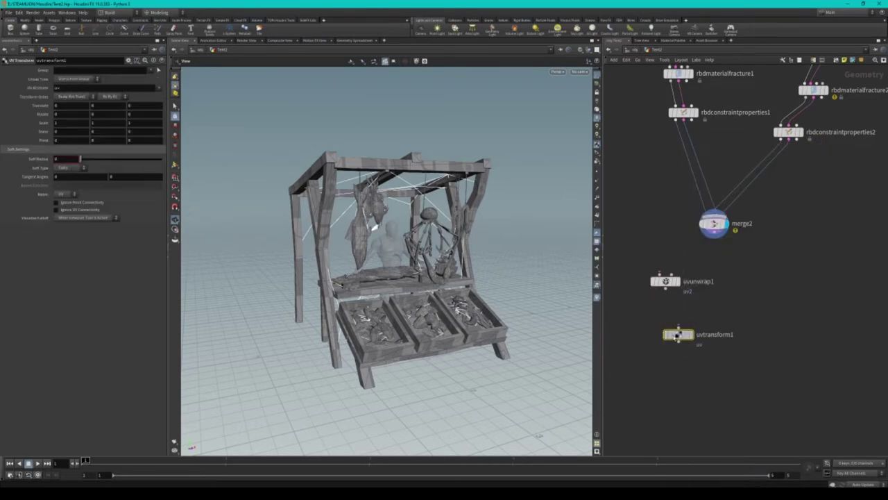
{"action": "left_click_drag", "start_coordinate": [712, 238], "coordinate": [664, 276]}
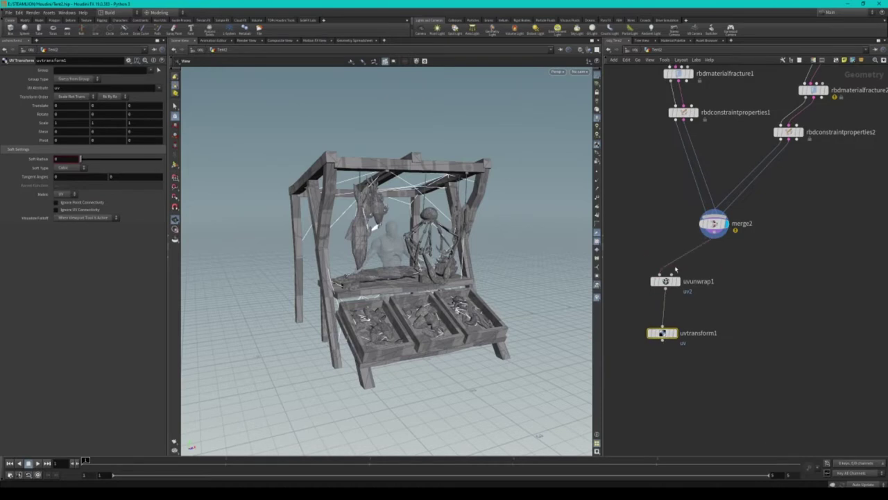
{"action": "left_click", "coordinate": [665, 281]}
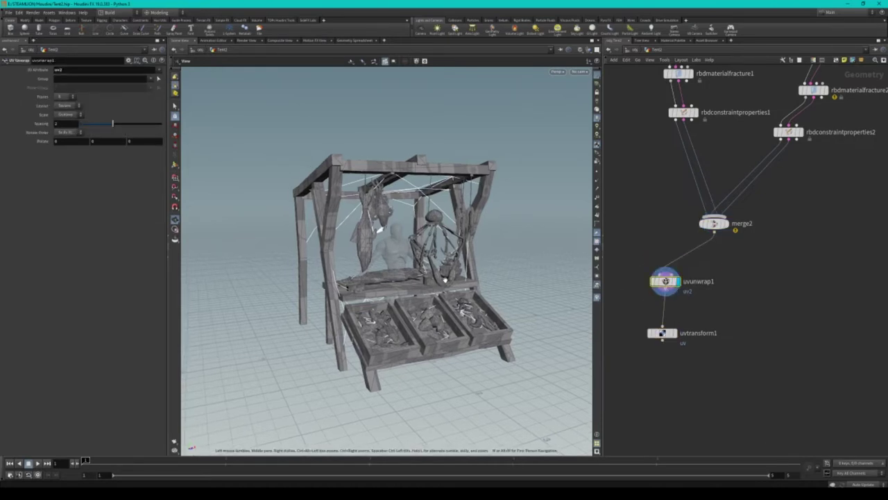
- Switch the viewport to the UV view and frame the unwrapped layout
{"action": "key", "text": "space+5"}
{"action": "scroll", "coordinate": [297, 252], "scroll_direction": "up", "scroll_amount": 3}
{"action": "scroll", "coordinate": [298, 252], "scroll_direction": "up", "scroll_amount": 2}
{"action": "left_click", "coordinate": [575, 72]}
{"action": "left_click", "coordinate": [576, 94]}
{"action": "key", "text": "h"}
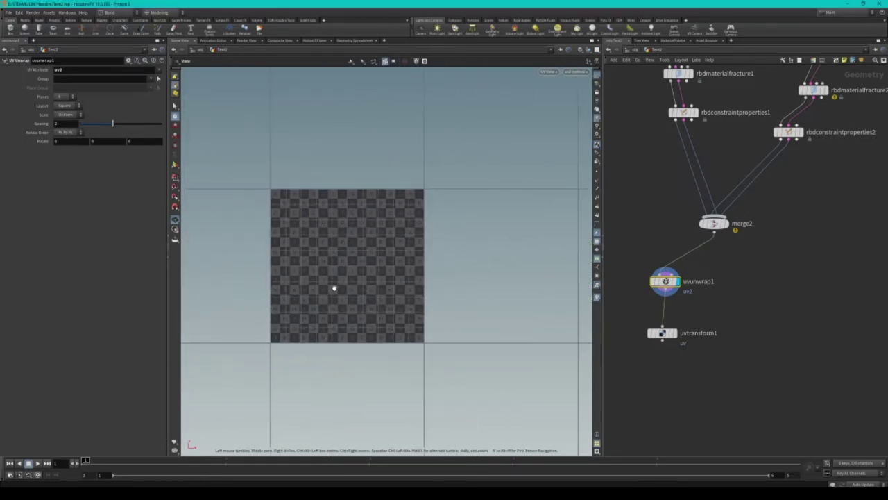
{"action": "key", "text": "space+1"}
{"action": "key", "text": "space+5"}
{"action": "key", "text": "space+1"}
{"action": "key", "text": "space+5"}
{"action": "scroll", "coordinate": [387, 290], "scroll_direction": "up", "scroll_amount": 3}
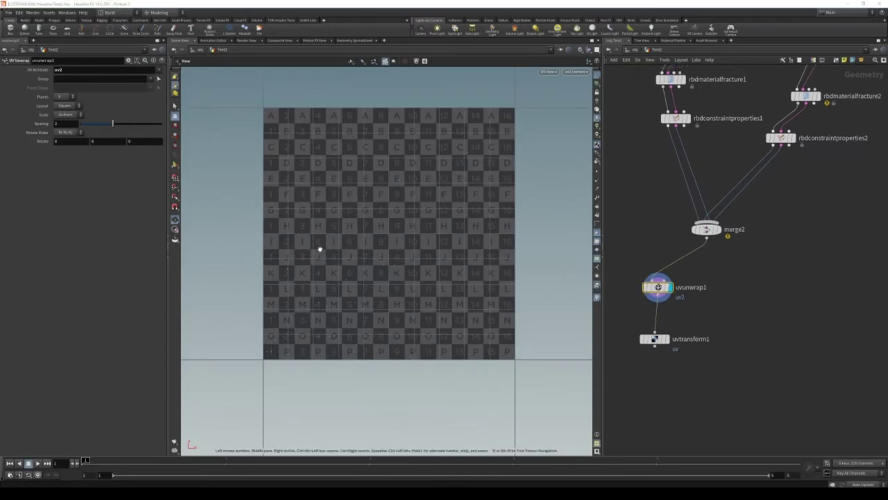
{"action": "left_click", "coordinate": [151, 78]}
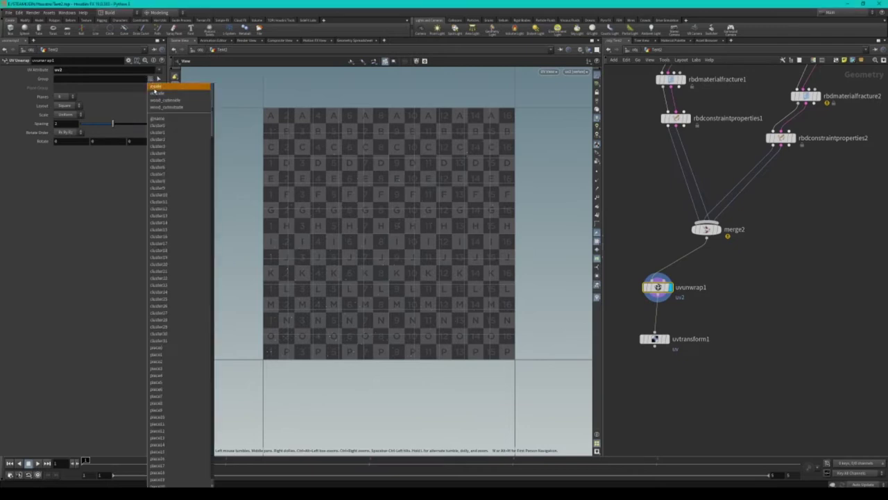
- Limit uvunwrap1 to the inside group and set uvtransform1's UV Attribute to uv2
{"action": "left_click", "coordinate": [173, 86]}
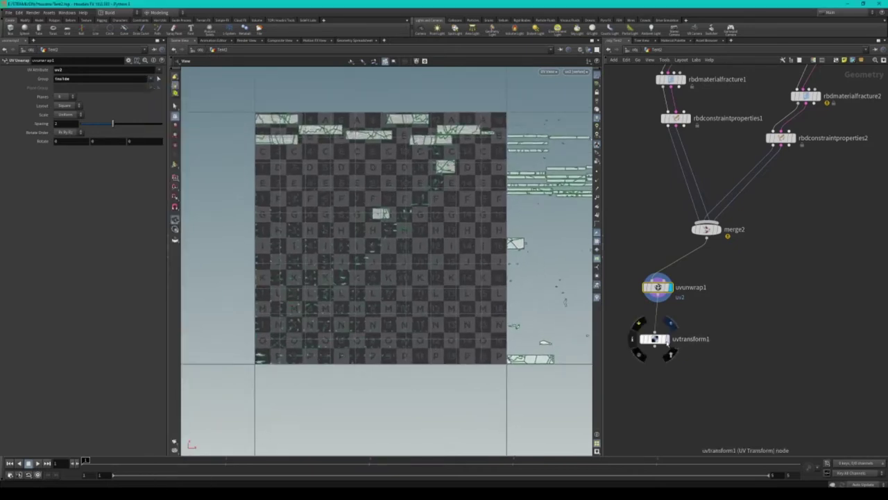
{"action": "left_click", "coordinate": [654, 338]}
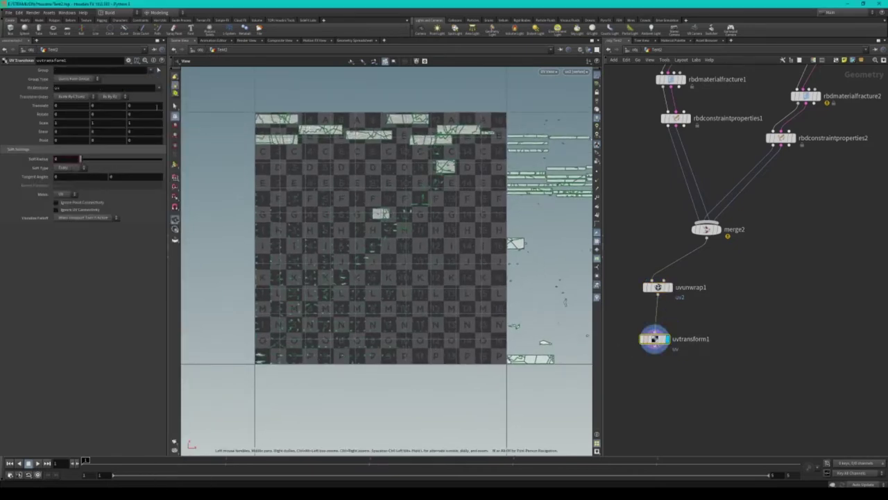
{"action": "left_click", "coordinate": [81, 87]}
{"action": "type", "text": "2"}
{"action": "key", "text": "Return"}
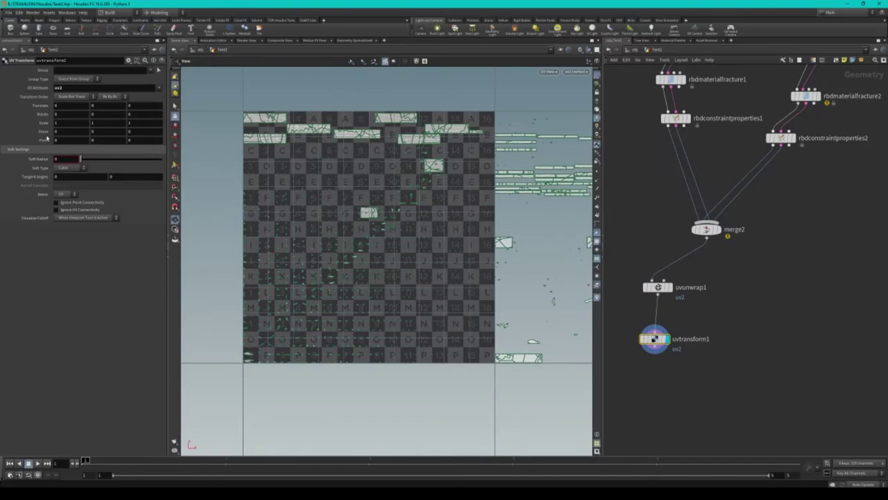
- Restrict uvtransform1 to the inside group and scale its UVs uniformly by 0.81
{"action": "middle_click_drag", "start_coordinate": [41, 159], "coordinate": [131, 116]}
{"action": "left_click", "coordinate": [158, 70]}
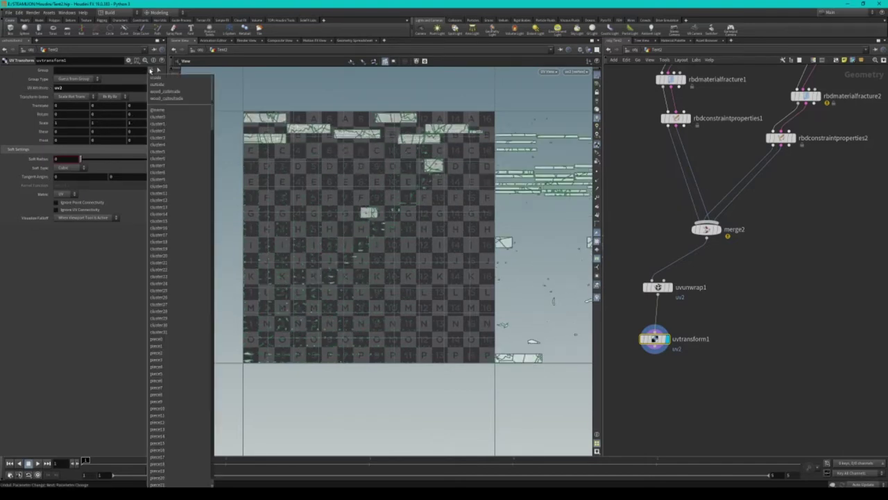
{"action": "left_click", "coordinate": [165, 80]}
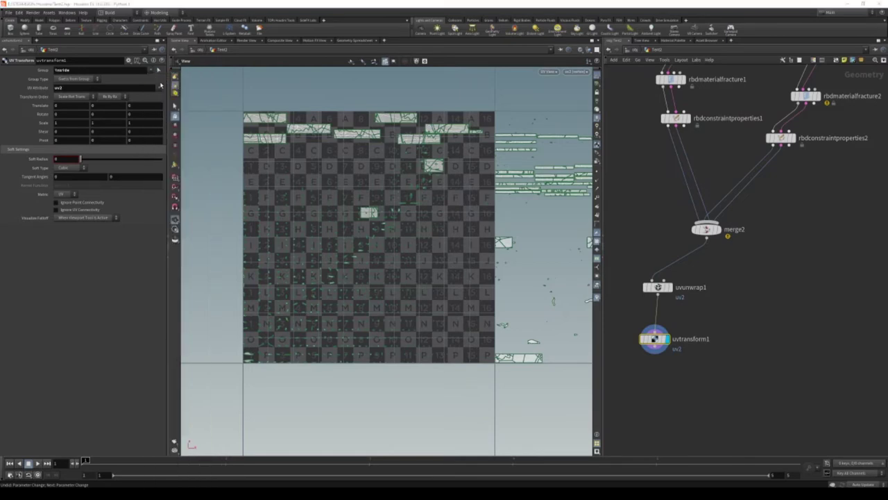
{"action": "mouse_move", "coordinate": [43, 123]}
{"action": "middle_mouse_down"}
{"action": "mouse_move", "coordinate": [45, 148]}
{"action": "mouse_move", "coordinate": [287, 268]}
{"action": "mouse_move", "coordinate": [258, 273]}
{"action": "middle_mouse_up"}
{"action": "left_click_drag", "start_coordinate": [67, 122], "coordinate": [62, 122]}
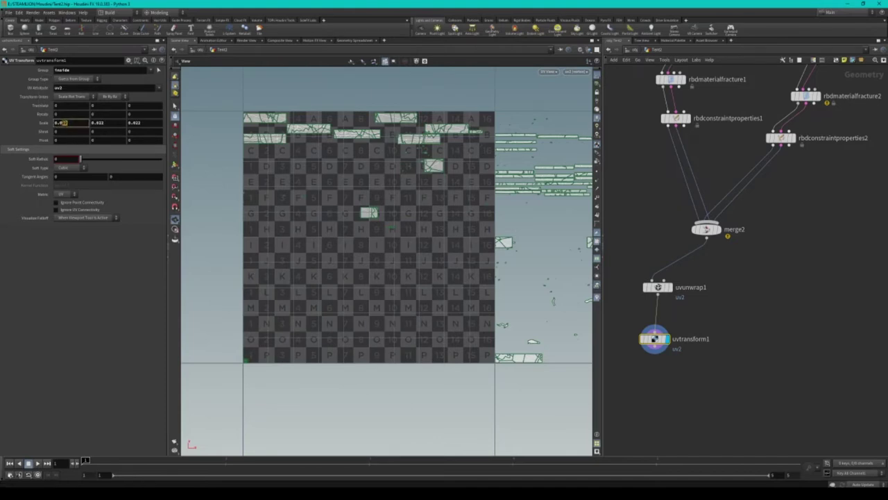
{"action": "key", "text": "Tab"}
{"action": "type", "text": "0.81"}
{"action": "key", "text": "Tab"}
{"action": "type", "text": "0.81"}
{"action": "scroll", "coordinate": [278, 308], "scroll_direction": "down", "scroll_amount": 3}
{"action": "key", "text": "ctrl+c"}
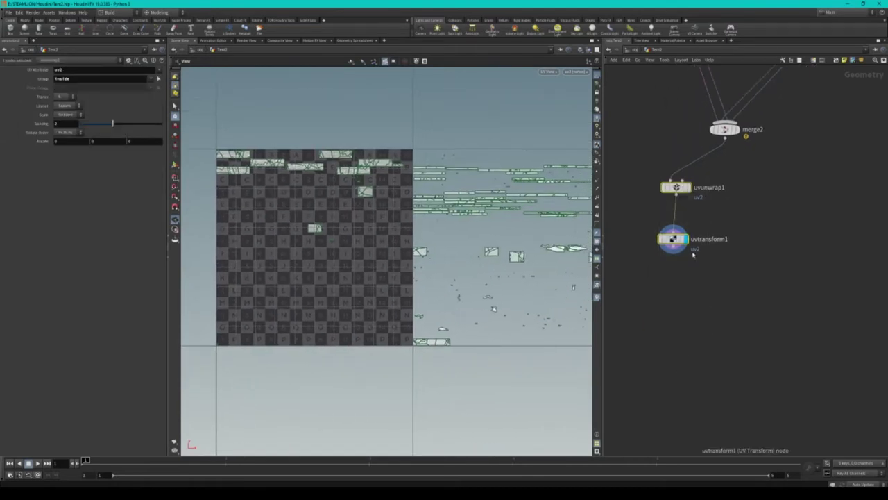
- Paste a second UV unwrap/transform pair, feed uvunwrap2 from uvtransform1, and set it to uv3
{"action": "key", "text": "ctrl+v"}
{"action": "left_click_drag", "start_coordinate": [673, 246], "coordinate": [684, 288]}
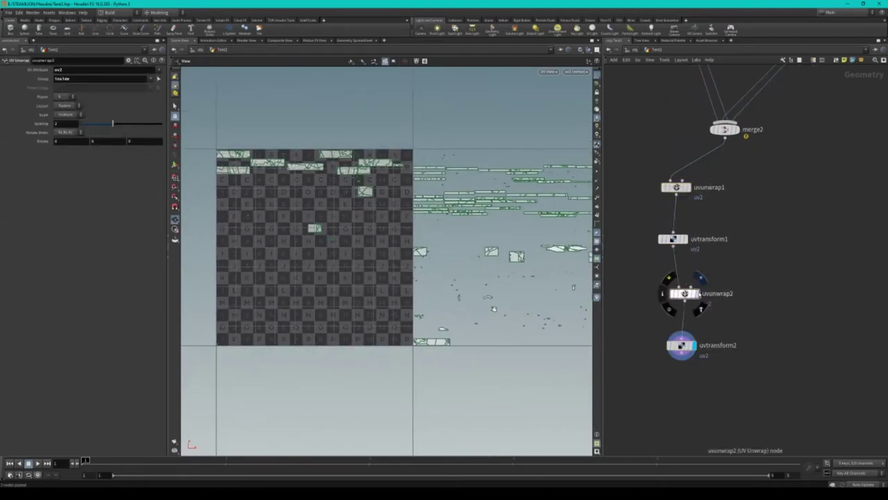
{"action": "left_click", "coordinate": [696, 293]}
{"action": "type", "text": "3"}
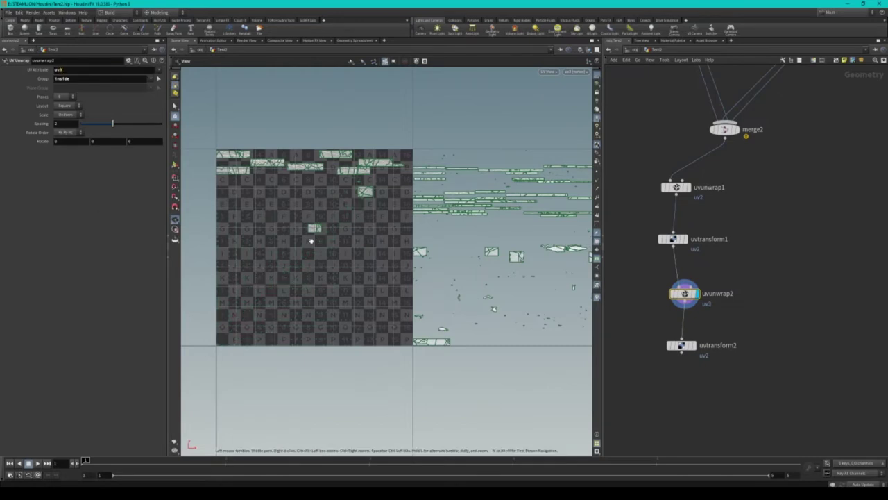
- Switch uvtransform2's UV Attribute to uv3
{"action": "left_click", "coordinate": [689, 346]}
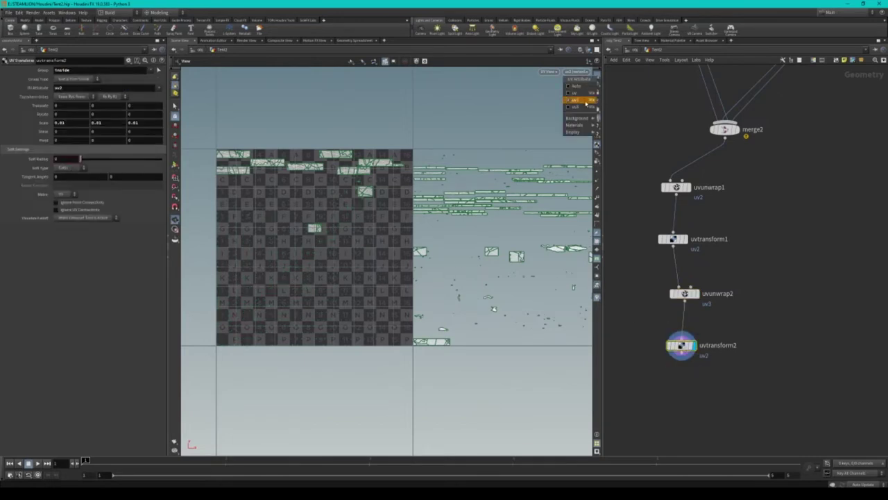
{"action": "left_click", "coordinate": [696, 293]}
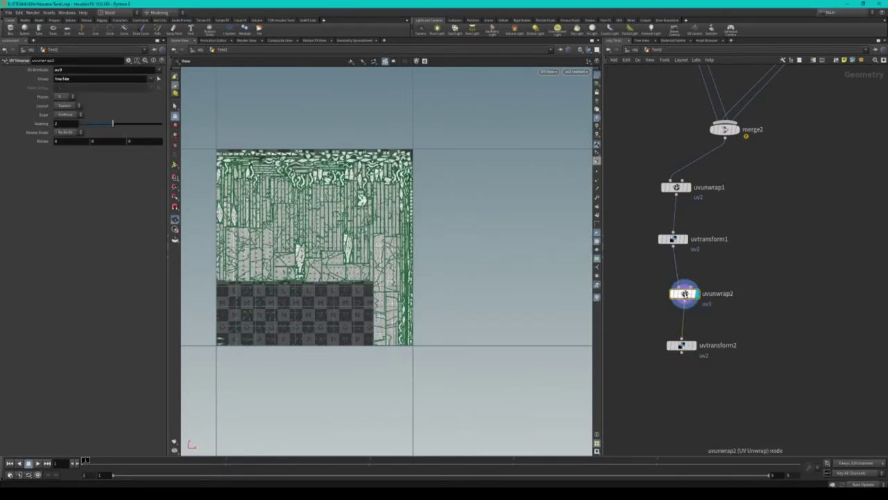
{"action": "left_click", "coordinate": [694, 345]}
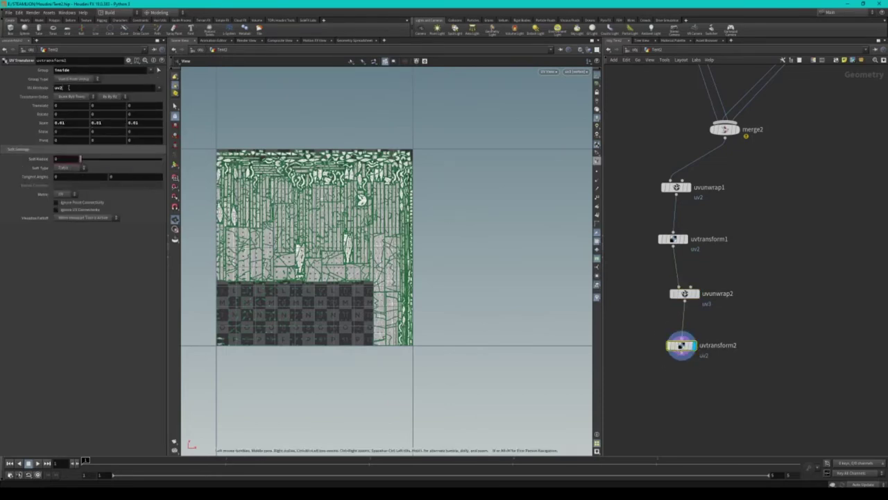
{"action": "key", "text": "Return"}
{"action": "type", "text": "3"}
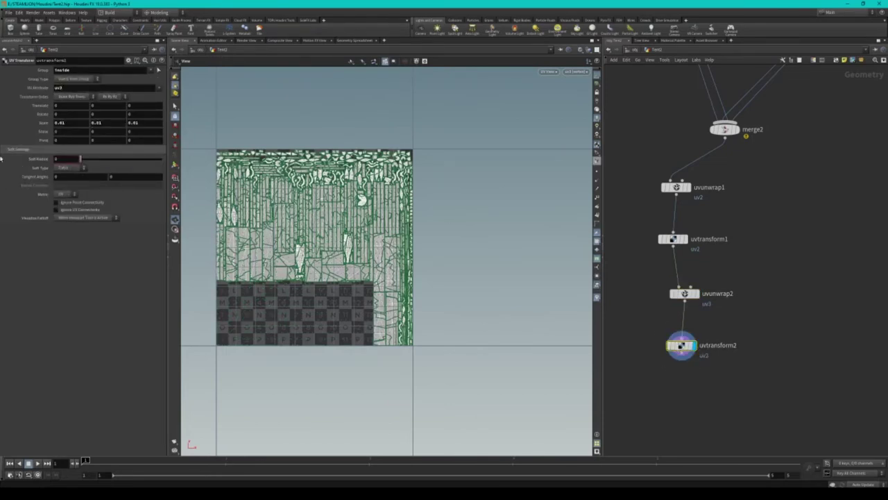
{"action": "key", "text": "Return"}
{"action": "scroll", "coordinate": [318, 184], "scroll_direction": "down", "scroll_amount": 2}
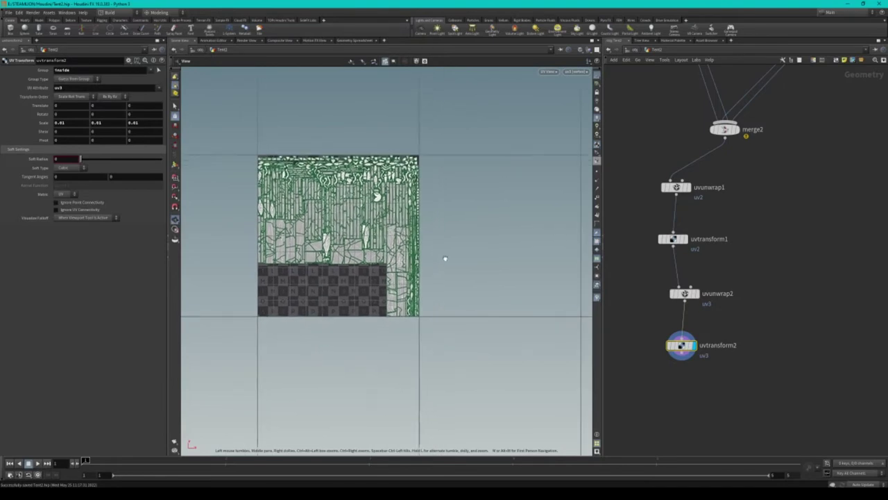
{"action": "scroll", "coordinate": [645, 264], "scroll_direction": "down", "scroll_amount": 1}
{"action": "scroll", "coordinate": [645, 263], "scroll_direction": "down", "scroll_amount": 2}
{"action": "scroll", "coordinate": [645, 264], "scroll_direction": "down", "scroll_amount": 1}
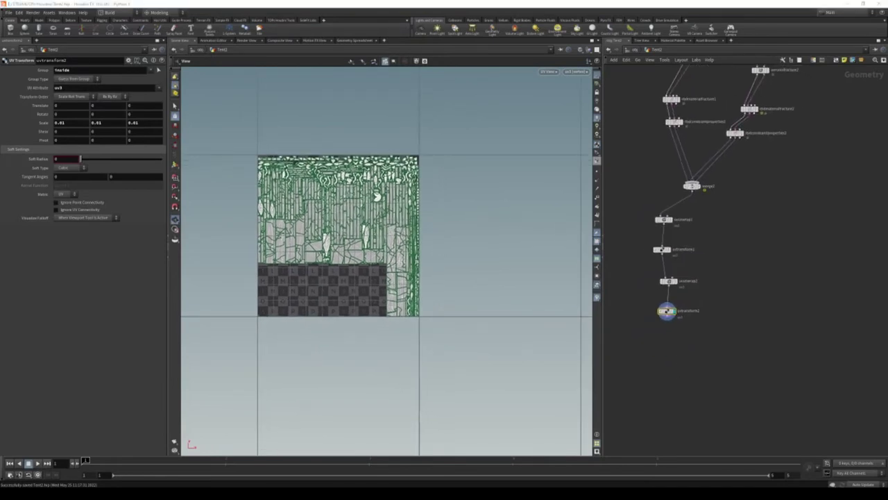
- Add an RBD Bullet Solver fed by uvtransform2 and display its simulation
{"action": "key", "text": "Tab"}
{"action": "type", "text": "rbd"}
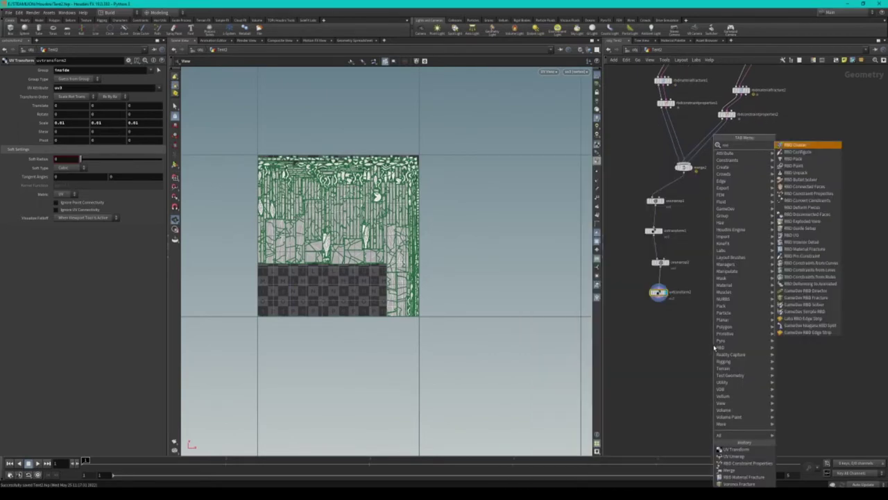
{"action": "key", "text": "Down"}
{"action": "key", "text": "Down"}
{"action": "key", "text": "Down"}
{"action": "key", "text": "Down"}
{"action": "key", "text": "Return"}
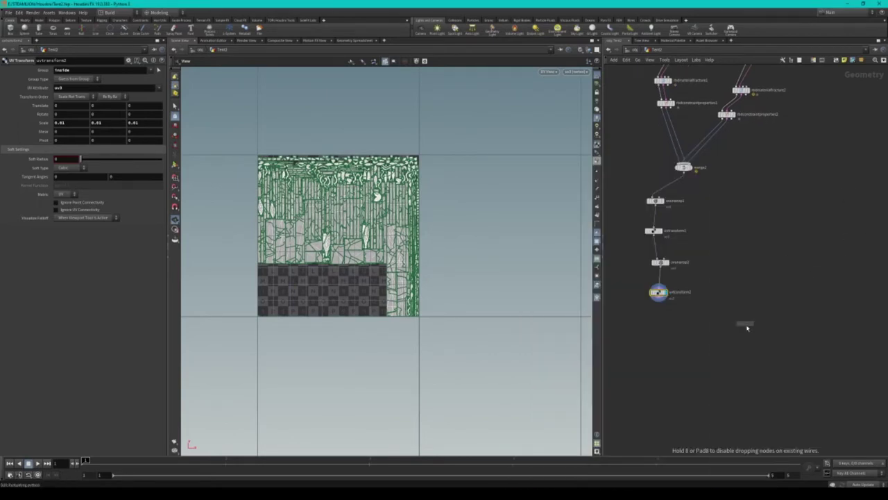
{"action": "left_click", "coordinate": [699, 353]}
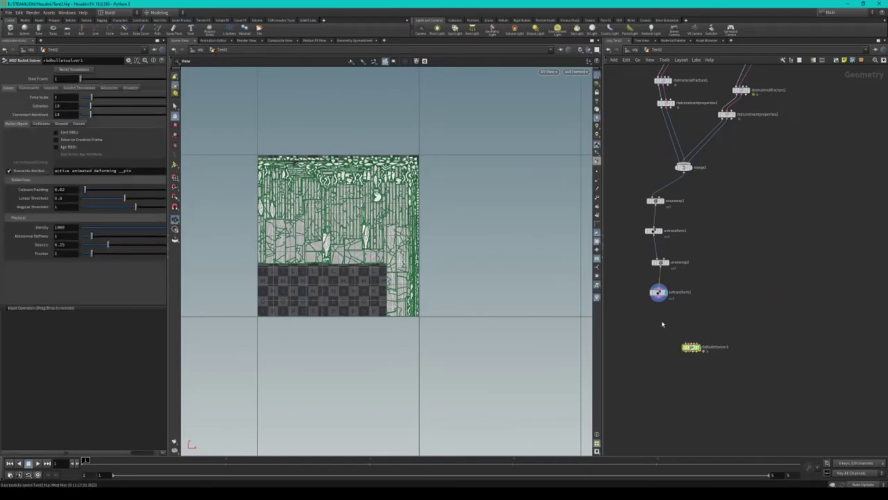
{"action": "scroll", "coordinate": [661, 324], "scroll_direction": "up", "scroll_amount": 3}
{"action": "left_click_drag", "start_coordinate": [657, 292], "coordinate": [702, 353]}
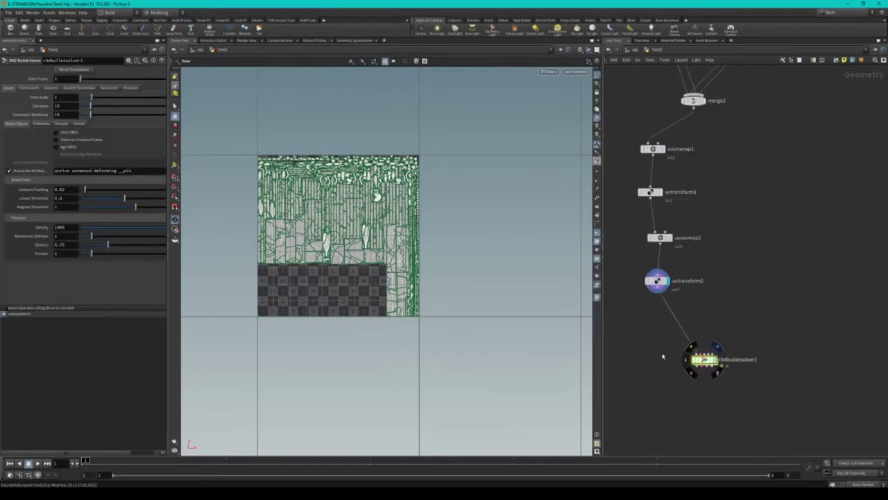
{"action": "left_click", "coordinate": [716, 347]}
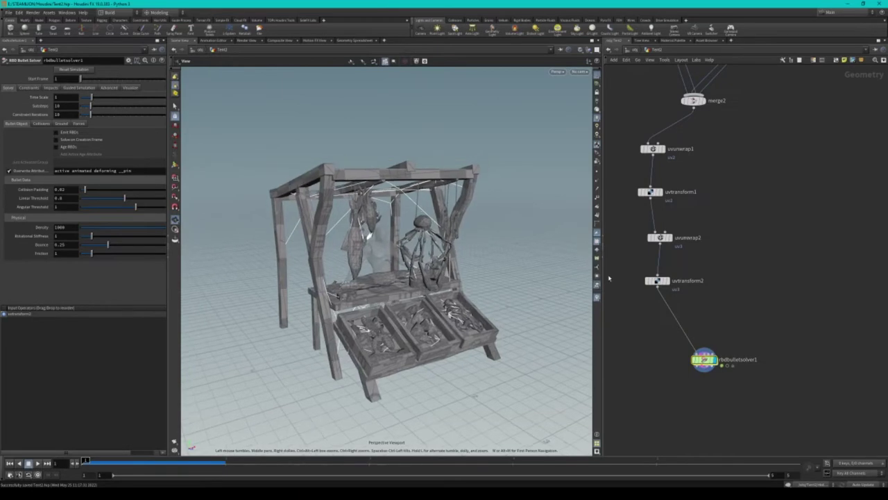
- Add a Ground Plane in the solver's ground settings
{"action": "left_click", "coordinate": [61, 123]}
{"action": "left_click", "coordinate": [80, 133]}
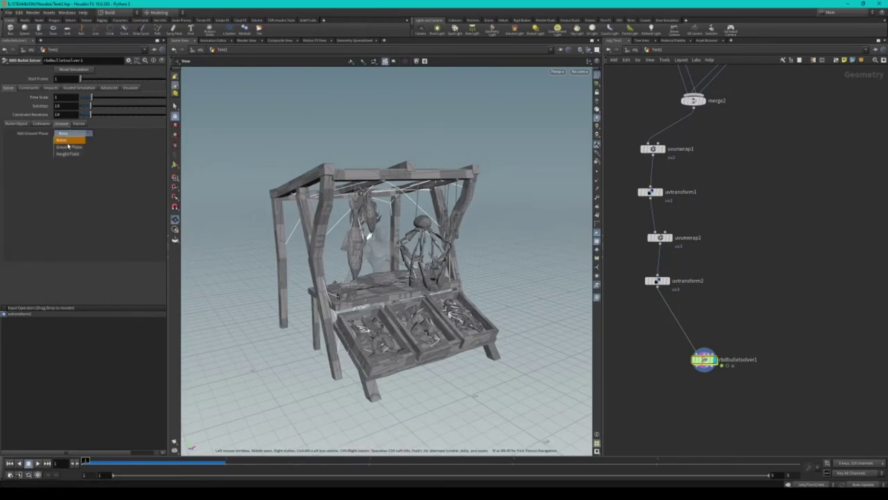
{"action": "left_click", "coordinate": [70, 150]}
{"action": "left_click_drag", "start_coordinate": [389, 277], "coordinate": [430, 263]}
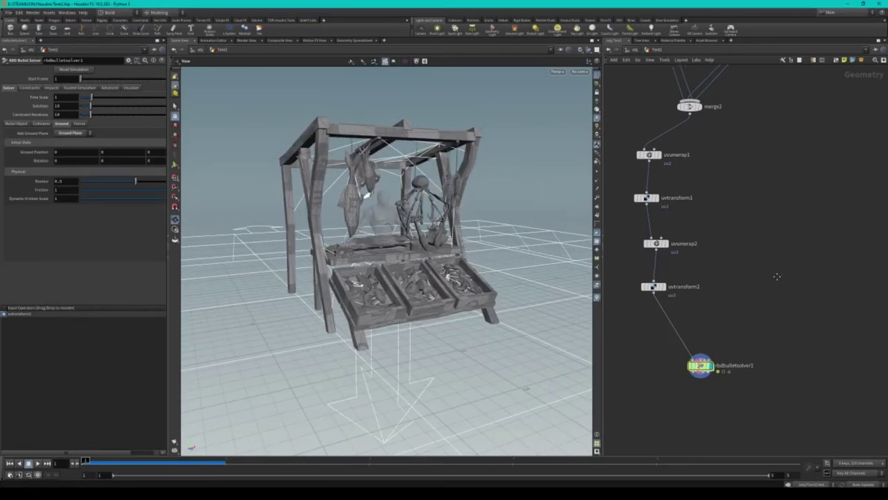
{"action": "scroll", "coordinate": [732, 239], "scroll_direction": "down", "scroll_amount": 3}
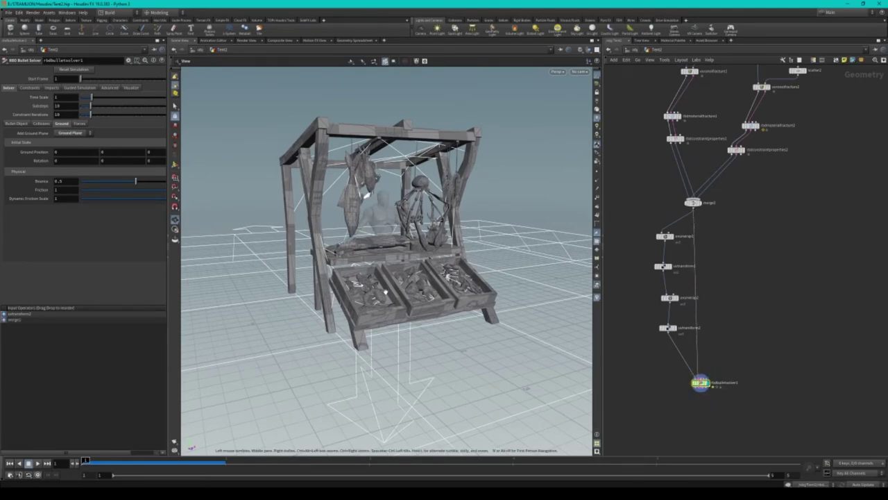
- Add a Group Create node beside the chain and name it exp
{"action": "middle_click_drag", "start_coordinate": [721, 305], "coordinate": [689, 296]}
{"action": "key", "text": "Tab"}
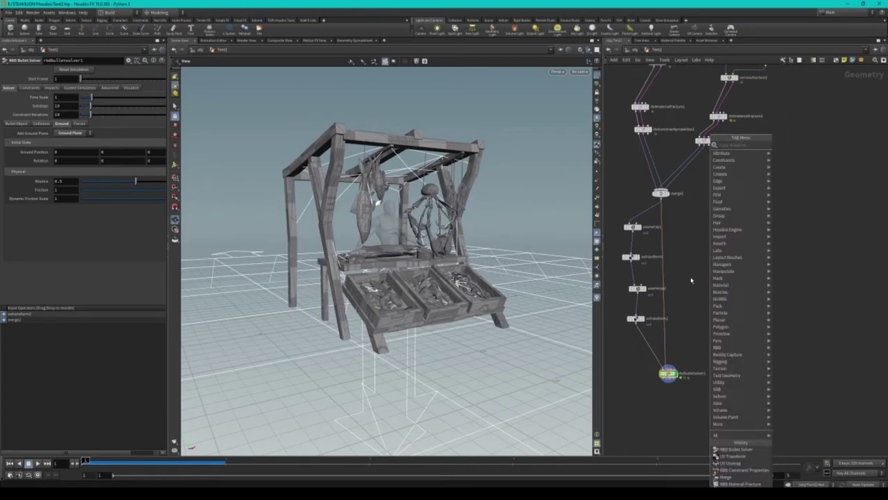
{"action": "type", "text": "c"}
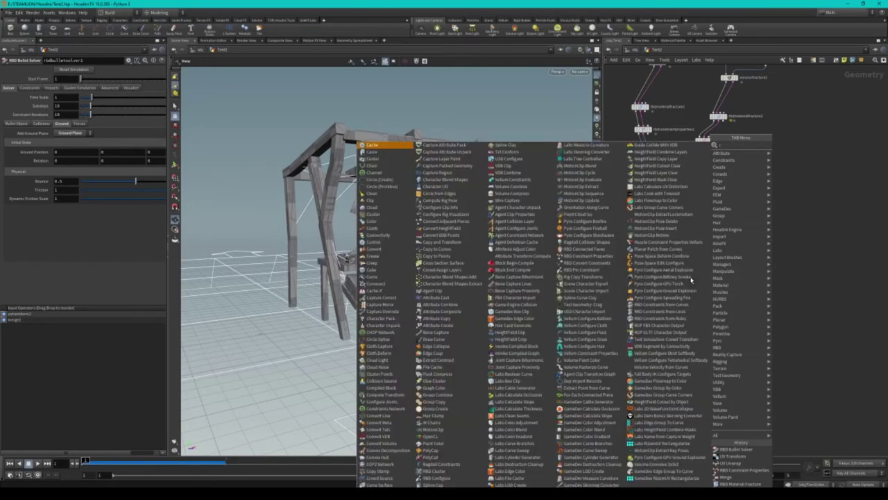
{"action": "type", "text": "r"}
{"action": "key", "text": "Down"}
{"action": "key", "text": "Down"}
{"action": "key", "text": "Return"}
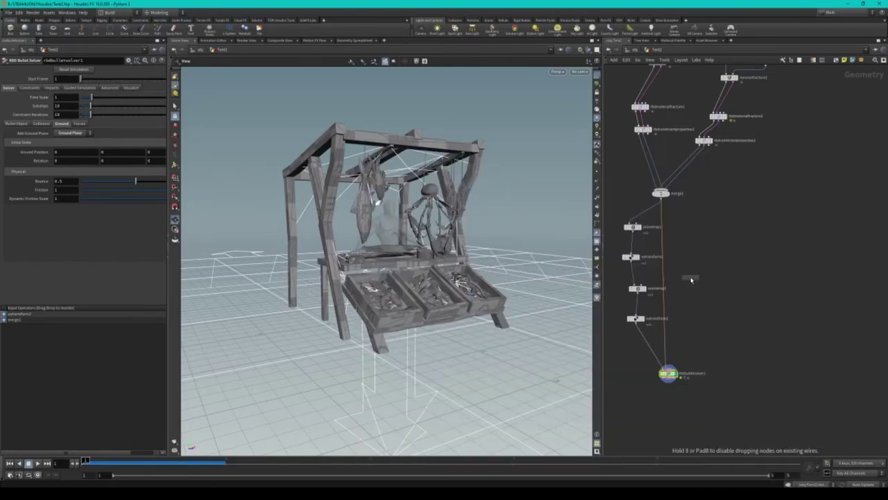
{"action": "left_click", "coordinate": [697, 269]}
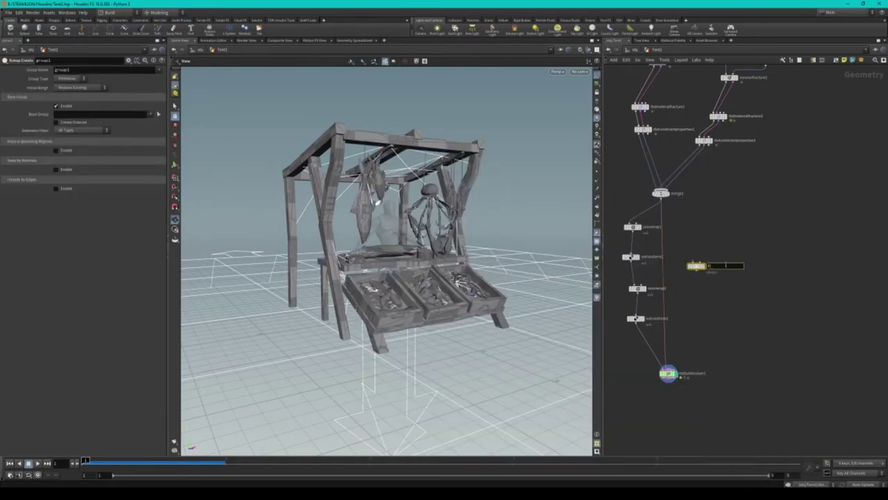
{"action": "type", "text": "p"}
{"action": "key", "text": "Return"}
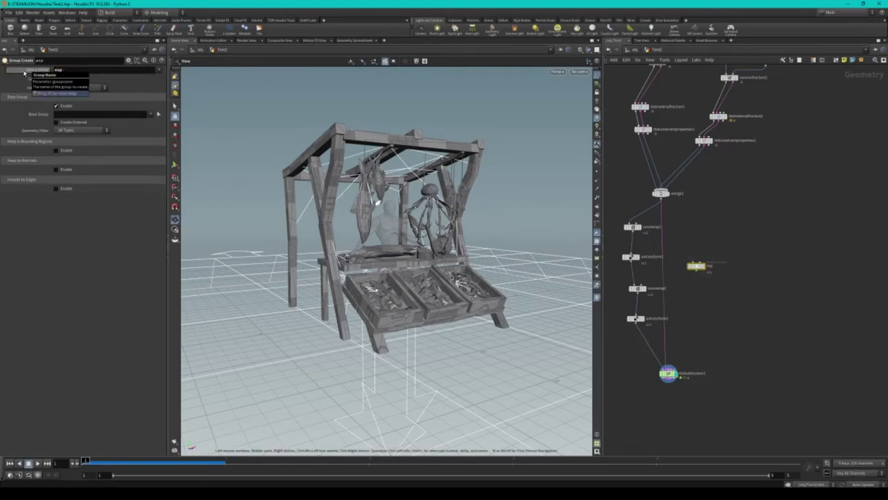
- Wire merge2 into exp and make exp the displayed node
{"action": "left_click_drag", "start_coordinate": [698, 265], "coordinate": [701, 241]}
{"action": "scroll", "coordinate": [669, 203], "scroll_direction": "up", "scroll_amount": 2}
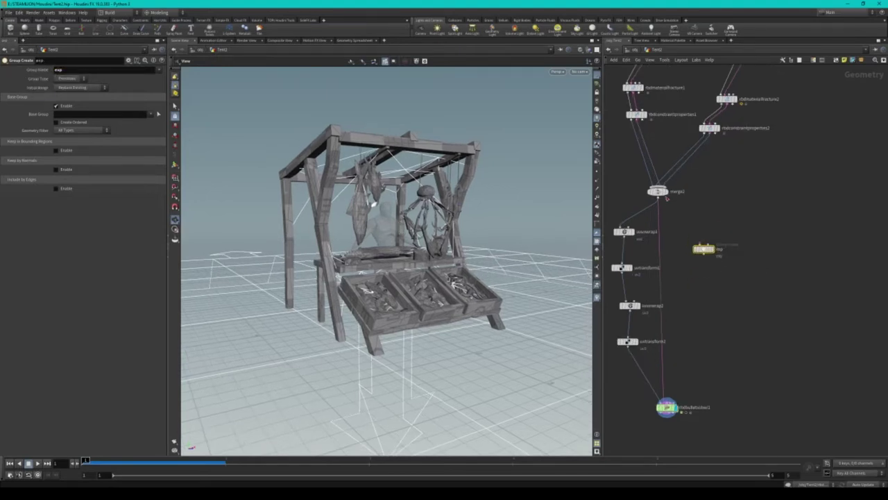
{"action": "left_click_drag", "start_coordinate": [664, 205], "coordinate": [703, 244]}
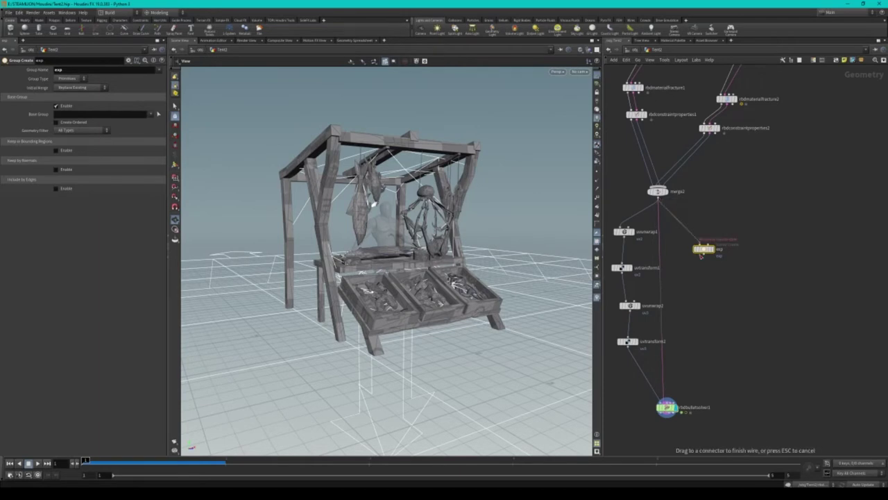
{"action": "left_click", "coordinate": [711, 248]}
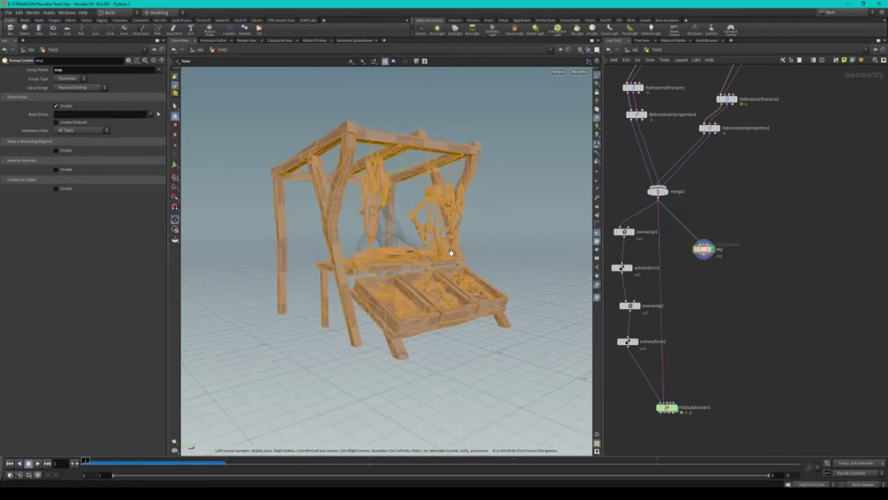
{"action": "left_click_drag", "start_coordinate": [452, 252], "coordinate": [433, 259]}
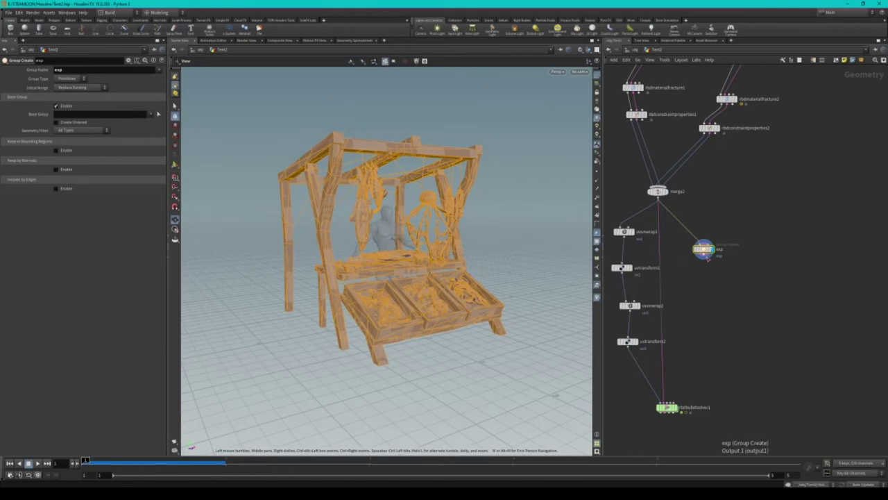
- Remove the wire running from exp into the Bullet solver
{"action": "left_click_drag", "start_coordinate": [703, 257], "coordinate": [668, 403]}
{"action": "right_click", "coordinate": [730, 300]}
{"action": "key", "text": "Escape"}
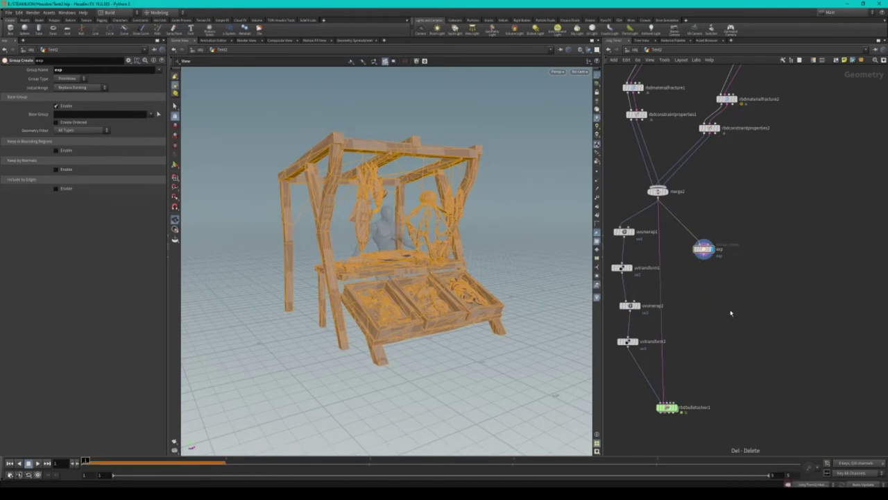
{"action": "key", "text": "Tab"}
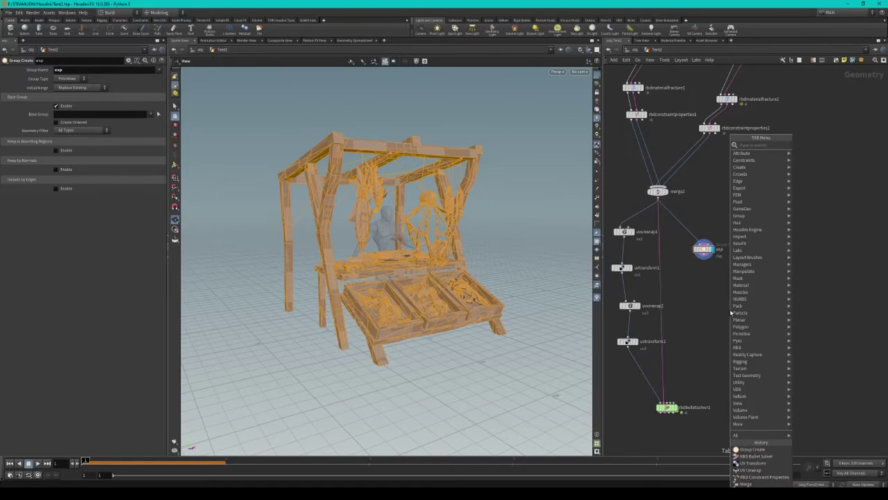
- Add a pointvelocity1 node after exp, displayed, with its Group set to exp
{"action": "type", "text": "po"}
{"action": "key", "text": "BackSpace"}
{"action": "key", "text": "BackSpace"}
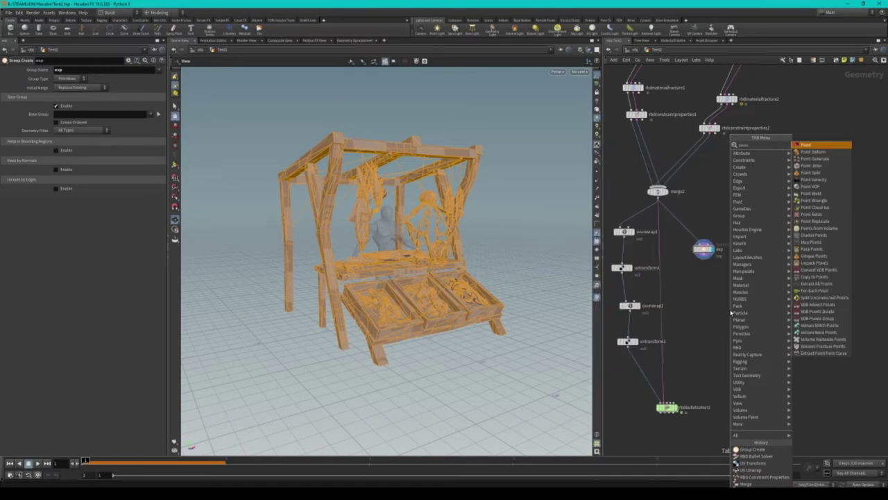
{"action": "type", "text": "blast"}
{"action": "key", "text": "Return"}
{"action": "scroll", "coordinate": [705, 250], "scroll_direction": "up", "scroll_amount": 3}
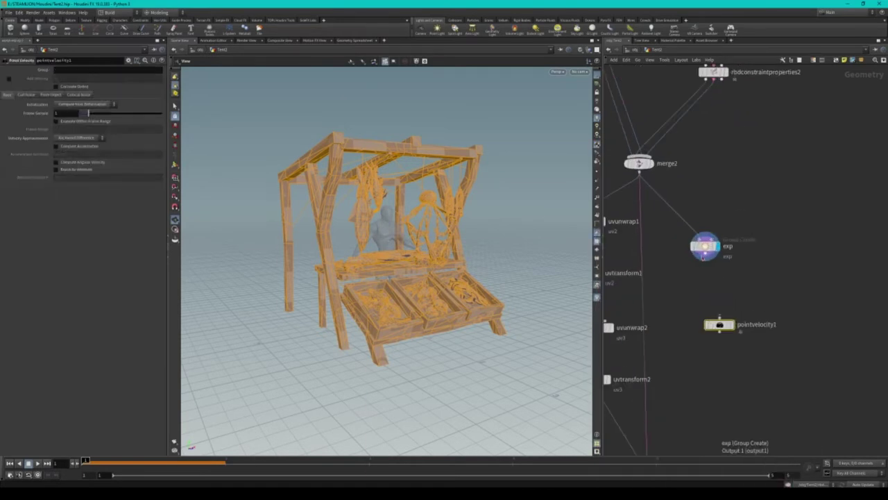
{"action": "left_click", "coordinate": [731, 324]}
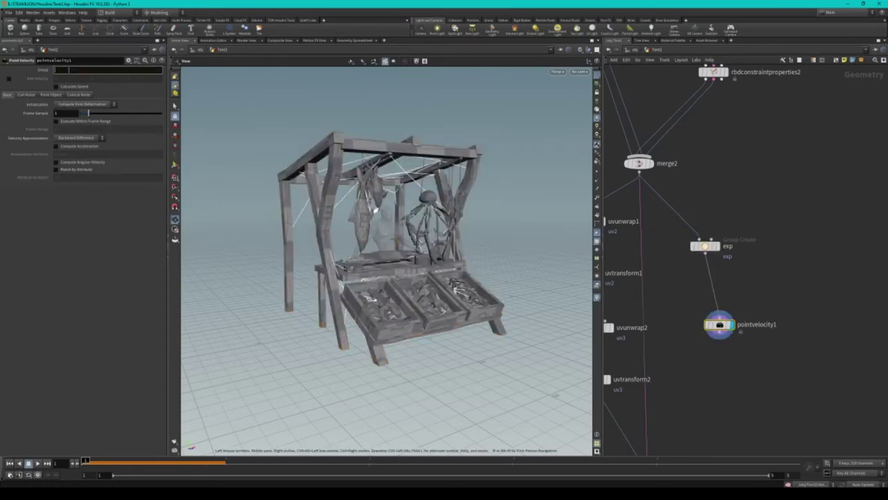
{"action": "type", "text": "exp"}
- Wire pointvelocity1 into rbdbulletsolver1 and display the solver
{"action": "middle_click_drag", "start_coordinate": [722, 340], "coordinate": [739, 243]}
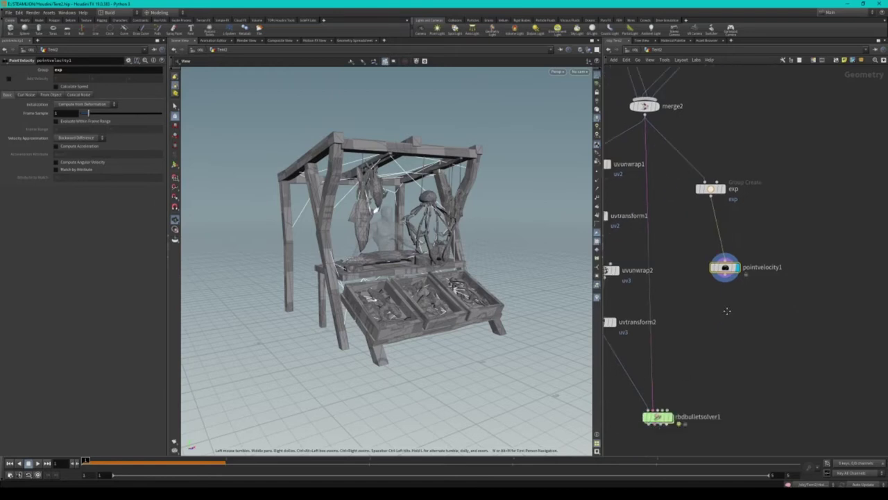
{"action": "left_click_drag", "start_coordinate": [677, 343], "coordinate": [667, 363]}
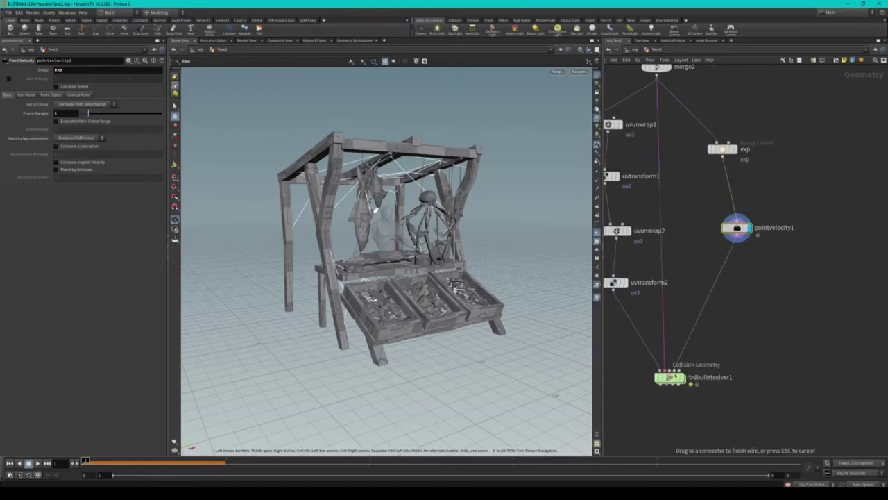
{"action": "scroll", "coordinate": [721, 339], "scroll_direction": "down", "scroll_amount": 2}
{"action": "scroll", "coordinate": [721, 340], "scroll_direction": "down", "scroll_amount": 2}
{"action": "scroll", "coordinate": [721, 339], "scroll_direction": "down", "scroll_amount": 2}
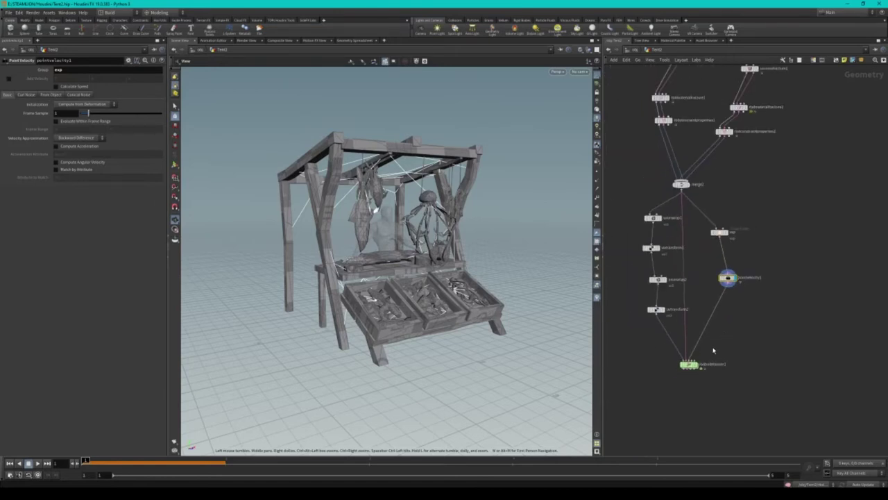
{"action": "left_click", "coordinate": [687, 365]}
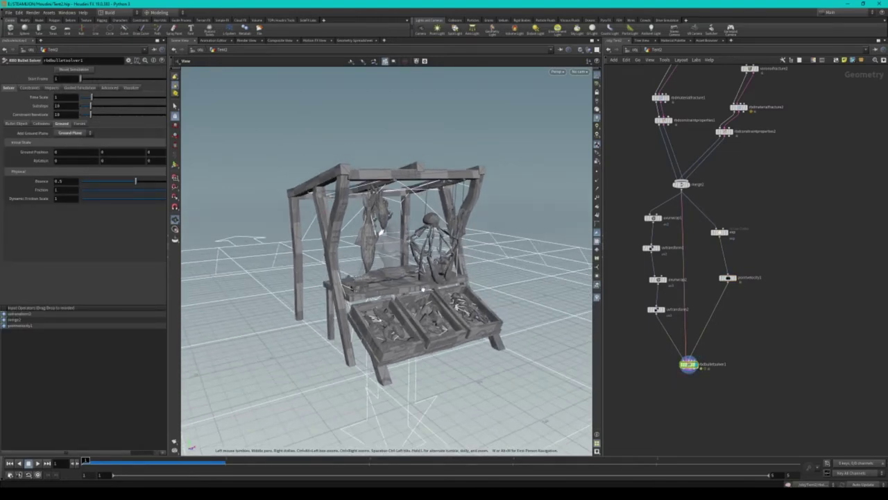
- Set rbdbulletsolver1 ground Bounce to 0 and object Friction to 2.0, then display exp
{"action": "left_click_drag", "start_coordinate": [120, 183], "coordinate": [115, 183]}
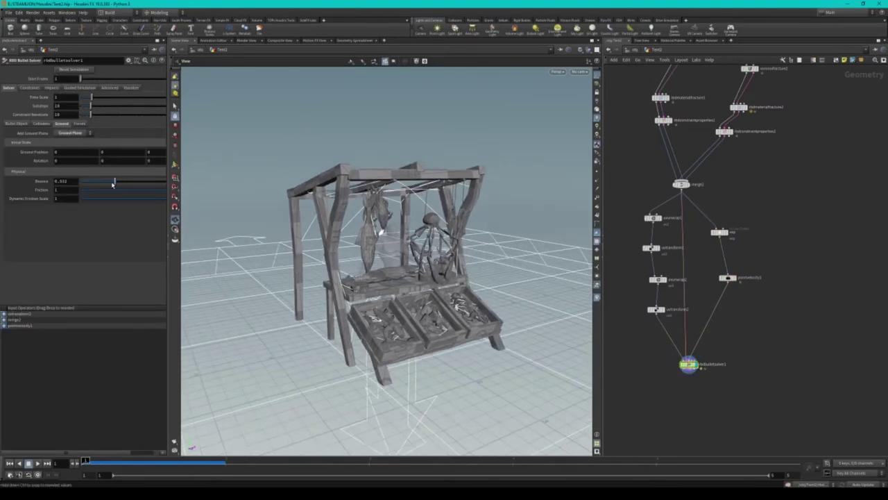
{"action": "mouse_move", "coordinate": [380, 229]}
{"action": "left_mouse_down"}
{"action": "mouse_move", "coordinate": [383, 258]}
{"action": "mouse_move", "coordinate": [86, 252]}
{"action": "mouse_move", "coordinate": [112, 253]}
{"action": "left_mouse_up"}
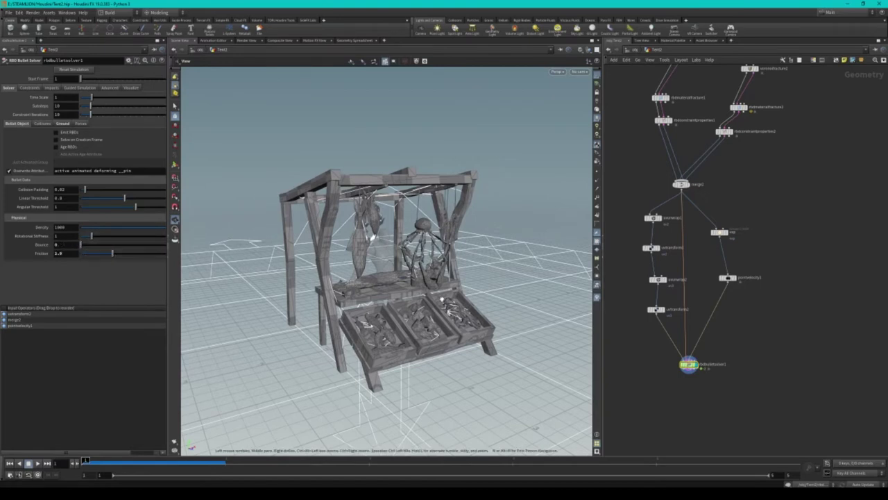
{"action": "left_click_drag", "start_coordinate": [388, 292], "coordinate": [416, 278]}
{"action": "middle_click_drag", "start_coordinate": [766, 349], "coordinate": [756, 341]}
{"action": "scroll", "coordinate": [757, 342], "scroll_direction": "down", "scroll_amount": 2}
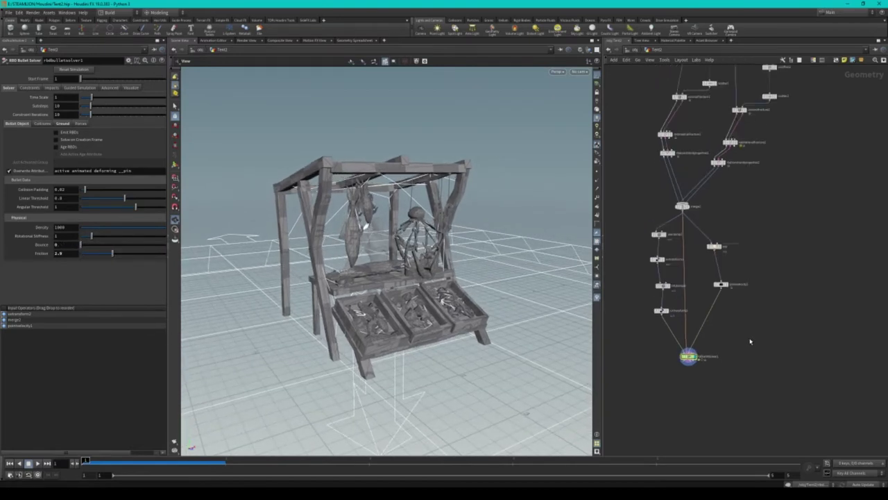
{"action": "left_click", "coordinate": [719, 249]}
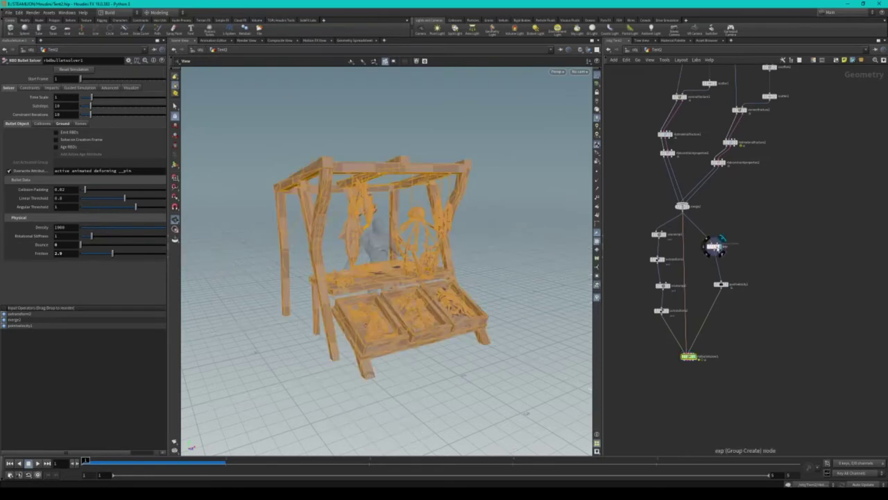
- Enable Keep in Bounding Regions on exp with a Bounding Sphere and Group Type Points
{"action": "left_click", "coordinate": [65, 150]}
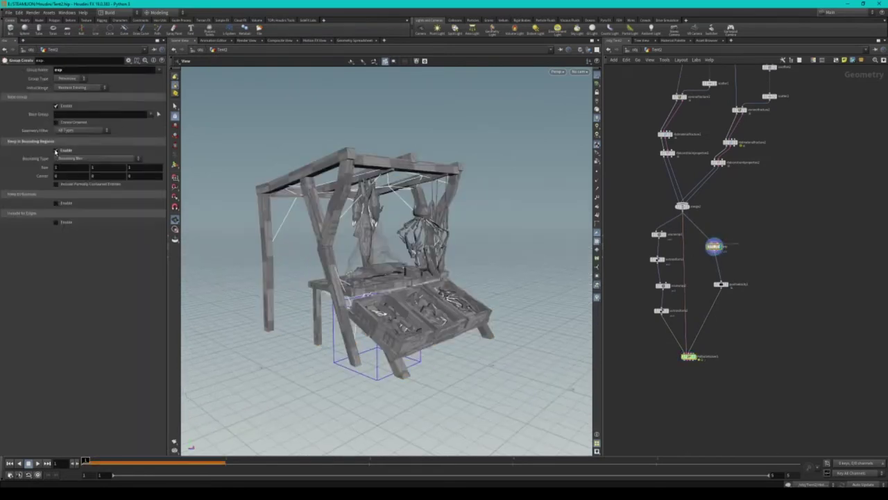
{"action": "left_click", "coordinate": [69, 159]}
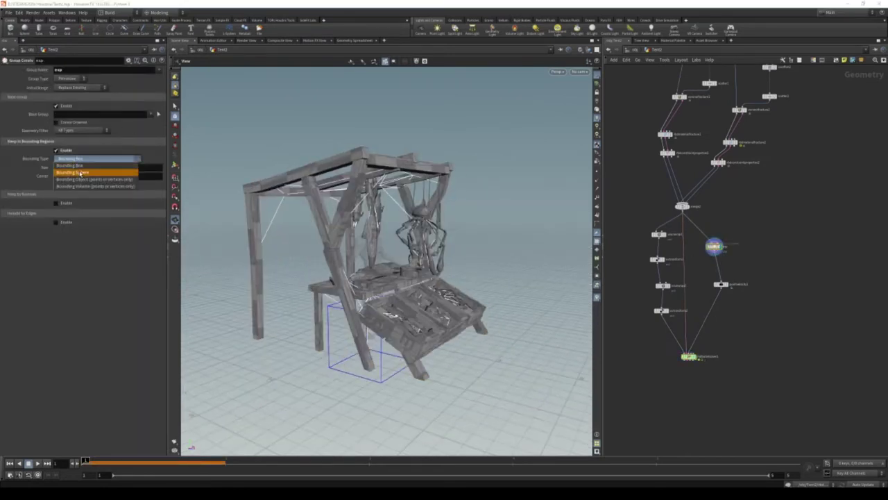
{"action": "left_click", "coordinate": [77, 174]}
{"action": "mouse_move", "coordinate": [417, 278]}
{"action": "left_mouse_down", "text": "alt"}
{"action": "mouse_move", "coordinate": [347, 347]}
{"action": "mouse_move", "coordinate": [326, 250]}
{"action": "left_mouse_up", "text": "alt"}
{"action": "mouse_move", "coordinate": [388, 208]}
{"action": "left_mouse_down", "text": "alt"}
{"action": "mouse_move", "coordinate": [483, 160]}
{"action": "mouse_move", "coordinate": [448, 150]}
{"action": "left_mouse_up", "text": "alt"}
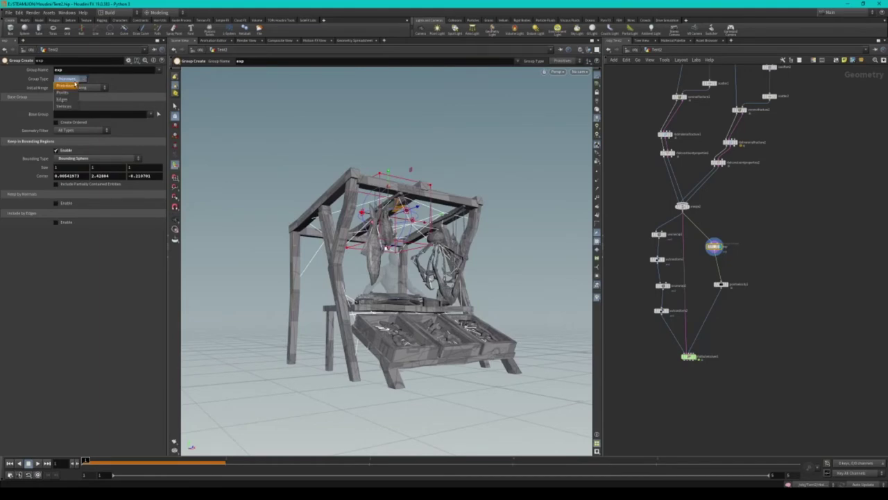
{"action": "left_click", "coordinate": [72, 108]}
- Resize the bounding sphere around the stall's counter, then display pointvelocity1
{"action": "mouse_move", "coordinate": [410, 167]}
{"action": "left_mouse_down", "text": "alt"}
{"action": "mouse_move", "coordinate": [362, 150]}
{"action": "mouse_move", "coordinate": [470, 171]}
{"action": "mouse_move", "coordinate": [452, 192]}
{"action": "left_mouse_up", "text": "alt"}
{"action": "key", "text": "Return"}
{"action": "mouse_move", "coordinate": [516, 186]}
{"action": "left_mouse_down"}
{"action": "mouse_move", "coordinate": [552, 182]}
{"action": "mouse_move", "coordinate": [549, 159]}
{"action": "left_mouse_up"}
{"action": "left_click_drag", "start_coordinate": [285, 188], "coordinate": [211, 186]}
{"action": "mouse_move", "coordinate": [318, 142]}
{"action": "left_mouse_down"}
{"action": "mouse_move", "coordinate": [310, 91]}
{"action": "mouse_move", "coordinate": [437, 142]}
{"action": "mouse_move", "coordinate": [413, 192]}
{"action": "left_mouse_up"}
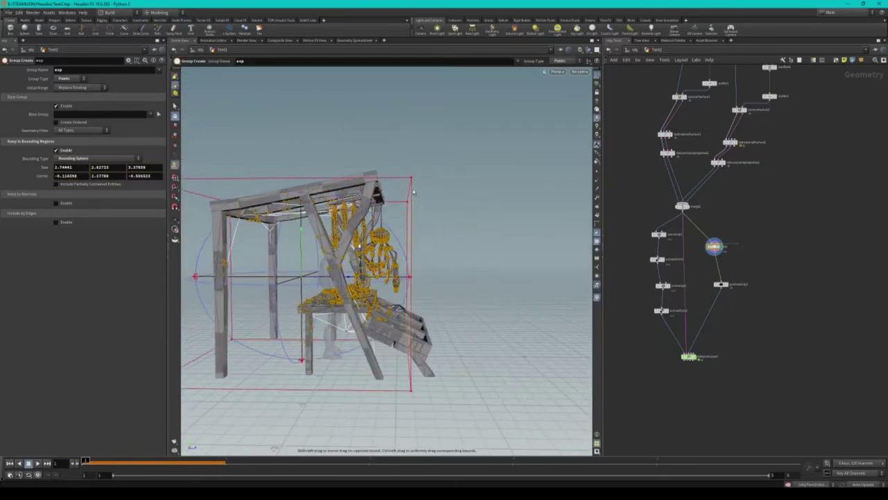
{"action": "mouse_move", "coordinate": [408, 182]}
{"action": "left_mouse_down"}
{"action": "mouse_move", "coordinate": [434, 227]}
{"action": "mouse_move", "coordinate": [454, 233]}
{"action": "left_mouse_up"}
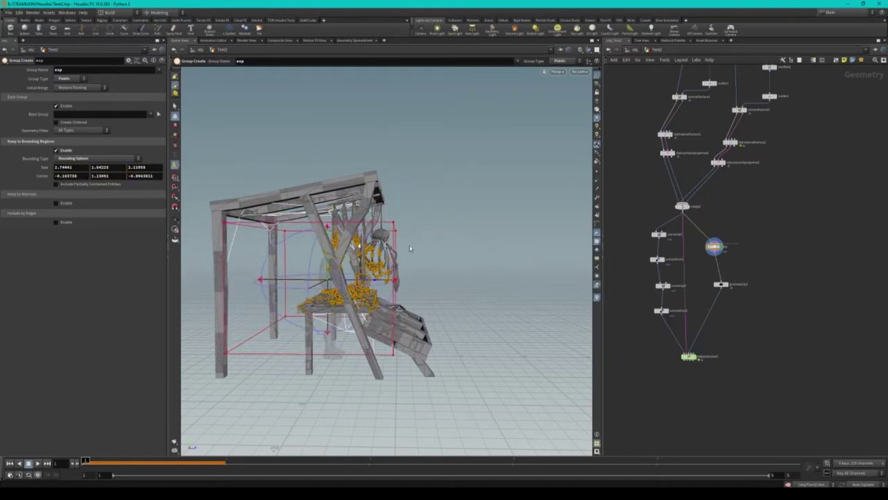
{"action": "mouse_move", "coordinate": [403, 228]}
{"action": "left_mouse_down"}
{"action": "mouse_move", "coordinate": [414, 205]}
{"action": "mouse_move", "coordinate": [378, 243]}
{"action": "left_mouse_up"}
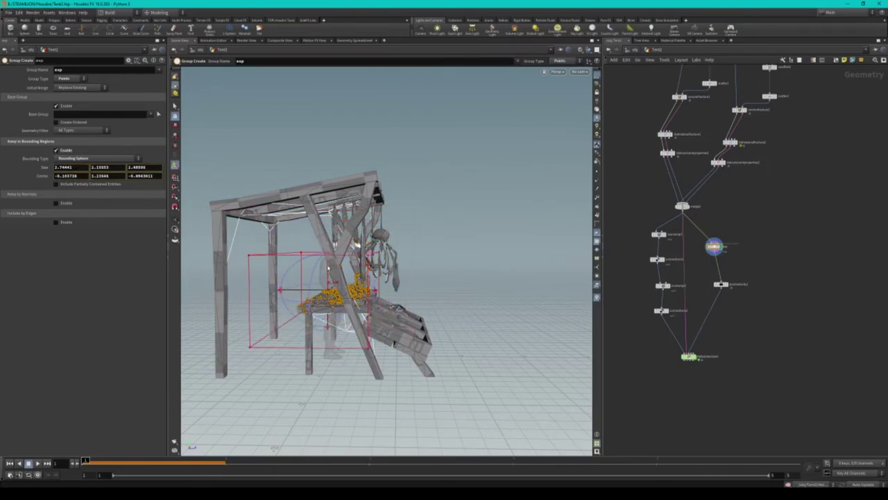
{"action": "mouse_move", "coordinate": [467, 249]}
{"action": "left_mouse_down"}
{"action": "mouse_move", "coordinate": [418, 260]}
{"action": "mouse_move", "coordinate": [472, 258]}
{"action": "left_mouse_up"}
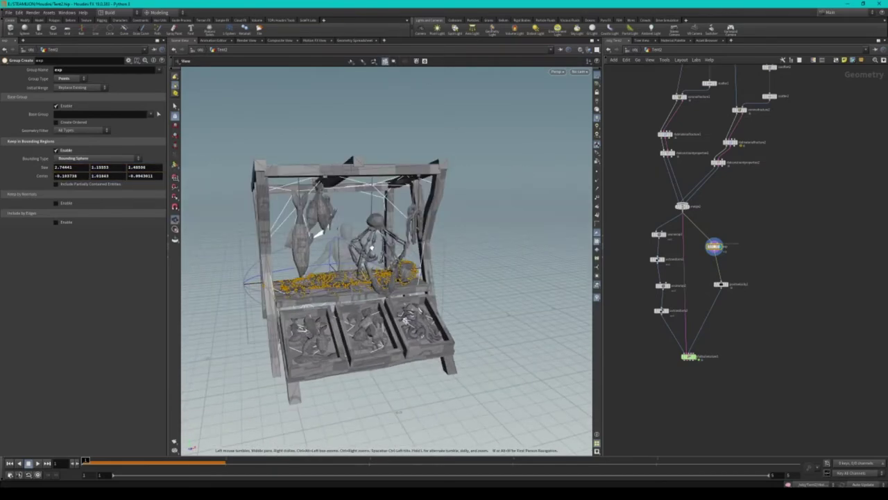
{"action": "left_click", "coordinate": [724, 285]}
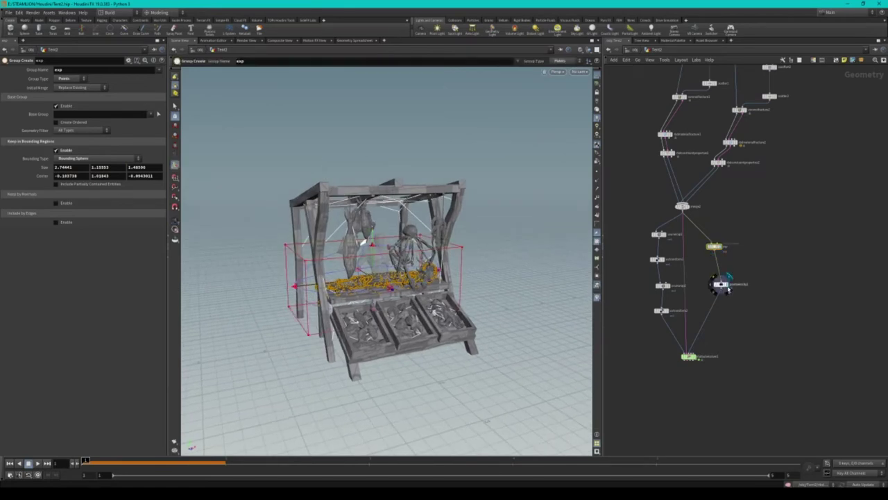
{"action": "left_click", "coordinate": [83, 95]}
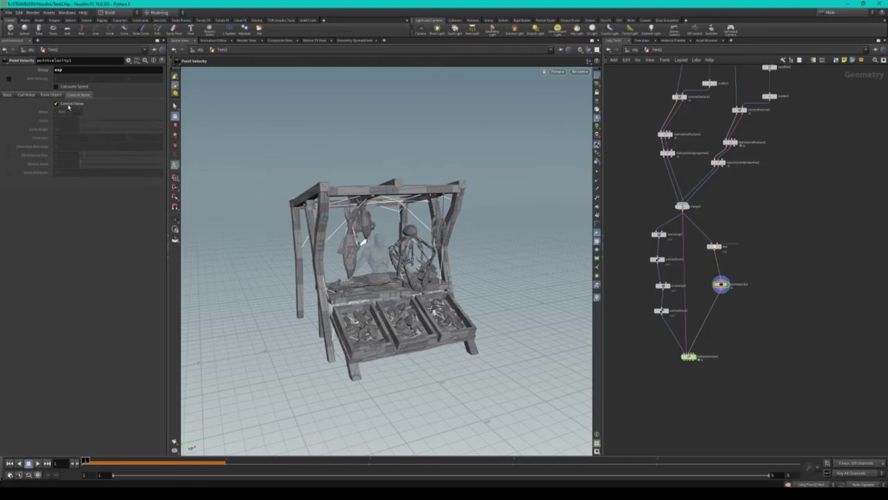
- Enable Conical Noise on pointvelocity1, widen the cone angle to 50, and display the solver
{"action": "left_click", "coordinate": [70, 104]}
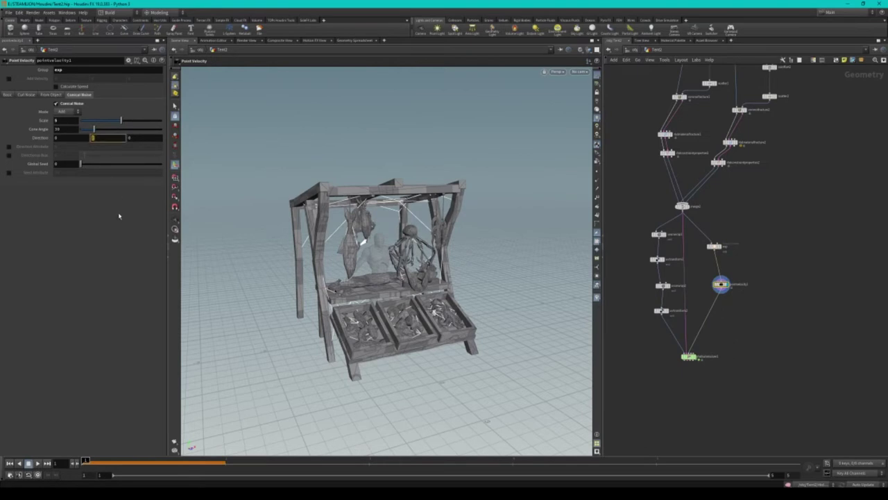
{"action": "left_click", "coordinate": [108, 137]}
{"action": "type", "text": "1"}
{"action": "left_click_drag", "start_coordinate": [322, 317], "coordinate": [342, 305]}
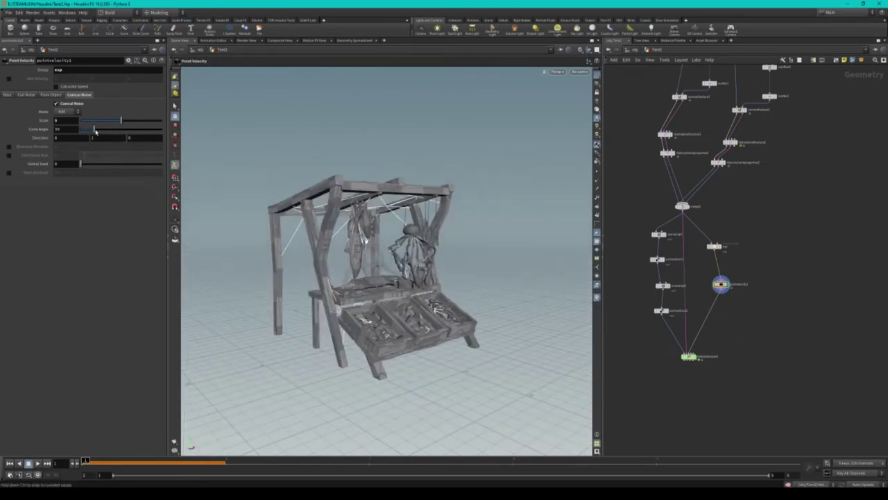
{"action": "left_click_drag", "start_coordinate": [496, 253], "coordinate": [486, 254]}
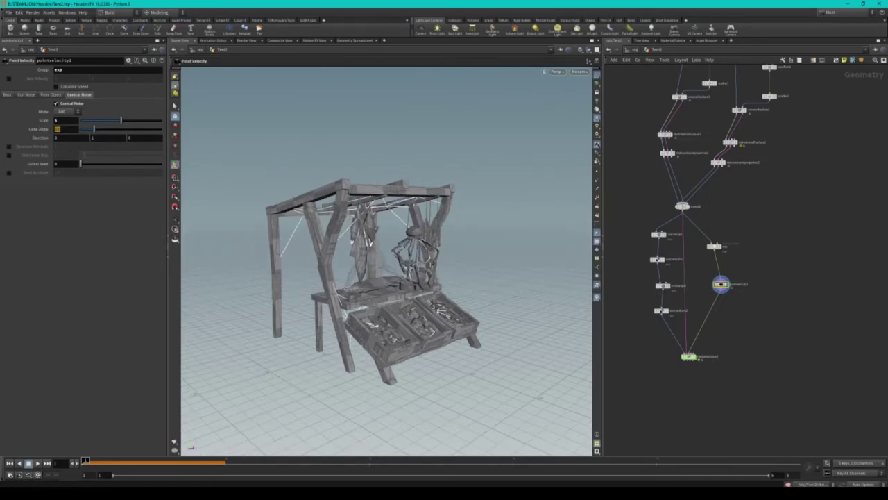
{"action": "left_click_drag", "start_coordinate": [41, 129], "coordinate": [55, 129]}
{"action": "mouse_move", "coordinate": [566, 266]}
{"action": "left_mouse_down"}
{"action": "mouse_move", "coordinate": [460, 282]}
{"action": "mouse_move", "coordinate": [472, 291]}
{"action": "left_mouse_up"}
{"action": "scroll", "coordinate": [687, 361], "scroll_direction": "up", "scroll_amount": 5}
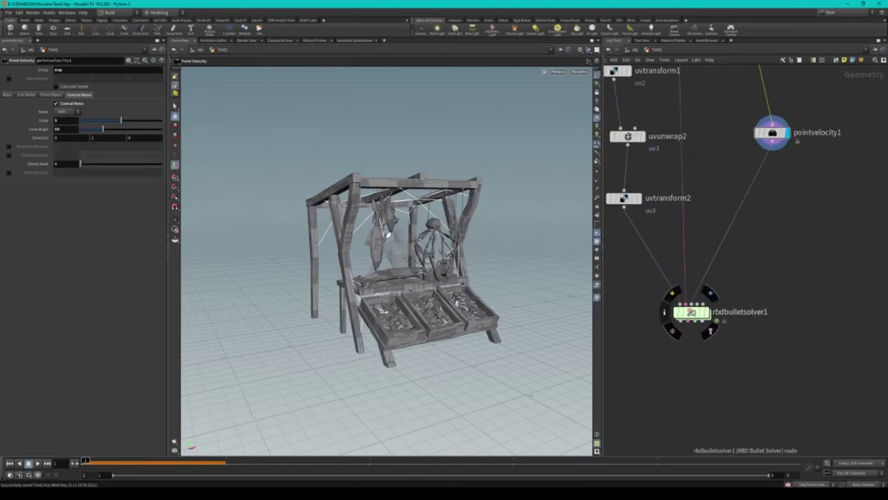
{"action": "left_click", "coordinate": [703, 312]}
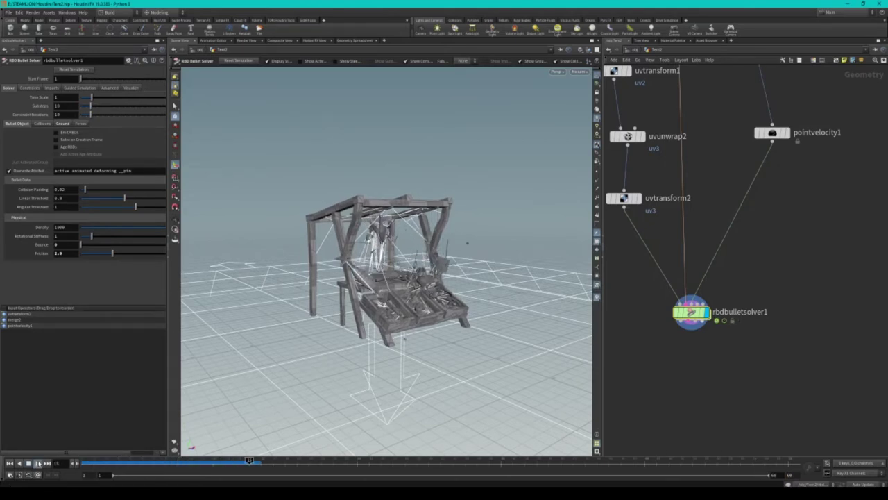
- Rewind to frame 1 and bring up rbdconstraintproperties1's glue settings (strength 10000)
{"action": "key", "text": "h"}
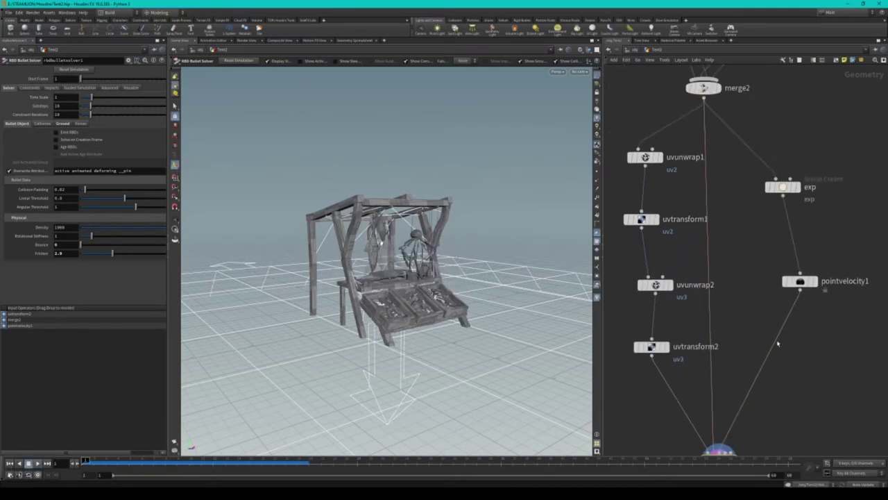
{"action": "scroll", "coordinate": [720, 217], "scroll_direction": "up", "scroll_amount": 5}
{"action": "left_click", "coordinate": [673, 215]}
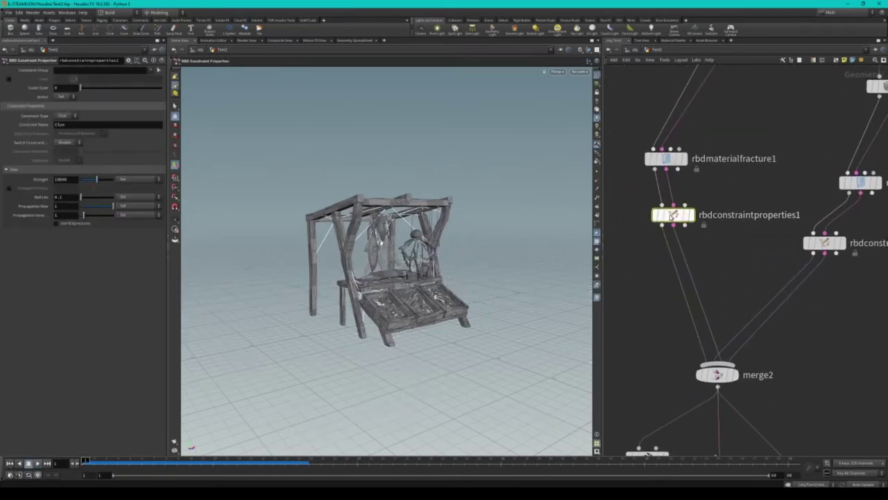
- Commit a Glue Strength of 300 in rbdconstraintproperties1
{"action": "key", "text": "Return"}
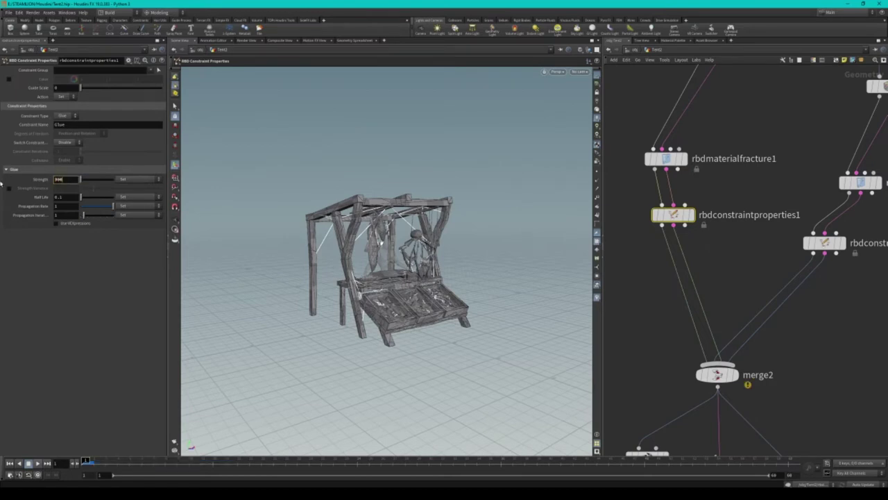
{"action": "scroll", "coordinate": [735, 278], "scroll_direction": "down", "scroll_amount": 3}
{"action": "scroll", "coordinate": [735, 278], "scroll_direction": "down", "scroll_amount": 3}
{"action": "scroll", "coordinate": [751, 342], "scroll_direction": "up", "scroll_amount": 4}
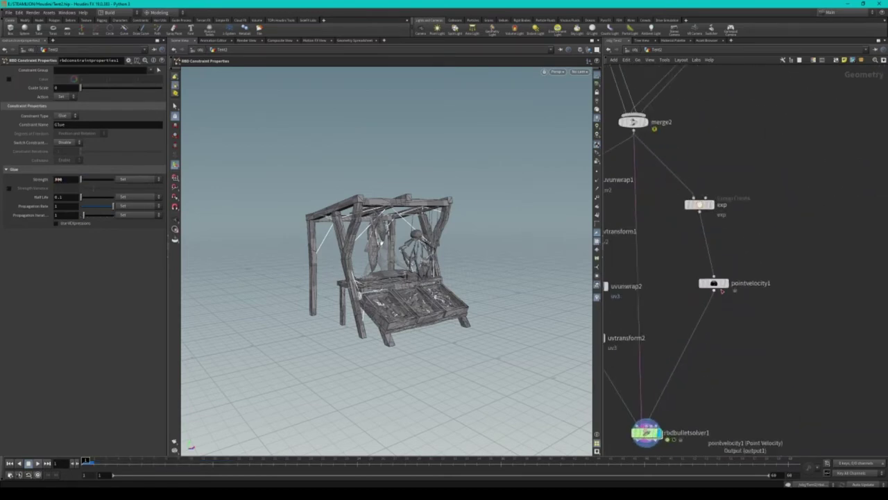
{"action": "scroll", "coordinate": [752, 342], "scroll_direction": "down", "scroll_amount": 1}
{"action": "left_click_drag", "start_coordinate": [416, 291], "coordinate": [365, 254], "text": "alt"}
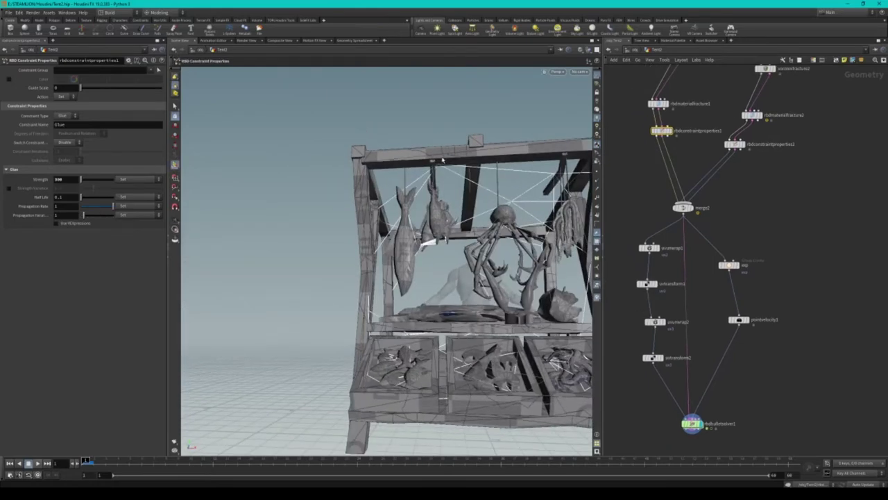
{"action": "left_click_drag", "start_coordinate": [375, 255], "coordinate": [417, 263], "text": "alt"}
- Display rbdconstraintproperties1, then voronoifracture1 to see the fracture without constraint lines
{"action": "middle_click_drag", "start_coordinate": [731, 204], "coordinate": [724, 269]}
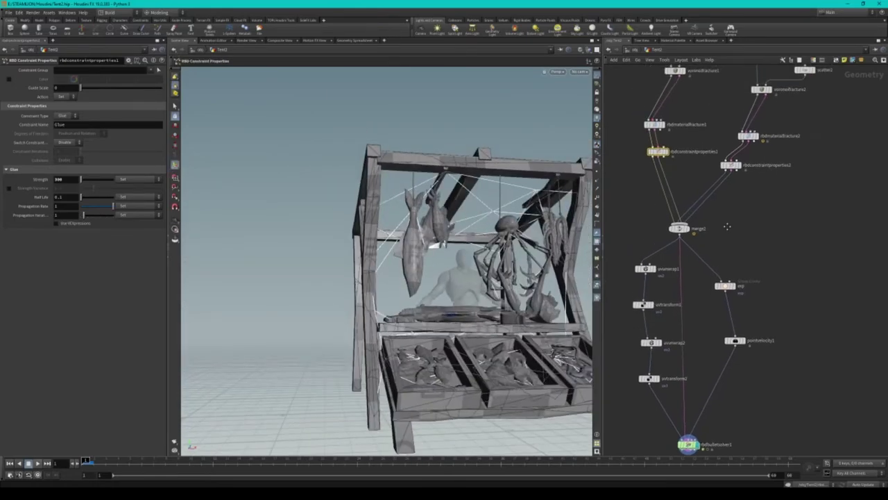
{"action": "scroll", "coordinate": [672, 152], "scroll_direction": "up", "scroll_amount": 2}
{"action": "scroll", "coordinate": [673, 152], "scroll_direction": "up", "scroll_amount": 1}
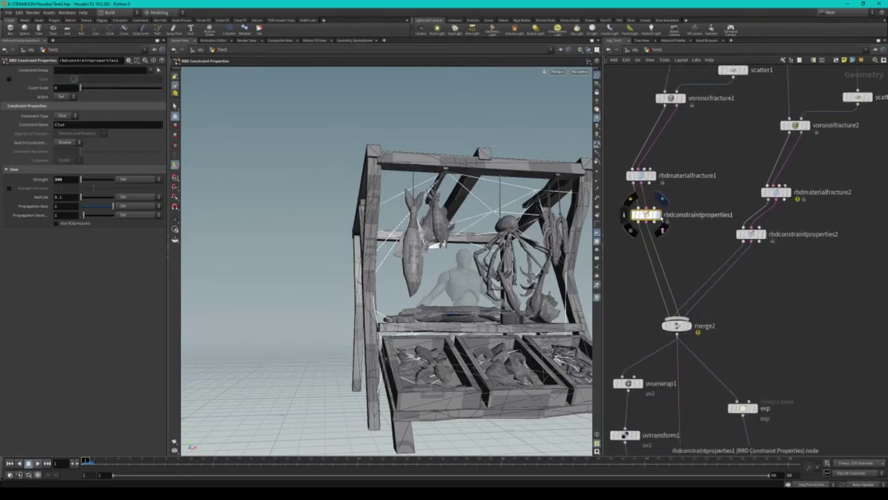
{"action": "left_click", "coordinate": [659, 215]}
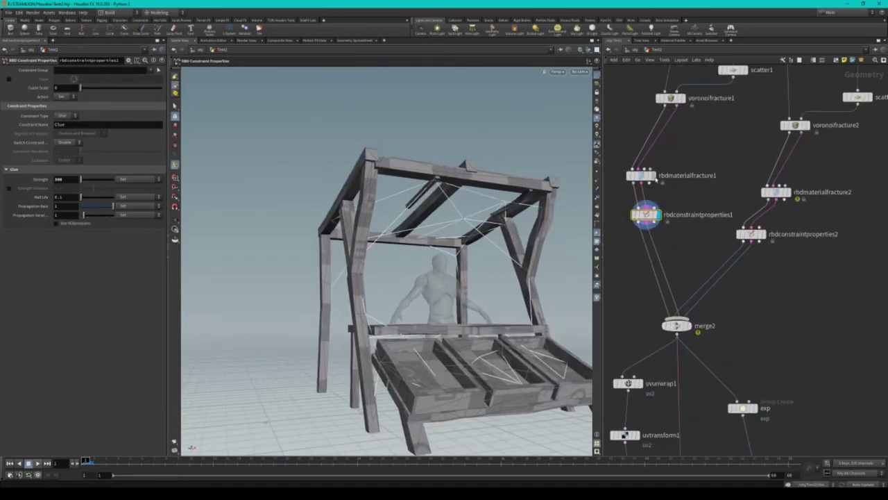
{"action": "middle_click_drag", "start_coordinate": [658, 159], "coordinate": [642, 215]}
{"action": "left_click", "coordinate": [661, 155]}
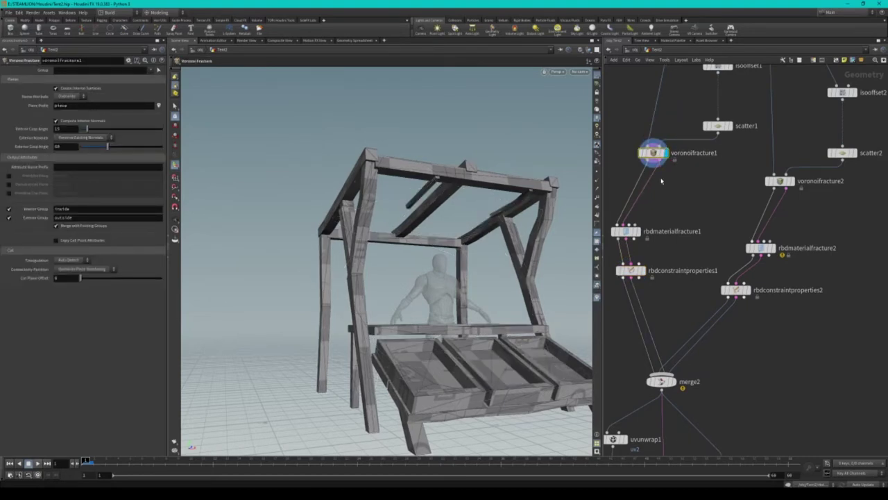
- Switch between rbdmaterialfracture1 and rbdconstraintproperties1 to compare the glue constraint lines
{"action": "left_click", "coordinate": [630, 232]}
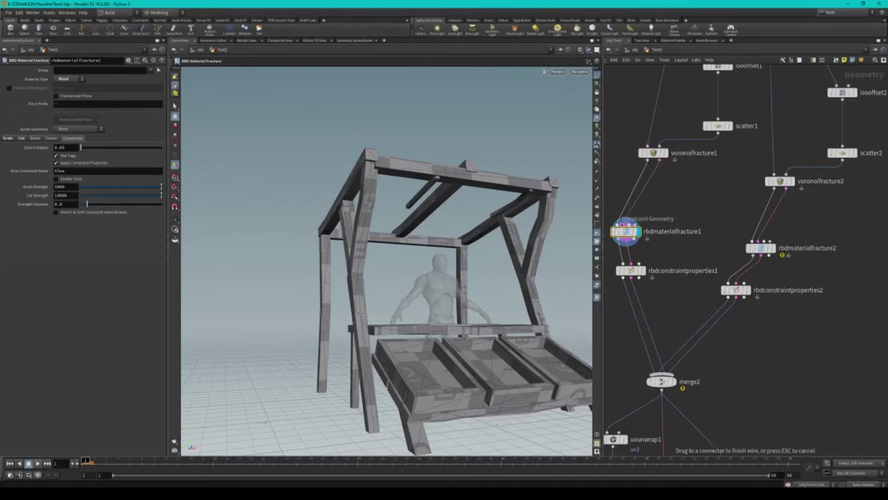
{"action": "left_click", "coordinate": [631, 270]}
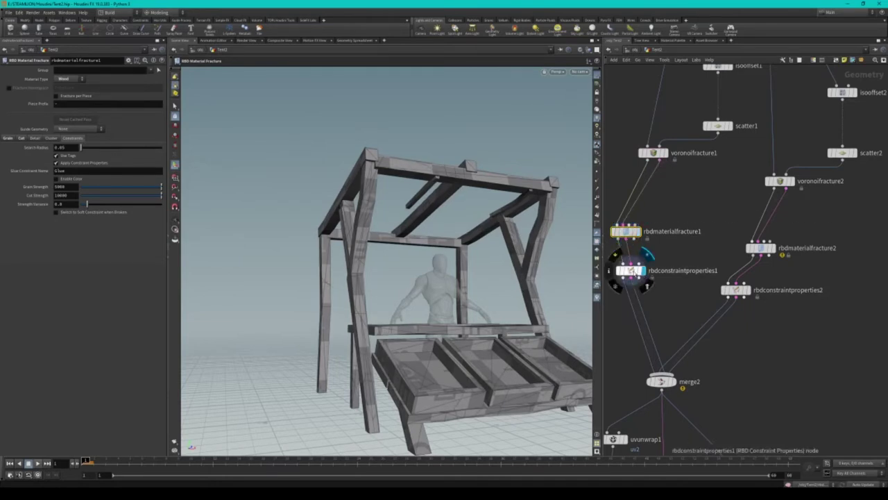
{"action": "left_click", "coordinate": [627, 233]}
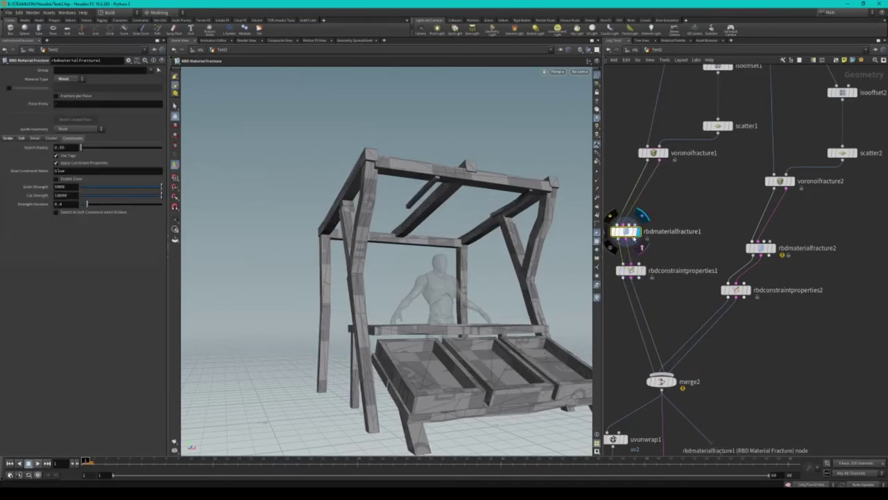
{"action": "left_click", "coordinate": [631, 272]}
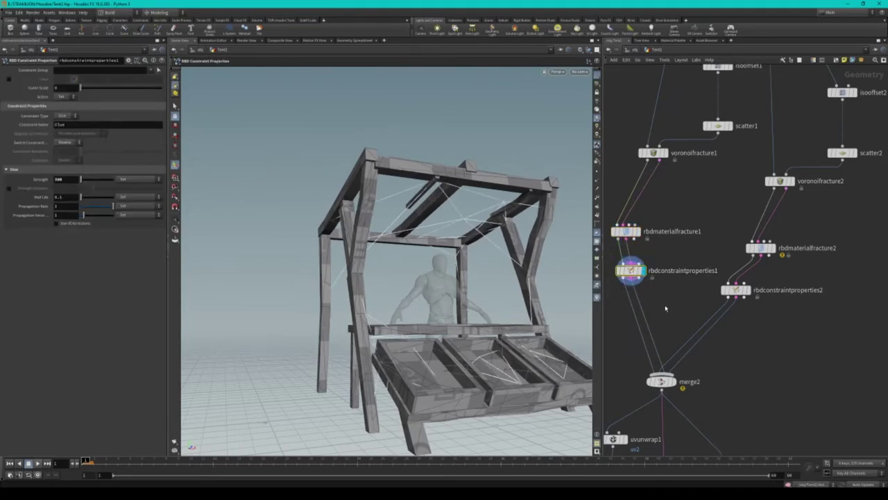
- View the stall from farther out and display the rbdbulletsolver1 simulation
{"action": "left_click_drag", "start_coordinate": [479, 297], "coordinate": [489, 292]}
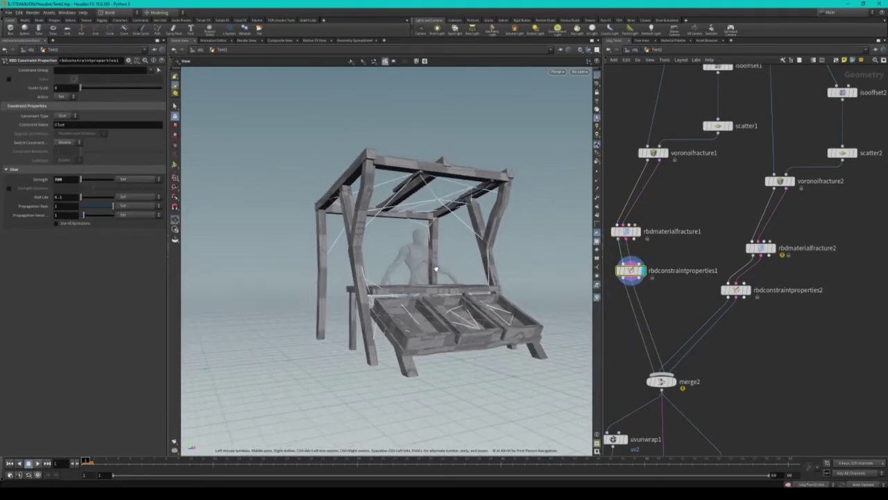
{"action": "scroll", "coordinate": [614, 317], "scroll_direction": "down", "scroll_amount": 3}
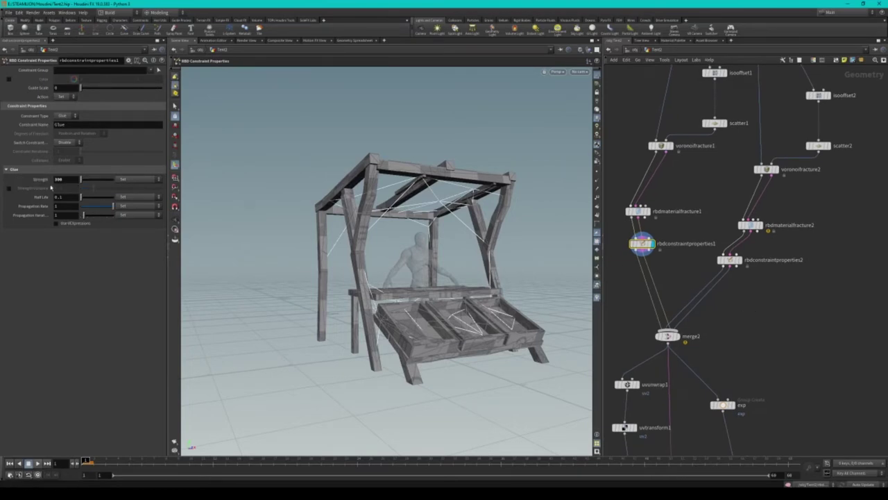
{"action": "left_click_drag", "start_coordinate": [423, 270], "coordinate": [434, 267]}
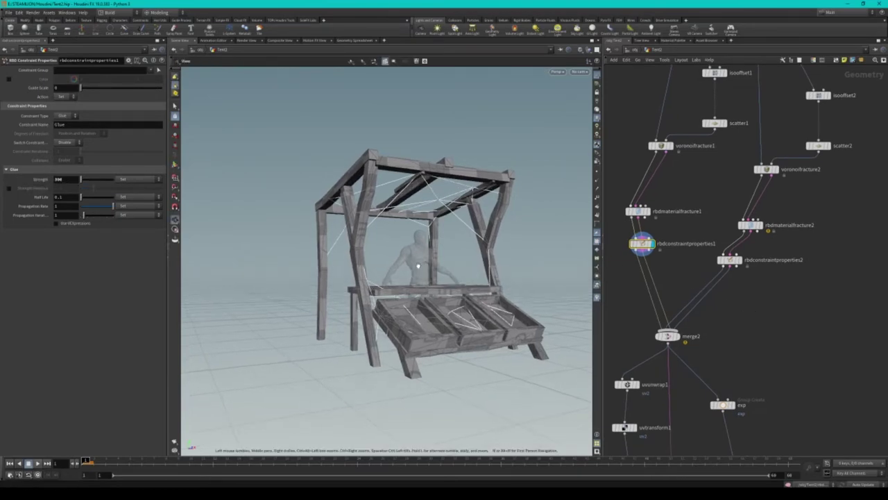
{"action": "scroll", "coordinate": [723, 278], "scroll_direction": "down", "scroll_amount": 3}
{"action": "scroll", "coordinate": [677, 448], "scroll_direction": "up", "scroll_amount": 2}
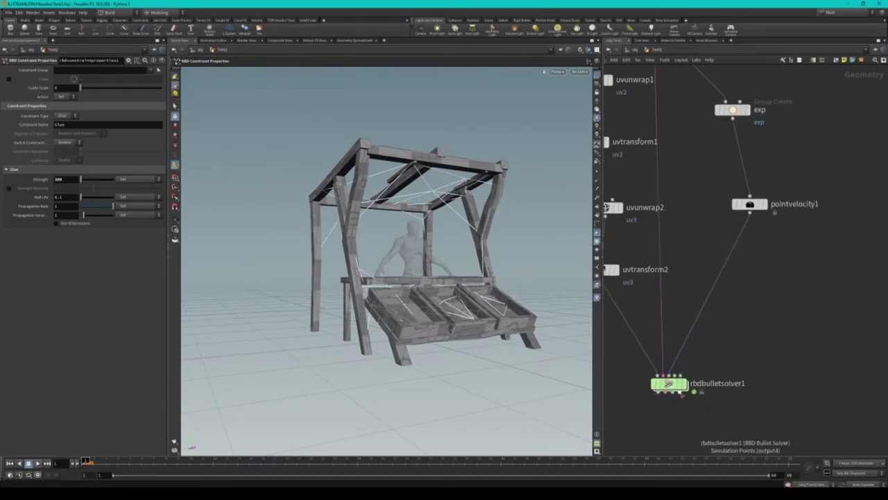
{"action": "left_click", "coordinate": [668, 383]}
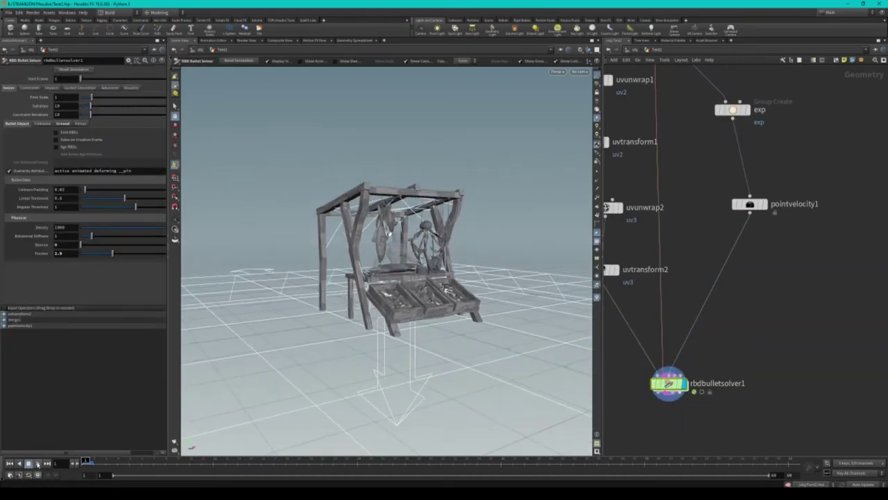
- Play the Bullet simulation, then stop and return to the first frame
{"action": "left_click", "coordinate": [37, 463]}
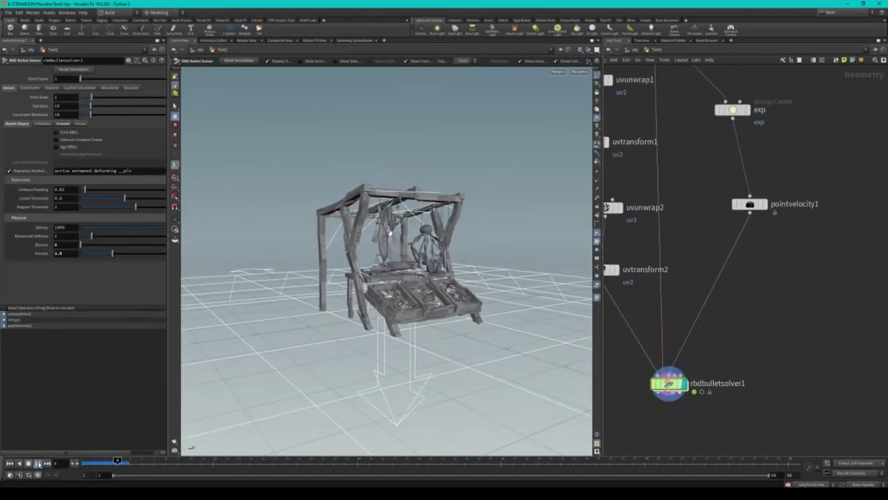
{"action": "left_click", "coordinate": [13, 463]}
{"action": "middle_click_drag", "start_coordinate": [676, 111], "coordinate": [735, 234]}
{"action": "scroll", "coordinate": [734, 234], "scroll_direction": "down", "scroll_amount": 5}
{"action": "scroll", "coordinate": [669, 182], "scroll_direction": "up", "scroll_amount": 3}
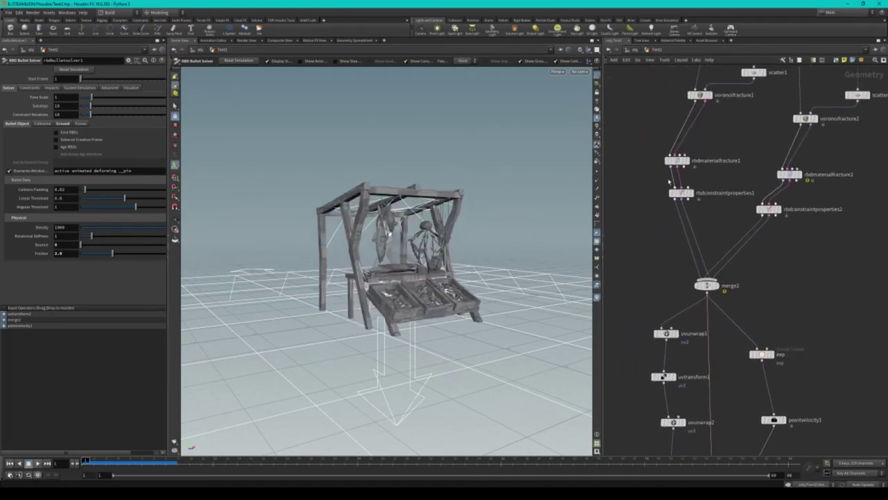
- Review the material fracture, glue constraint and pointvelocity1 explosion settings
{"action": "left_click", "coordinate": [678, 162]}
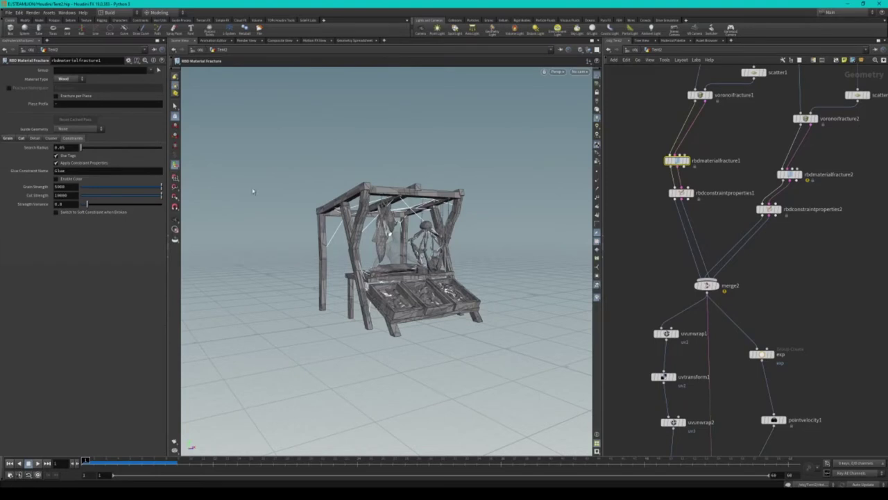
{"action": "left_click", "coordinate": [681, 192]}
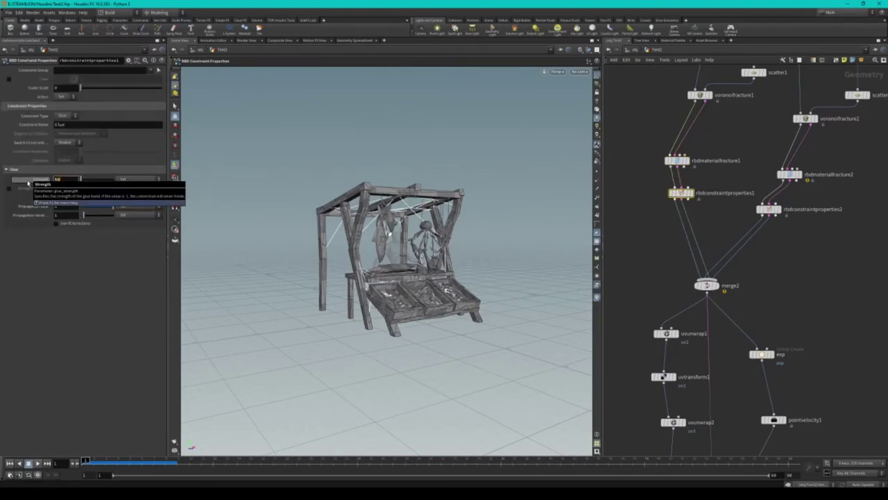
{"action": "scroll", "coordinate": [809, 236], "scroll_direction": "down", "scroll_amount": 5}
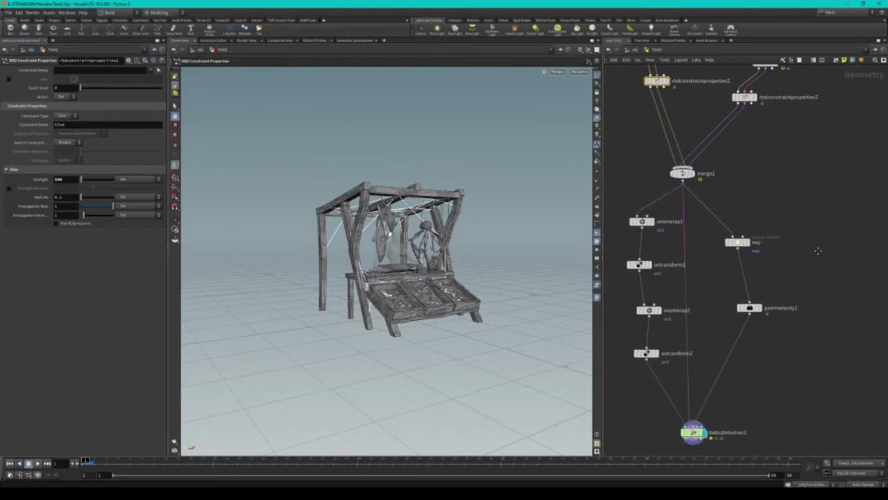
{"action": "left_click", "coordinate": [758, 288]}
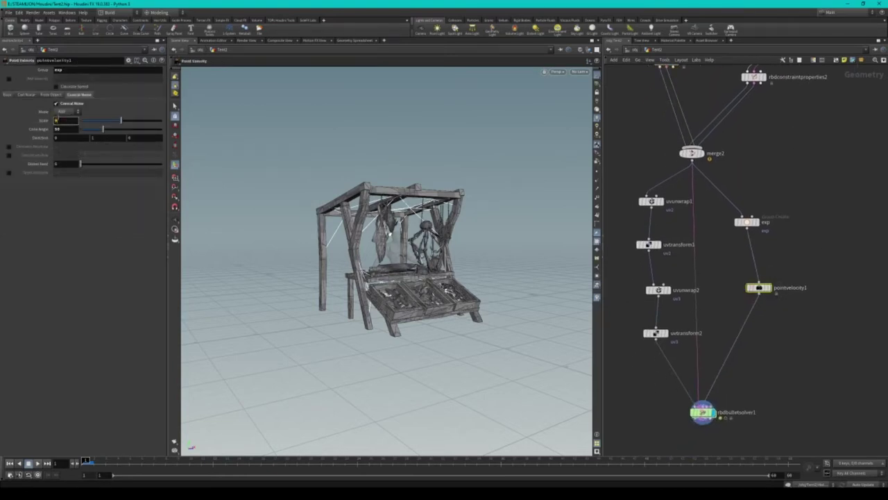
- Replay the rbdbulletsolver1 collapse and reset it to frame 1
{"action": "left_click", "coordinate": [721, 412]}
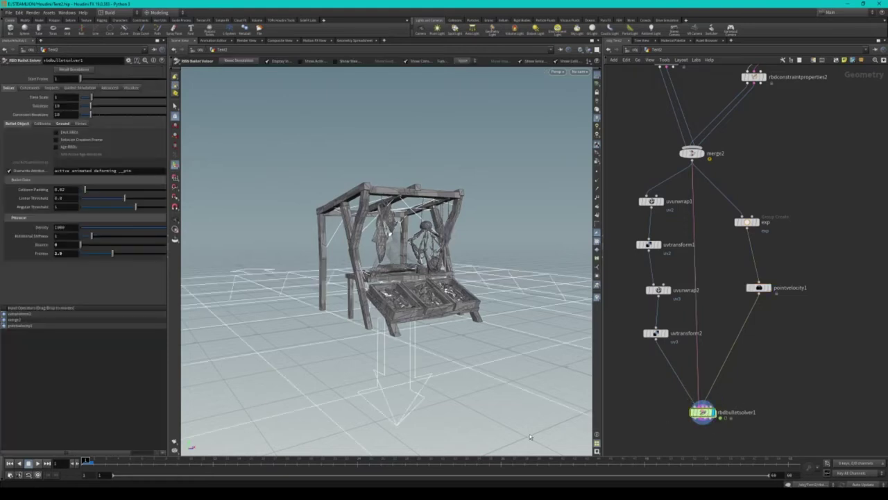
{"action": "left_click", "coordinate": [37, 464]}
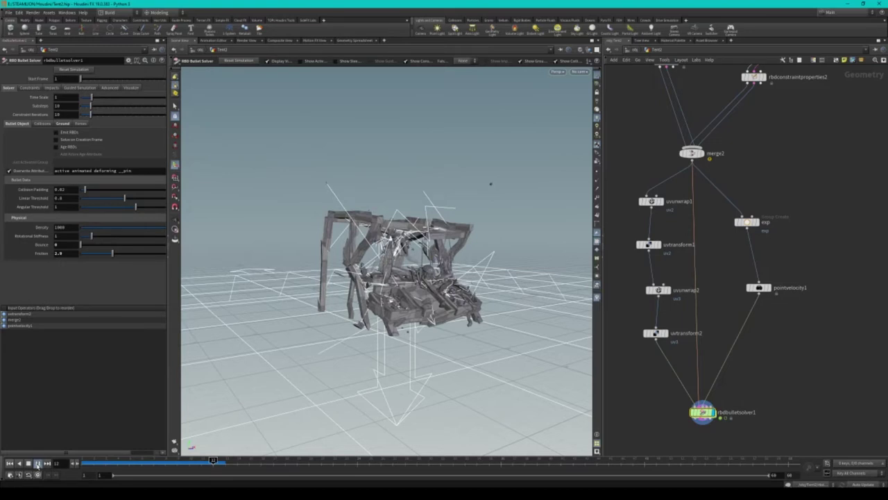
{"action": "left_click", "coordinate": [10, 465]}
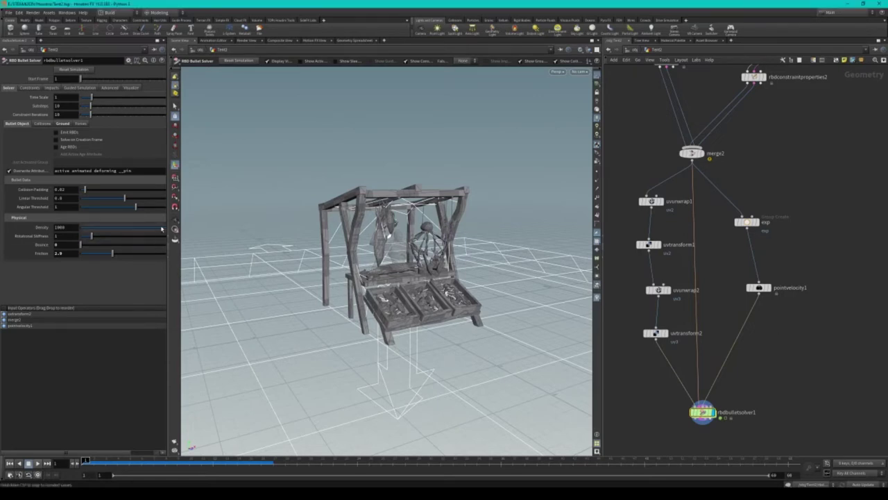
{"action": "key", "text": "Escape"}
{"action": "left_click_drag", "start_coordinate": [308, 234], "coordinate": [388, 266]}
- Select exp and inspect its bounding sphere handle around the stall
{"action": "scroll", "coordinate": [741, 228], "scroll_direction": "up", "scroll_amount": 2}
{"action": "scroll", "coordinate": [742, 228], "scroll_direction": "up", "scroll_amount": 1}
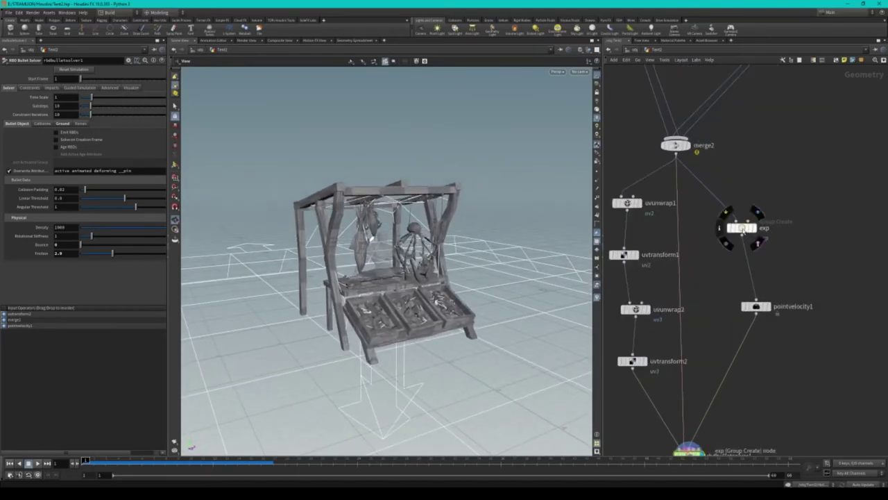
{"action": "left_click", "coordinate": [742, 227]}
{"action": "key", "text": "Return"}
{"action": "mouse_move", "coordinate": [423, 152]}
{"action": "left_mouse_down"}
{"action": "mouse_move", "coordinate": [397, 153]}
{"action": "mouse_move", "coordinate": [507, 152]}
{"action": "mouse_move", "coordinate": [429, 235]}
{"action": "mouse_move", "coordinate": [312, 236]}
{"action": "mouse_move", "coordinate": [285, 162]}
{"action": "left_mouse_up"}
{"action": "key", "text": "Escape"}
{"action": "left_click_drag", "start_coordinate": [467, 173], "coordinate": [385, 195]}
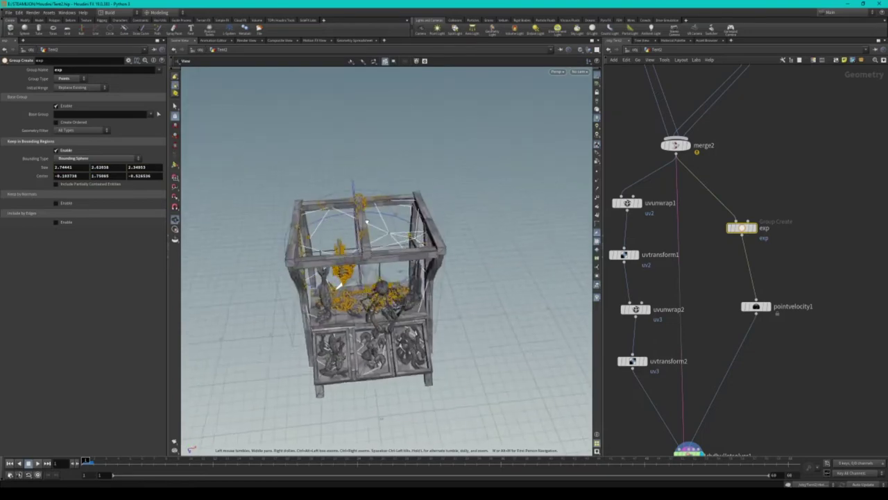
- Display rbdbulletsolver1 and play the simulation to watch the stall blast apart
{"action": "left_click", "coordinate": [700, 451]}
{"action": "middle_click_drag", "start_coordinate": [722, 417], "coordinate": [716, 316]}
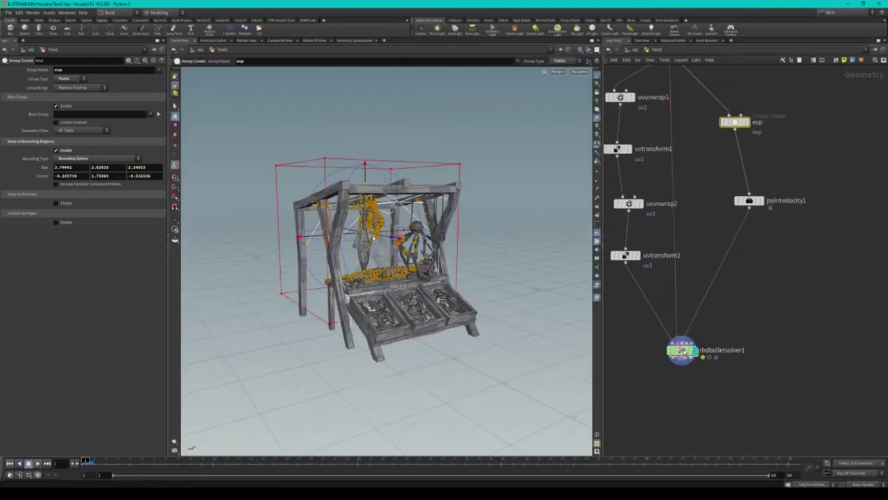
{"action": "left_click", "coordinate": [681, 349]}
{"action": "left_click", "coordinate": [39, 464]}
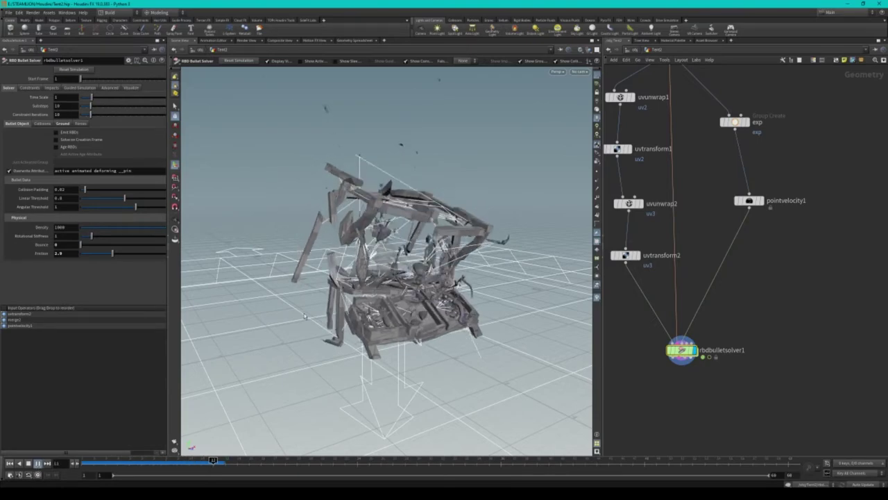
- Orbit to a more frontal view and scrub the timeline back to the stall's less collapsed frames
{"action": "key", "text": "Escape"}
{"action": "mouse_move", "coordinate": [361, 208]}
{"action": "left_mouse_down"}
{"action": "mouse_move", "coordinate": [344, 112]}
{"action": "mouse_move", "coordinate": [352, 113]}
{"action": "left_mouse_up"}
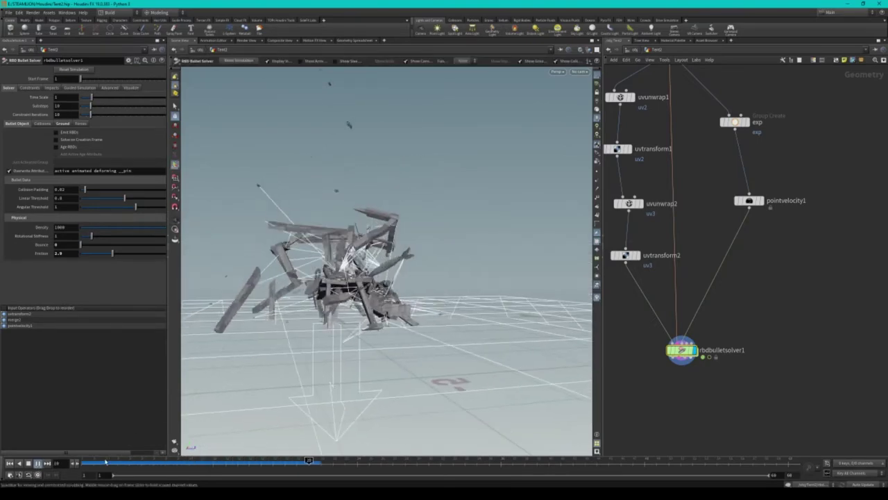
{"action": "left_click_drag", "start_coordinate": [233, 462], "coordinate": [201, 460]}
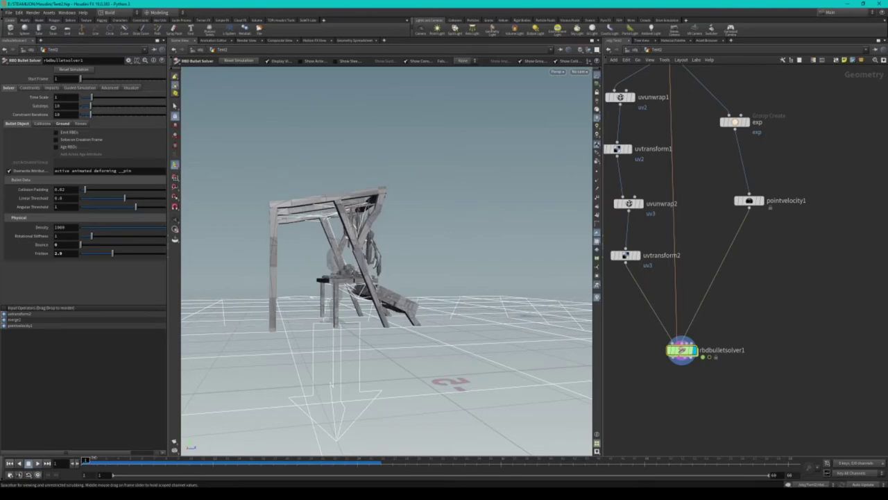
{"action": "left_click_drag", "start_coordinate": [201, 460], "coordinate": [85, 459]}
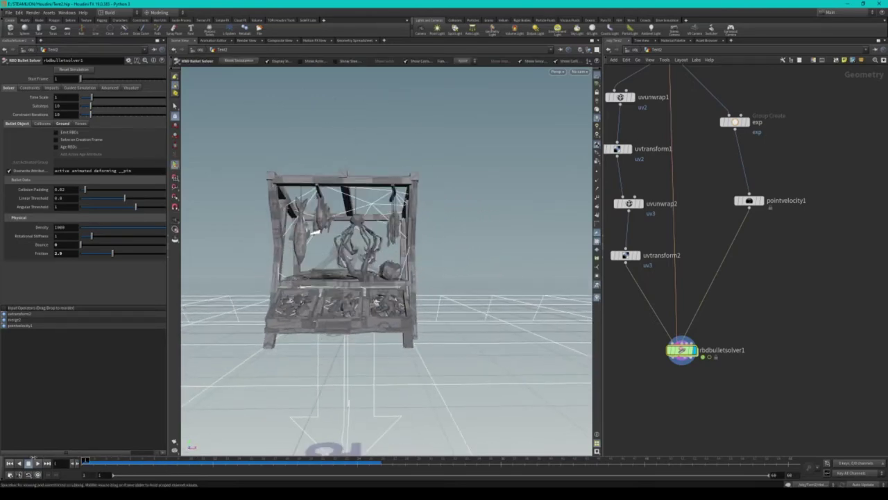
- Select rbdconstraintproperties1 to show its Glue settings with strength 200, viewing the stall from front-left
{"action": "middle_click_drag", "start_coordinate": [765, 281], "coordinate": [770, 444]}
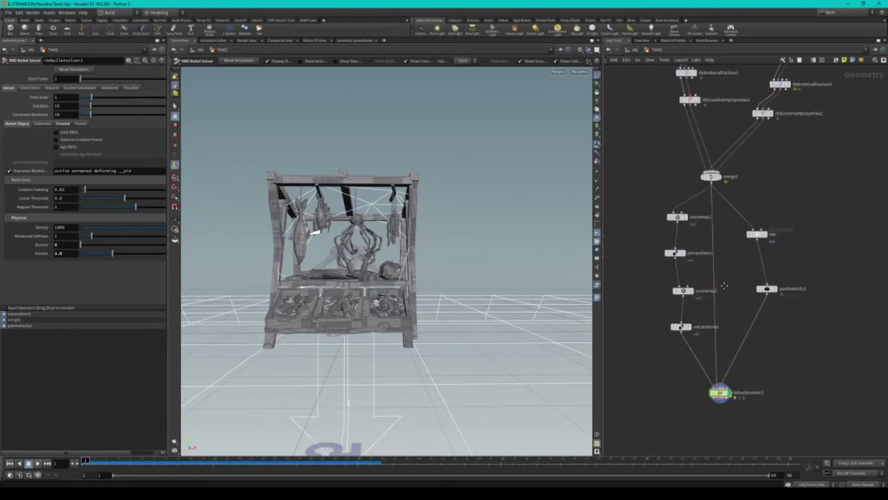
{"action": "middle_click_drag", "start_coordinate": [666, 174], "coordinate": [687, 292]}
{"action": "left_click", "coordinate": [674, 240]}
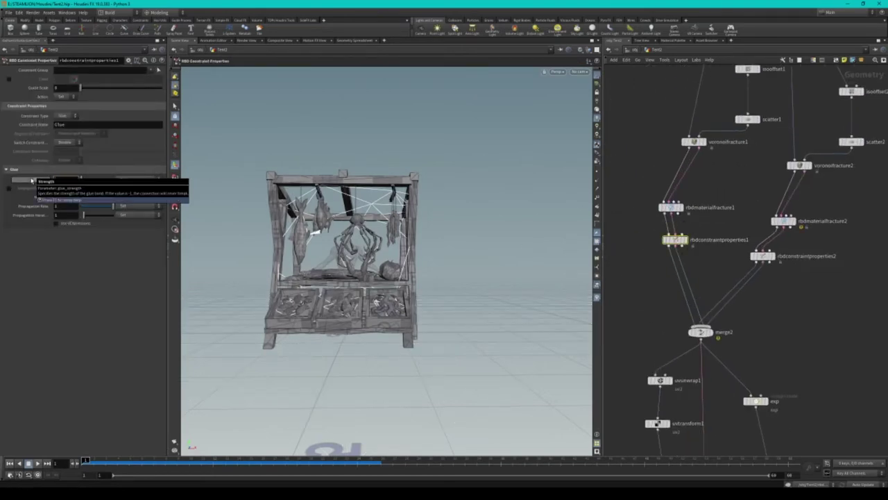
{"action": "left_click_drag", "start_coordinate": [430, 248], "coordinate": [527, 277]}
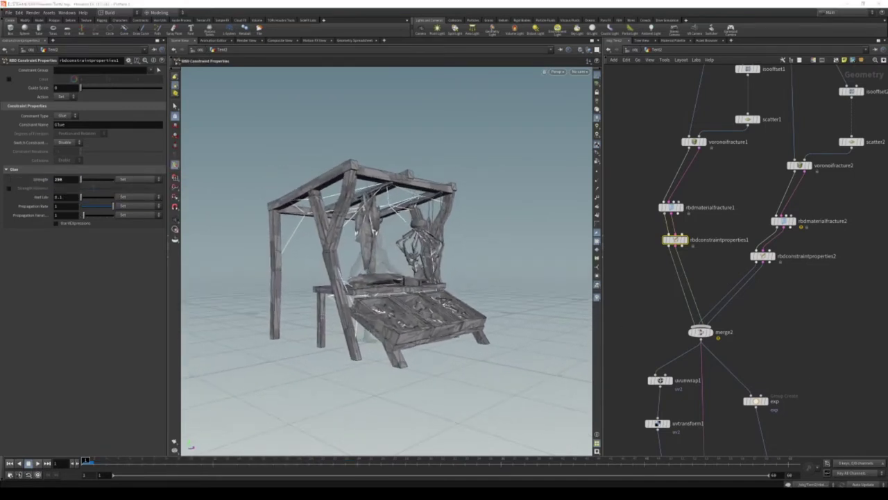
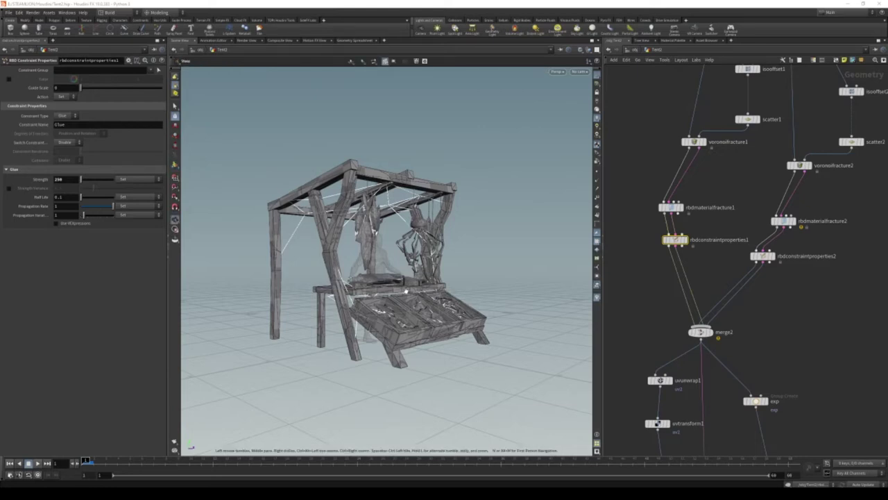
- Set the glue strength on rbdconstraintproperties1 to 150
{"action": "left_click_drag", "start_coordinate": [406, 290], "coordinate": [375, 295]}
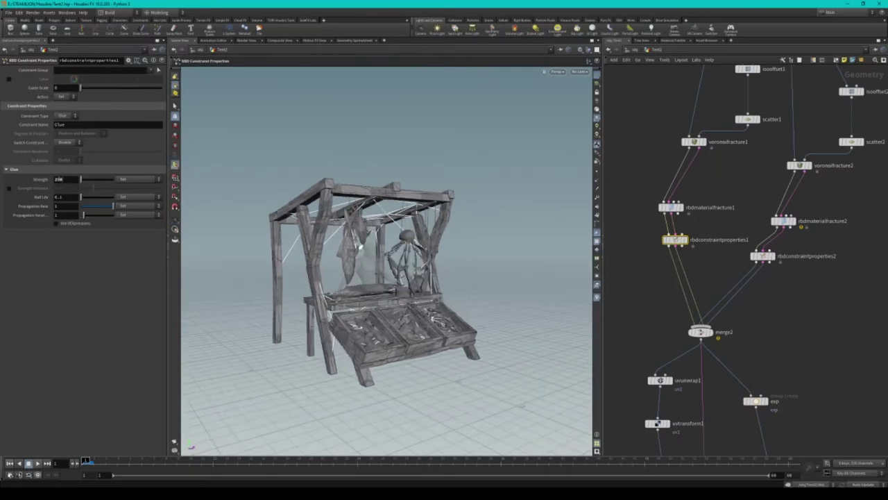
{"action": "type", "text": "150"}
{"action": "key", "text": "Return"}
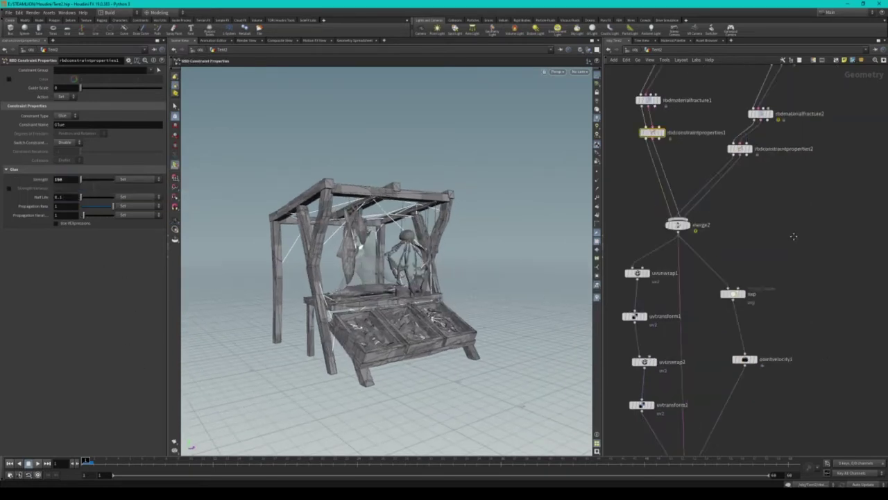
- Preview the Bullet destruction sim on rbdbulletsolver1, then rewind it to frame 1
{"action": "left_click", "coordinate": [682, 379]}
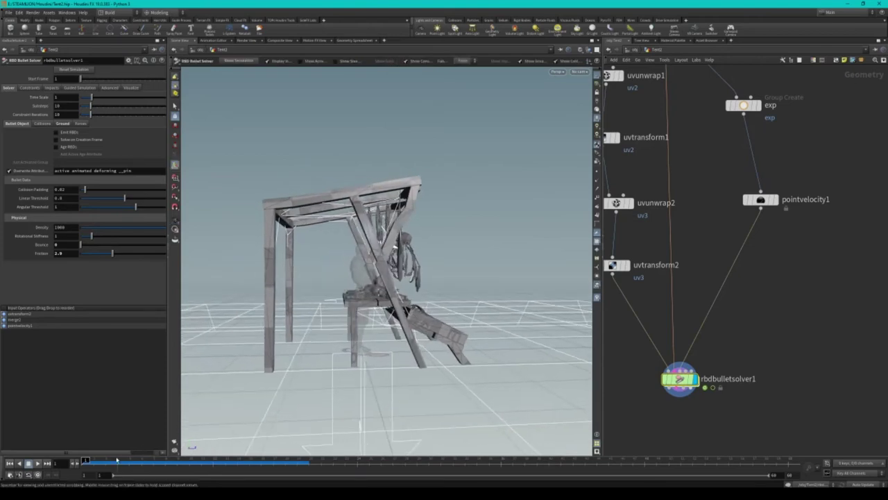
{"action": "left_click_drag", "start_coordinate": [310, 464], "coordinate": [84, 460]}
{"action": "scroll", "coordinate": [744, 276], "scroll_direction": "up", "scroll_amount": 3}
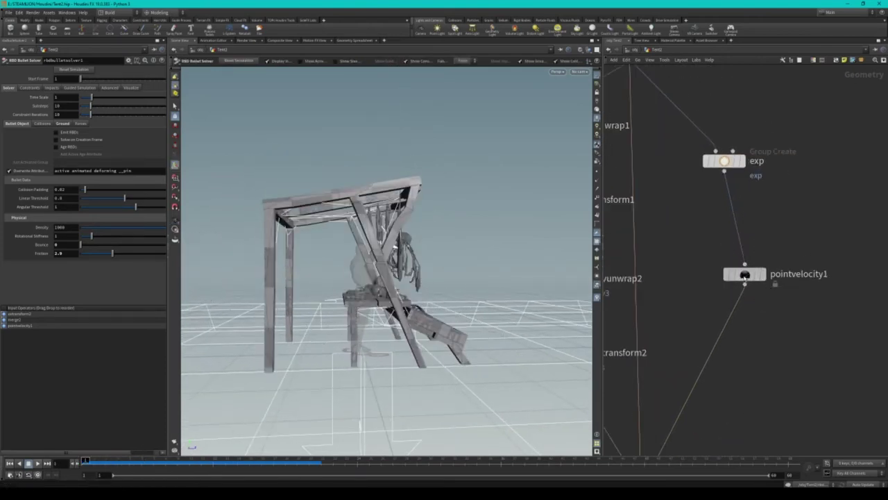
{"action": "left_click", "coordinate": [744, 275]}
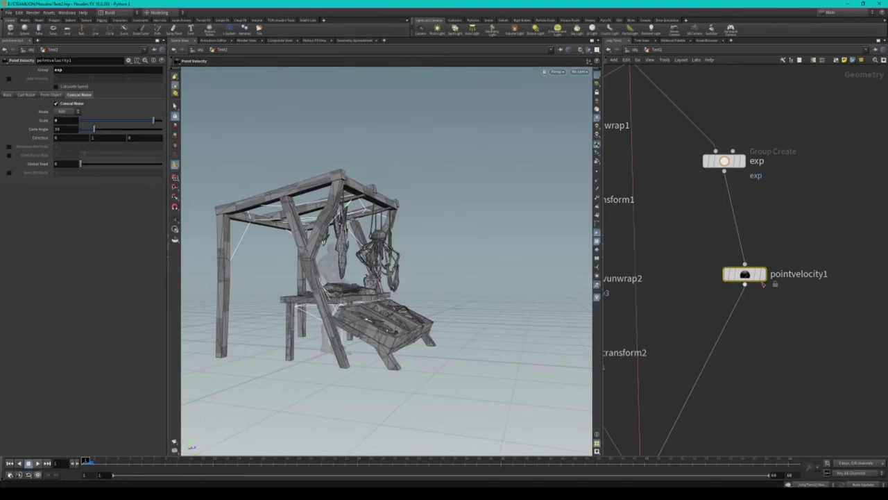
{"action": "scroll", "coordinate": [725, 326], "scroll_direction": "down", "scroll_amount": 3}
{"action": "scroll", "coordinate": [717, 302], "scroll_direction": "up", "scroll_amount": 3}
{"action": "left_click", "coordinate": [717, 298]}
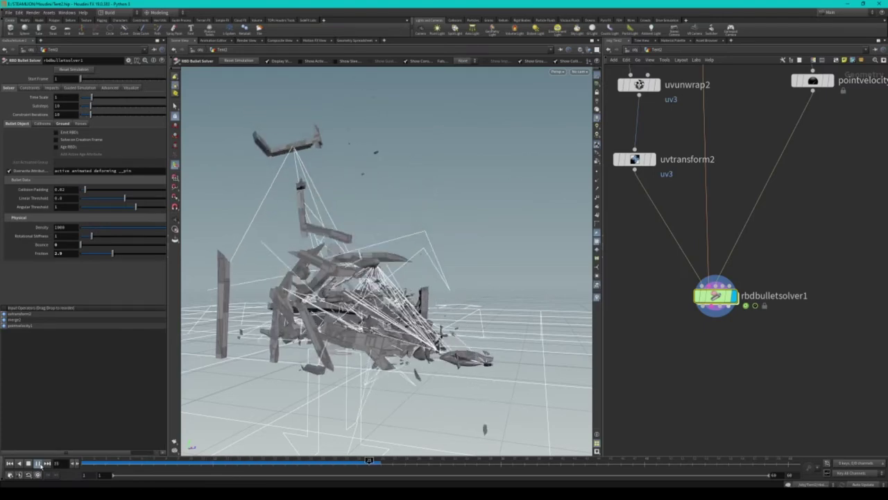
{"action": "left_click", "coordinate": [37, 463]}
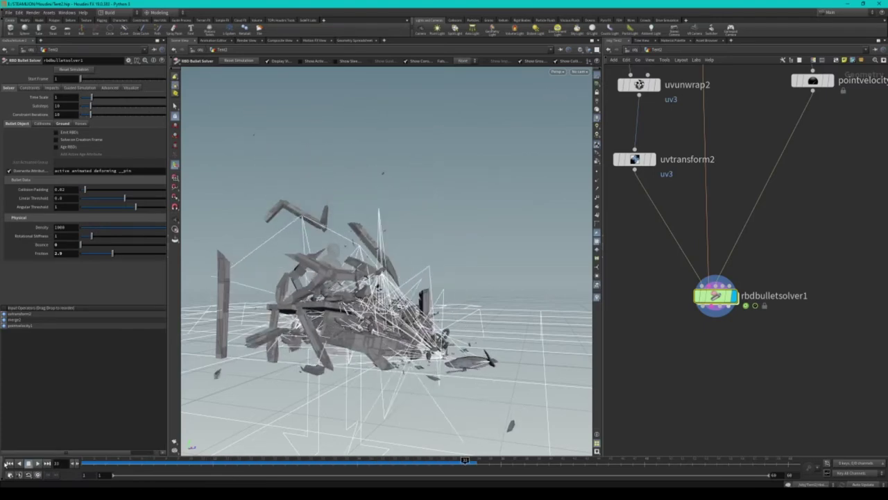
{"action": "left_click", "coordinate": [9, 463]}
{"action": "key", "text": "h"}
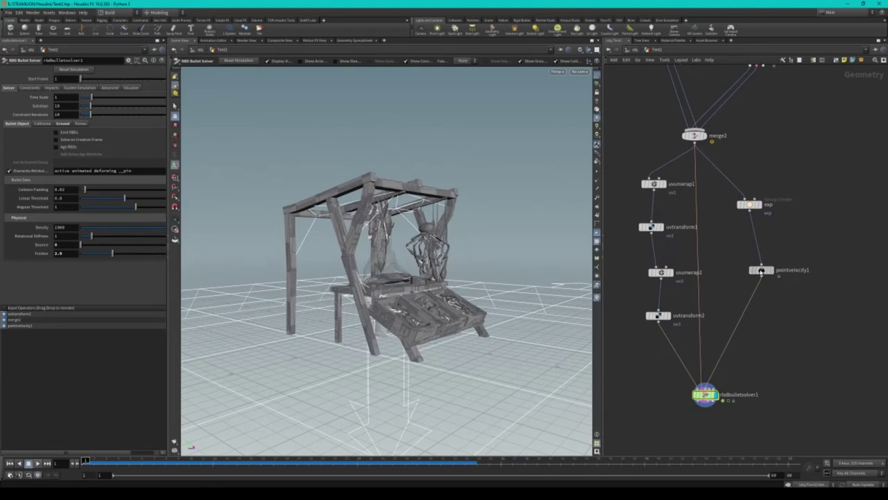
- Set pointvelocity1's velocity scale to 16
{"action": "left_click", "coordinate": [761, 269]}
{"action": "type", "text": "6"}
{"action": "key", "text": "Return"}
- Replay the stall's destruction on rbdbulletsolver1 with the new settings, ending at frame 1
{"action": "scroll", "coordinate": [676, 361], "scroll_direction": "up", "scroll_amount": 3}
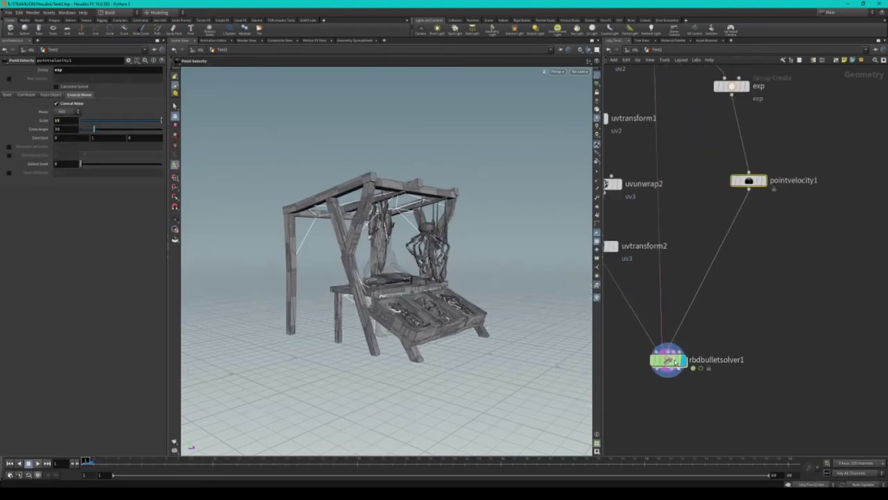
{"action": "left_click", "coordinate": [672, 360]}
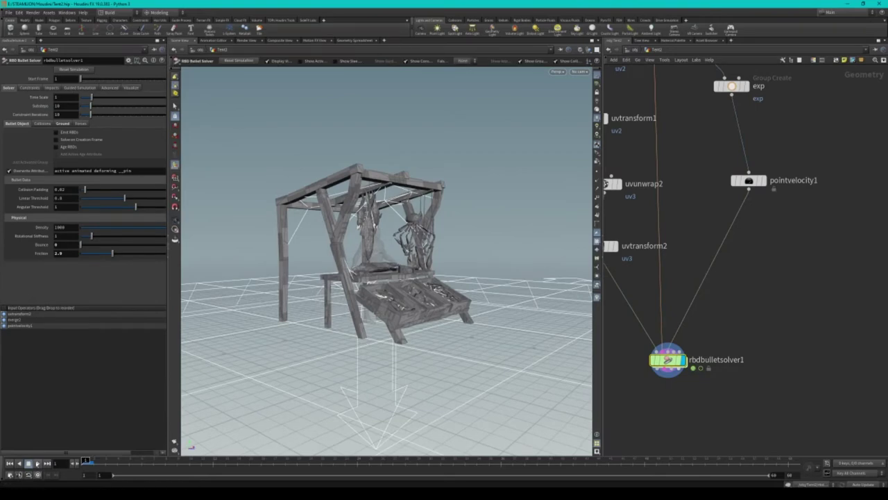
{"action": "left_click", "coordinate": [46, 462]}
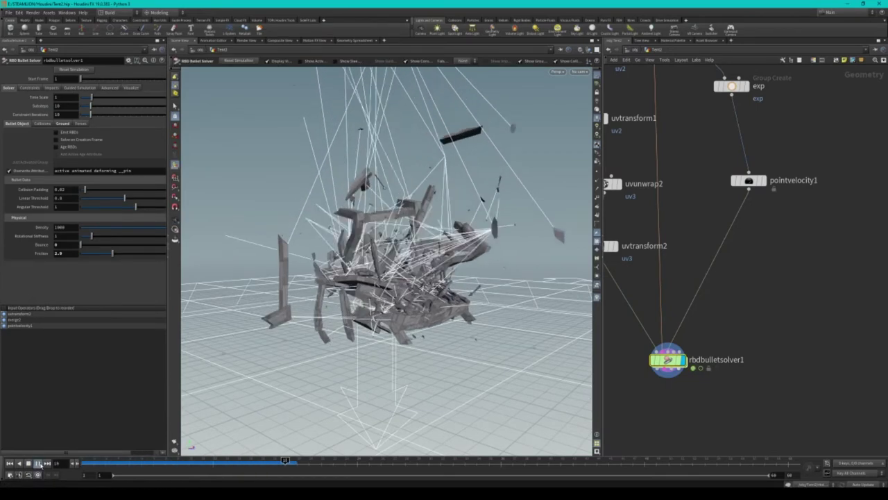
{"action": "key", "text": "ctrl+Up"}
{"action": "left_click_drag", "start_coordinate": [360, 278], "coordinate": [412, 272]}
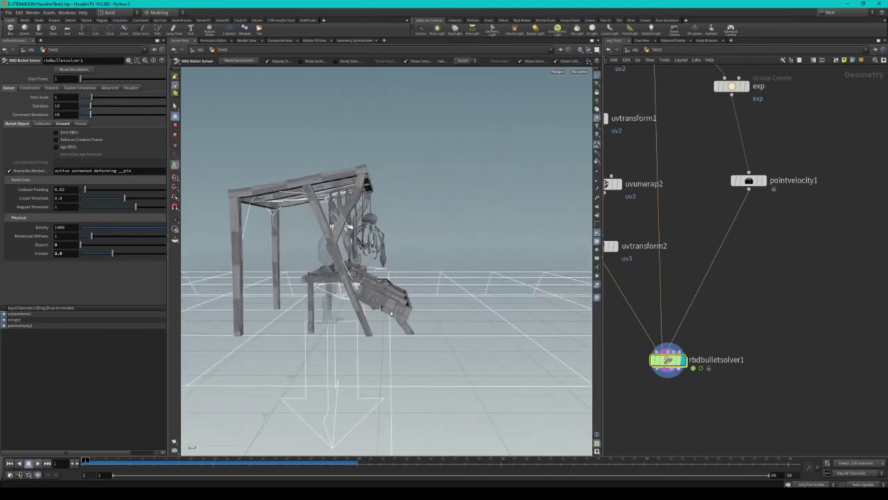
{"action": "key", "text": "Return"}
{"action": "scroll", "coordinate": [756, 276], "scroll_direction": "down", "scroll_amount": 5}
{"action": "scroll", "coordinate": [756, 276], "scroll_direction": "up", "scroll_amount": 2}
{"action": "scroll", "coordinate": [756, 275], "scroll_direction": "up", "scroll_amount": 1}
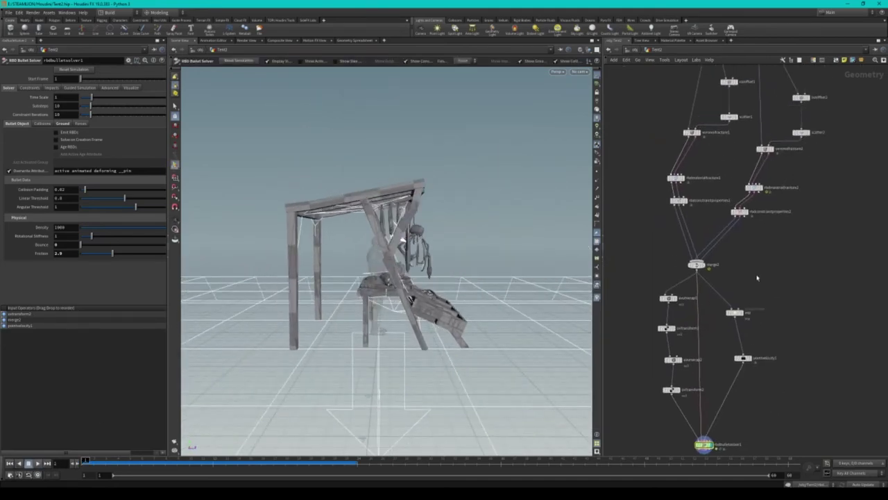
{"action": "scroll", "coordinate": [747, 271], "scroll_direction": "up", "scroll_amount": 2}
- Shift the exp group's bounding sphere right and down toward the crates
{"action": "scroll", "coordinate": [748, 270], "scroll_direction": "up", "scroll_amount": 3}
{"action": "left_click", "coordinate": [738, 269]}
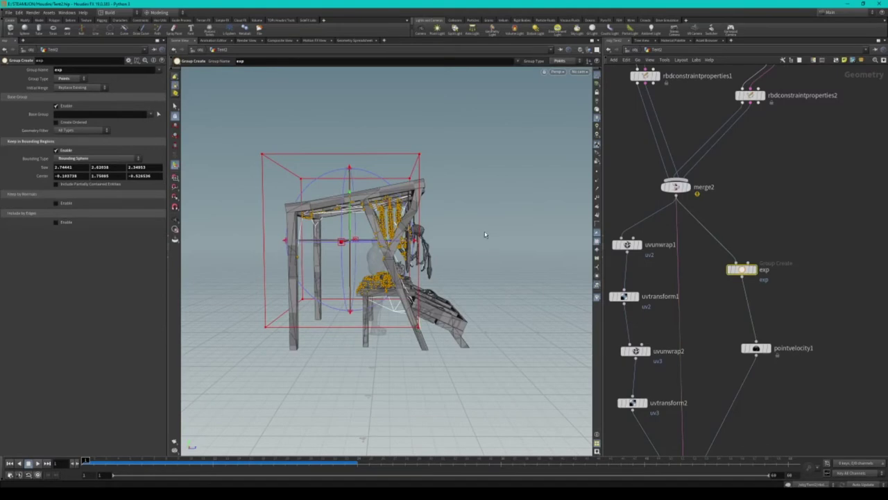
{"action": "middle_click_drag", "start_coordinate": [485, 235], "coordinate": [555, 301]}
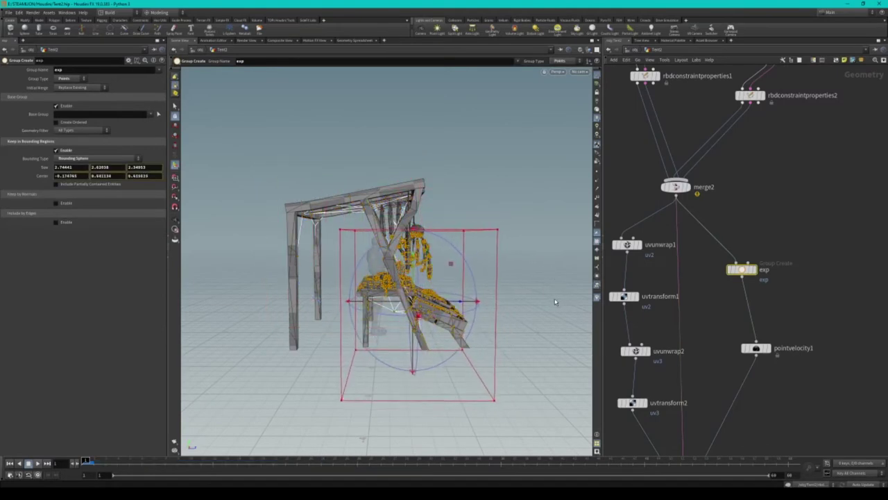
{"action": "left_click_drag", "start_coordinate": [555, 302], "coordinate": [526, 281], "text": "alt"}
{"action": "mouse_move", "coordinate": [526, 281]}
{"action": "middle_mouse_down"}
{"action": "mouse_move", "coordinate": [541, 282]}
{"action": "mouse_move", "coordinate": [546, 307]}
{"action": "middle_mouse_up"}
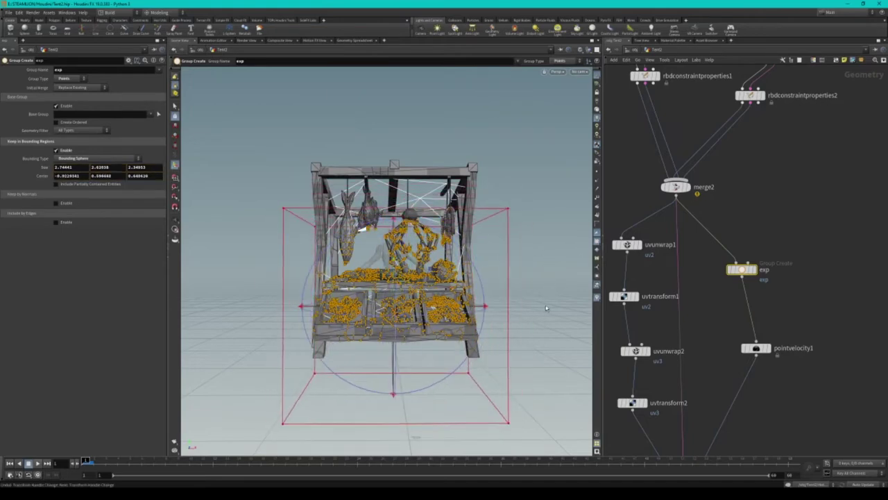
{"action": "left_click_drag", "start_coordinate": [546, 307], "coordinate": [590, 305], "text": "alt"}
{"action": "scroll", "coordinate": [666, 305], "scroll_direction": "down", "scroll_amount": 3}
{"action": "scroll", "coordinate": [670, 309], "scroll_direction": "up", "scroll_amount": 3}
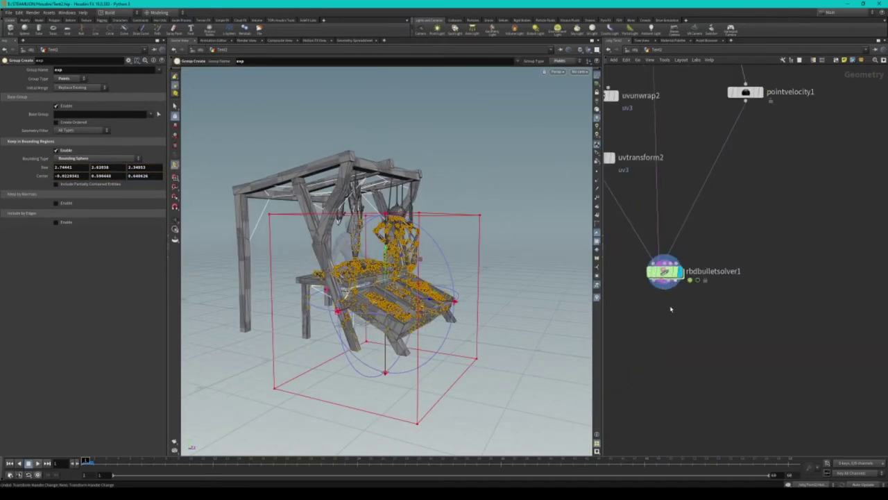
- Play the Bullet sim on rbdbulletsolver1 from frame 1 to check the breakup
{"action": "left_click", "coordinate": [662, 272]}
{"action": "left_click", "coordinate": [37, 463]}
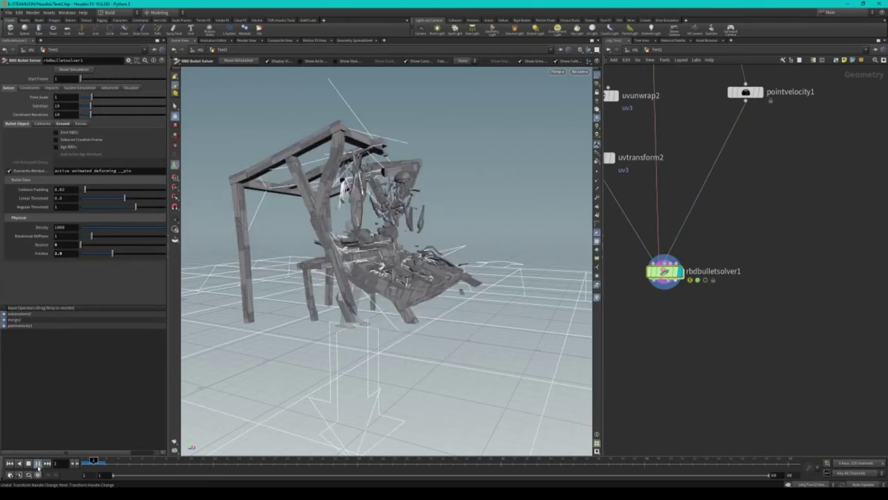
{"action": "left_click", "coordinate": [745, 92]}
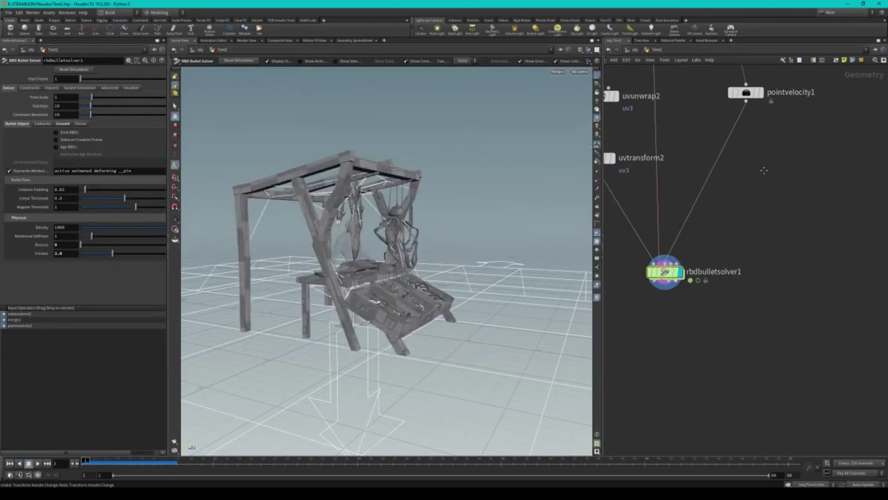
{"action": "left_click_drag", "start_coordinate": [709, 62], "coordinate": [703, 168]}
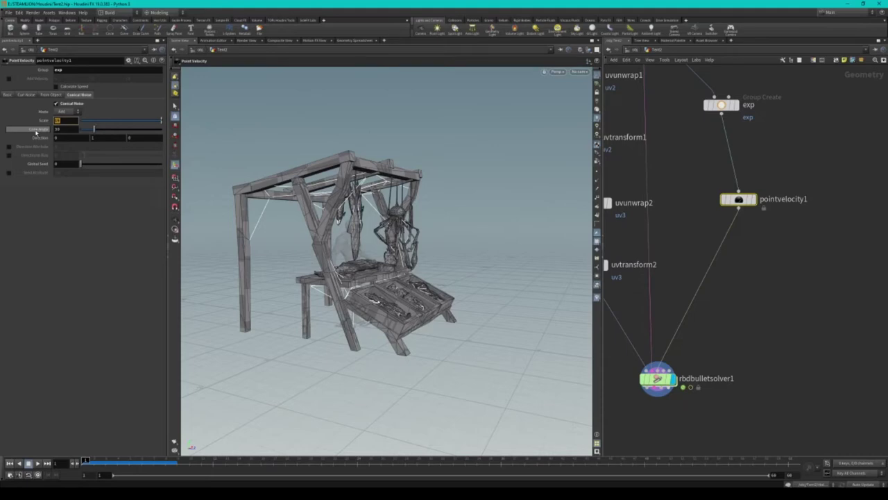
{"action": "left_click", "coordinate": [37, 464]}
{"action": "left_click", "coordinate": [15, 464]}
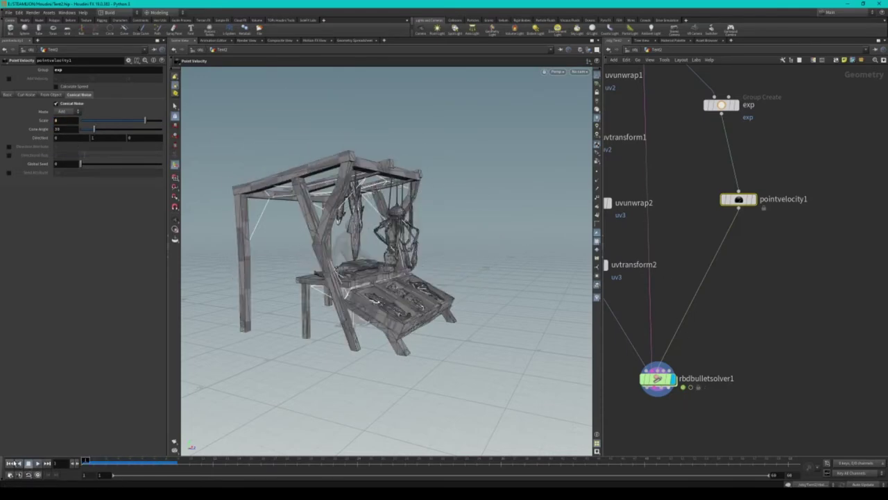
{"action": "left_click", "coordinate": [656, 380]}
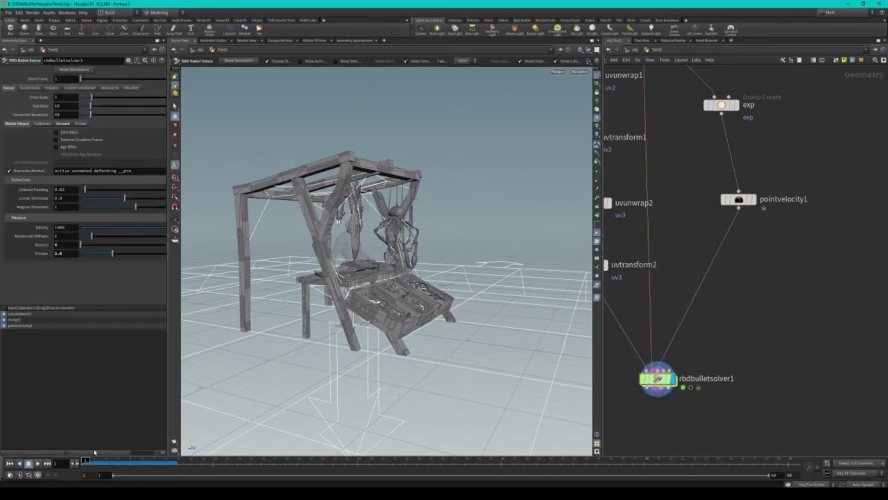
{"action": "mouse_move", "coordinate": [106, 460]}
{"action": "left_mouse_down"}
{"action": "mouse_move", "coordinate": [144, 460]}
{"action": "mouse_move", "coordinate": [84, 449]}
{"action": "left_mouse_up"}
{"action": "key", "text": "h"}
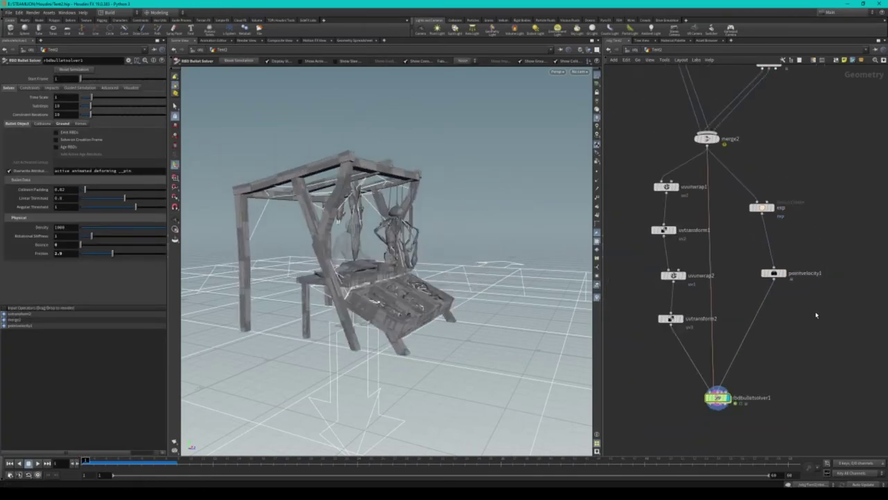
- Shrink the exp bounding region around the crates and recheck an earlier sim frame
{"action": "left_click", "coordinate": [763, 208]}
{"action": "key", "text": "5"}
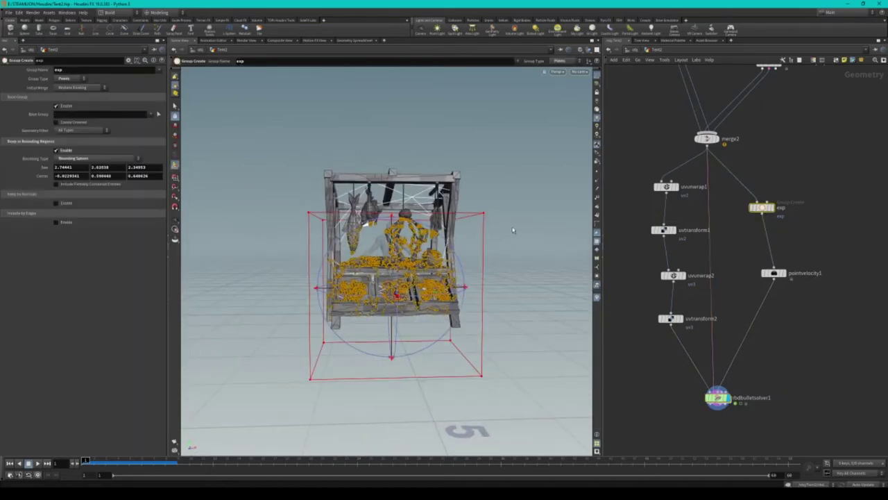
{"action": "mouse_move", "coordinate": [480, 218]}
{"action": "left_mouse_down", "text": "shift"}
{"action": "mouse_move", "coordinate": [446, 257]}
{"action": "mouse_move", "coordinate": [548, 264]}
{"action": "left_mouse_up", "text": "shift"}
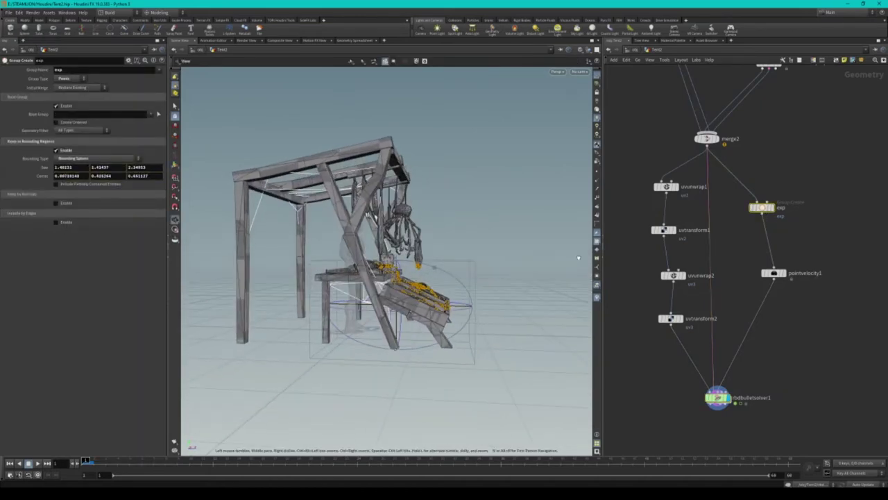
{"action": "left_click", "coordinate": [718, 397]}
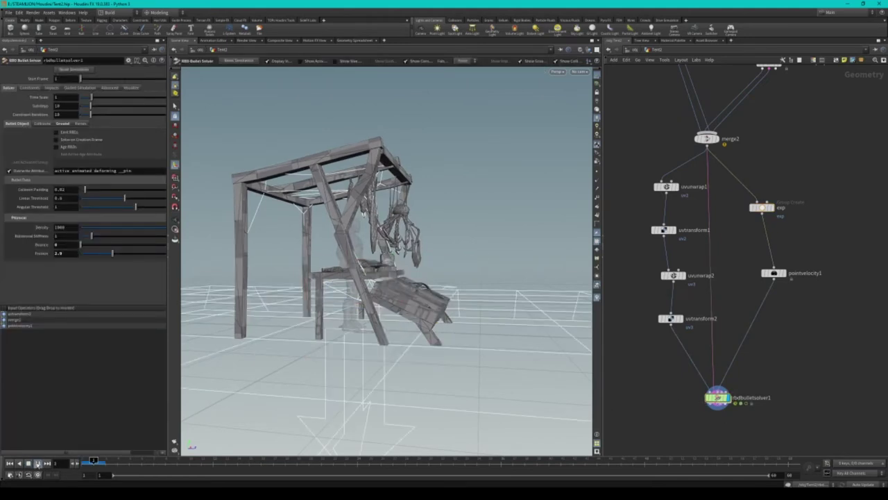
{"action": "left_click_drag", "start_coordinate": [213, 460], "coordinate": [85, 459]}
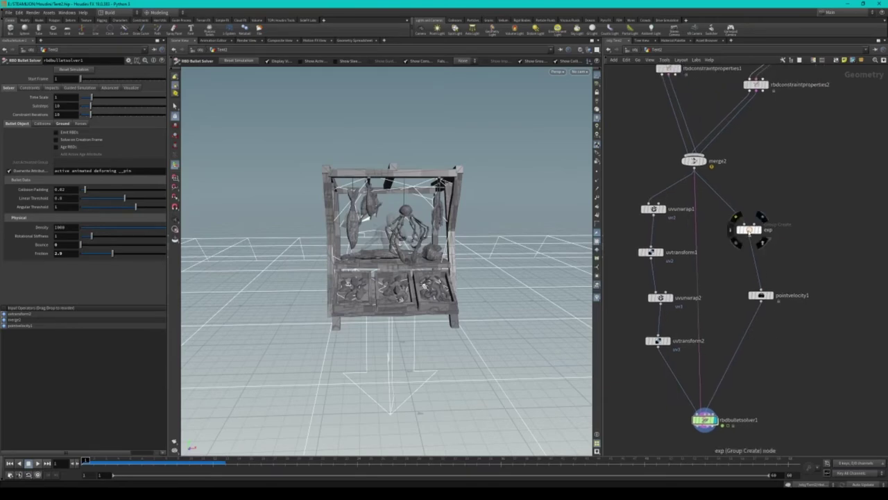
- Reposition the exp bounding sphere over the crates, raise its top slightly, and view the sim
{"action": "left_click", "coordinate": [747, 230]}
{"action": "mouse_move", "coordinate": [389, 278]}
{"action": "left_mouse_down", "text": "alt"}
{"action": "mouse_move", "coordinate": [486, 280]}
{"action": "mouse_move", "coordinate": [498, 308]}
{"action": "left_mouse_up", "text": "alt"}
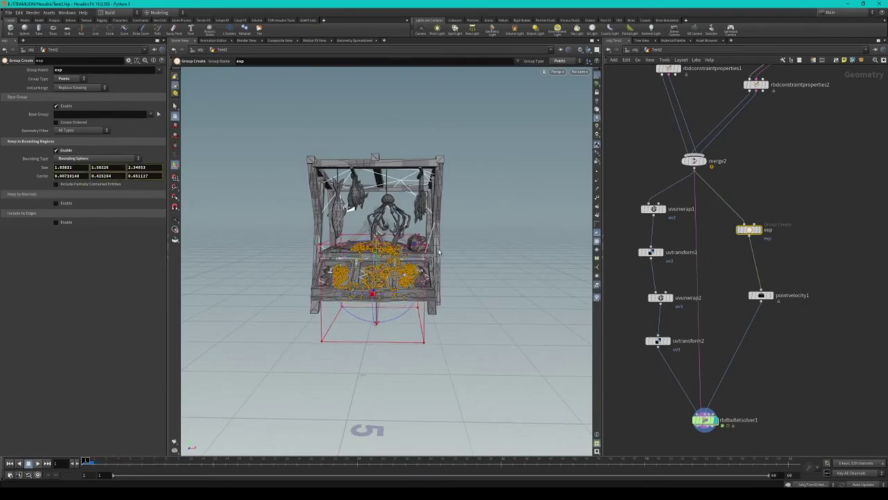
{"action": "left_click_drag", "start_coordinate": [444, 252], "coordinate": [505, 307], "text": "alt"}
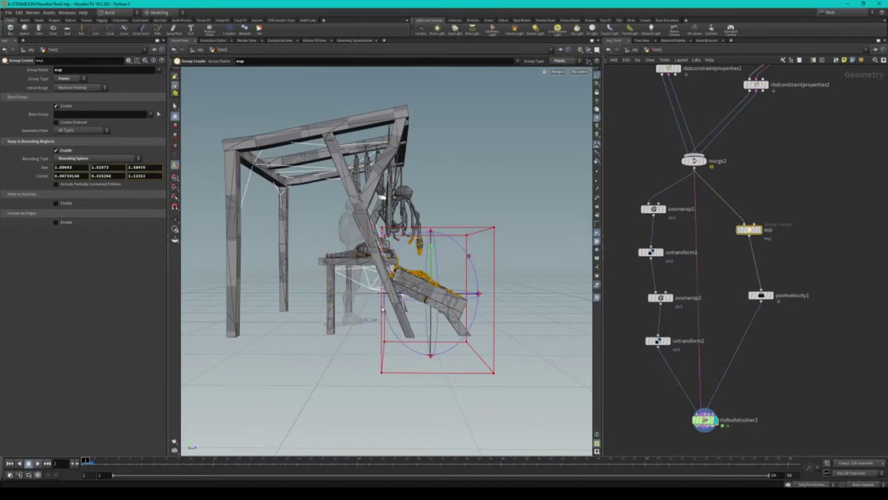
{"action": "middle_click_drag", "start_coordinate": [558, 296], "coordinate": [532, 297]}
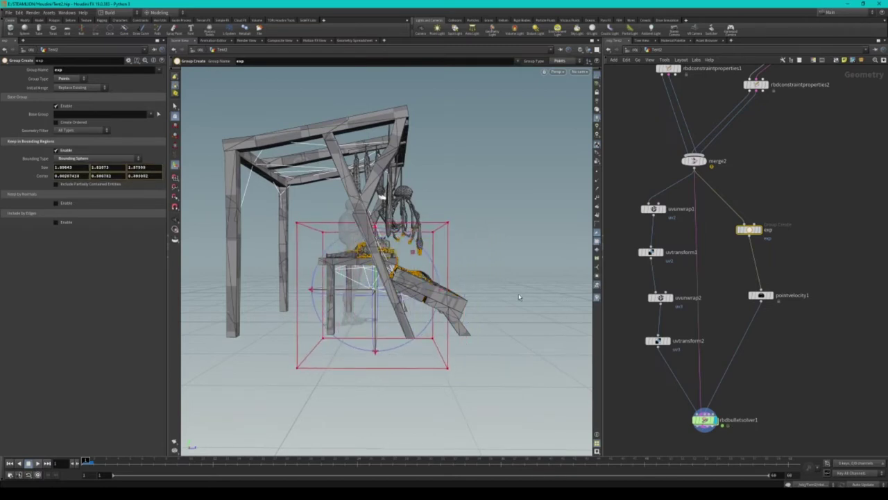
{"action": "middle_click_drag", "start_coordinate": [461, 296], "coordinate": [506, 294]}
{"action": "mouse_move", "coordinate": [506, 294]}
{"action": "left_mouse_down", "text": "alt"}
{"action": "mouse_move", "coordinate": [501, 284]}
{"action": "mouse_move", "coordinate": [451, 295]}
{"action": "left_mouse_up", "text": "alt"}
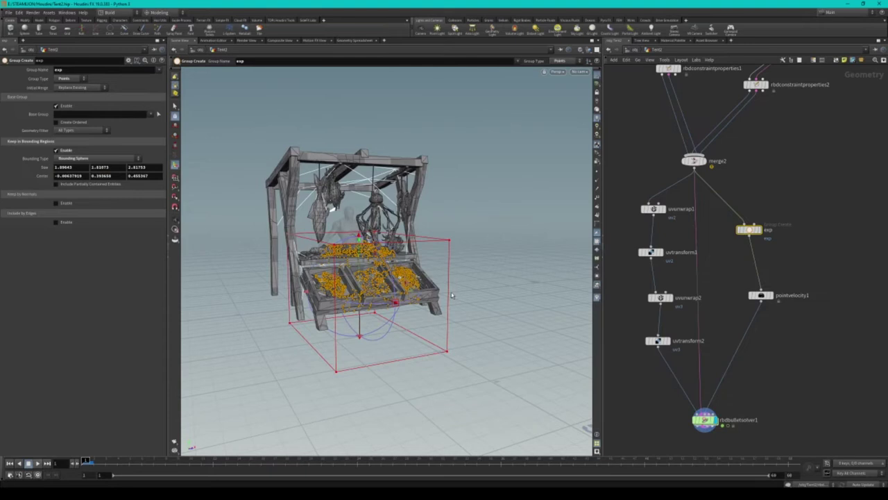
{"action": "mouse_move", "coordinate": [350, 235]}
{"action": "left_mouse_down"}
{"action": "mouse_move", "coordinate": [364, 229]}
{"action": "mouse_move", "coordinate": [461, 308]}
{"action": "left_mouse_up"}
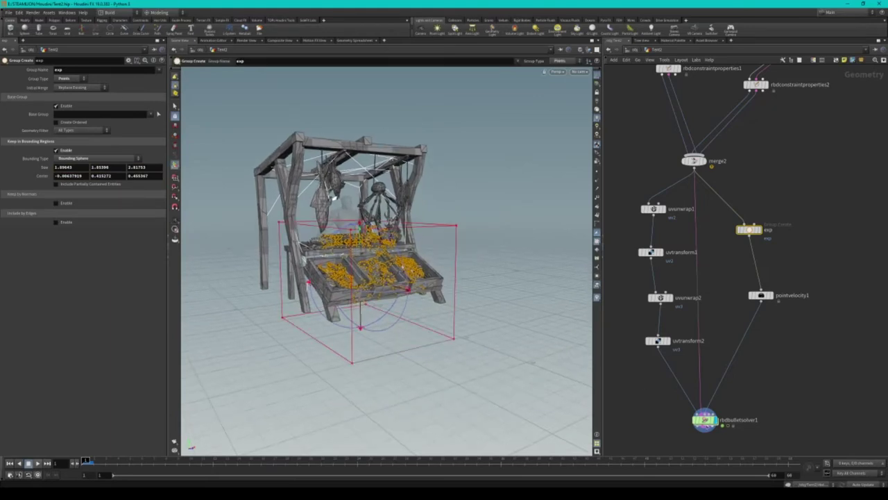
{"action": "left_click", "coordinate": [704, 419]}
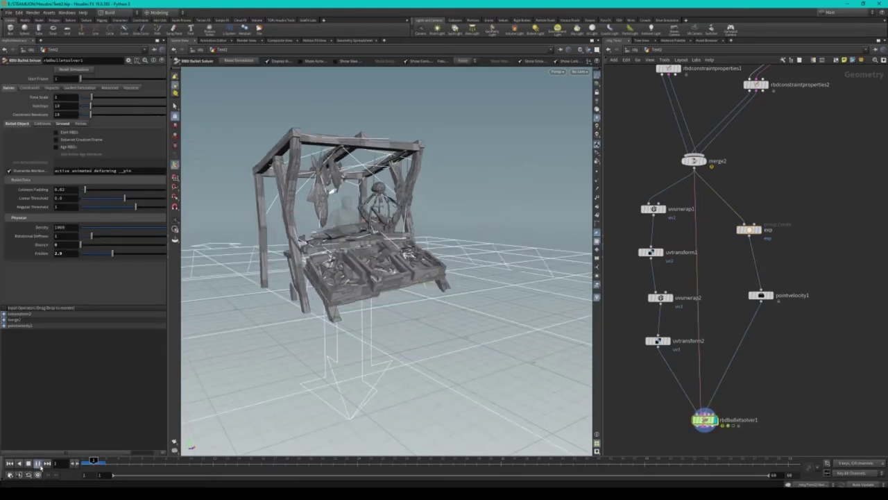
- Play the destruction from frame 1 and inspect the scatter1 node's settings
{"action": "left_click", "coordinate": [38, 463]}
{"action": "mouse_move", "coordinate": [291, 347]}
{"action": "left_mouse_down", "text": "alt"}
{"action": "mouse_move", "coordinate": [328, 345]}
{"action": "mouse_move", "coordinate": [331, 333]}
{"action": "left_mouse_up", "text": "alt"}
{"action": "middle_click_drag", "start_coordinate": [747, 138], "coordinate": [747, 362]}
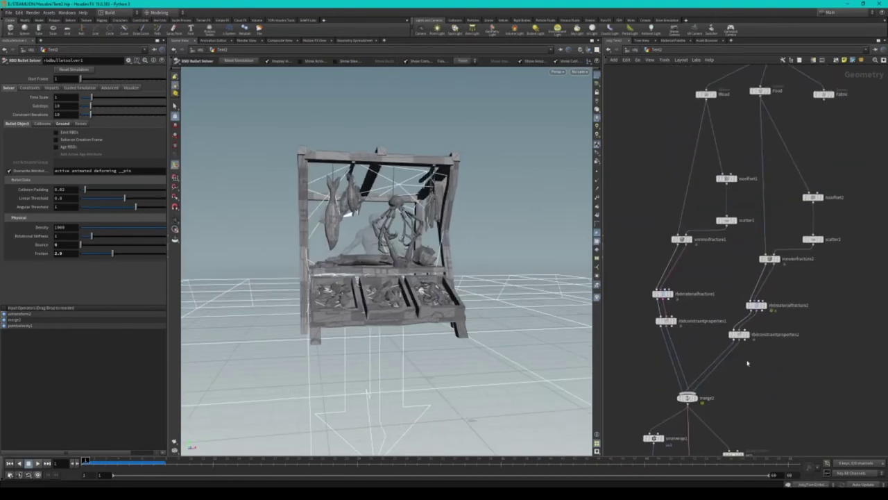
{"action": "scroll", "coordinate": [722, 276], "scroll_direction": "up", "scroll_amount": 3}
{"action": "left_click", "coordinate": [722, 276]}
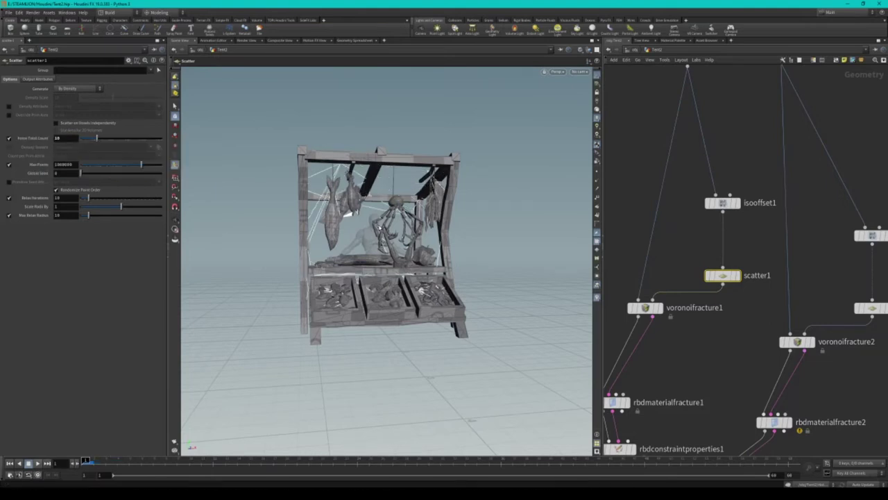
{"action": "key", "text": "h"}
{"action": "scroll", "coordinate": [694, 430], "scroll_direction": "up", "scroll_amount": 3}
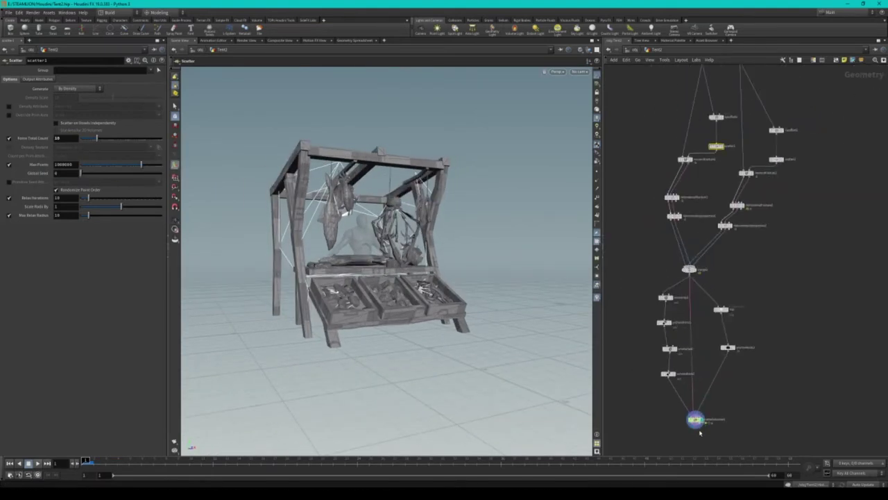
{"action": "left_click", "coordinate": [692, 408]}
- Replay and scrub the stall breaking apart back to frame 1, then ready a Merge after exp
{"action": "left_click", "coordinate": [36, 466]}
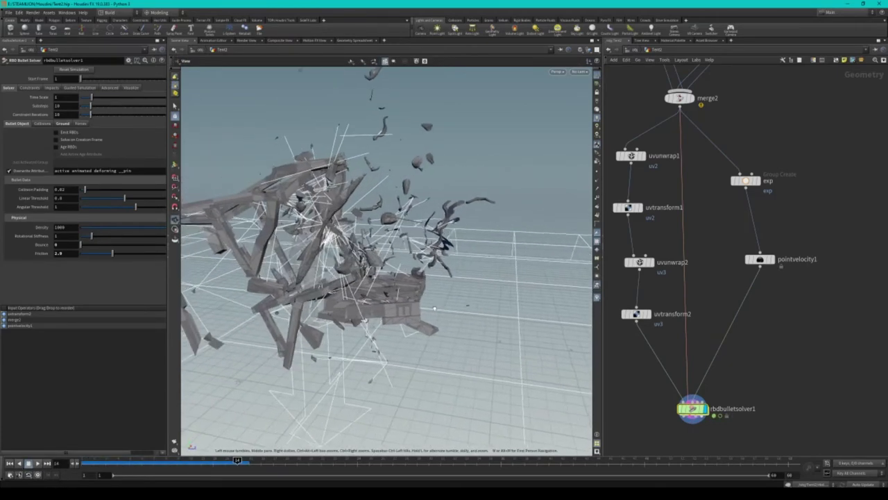
{"action": "left_click", "coordinate": [85, 461]}
{"action": "left_click_drag", "start_coordinate": [86, 461], "coordinate": [177, 460]}
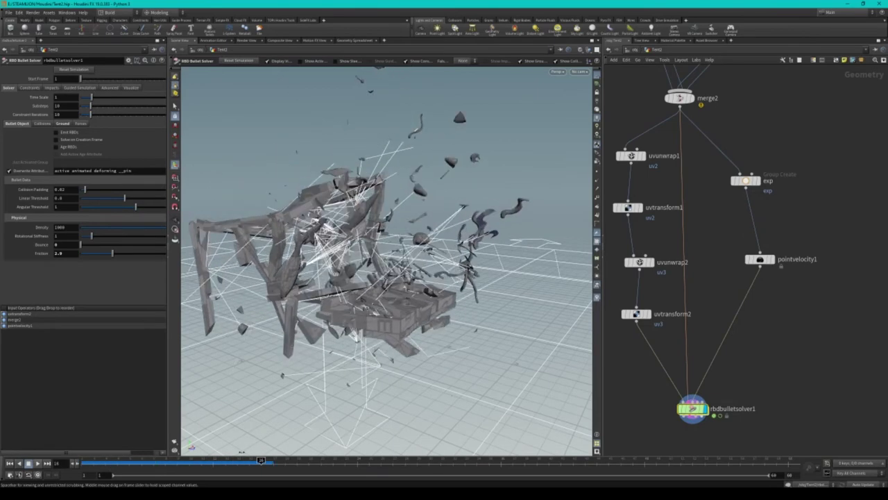
{"action": "left_click_drag", "start_coordinate": [177, 460], "coordinate": [85, 461]}
{"action": "middle_click_drag", "start_coordinate": [822, 245], "coordinate": [787, 261]}
{"action": "scroll", "coordinate": [694, 235], "scroll_direction": "down", "scroll_amount": 2}
{"action": "left_click", "coordinate": [709, 204]}
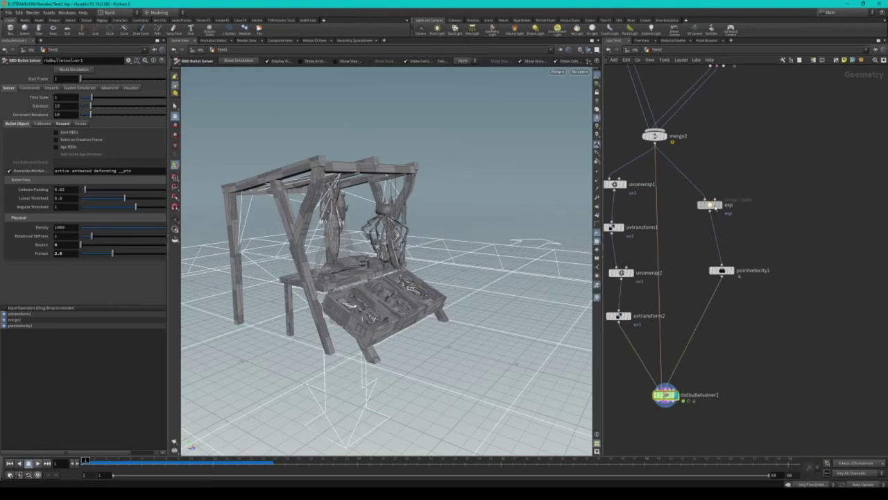
{"action": "key", "text": "Tab"}
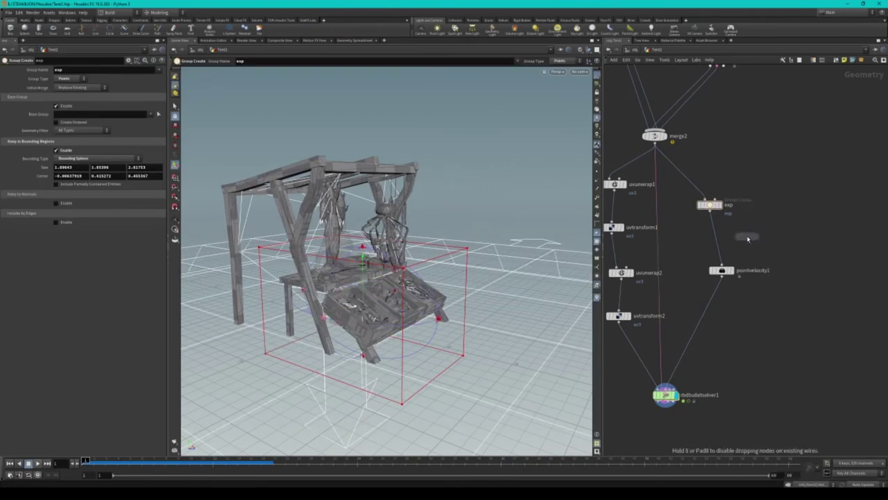
- Place merge1 below exp and duplicate exp as a second group, exp1
{"action": "left_click", "coordinate": [823, 179]}
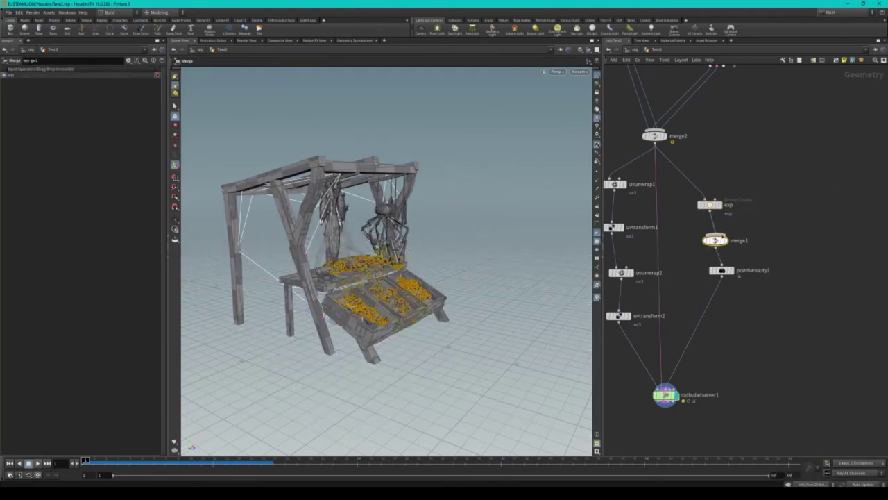
{"action": "left_click_drag", "start_coordinate": [709, 205], "coordinate": [760, 206], "text": "alt"}
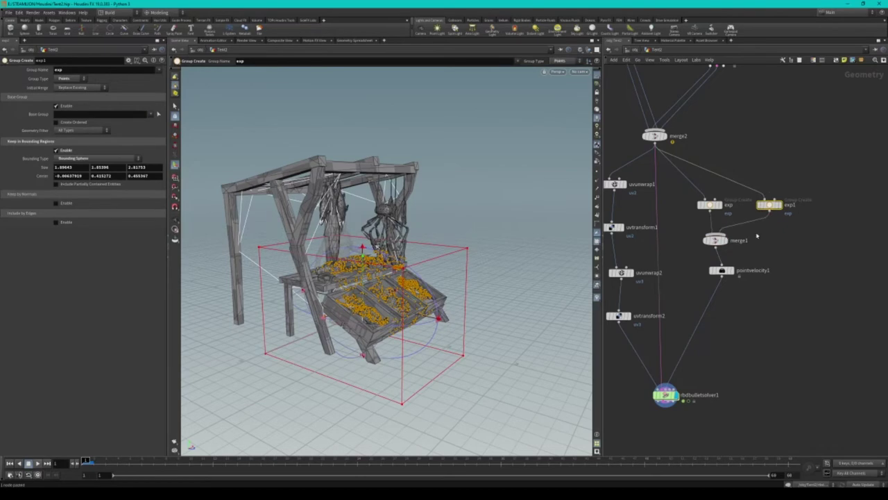
{"action": "mouse_move", "coordinate": [453, 225]}
{"action": "left_mouse_down", "text": "alt"}
{"action": "mouse_move", "coordinate": [468, 208]}
{"action": "mouse_move", "coordinate": [503, 220]}
{"action": "left_mouse_up", "text": "alt"}
{"action": "left_click_drag", "start_coordinate": [390, 235], "coordinate": [416, 229], "text": "alt"}
{"action": "key", "text": "Escape"}
{"action": "left_click_drag", "start_coordinate": [468, 240], "coordinate": [385, 239]}
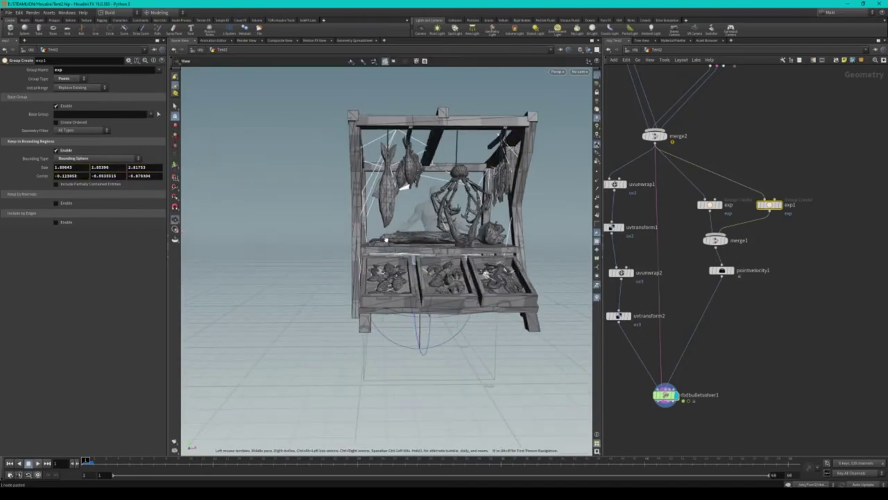
- Enlarge exp1's bounding sphere to about 4.6 and view the Bullet solver result
{"action": "key", "text": "Return"}
{"action": "mouse_move", "coordinate": [426, 313]}
{"action": "left_mouse_down"}
{"action": "mouse_move", "coordinate": [287, 298]}
{"action": "mouse_move", "coordinate": [339, 255]}
{"action": "mouse_move", "coordinate": [422, 259]}
{"action": "mouse_move", "coordinate": [430, 263]}
{"action": "mouse_move", "coordinate": [403, 271]}
{"action": "mouse_move", "coordinate": [441, 291]}
{"action": "mouse_move", "coordinate": [539, 277]}
{"action": "mouse_move", "coordinate": [658, 338]}
{"action": "left_mouse_up"}
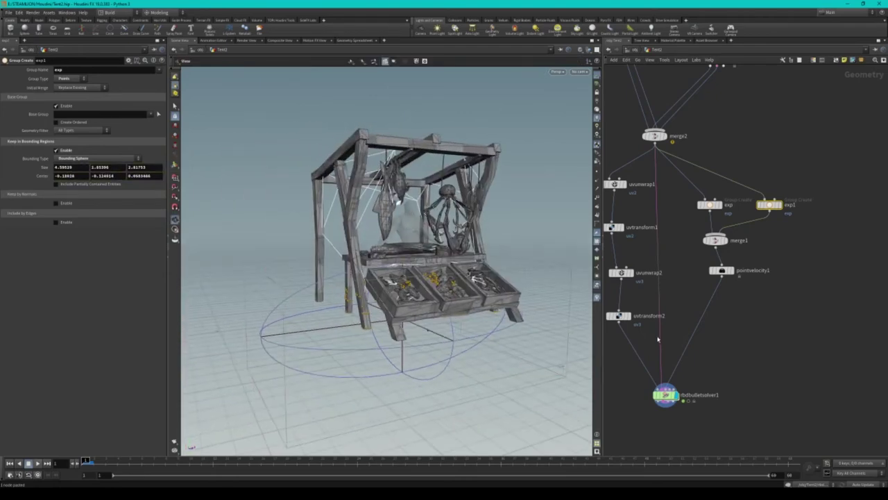
{"action": "middle_click_drag", "start_coordinate": [658, 339], "coordinate": [673, 284]}
{"action": "left_click", "coordinate": [680, 340]}
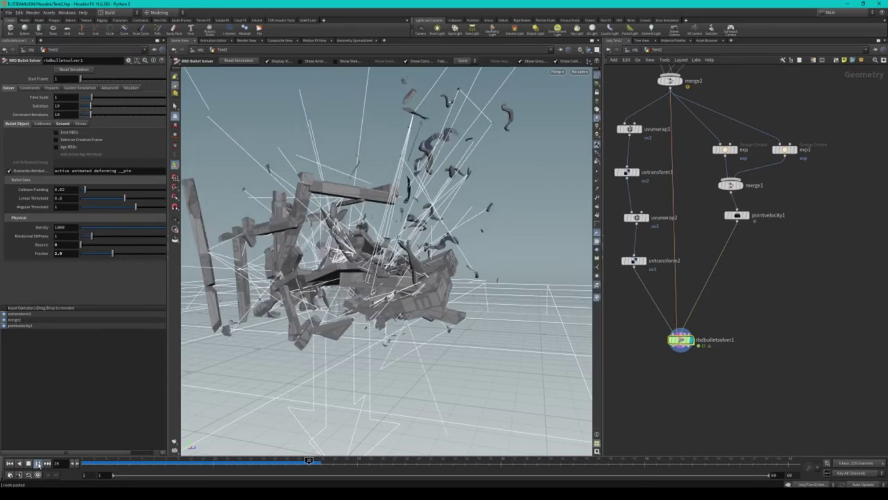
{"action": "scroll", "coordinate": [387, 260], "scroll_direction": "down", "scroll_amount": 5}
{"action": "mouse_move", "coordinate": [387, 261]}
{"action": "left_mouse_down"}
{"action": "mouse_move", "coordinate": [386, 292]}
{"action": "mouse_move", "coordinate": [416, 291]}
{"action": "left_mouse_up"}
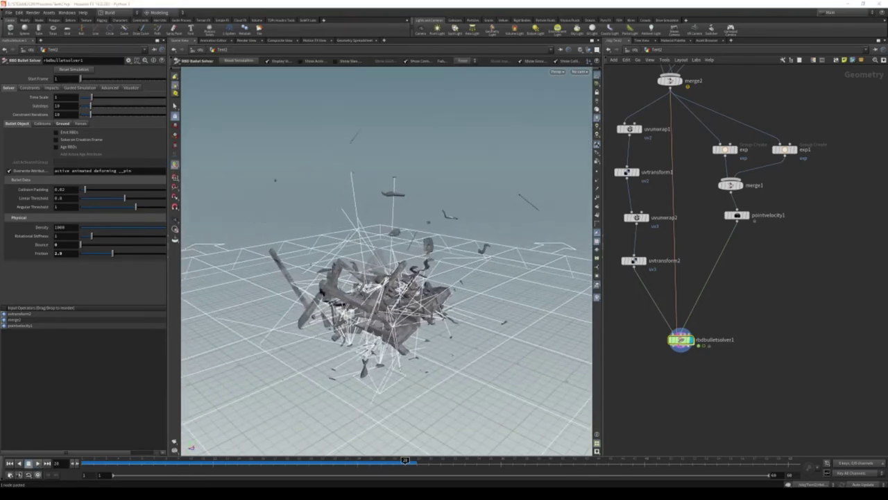
{"action": "left_click_drag", "start_coordinate": [474, 291], "coordinate": [485, 295]}
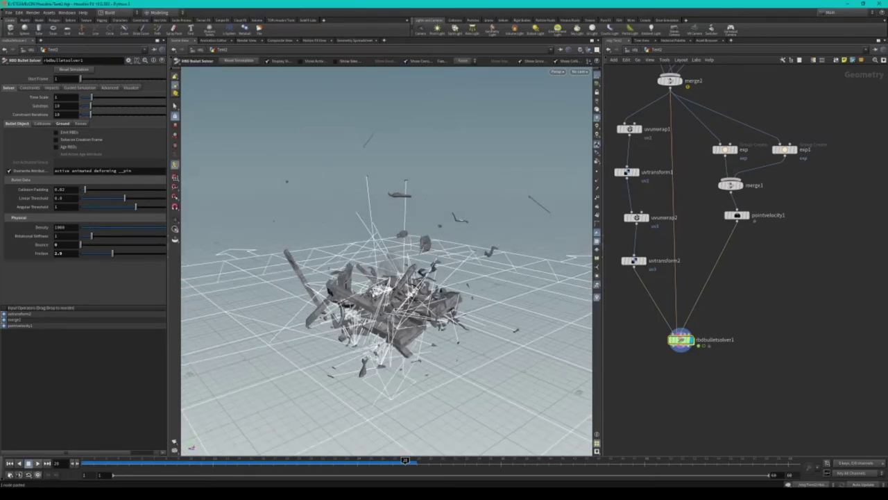
{"action": "left_click_drag", "start_coordinate": [364, 461], "coordinate": [345, 460]}
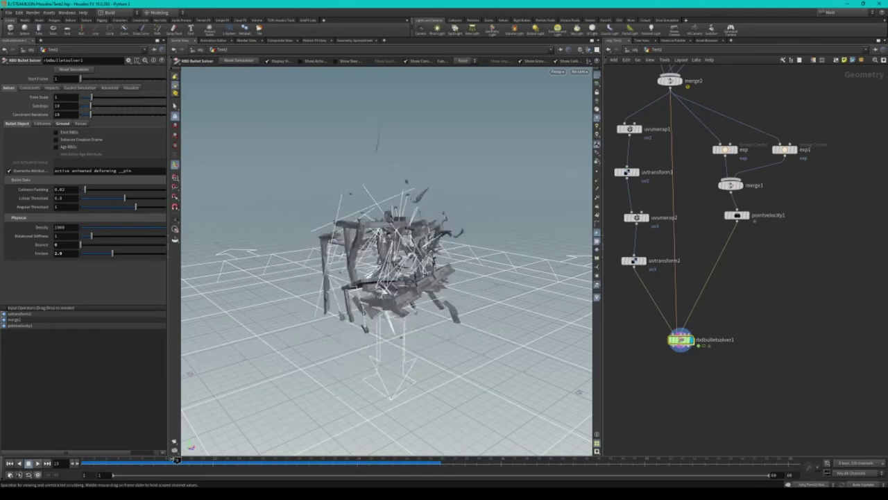
{"action": "key", "text": "Escape"}
{"action": "scroll", "coordinate": [452, 326], "scroll_direction": "up", "scroll_amount": 5}
{"action": "scroll", "coordinate": [423, 308], "scroll_direction": "up", "scroll_amount": 3}
{"action": "scroll", "coordinate": [395, 291], "scroll_direction": "up", "scroll_amount": 3}
{"action": "scroll", "coordinate": [361, 269], "scroll_direction": "up", "scroll_amount": 1}
{"action": "left_click_drag", "start_coordinate": [265, 458], "coordinate": [84, 461]}
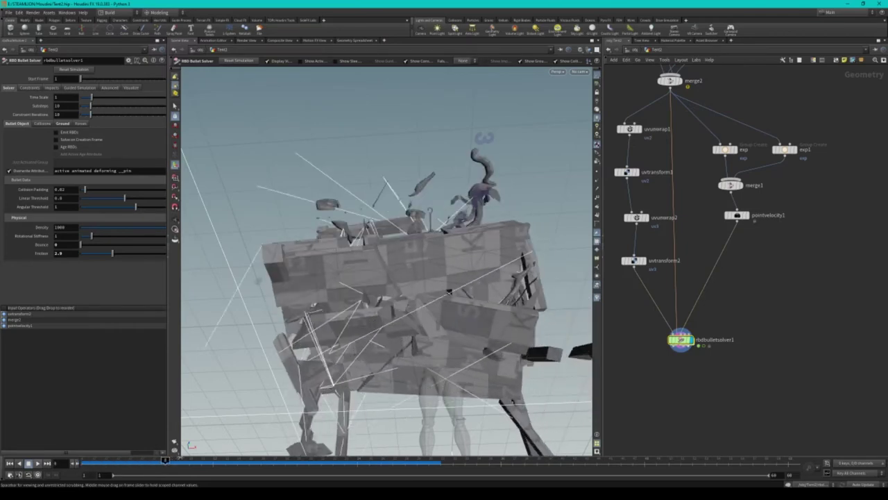
{"action": "left_click_drag", "start_coordinate": [83, 461], "coordinate": [84, 462]}
{"action": "scroll", "coordinate": [777, 285], "scroll_direction": "down", "scroll_amount": 3}
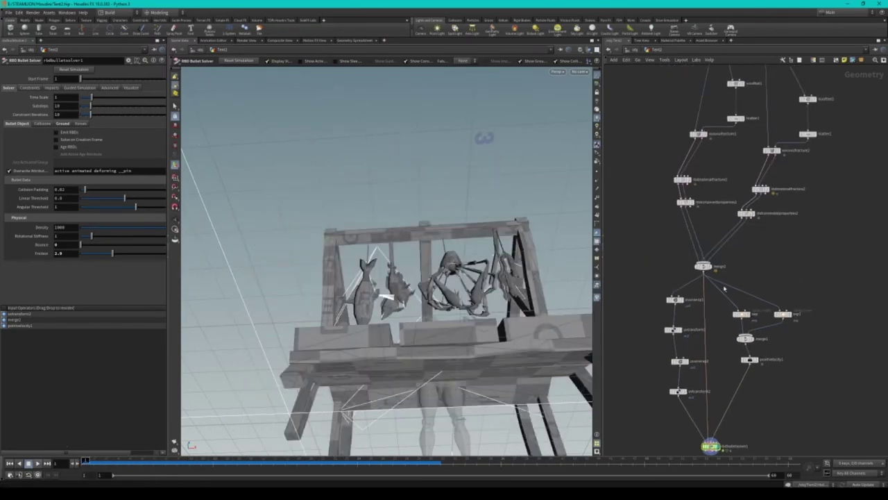
{"action": "scroll", "coordinate": [728, 139], "scroll_direction": "up", "scroll_amount": 5}
- On rbdmaterialfracture1's Cut settings, raise Splinter Density from 5.4 to 7
{"action": "left_click", "coordinate": [659, 142]}
{"action": "mouse_move", "coordinate": [416, 229]}
{"action": "left_mouse_down"}
{"action": "mouse_move", "coordinate": [422, 214]}
{"action": "mouse_move", "coordinate": [433, 309]}
{"action": "mouse_move", "coordinate": [398, 262]}
{"action": "mouse_move", "coordinate": [386, 269]}
{"action": "left_mouse_up"}
{"action": "left_click", "coordinate": [22, 138]}
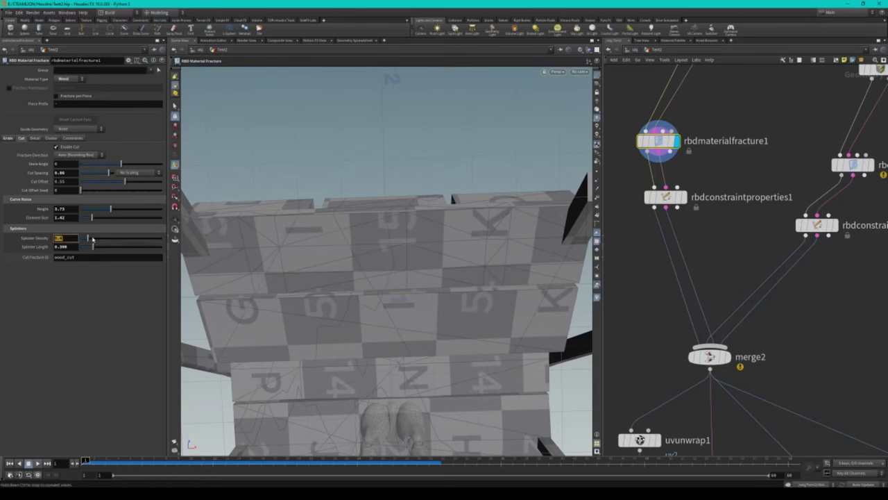
{"action": "left_click", "coordinate": [88, 238]}
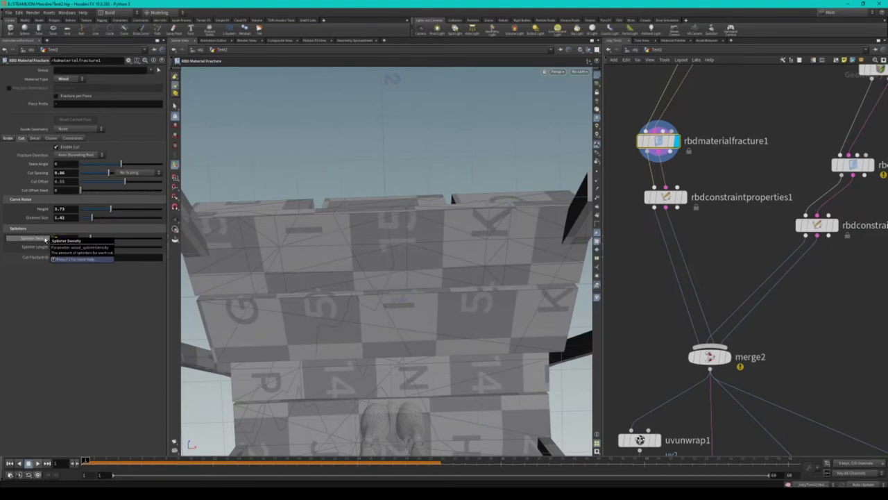
{"action": "left_click", "coordinate": [46, 238]}
{"action": "scroll", "coordinate": [401, 259], "scroll_direction": "down", "scroll_amount": 5}
{"action": "left_click_drag", "start_coordinate": [397, 257], "coordinate": [642, 296], "text": "alt"}
{"action": "scroll", "coordinate": [642, 295], "scroll_direction": "down", "scroll_amount": 5}
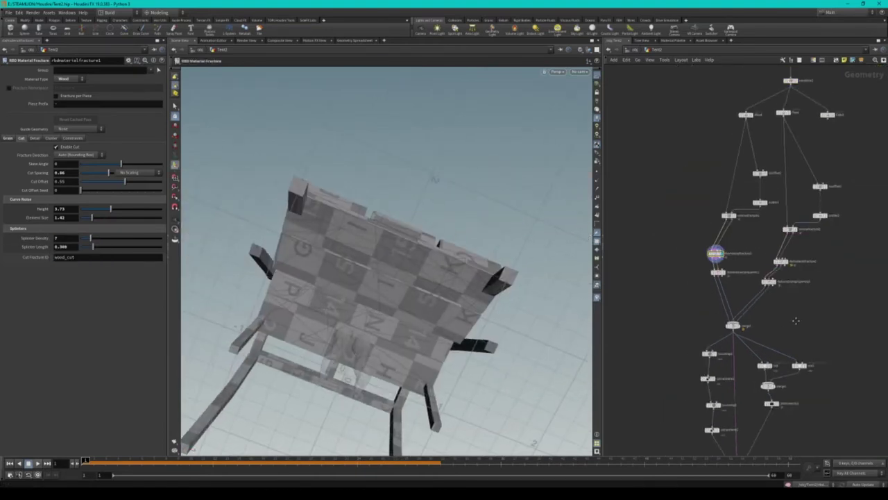
{"action": "scroll", "coordinate": [746, 406], "scroll_direction": "up", "scroll_amount": 5}
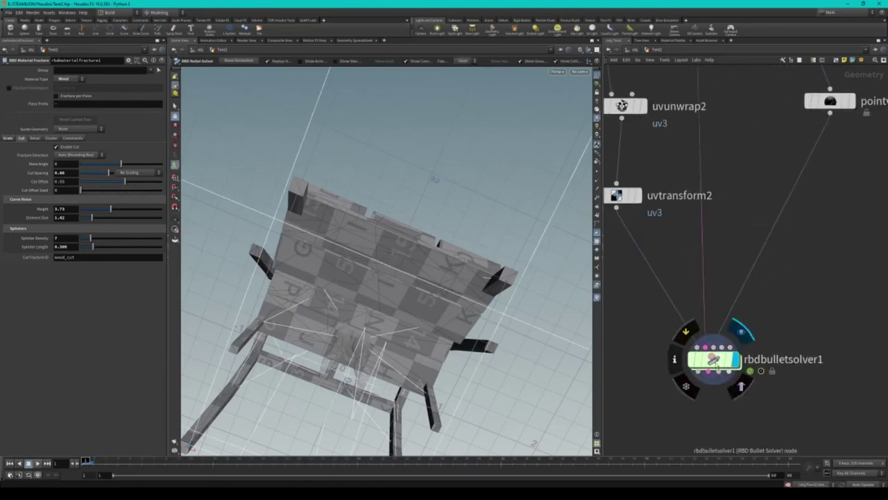
- Display rbdbulletsolver1's output and orbit around the stall in 3D perspective
{"action": "left_click", "coordinate": [738, 329]}
{"action": "key", "text": "space+5"}
{"action": "scroll", "coordinate": [663, 210], "scroll_direction": "down", "scroll_amount": 5}
{"action": "scroll", "coordinate": [663, 210], "scroll_direction": "up", "scroll_amount": 3}
{"action": "key", "text": "space+1"}
{"action": "mouse_move", "coordinate": [416, 321]}
{"action": "left_mouse_down"}
{"action": "mouse_move", "coordinate": [352, 317]}
{"action": "mouse_move", "coordinate": [352, 226]}
{"action": "left_mouse_up"}
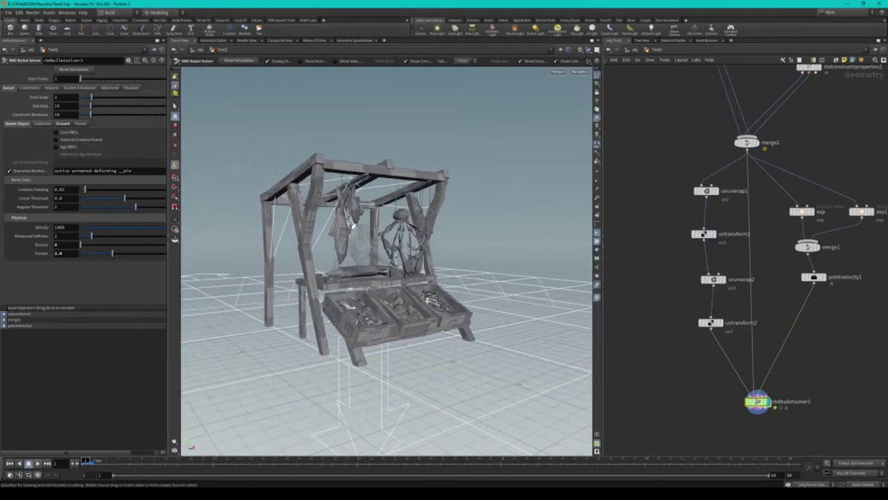
- Scrub through the stall splintering apart, back to frame 1, and reselect rbdmaterialfracture1
{"action": "left_click_drag", "start_coordinate": [86, 460], "coordinate": [141, 460]}
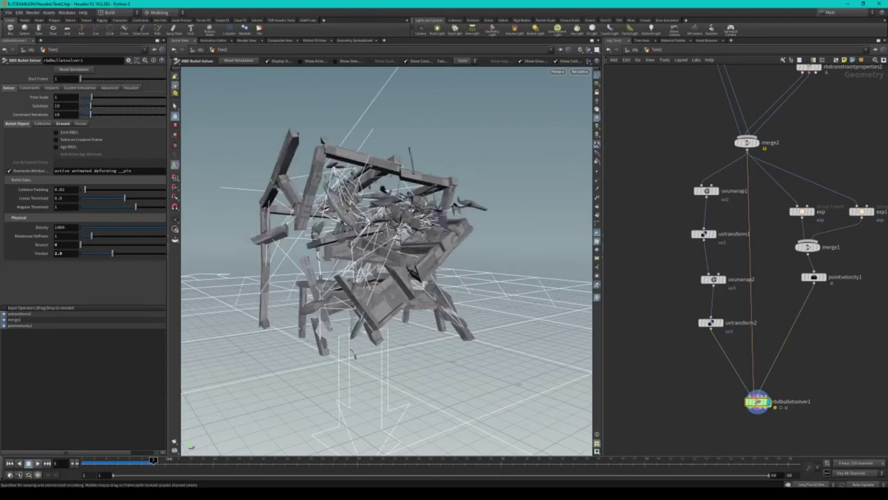
{"action": "left_click_drag", "start_coordinate": [142, 460], "coordinate": [380, 460]}
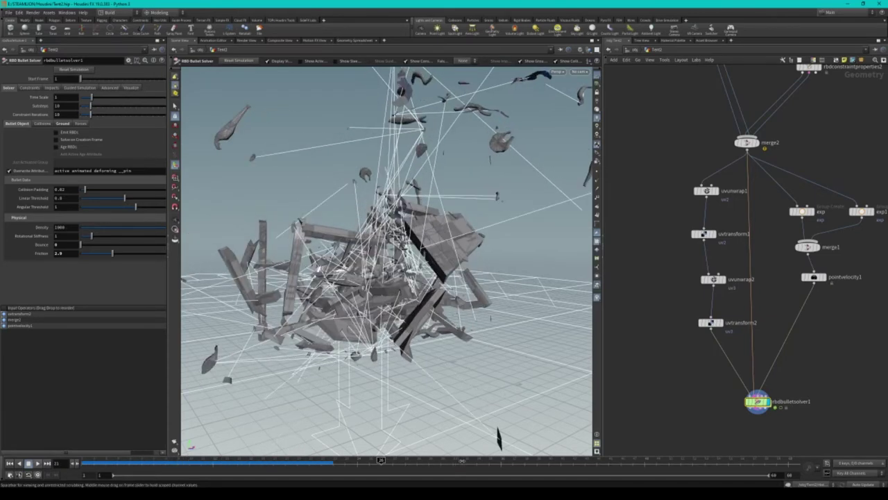
{"action": "left_click_drag", "start_coordinate": [462, 460], "coordinate": [111, 460]}
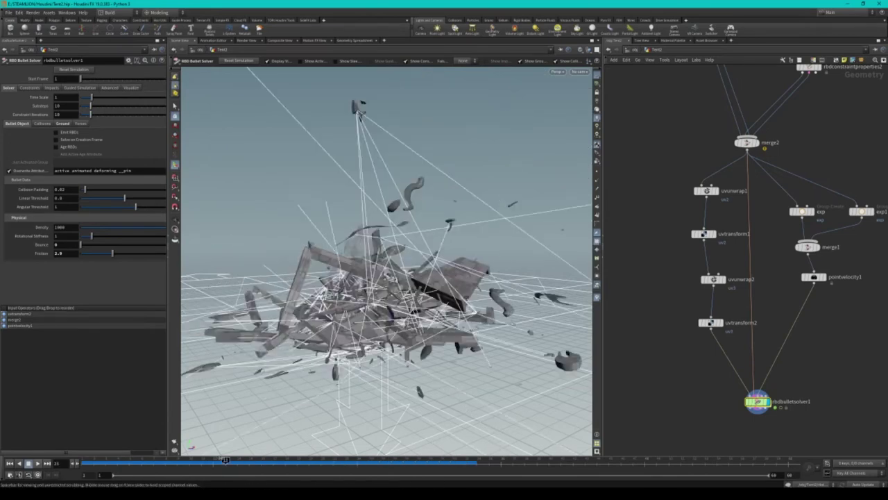
{"action": "scroll", "coordinate": [709, 348], "scroll_direction": "down", "scroll_amount": 3}
{"action": "scroll", "coordinate": [709, 348], "scroll_direction": "up", "scroll_amount": 5}
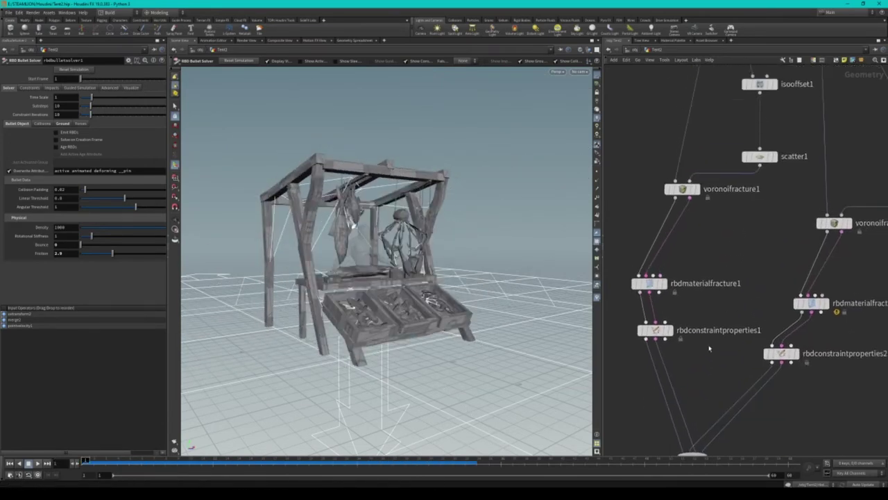
{"action": "left_click", "coordinate": [664, 284]}
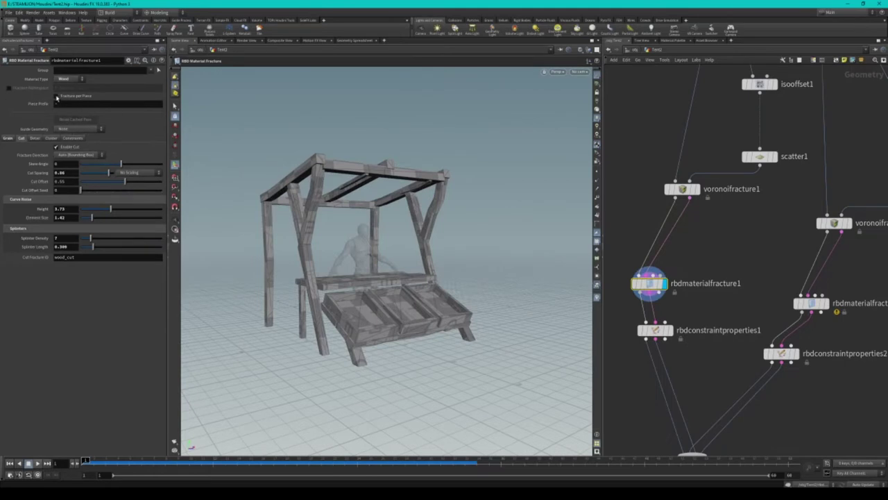
- Try Fracture per Piece, undo it, and view the Grain fracture settings
{"action": "left_click", "coordinate": [56, 95]}
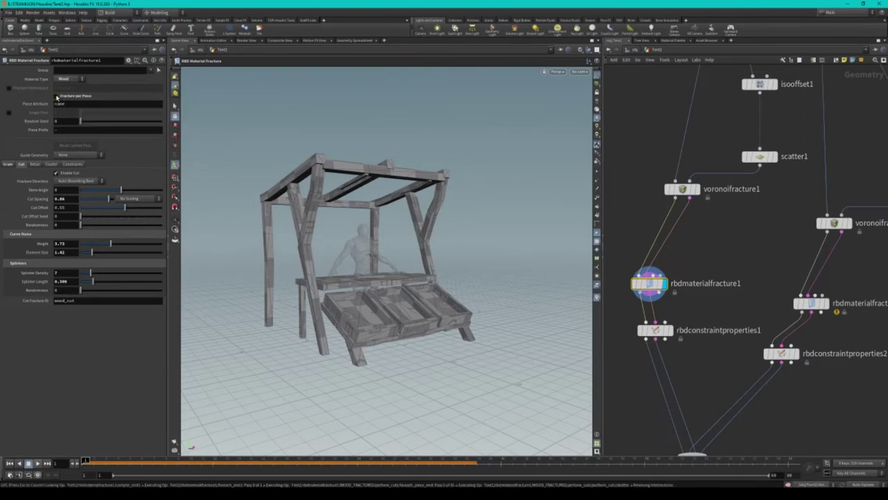
{"action": "key", "text": "ctrl+z"}
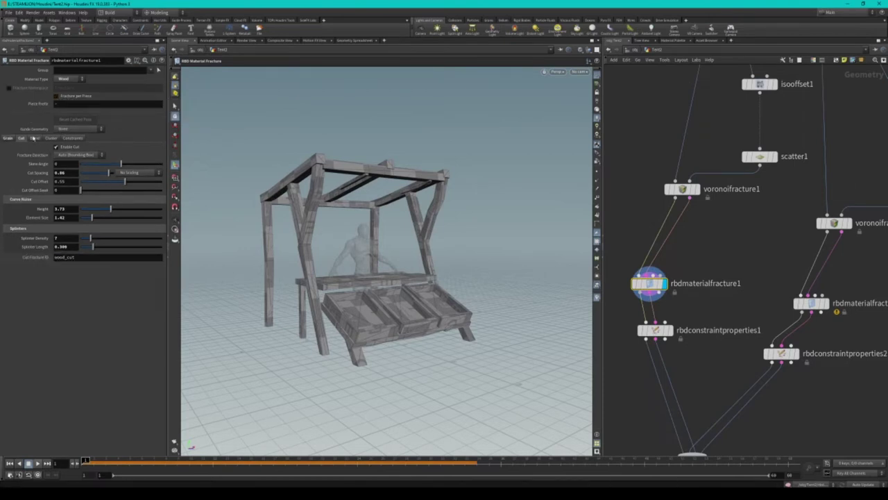
{"action": "left_click", "coordinate": [14, 139]}
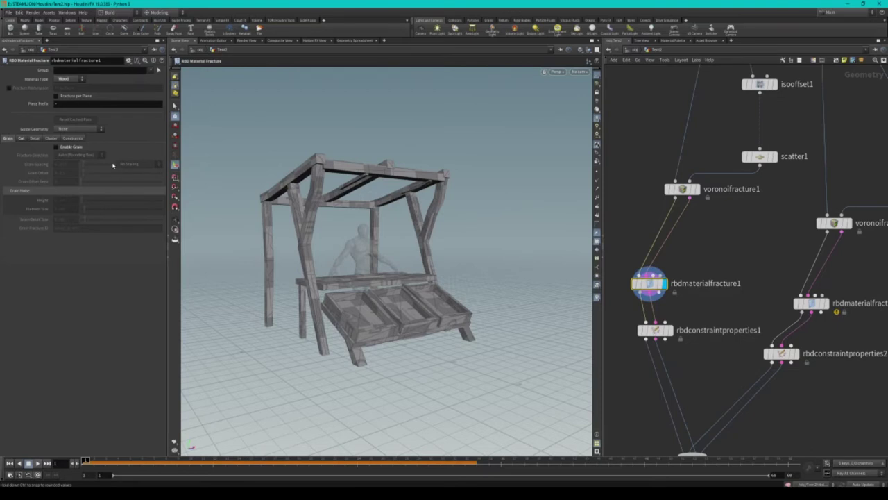
- Display the uvunwrap1 result and orbit around the market stall
{"action": "middle_click_drag", "start_coordinate": [701, 296], "coordinate": [690, 293]}
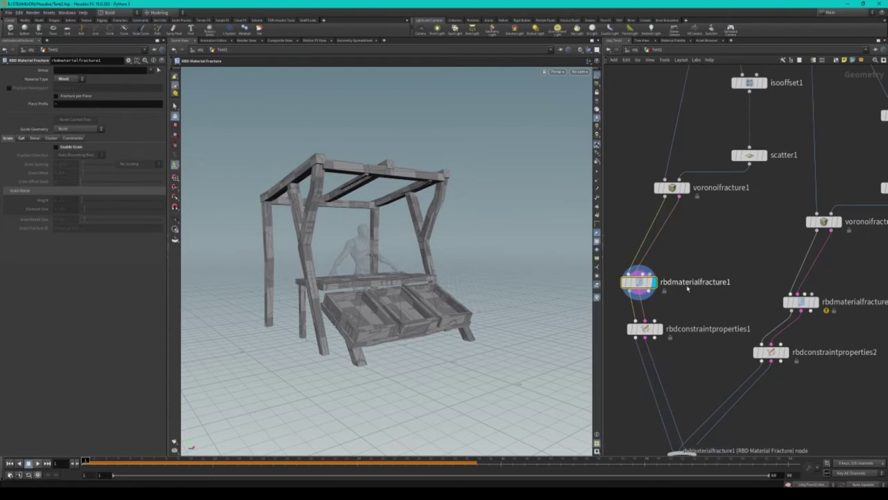
{"action": "middle_click_drag", "start_coordinate": [668, 309], "coordinate": [653, 220]}
{"action": "scroll", "coordinate": [702, 336], "scroll_direction": "down", "scroll_amount": 3}
{"action": "mouse_move", "coordinate": [702, 337]}
{"action": "middle_mouse_down"}
{"action": "mouse_move", "coordinate": [737, 339]}
{"action": "mouse_move", "coordinate": [726, 304]}
{"action": "middle_mouse_up"}
{"action": "scroll", "coordinate": [737, 338], "scroll_direction": "up", "scroll_amount": 3}
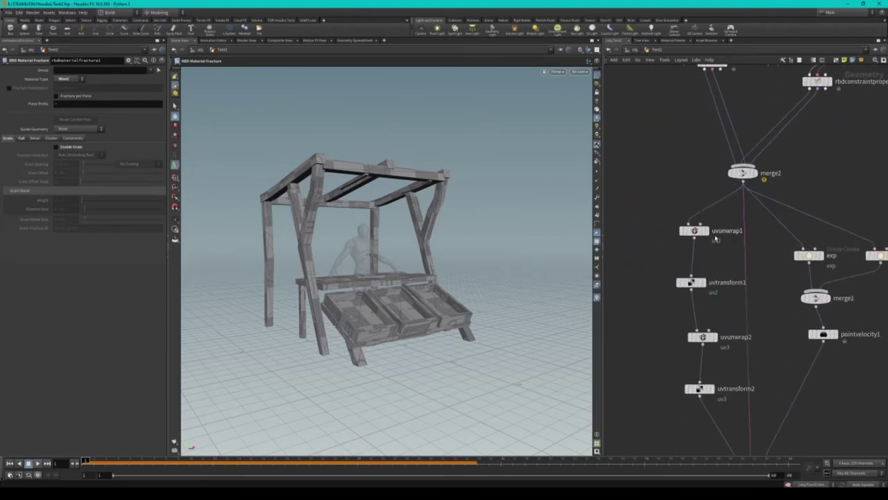
{"action": "left_click", "coordinate": [702, 230]}
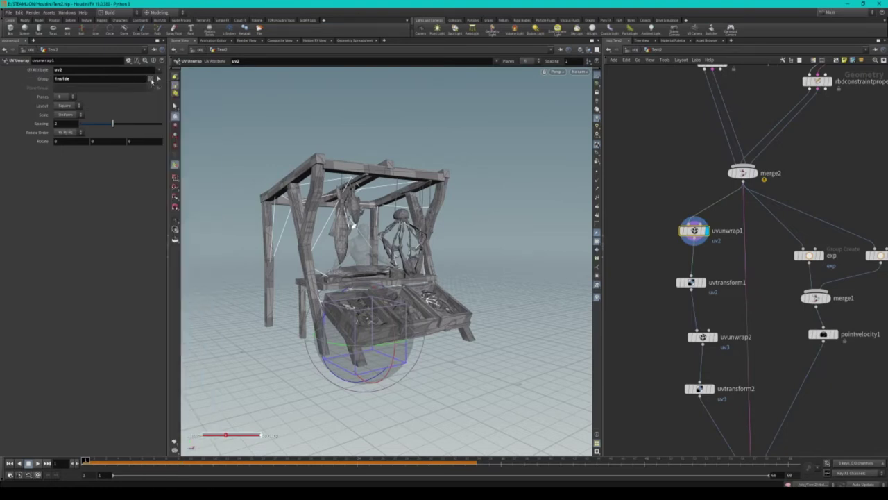
{"action": "key", "text": "Escape"}
{"action": "left_click_drag", "start_coordinate": [374, 291], "coordinate": [402, 294]}
{"action": "key", "text": "Return"}
{"action": "scroll", "coordinate": [693, 278], "scroll_direction": "down", "scroll_amount": 3}
- Select rbdbulletsolver1 to bring up the RBD Bullet Solver's settings
{"action": "middle_click_drag", "start_coordinate": [668, 291], "coordinate": [660, 243]}
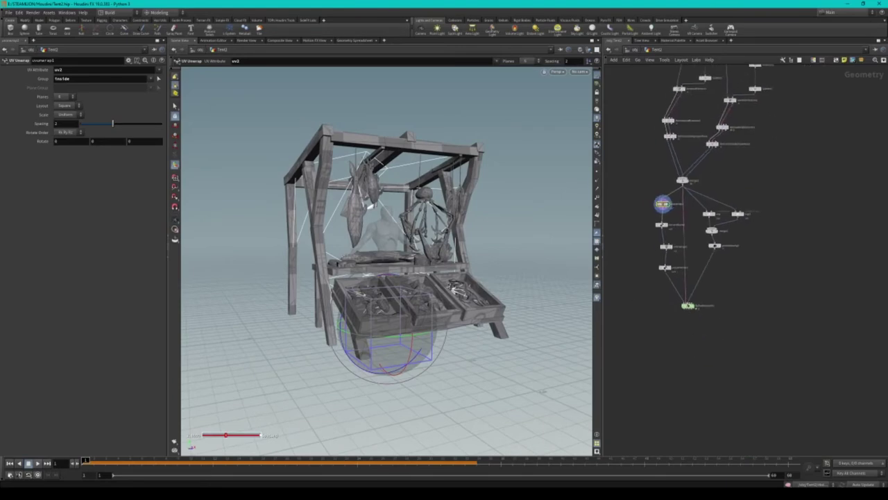
{"action": "scroll", "coordinate": [688, 309], "scroll_direction": "up", "scroll_amount": 3}
{"action": "left_click", "coordinate": [688, 309]}
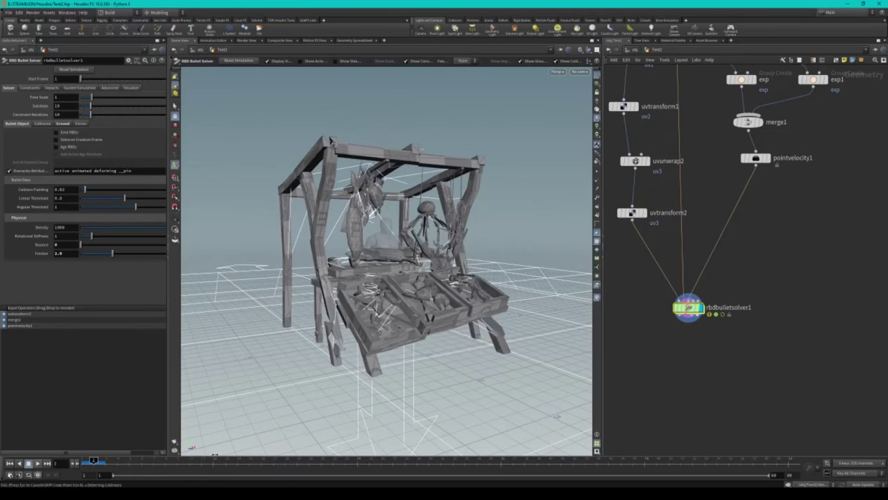
{"action": "left_click", "coordinate": [214, 458]}
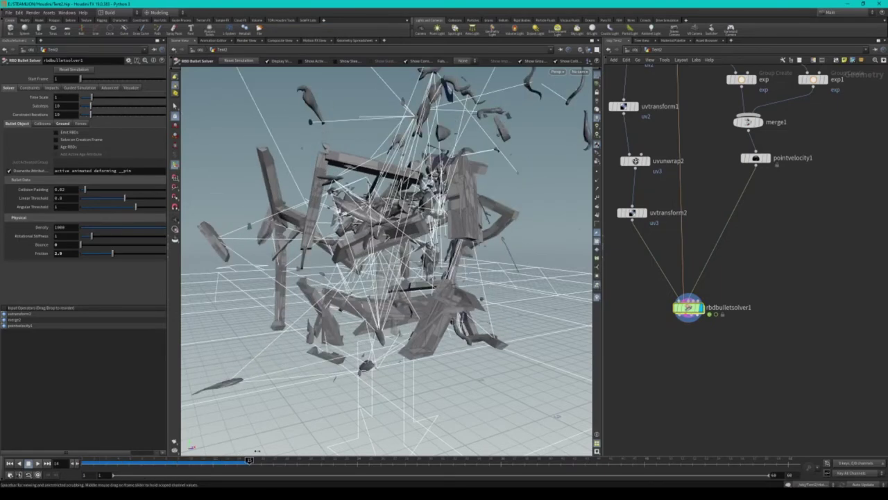
{"action": "left_click_drag", "start_coordinate": [229, 452], "coordinate": [452, 453]}
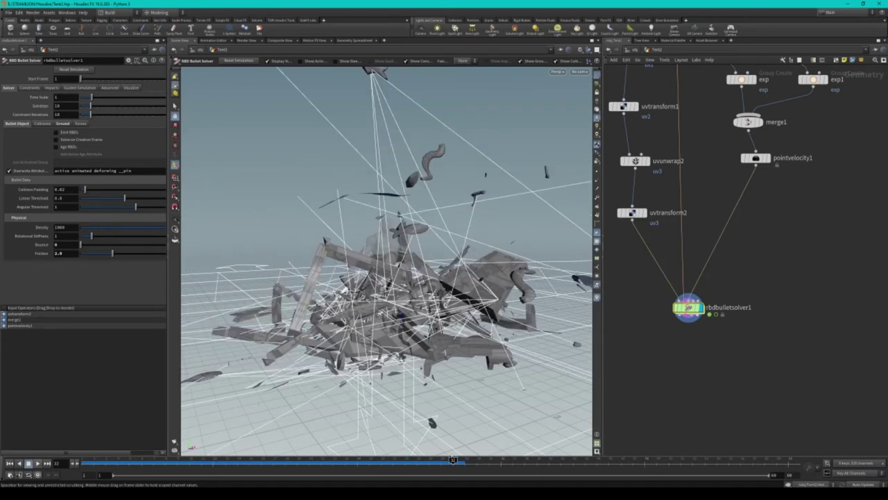
{"action": "left_click_drag", "start_coordinate": [452, 453], "coordinate": [17, 457]}
{"action": "scroll", "coordinate": [184, 412], "scroll_direction": "down", "scroll_amount": 5}
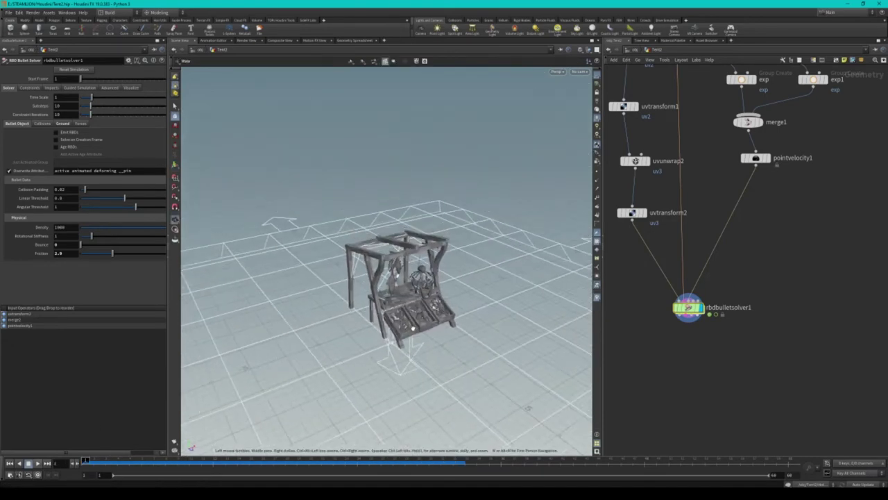
{"action": "left_click", "coordinate": [41, 462]}
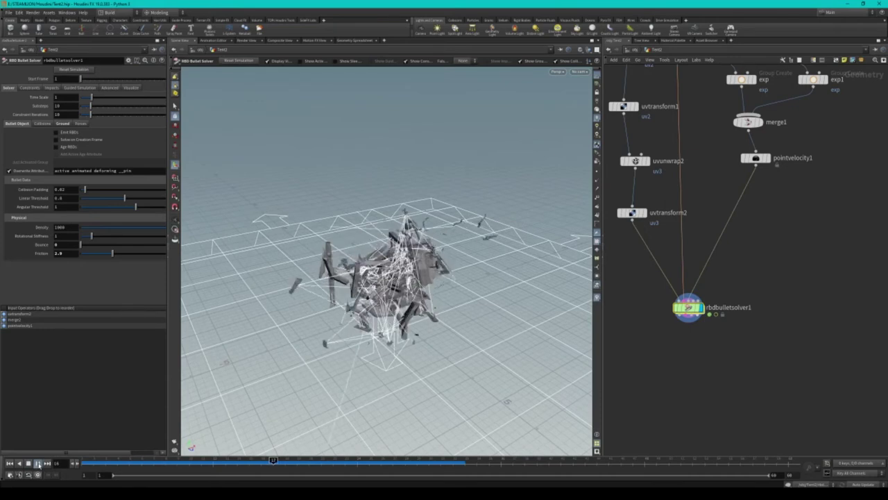
{"action": "left_click", "coordinate": [9, 463]}
{"action": "middle_click_drag", "start_coordinate": [701, 278], "coordinate": [748, 342]}
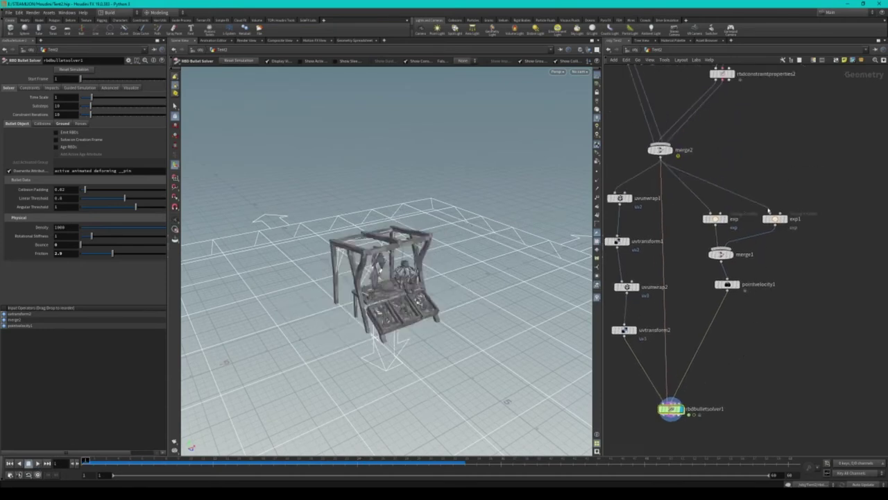
{"action": "left_click", "coordinate": [727, 283]}
{"action": "type", "text": "10"}
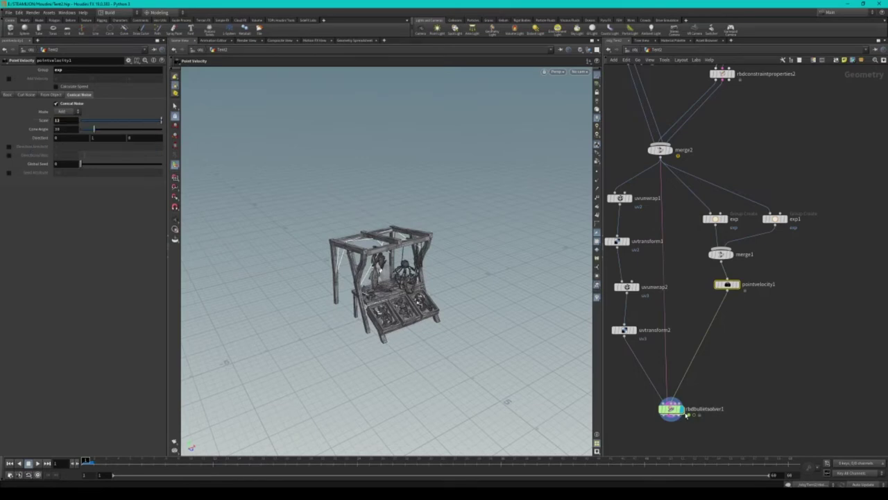
{"action": "left_click", "coordinate": [670, 408]}
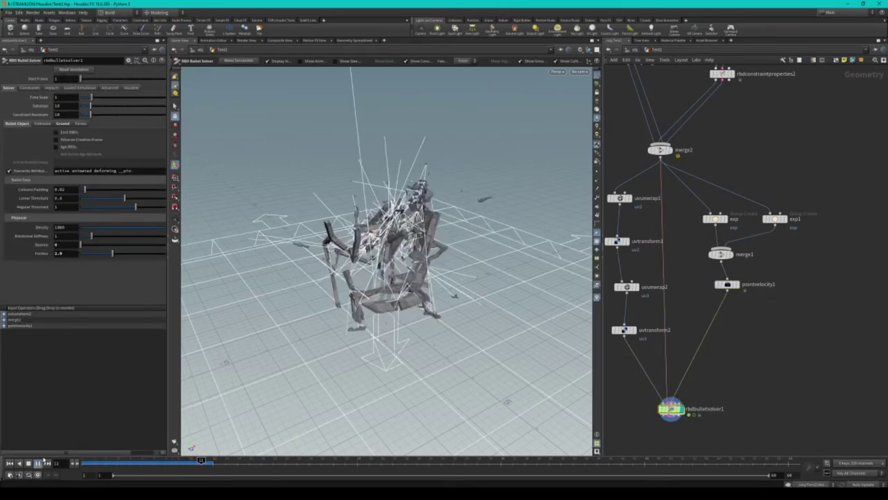
{"action": "key", "text": "Escape"}
{"action": "left_click_drag", "start_coordinate": [319, 208], "coordinate": [388, 264]}
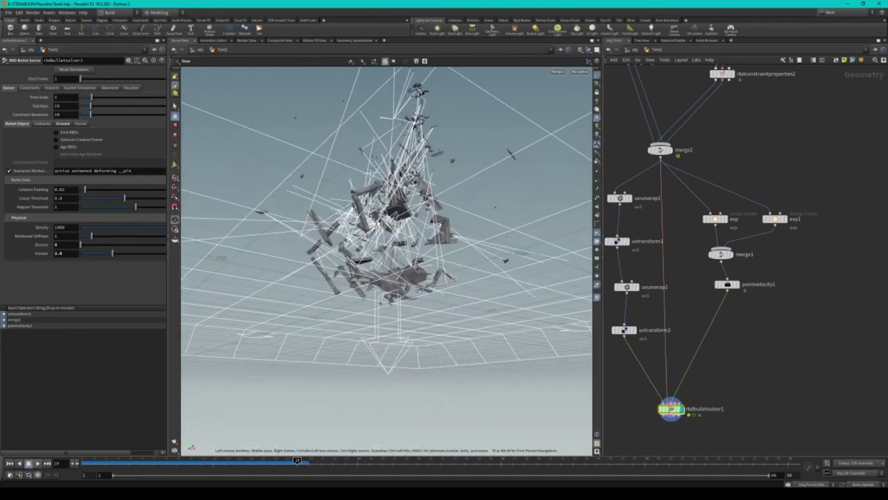
{"action": "key", "text": "Return"}
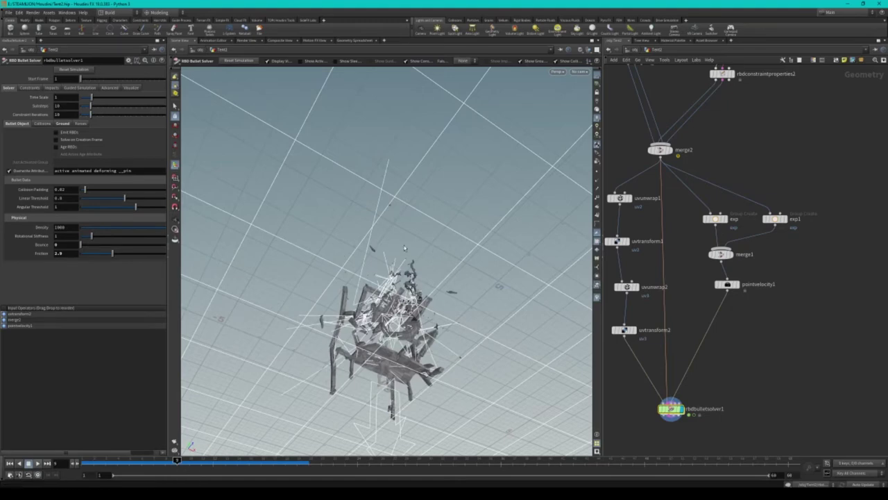
{"action": "mouse_move", "coordinate": [176, 460]}
{"action": "left_mouse_down"}
{"action": "mouse_move", "coordinate": [297, 459]}
{"action": "mouse_move", "coordinate": [296, 441]}
{"action": "mouse_move", "coordinate": [585, 460]}
{"action": "mouse_move", "coordinate": [201, 459]}
{"action": "mouse_move", "coordinate": [468, 468]}
{"action": "mouse_move", "coordinate": [84, 460]}
{"action": "left_mouse_up"}
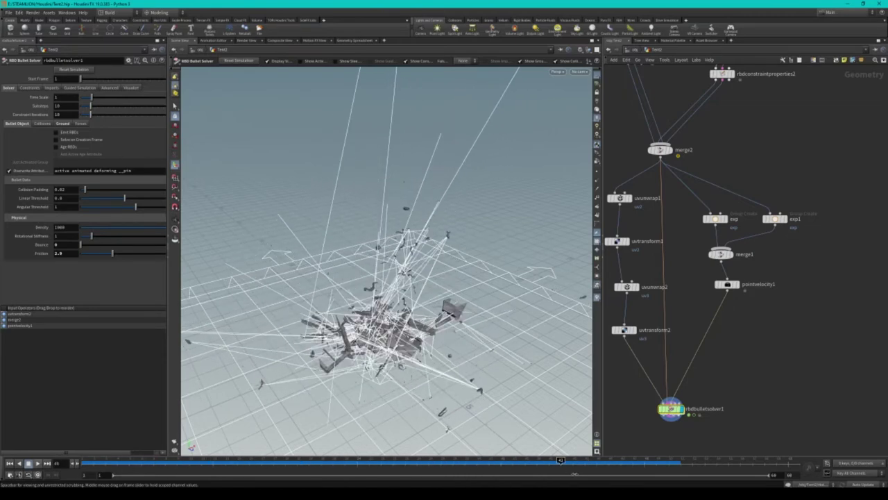
{"action": "key", "text": "Escape"}
{"action": "left_click_drag", "start_coordinate": [411, 326], "coordinate": [423, 333]}
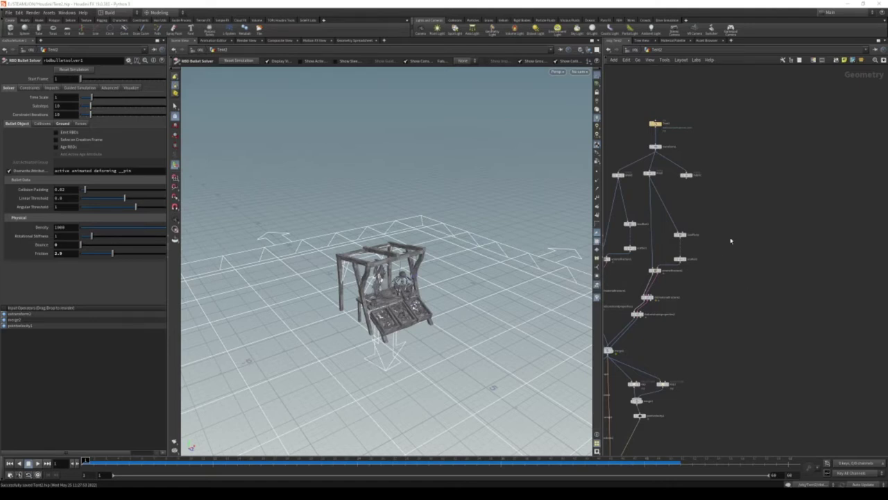
{"action": "scroll", "coordinate": [652, 174], "scroll_direction": "up", "scroll_amount": 3}
- Add an Edge Fracture node fed by Fabric and display its result
{"action": "left_click", "coordinate": [676, 182]}
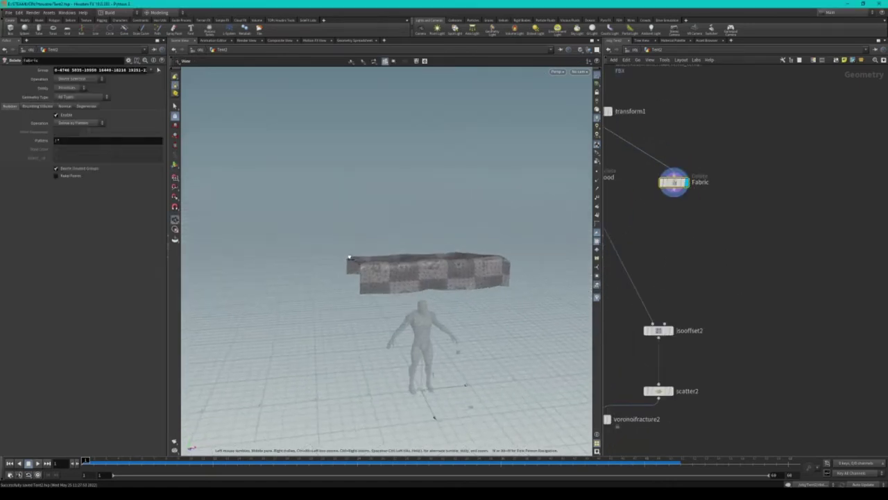
{"action": "key", "text": "Tab"}
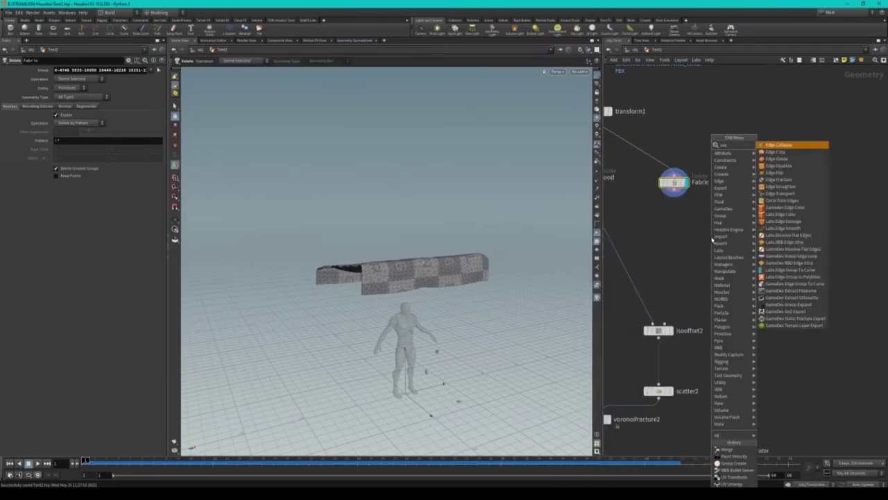
{"action": "type", "text": "fr"}
{"action": "key", "text": "Return"}
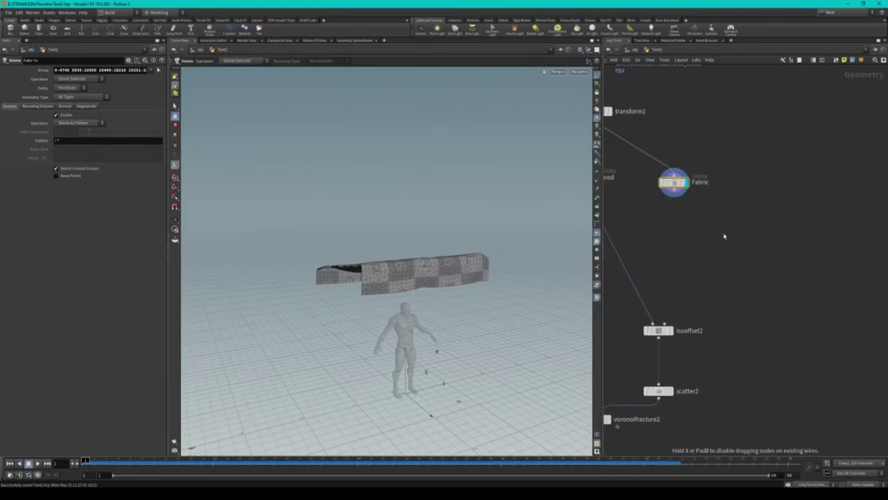
{"action": "left_click", "coordinate": [723, 258]}
{"action": "left_click_drag", "start_coordinate": [673, 197], "coordinate": [721, 251]}
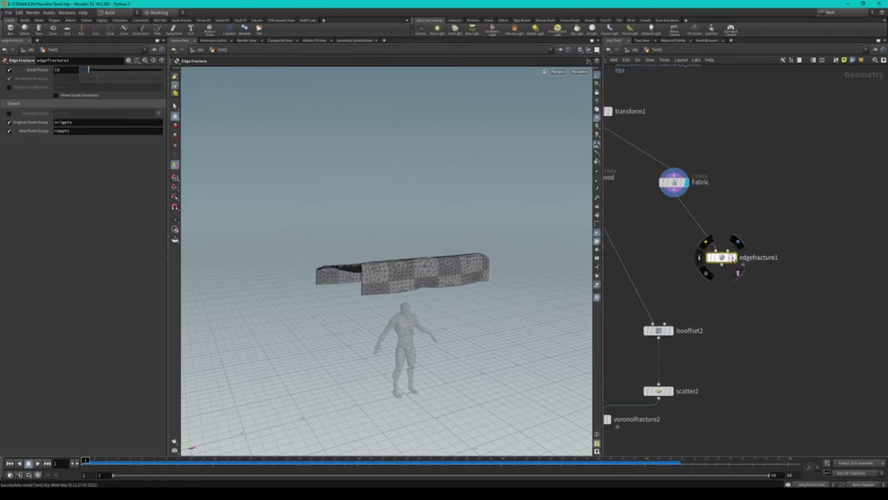
{"action": "left_click", "coordinate": [734, 258]}
- Enable Piece Attribute on edgefracture1 and raise Initial Pieces to 55
{"action": "mouse_move", "coordinate": [389, 277]}
{"action": "left_mouse_down"}
{"action": "mouse_move", "coordinate": [418, 213]}
{"action": "mouse_move", "coordinate": [479, 261]}
{"action": "mouse_move", "coordinate": [444, 257]}
{"action": "left_mouse_up"}
{"action": "scroll", "coordinate": [418, 213], "scroll_direction": "up", "scroll_amount": 3}
{"action": "left_click", "coordinate": [9, 113]}
{"action": "left_click_drag", "start_coordinate": [375, 291], "coordinate": [402, 251]}
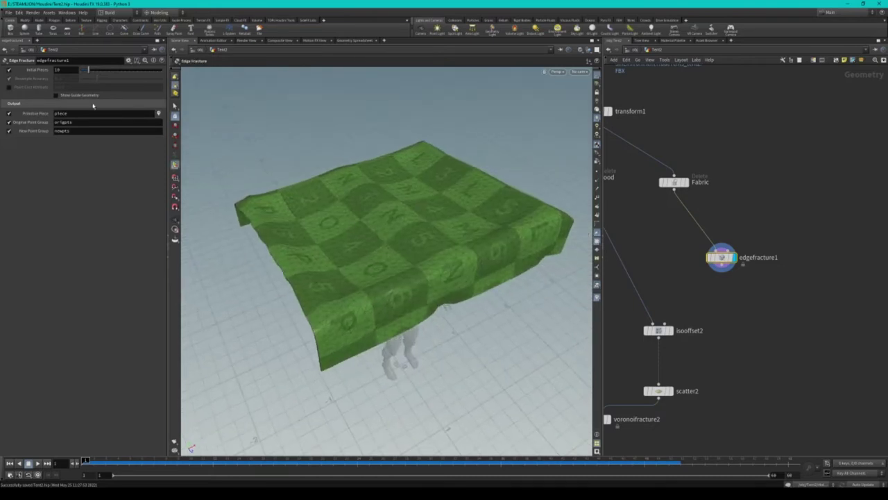
{"action": "left_click_drag", "start_coordinate": [89, 70], "coordinate": [126, 74]}
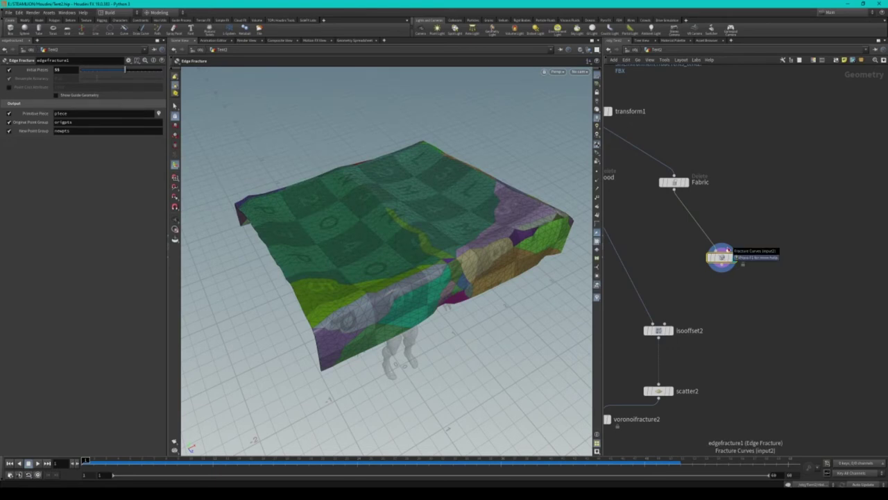
{"action": "key", "text": "Tab"}
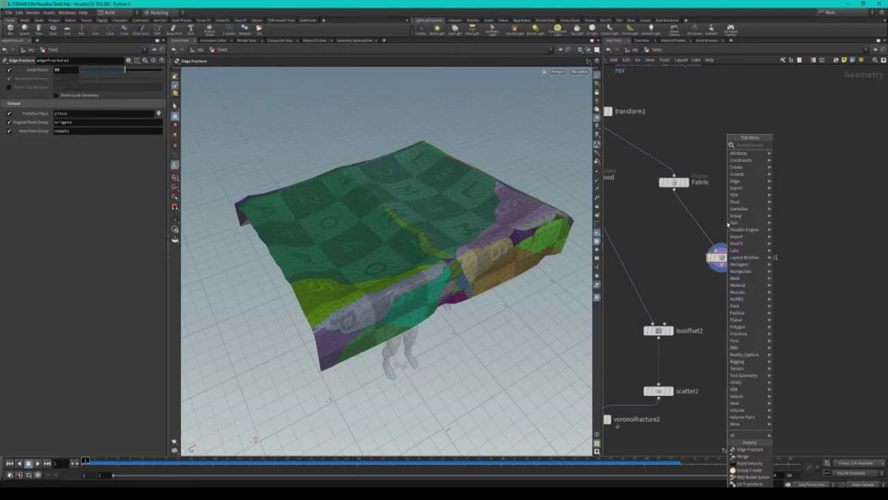
- Add a scatter3 node fed by Fabric to spread 1000 points over the cloth
{"action": "type", "text": "scatter"}
{"action": "key", "text": "Return"}
{"action": "left_click", "coordinate": [725, 221]}
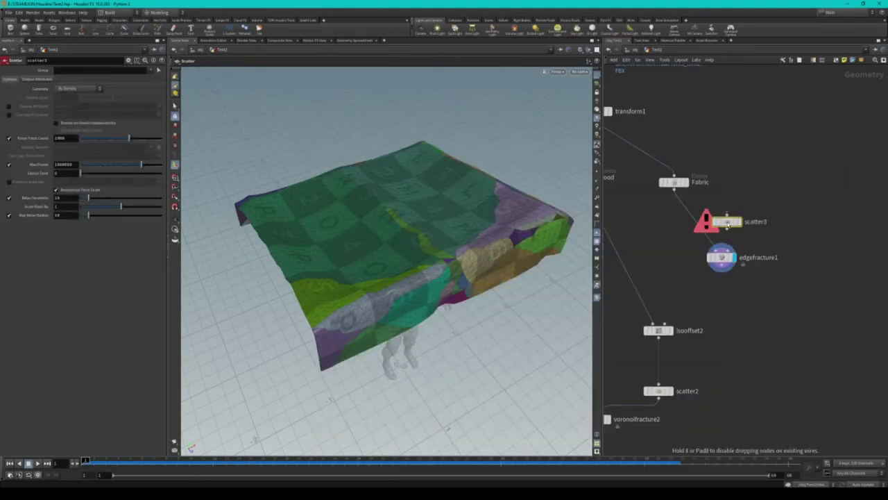
{"action": "left_click", "coordinate": [738, 221]}
{"action": "left_click_drag", "start_coordinate": [726, 221], "coordinate": [760, 217]}
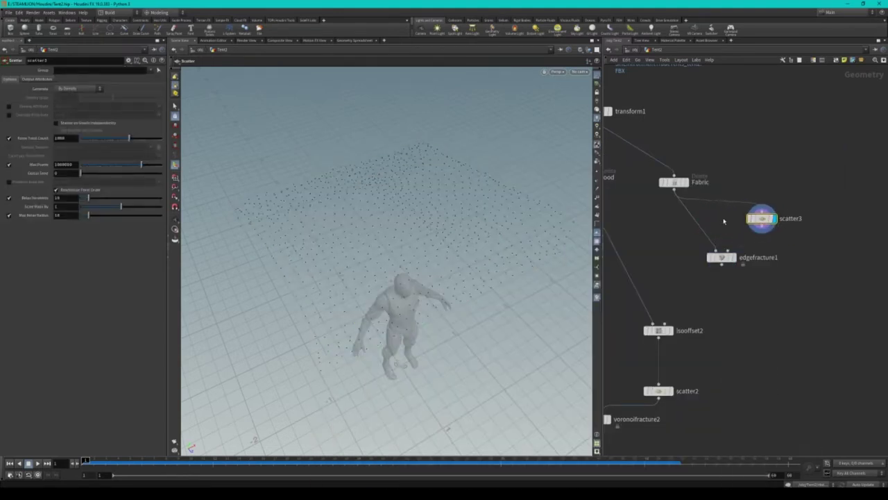
{"action": "mouse_move", "coordinate": [458, 190]}
{"action": "left_mouse_down"}
{"action": "mouse_move", "coordinate": [380, 262]}
{"action": "mouse_move", "coordinate": [400, 265]}
{"action": "left_mouse_up"}
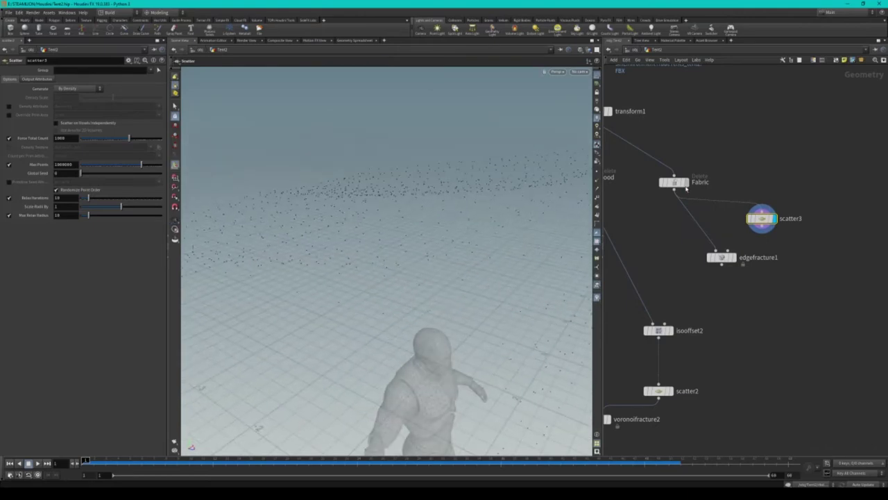
- Compare the Fabric and scattered points, then display edgefracture1's fractured cloth
{"action": "left_click", "coordinate": [685, 182]}
{"action": "mouse_move", "coordinate": [458, 236]}
{"action": "left_mouse_down"}
{"action": "mouse_move", "coordinate": [384, 320]}
{"action": "mouse_move", "coordinate": [345, 326]}
{"action": "mouse_move", "coordinate": [333, 271]}
{"action": "mouse_move", "coordinate": [305, 238]}
{"action": "mouse_move", "coordinate": [312, 232]}
{"action": "mouse_move", "coordinate": [355, 291]}
{"action": "mouse_move", "coordinate": [424, 230]}
{"action": "mouse_move", "coordinate": [451, 229]}
{"action": "left_mouse_up"}
{"action": "left_click", "coordinate": [682, 184]}
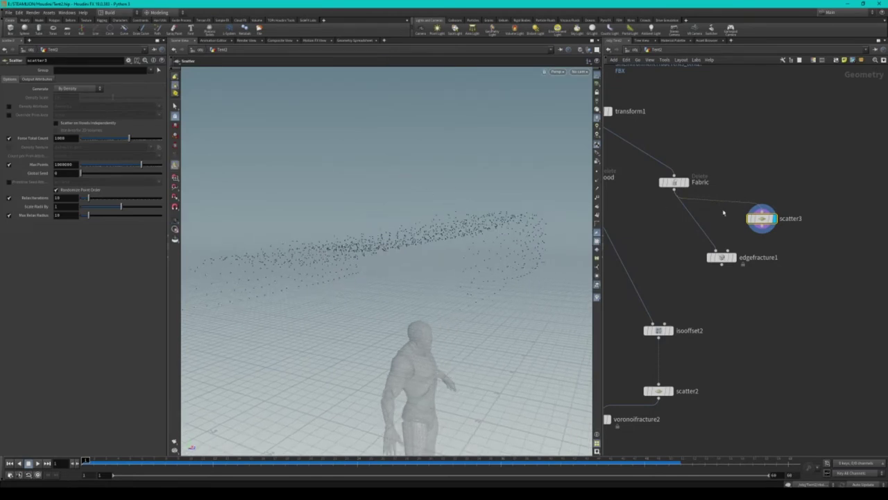
{"action": "left_click_drag", "start_coordinate": [522, 247], "coordinate": [465, 232], "text": "alt"}
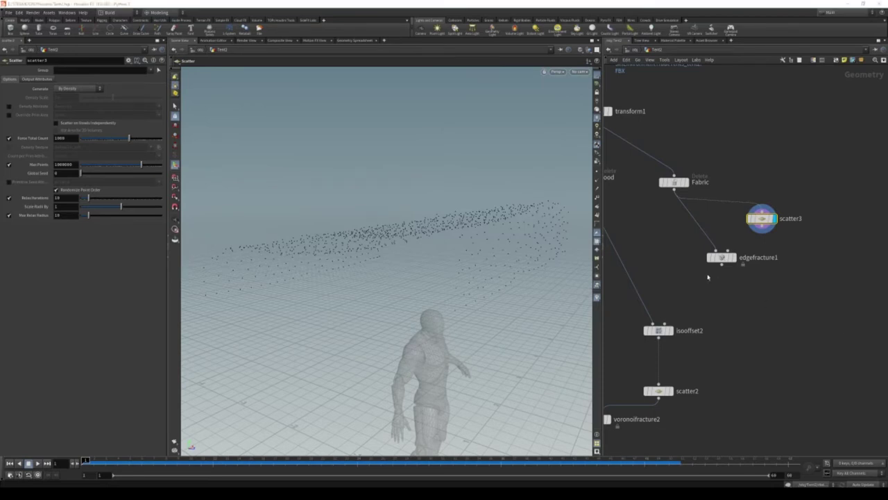
{"action": "middle_click_drag", "start_coordinate": [708, 277], "coordinate": [739, 260]}
{"action": "left_click", "coordinate": [724, 232]}
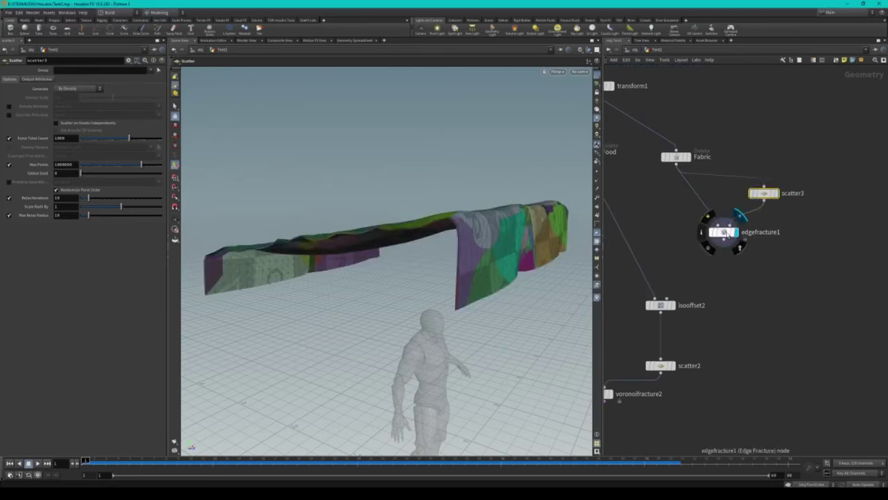
- Turn off edgefracture1's Point Cost Attribute to clear the error
{"action": "mouse_move", "coordinate": [416, 264]}
{"action": "left_mouse_down"}
{"action": "mouse_move", "coordinate": [481, 238]}
{"action": "mouse_move", "coordinate": [653, 262]}
{"action": "left_mouse_up"}
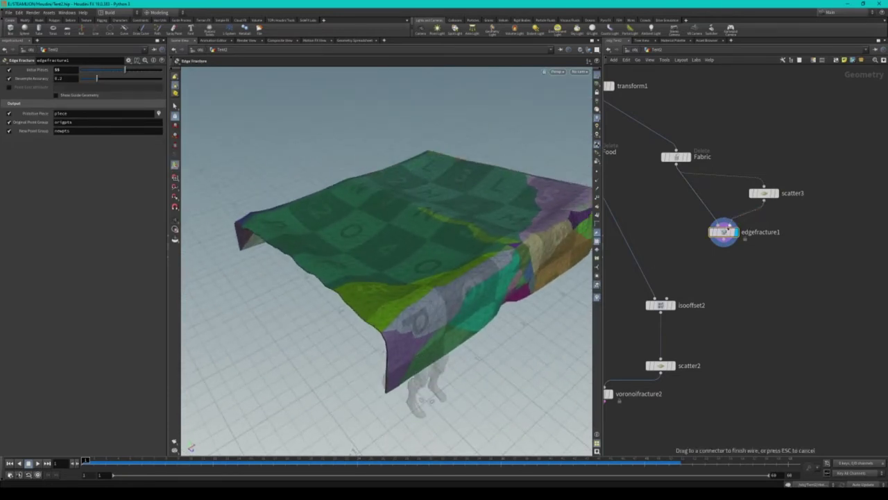
{"action": "left_click", "coordinate": [9, 86]}
{"action": "left_click", "coordinate": [9, 86]}
{"action": "left_click", "coordinate": [9, 87]}
{"action": "left_click", "coordinate": [9, 87]}
- Delete scatter3 and wire Fabric directly into edgefracture1
{"action": "left_click", "coordinate": [763, 194]}
{"action": "key", "text": "Delete"}
{"action": "left_click", "coordinate": [728, 212]}
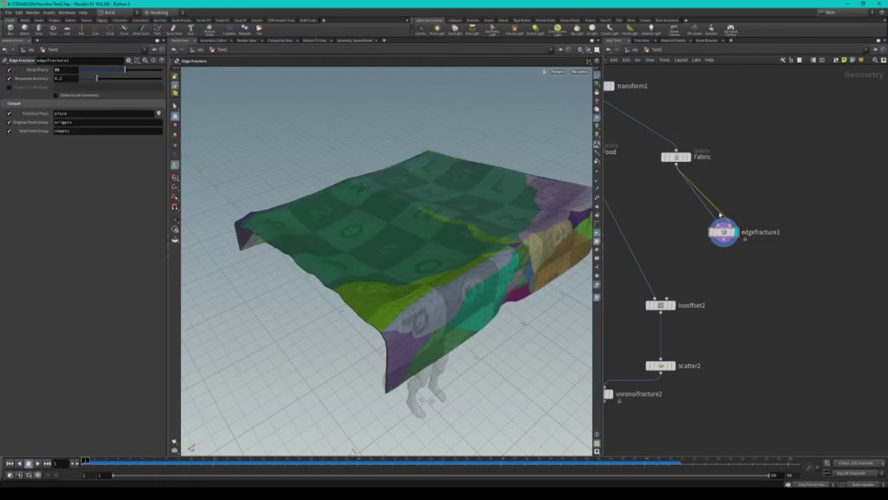
{"action": "mouse_move", "coordinate": [410, 225]}
{"action": "left_mouse_down"}
{"action": "mouse_move", "coordinate": [313, 299]}
{"action": "mouse_move", "coordinate": [393, 289]}
{"action": "left_mouse_up"}
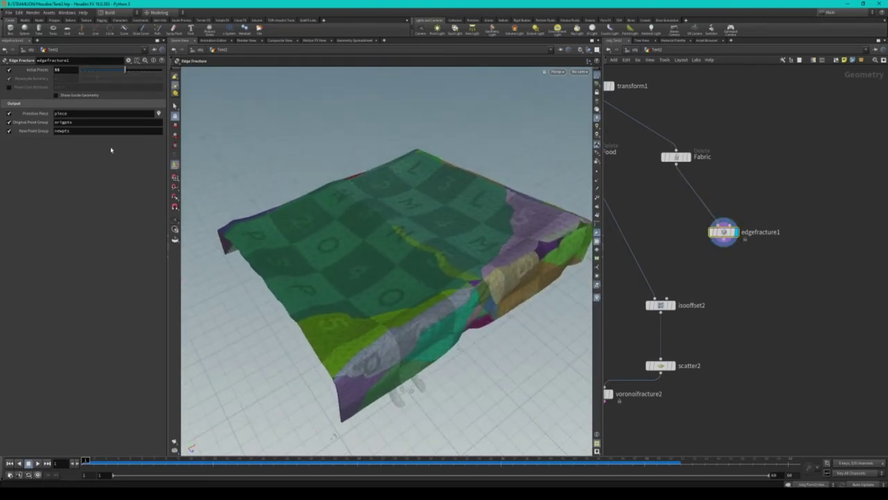
{"action": "left_click_drag", "start_coordinate": [391, 199], "coordinate": [387, 238]}
{"action": "key", "text": "Tab"}
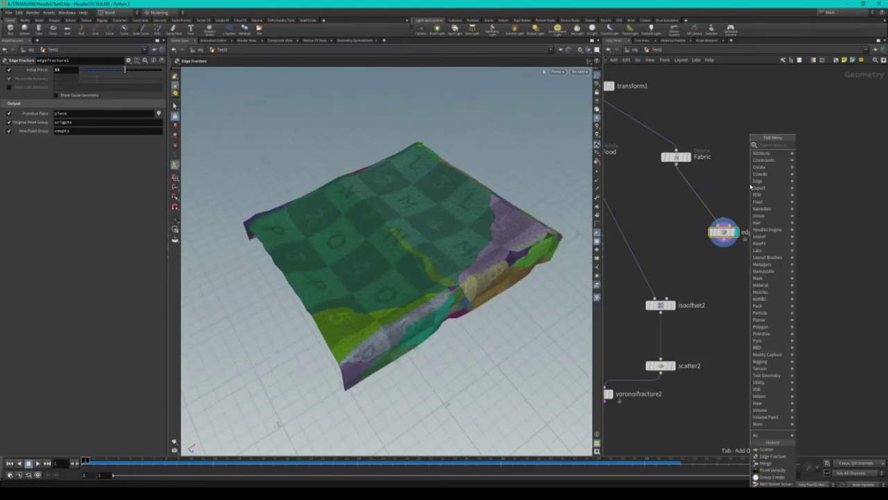
- Add a Draw Curve node (drawcurve1) projecting onto the ZX Plane
{"action": "type", "text": "curve"}
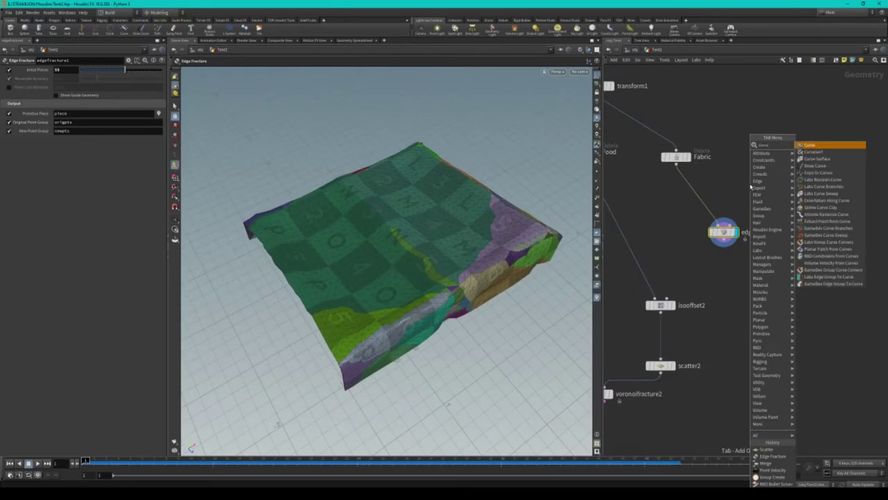
{"action": "key", "text": "Return"}
{"action": "left_click", "coordinate": [763, 168]}
{"action": "left_click_drag", "start_coordinate": [465, 242], "coordinate": [411, 232], "text": "alt"}
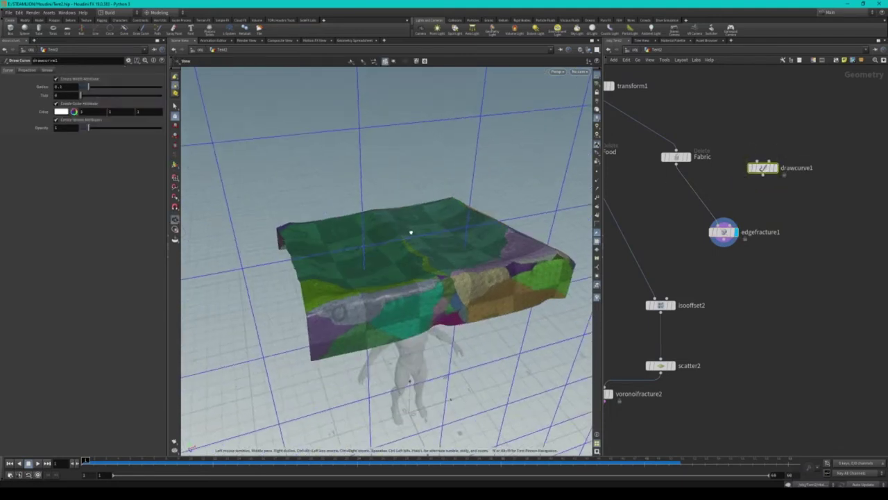
{"action": "left_click", "coordinate": [28, 70]}
{"action": "left_click", "coordinate": [73, 95]}
{"action": "left_click", "coordinate": [69, 110]}
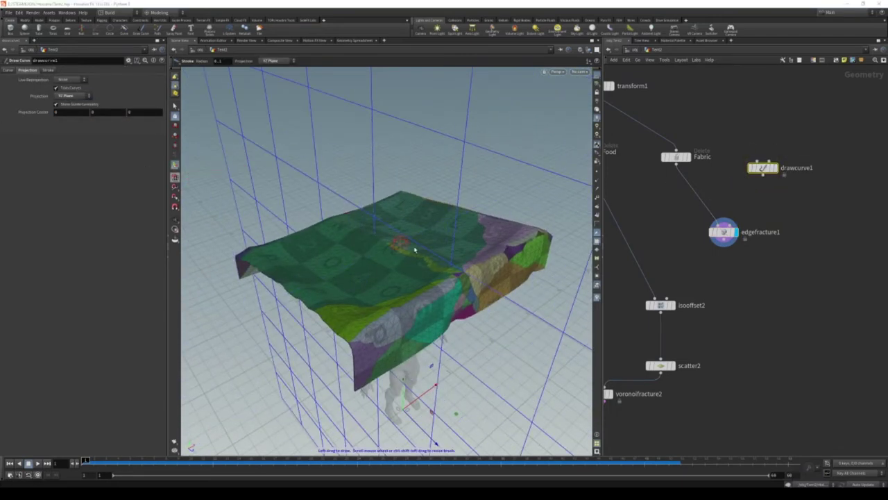
{"action": "left_click", "coordinate": [93, 98]}
{"action": "left_click", "coordinate": [69, 111]}
- Draw freehand strokes across the cloth and wire drawcurve1 into edgefracture1's Fracture Curves input
{"action": "mouse_move", "coordinate": [451, 238]}
{"action": "left_mouse_down", "text": "alt"}
{"action": "mouse_move", "coordinate": [431, 250]}
{"action": "mouse_move", "coordinate": [407, 244]}
{"action": "mouse_move", "coordinate": [405, 284]}
{"action": "left_mouse_up", "text": "alt"}
{"action": "mouse_move", "coordinate": [393, 326]}
{"action": "left_mouse_down", "text": "alt"}
{"action": "mouse_move", "coordinate": [382, 298]}
{"action": "mouse_move", "coordinate": [392, 194]}
{"action": "mouse_move", "coordinate": [397, 234]}
{"action": "mouse_move", "coordinate": [341, 188]}
{"action": "mouse_move", "coordinate": [412, 231]}
{"action": "mouse_move", "coordinate": [505, 208]}
{"action": "mouse_move", "coordinate": [340, 234]}
{"action": "mouse_move", "coordinate": [389, 294]}
{"action": "mouse_move", "coordinate": [408, 164]}
{"action": "left_mouse_up", "text": "alt"}
{"action": "left_click_drag", "start_coordinate": [263, 178], "coordinate": [492, 315]}
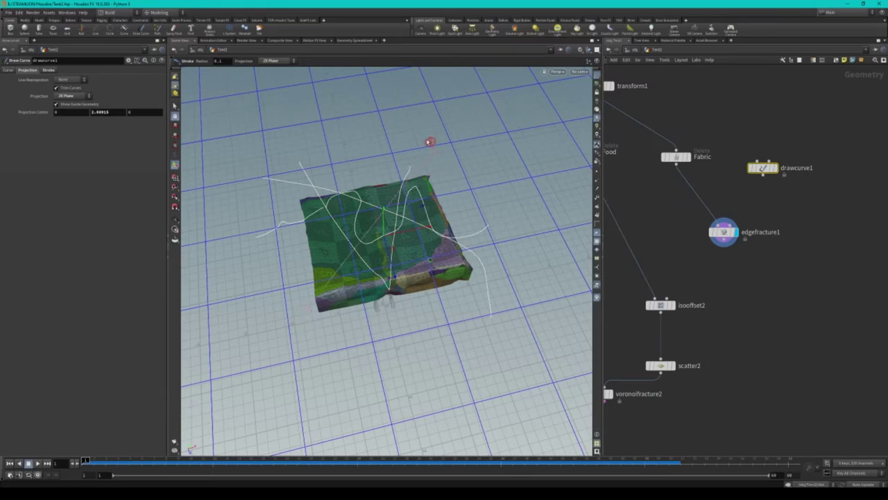
{"action": "left_click_drag", "start_coordinate": [429, 142], "coordinate": [527, 222], "text": "alt"}
{"action": "left_click_drag", "start_coordinate": [763, 179], "coordinate": [724, 231]}
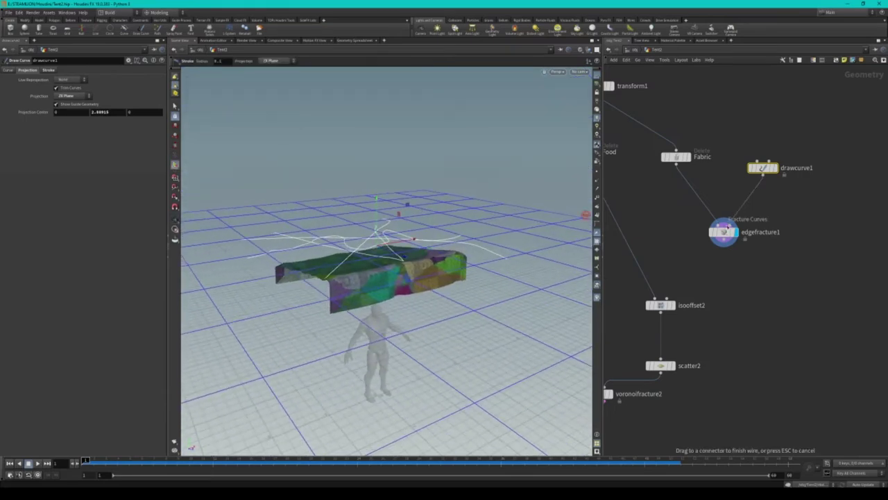
{"action": "left_click", "coordinate": [724, 231]}
- Lower edgefracture1's Initial Points from 55 to 4 for fewer, larger pieces
{"action": "left_click_drag", "start_coordinate": [333, 264], "coordinate": [376, 257]}
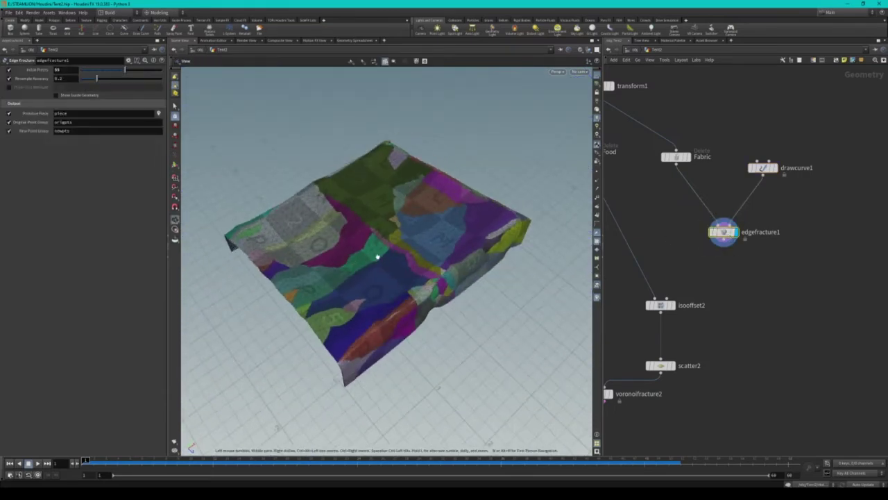
{"action": "left_click_drag", "start_coordinate": [125, 70], "coordinate": [79, 73]}
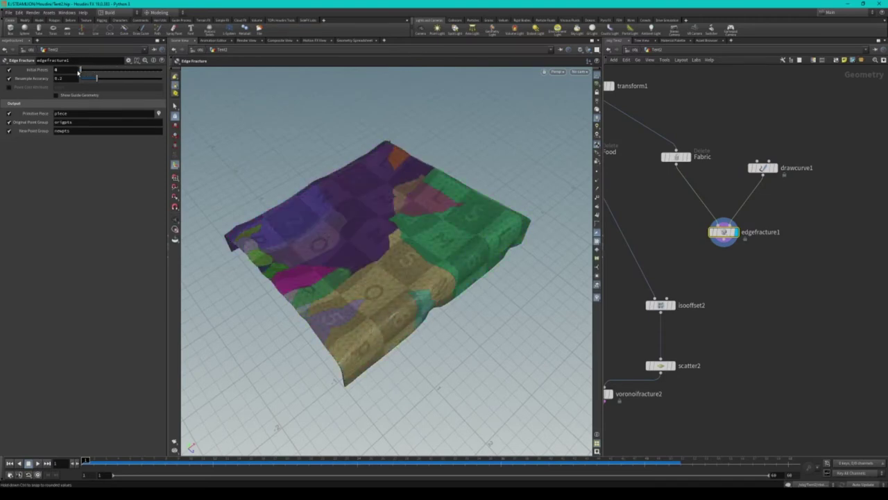
{"action": "left_click_drag", "start_coordinate": [84, 73], "coordinate": [86, 71]}
{"action": "left_click_drag", "start_coordinate": [382, 206], "coordinate": [819, 206]}
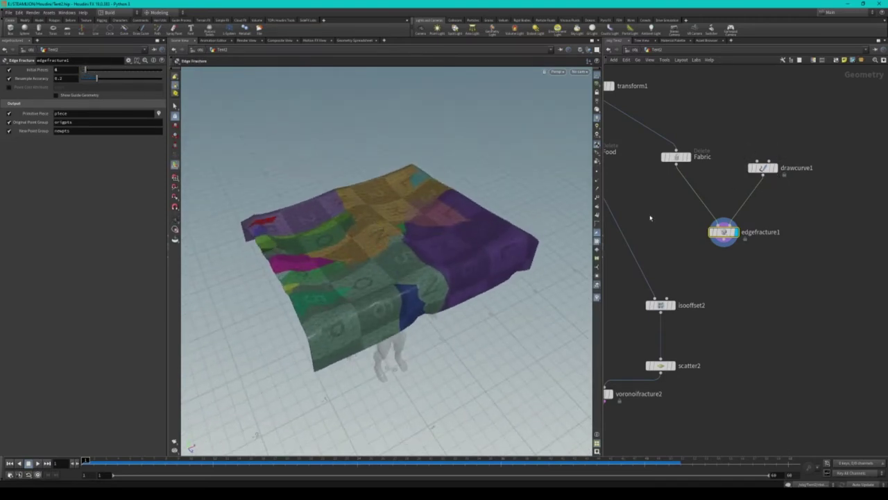
- Nudge edgefracture1 in the network and search for a 'vellum' node
{"action": "scroll", "coordinate": [770, 243], "scroll_direction": "down", "scroll_amount": 2}
{"action": "left_click_drag", "start_coordinate": [761, 234], "coordinate": [770, 245]}
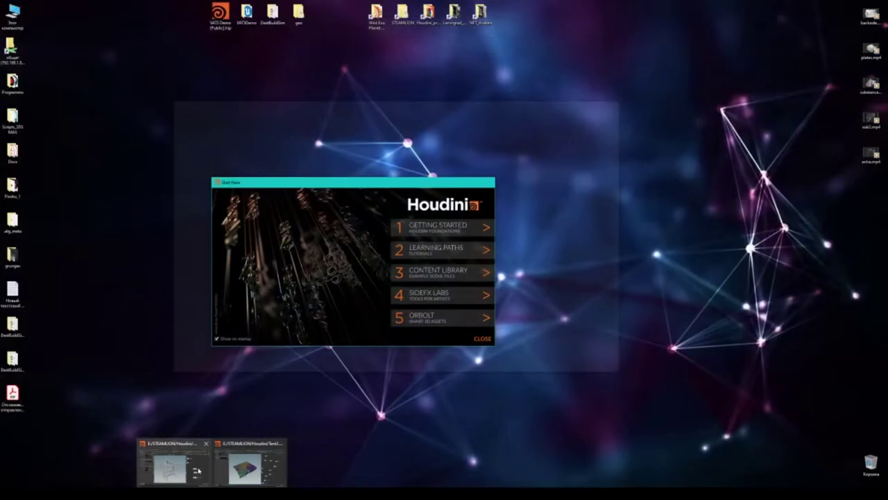
{"action": "left_click", "coordinate": [198, 471]}
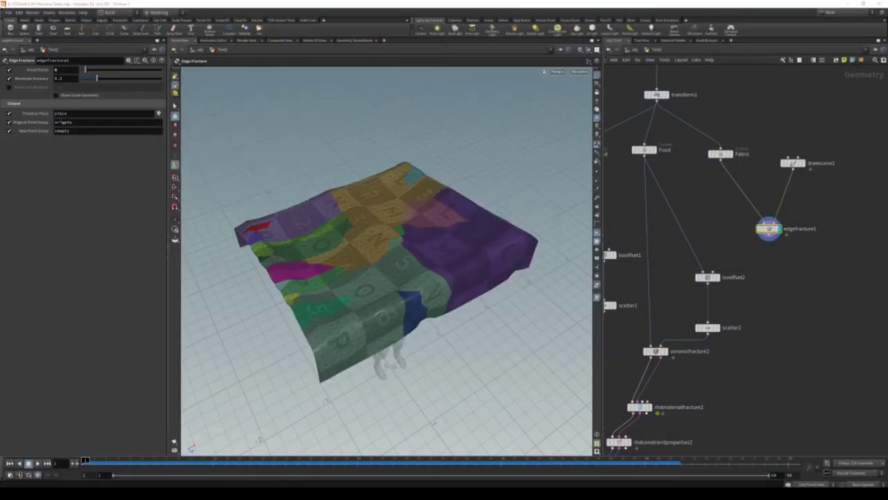
{"action": "key", "text": "Tab"}
{"action": "type", "text": "vellum"}
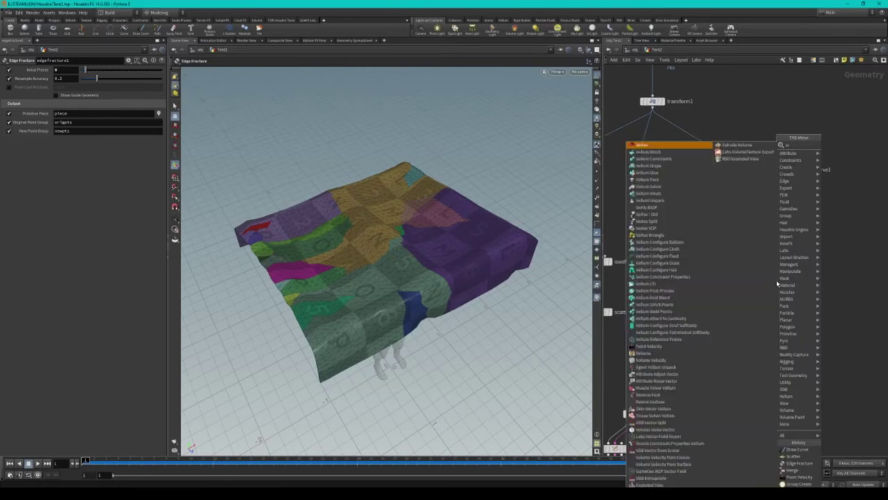
- Add a Vellum Configure Cloth node (vellumcloth1) and wire edgefracture1 into it
{"action": "key", "text": "Down"}
{"action": "key", "text": "Down"}
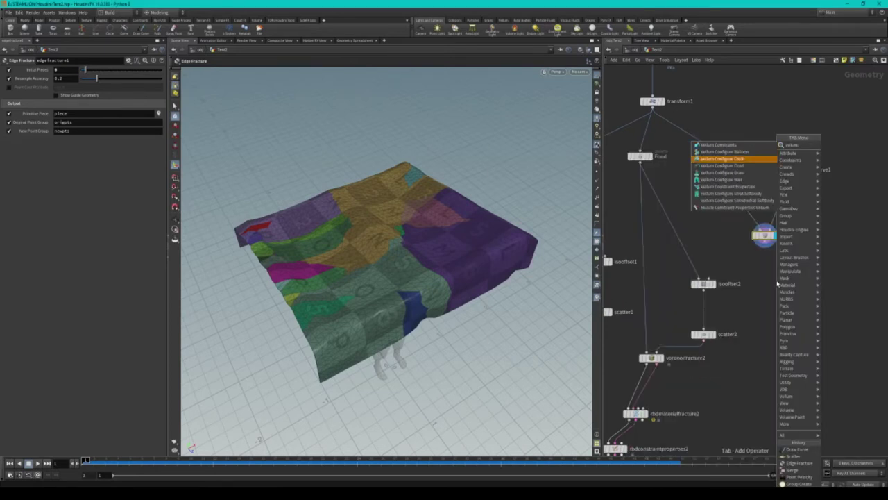
{"action": "key", "text": "Return"}
{"action": "left_click", "coordinate": [777, 281]}
{"action": "scroll", "coordinate": [777, 281], "scroll_direction": "up", "scroll_amount": 3}
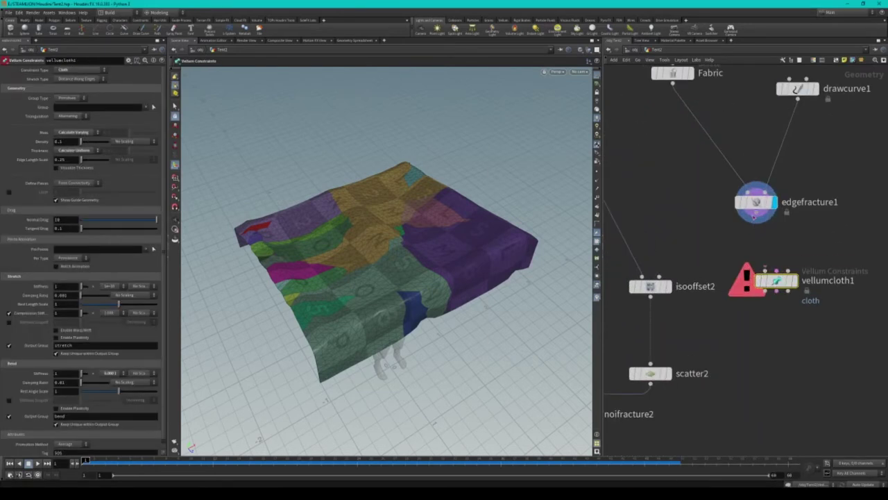
{"action": "left_click_drag", "start_coordinate": [764, 272], "coordinate": [759, 262]}
{"action": "left_click", "coordinate": [756, 202]}
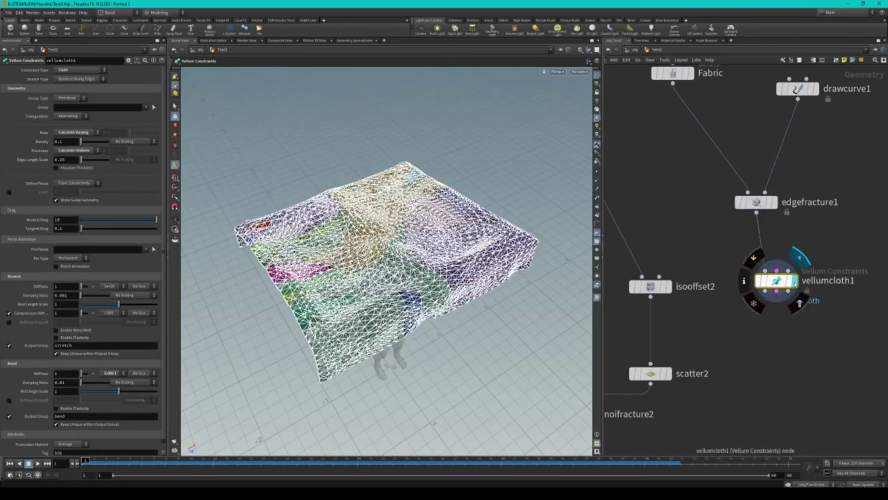
- Review the drawn curves and fracture, then display vellumcloth1's constraint wireframe
{"action": "middle_click_drag", "start_coordinate": [775, 281], "coordinate": [767, 320]}
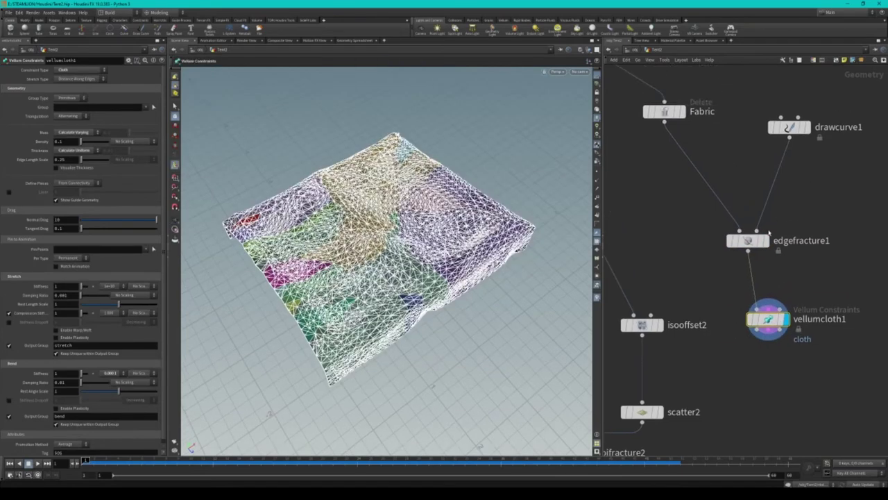
{"action": "left_click", "coordinate": [765, 240]}
{"action": "left_click", "coordinate": [789, 128]}
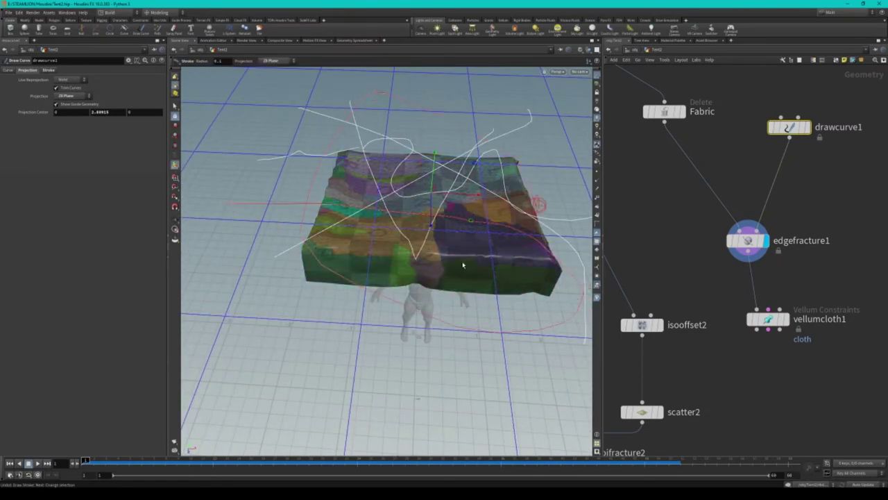
{"action": "mouse_move", "coordinate": [305, 201]}
{"action": "left_mouse_down", "text": "alt"}
{"action": "mouse_move", "coordinate": [476, 306]}
{"action": "mouse_move", "coordinate": [452, 222]}
{"action": "left_mouse_up", "text": "alt"}
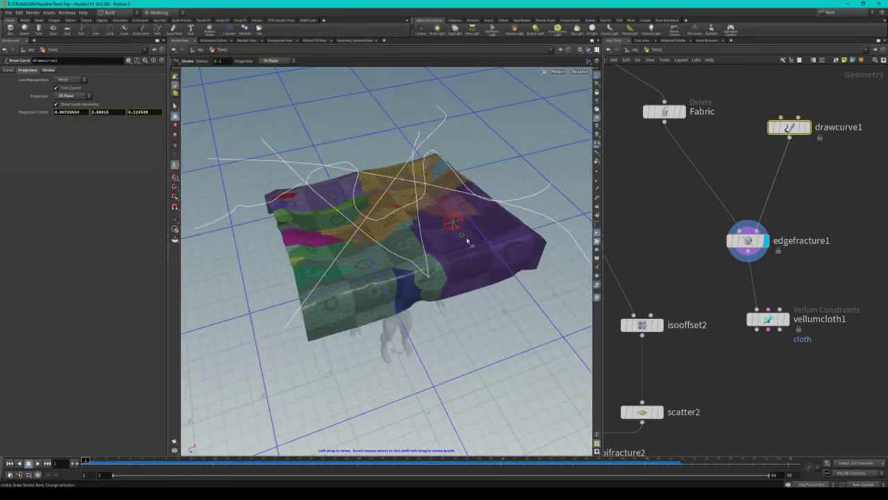
{"action": "key", "text": "Escape"}
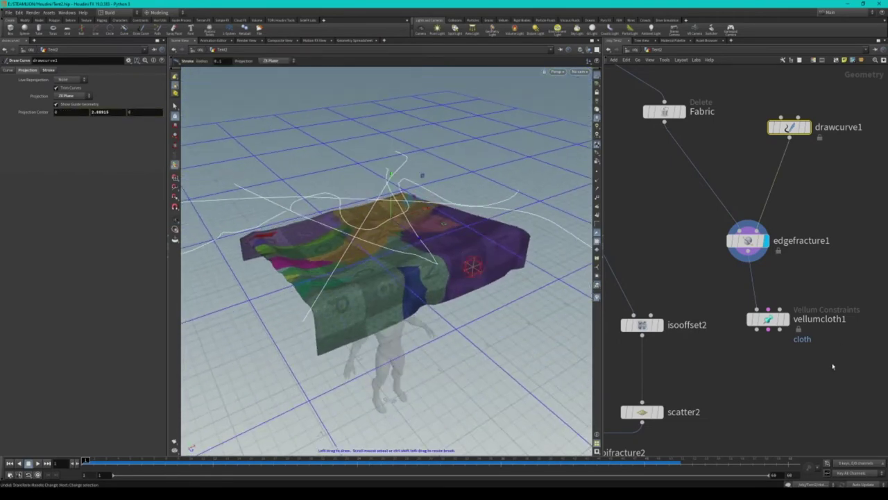
{"action": "left_click", "coordinate": [771, 286]}
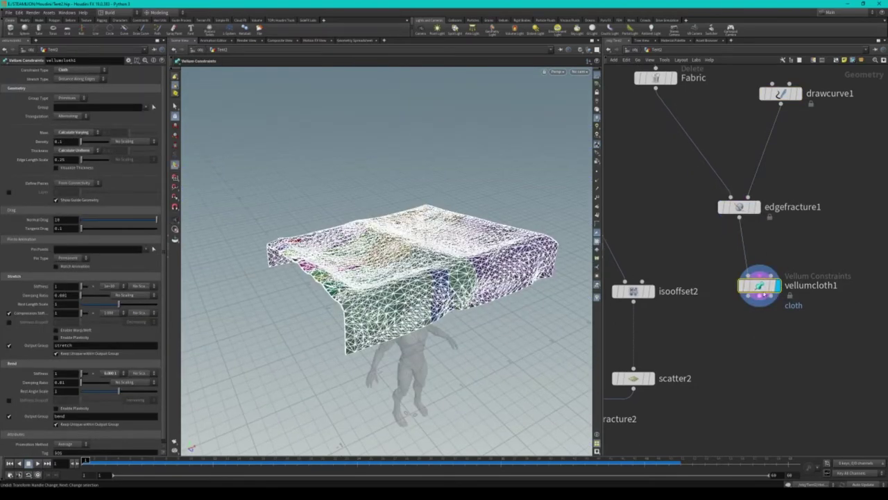
- Raise edgefracture1's Initial Pieces from 8 to 18
{"action": "left_click", "coordinate": [755, 206]}
{"action": "mouse_move", "coordinate": [419, 260]}
{"action": "left_mouse_down"}
{"action": "mouse_move", "coordinate": [503, 220]}
{"action": "mouse_move", "coordinate": [406, 234]}
{"action": "left_mouse_up"}
{"action": "left_click_drag", "start_coordinate": [84, 70], "coordinate": [83, 70]}
{"action": "key", "text": "Escape"}
{"action": "left_click_drag", "start_coordinate": [353, 290], "coordinate": [359, 267]}
{"action": "mouse_move", "coordinate": [85, 72]}
{"action": "left_mouse_down"}
{"action": "mouse_move", "coordinate": [99, 70]}
{"action": "mouse_move", "coordinate": [79, 77]}
{"action": "mouse_move", "coordinate": [87, 72]}
{"action": "left_mouse_up"}
- View the cloth from low down with vellumcloth1's constraints displayed
{"action": "key", "text": "Escape"}
{"action": "mouse_move", "coordinate": [333, 239]}
{"action": "left_mouse_down"}
{"action": "mouse_move", "coordinate": [329, 258]}
{"action": "mouse_move", "coordinate": [403, 311]}
{"action": "mouse_move", "coordinate": [389, 291]}
{"action": "left_mouse_up"}
{"action": "middle_click_drag", "start_coordinate": [774, 296], "coordinate": [766, 257]}
{"action": "left_click", "coordinate": [766, 254]}
- Add a Vellum Weld Points node (vellumweld1) below vellumcloth1
{"action": "key", "text": "Tab"}
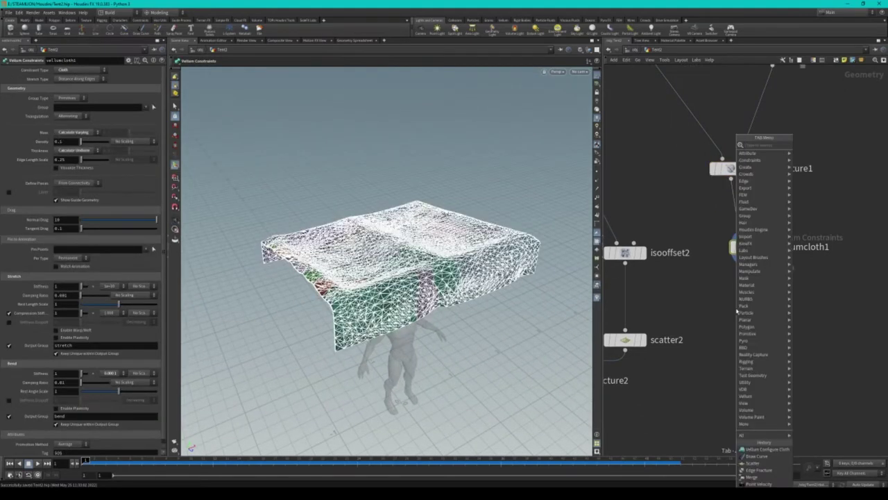
{"action": "type", "text": "vellum"}
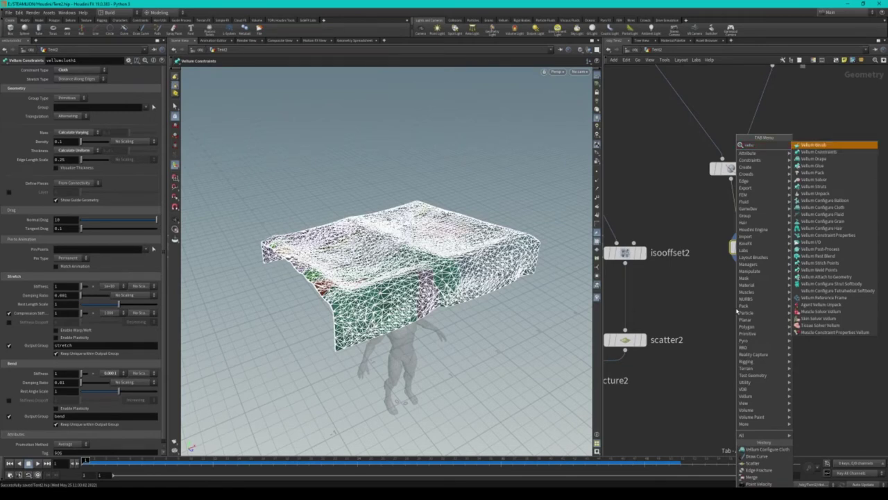
{"action": "type", "text": "cloth"}
{"action": "key", "text": "Return"}
{"action": "left_click", "coordinate": [747, 306]}
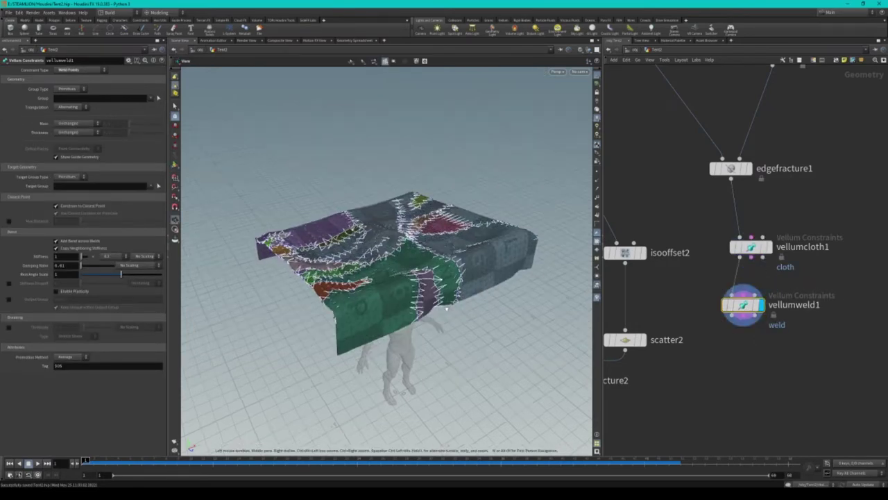
{"action": "left_click_drag", "start_coordinate": [388, 264], "coordinate": [345, 315]}
{"action": "scroll", "coordinate": [344, 315], "scroll_direction": "up", "scroll_amount": 5}
{"action": "scroll", "coordinate": [345, 316], "scroll_direction": "down", "scroll_amount": 5}
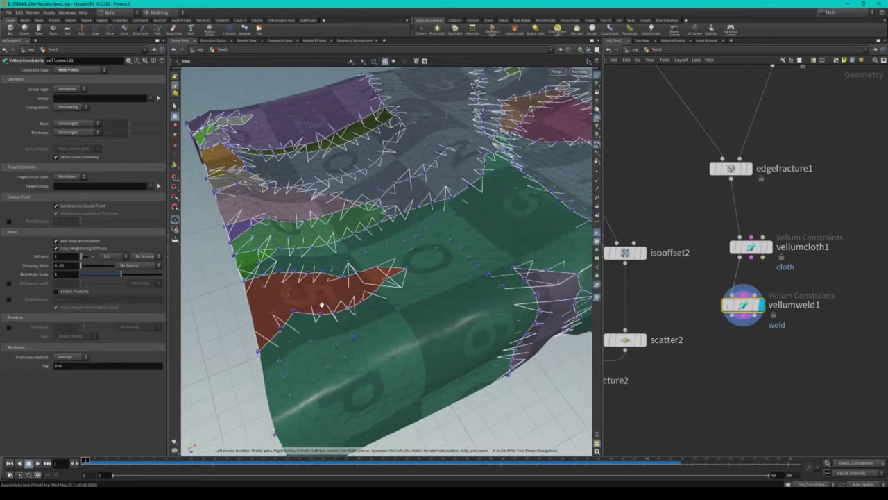
{"action": "scroll", "coordinate": [345, 315], "scroll_direction": "down", "scroll_amount": 5}
{"action": "left_click_drag", "start_coordinate": [345, 316], "coordinate": [374, 295]}
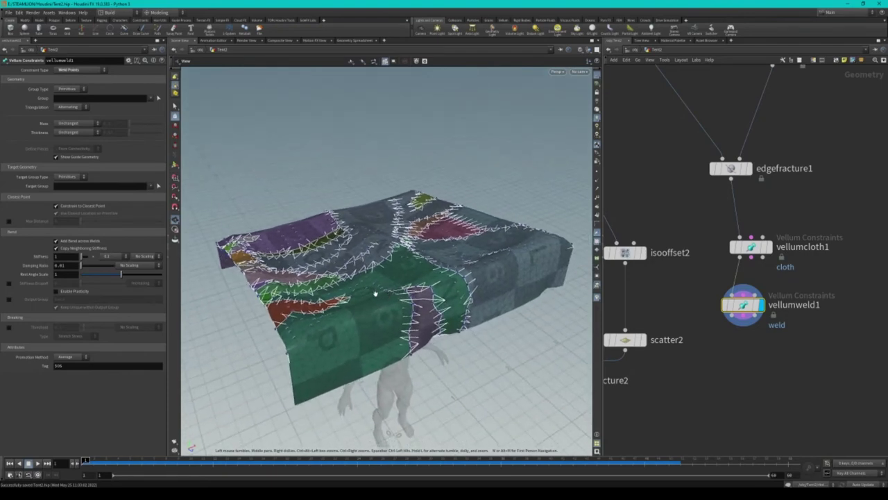
- Enable Breaking on vellumweld1 with a Threshold of 0.6
{"action": "left_click", "coordinate": [9, 327]}
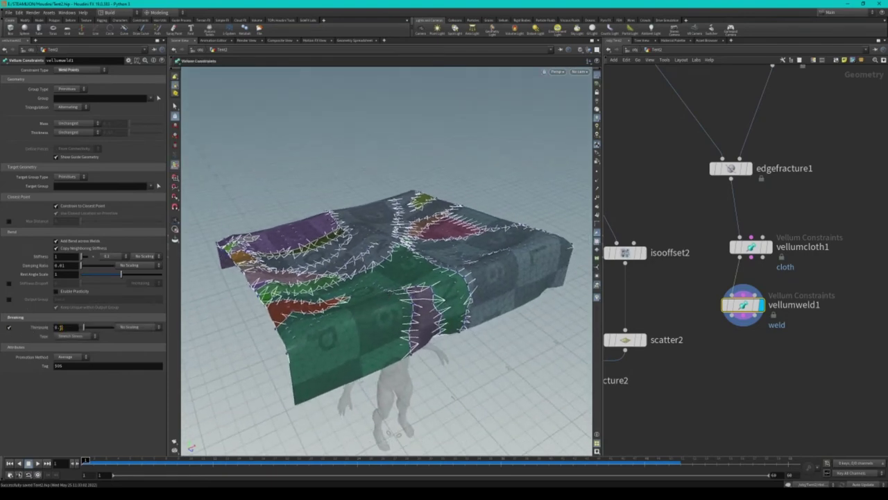
{"action": "type", "text": "0"}
{"action": "key", "text": "Return"}
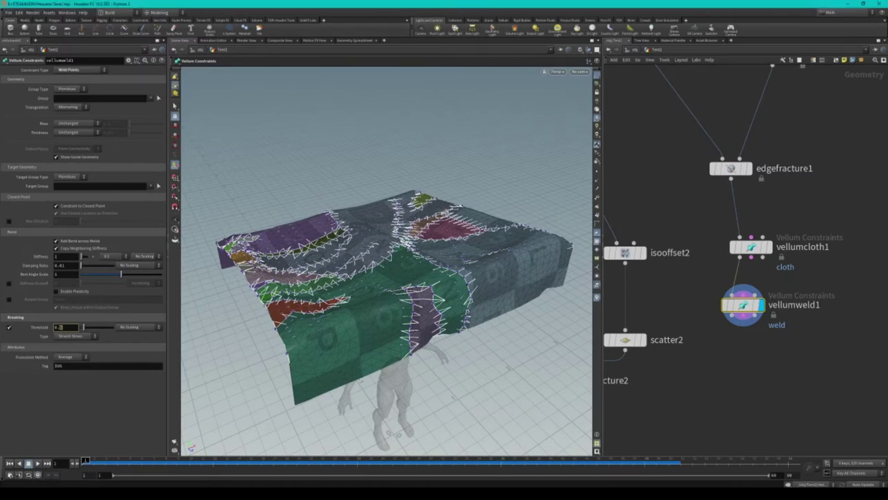
{"action": "type", "text": "6"}
{"action": "key", "text": "Return"}
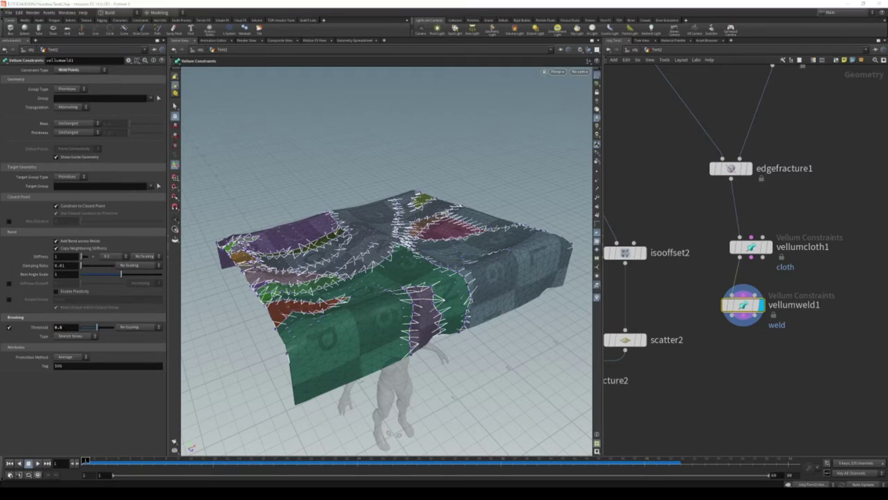
{"action": "left_click", "coordinate": [750, 248]}
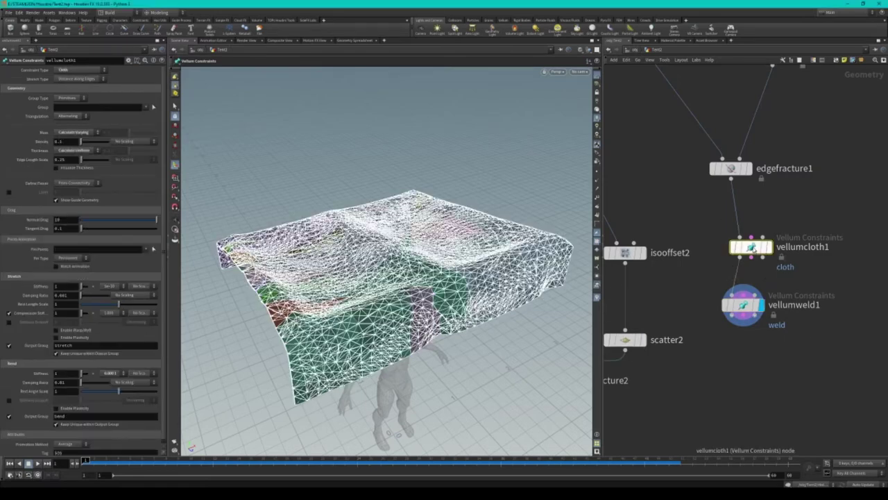
- Wire vellumcloth1's second output into vellumweld1 and set Stretch Stiffness to 5000
{"action": "left_click_drag", "start_coordinate": [751, 258], "coordinate": [753, 289]}
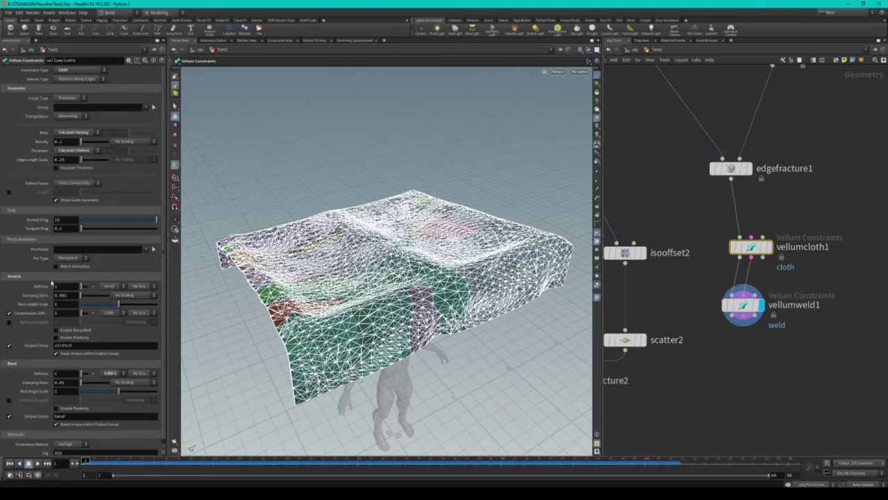
{"action": "left_click", "coordinate": [67, 285]}
{"action": "type", "text": "000"}
{"action": "key", "text": "Return"}
{"action": "scroll", "coordinate": [43, 382], "scroll_direction": "down", "scroll_amount": 1}
- Set vellumcloth1's Bend Stiffness to 5000 and save Test2.hip
{"action": "left_click", "coordinate": [65, 370]}
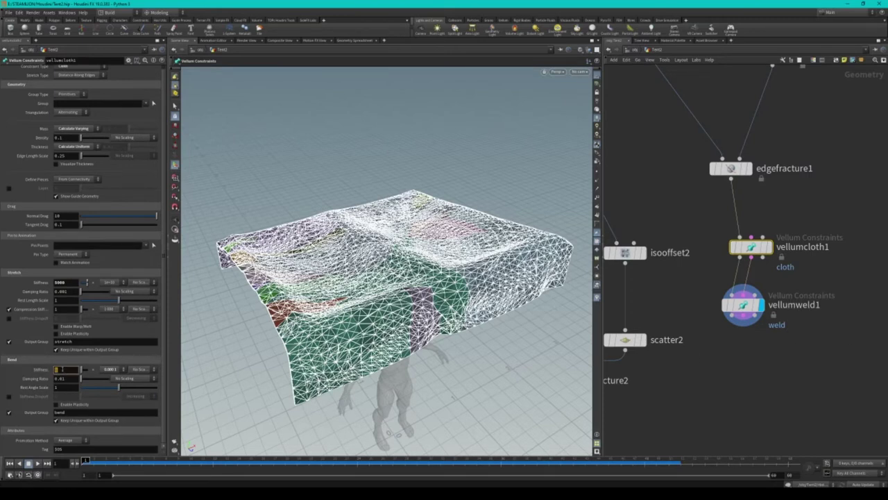
{"action": "type", "text": "000"}
{"action": "key", "text": "Return"}
{"action": "key", "text": "Escape"}
{"action": "key", "text": "ctrl+s"}
{"action": "scroll", "coordinate": [769, 278], "scroll_direction": "down", "scroll_amount": 2}
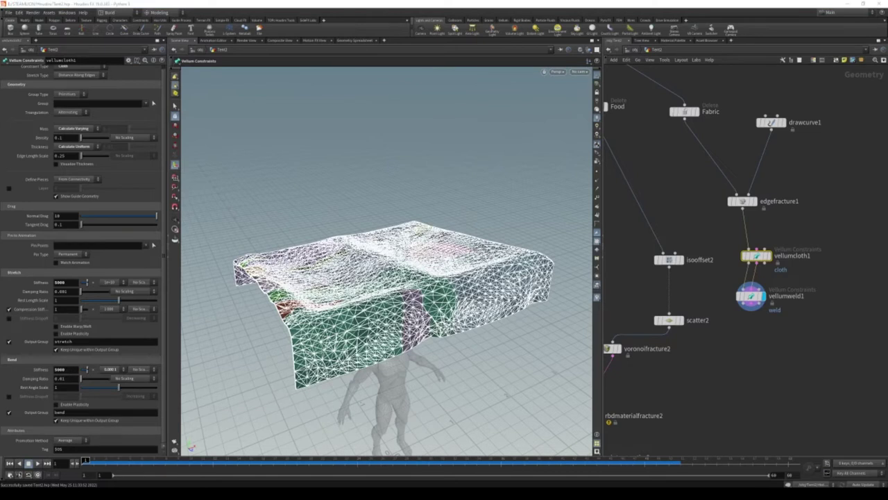
- Add a Vellum Solver (vellumsolver1) below vellumweld1 via the 'velsol' search
{"action": "middle_click_drag", "start_coordinate": [616, 356], "coordinate": [628, 339]}
{"action": "key", "text": "Tab"}
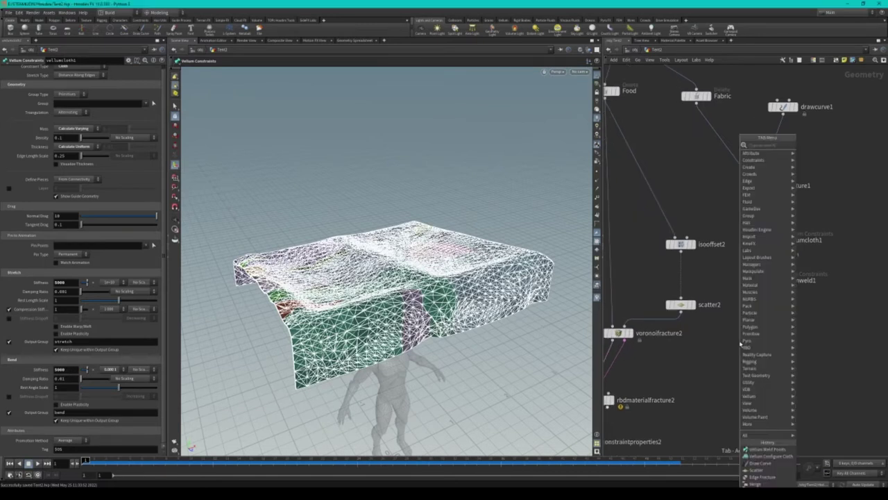
{"action": "type", "text": "vunp"}
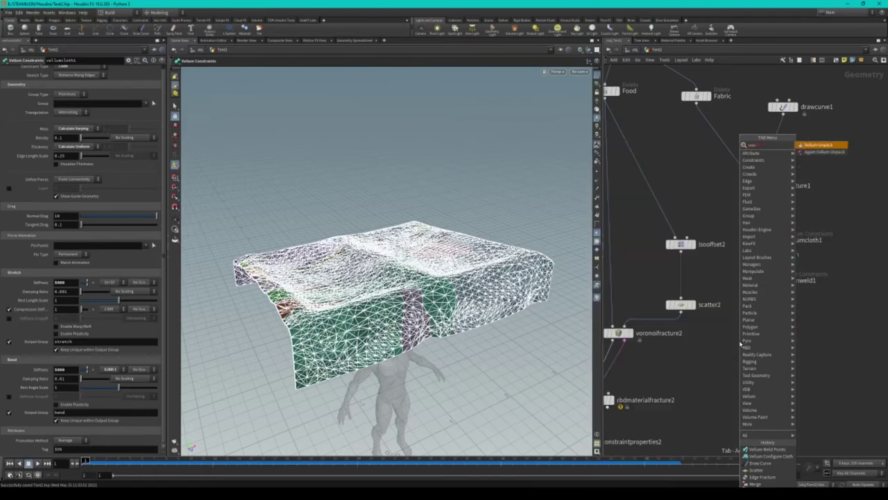
{"action": "key", "text": "BackSpace"}
{"action": "key", "text": "BackSpace"}
{"action": "key", "text": "BackSpace"}
{"action": "key", "text": "BackSpace"}
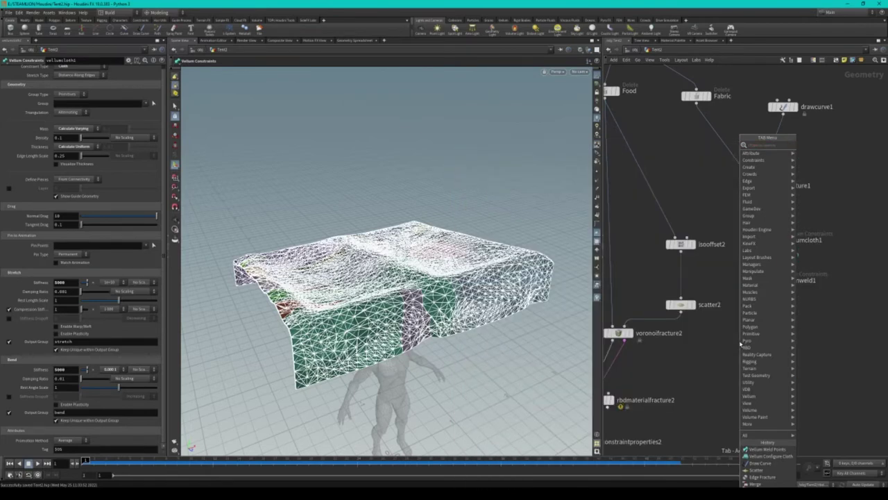
{"action": "type", "text": "velsol"}
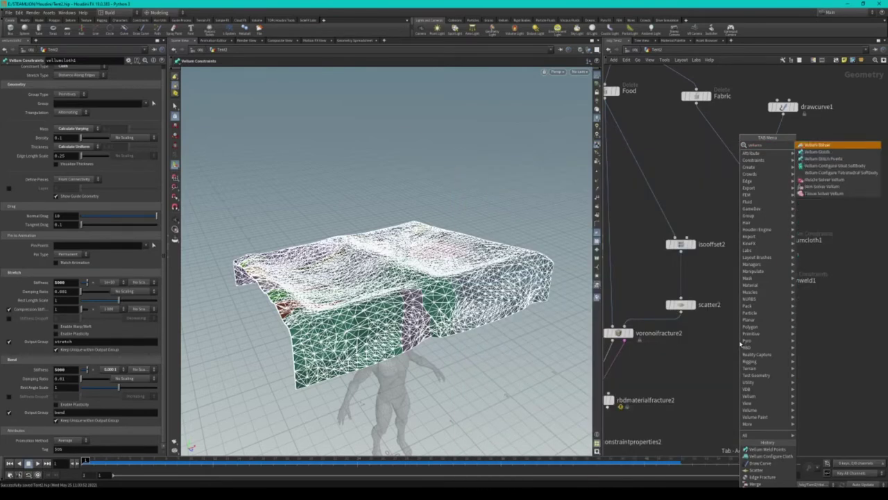
{"action": "key", "text": "Return"}
{"action": "left_click", "coordinate": [739, 343]}
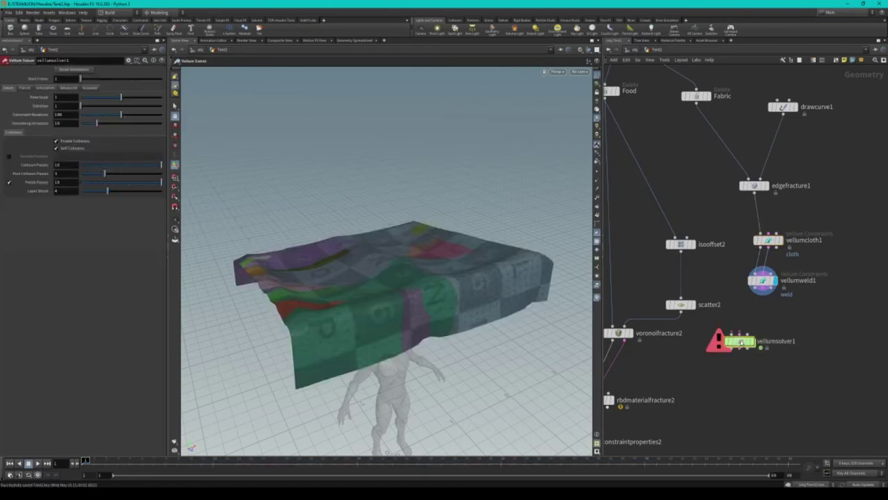
- Wire vellumweld1's geometry and constraint outputs into vellumsolver1's first two inputs
{"action": "left_click_drag", "start_coordinate": [755, 294], "coordinate": [755, 341]}
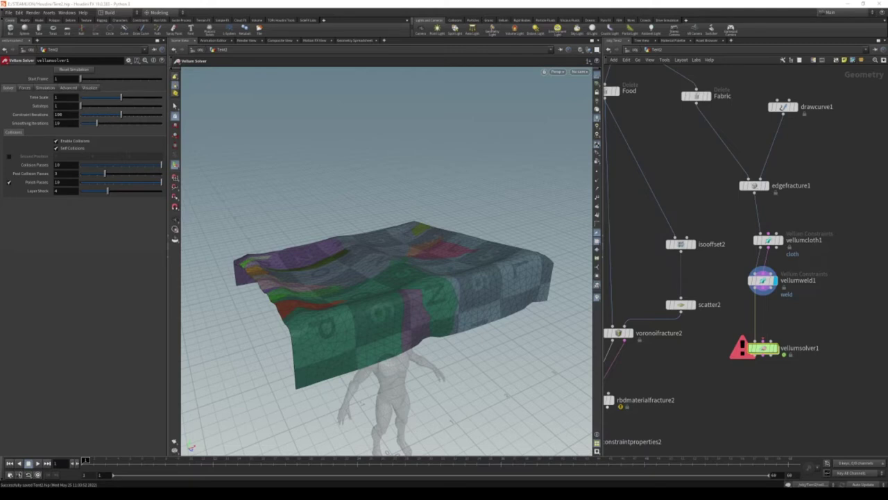
{"action": "middle_click_drag", "start_coordinate": [808, 308], "coordinate": [772, 307]}
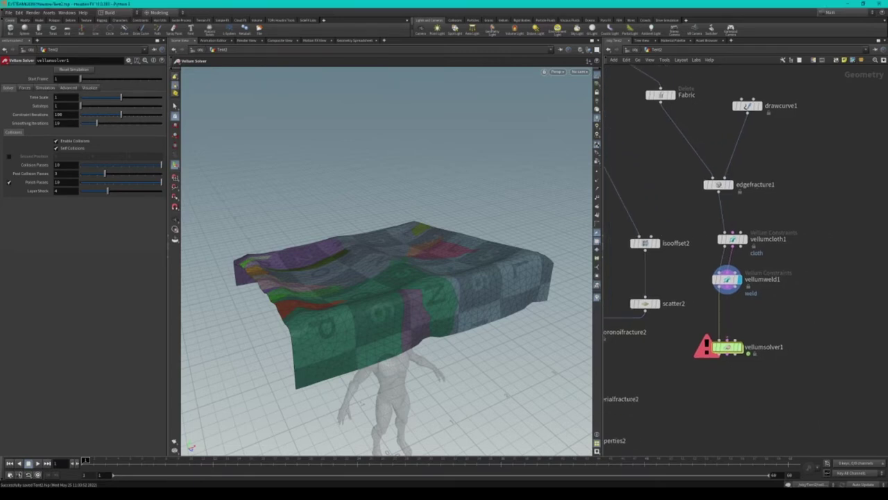
{"action": "left_click_drag", "start_coordinate": [727, 295], "coordinate": [726, 339]}
{"action": "left_click", "coordinate": [726, 340]}
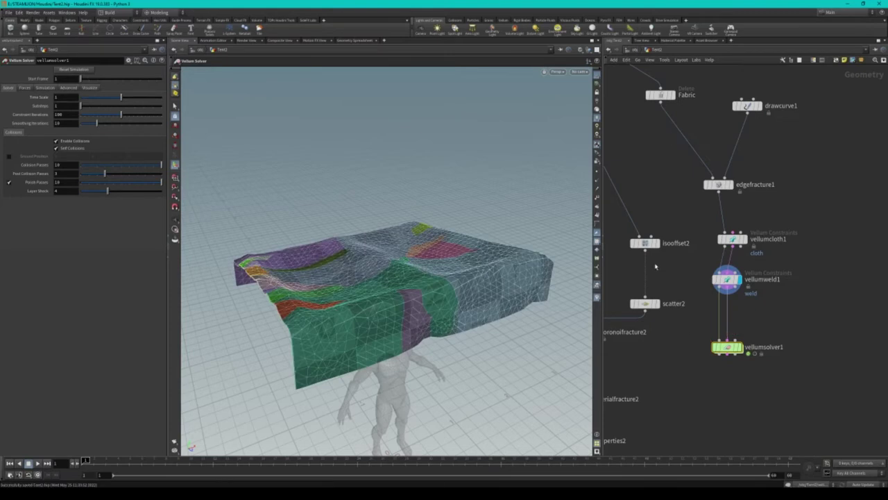
{"action": "scroll", "coordinate": [721, 333], "scroll_direction": "down", "scroll_amount": 3}
{"action": "scroll", "coordinate": [710, 321], "scroll_direction": "up", "scroll_amount": 2}
{"action": "scroll", "coordinate": [687, 389], "scroll_direction": "down", "scroll_amount": 2}
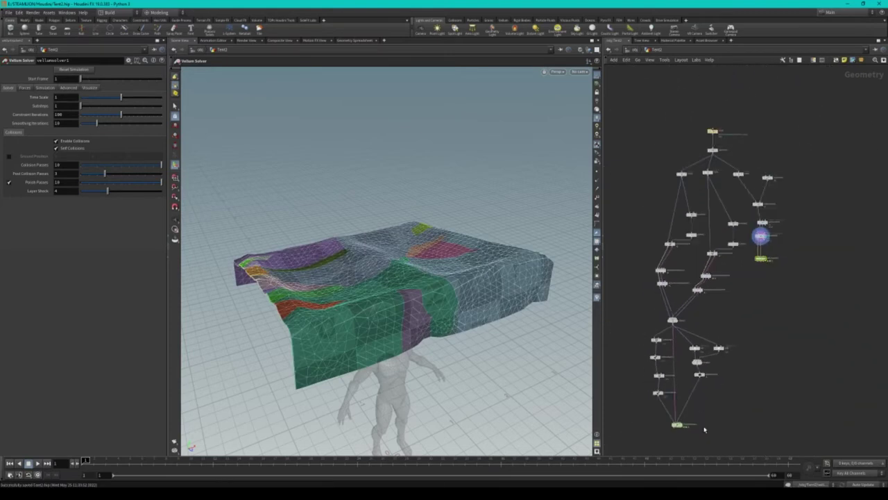
{"action": "scroll", "coordinate": [677, 327], "scroll_direction": "up", "scroll_amount": 3}
- Nudge rbdbulletsolver1 slightly lower in the network
{"action": "left_click_drag", "start_coordinate": [692, 305], "coordinate": [695, 316]}
{"action": "scroll", "coordinate": [655, 315], "scroll_direction": "up", "scroll_amount": 2}
{"action": "scroll", "coordinate": [655, 316], "scroll_direction": "up", "scroll_amount": 2}
{"action": "scroll", "coordinate": [655, 315], "scroll_direction": "up", "scroll_amount": 1}
{"action": "key", "text": "Tab"}
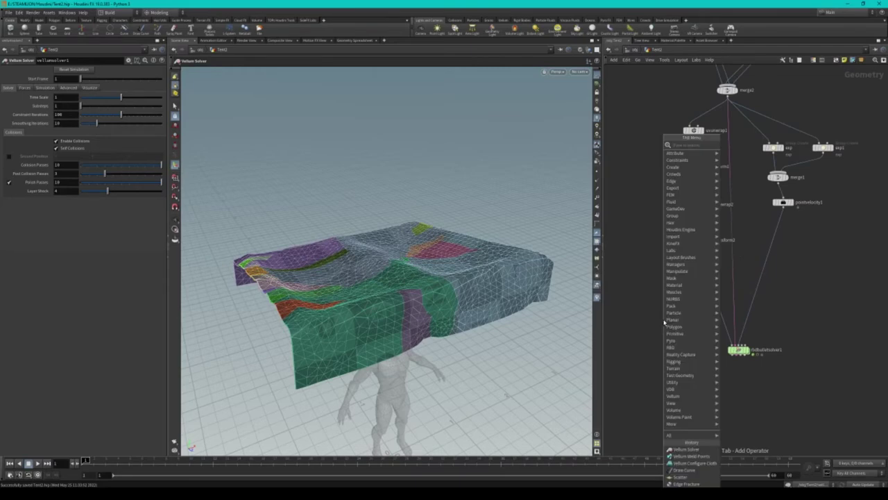
- Insert a pack1 node packing by name attribute between uvtransform1 and rbdbulletsolver1
{"action": "type", "text": "pack"}
{"action": "key", "text": "Return"}
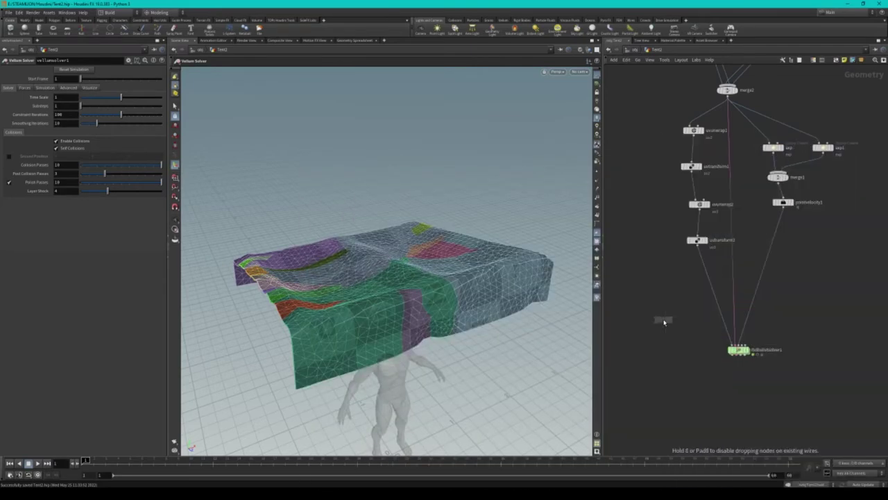
{"action": "left_click", "coordinate": [663, 319]}
{"action": "left_click", "coordinate": [9, 88]}
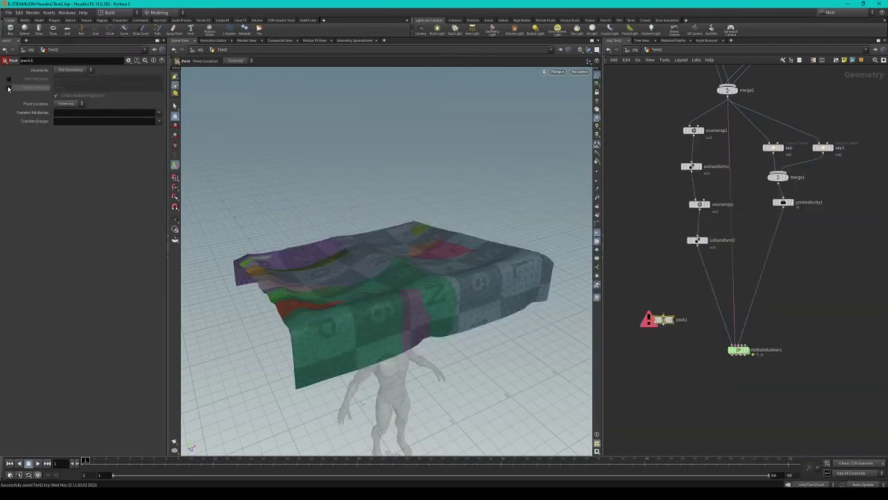
{"action": "left_click", "coordinate": [88, 113]}
{"action": "type", "text": "e"}
{"action": "key", "text": "Return"}
{"action": "left_click_drag", "start_coordinate": [664, 319], "coordinate": [707, 288]}
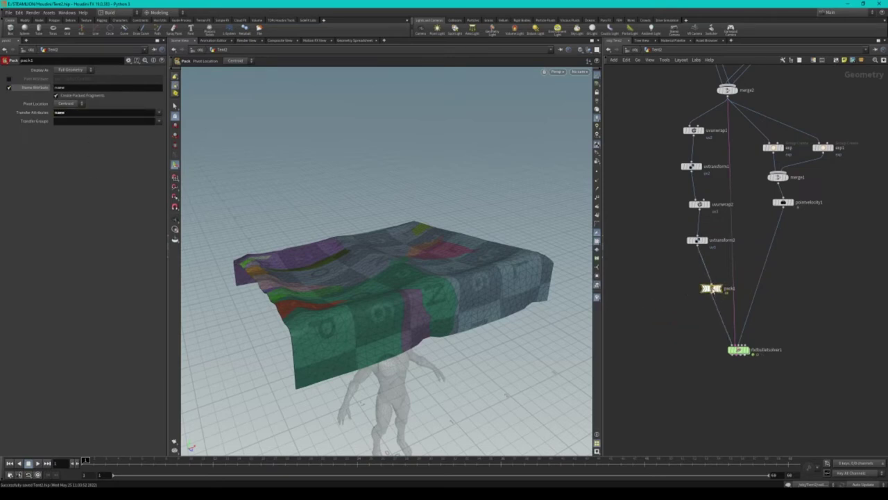
{"action": "middle_click_drag", "start_coordinate": [725, 389], "coordinate": [689, 352]}
- Add an Unpack node (unpack1) below rbdbulletsolver1
{"action": "key", "text": "Tab"}
{"action": "type", "text": "unp"}
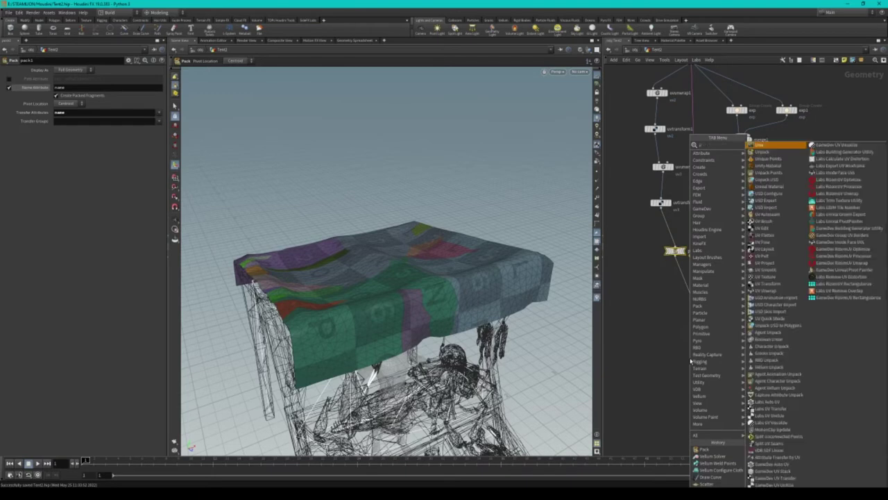
{"action": "key", "text": "Return"}
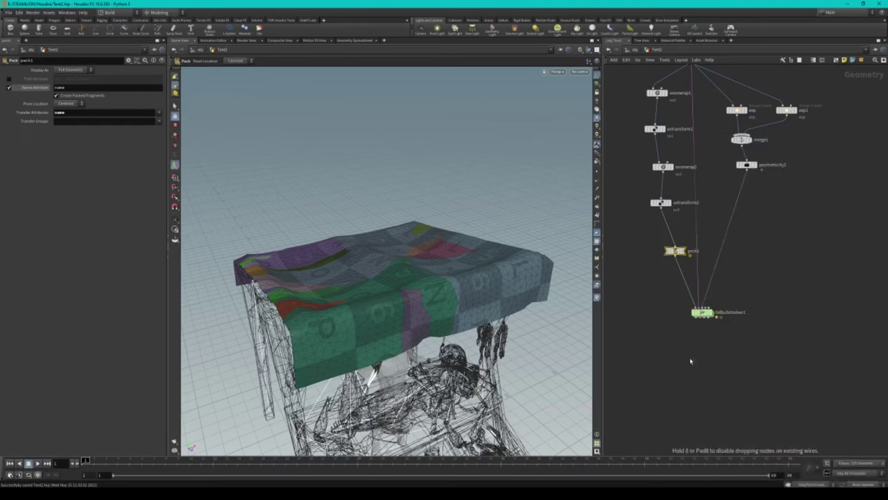
{"action": "left_click", "coordinate": [693, 355]}
- Wire rbdbulletsolver1's output into unpack1 and move the drawcurve chain lower
{"action": "mouse_move", "coordinate": [702, 317]}
{"action": "left_mouse_down"}
{"action": "mouse_move", "coordinate": [703, 350]}
{"action": "mouse_move", "coordinate": [809, 272]}
{"action": "left_mouse_up"}
{"action": "scroll", "coordinate": [810, 272], "scroll_direction": "down", "scroll_amount": 5}
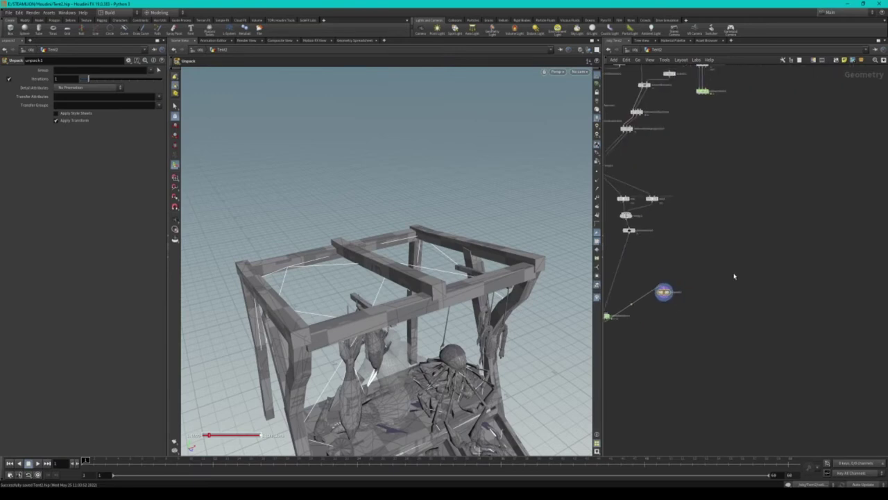
{"action": "middle_click_drag", "start_coordinate": [704, 184], "coordinate": [777, 239]}
{"action": "left_click_drag", "start_coordinate": [761, 202], "coordinate": [758, 131]}
{"action": "left_click_drag", "start_coordinate": [763, 196], "coordinate": [761, 355]}
{"action": "scroll", "coordinate": [738, 380], "scroll_direction": "up", "scroll_amount": 8}
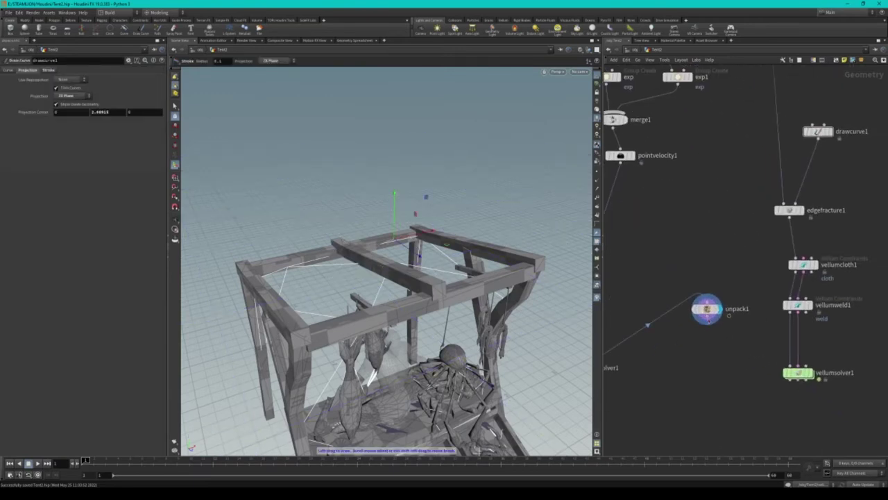
- Display unpack1's unpacked stall and place it directly beneath rbdbulletsolver1
{"action": "left_click", "coordinate": [798, 372]}
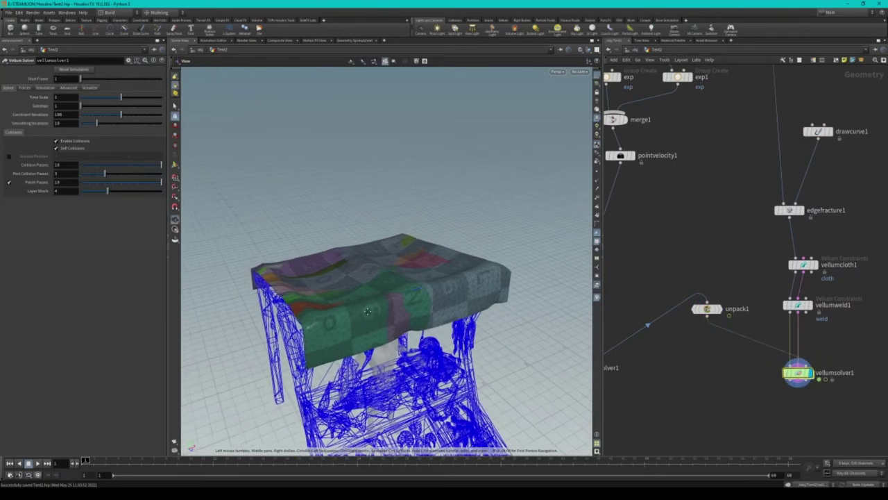
{"action": "middle_click_drag", "start_coordinate": [732, 370], "coordinate": [759, 355]}
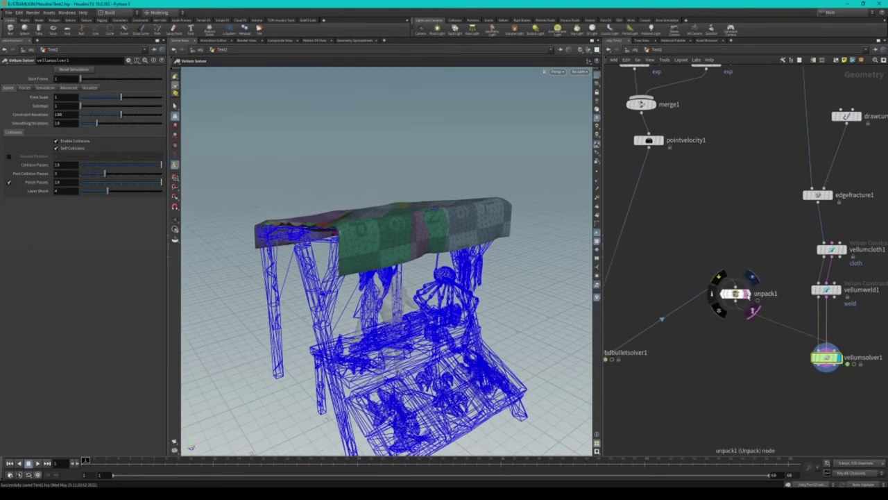
{"action": "left_click", "coordinate": [752, 277]}
{"action": "scroll", "coordinate": [738, 326], "scroll_direction": "down", "scroll_amount": 3}
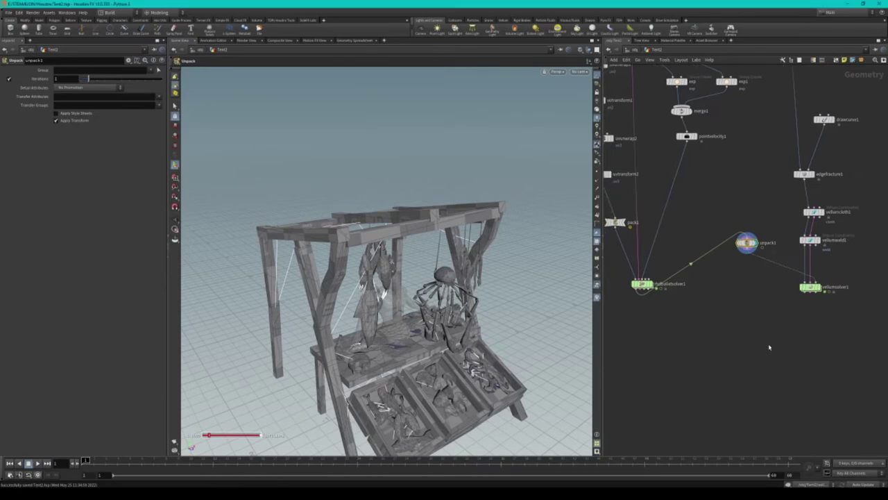
{"action": "left_click_drag", "start_coordinate": [738, 243], "coordinate": [645, 321]}
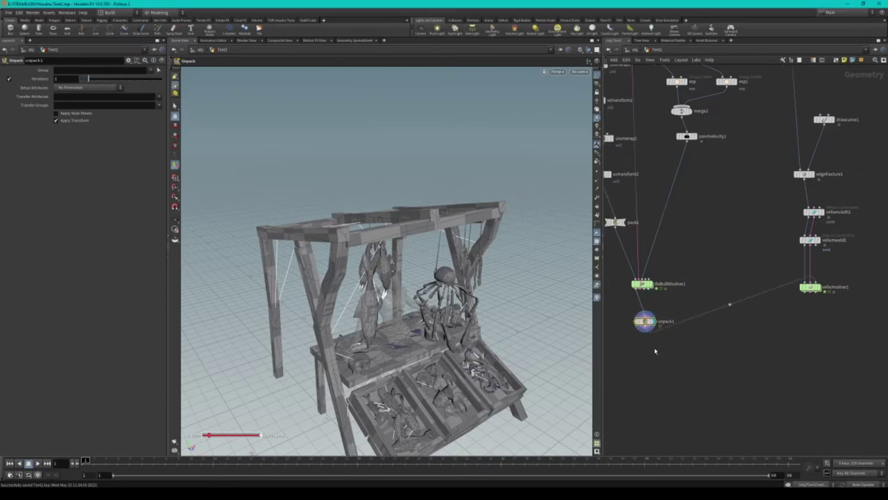
{"action": "middle_click_drag", "start_coordinate": [655, 352], "coordinate": [678, 295]}
{"action": "key", "text": "Tab"}
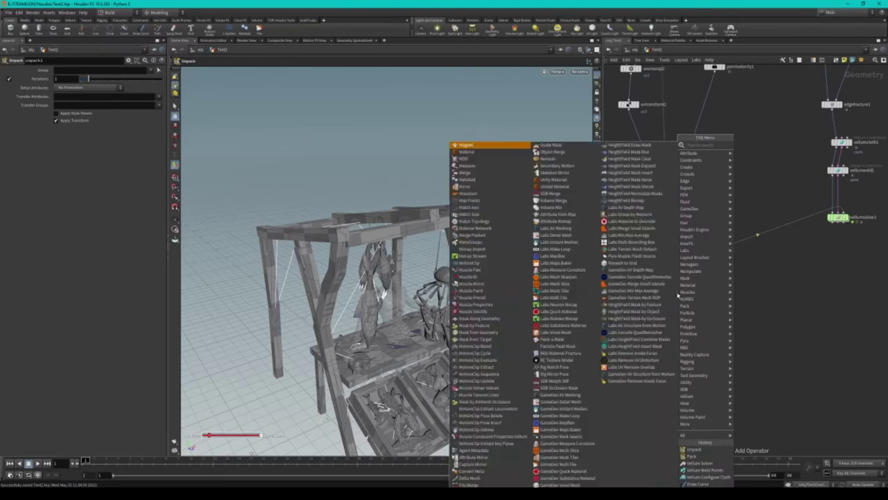
{"action": "mouse_move", "coordinate": [701, 435]}
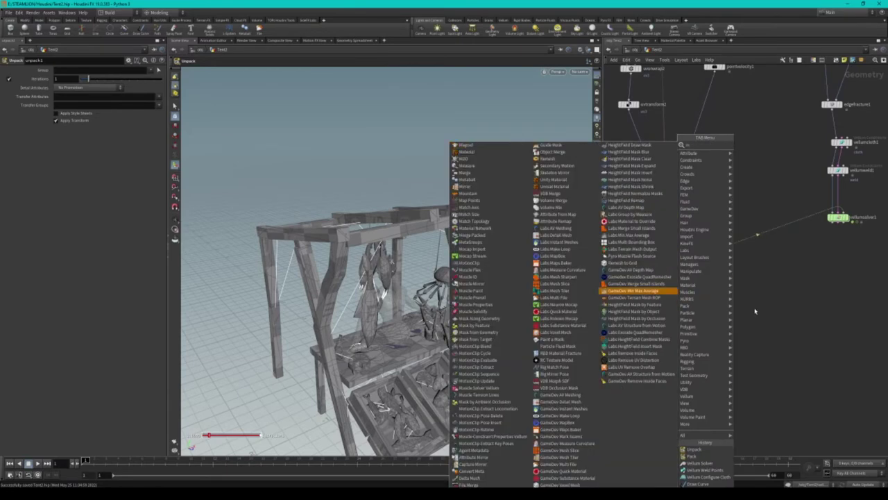
- Place attribcopy1 under unpack1, wire unpack1's output into it and set its display flag
{"action": "key", "text": "Escape"}
{"action": "middle_click_drag", "start_coordinate": [755, 312], "coordinate": [706, 296]}
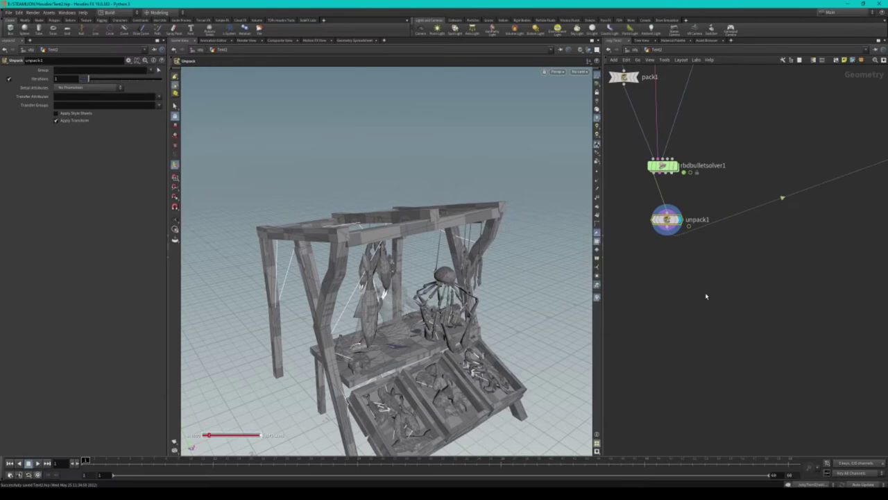
{"action": "key", "text": "Tab"}
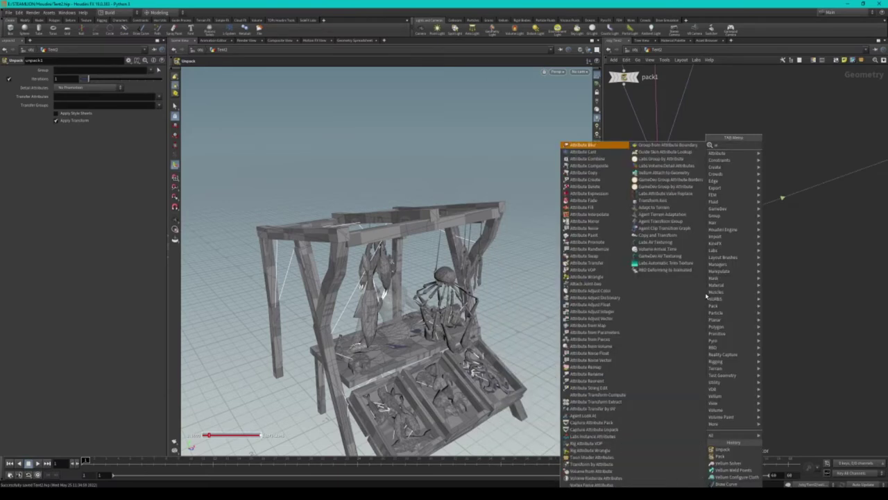
{"action": "type", "text": "c"}
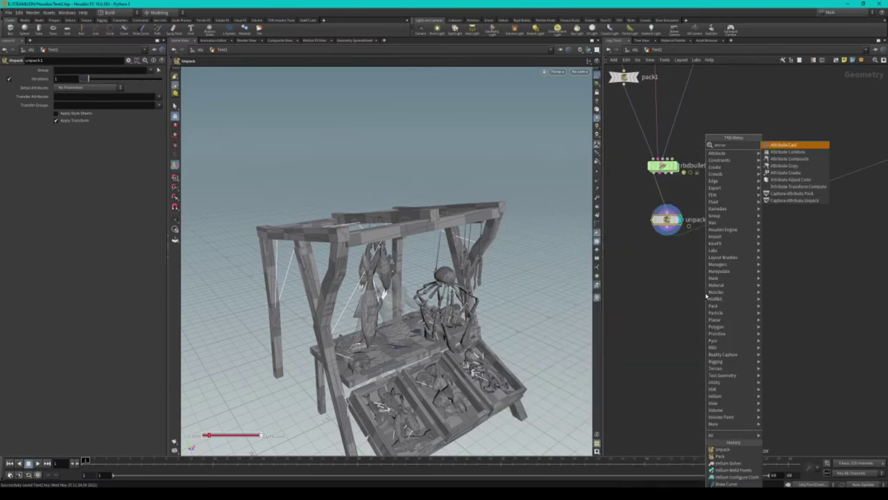
{"action": "key", "text": "Down"}
{"action": "key", "text": "Down"}
{"action": "key", "text": "Down"}
{"action": "key", "text": "Return"}
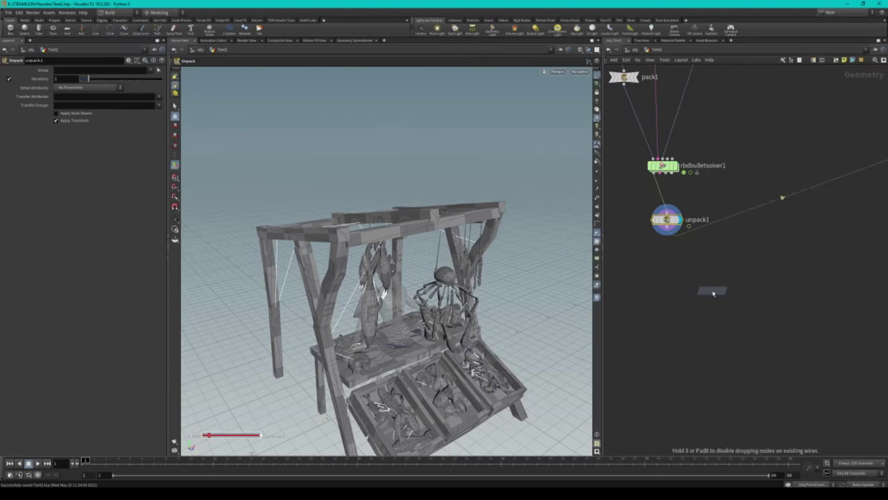
{"action": "left_click", "coordinate": [707, 290]}
{"action": "left_click_drag", "start_coordinate": [707, 290], "coordinate": [667, 295]}
{"action": "scroll", "coordinate": [668, 296], "scroll_direction": "up", "scroll_amount": 1}
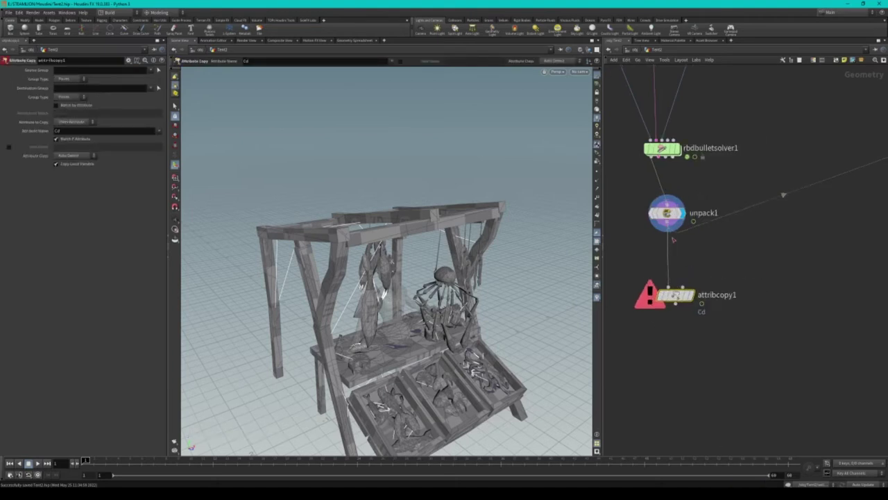
{"action": "left_click", "coordinate": [689, 297]}
- Preview attribcopy1 across UV sets in the UV layout view, then select the Cd attribute name
{"action": "scroll", "coordinate": [735, 416], "scroll_direction": "down", "scroll_amount": 2}
{"action": "scroll", "coordinate": [727, 425], "scroll_direction": "down", "scroll_amount": 5}
{"action": "scroll", "coordinate": [725, 420], "scroll_direction": "up", "scroll_amount": 5}
{"action": "scroll", "coordinate": [715, 388], "scroll_direction": "up", "scroll_amount": 2}
{"action": "key", "text": "space+5"}
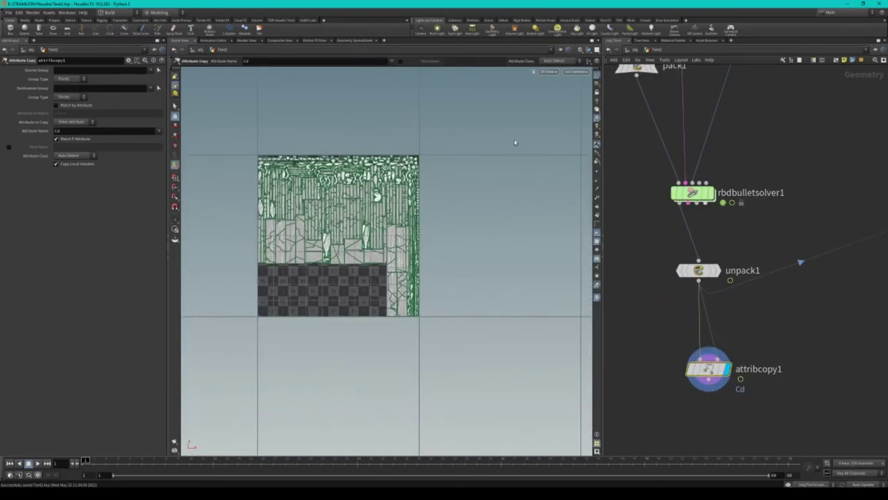
{"action": "left_click", "coordinate": [576, 72]}
{"action": "left_click", "coordinate": [580, 100]}
{"action": "left_click", "coordinate": [575, 73]}
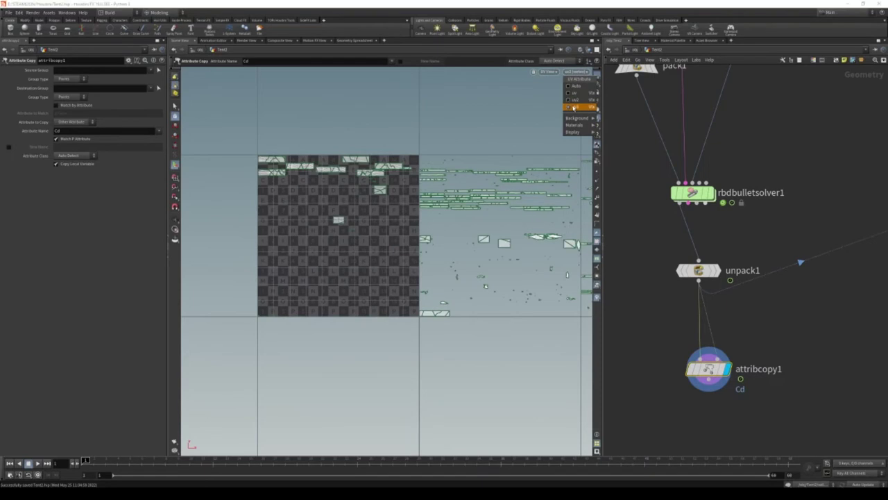
{"action": "left_click", "coordinate": [579, 105]}
{"action": "left_click_drag", "start_coordinate": [408, 234], "coordinate": [394, 243]}
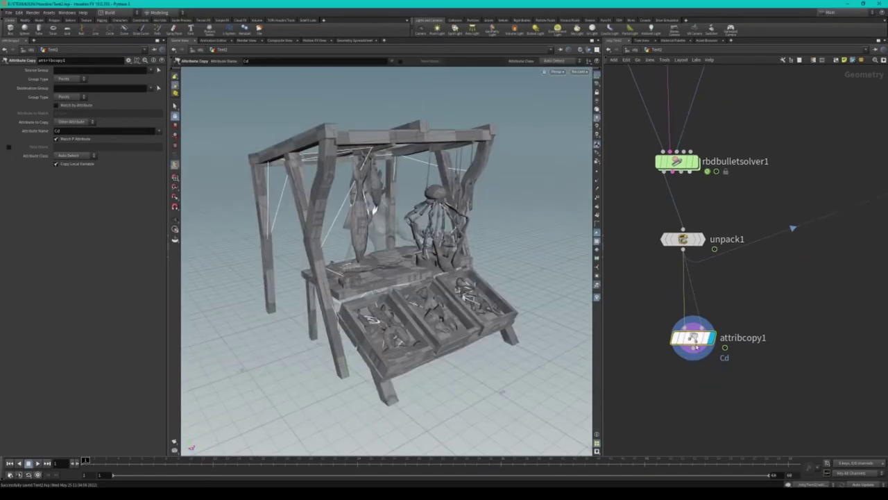
{"action": "double_click", "coordinate": [70, 131]}
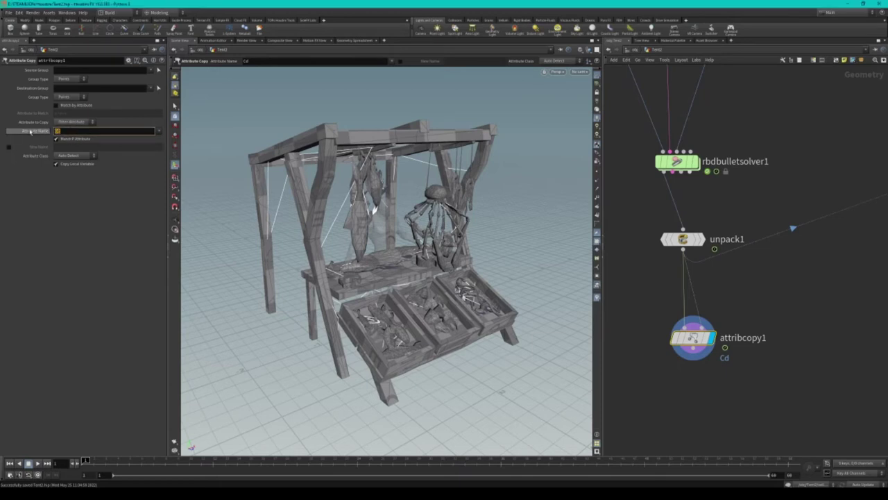
- Set attribcopy1 to copy the uv2 attribute under the new name uv4
{"action": "left_click", "coordinate": [159, 130]}
{"action": "left_click", "coordinate": [96, 165]}
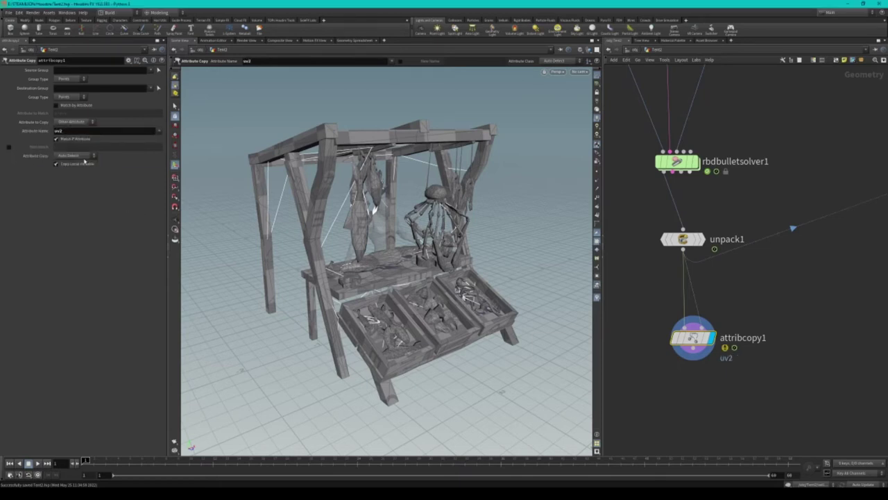
{"action": "left_click", "coordinate": [8, 148]}
{"action": "left_click", "coordinate": [76, 147]}
{"action": "type", "text": "uv4"}
{"action": "key", "text": "Return"}
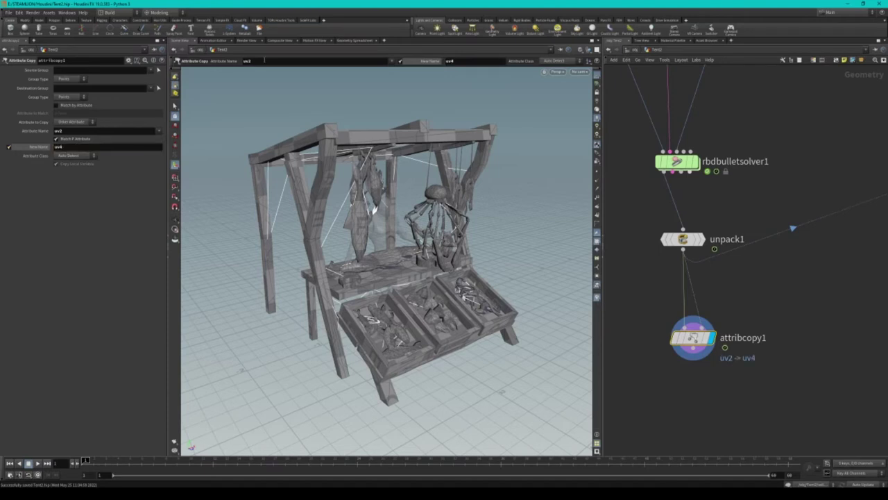
- Check the uv4 result by cycling through UV sets in the UV layout view, then return to 3D
{"action": "key", "text": "space+5"}
{"action": "left_click", "coordinate": [582, 72]}
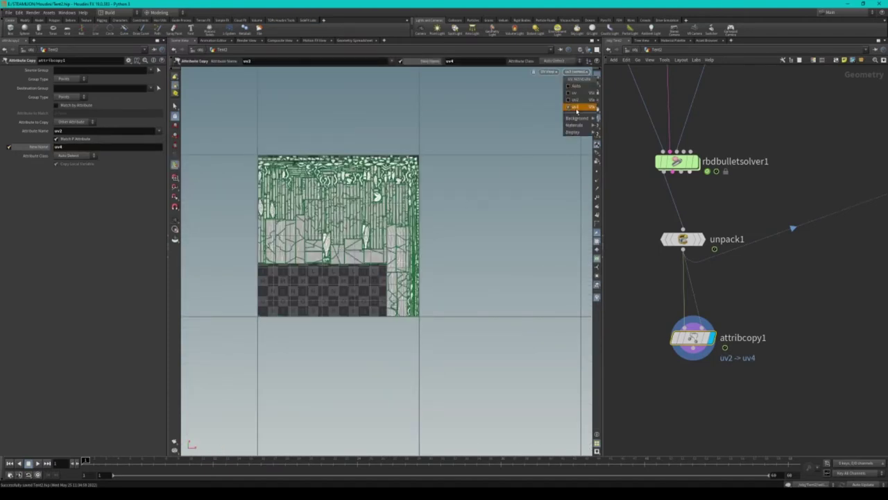
{"action": "key", "text": "space+1"}
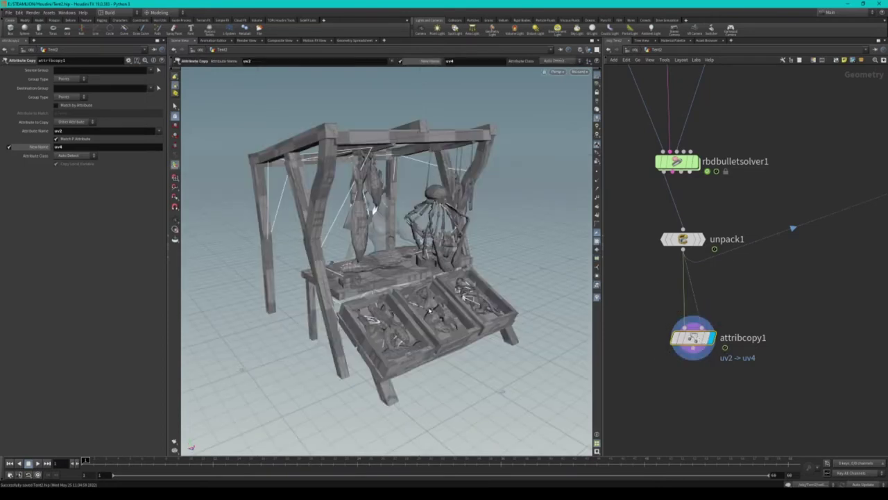
{"action": "left_click", "coordinate": [577, 71]}
{"action": "key", "text": "Escape"}
{"action": "key", "text": "Escape"}
{"action": "key", "text": "space+5"}
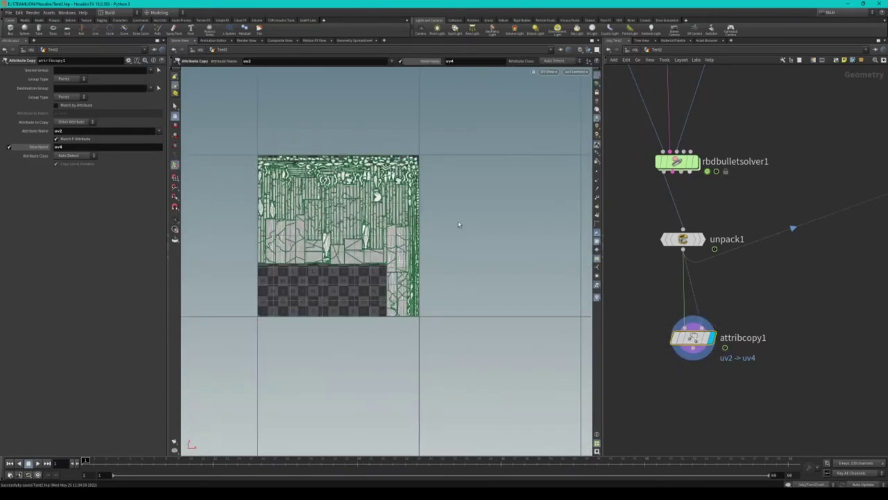
{"action": "left_click", "coordinate": [575, 72]}
{"action": "left_click", "coordinate": [577, 120]}
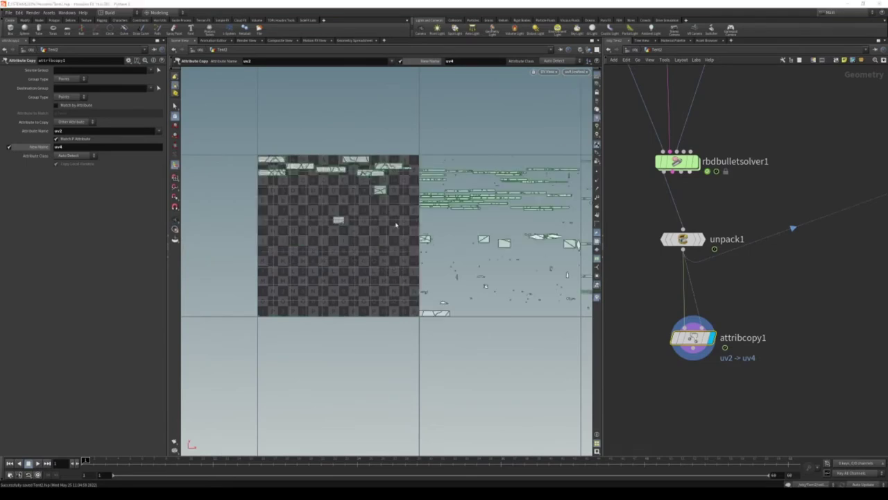
{"action": "left_click", "coordinate": [575, 71]}
{"action": "left_click", "coordinate": [577, 103]}
{"action": "left_click", "coordinate": [581, 73]}
{"action": "left_click", "coordinate": [578, 114]}
{"action": "key", "text": "space+1"}
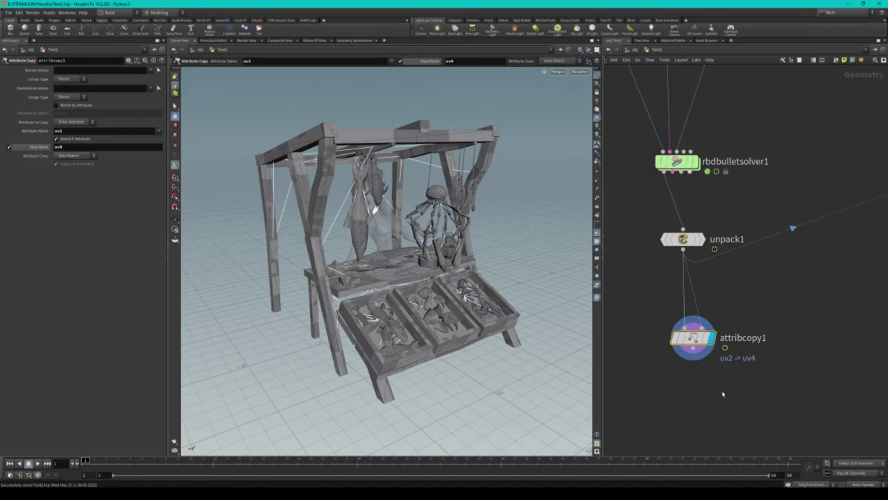
{"action": "scroll", "coordinate": [722, 394], "scroll_direction": "down", "scroll_amount": 3}
{"action": "scroll", "coordinate": [748, 353], "scroll_direction": "up", "scroll_amount": 2}
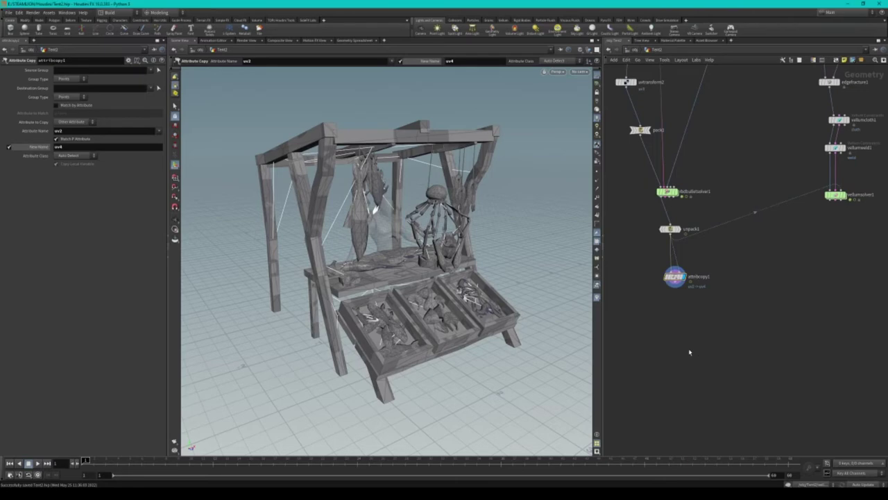
{"action": "key", "text": "Tab"}
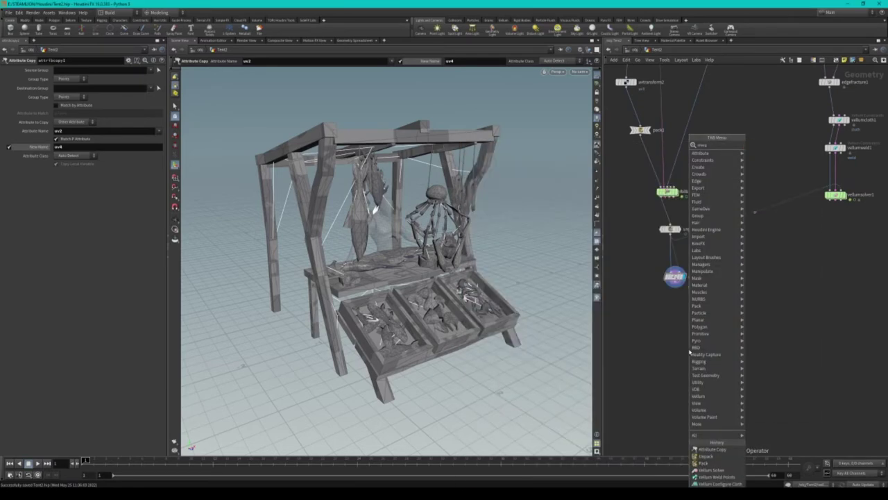
- Add merge3 combining unpack1 and vellumsolver1 and display its result
{"action": "type", "text": "merge"}
{"action": "key", "text": "Return"}
{"action": "left_click", "coordinate": [715, 257]}
{"action": "left_click_drag", "start_coordinate": [669, 233], "coordinate": [714, 253]}
{"action": "left_click_drag", "start_coordinate": [674, 276], "coordinate": [675, 310]}
{"action": "middle_click_drag", "start_coordinate": [740, 291], "coordinate": [754, 309]}
{"action": "scroll", "coordinate": [784, 263], "scroll_direction": "up", "scroll_amount": 2}
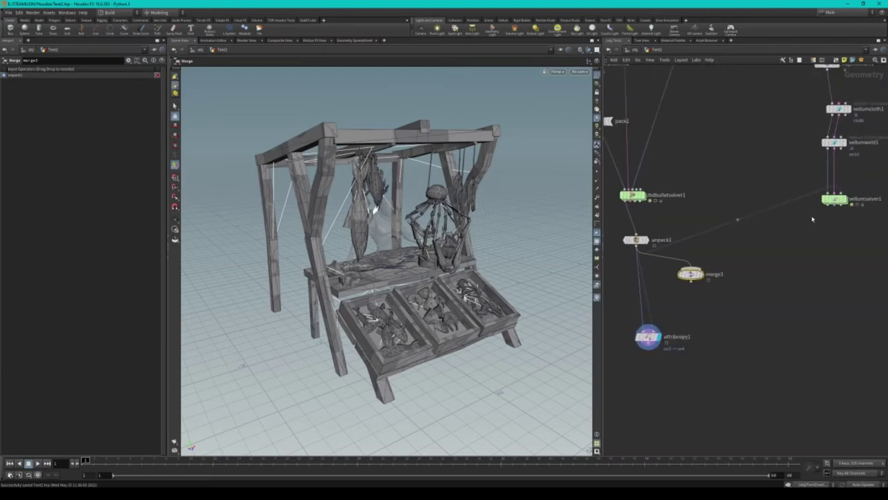
{"action": "left_click_drag", "start_coordinate": [833, 205], "coordinate": [690, 271]}
{"action": "left_click", "coordinate": [702, 274]}
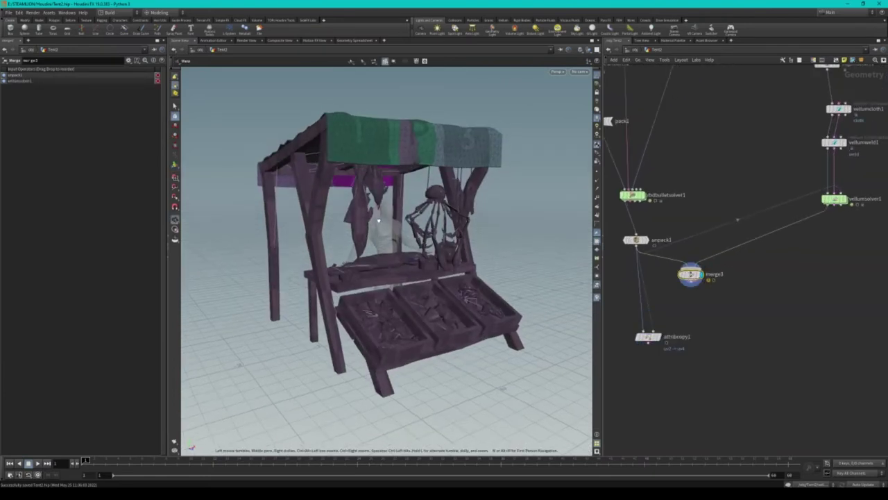
- Feed merge3 into both attribcopy1 inputs, display attribcopy1 and check its UV layout
{"action": "scroll", "coordinate": [652, 279], "scroll_direction": "up", "scroll_amount": 1}
{"action": "left_click_drag", "start_coordinate": [692, 286], "coordinate": [635, 340]}
{"action": "mouse_move", "coordinate": [692, 286]}
{"action": "left_mouse_down"}
{"action": "mouse_move", "coordinate": [647, 340]}
{"action": "mouse_move", "coordinate": [698, 341]}
{"action": "left_mouse_up"}
{"action": "left_click", "coordinate": [709, 340]}
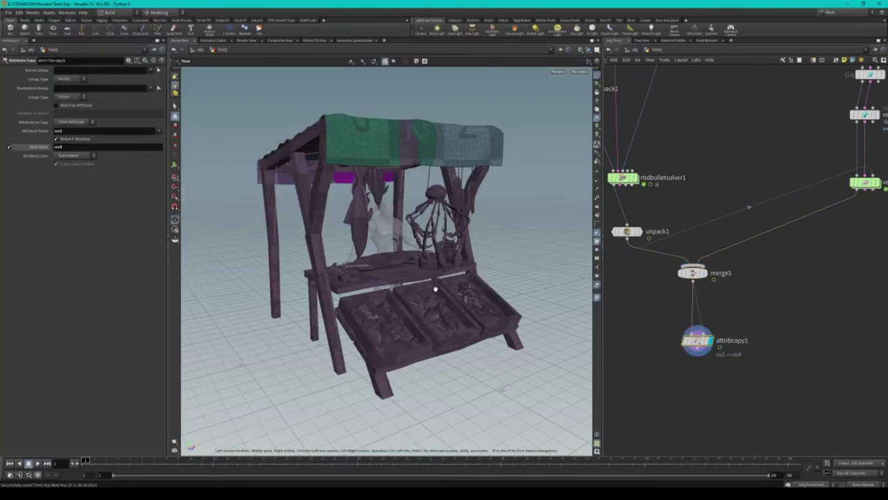
{"action": "key", "text": "space+5"}
{"action": "middle_click_drag", "start_coordinate": [443, 274], "coordinate": [340, 305]}
{"action": "scroll", "coordinate": [340, 305], "scroll_direction": "down", "scroll_amount": 2}
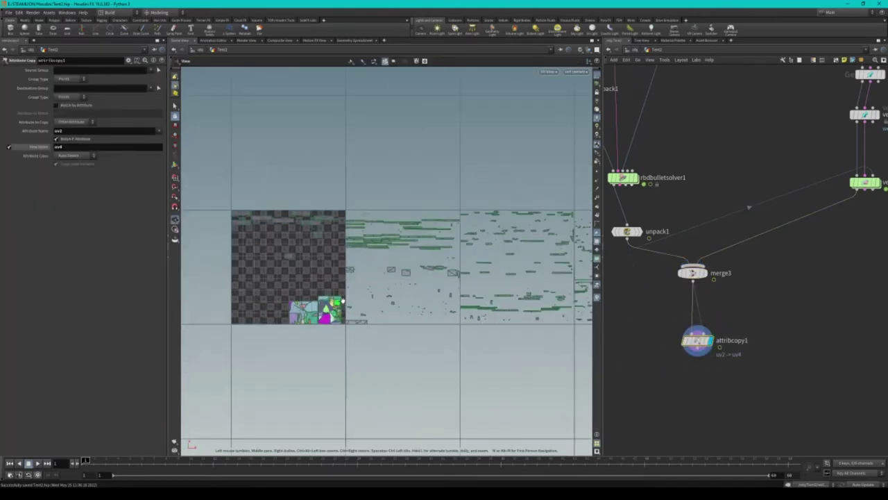
{"action": "scroll", "coordinate": [340, 306], "scroll_direction": "up", "scroll_amount": 1}
{"action": "key", "text": "space+1"}
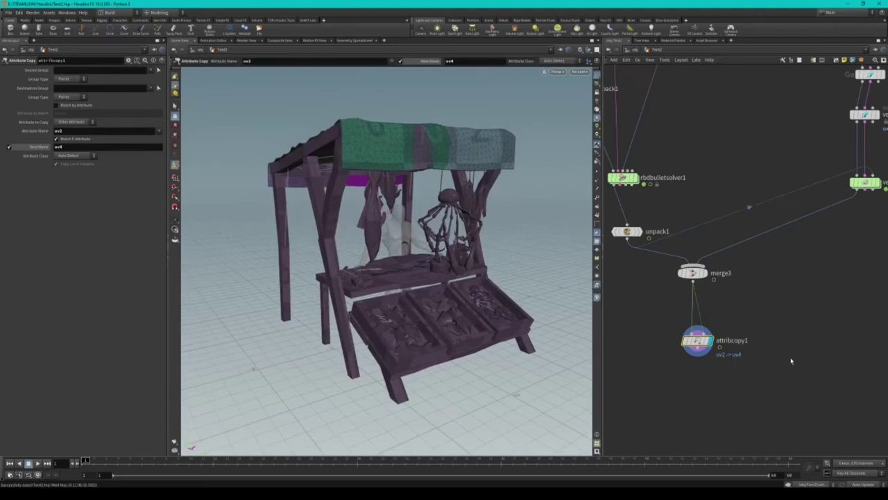
{"action": "scroll", "coordinate": [753, 343], "scroll_direction": "down", "scroll_amount": 3}
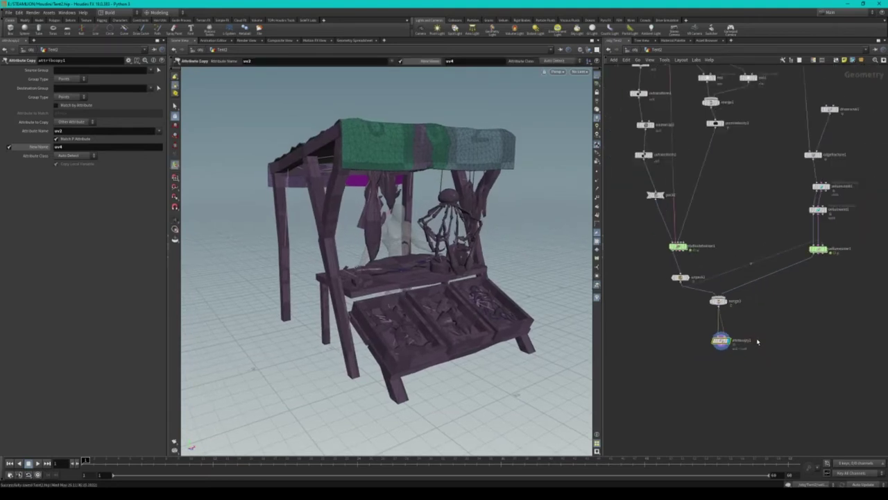
{"action": "middle_click_drag", "start_coordinate": [752, 343], "coordinate": [766, 251]}
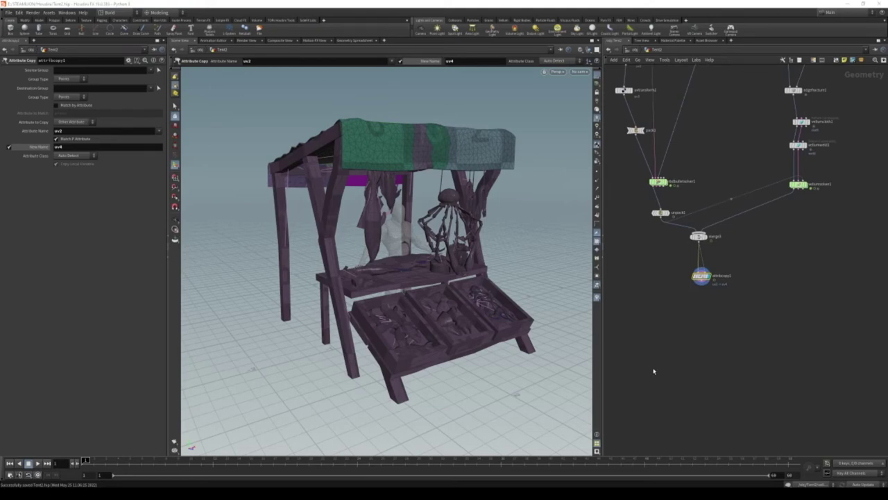
- Add an Attribute Delete node below attribcopy1 and display it
{"action": "key", "text": "Tab"}
{"action": "type", "text": "attrib"}
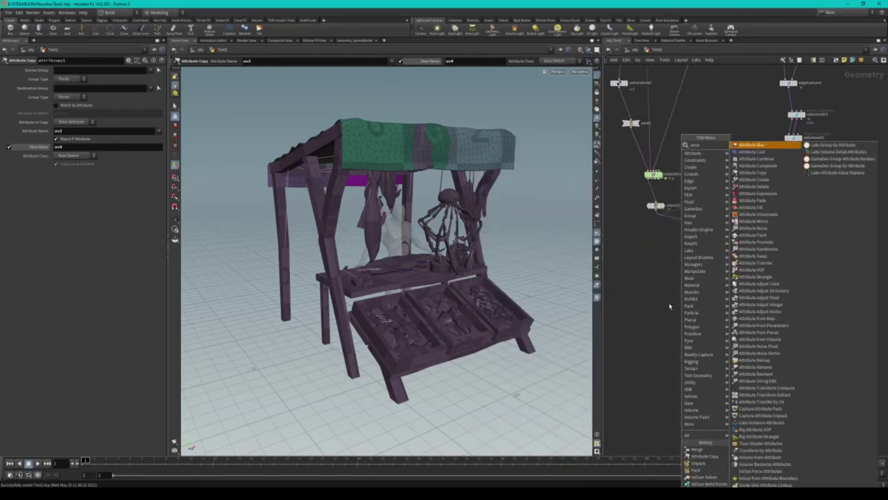
{"action": "key", "text": "Down"}
{"action": "key", "text": "Down"}
{"action": "key", "text": "Down"}
{"action": "key", "text": "Down"}
{"action": "key", "text": "Down"}
{"action": "key", "text": "Down"}
{"action": "key", "text": "Return"}
{"action": "scroll", "coordinate": [670, 305], "scroll_direction": "up", "scroll_amount": 3}
{"action": "left_click", "coordinate": [663, 295]}
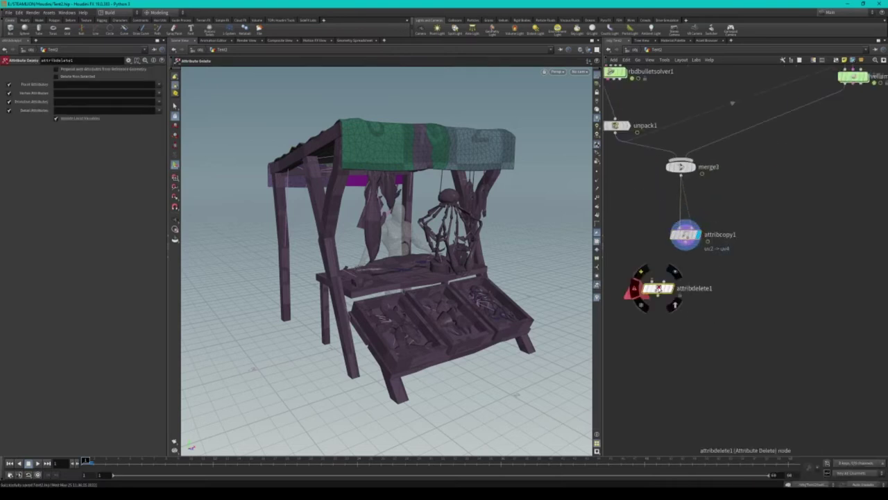
{"action": "left_click", "coordinate": [689, 296]}
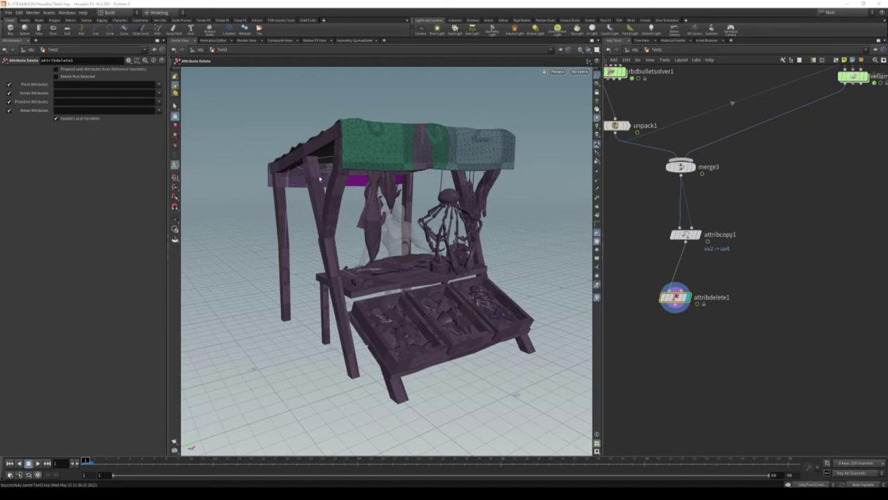
- Set attribdelete1 to delete uv2 from point, vertex, primitive and detail attributes
{"action": "left_click", "coordinate": [80, 84]}
{"action": "key", "text": "Return"}
{"action": "left_click", "coordinate": [73, 92]}
{"action": "type", "text": "uv2"}
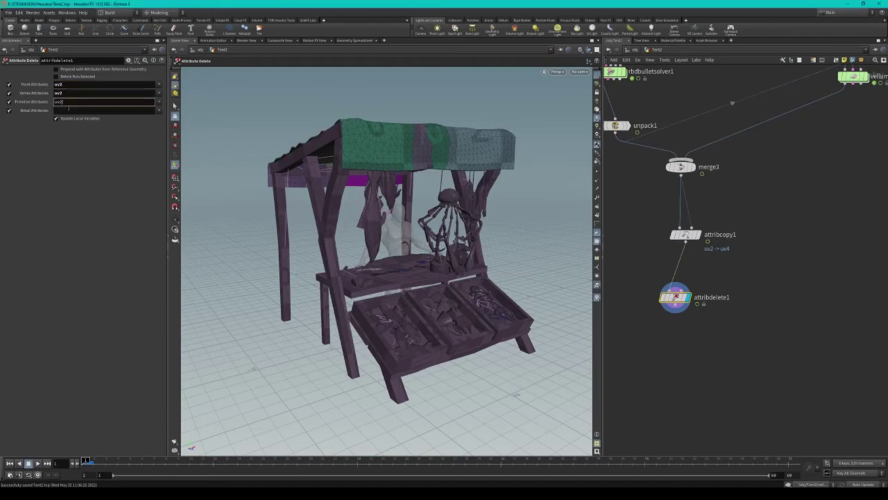
{"action": "left_click", "coordinate": [73, 102]}
{"action": "type", "text": "uv2"}
{"action": "left_click", "coordinate": [73, 109]}
{"action": "type", "text": "uv2"}
{"action": "left_click_drag", "start_coordinate": [490, 275], "coordinate": [409, 250]}
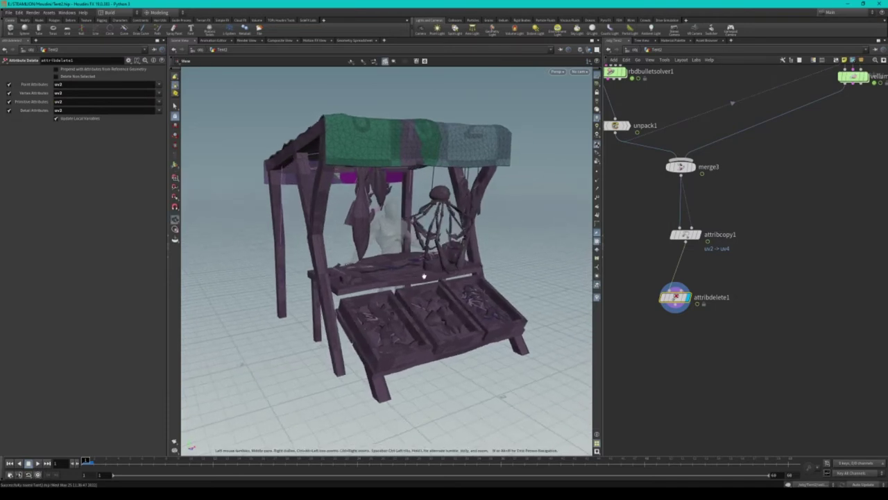
{"action": "middle_click_drag", "start_coordinate": [677, 320], "coordinate": [686, 319]}
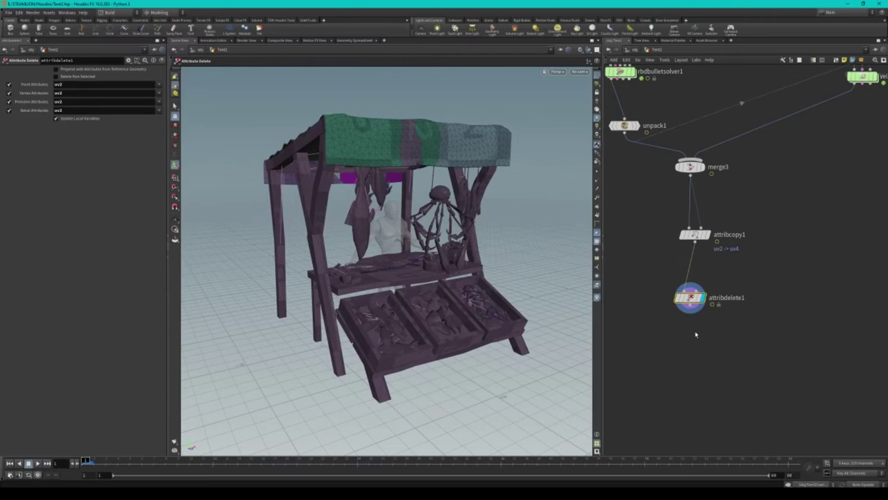
{"action": "middle_click_drag", "start_coordinate": [685, 336], "coordinate": [714, 340]}
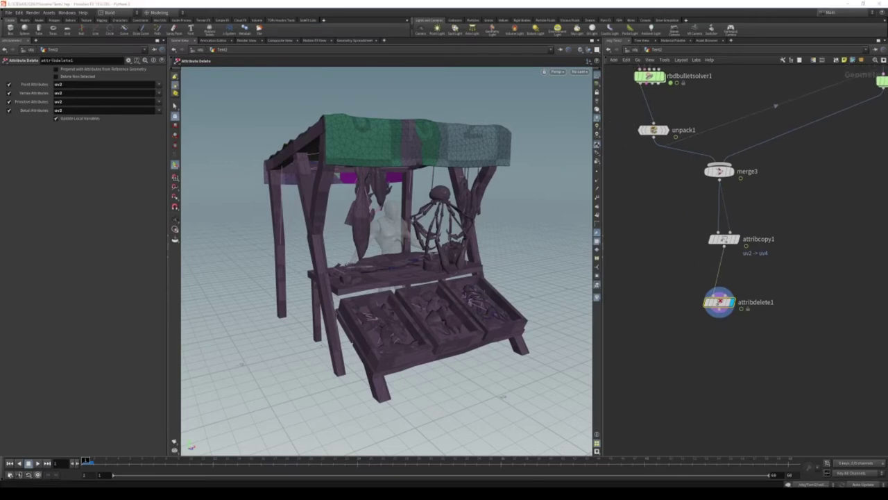
- Pick the next node to add after attribdelete1 from the node search
{"action": "key", "text": "Tab"}
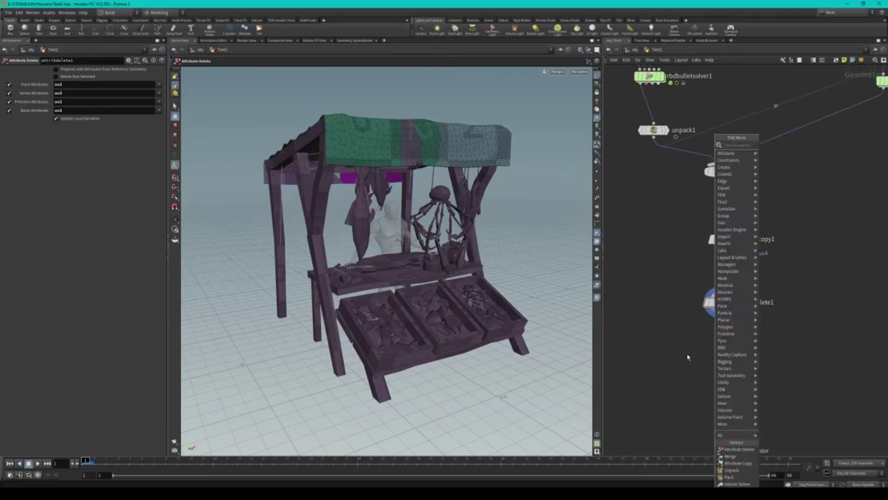
{"action": "type", "text": "null"}
{"action": "key", "text": "Return"}
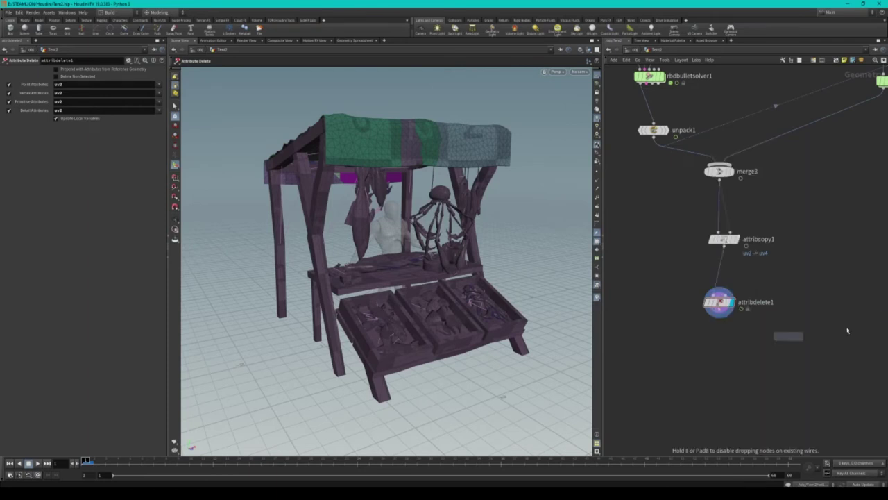
- Place the File Cache node below attribdelete1 and name it Tent2Cache
{"action": "left_click", "coordinate": [728, 358]}
{"action": "scroll", "coordinate": [725, 354], "scroll_direction": "up", "scroll_amount": 2}
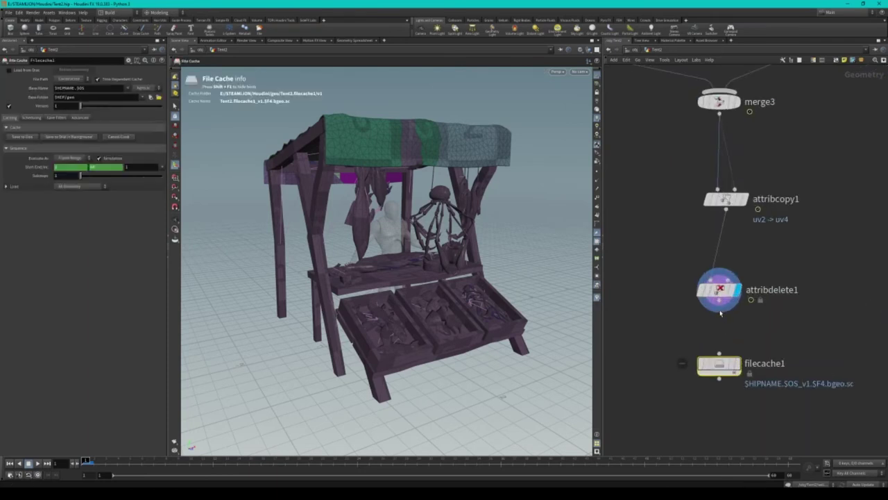
{"action": "double_click", "coordinate": [763, 359]}
{"action": "type", "text": "Tent2Cach"}
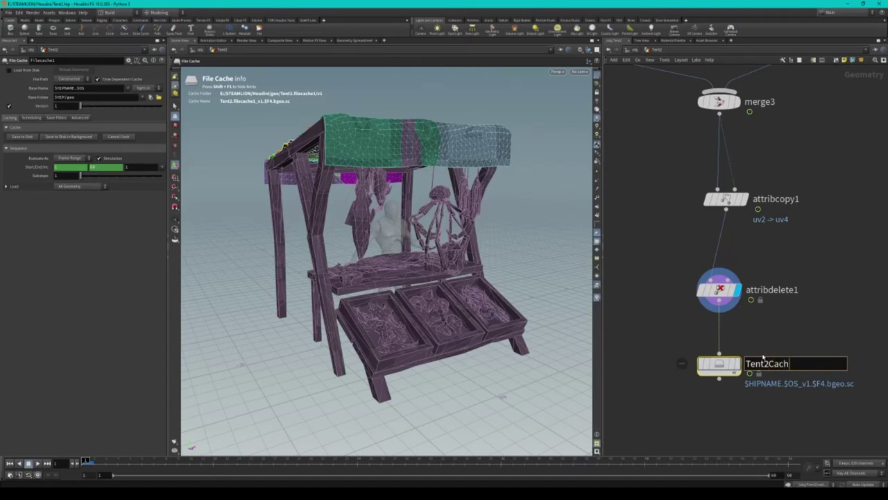
{"action": "key", "text": "Return"}
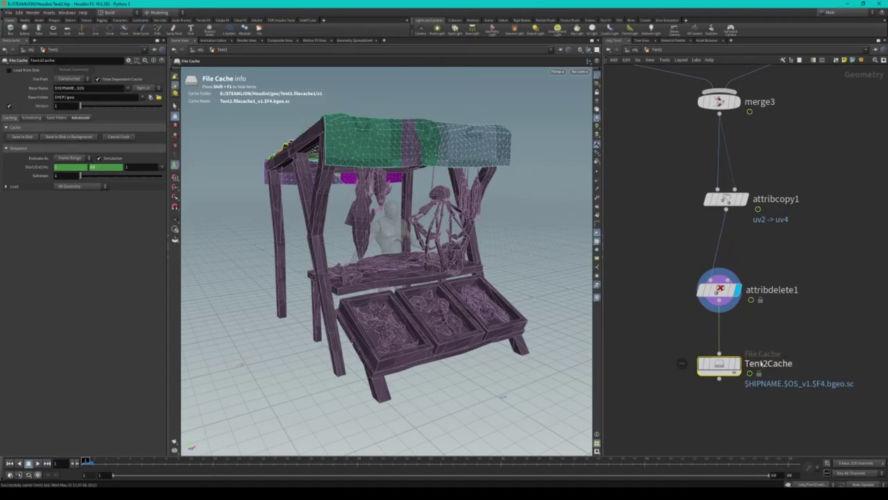
- Set its base folder to a newly created E:/STEAMLION/CACHES/Tent2Cache/ folder and display it
{"action": "left_click", "coordinate": [159, 97]}
{"action": "left_click", "coordinate": [281, 34]}
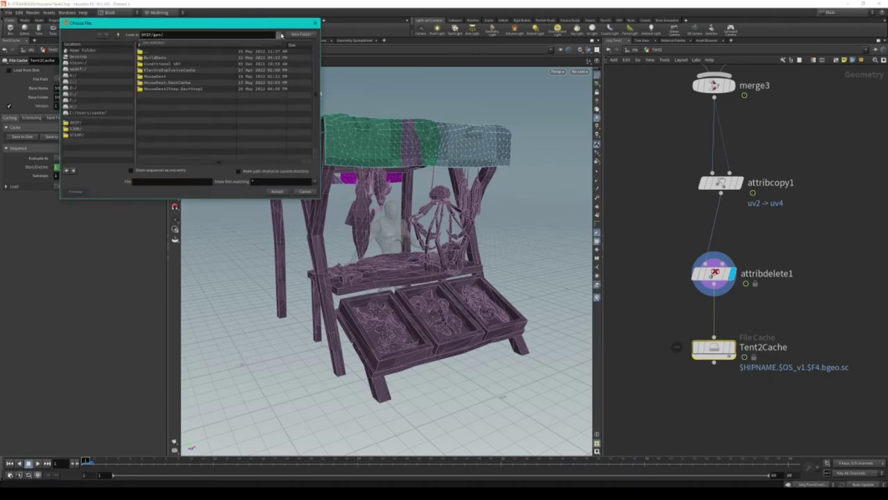
{"action": "left_click", "coordinate": [94, 56]}
{"action": "double_click", "coordinate": [166, 140]}
{"action": "double_click", "coordinate": [156, 69]}
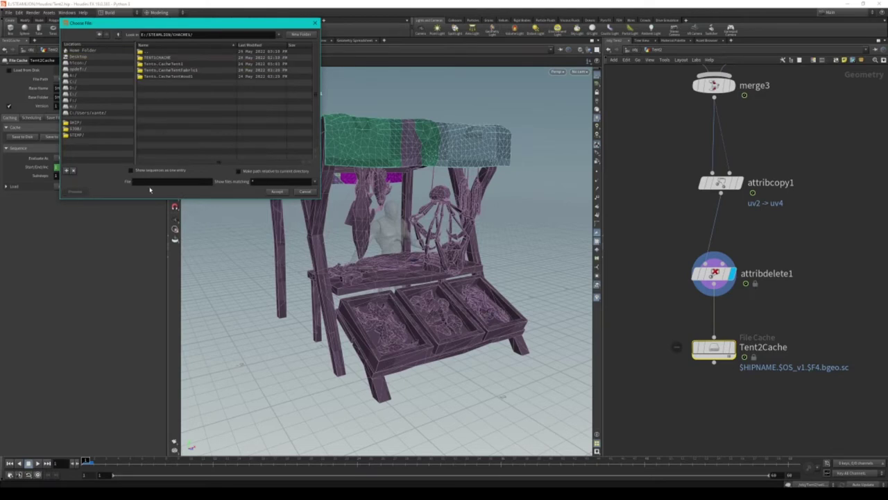
{"action": "left_click", "coordinate": [288, 36]}
{"action": "type", "text": "Tent2Cache"}
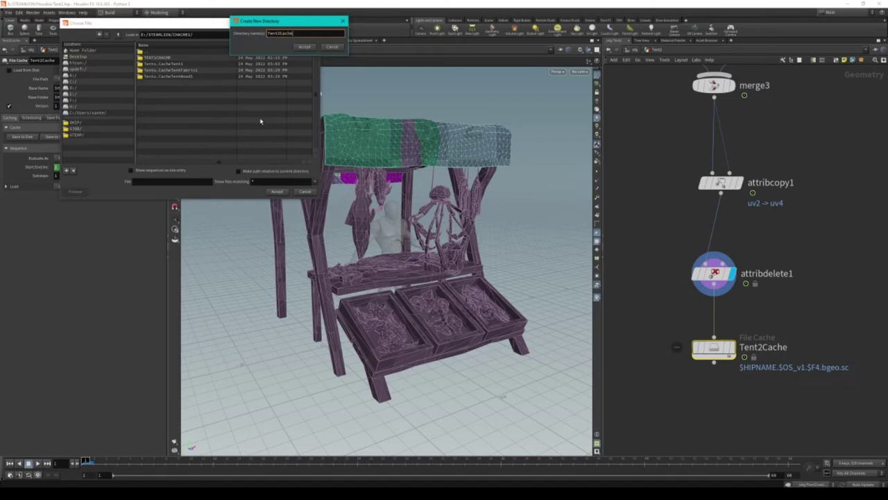
{"action": "key", "text": "Return"}
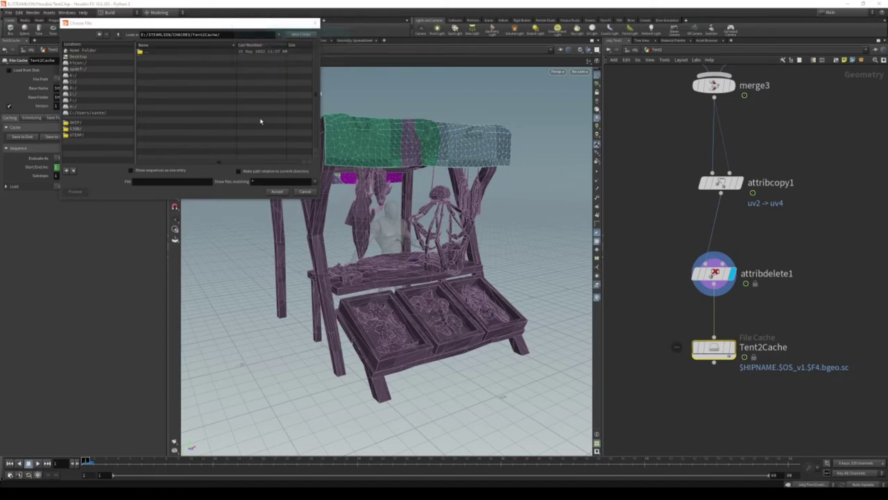
{"action": "left_click", "coordinate": [276, 192]}
{"action": "left_click_drag", "start_coordinate": [375, 270], "coordinate": [399, 281]}
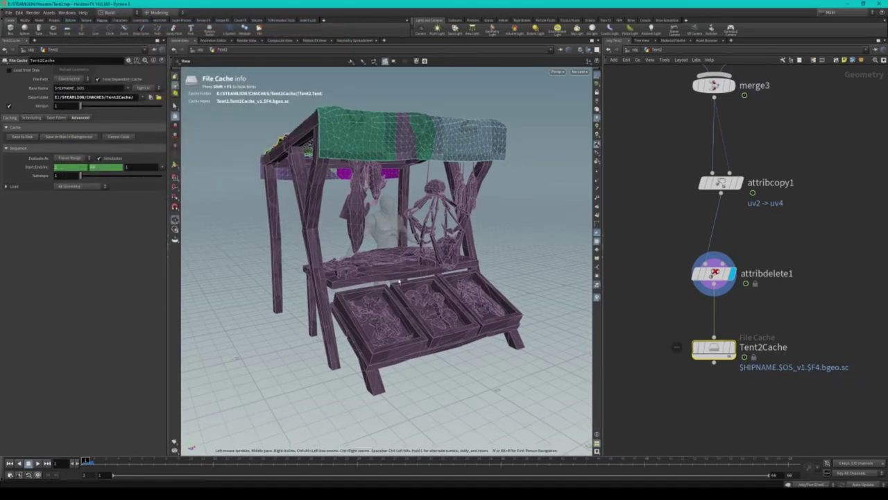
{"action": "left_click", "coordinate": [731, 348]}
{"action": "middle_click_drag", "start_coordinate": [756, 435], "coordinate": [744, 385]}
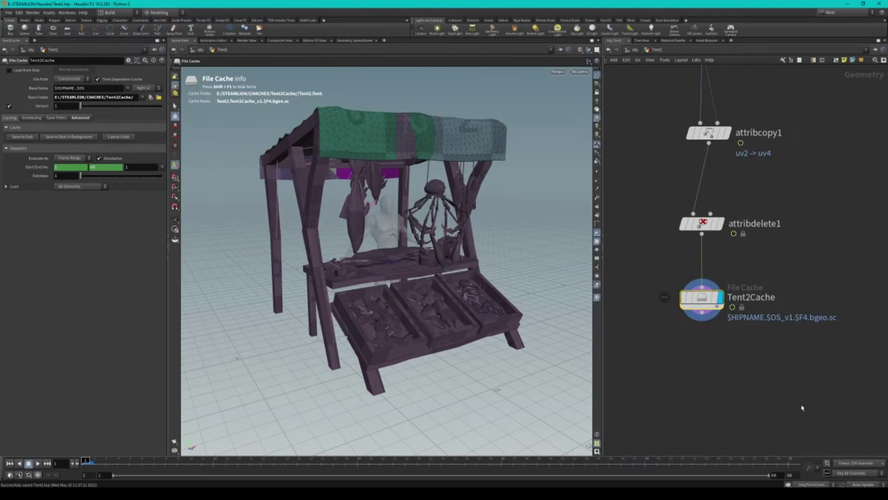
- Add a null named Export below Tent2Cache, then select Tent2Cache to show its settings
{"action": "key", "text": "Tab"}
{"action": "type", "text": "rai"}
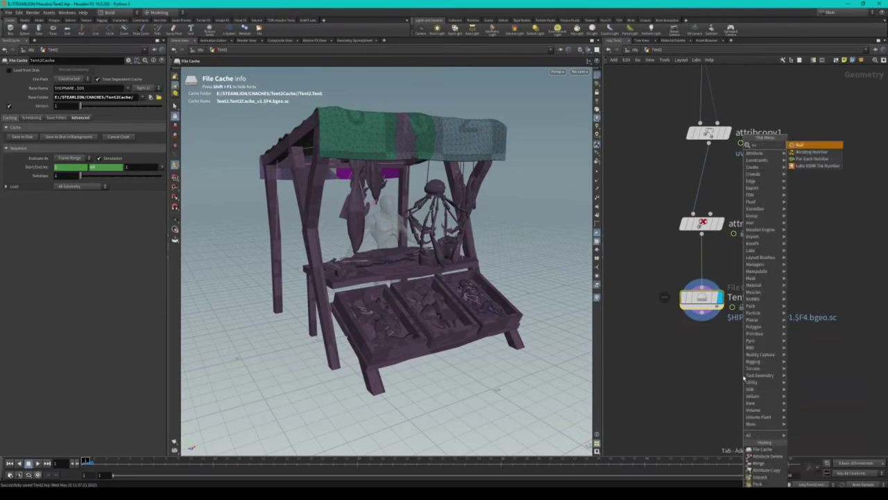
{"action": "key", "text": "Return"}
{"action": "left_click", "coordinate": [718, 378]}
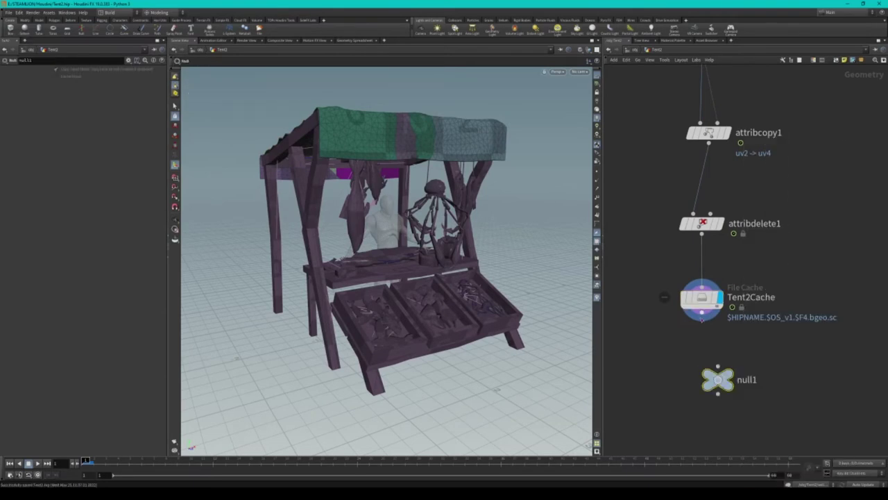
{"action": "double_click", "coordinate": [747, 379]}
{"action": "type", "text": "Expo"}
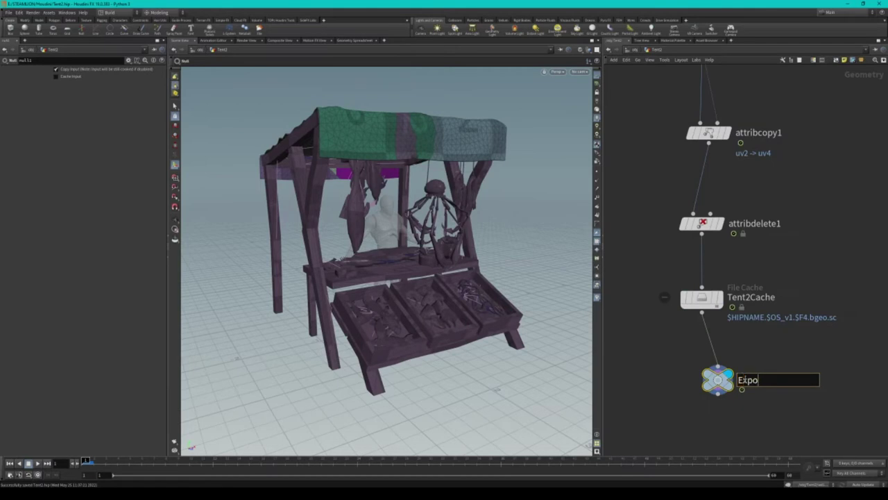
{"action": "type", "text": "rt"}
{"action": "key", "text": "Return"}
{"action": "left_click", "coordinate": [720, 299]}
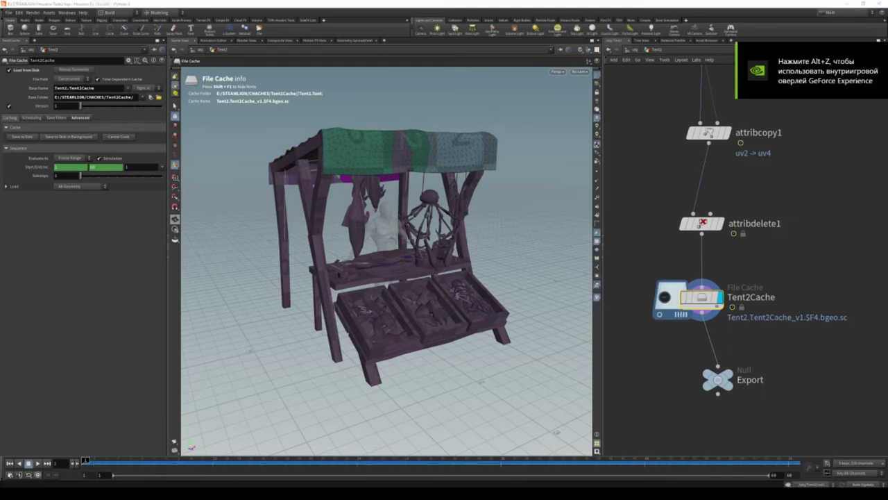
- Play the cached destruction, scrub back to the start and move to an early explosion frame
{"action": "left_click_drag", "start_coordinate": [406, 316], "coordinate": [417, 333]}
{"action": "key", "text": "Up"}
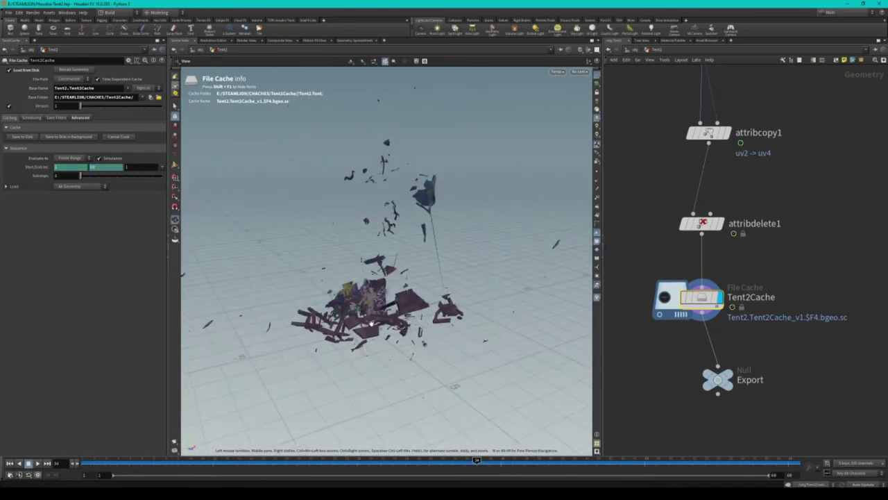
{"action": "left_click_drag", "start_coordinate": [508, 463], "coordinate": [290, 458]}
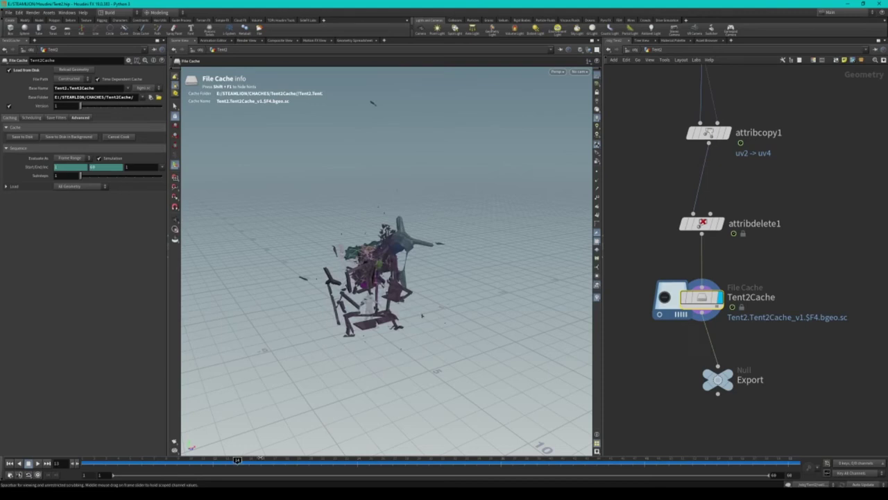
{"action": "key", "text": "ctrl+Up"}
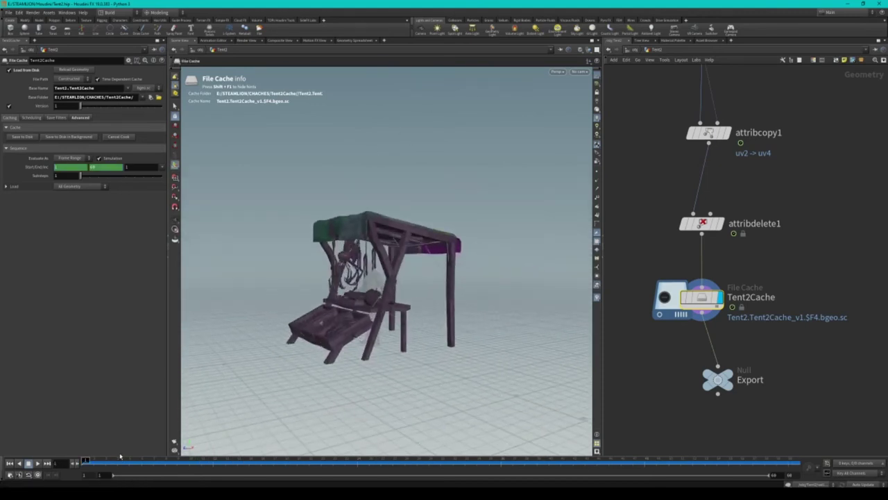
{"action": "left_click_drag", "start_coordinate": [119, 458], "coordinate": [104, 460]}
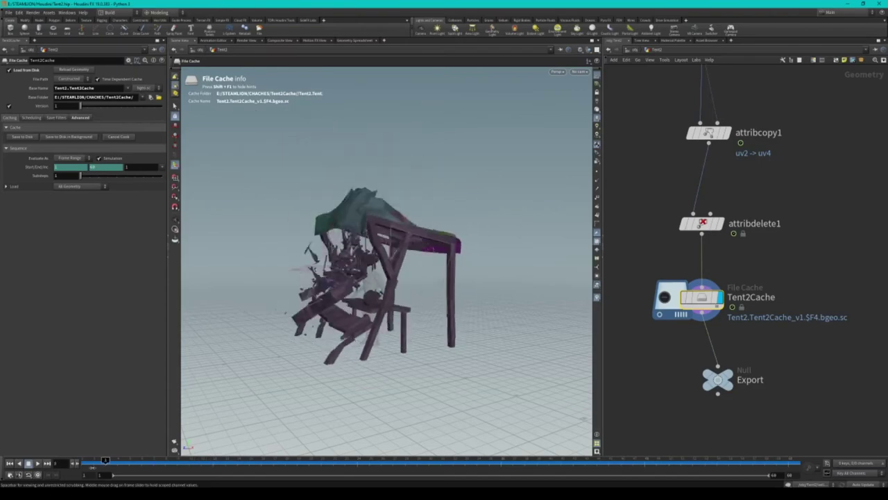
{"action": "scroll", "coordinate": [478, 208], "scroll_direction": "up", "scroll_amount": 2}
{"action": "scroll", "coordinate": [479, 208], "scroll_direction": "up", "scroll_amount": 3}
{"action": "scroll", "coordinate": [481, 206], "scroll_direction": "up", "scroll_amount": 4}
{"action": "scroll", "coordinate": [545, 204], "scroll_direction": "up", "scroll_amount": 4}
- Orbit around the debris at later frames, then return to frame 1 and frame the network
{"action": "left_click_drag", "start_coordinate": [546, 205], "coordinate": [402, 225]}
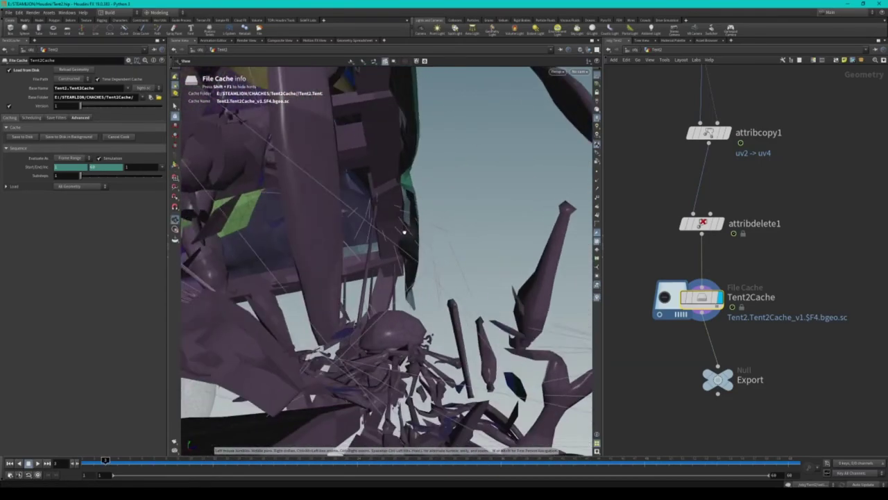
{"action": "left_click", "coordinate": [128, 460]}
{"action": "mouse_move", "coordinate": [430, 228]}
{"action": "left_mouse_down"}
{"action": "mouse_move", "coordinate": [352, 315]}
{"action": "mouse_move", "coordinate": [310, 451]}
{"action": "left_mouse_up"}
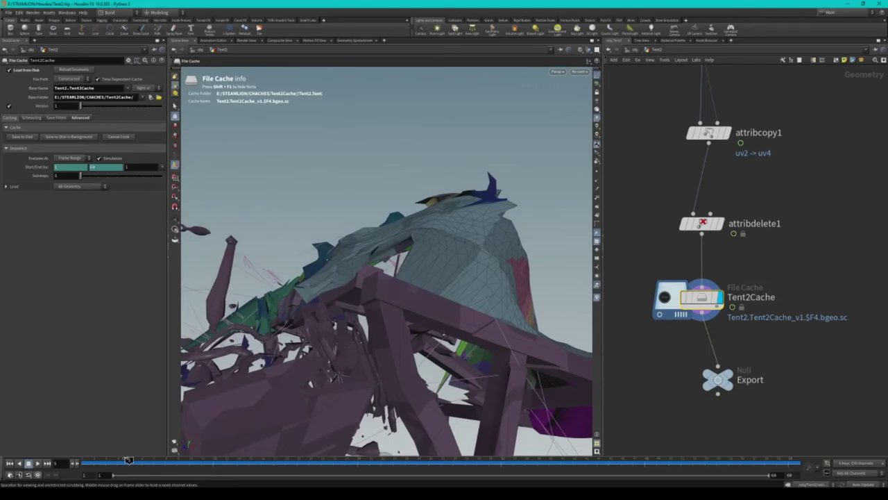
{"action": "left_click_drag", "start_coordinate": [129, 460], "coordinate": [176, 460]}
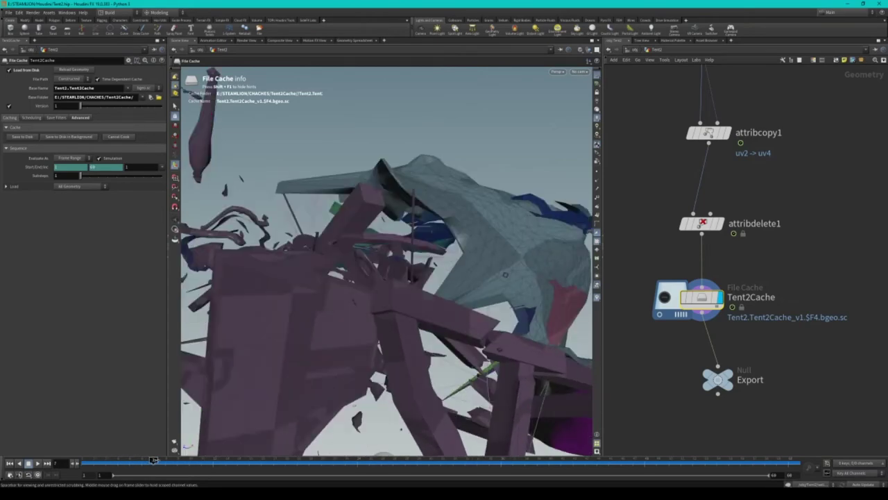
{"action": "mouse_move", "coordinate": [389, 332]}
{"action": "left_mouse_down"}
{"action": "mouse_move", "coordinate": [522, 291]}
{"action": "mouse_move", "coordinate": [401, 208]}
{"action": "mouse_move", "coordinate": [376, 148]}
{"action": "mouse_move", "coordinate": [380, 169]}
{"action": "mouse_move", "coordinate": [306, 249]}
{"action": "mouse_move", "coordinate": [350, 276]}
{"action": "left_mouse_up"}
{"action": "key", "text": "h"}
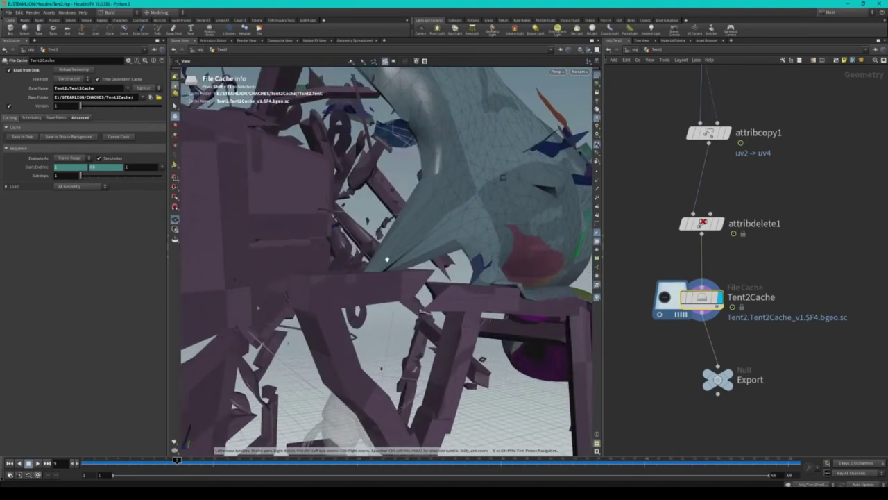
{"action": "left_click", "coordinate": [85, 460]}
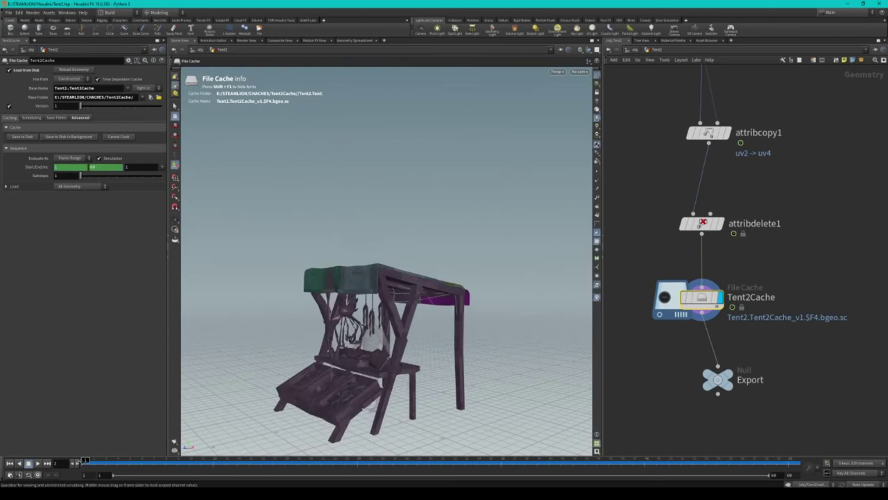
{"action": "key", "text": "h"}
{"action": "scroll", "coordinate": [703, 415], "scroll_direction": "up", "scroll_amount": 5}
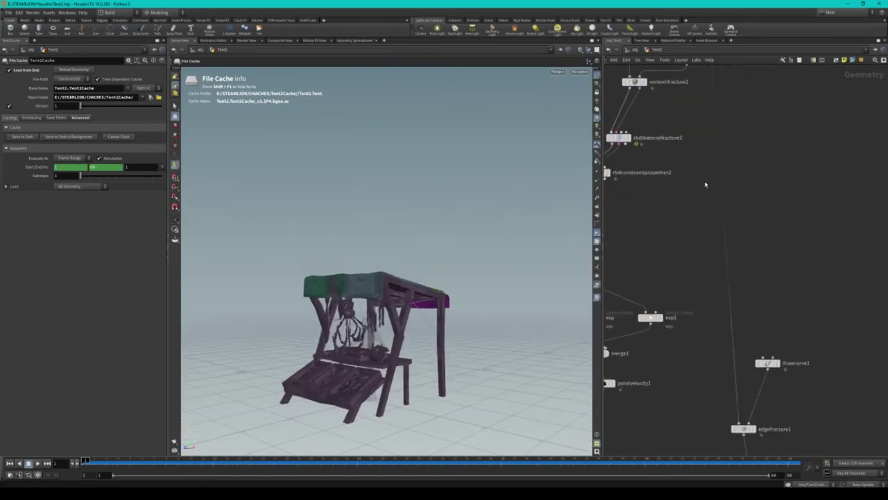
- Display the Fabric geometry and add transform2 below it with a small Y translate
{"action": "scroll", "coordinate": [703, 347], "scroll_direction": "down", "scroll_amount": 5}
{"action": "scroll", "coordinate": [741, 266], "scroll_direction": "up", "scroll_amount": 5}
{"action": "left_click", "coordinate": [763, 243]}
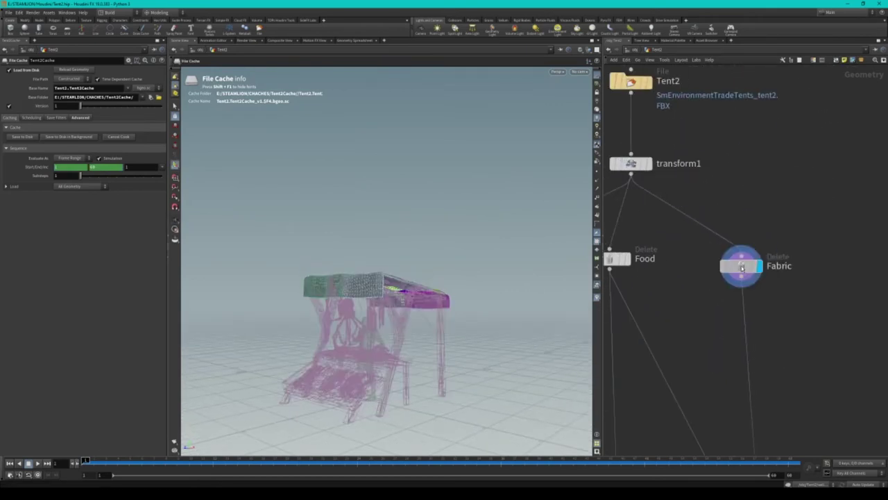
{"action": "key", "text": "Tab"}
{"action": "type", "text": "tr"}
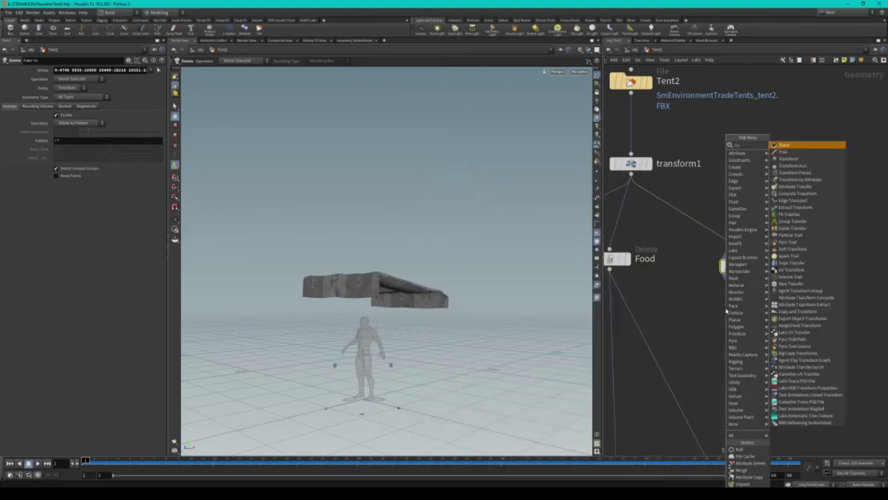
{"action": "key", "text": "Return"}
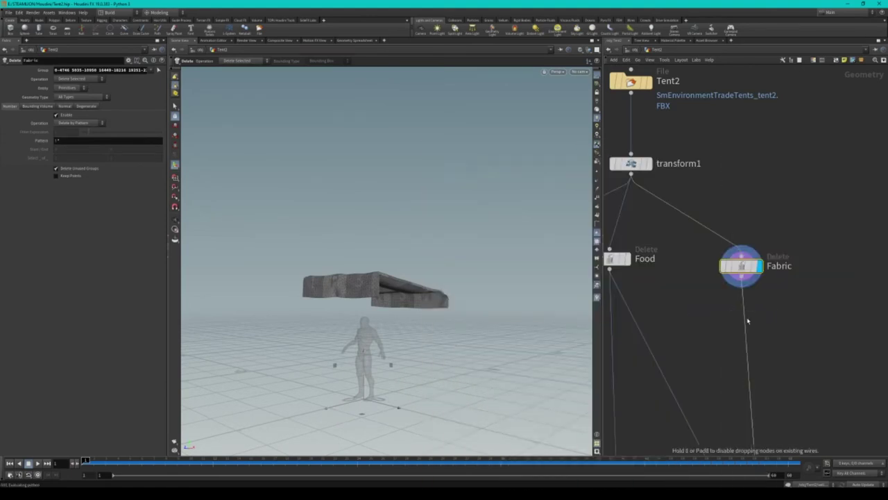
{"action": "left_click", "coordinate": [746, 320]}
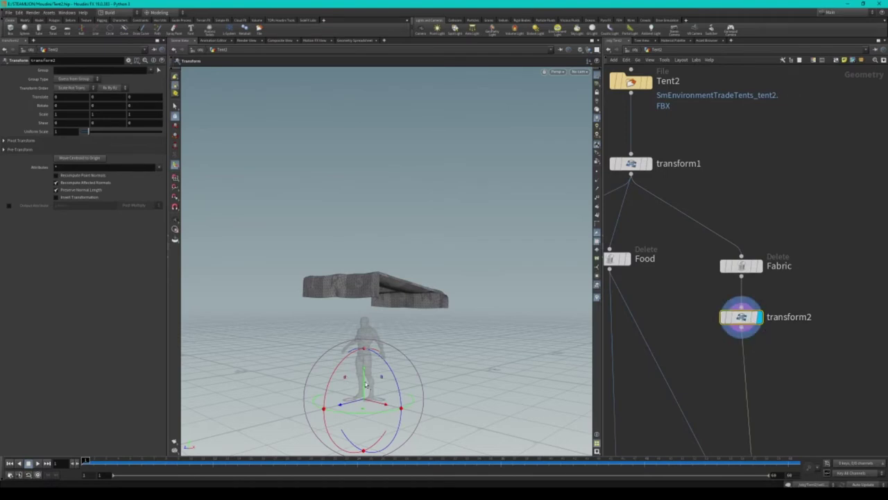
{"action": "left_click_drag", "start_coordinate": [366, 384], "coordinate": [364, 381]}
- Frame the network and set the display flag back on Tent2Cache
{"action": "key", "text": "h"}
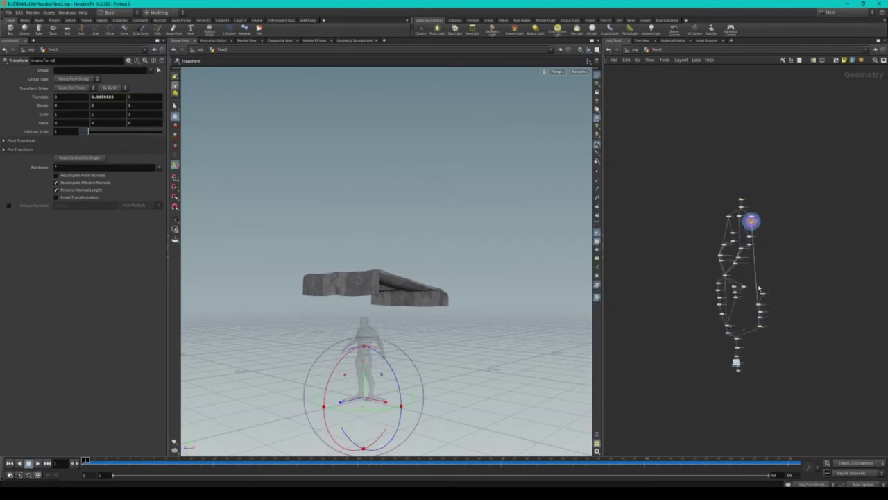
{"action": "scroll", "coordinate": [750, 357], "scroll_direction": "up", "scroll_amount": 5}
{"action": "left_click", "coordinate": [732, 378]}
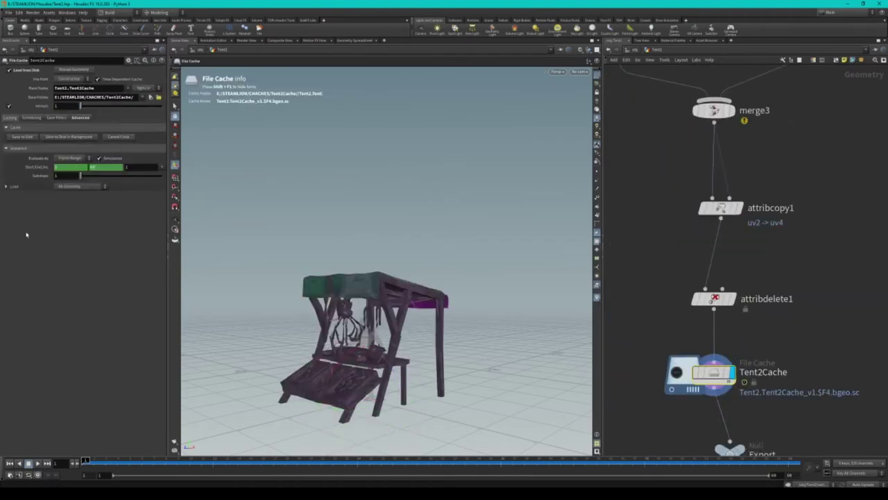
- Write the tent simulation to disk as Tent2Cache_v1 and play back the cached collapse
{"action": "left_click", "coordinate": [29, 137]}
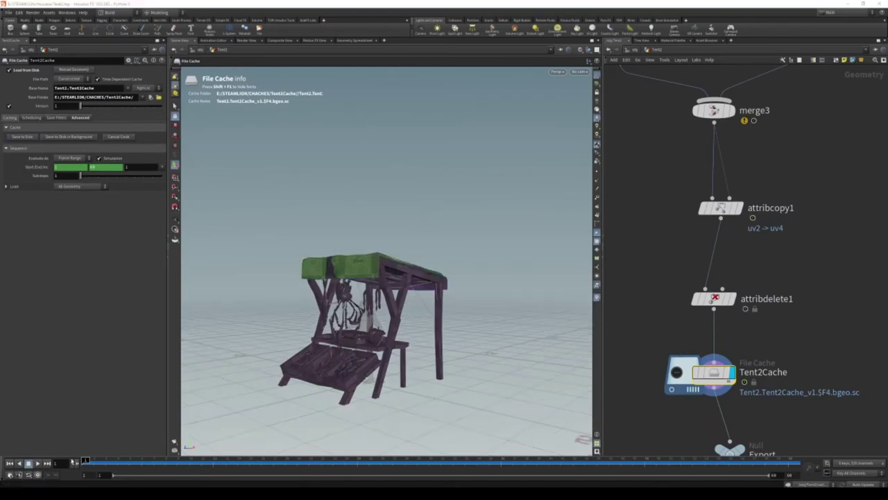
{"action": "key", "text": "Up"}
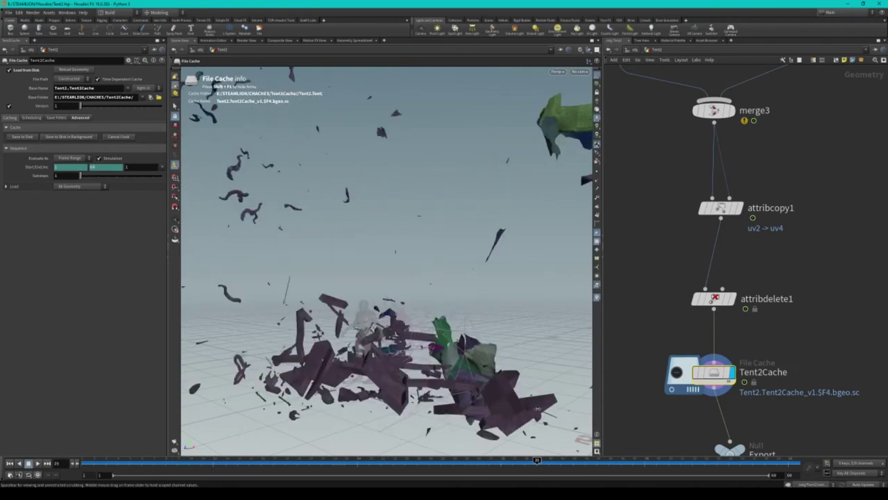
{"action": "key", "text": "Escape"}
- Scrub the cached collapse back and forth while orbiting around the tent and debris
{"action": "left_click_drag", "start_coordinate": [310, 136], "coordinate": [271, 107]}
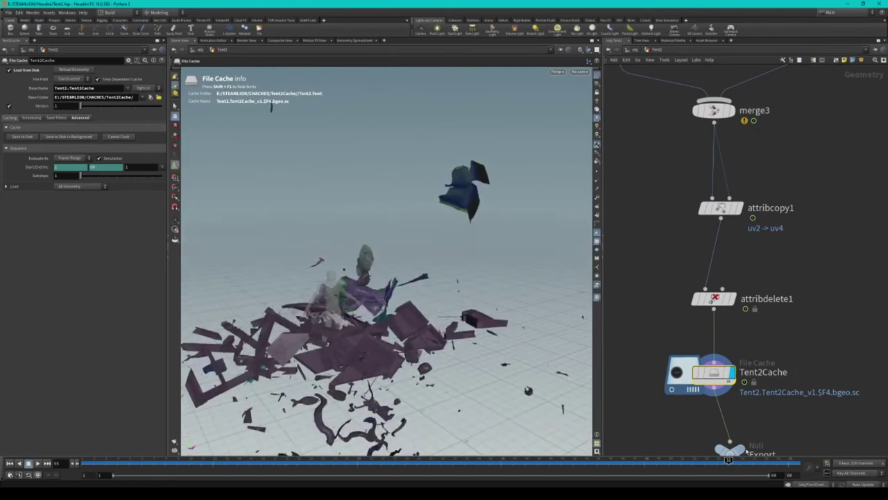
{"action": "left_click_drag", "start_coordinate": [741, 465], "coordinate": [84, 459]}
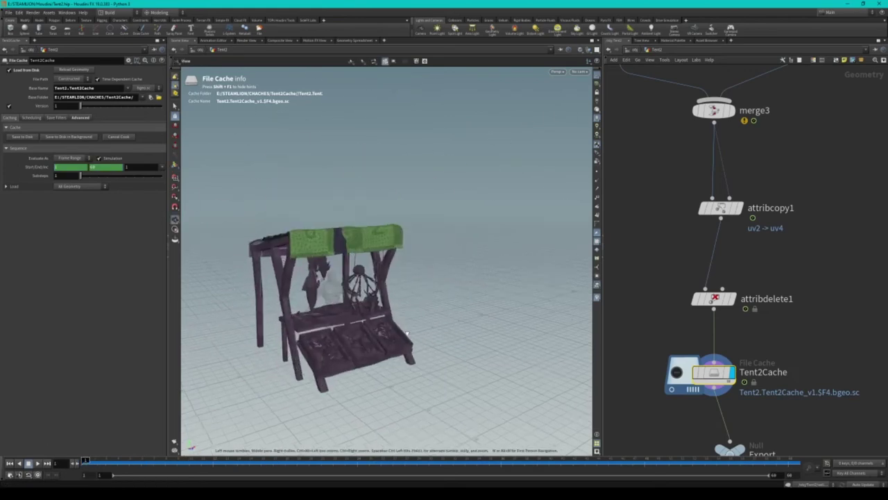
{"action": "left_click_drag", "start_coordinate": [409, 334], "coordinate": [240, 327]}
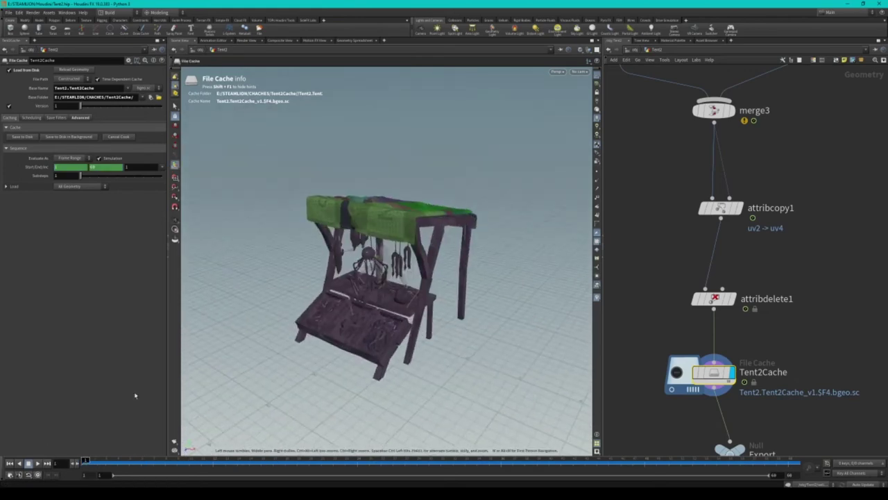
{"action": "left_click_drag", "start_coordinate": [94, 468], "coordinate": [84, 461]}
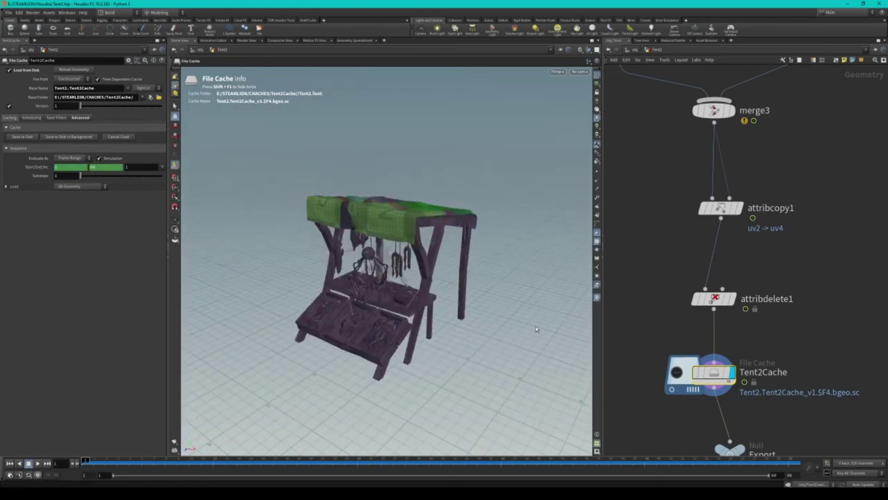
{"action": "left_click_drag", "start_coordinate": [535, 326], "coordinate": [486, 326]}
{"action": "scroll", "coordinate": [682, 268], "scroll_direction": "down", "scroll_amount": 3}
{"action": "scroll", "coordinate": [682, 268], "scroll_direction": "up", "scroll_amount": 3}
- Set edgefracture1's Initial Pieces to 37 on the cloth canopy
{"action": "middle_click_drag", "start_coordinate": [779, 265], "coordinate": [792, 308]}
{"action": "left_click_drag", "start_coordinate": [471, 249], "coordinate": [411, 246]}
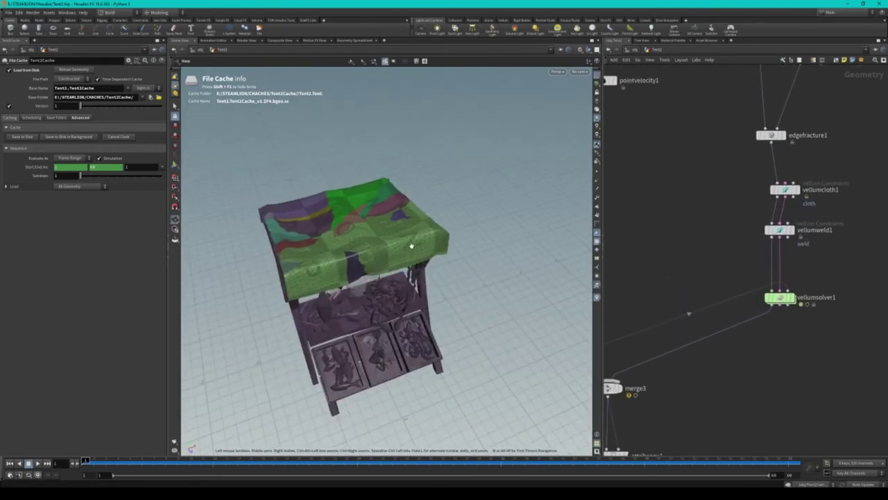
{"action": "scroll", "coordinate": [411, 246], "scroll_direction": "up", "scroll_amount": 3}
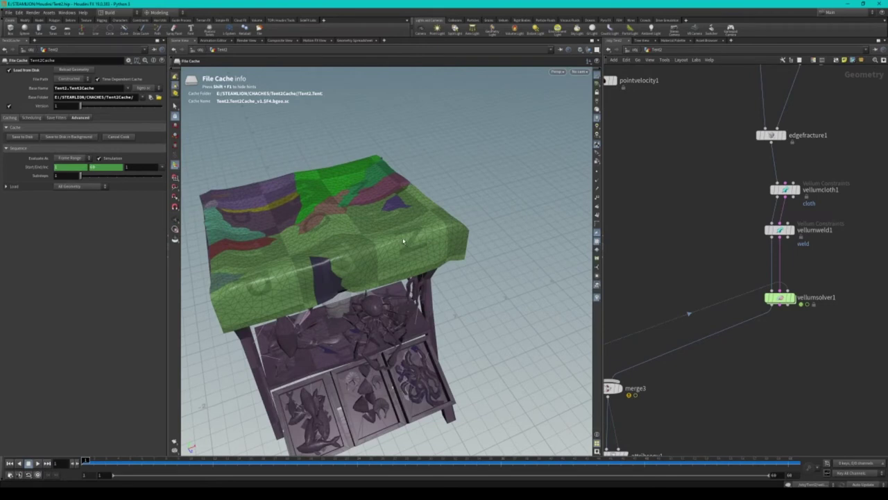
{"action": "mouse_move", "coordinate": [429, 258]}
{"action": "left_mouse_down"}
{"action": "mouse_move", "coordinate": [406, 252]}
{"action": "mouse_move", "coordinate": [460, 226]}
{"action": "left_mouse_up"}
{"action": "middle_click_drag", "start_coordinate": [728, 218], "coordinate": [696, 277]}
{"action": "scroll", "coordinate": [723, 236], "scroll_direction": "up", "scroll_amount": 2}
{"action": "left_click", "coordinate": [729, 204]}
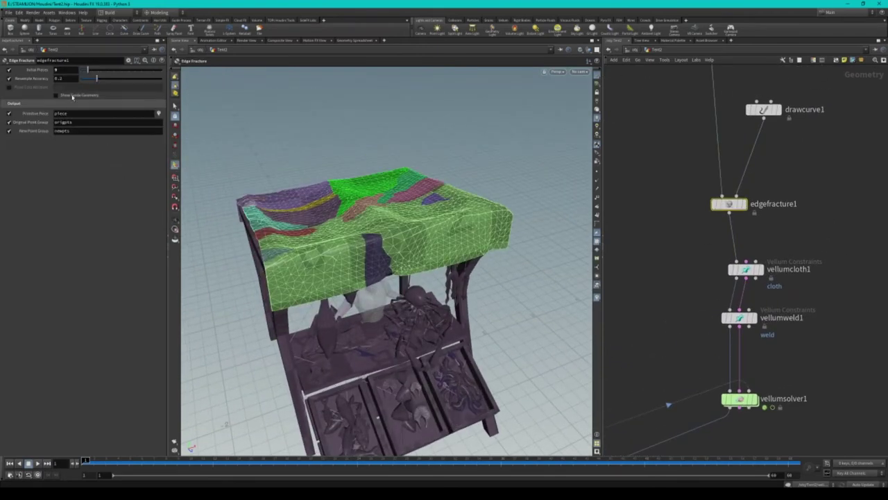
{"action": "left_click_drag", "start_coordinate": [90, 72], "coordinate": [103, 72]}
- Inspect the new fracture pattern, then view attribdelete1's output at a later frame
{"action": "left_click_drag", "start_coordinate": [315, 205], "coordinate": [416, 222]}
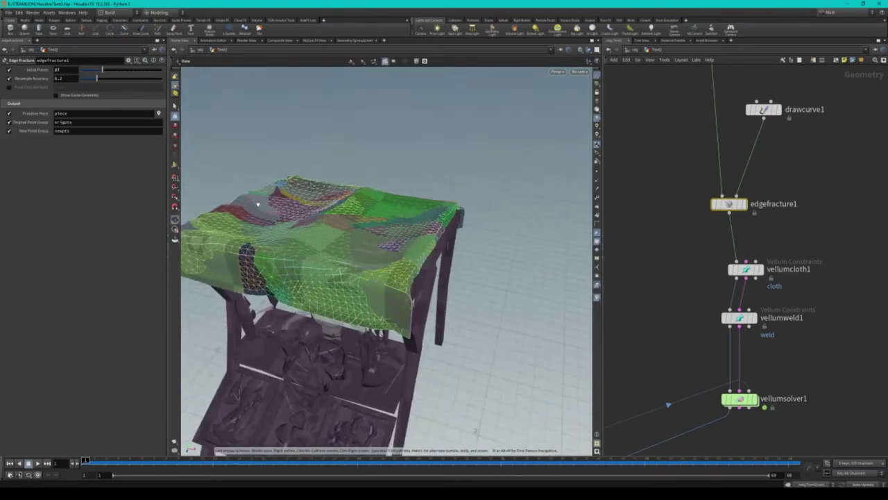
{"action": "scroll", "coordinate": [698, 306], "scroll_direction": "down", "scroll_amount": 4}
{"action": "scroll", "coordinate": [698, 307], "scroll_direction": "up", "scroll_amount": 5}
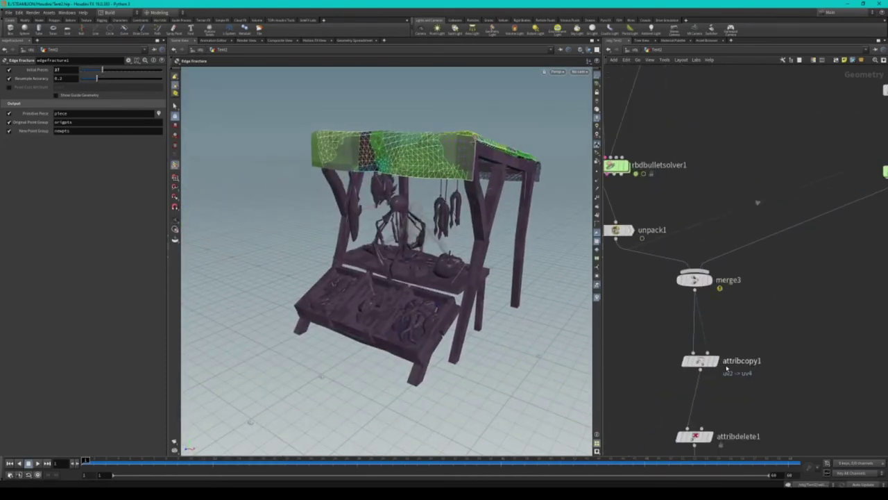
{"action": "left_click", "coordinate": [676, 334]}
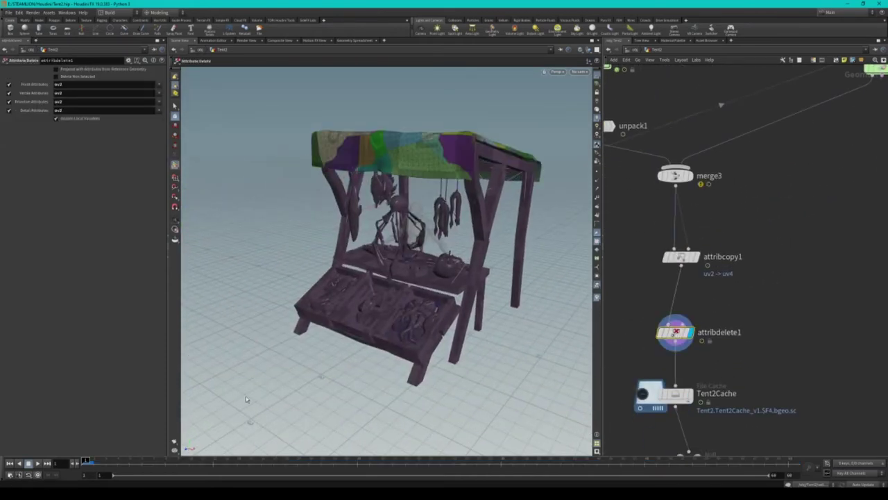
{"action": "left_click", "coordinate": [106, 461]}
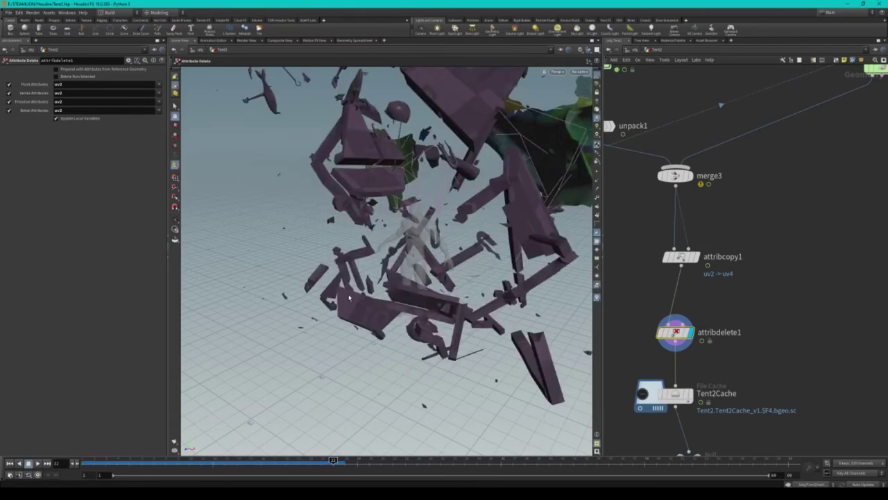
- Scrub the updated blast back and forth, lower the camera angle, and rewind to frame 1
{"action": "left_click_drag", "start_coordinate": [361, 313], "coordinate": [354, 333]}
{"action": "key", "text": "Escape"}
{"action": "mouse_move", "coordinate": [332, 461]}
{"action": "left_mouse_down"}
{"action": "mouse_move", "coordinate": [141, 462]}
{"action": "mouse_move", "coordinate": [308, 429]}
{"action": "mouse_move", "coordinate": [392, 435]}
{"action": "left_mouse_up"}
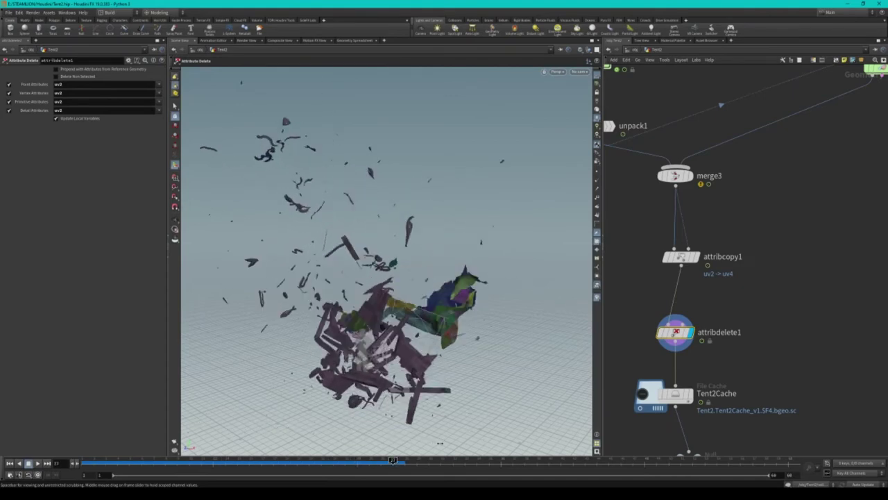
{"action": "left_click_drag", "start_coordinate": [440, 442], "coordinate": [498, 452]}
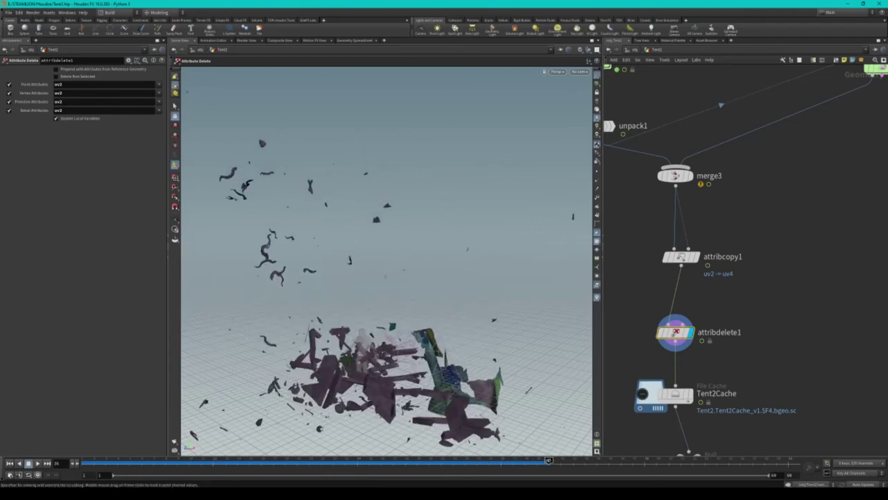
{"action": "left_click_drag", "start_coordinate": [487, 410], "coordinate": [467, 370]}
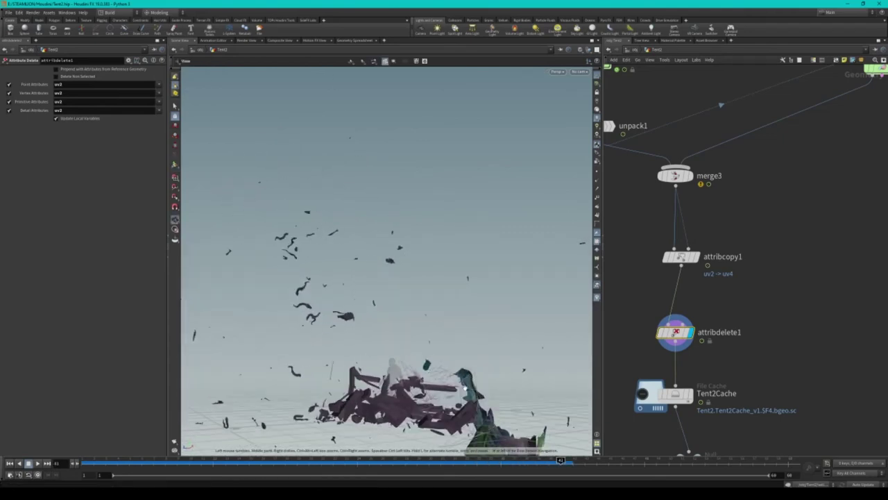
{"action": "key", "text": "ctrl+Up"}
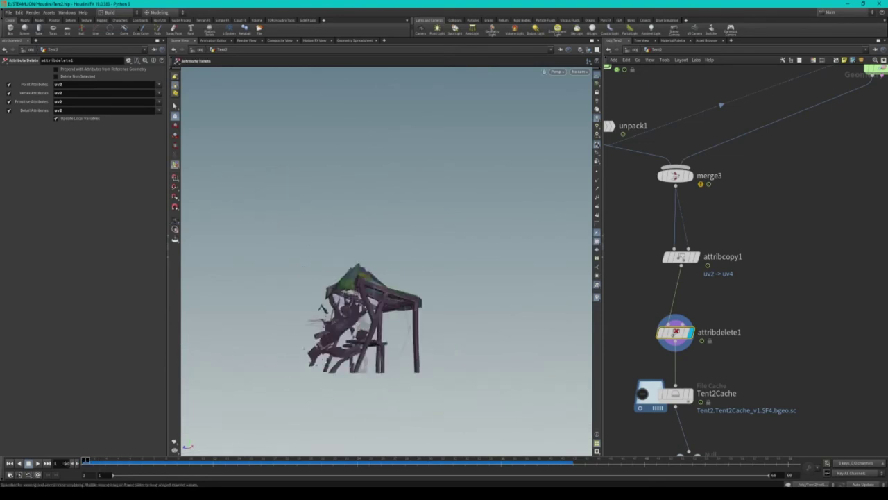
- Enable Ground Position collisions on vellumsolver1, then display attribdelete1's output again
{"action": "key", "text": "f"}
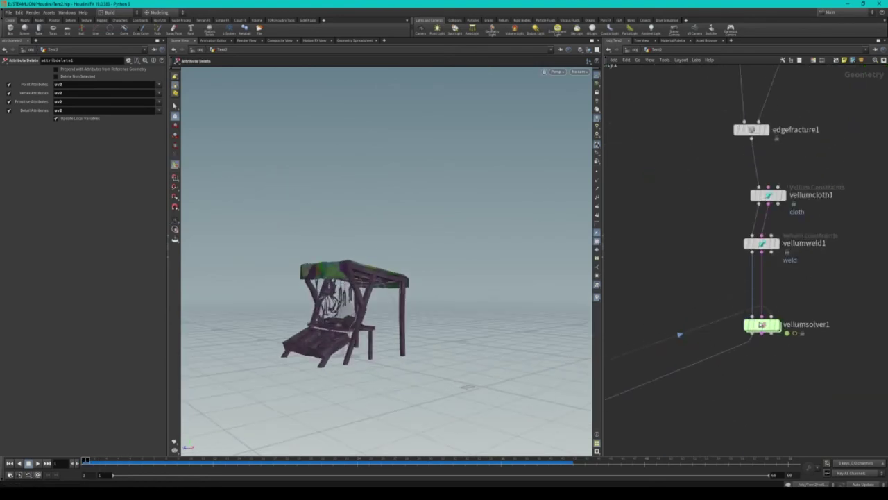
{"action": "left_click", "coordinate": [762, 324]}
{"action": "left_click", "coordinate": [26, 88]}
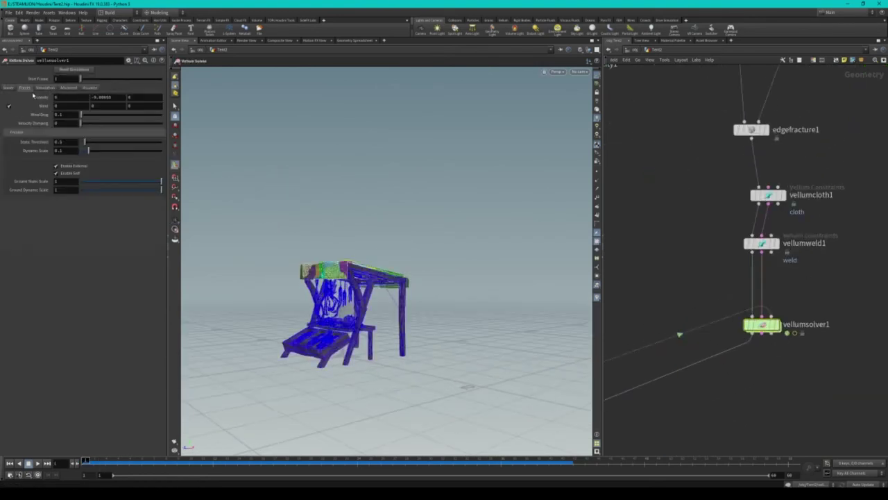
{"action": "left_click", "coordinate": [76, 90]}
{"action": "left_click", "coordinate": [8, 88]}
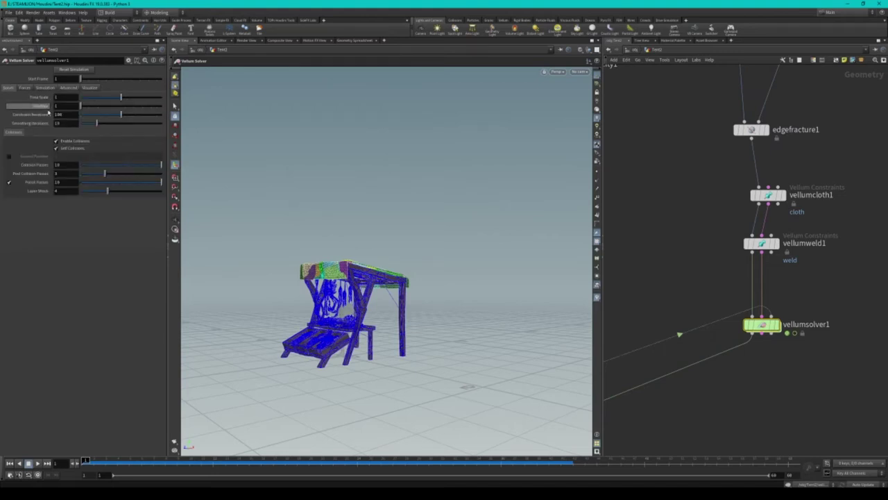
{"action": "left_click", "coordinate": [9, 156]}
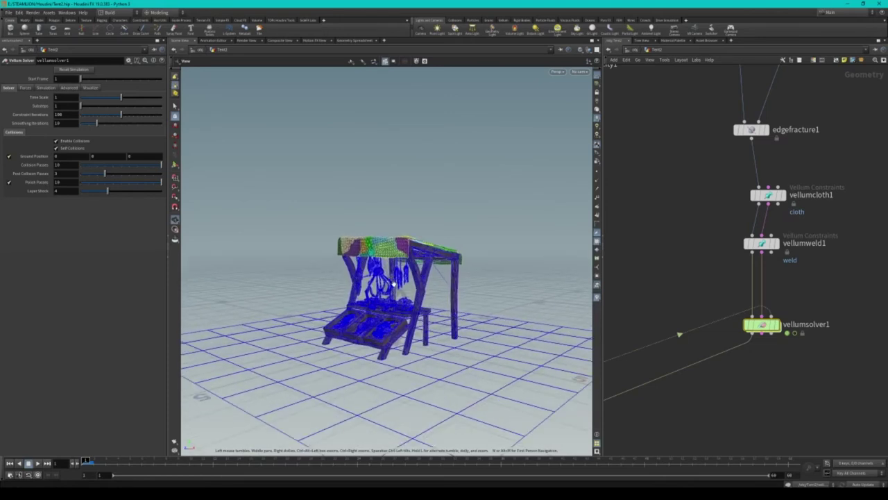
{"action": "scroll", "coordinate": [716, 343], "scroll_direction": "down", "scroll_amount": 3}
{"action": "scroll", "coordinate": [678, 389], "scroll_direction": "up", "scroll_amount": 3}
{"action": "left_click", "coordinate": [664, 412]}
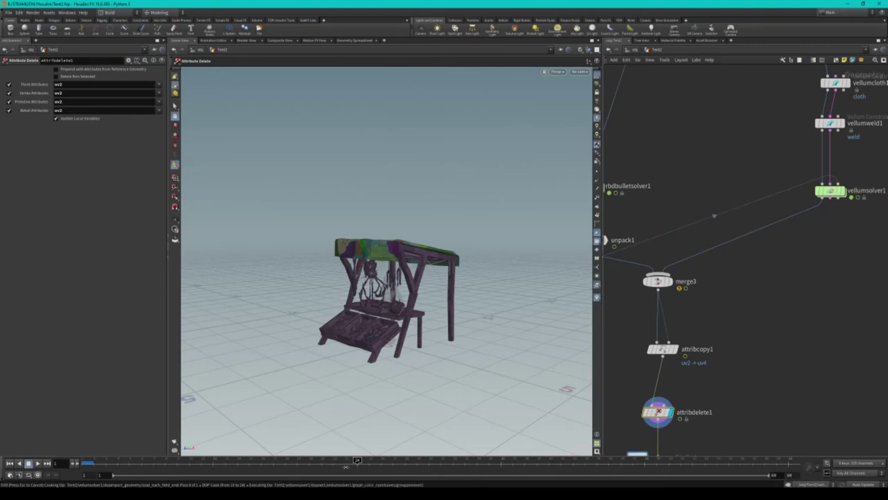
- Scrub the recooked ground-collision simulation between frames 68 and 25, orbiting around the wreckage
{"action": "left_click_drag", "start_coordinate": [344, 465], "coordinate": [150, 439]}
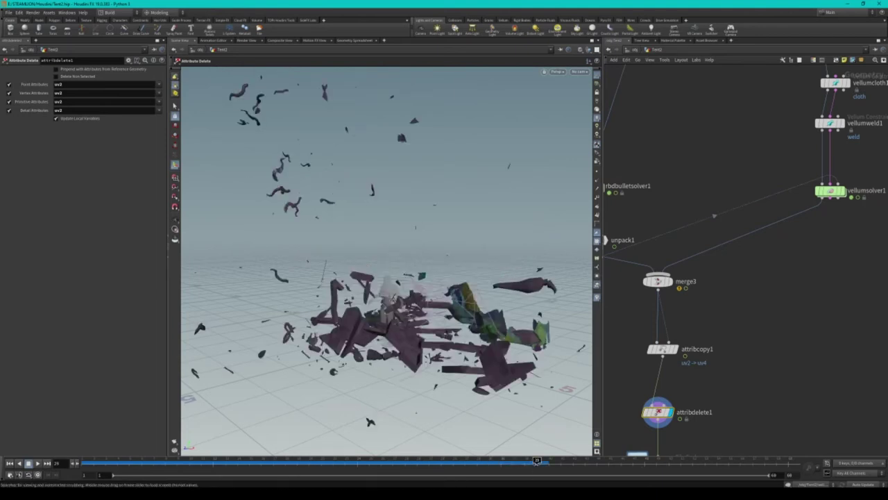
{"action": "mouse_move", "coordinate": [525, 467]}
{"action": "left_mouse_down"}
{"action": "mouse_move", "coordinate": [203, 459]}
{"action": "mouse_move", "coordinate": [549, 459]}
{"action": "left_mouse_up"}
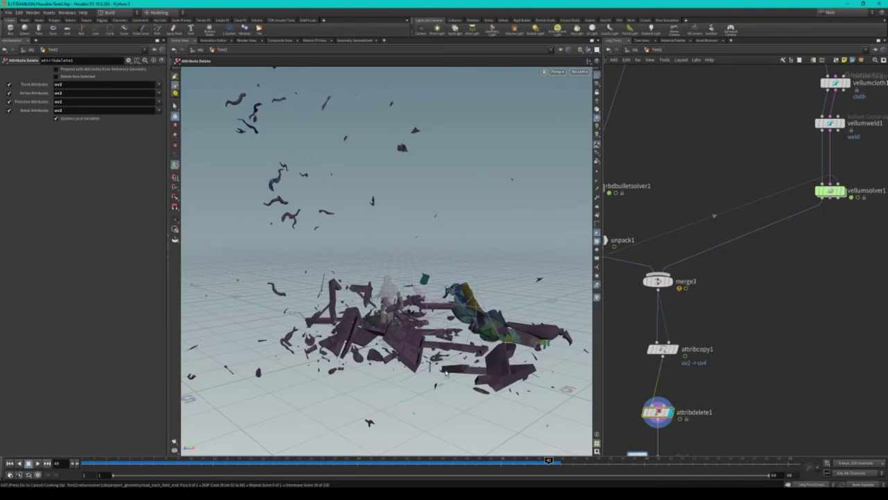
{"action": "left_click_drag", "start_coordinate": [446, 373], "coordinate": [507, 404]}
{"action": "mouse_move", "coordinate": [782, 464]}
{"action": "left_mouse_down"}
{"action": "mouse_move", "coordinate": [562, 461]}
{"action": "mouse_move", "coordinate": [763, 461]}
{"action": "left_mouse_up"}
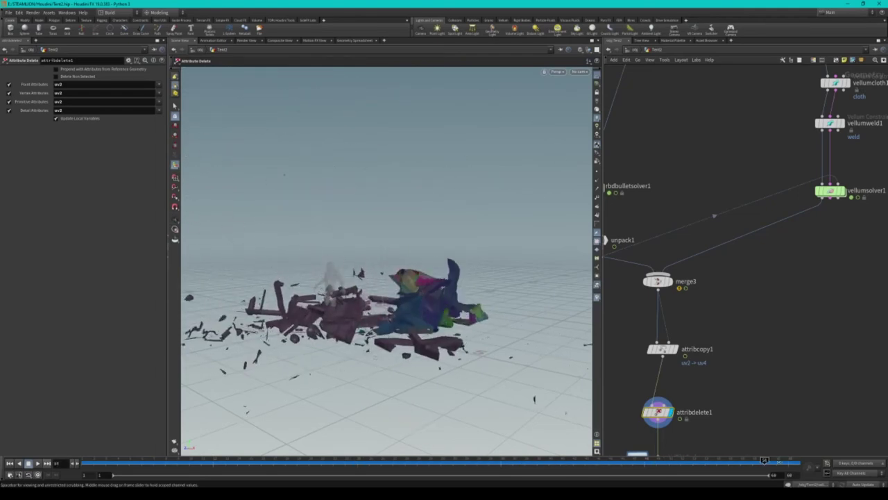
{"action": "mouse_move", "coordinate": [417, 305]}
{"action": "left_mouse_down"}
{"action": "mouse_move", "coordinate": [331, 313]}
{"action": "mouse_move", "coordinate": [337, 282]}
{"action": "mouse_move", "coordinate": [545, 317]}
{"action": "mouse_move", "coordinate": [491, 342]}
{"action": "mouse_move", "coordinate": [430, 326]}
{"action": "mouse_move", "coordinate": [476, 307]}
{"action": "mouse_move", "coordinate": [485, 316]}
{"action": "mouse_move", "coordinate": [458, 322]}
{"action": "mouse_move", "coordinate": [442, 303]}
{"action": "left_mouse_up"}
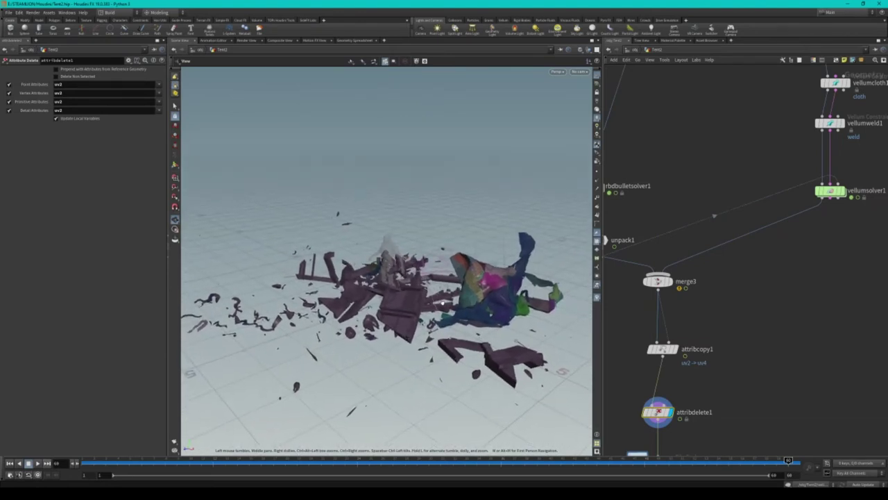
{"action": "left_click_drag", "start_coordinate": [624, 460], "coordinate": [163, 448]}
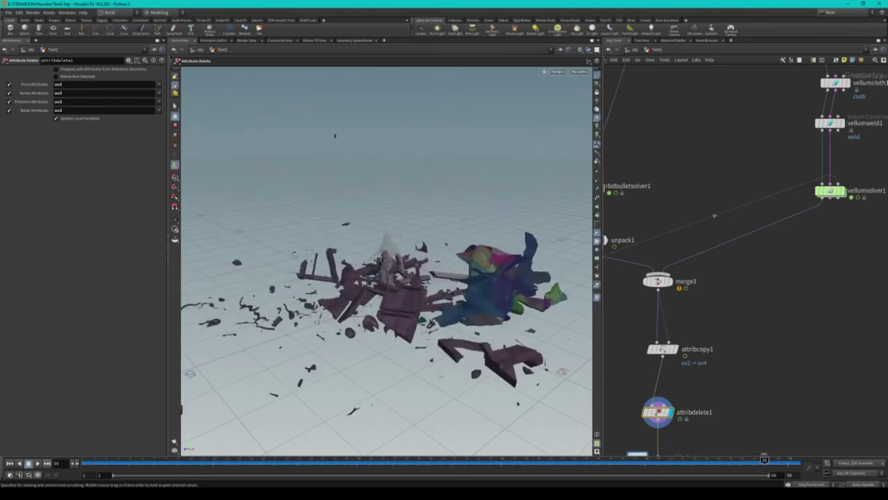
- Orbit around the shattering stall and select vellumweld1 to show its settings
{"action": "key", "text": "Escape"}
{"action": "mouse_move", "coordinate": [375, 291]}
{"action": "left_mouse_down"}
{"action": "mouse_move", "coordinate": [409, 303]}
{"action": "mouse_move", "coordinate": [444, 299]}
{"action": "left_mouse_up"}
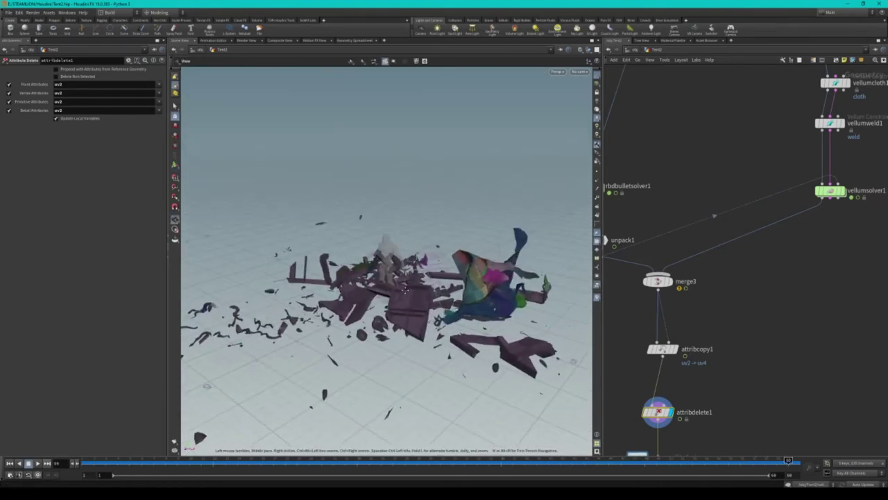
{"action": "scroll", "coordinate": [721, 373], "scroll_direction": "down", "scroll_amount": 3}
{"action": "scroll", "coordinate": [694, 347], "scroll_direction": "up", "scroll_amount": 5}
{"action": "left_click", "coordinate": [685, 347]}
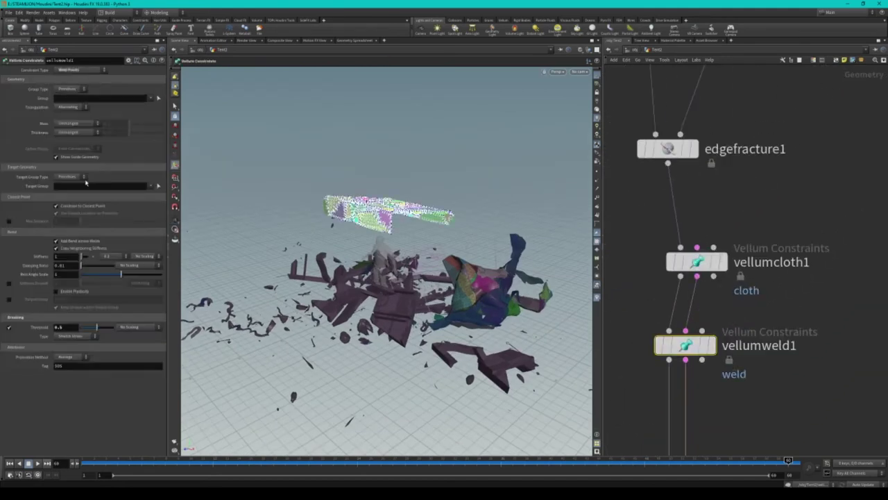
- Set vellumweld1's Breaking Threshold to 0.2, play the simulation, and rewind to frame 1
{"action": "double_click", "coordinate": [62, 327]}
{"action": "type", "text": "0.2"}
{"action": "key", "text": "Return"}
{"action": "scroll", "coordinate": [731, 182], "scroll_direction": "down", "scroll_amount": 5}
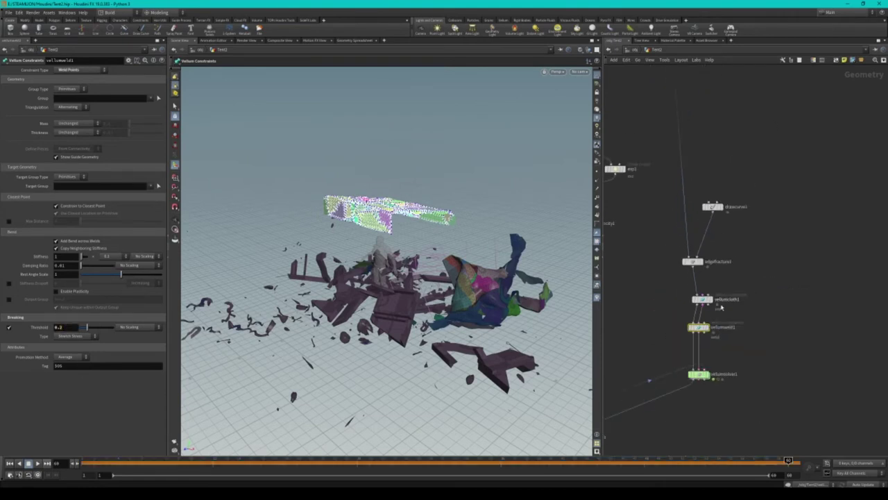
{"action": "scroll", "coordinate": [731, 182], "scroll_direction": "up", "scroll_amount": 4}
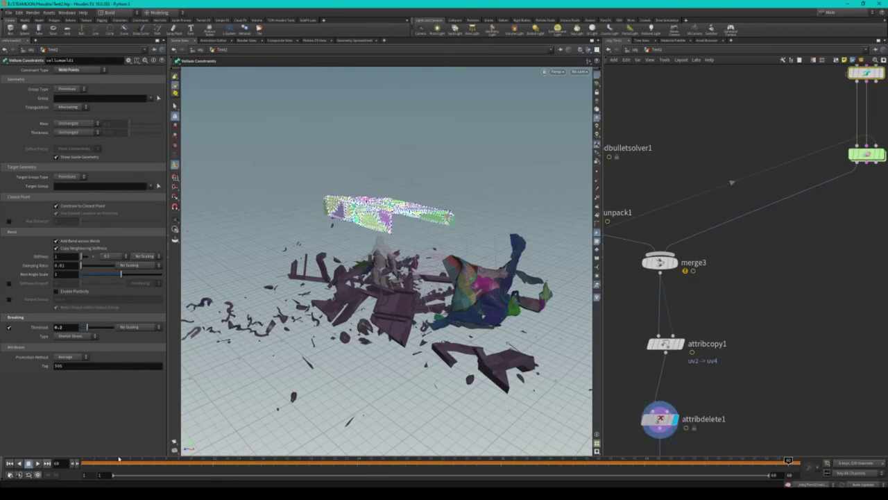
{"action": "left_click", "coordinate": [28, 463]}
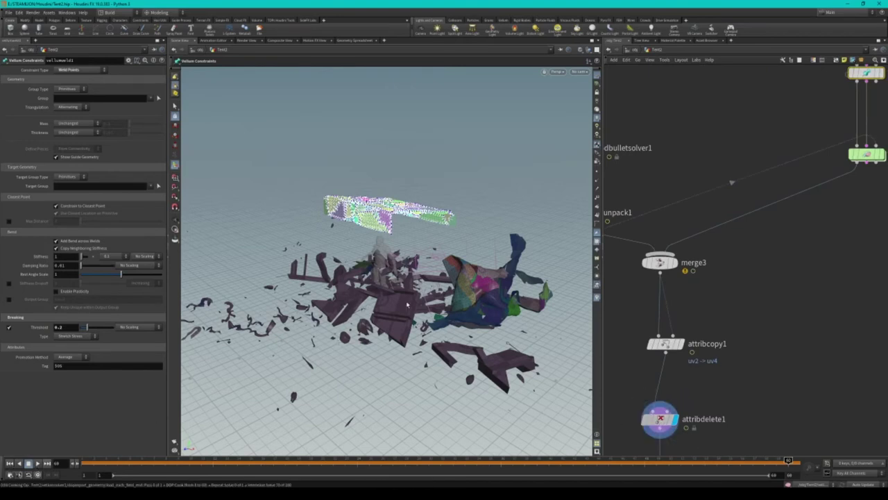
{"action": "left_click", "coordinate": [9, 464]}
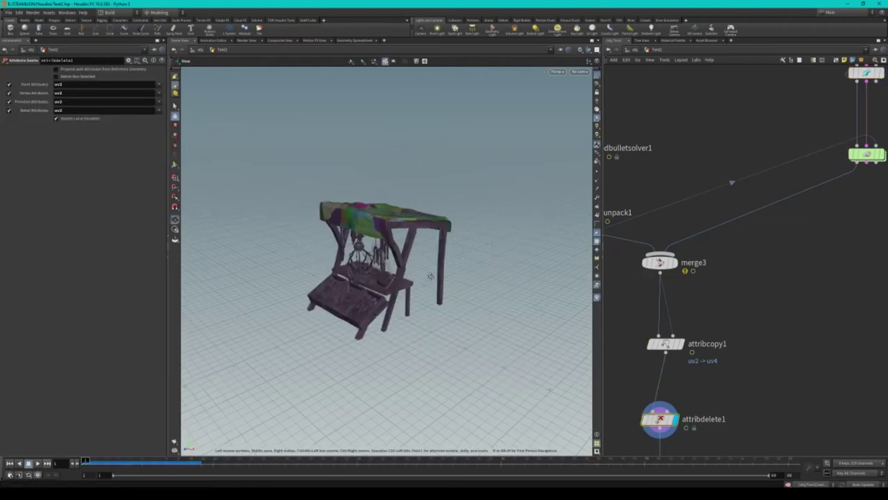
- Scrub through the 0.2-threshold re-simulation from first breakage to late frames and back
{"action": "left_click_drag", "start_coordinate": [145, 459], "coordinate": [189, 459]}
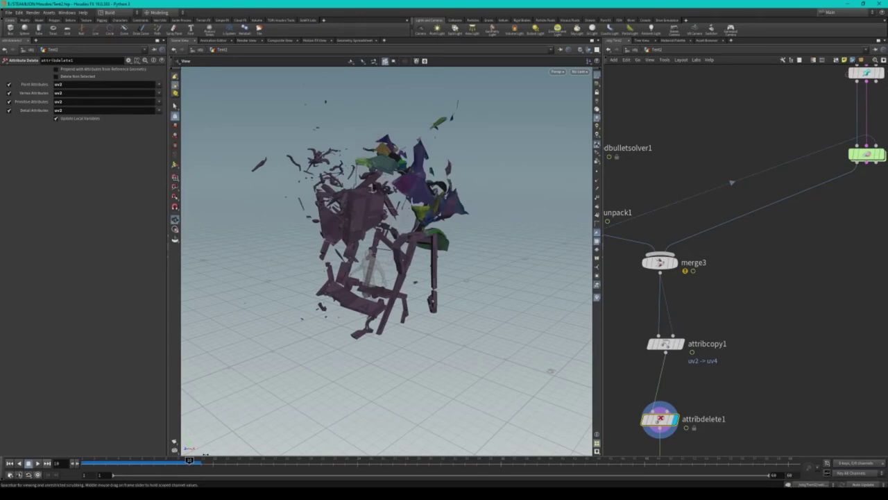
{"action": "left_click_drag", "start_coordinate": [205, 456], "coordinate": [294, 458]}
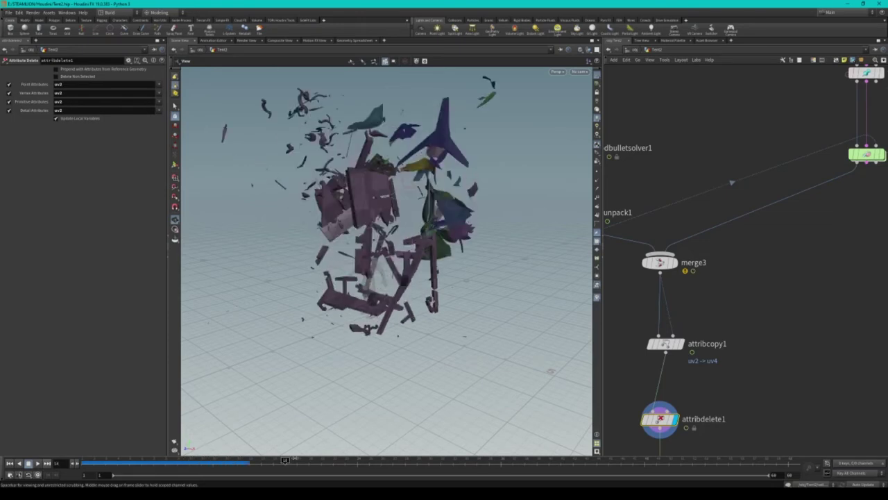
{"action": "left_click_drag", "start_coordinate": [296, 459], "coordinate": [431, 459]}
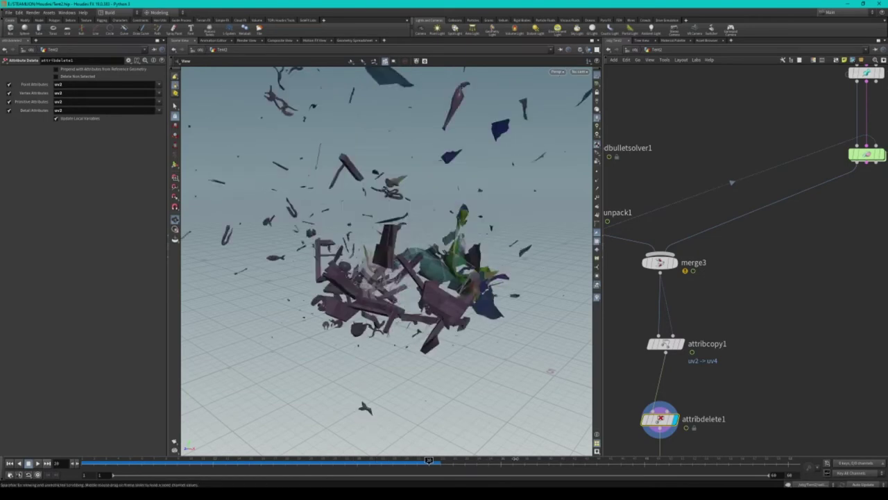
{"action": "mouse_move", "coordinate": [488, 460]}
{"action": "left_mouse_down"}
{"action": "mouse_move", "coordinate": [142, 460]}
{"action": "mouse_move", "coordinate": [512, 459]}
{"action": "left_mouse_up"}
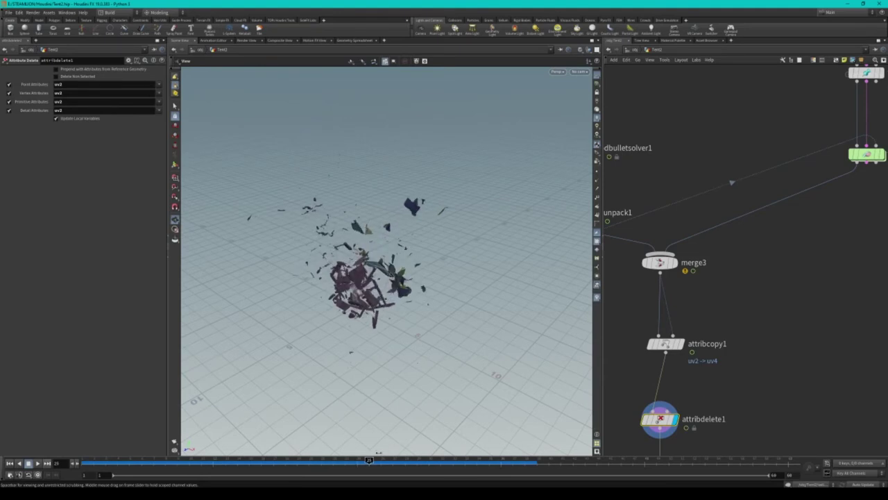
{"action": "mouse_move", "coordinate": [512, 459]}
{"action": "left_mouse_down"}
{"action": "mouse_move", "coordinate": [428, 460]}
{"action": "mouse_move", "coordinate": [512, 460]}
{"action": "left_mouse_up"}
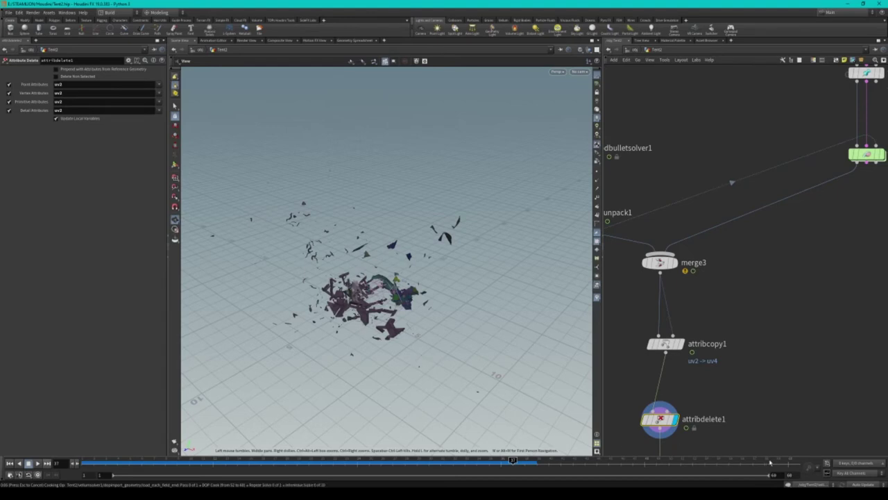
{"action": "left_click_drag", "start_coordinate": [769, 461], "coordinate": [787, 459]}
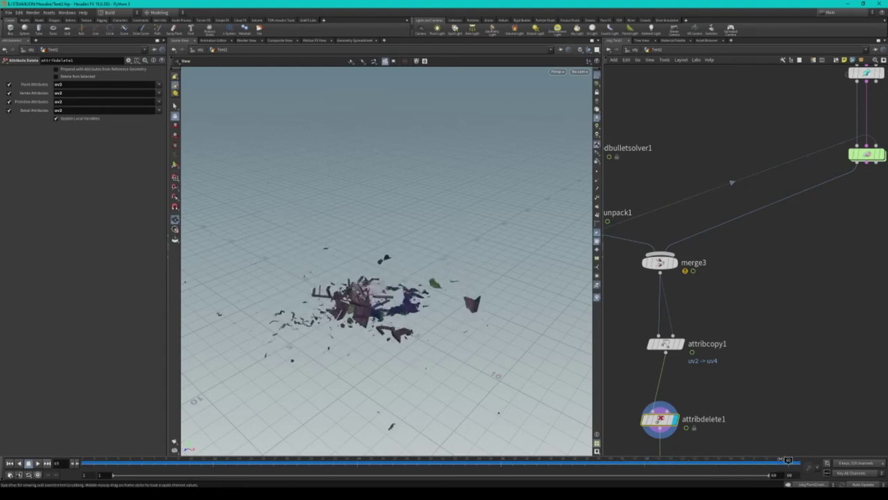
{"action": "left_click_drag", "start_coordinate": [787, 459], "coordinate": [93, 460]}
- Play the destruction from the start, rewind to frame 1, and bring Tent2Cache and Export into view
{"action": "left_click", "coordinate": [38, 462]}
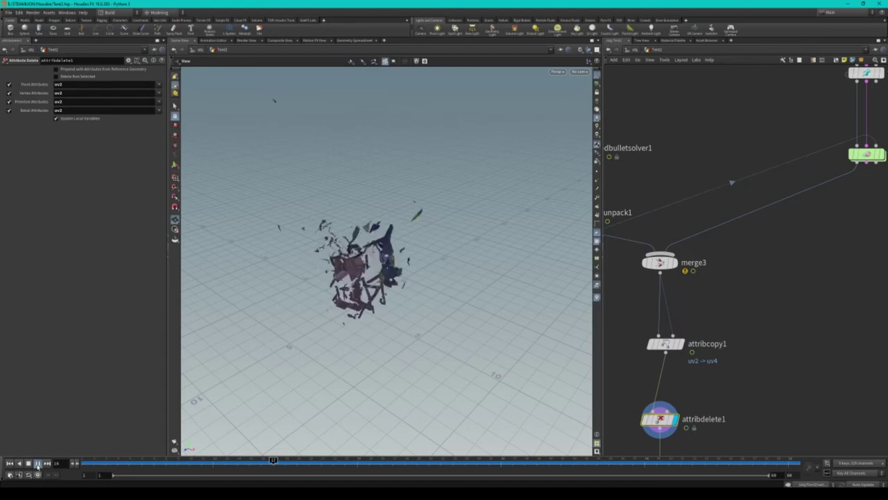
{"action": "left_click", "coordinate": [38, 463]}
{"action": "left_click", "coordinate": [10, 462]}
{"action": "middle_click_drag", "start_coordinate": [693, 451], "coordinate": [753, 274]}
- Re-cache Tent2Cache to disk, replay it to frame 1, then select Export and go to object level
{"action": "scroll", "coordinate": [753, 274], "scroll_direction": "up", "scroll_amount": 1}
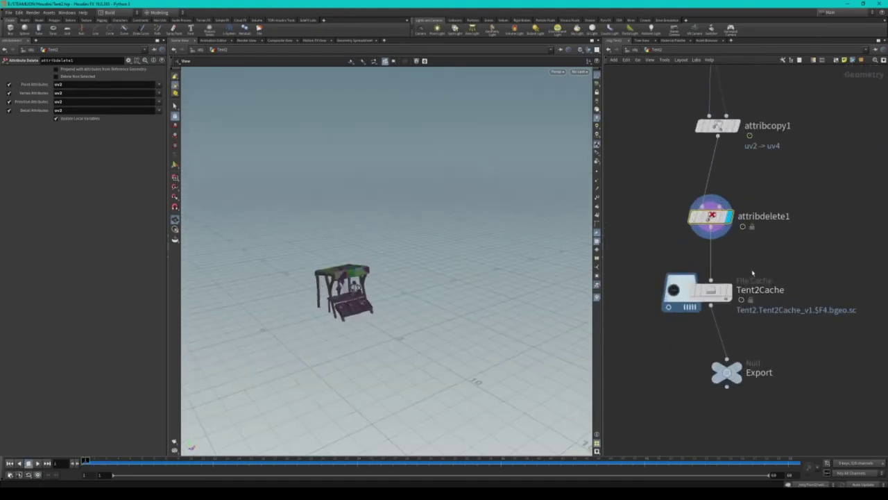
{"action": "left_click", "coordinate": [708, 290]}
{"action": "left_click", "coordinate": [22, 136]}
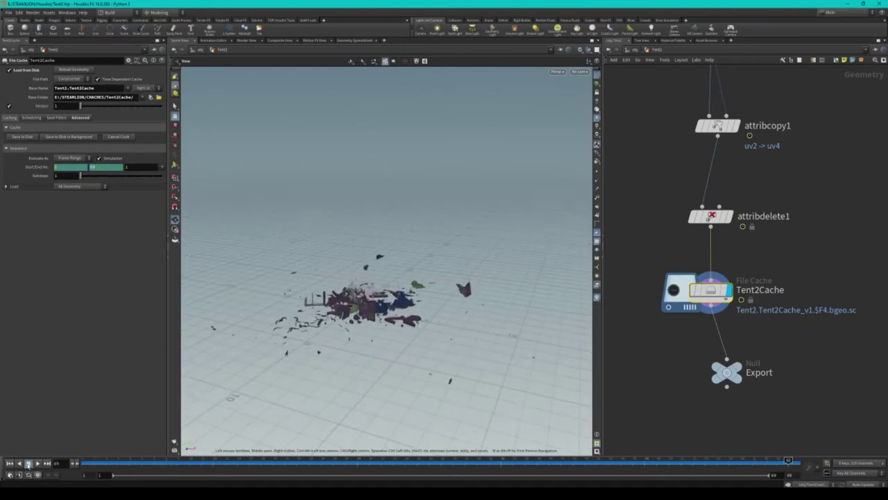
{"action": "left_click", "coordinate": [21, 463]}
{"action": "left_click_drag", "start_coordinate": [403, 312], "coordinate": [408, 317]}
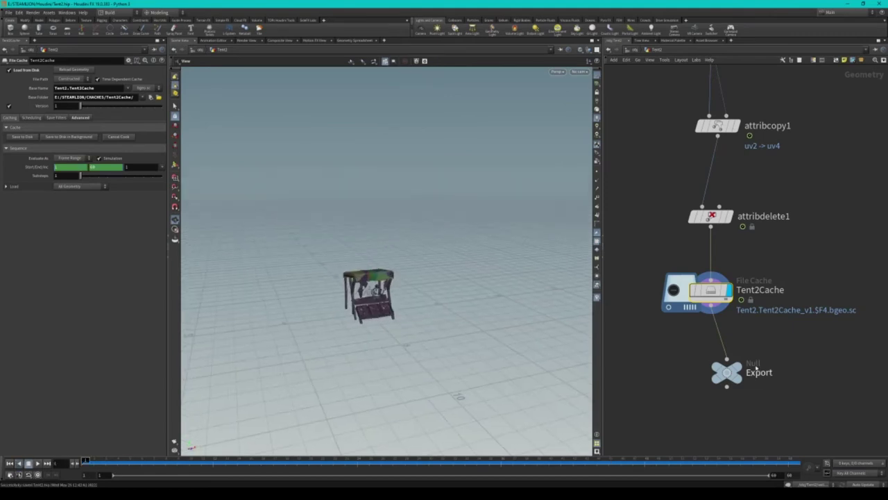
{"action": "left_click", "coordinate": [726, 373]}
{"action": "left_click", "coordinate": [634, 52]}
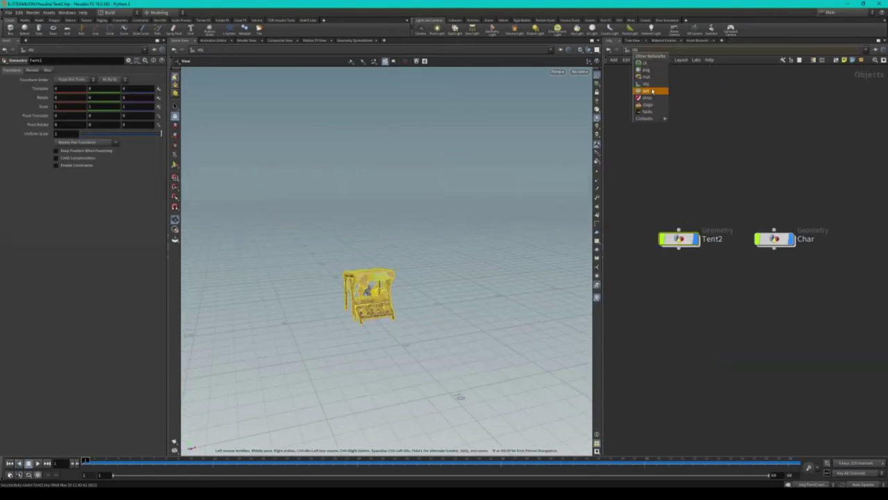
- Add a Labs Vertex Animation Textures node in /out and rename it Tent2Dest
{"action": "left_click", "coordinate": [644, 94]}
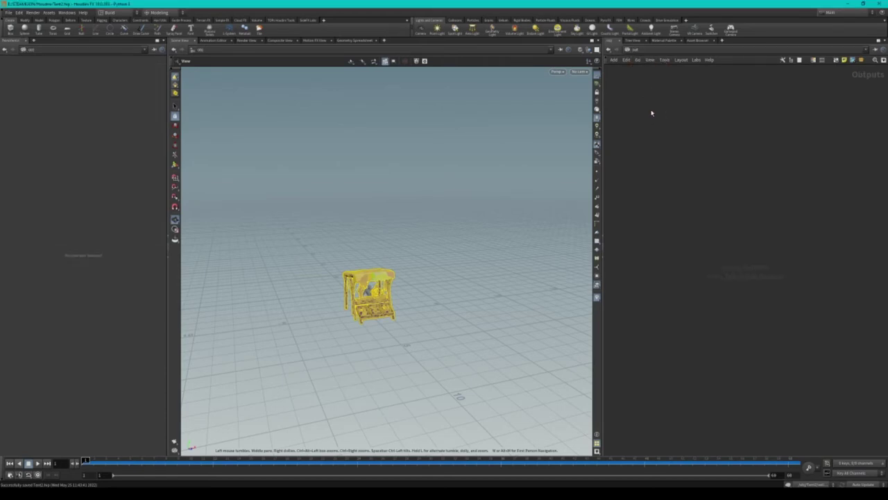
{"action": "key", "text": "Tab"}
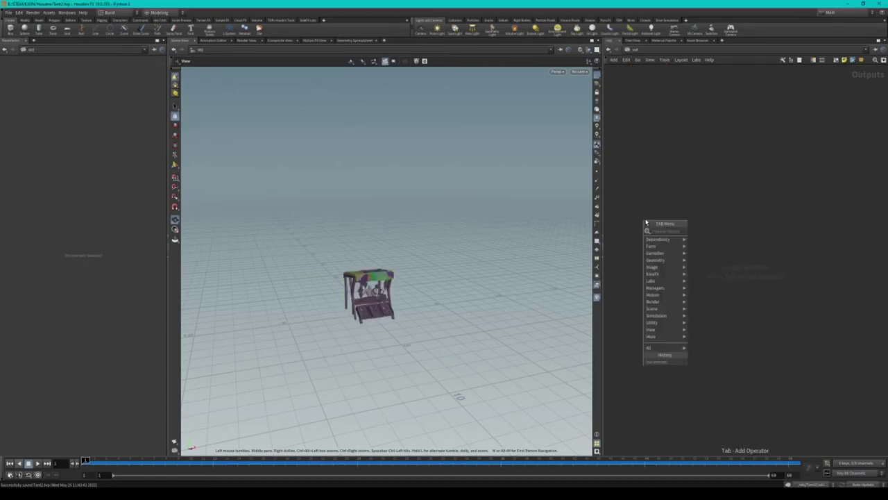
{"action": "type", "text": "exp"}
{"action": "key", "text": "BackSpace"}
{"action": "key", "text": "BackSpace"}
{"action": "key", "text": "BackSpace"}
{"action": "type", "text": "ver"}
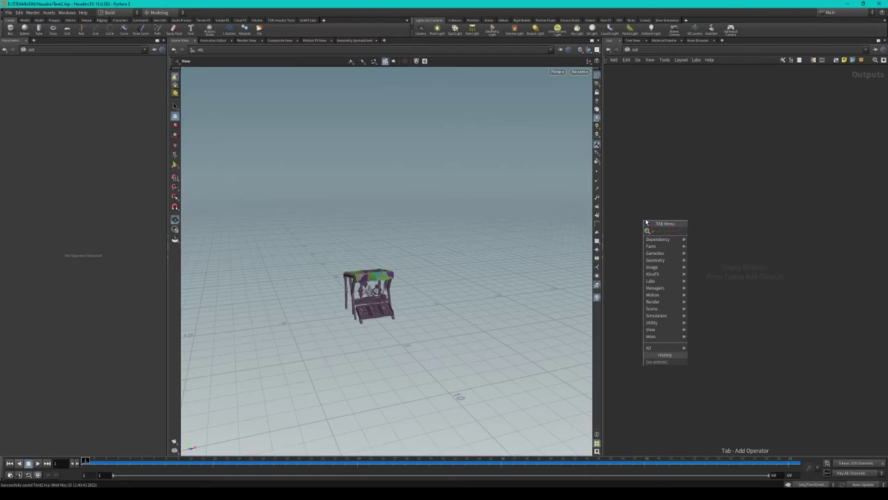
{"action": "key", "text": "Return"}
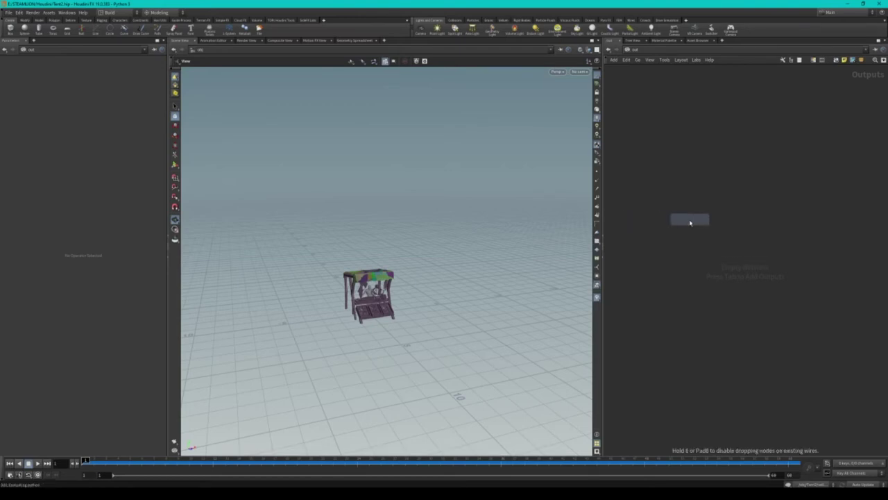
{"action": "left_click", "coordinate": [684, 241]}
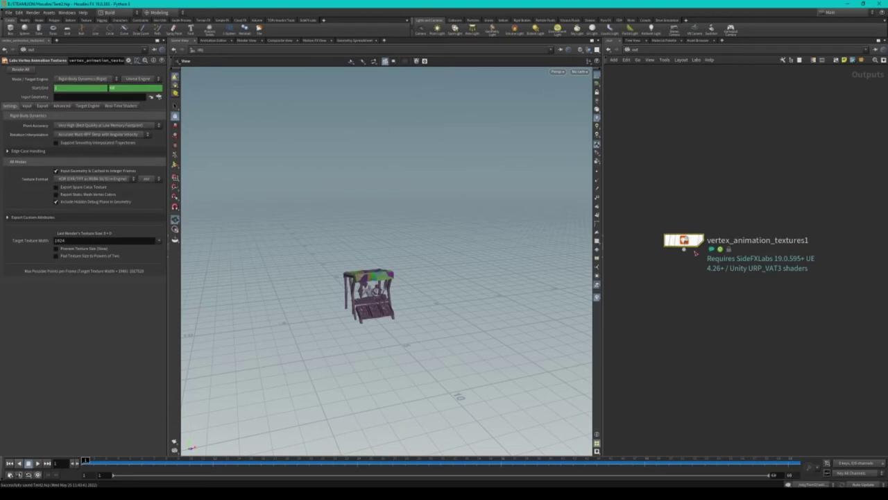
{"action": "double_click", "coordinate": [734, 240]}
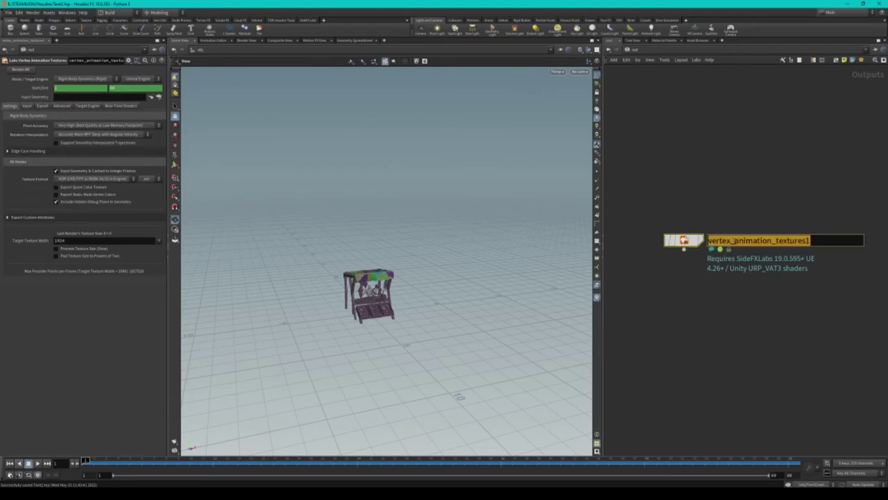
{"action": "type", "text": "Tent2Dest"}
{"action": "key", "text": "Return"}
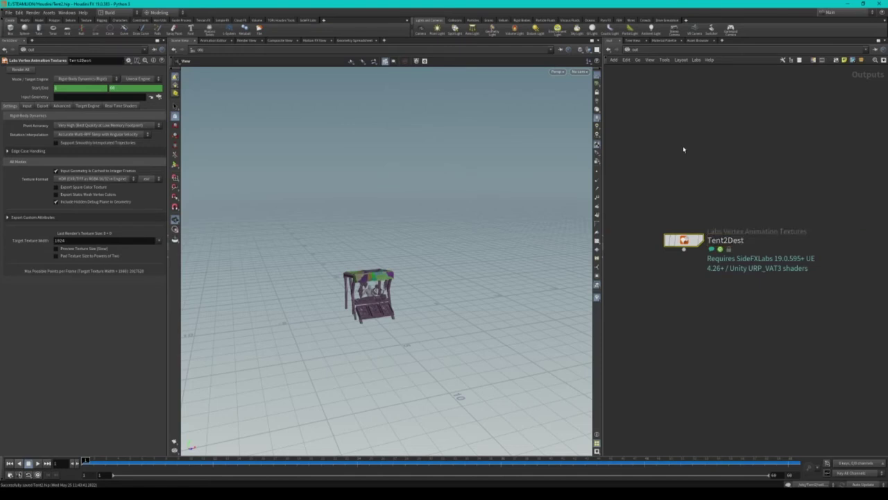
- Set Pivot Accuracy to Maximum, enable Smooth Trajectories, and set texture width to 2048
{"action": "left_click", "coordinate": [70, 126]}
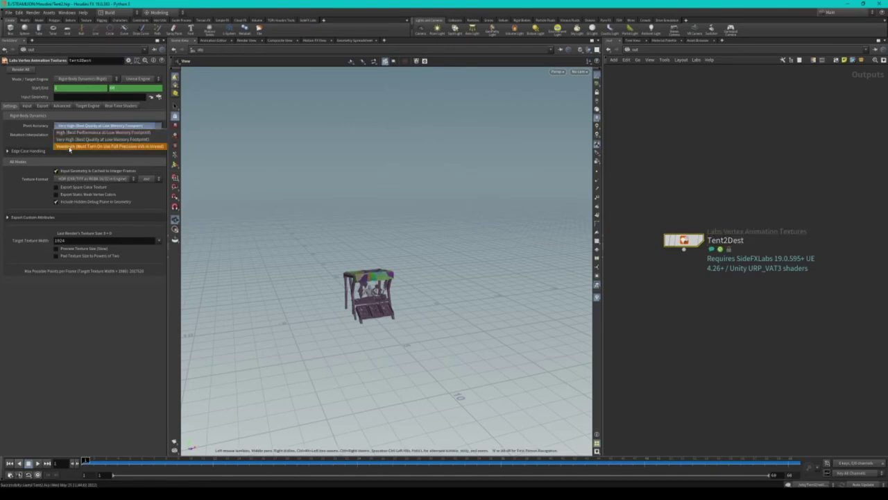
{"action": "left_click", "coordinate": [69, 149]}
{"action": "left_click", "coordinate": [56, 143]}
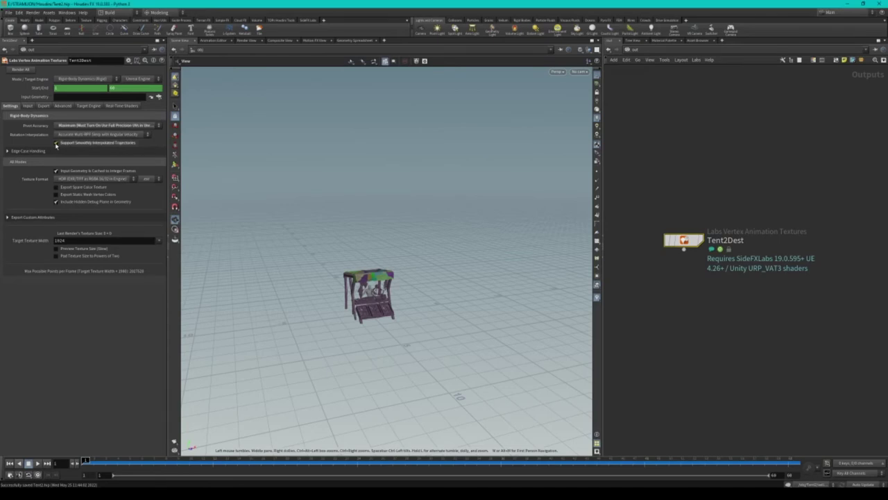
{"action": "left_click", "coordinate": [156, 241]}
{"action": "left_click", "coordinate": [163, 278]}
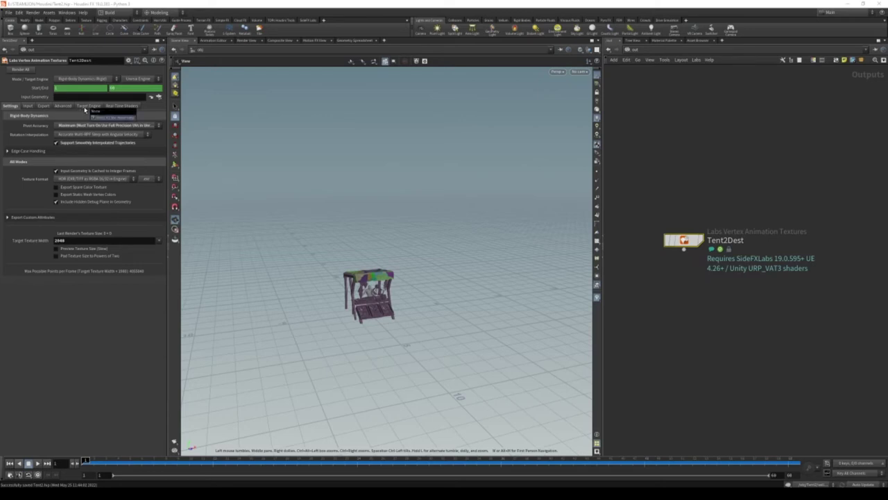
- Set Tent2Dest's Input Geometry to /obj/Tent2/Export
{"action": "left_click", "coordinate": [159, 98]}
{"action": "mouse_move", "coordinate": [160, 36]}
{"action": "left_mouse_down"}
{"action": "mouse_move", "coordinate": [201, 45]}
{"action": "mouse_move", "coordinate": [289, 104]}
{"action": "left_mouse_up"}
{"action": "left_click", "coordinate": [254, 121]}
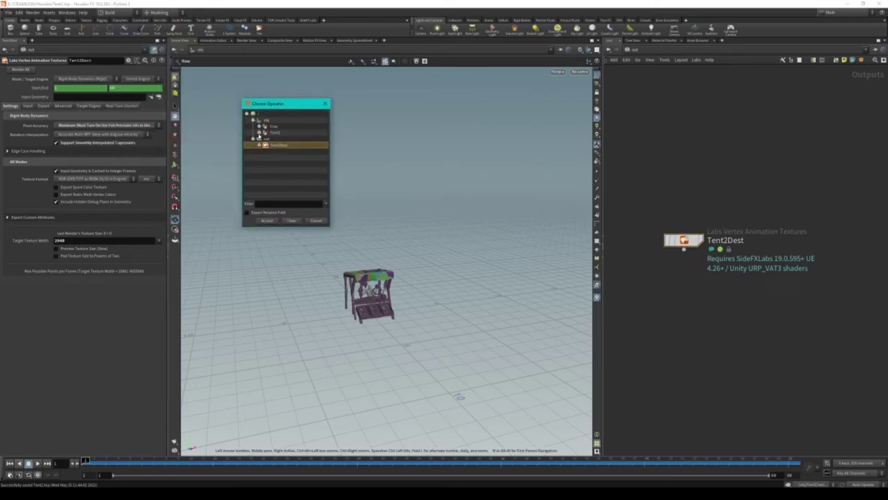
{"action": "left_click", "coordinate": [259, 132]}
{"action": "left_click", "coordinate": [281, 141]}
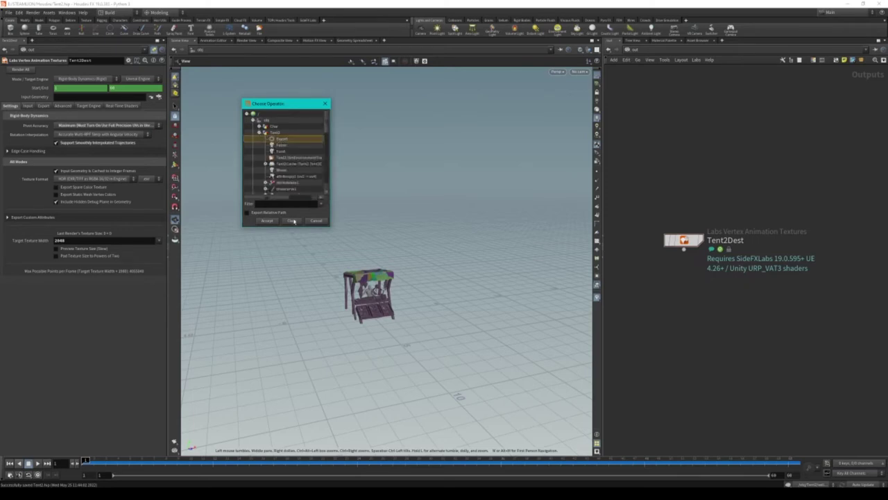
{"action": "left_click", "coordinate": [267, 220]}
{"action": "left_click", "coordinate": [654, 241]}
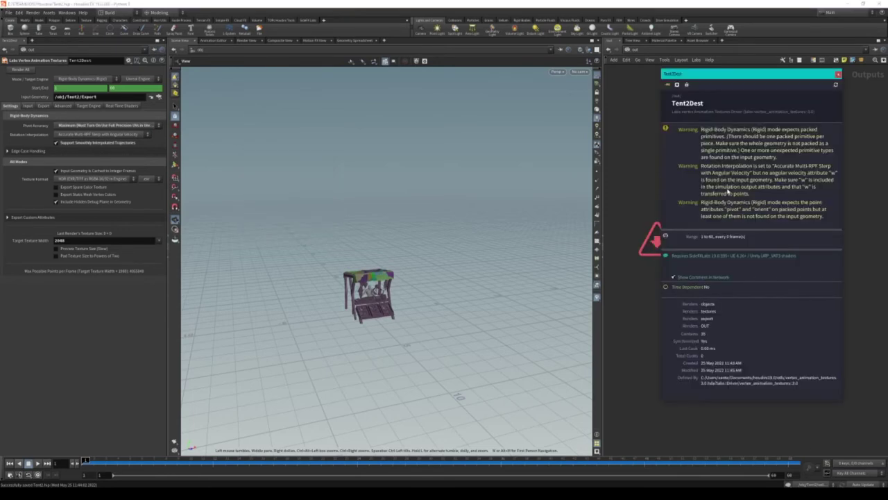
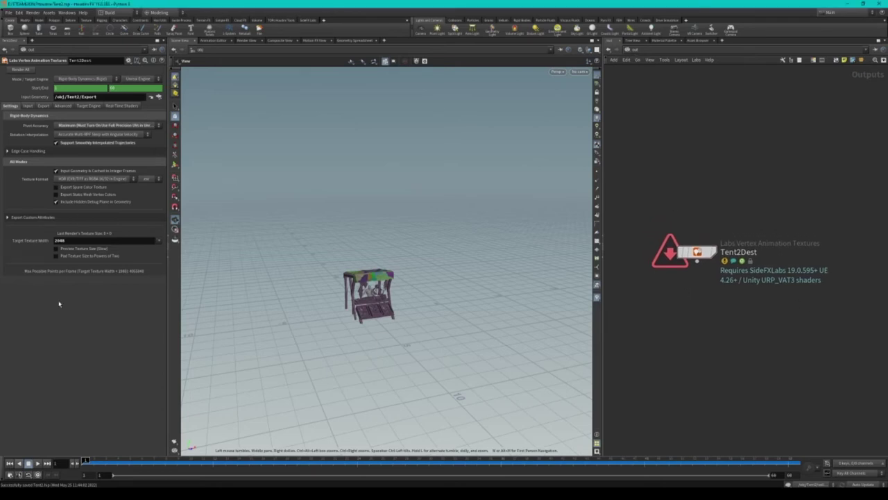
- Switch the Tent2Dest export mode to Soft-Body Deformation in the advanced export options
{"action": "left_click", "coordinate": [45, 106]}
{"action": "left_click", "coordinate": [61, 107]}
{"action": "left_click", "coordinate": [13, 106]}
{"action": "left_click", "coordinate": [76, 79]}
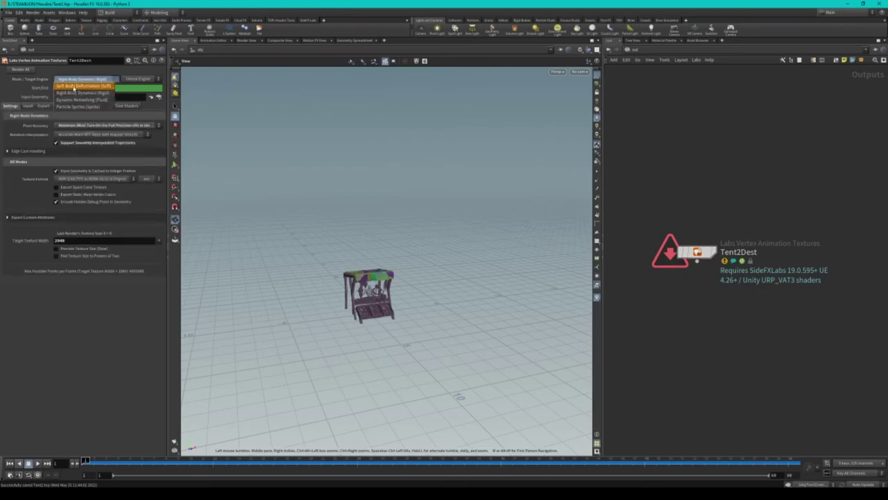
{"action": "left_click", "coordinate": [73, 86]}
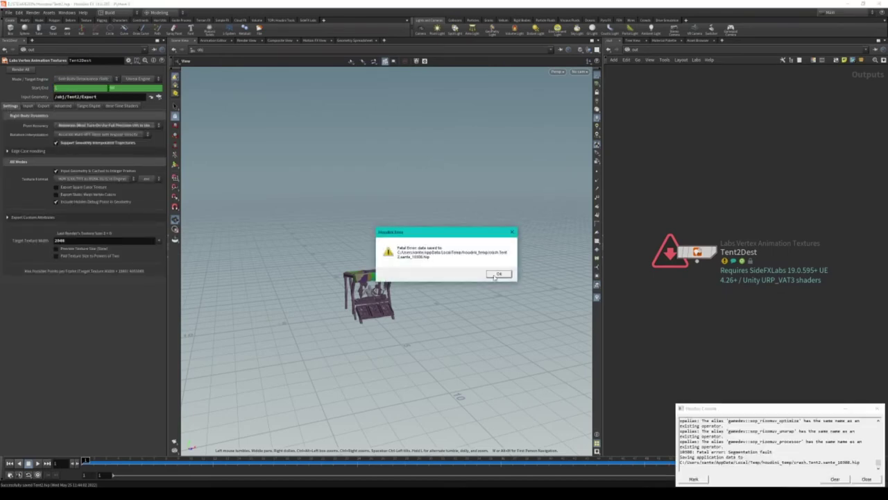
- Dismiss the fatal error and crash-report prompts, close Explorer and the console, and reopen the recent tent project
{"action": "left_click", "coordinate": [497, 274]}
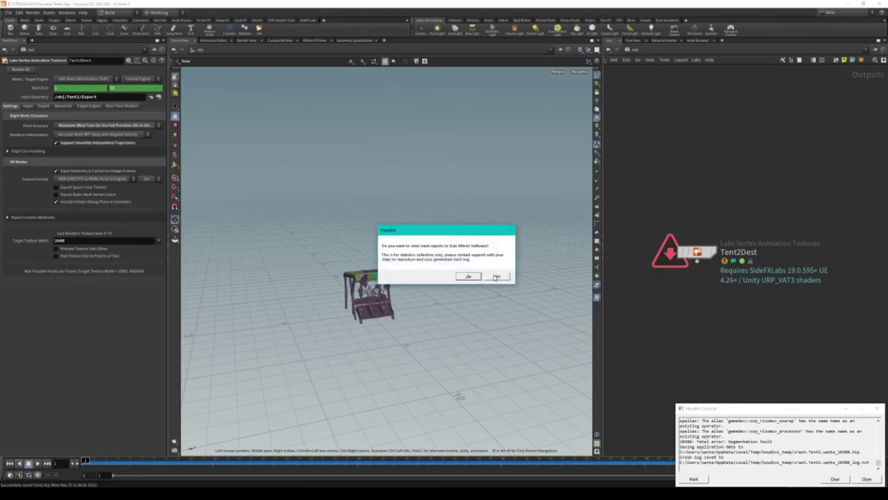
{"action": "left_click", "coordinate": [497, 276]}
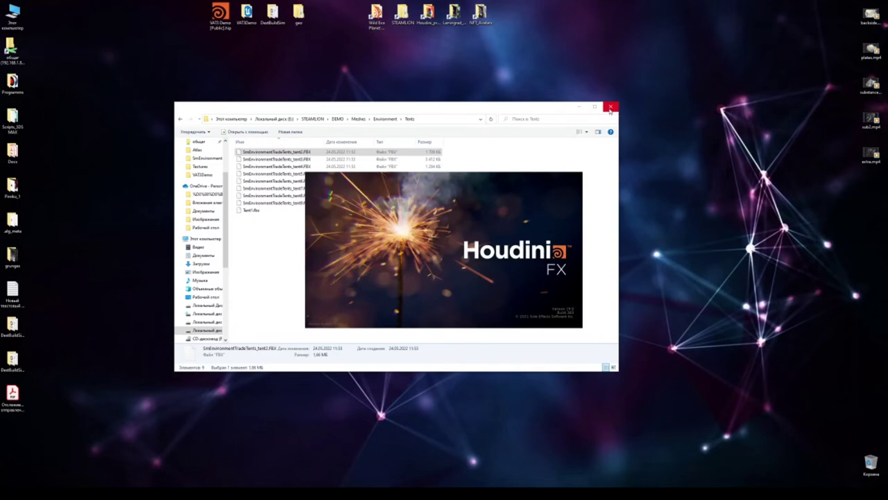
{"action": "left_click", "coordinate": [610, 108]}
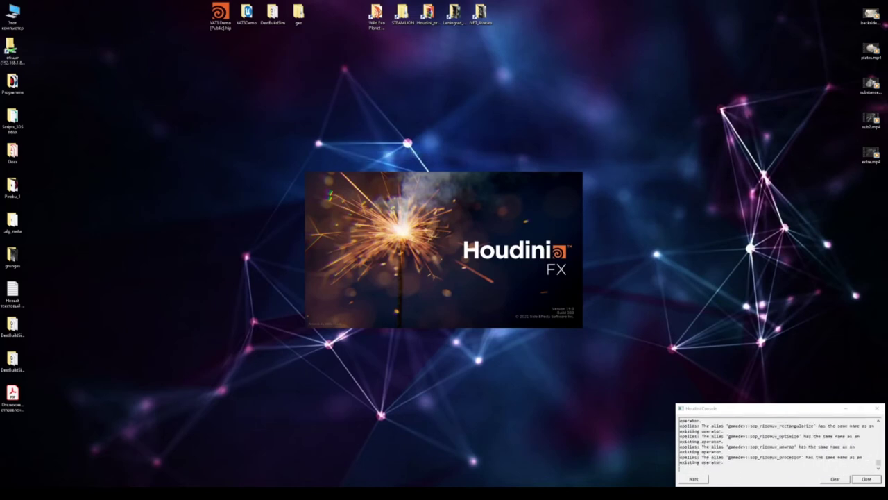
{"action": "left_click", "coordinate": [854, 479]}
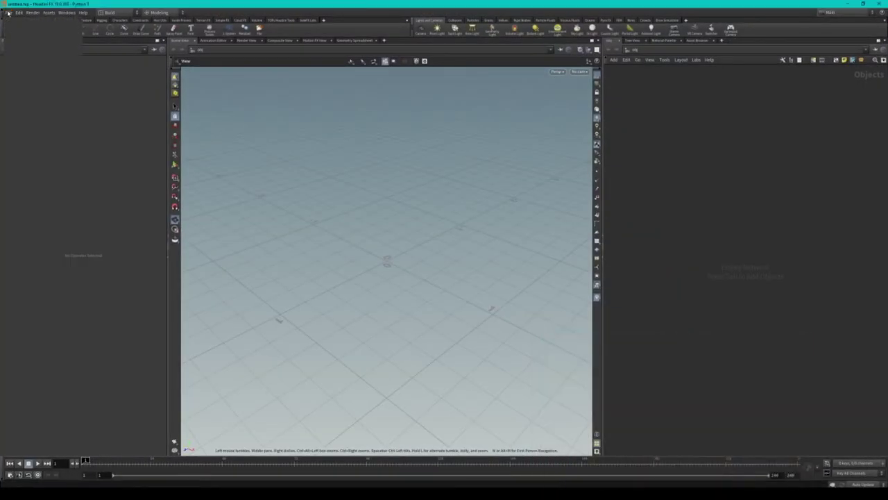
{"action": "left_click", "coordinate": [9, 13]}
{"action": "left_click", "coordinate": [303, 159]}
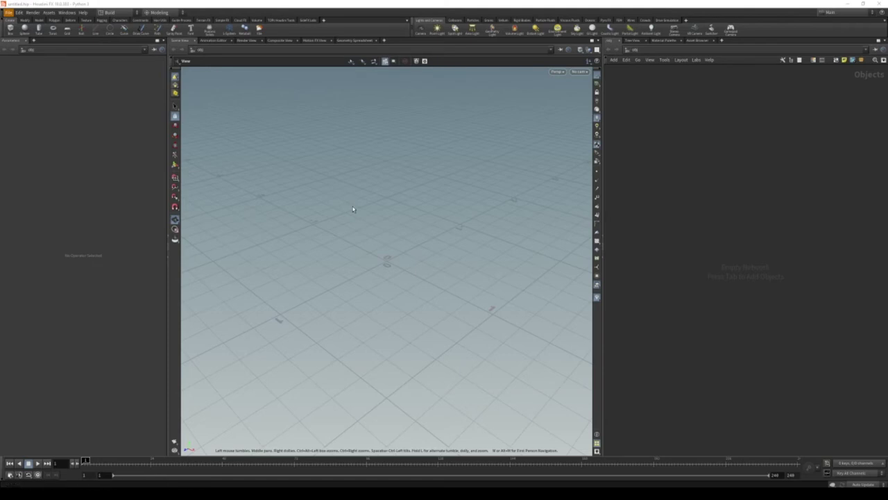
- Set the export Mode/Target Engine to Soft-Body Deformation
{"action": "scroll", "coordinate": [375, 305], "scroll_direction": "up", "scroll_amount": 3}
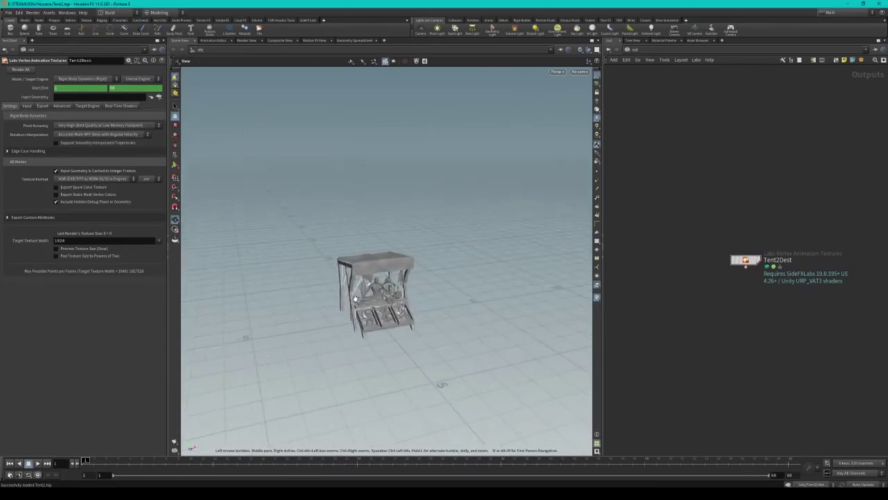
{"action": "scroll", "coordinate": [423, 300], "scroll_direction": "up", "scroll_amount": 3}
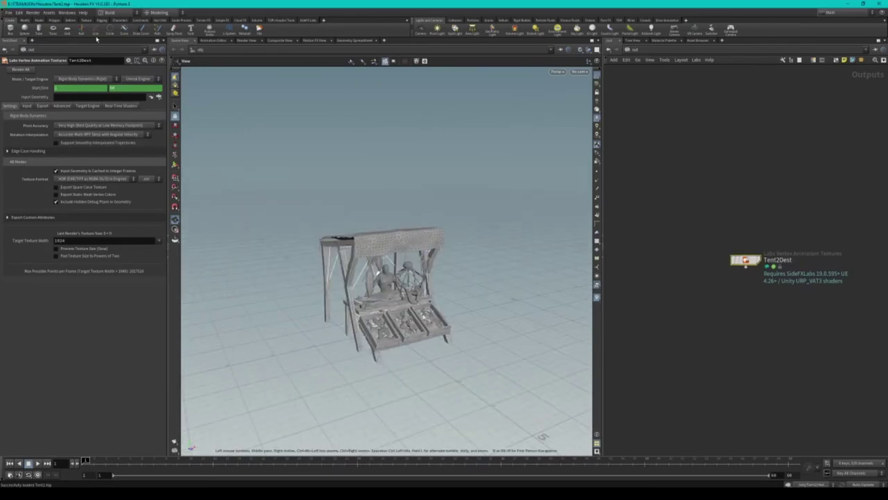
{"action": "left_click", "coordinate": [78, 77]}
{"action": "left_click", "coordinate": [82, 88]}
{"action": "scroll", "coordinate": [403, 284], "scroll_direction": "up", "scroll_amount": 3}
{"action": "scroll", "coordinate": [416, 284], "scroll_direction": "up", "scroll_amount": 2}
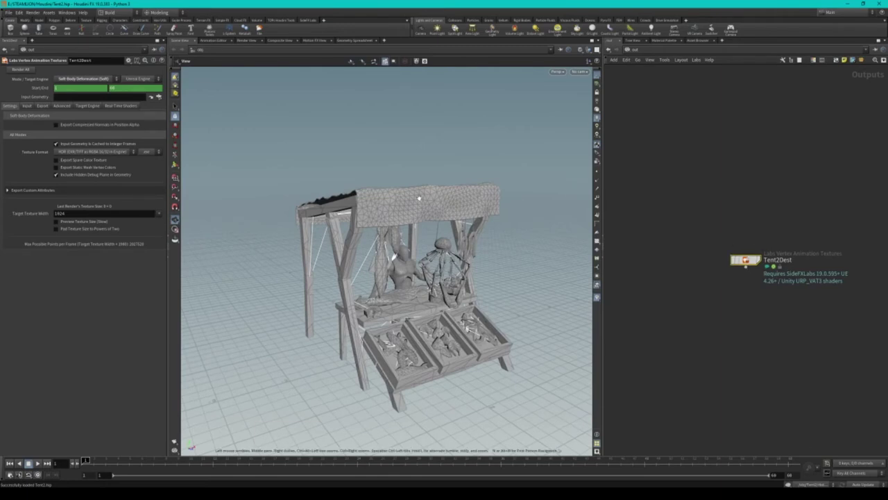
- Set the Input Geometry to /obj/Tent2/Export and inspect the market stall model
{"action": "left_click", "coordinate": [157, 96]}
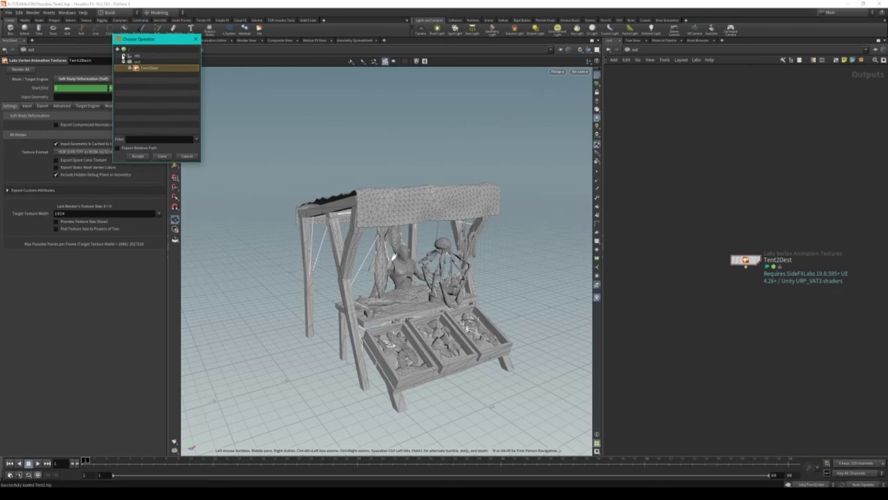
{"action": "left_click", "coordinate": [123, 59]}
{"action": "left_click", "coordinate": [137, 71]}
{"action": "double_click", "coordinate": [150, 80]}
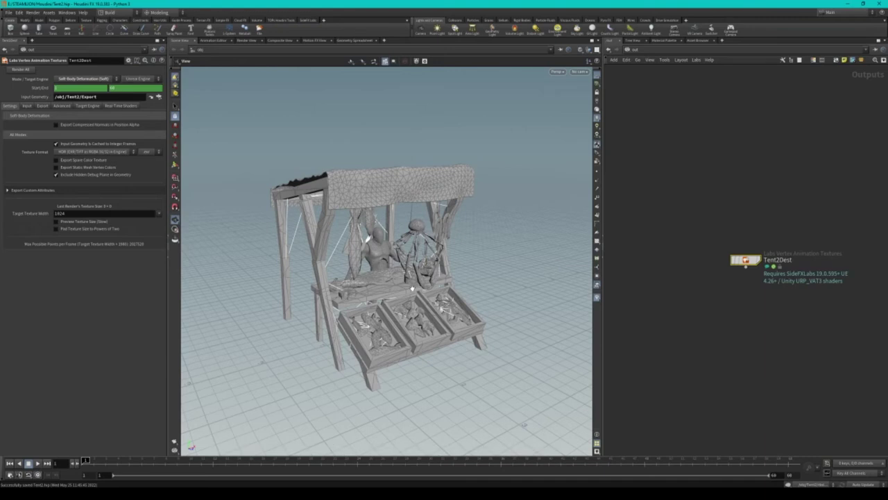
{"action": "mouse_move", "coordinate": [398, 266]}
{"action": "left_mouse_down"}
{"action": "mouse_move", "coordinate": [397, 336]}
{"action": "mouse_move", "coordinate": [406, 340]}
{"action": "left_mouse_up"}
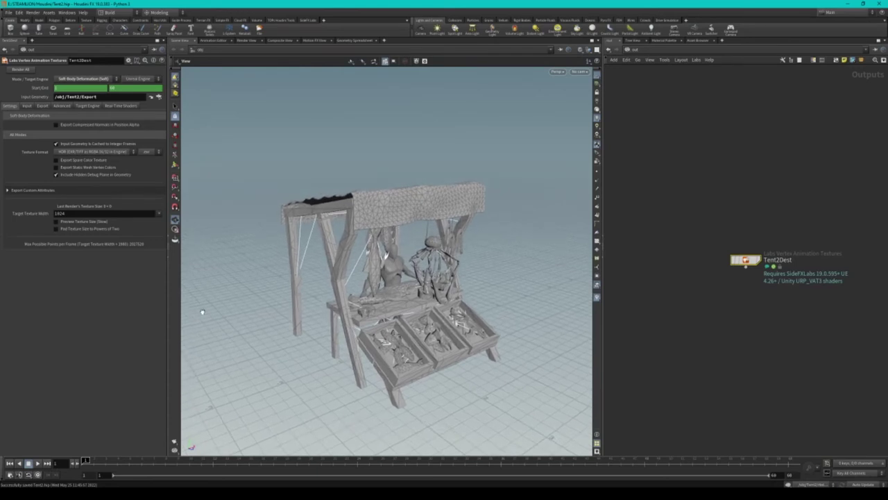
- Browse the Export Path chooser into E:/STEAMLION/VAT/
{"action": "left_click", "coordinate": [42, 106]}
{"action": "left_click", "coordinate": [158, 115]}
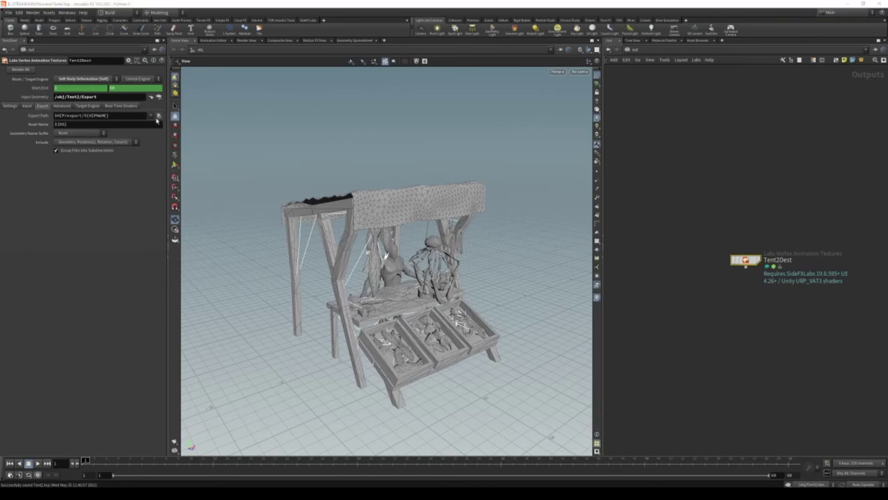
{"action": "left_click", "coordinate": [86, 66]}
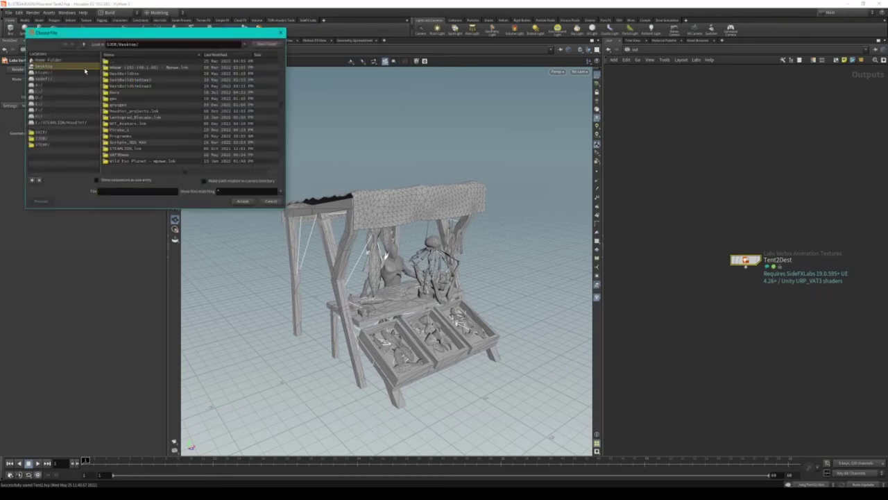
{"action": "double_click", "coordinate": [128, 147]}
{"action": "double_click", "coordinate": [116, 161]}
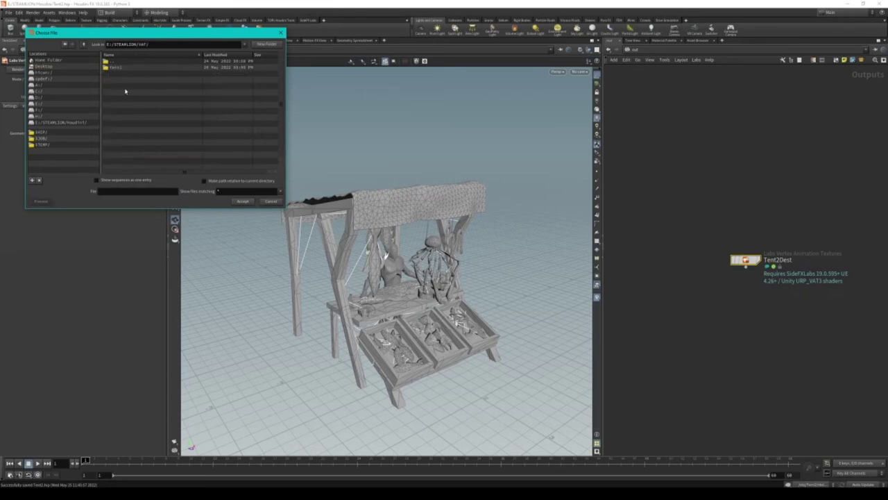
- Create a Tent2 folder, accept E:/STEAMLION/VAT/Tent2/ as export path, and render all files
{"action": "left_click", "coordinate": [267, 45]}
{"action": "type", "text": "Tent"}
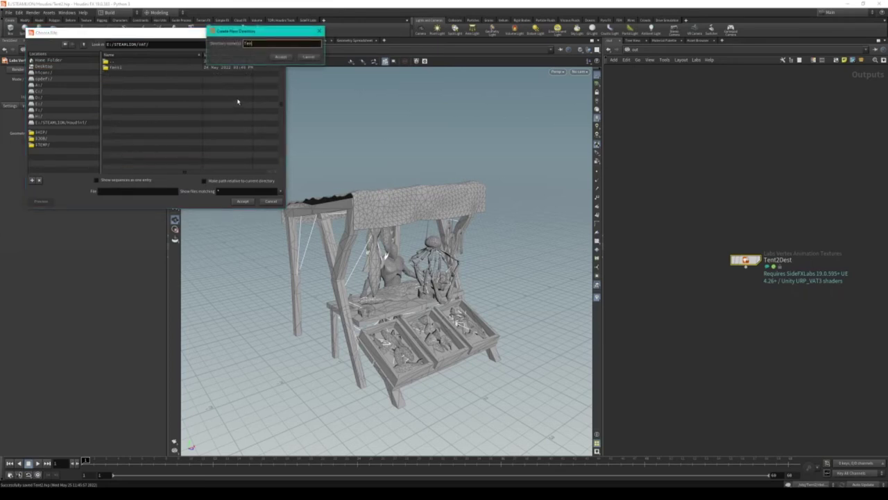
{"action": "type", "text": "2"}
{"action": "key", "text": "Return"}
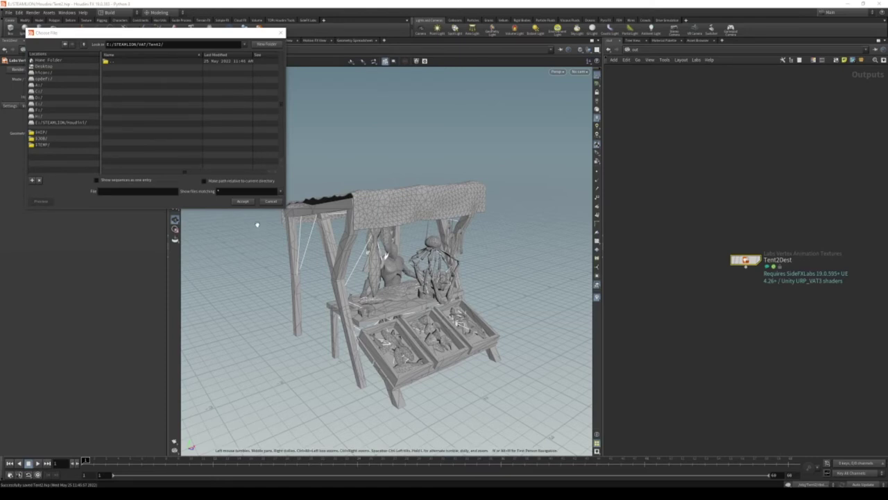
{"action": "left_click", "coordinate": [249, 201]}
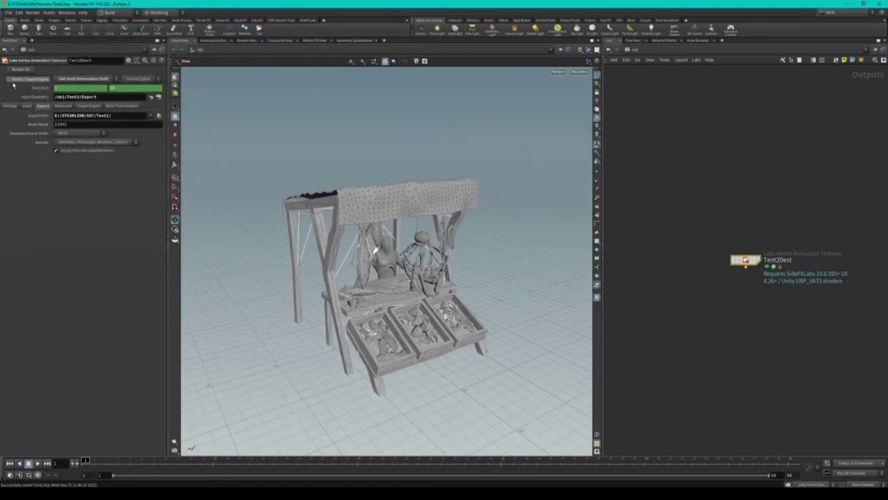
{"action": "left_click", "coordinate": [19, 70]}
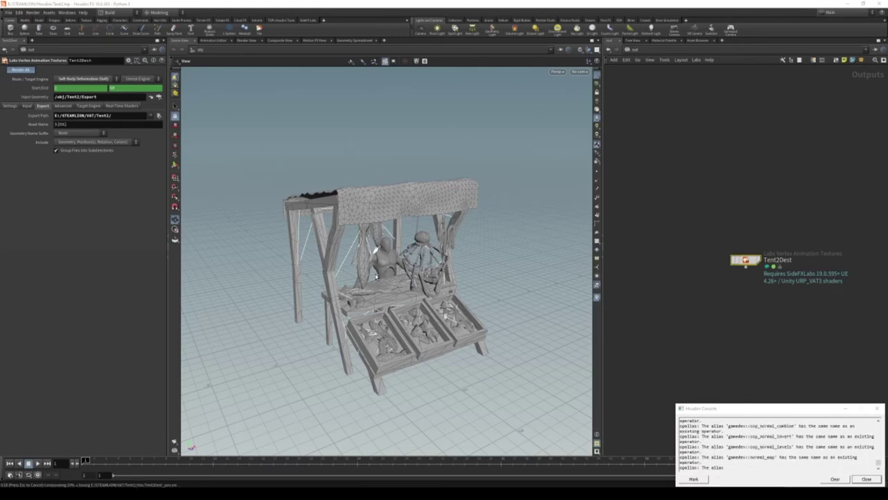
{"action": "left_click", "coordinate": [866, 478]}
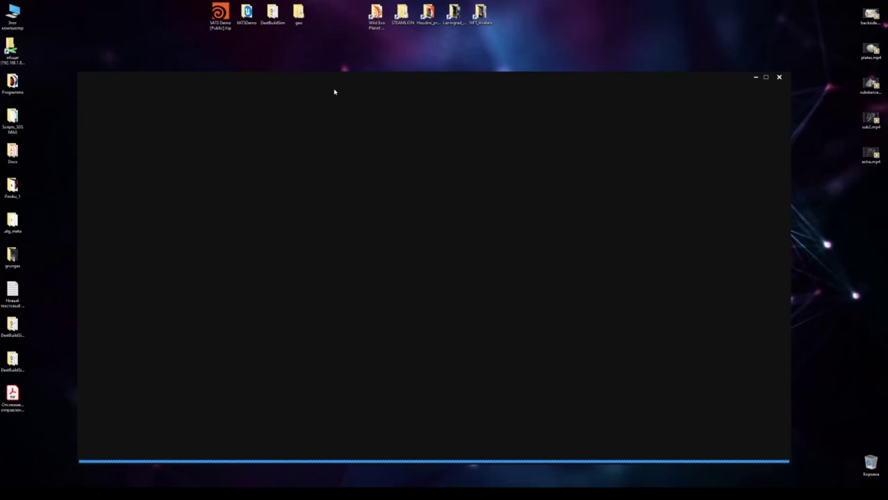
- Dismiss the marketplace sale notification once loading finishes, then minimize Houdini to show Unreal
{"action": "left_click_drag", "start_coordinate": [349, 74], "coordinate": [353, 65]}
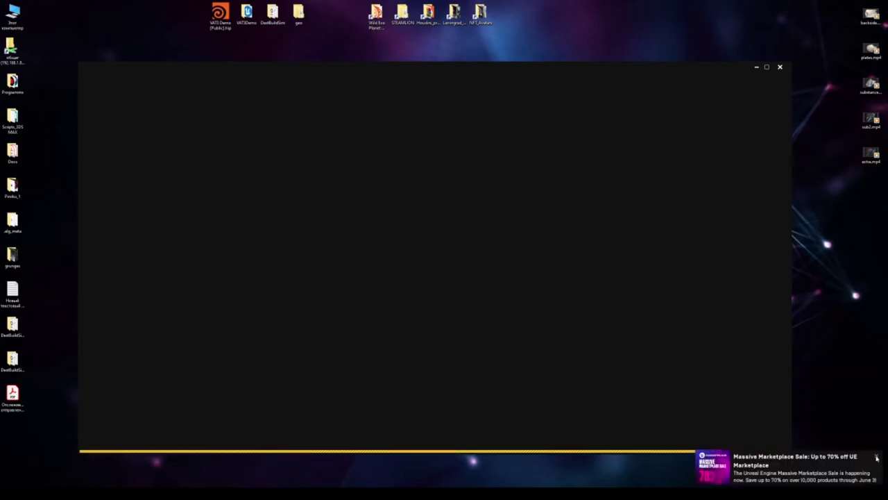
{"action": "left_click", "coordinate": [878, 456]}
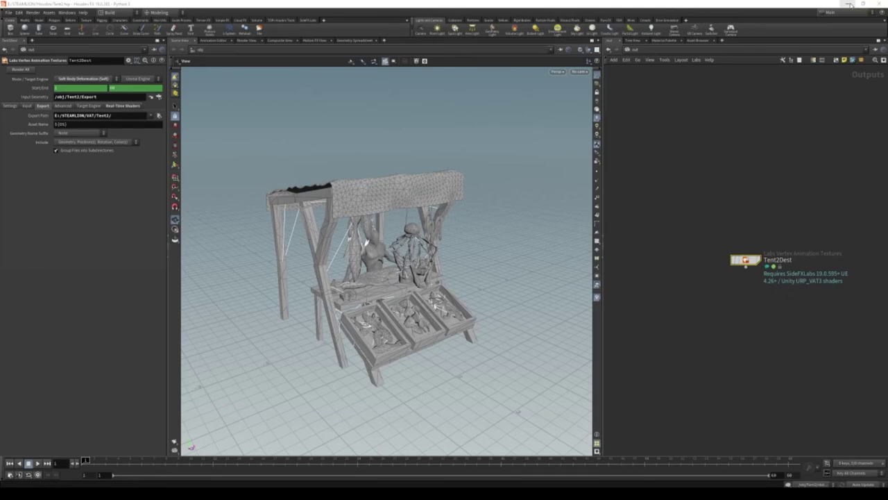
{"action": "left_click", "coordinate": [849, 5]}
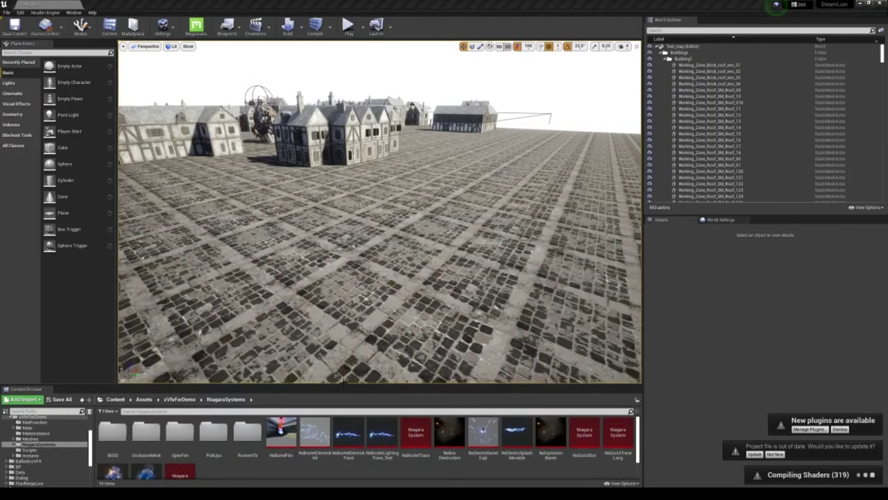
- Create a new folder named Tent2 inside DEMO's VAT folder in the Content Browser
{"action": "left_click_drag", "start_coordinate": [342, 385], "coordinate": [343, 328]}
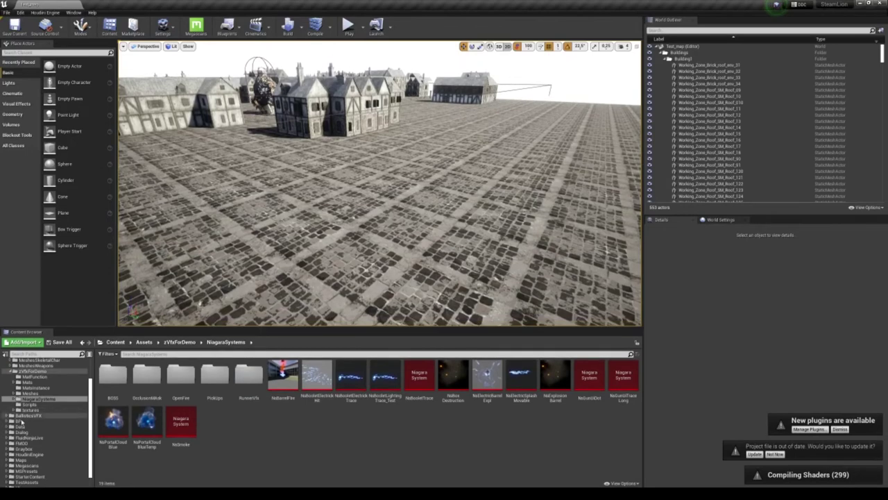
{"action": "scroll", "coordinate": [11, 414], "scroll_direction": "up", "scroll_amount": 2}
{"action": "scroll", "coordinate": [11, 409], "scroll_direction": "up", "scroll_amount": 2}
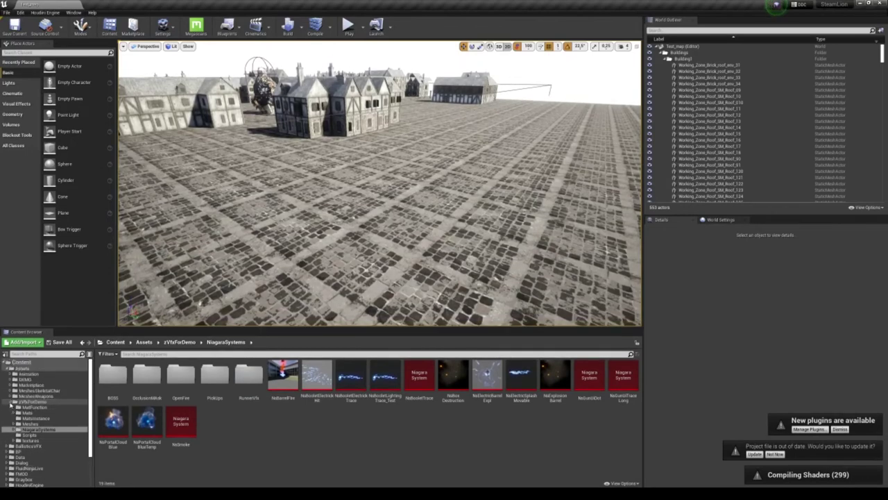
{"action": "left_click", "coordinate": [11, 402]}
{"action": "left_click", "coordinate": [15, 379]}
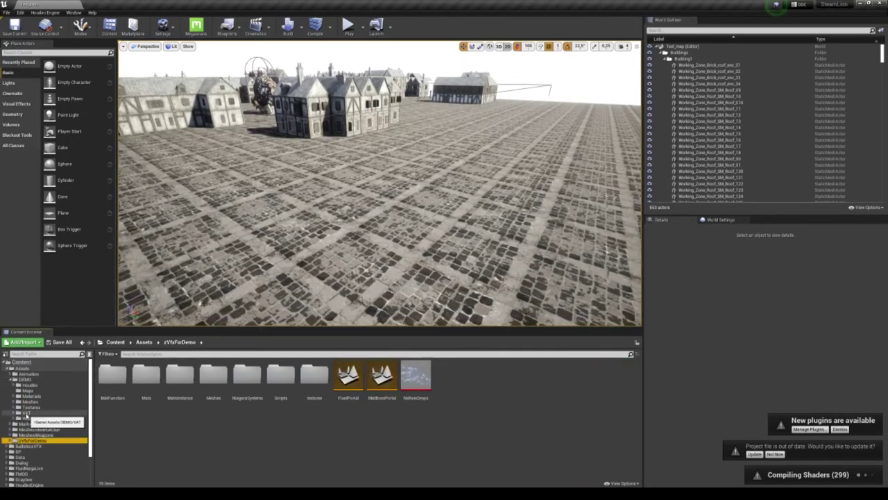
{"action": "left_click", "coordinate": [26, 414]}
{"action": "right_click", "coordinate": [214, 433]}
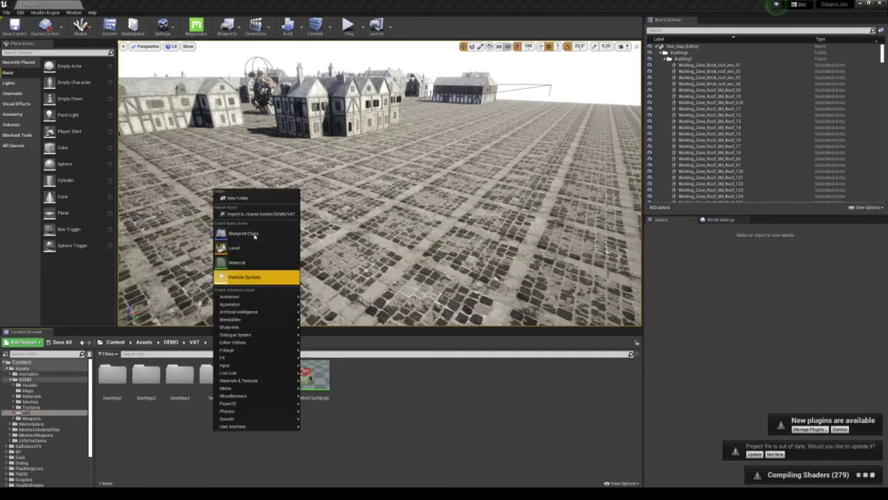
{"action": "left_click", "coordinate": [267, 198]}
{"action": "type", "text": "Ext"}
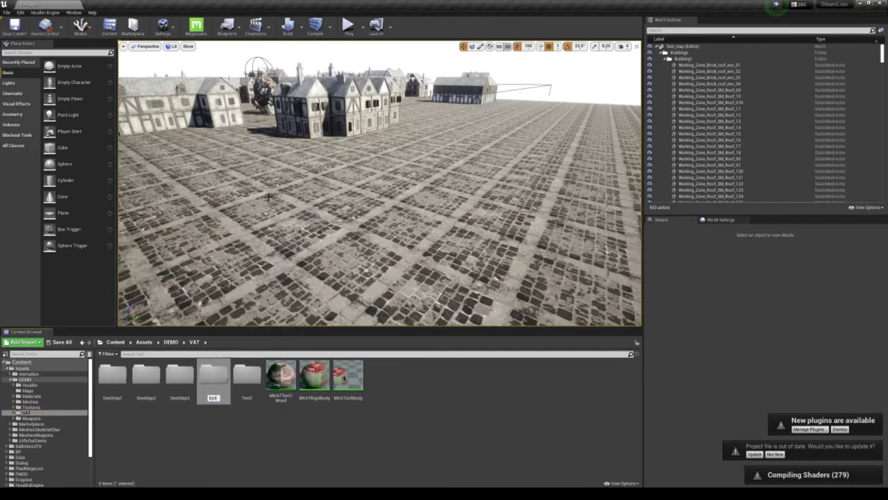
{"action": "key", "text": "BackSpace"}
{"action": "key", "text": "BackSpace"}
{"action": "key", "text": "BackSpace"}
{"action": "type", "text": "E"}
{"action": "type", "text": "2"}
{"action": "key", "text": "Return"}
- Copy the MIVATTent1 material instance from Tent1 into the Tent2 folder
{"action": "double_click", "coordinate": [213, 377]}
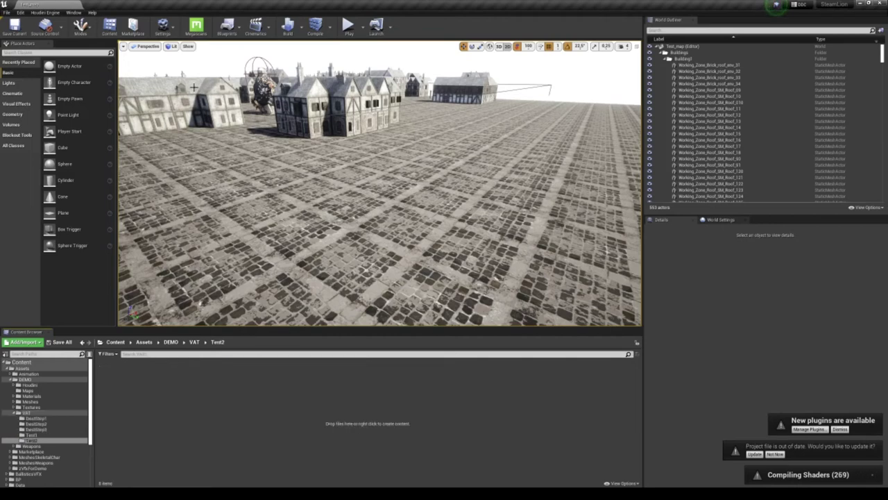
{"action": "left_click", "coordinate": [194, 342]}
{"action": "double_click", "coordinate": [213, 377]}
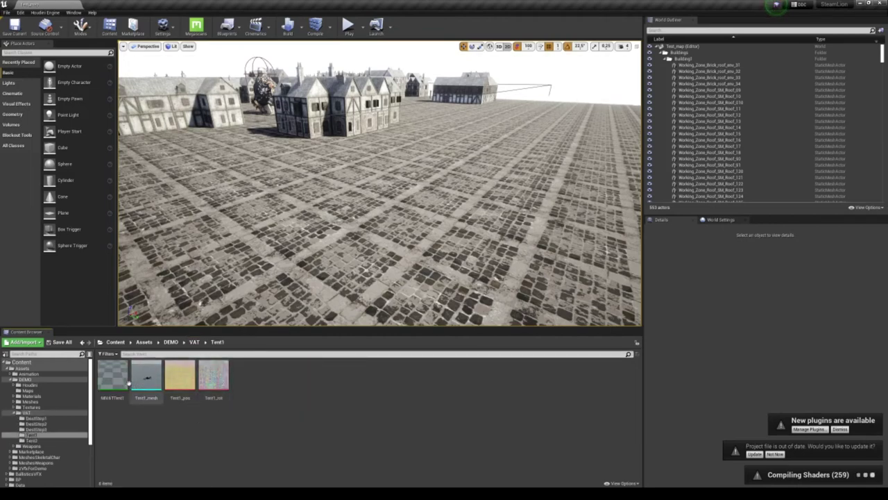
{"action": "left_click_drag", "start_coordinate": [112, 377], "coordinate": [48, 441]}
{"action": "left_click", "coordinate": [62, 451]}
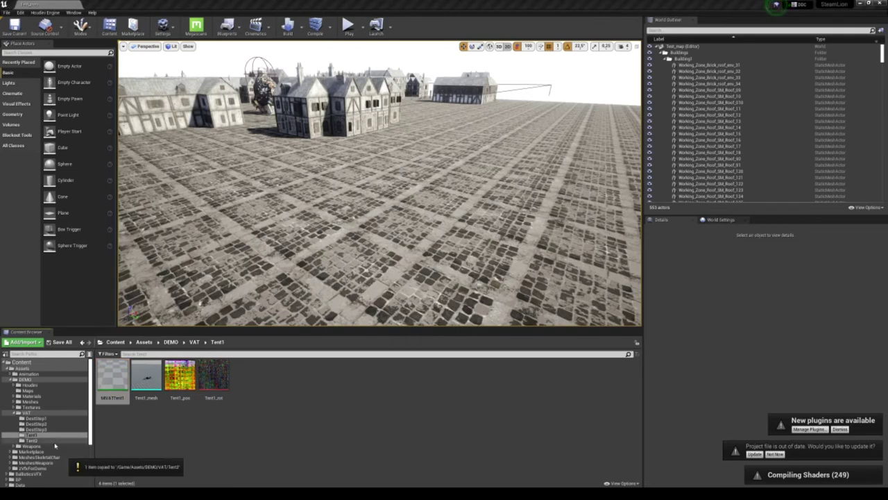
- Rename the copied material instance in Tent2 to MIVATTent2
{"action": "left_click", "coordinate": [35, 440]}
{"action": "left_click", "coordinate": [112, 377]}
{"action": "key", "text": "F2"}
{"action": "key", "text": "BackSpace"}
{"action": "type", "text": "2"}
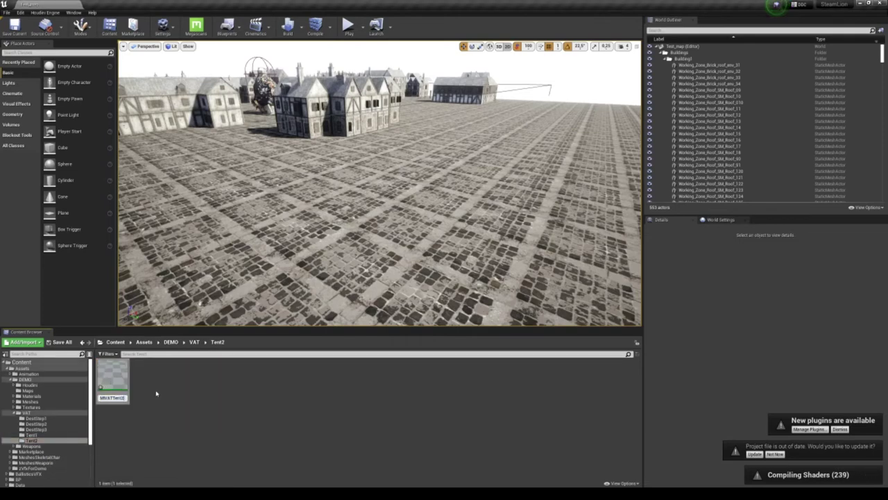
{"action": "left_click", "coordinate": [158, 387]}
{"action": "mouse_move", "coordinate": [104, 465]}
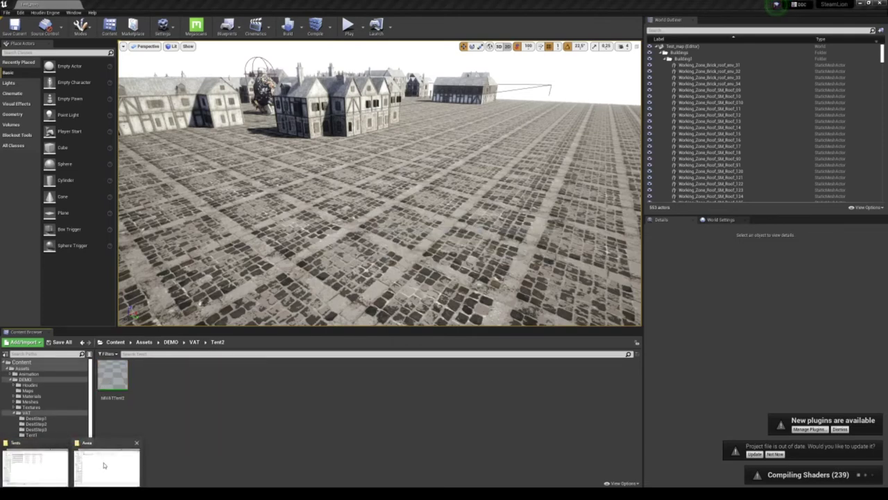
- Close the Area and Tents windows and minimise the editor to the desktop
{"action": "left_click", "coordinate": [136, 442]}
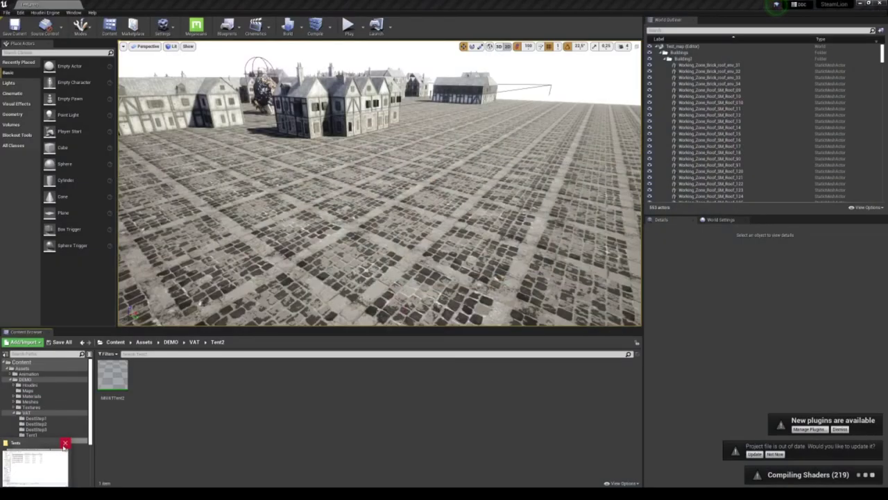
{"action": "left_click", "coordinate": [65, 442]}
{"action": "left_click", "coordinate": [857, 3]}
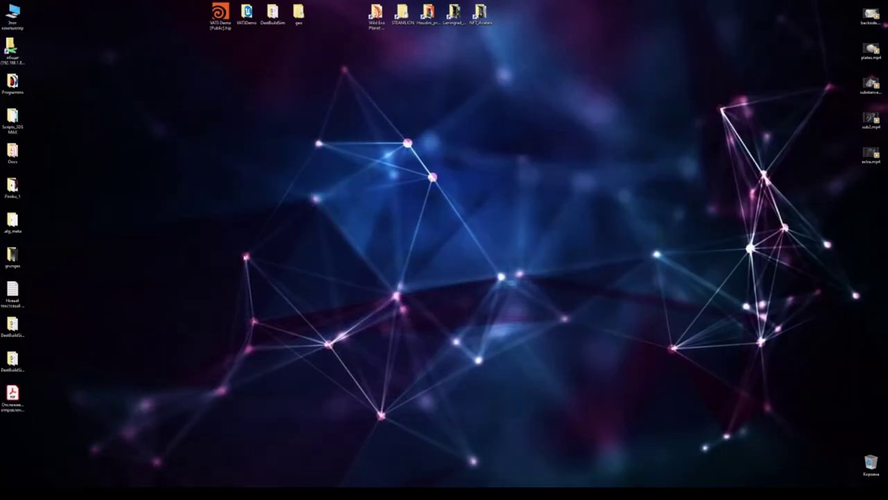
- Browse to STEAMLION/VAT/Tent2/geo and drag Tent2Dest_mesh.fbx into Unreal's Tent2 folder
{"action": "double_click", "coordinate": [407, 25]}
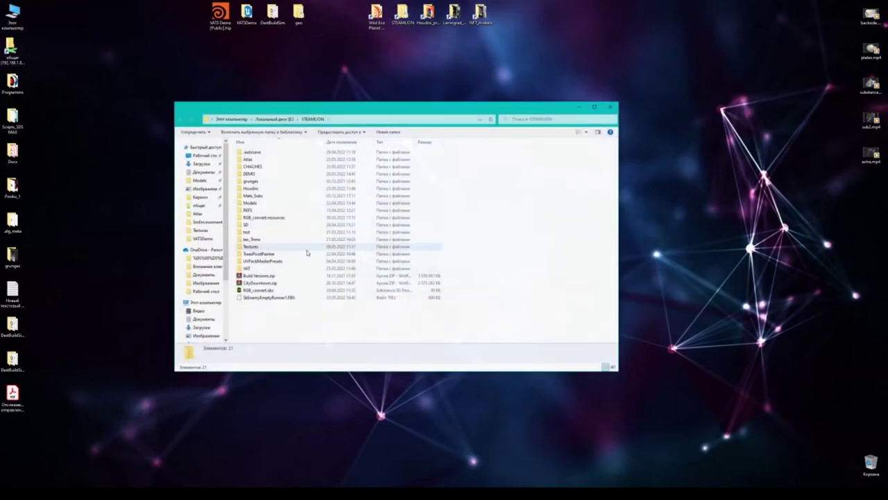
{"action": "left_click", "coordinate": [258, 267]}
{"action": "double_click", "coordinate": [258, 268]}
{"action": "double_click", "coordinate": [258, 159]}
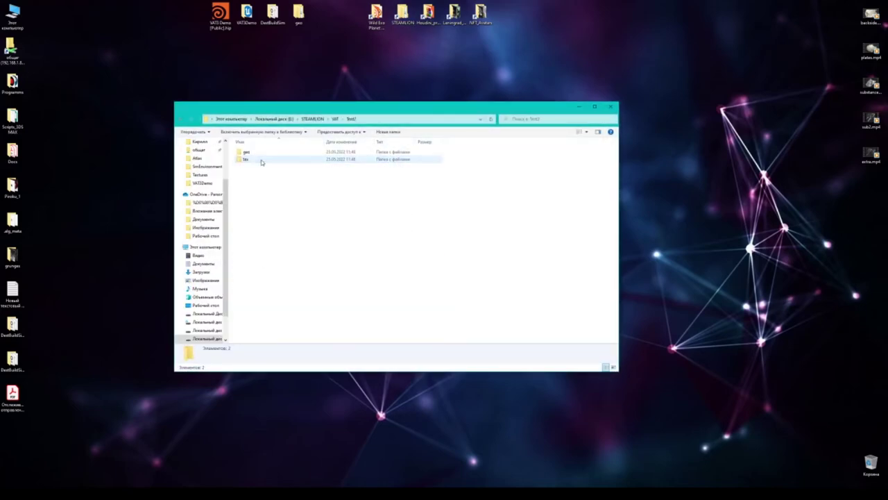
{"action": "double_click", "coordinate": [257, 159]}
{"action": "mouse_move", "coordinate": [397, 192]}
{"action": "left_mouse_down"}
{"action": "mouse_move", "coordinate": [291, 142]}
{"action": "mouse_move", "coordinate": [210, 356]}
{"action": "left_mouse_up"}
{"action": "key", "text": "alt+Tab"}
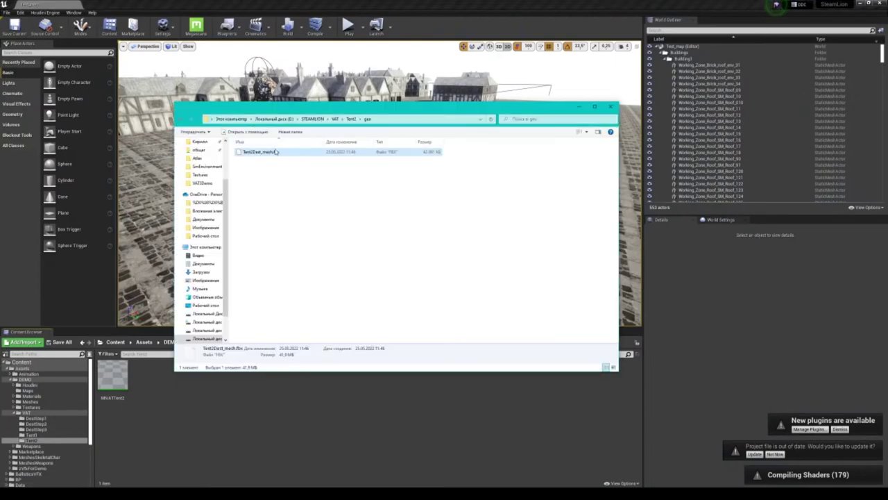
{"action": "left_click_drag", "start_coordinate": [388, 108], "coordinate": [489, 75]}
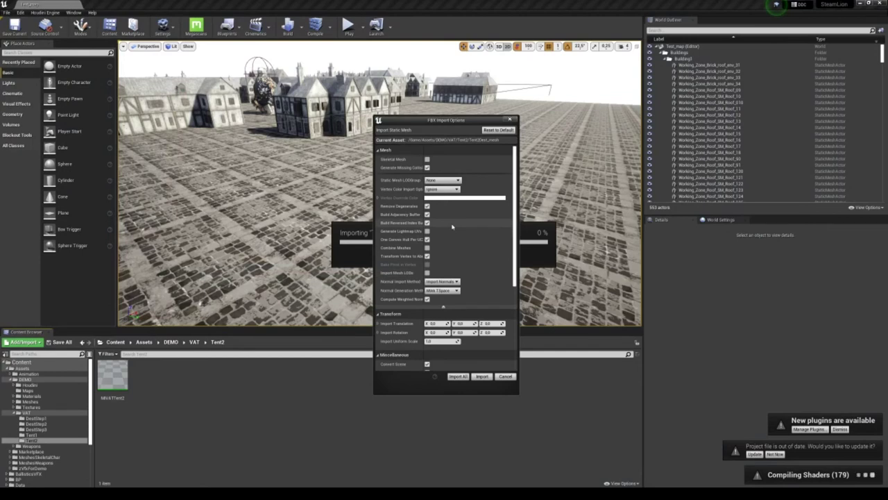
- Keep normals imported from the file and leave Vertex Color Import Option on Ignore
{"action": "left_click", "coordinate": [442, 189]}
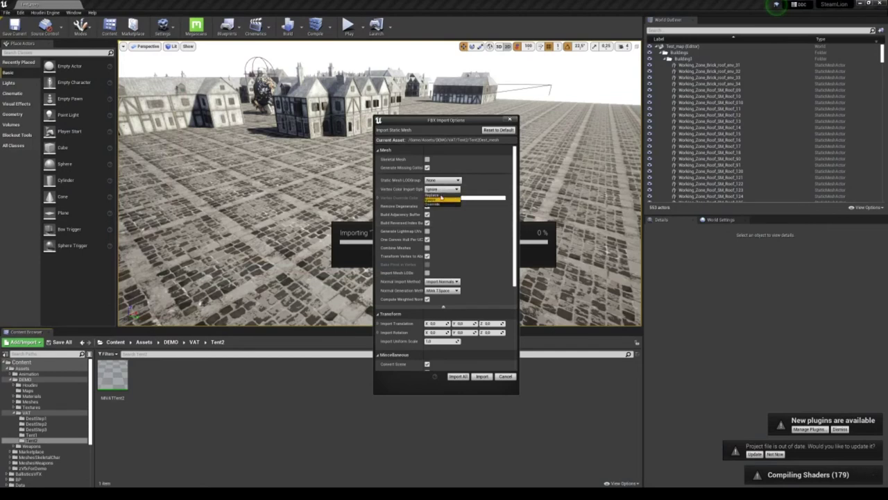
{"action": "left_click", "coordinate": [433, 195]}
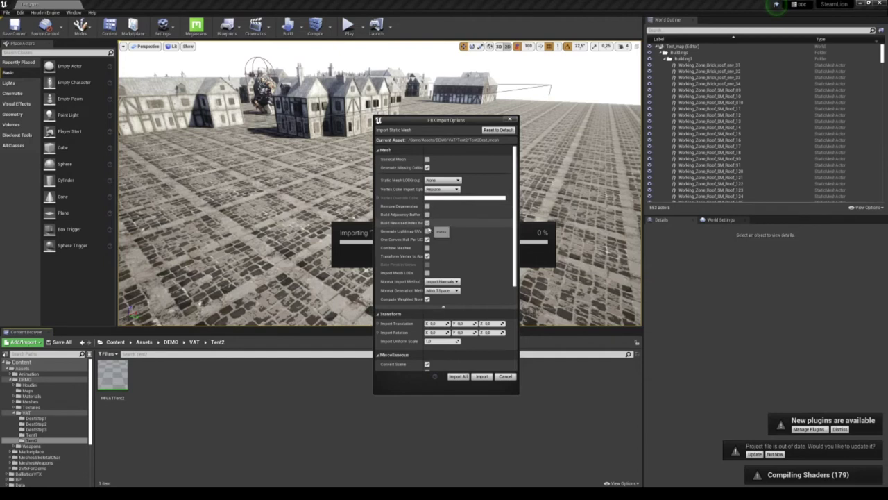
{"action": "left_click", "coordinate": [426, 239]}
{"action": "left_click", "coordinate": [442, 281]}
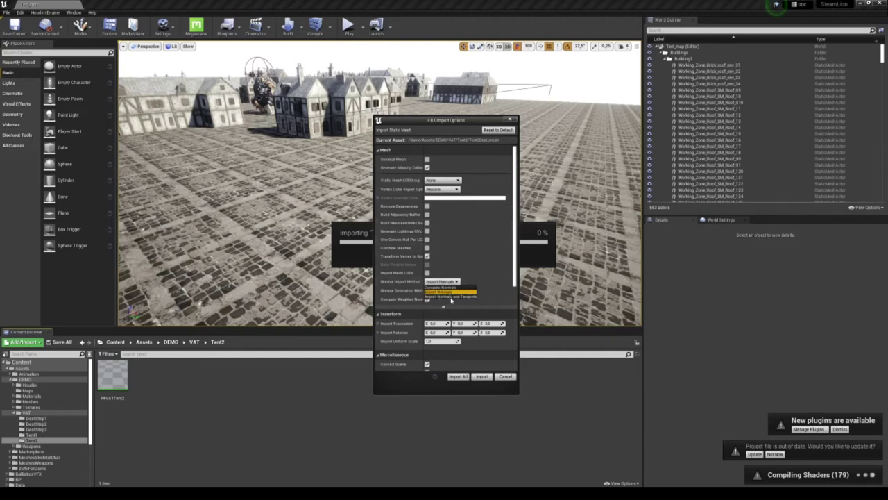
{"action": "left_click", "coordinate": [449, 291]}
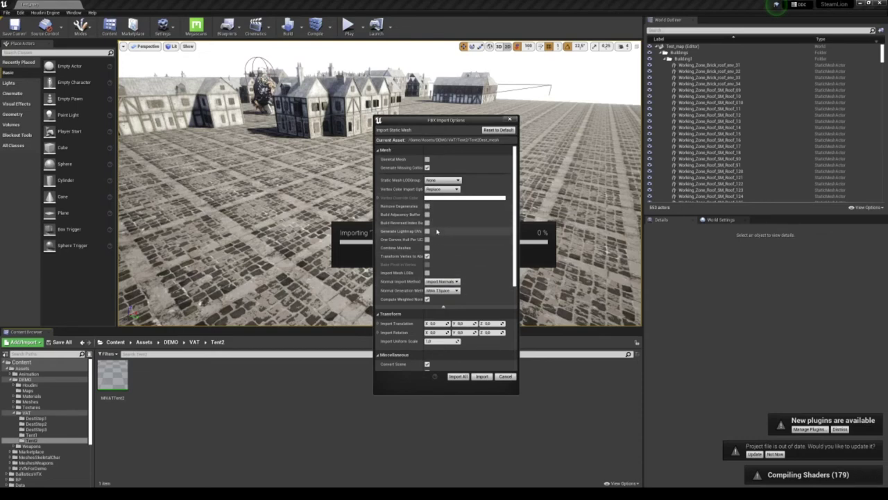
{"action": "left_click", "coordinate": [442, 189]}
{"action": "left_click", "coordinate": [431, 199]}
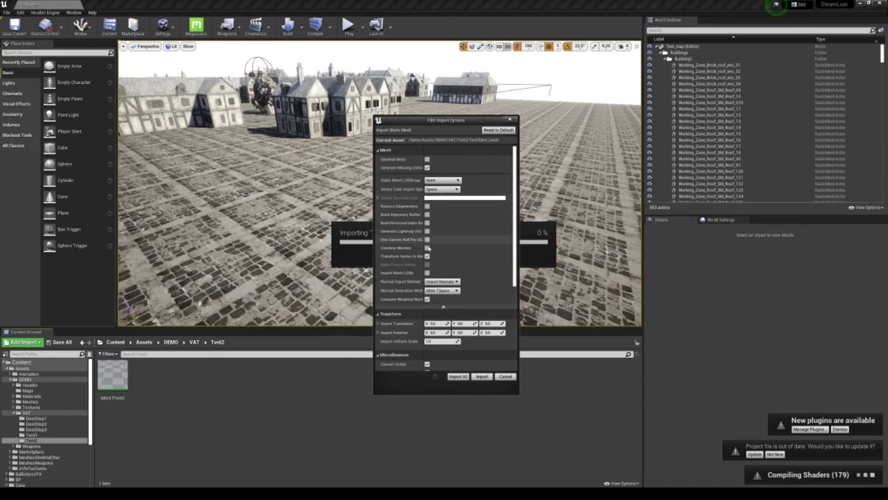
- Enable Remove Degenerates, Build Adjacency and Reversed Index buffers, Generate Lightmap UVs, and One Convex Hull Per UCX
{"action": "left_click", "coordinate": [426, 207]}
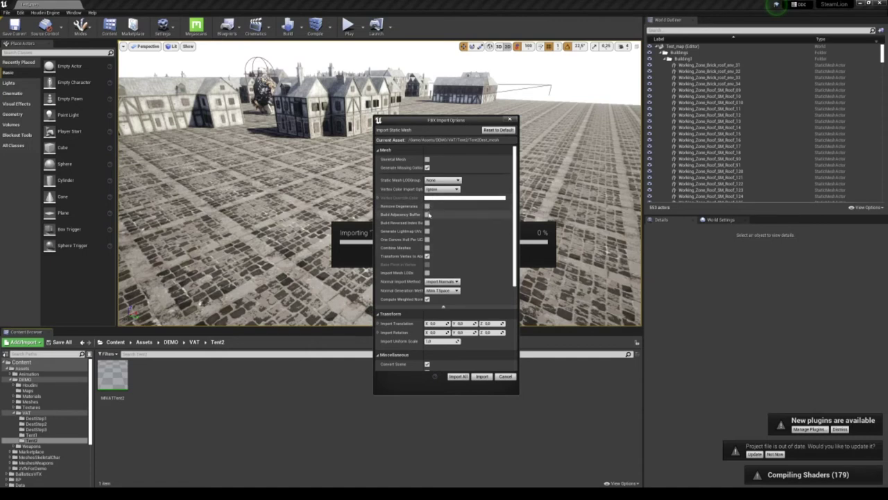
{"action": "left_click", "coordinate": [426, 215]}
{"action": "left_click", "coordinate": [426, 222]}
{"action": "left_click", "coordinate": [426, 231]}
{"action": "left_click", "coordinate": [427, 240]}
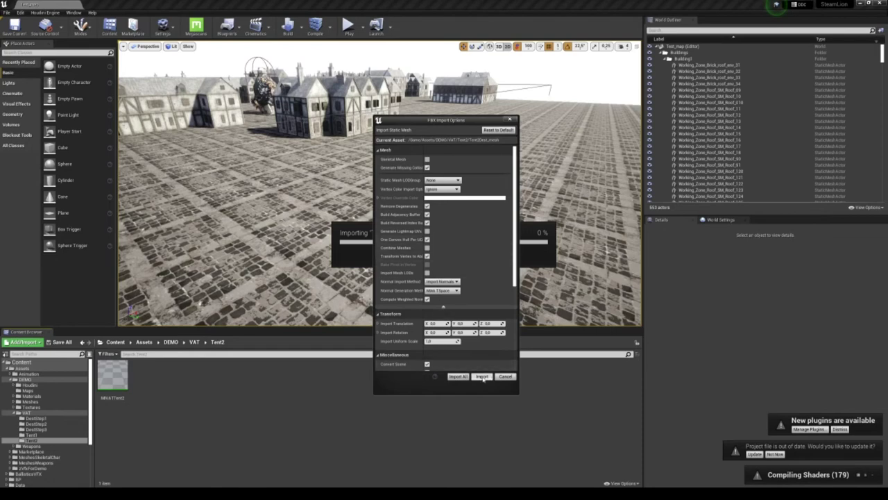
- Import Tent2Dest_mesh, close the Message Log, and switch back to Houdini
{"action": "left_click", "coordinate": [482, 376]}
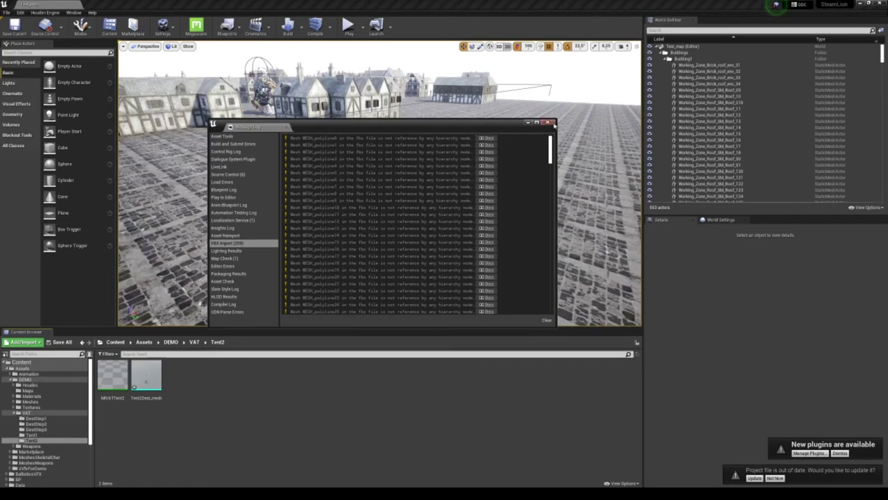
{"action": "mouse_move", "coordinate": [551, 143]}
{"action": "left_mouse_down"}
{"action": "mouse_move", "coordinate": [550, 306]}
{"action": "mouse_move", "coordinate": [550, 144]}
{"action": "left_mouse_up"}
{"action": "left_click", "coordinate": [548, 122]}
{"action": "left_click", "coordinate": [244, 468]}
- Inside Tent2, add a Delete node (Tab, 'del') on the wire between attribdelete1 and Tent2Cache
{"action": "left_click", "coordinate": [633, 50]}
{"action": "left_click", "coordinate": [645, 74]}
{"action": "double_click", "coordinate": [732, 262]}
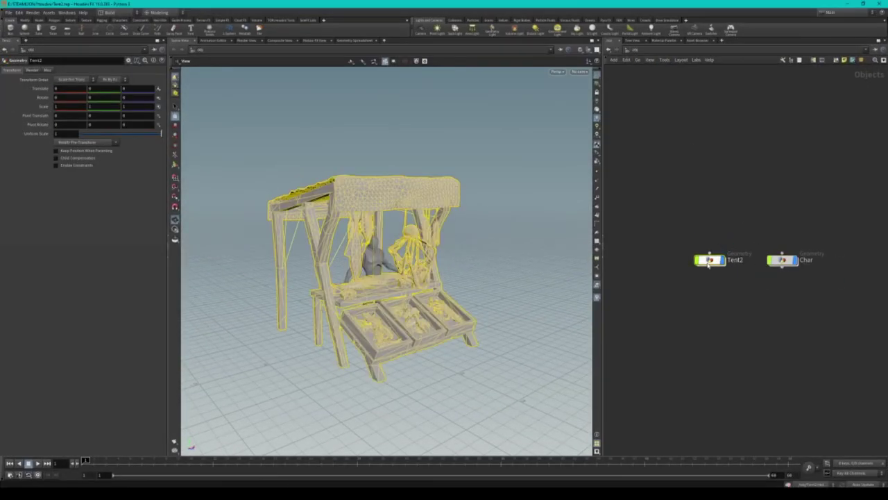
{"action": "key", "text": "Tab"}
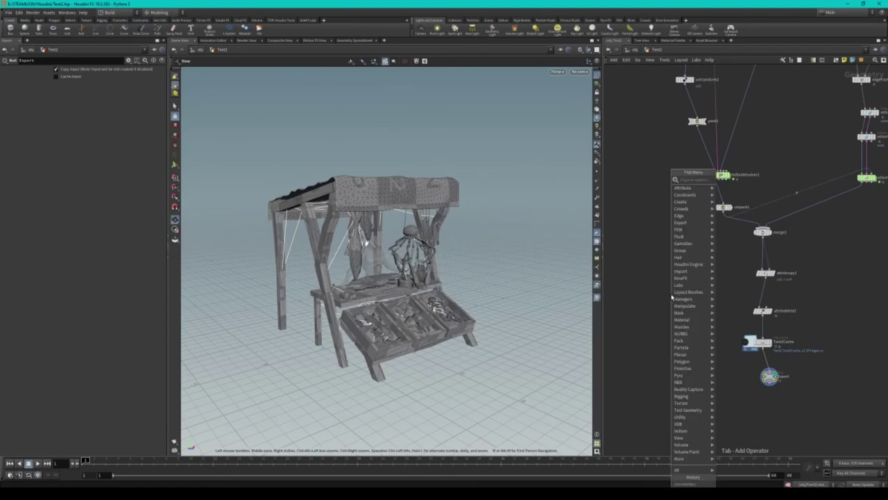
{"action": "type", "text": "del"}
{"action": "key", "text": "Return"}
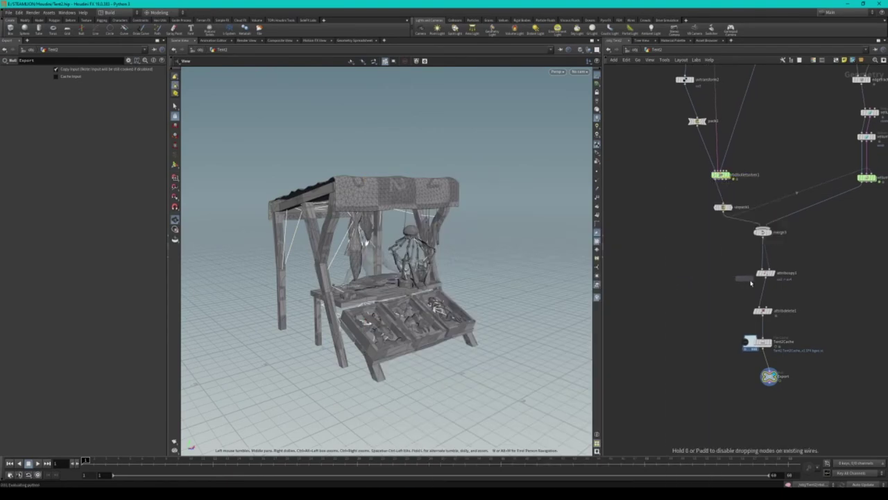
{"action": "scroll", "coordinate": [770, 312], "scroll_direction": "up", "scroll_amount": 1}
{"action": "scroll", "coordinate": [777, 316], "scroll_direction": "up", "scroll_amount": 1}
{"action": "left_click", "coordinate": [756, 344]}
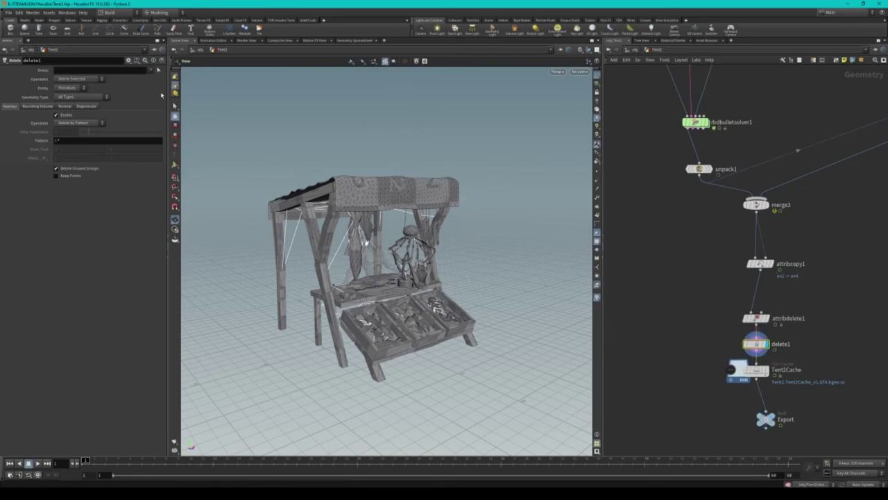
- Pick the fish crate pieces in the viewport to set delete1's group to 12-51
{"action": "left_click", "coordinate": [150, 72]}
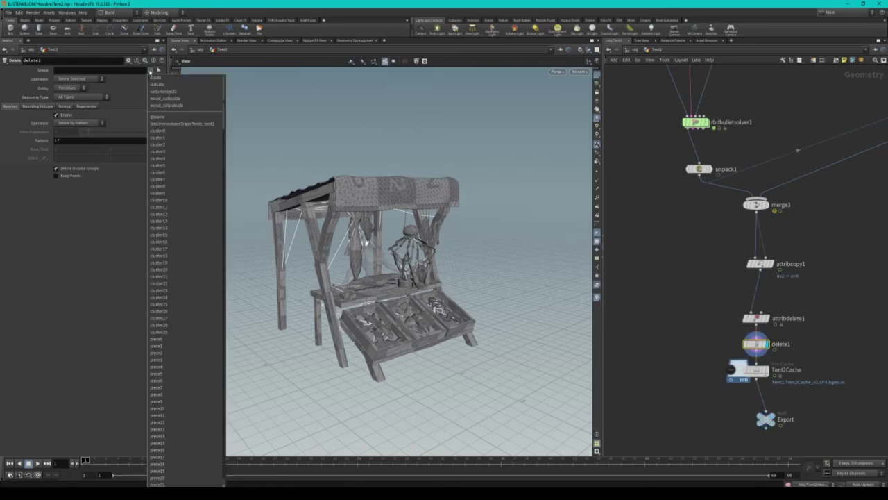
{"action": "left_click", "coordinate": [158, 70]}
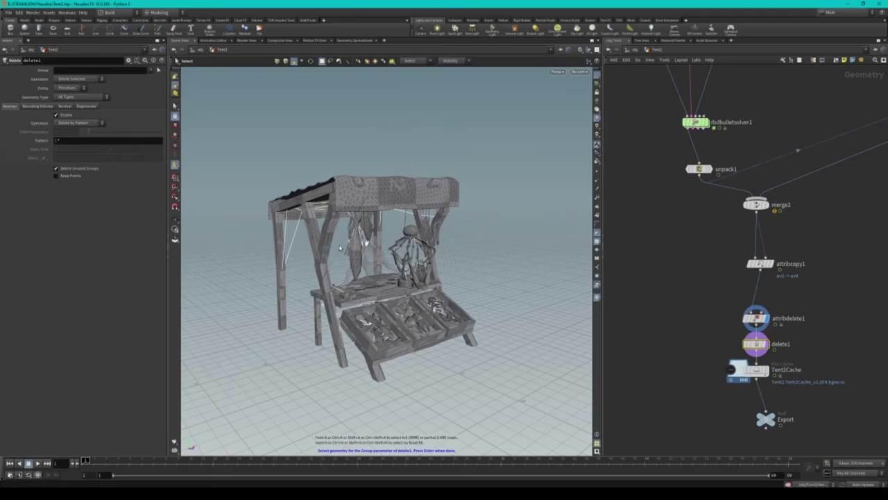
{"action": "left_click_drag", "start_coordinate": [340, 247], "coordinate": [496, 254], "text": "alt"}
{"action": "scroll", "coordinate": [495, 254], "scroll_direction": "up", "scroll_amount": 5}
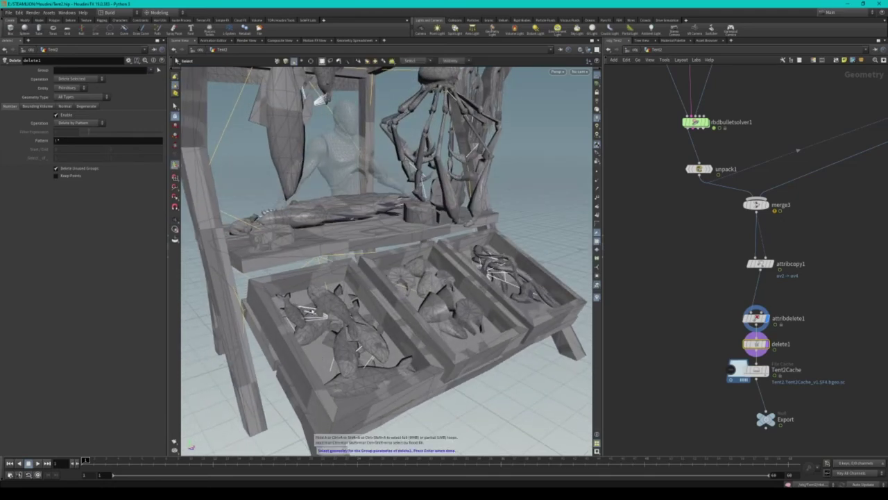
{"action": "key", "text": "Return"}
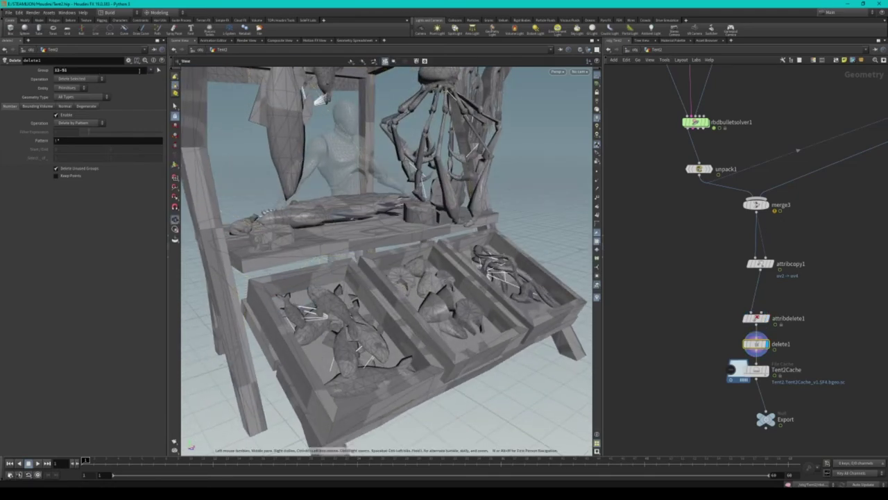
- Scroll through delete1's list of available group names, then dismiss it
{"action": "left_click", "coordinate": [151, 73]}
{"action": "scroll", "coordinate": [188, 277], "scroll_direction": "down", "scroll_amount": 10}
{"action": "scroll", "coordinate": [188, 347], "scroll_direction": "down", "scroll_amount": 10}
{"action": "scroll", "coordinate": [208, 451], "scroll_direction": "down", "scroll_amount": 10}
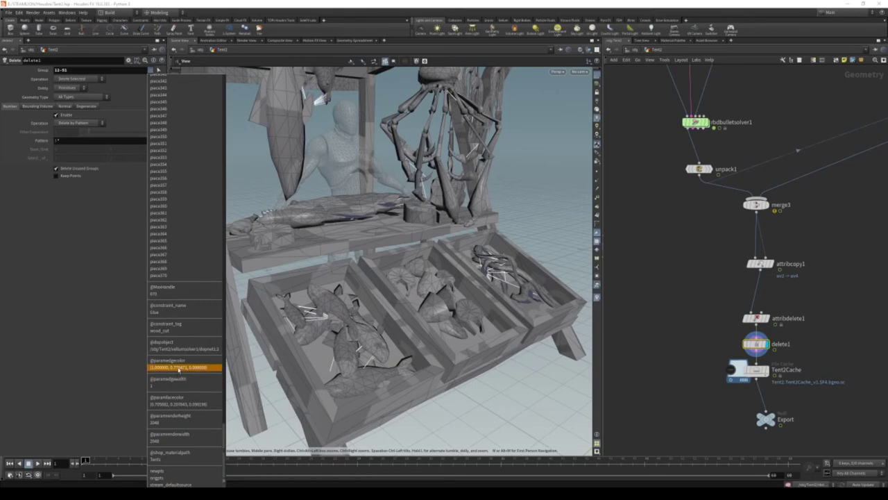
{"action": "left_click", "coordinate": [176, 330]}
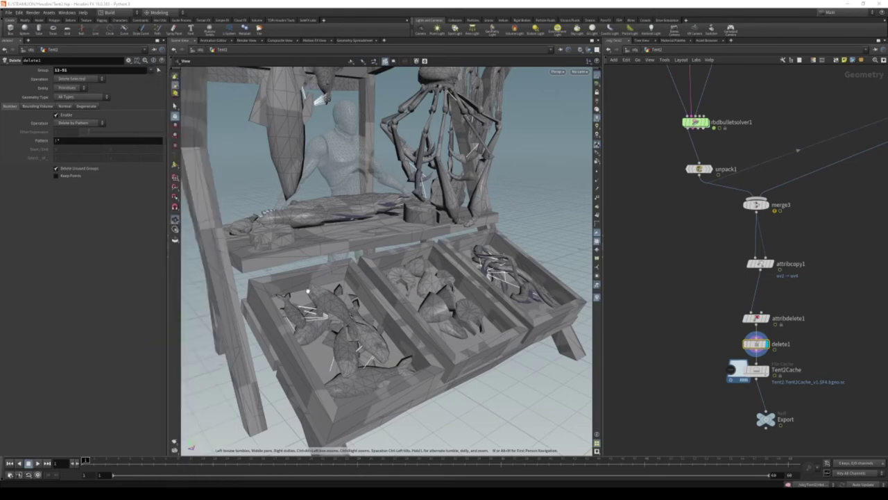
{"action": "left_click", "coordinate": [152, 70]}
{"action": "scroll", "coordinate": [213, 453], "scroll_direction": "down", "scroll_amount": 10}
{"action": "scroll", "coordinate": [213, 453], "scroll_direction": "down", "scroll_amount": 5}
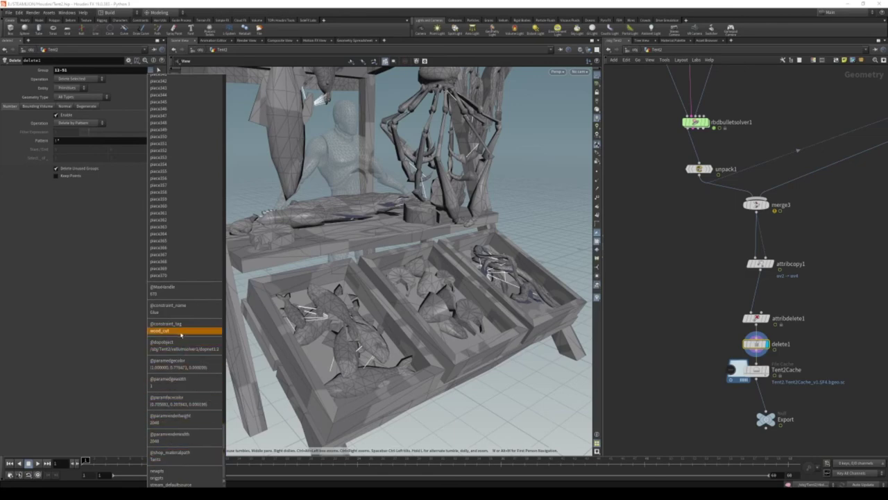
{"action": "left_click", "coordinate": [182, 332]}
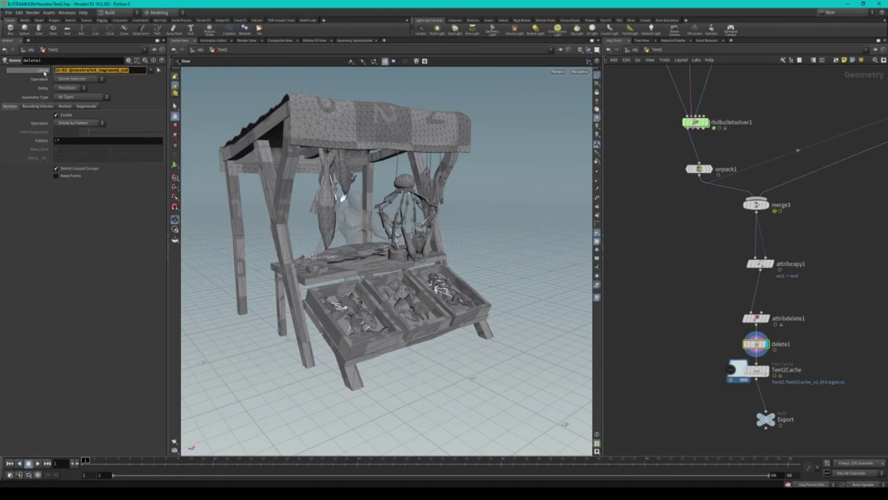
{"action": "left_click", "coordinate": [158, 70]}
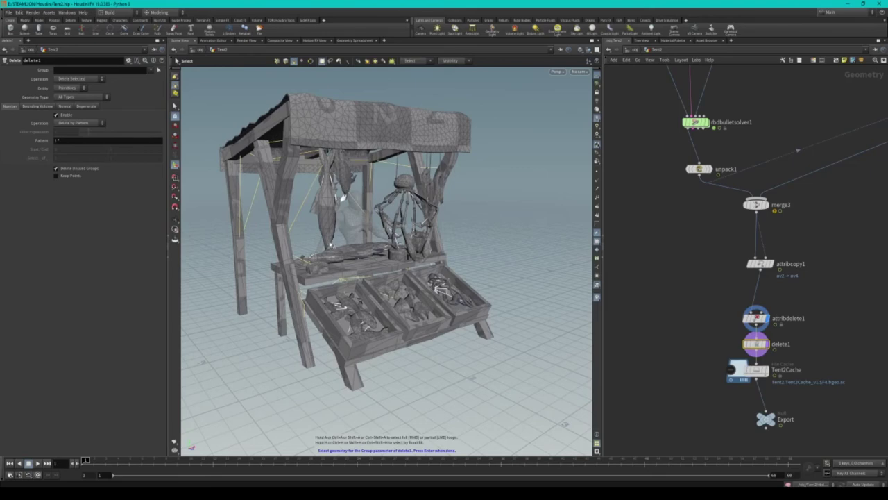
{"action": "left_click_drag", "start_coordinate": [564, 423], "coordinate": [528, 418], "text": "alt"}
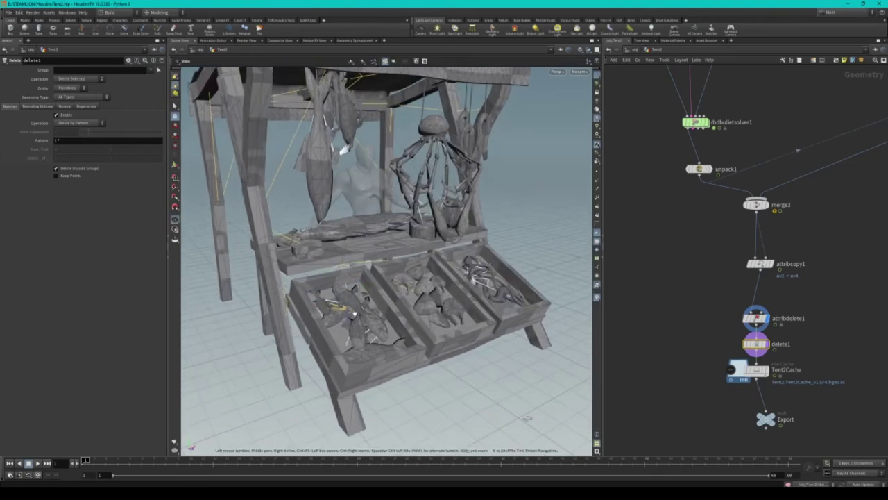
{"action": "scroll", "coordinate": [331, 326], "scroll_direction": "up", "scroll_amount": 3}
{"action": "scroll", "coordinate": [331, 326], "scroll_direction": "up", "scroll_amount": 2}
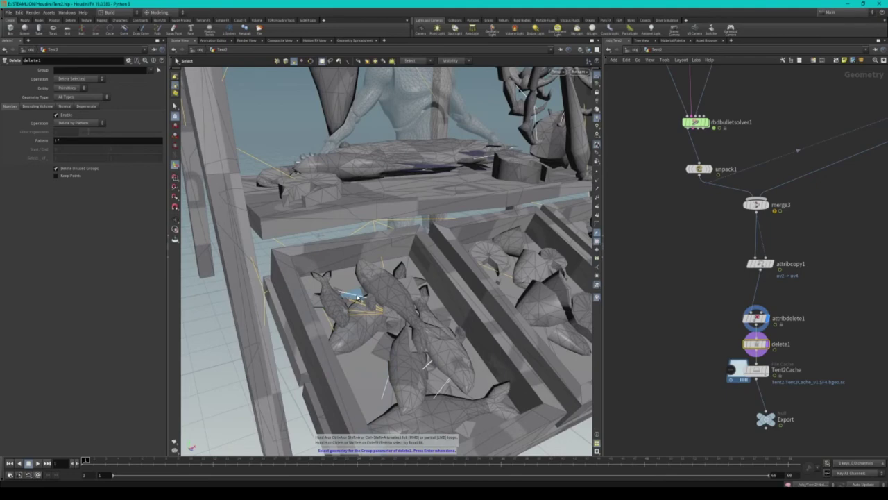
{"action": "key", "text": "Return"}
{"action": "mouse_move", "coordinate": [358, 277]}
{"action": "left_mouse_down"}
{"action": "mouse_move", "coordinate": [368, 256]}
{"action": "mouse_move", "coordinate": [428, 293]}
{"action": "left_mouse_up"}
{"action": "key", "text": "Escape"}
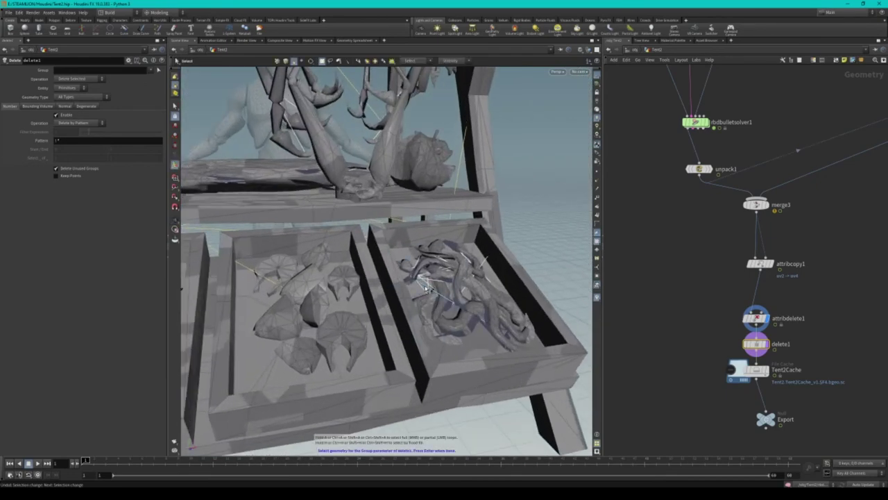
{"action": "left_click_drag", "start_coordinate": [428, 294], "coordinate": [428, 294]}
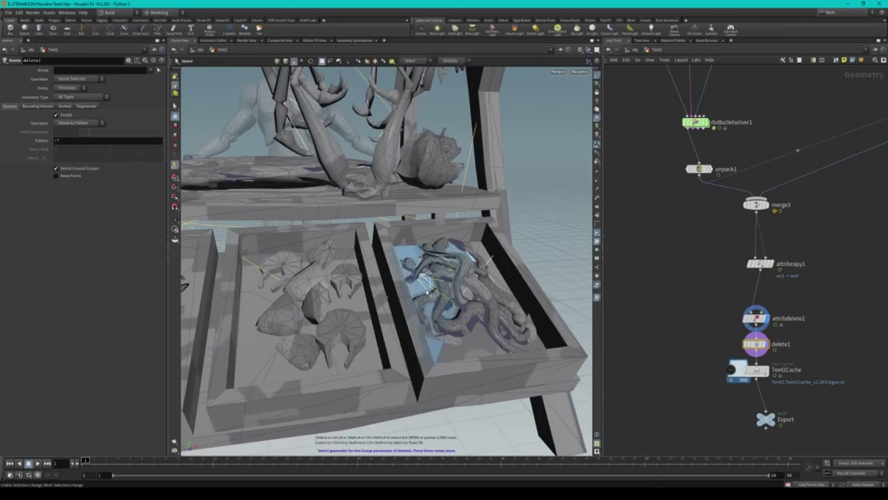
{"action": "scroll", "coordinate": [428, 292], "scroll_direction": "up", "scroll_amount": 3}
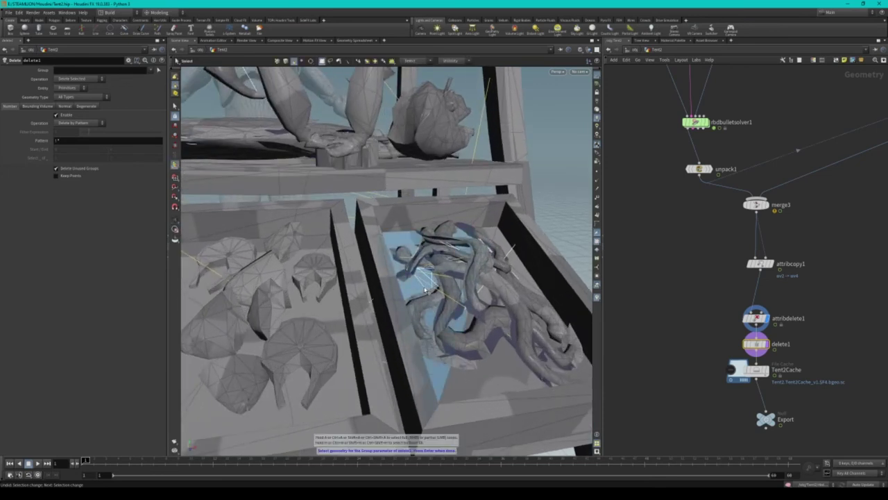
{"action": "left_click", "coordinate": [428, 290]}
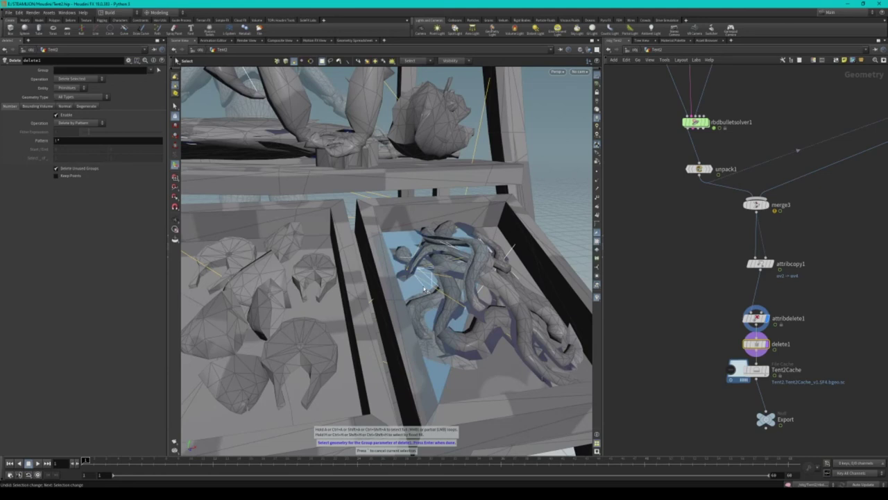
{"action": "left_click", "coordinate": [424, 288]}
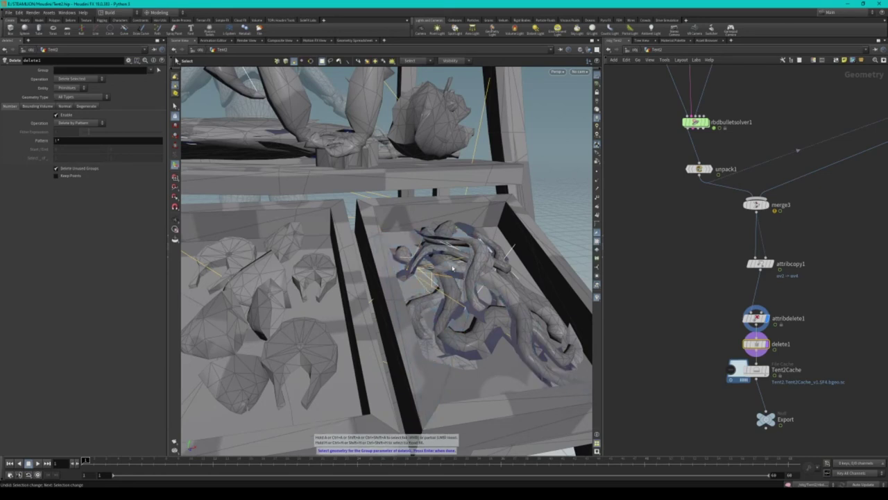
{"action": "key", "text": "h"}
{"action": "key", "text": "Return"}
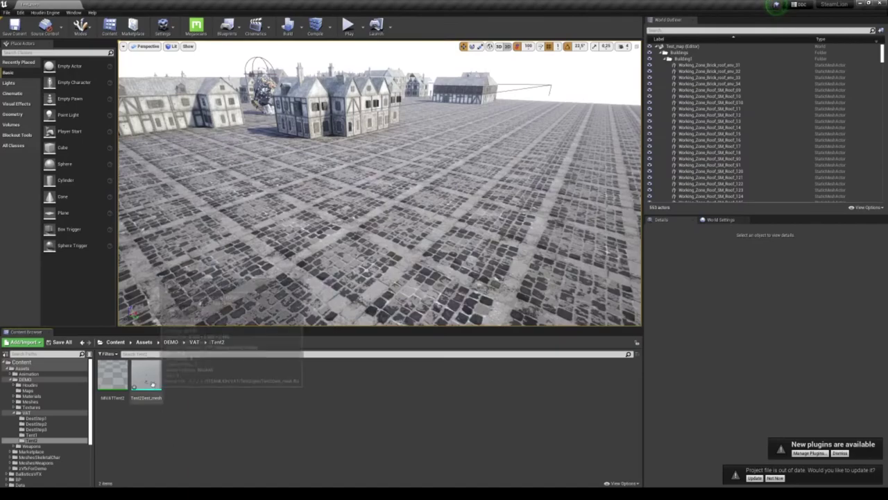
- In the Unreal level, select the tent actor and frame the view on it
{"action": "left_click_drag", "start_coordinate": [146, 378], "coordinate": [309, 229]}
{"action": "left_click", "coordinate": [309, 222]}
{"action": "key", "text": "f"}
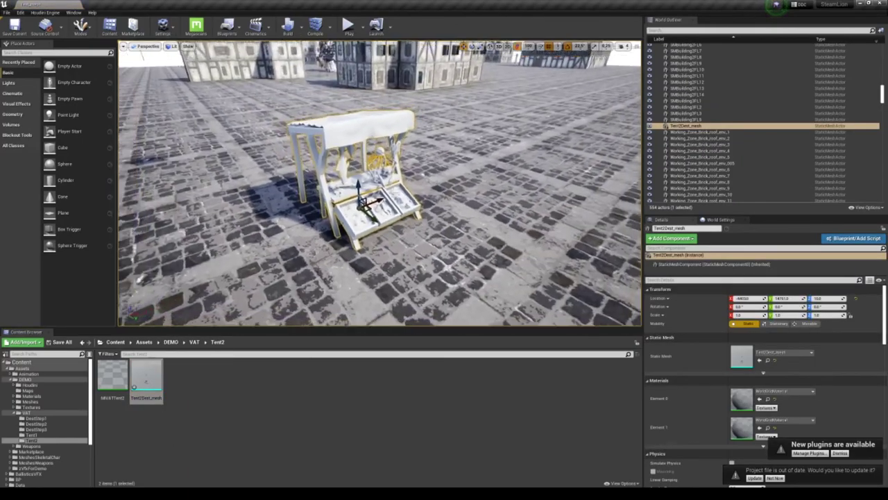
{"action": "scroll", "coordinate": [818, 375], "scroll_direction": "down", "scroll_amount": 2}
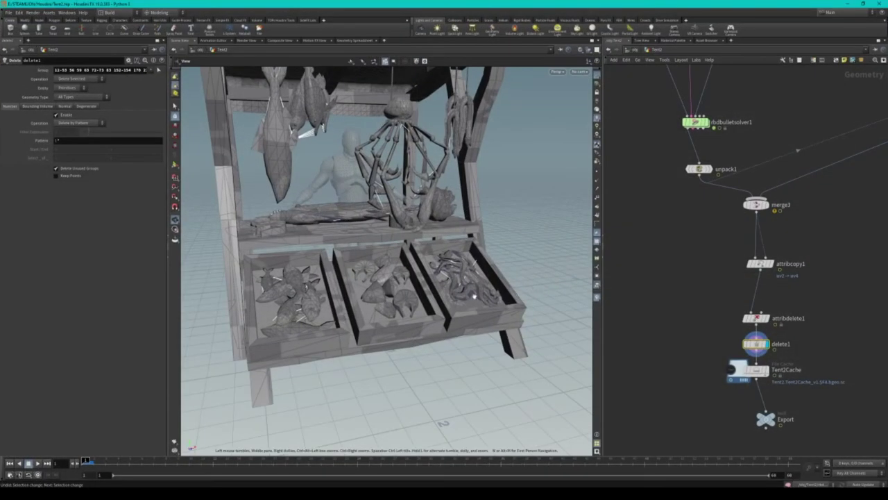
- Insert quickmaterial1 between the Tent2 file import and transform1
{"action": "key", "text": "Tab"}
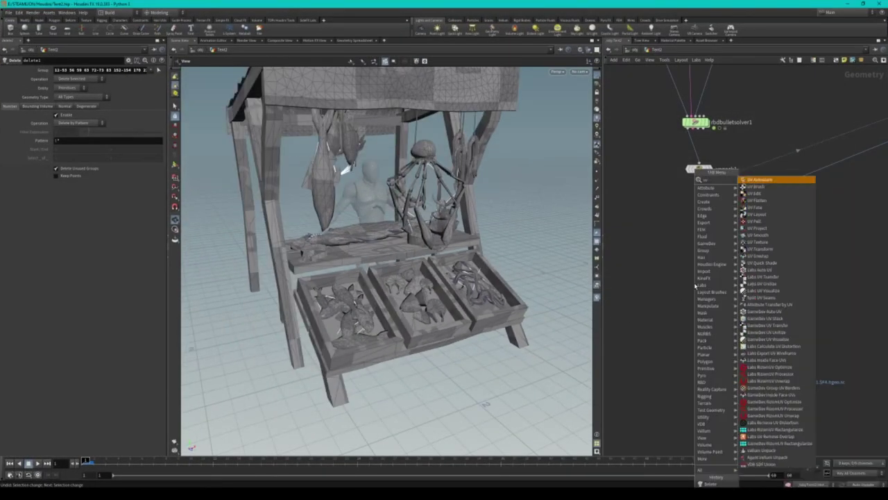
{"action": "key", "text": "BackSpace"}
{"action": "key", "text": "BackSpace"}
{"action": "type", "text": "u"}
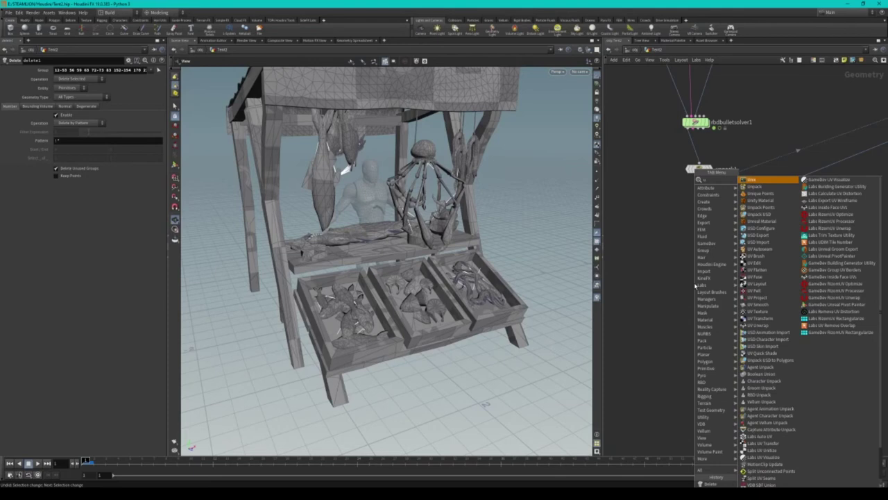
{"action": "type", "text": "npack"}
{"action": "key", "text": "Return"}
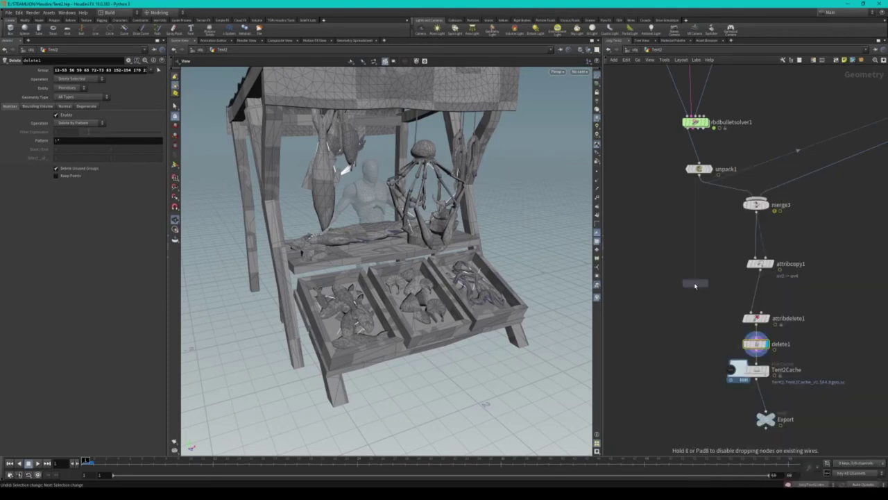
{"action": "left_click", "coordinate": [689, 306]}
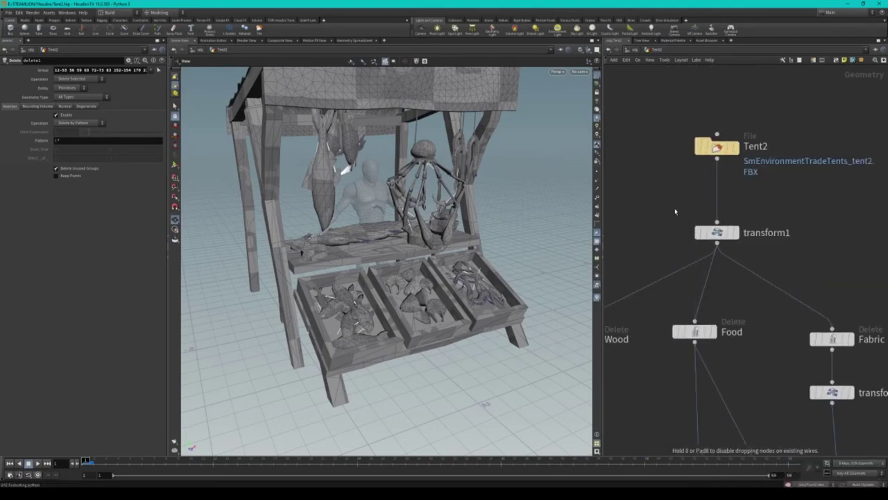
{"action": "mouse_move", "coordinate": [791, 181]}
{"action": "left_mouse_down"}
{"action": "mouse_move", "coordinate": [701, 204]}
{"action": "mouse_move", "coordinate": [739, 193]}
{"action": "left_mouse_up"}
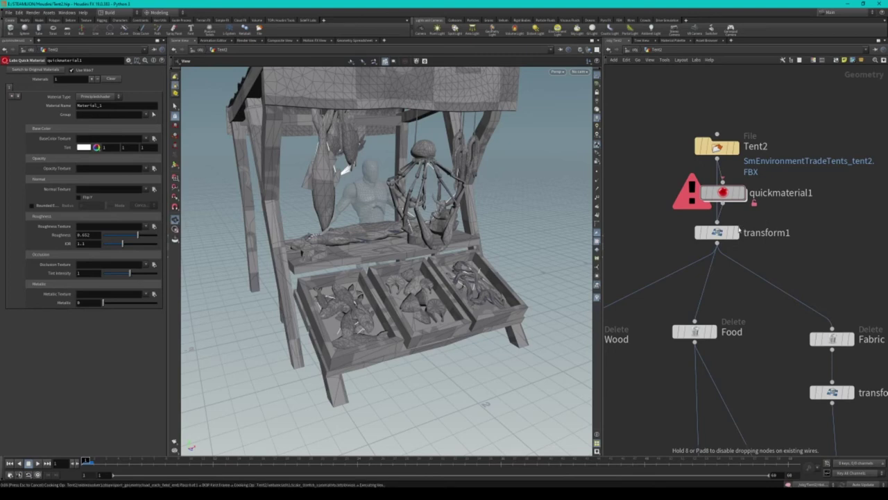
- Display the Export node, reset the timeline to frame 1, and go to the outputs network
{"action": "key", "text": "ctrl+z"}
{"action": "scroll", "coordinate": [722, 228], "scroll_direction": "down", "scroll_amount": 5}
{"action": "scroll", "coordinate": [715, 225], "scroll_direction": "up", "scroll_amount": 5}
{"action": "middle_click_drag", "start_coordinate": [824, 356], "coordinate": [784, 322]}
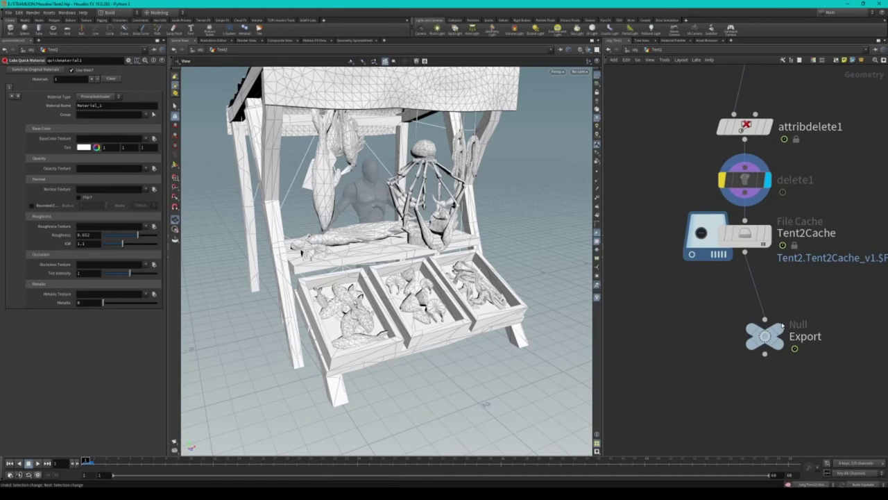
{"action": "left_click", "coordinate": [778, 328]}
{"action": "left_click", "coordinate": [746, 236]}
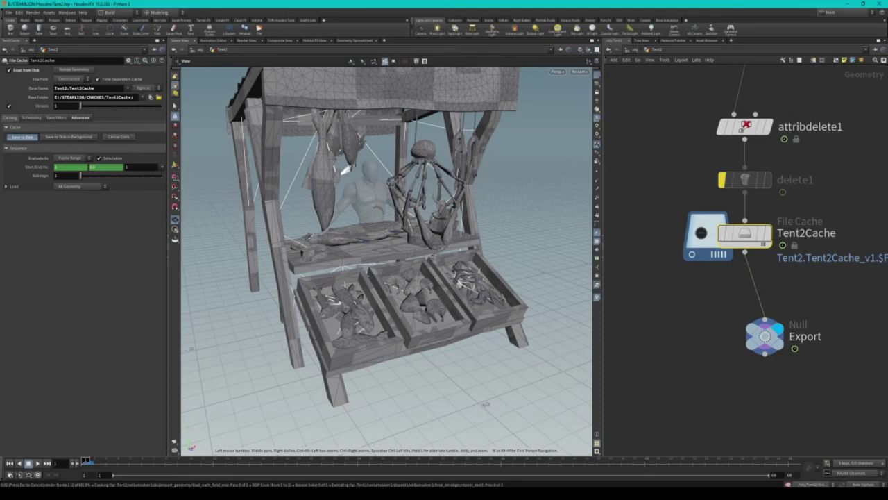
{"action": "left_click_drag", "start_coordinate": [142, 460], "coordinate": [85, 460]}
{"action": "left_click", "coordinate": [633, 52]}
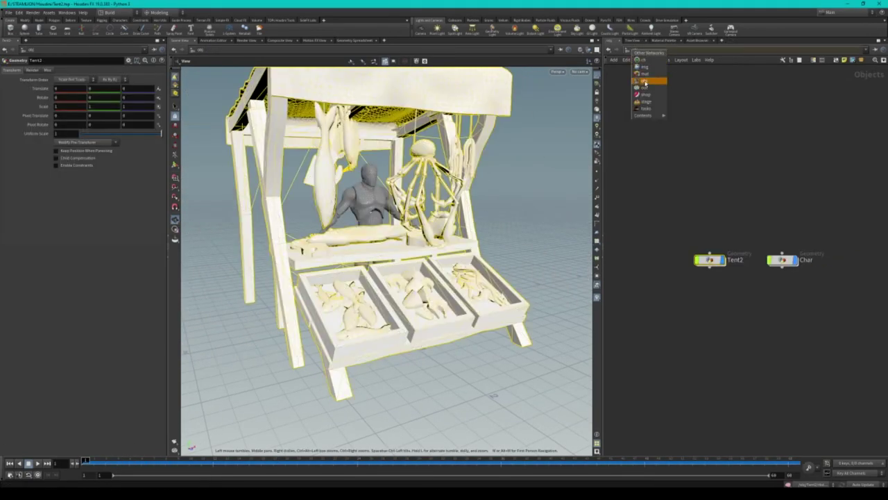
{"action": "left_click", "coordinate": [645, 80]}
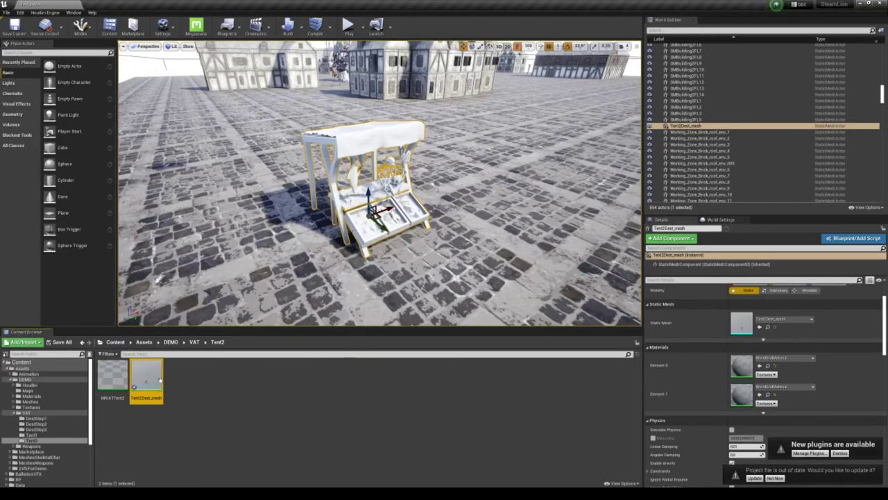
- Cancel a reimport of Tent2Dest_mesh and delete the tent actor from the level without saving
{"action": "right_click", "coordinate": [159, 380]}
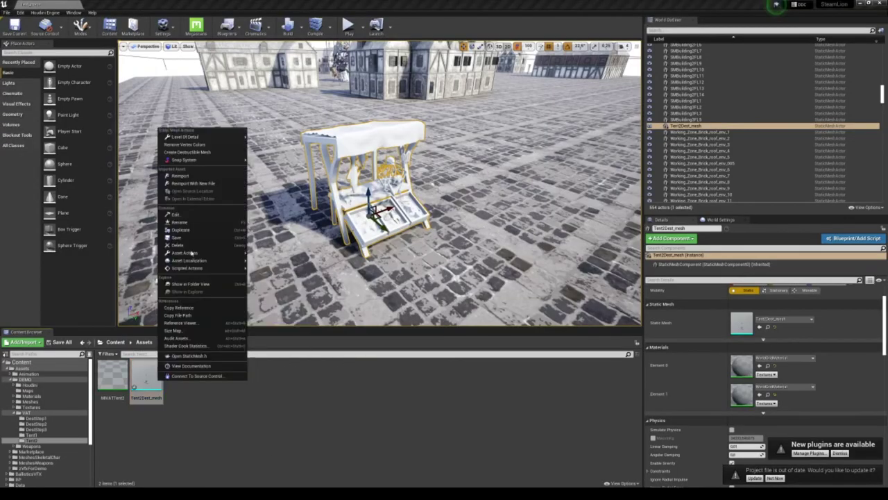
{"action": "left_click", "coordinate": [198, 177]}
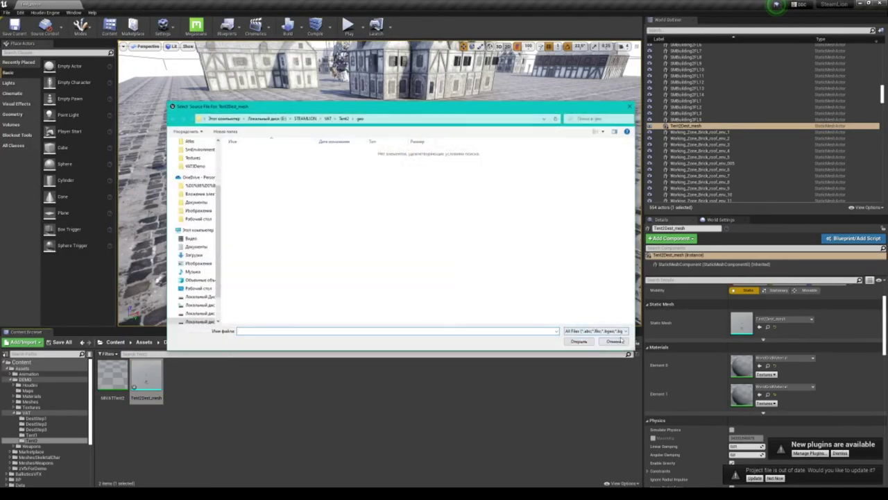
{"action": "left_click", "coordinate": [620, 340]}
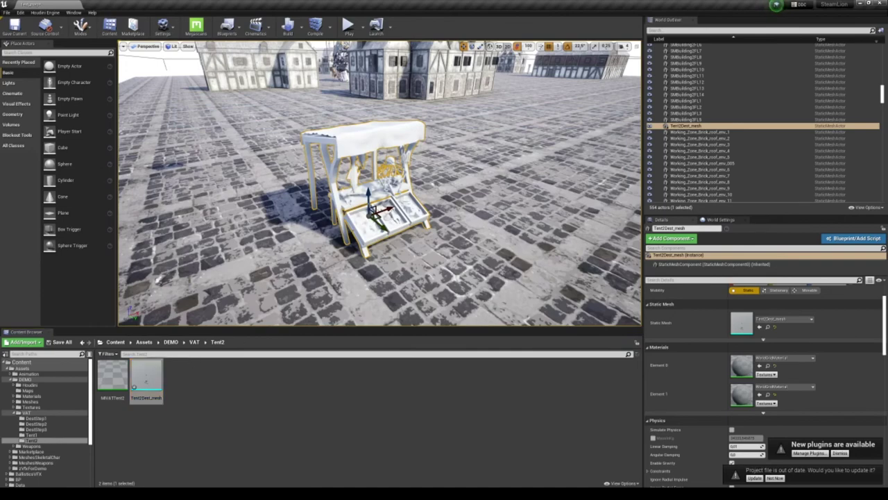
{"action": "key", "text": "Delete"}
{"action": "left_click", "coordinate": [61, 341]}
{"action": "left_click", "coordinate": [505, 311]}
- Delete the Tent2Dest_mesh asset from the Tent2 folder and return to Houdini
{"action": "left_click", "coordinate": [146, 378]}
{"action": "key", "text": "Delete"}
{"action": "left_click", "coordinate": [381, 363]}
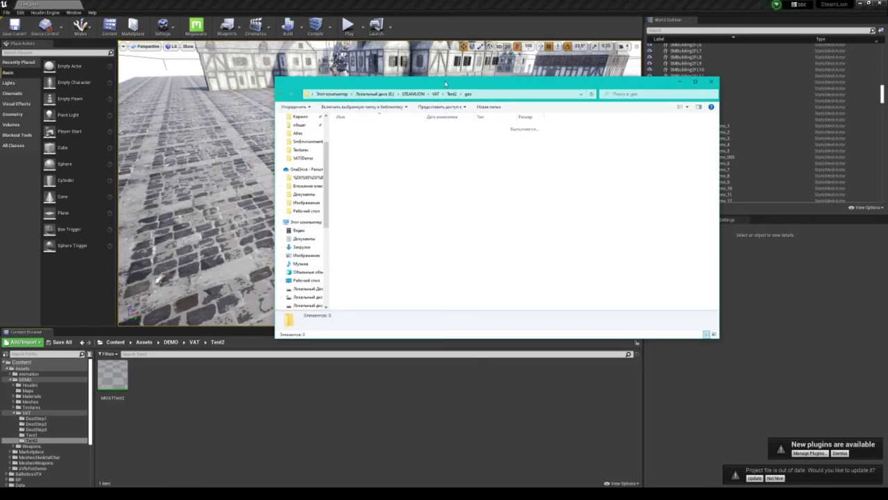
{"action": "left_click", "coordinate": [293, 456]}
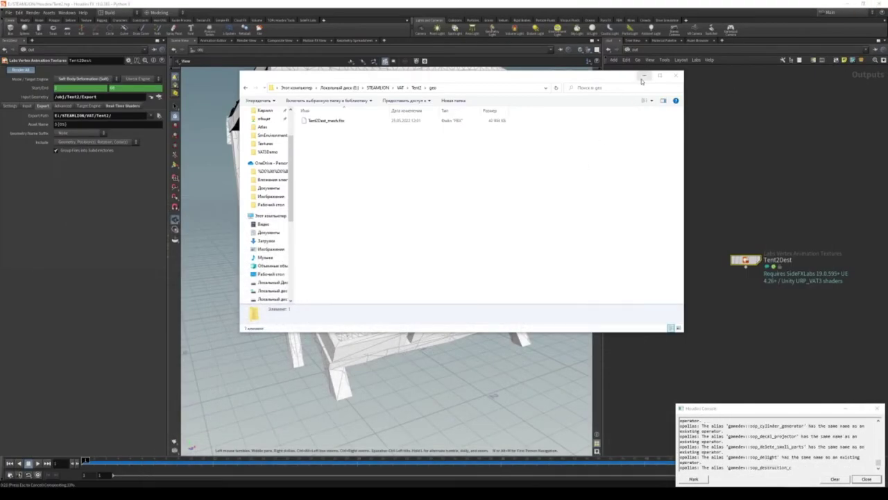
{"action": "left_click", "coordinate": [643, 78]}
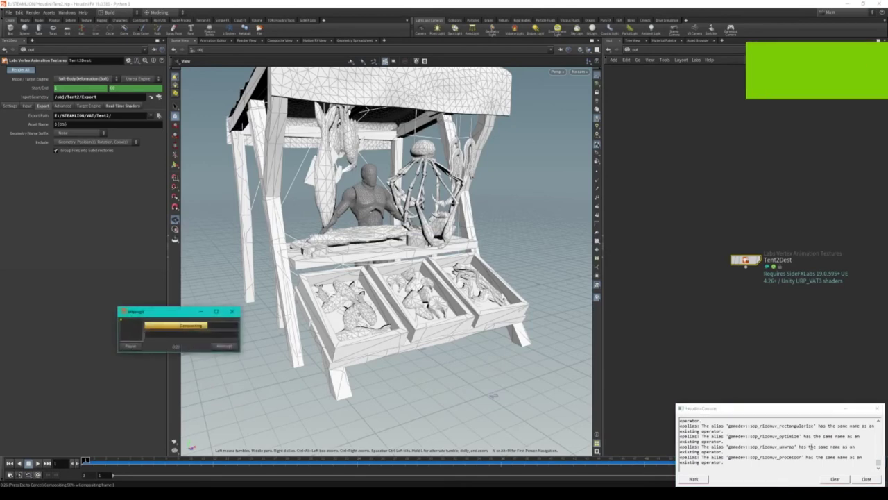
- Import Tent2Dest_mesh.fbx from the exported geo folder into the Tent2 content folder
{"action": "left_click", "coordinate": [866, 478]}
{"action": "left_click", "coordinate": [848, 4]}
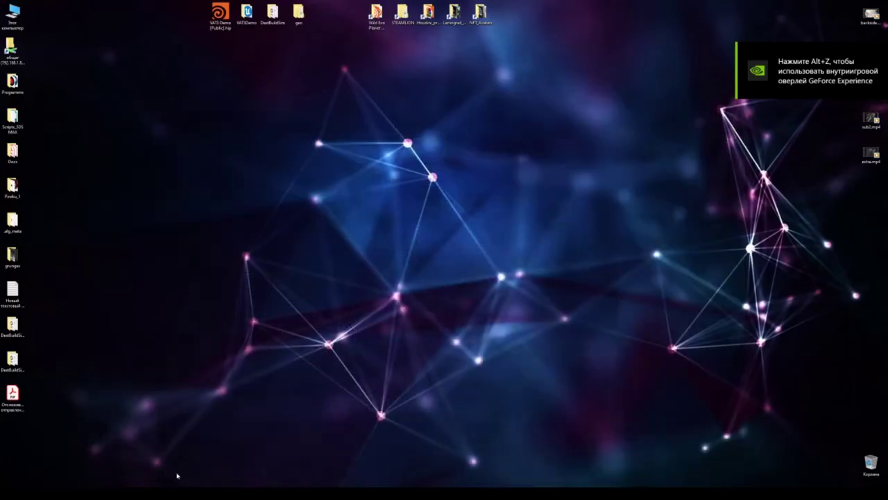
{"action": "key", "text": "alt+Tab"}
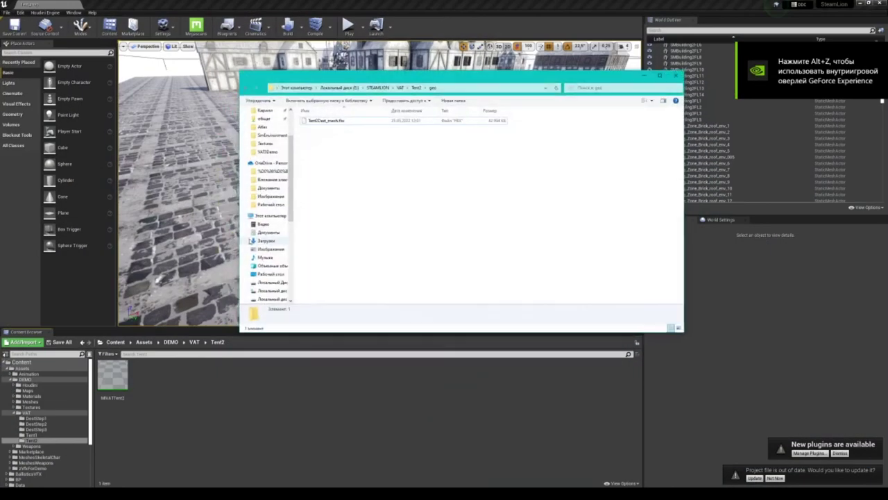
{"action": "left_click_drag", "start_coordinate": [327, 120], "coordinate": [254, 382]}
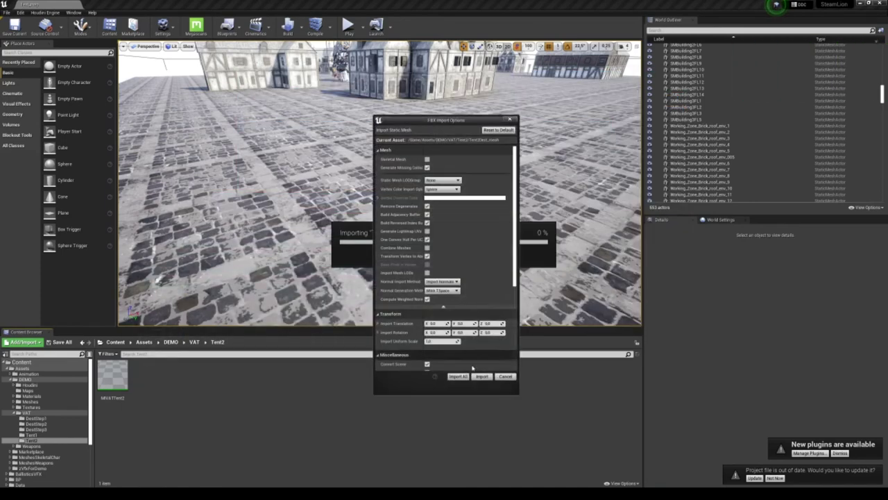
{"action": "left_click", "coordinate": [482, 379]}
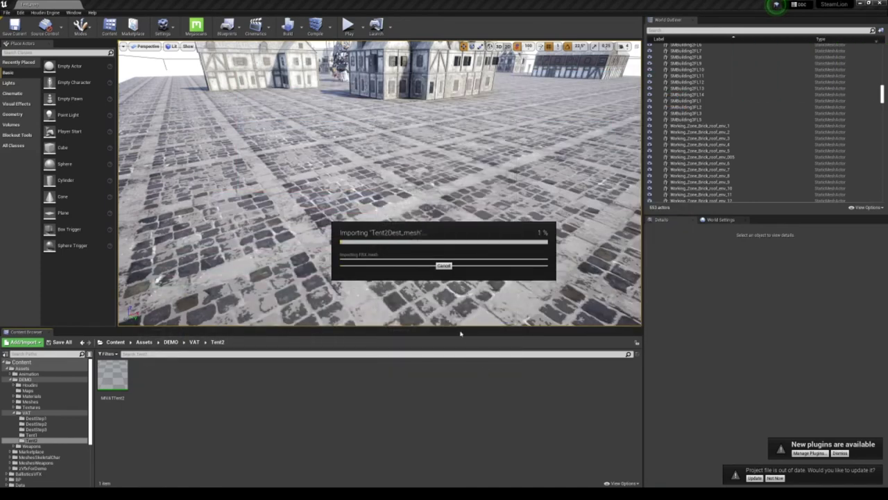
{"action": "left_click", "coordinate": [548, 124]}
- Place the Tent2Dest_mesh tent stall on the cobbled square in the level
{"action": "left_click_drag", "start_coordinate": [146, 378], "coordinate": [352, 256]}
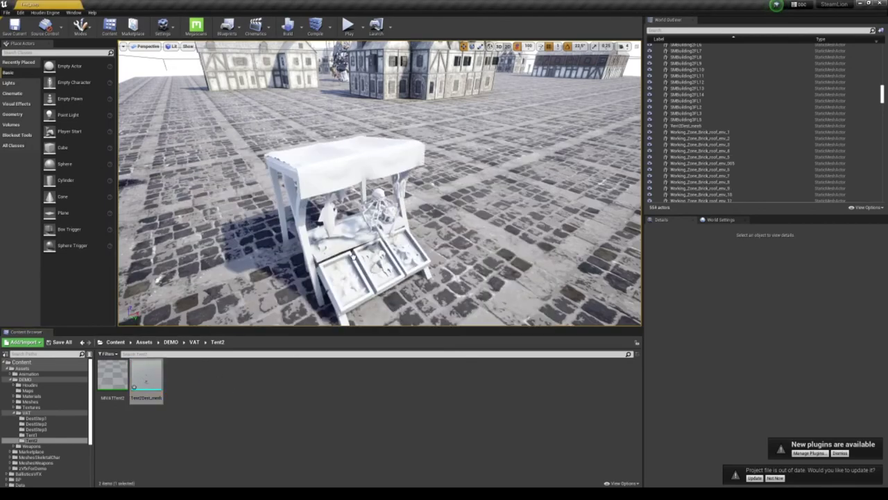
{"action": "right_click_drag", "start_coordinate": [352, 256], "coordinate": [374, 229]}
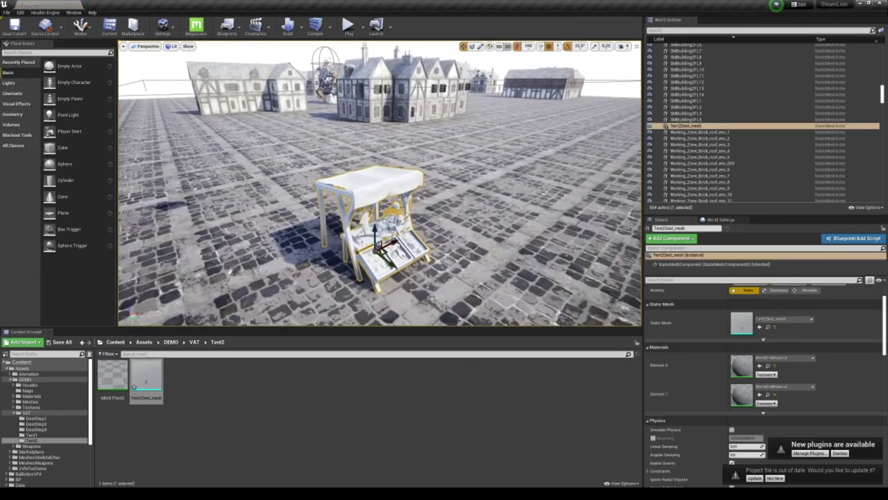
{"action": "scroll", "coordinate": [375, 229], "scroll_direction": "up", "scroll_amount": 2}
{"action": "scroll", "coordinate": [374, 229], "scroll_direction": "up", "scroll_amount": 2}
{"action": "scroll", "coordinate": [374, 229], "scroll_direction": "up", "scroll_amount": 1}
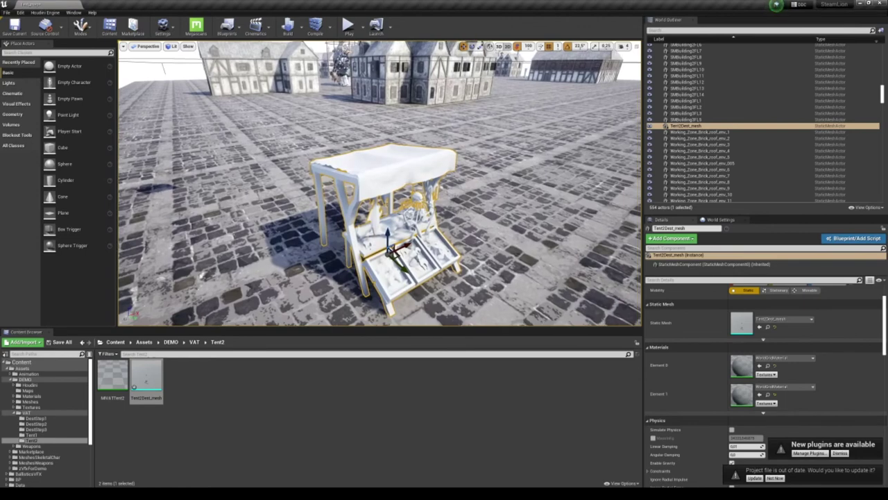
{"action": "right_click_drag", "start_coordinate": [374, 229], "coordinate": [381, 226]}
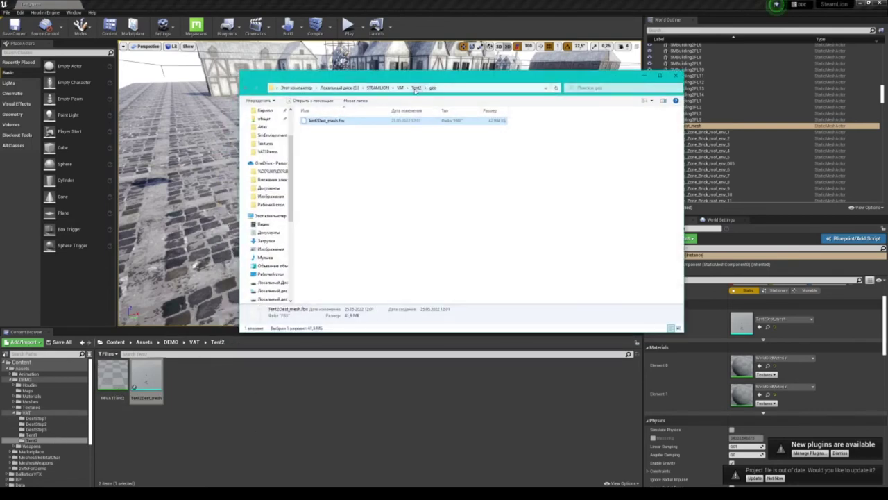
{"action": "left_click", "coordinate": [416, 88]}
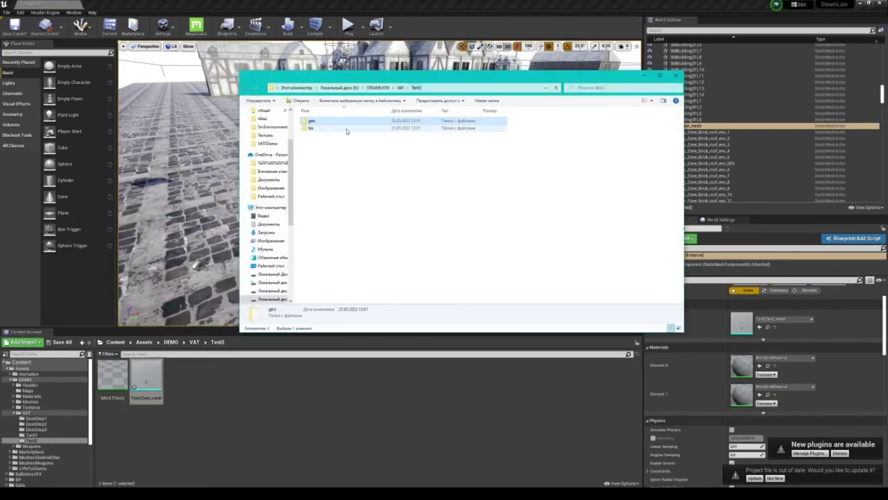
- Import Tent2Dest_pos and Tent2Dest_rot EXRs from the tex folder into Unreal's Tent2 folder
{"action": "double_click", "coordinate": [331, 132]}
{"action": "left_click_drag", "start_coordinate": [419, 182], "coordinate": [361, 142]}
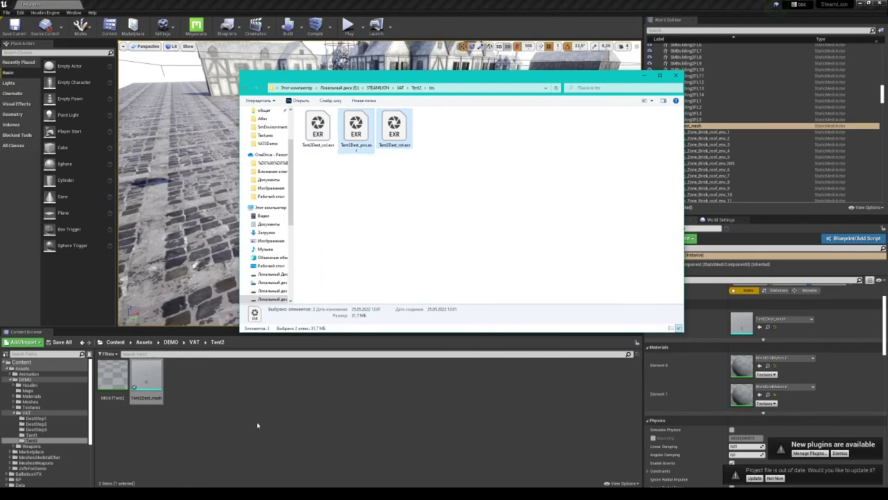
{"action": "left_click_drag", "start_coordinate": [259, 423], "coordinate": [254, 437]}
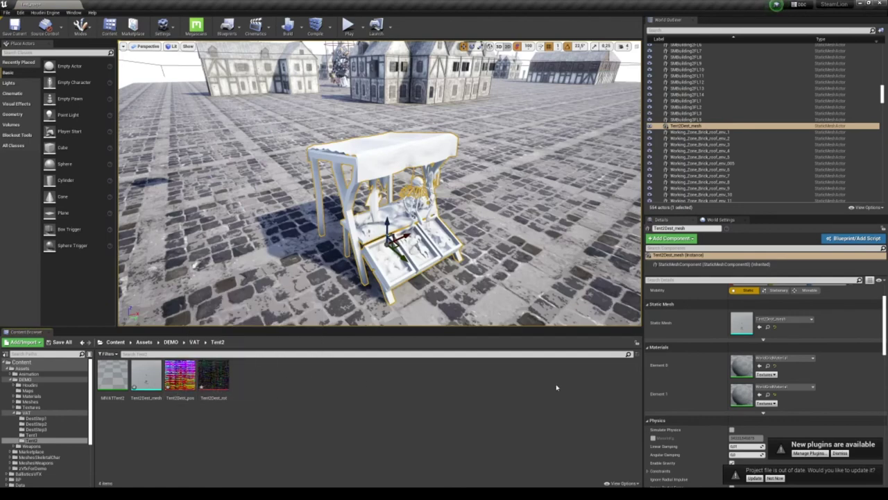
{"action": "double_click", "coordinate": [127, 384]}
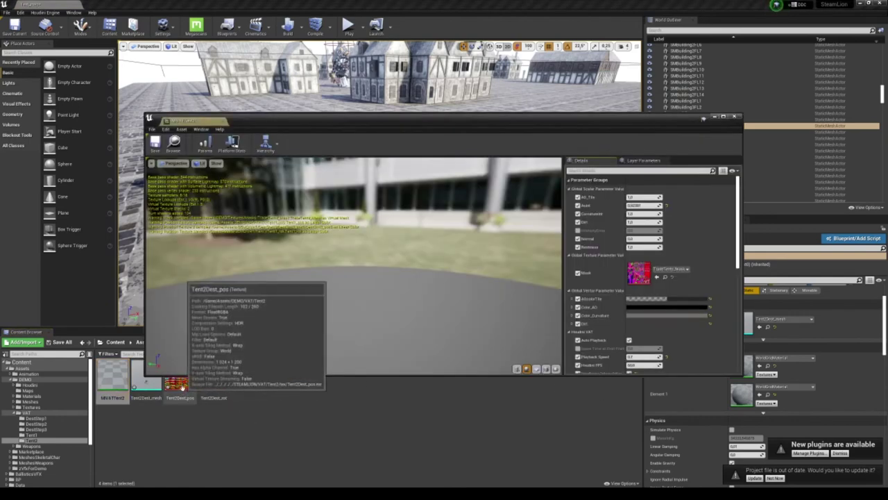
- Set MIVATTent2's Position and Rotation Textures to Tent2Dest_pos and Tent2Dest_rot
{"action": "left_click", "coordinate": [182, 386]}
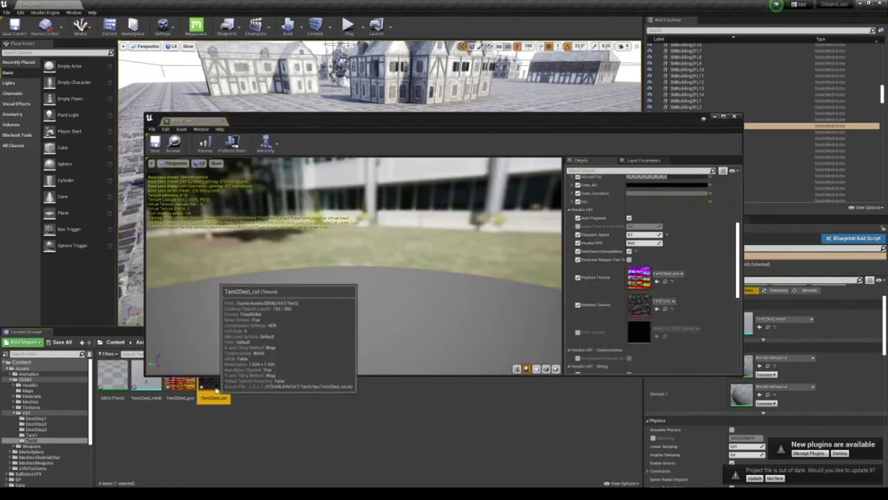
{"action": "left_click_drag", "start_coordinate": [214, 384], "coordinate": [638, 305]}
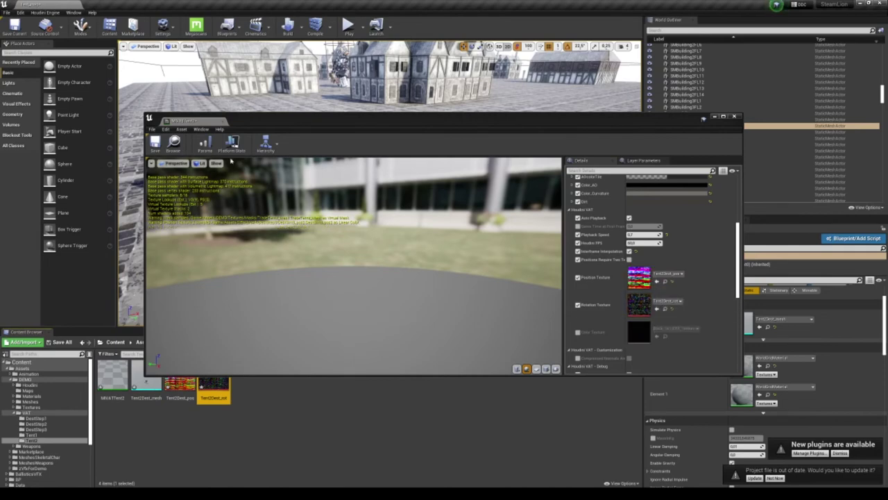
{"action": "left_click", "coordinate": [231, 373]}
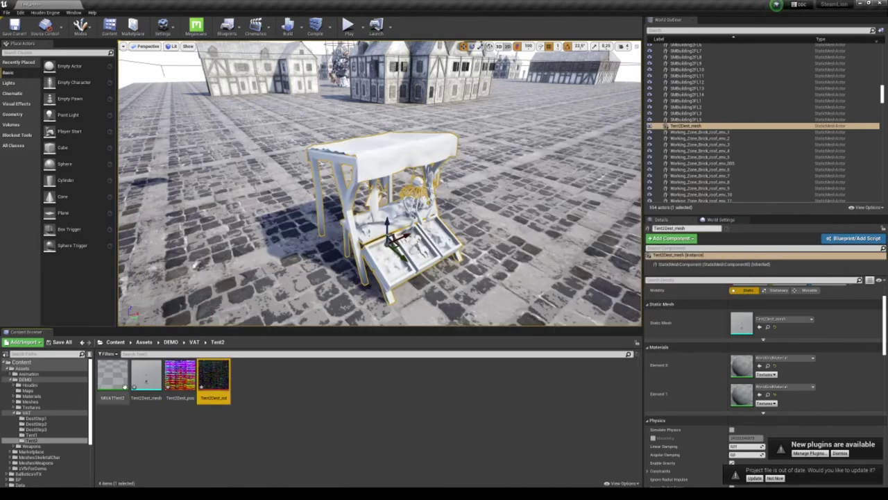
- Apply MIVATTent2 to the tent's material slots Element 0 and 1
{"action": "left_click_drag", "start_coordinate": [112, 378], "coordinate": [403, 253]}
{"action": "left_click_drag", "start_coordinate": [113, 378], "coordinate": [738, 364]}
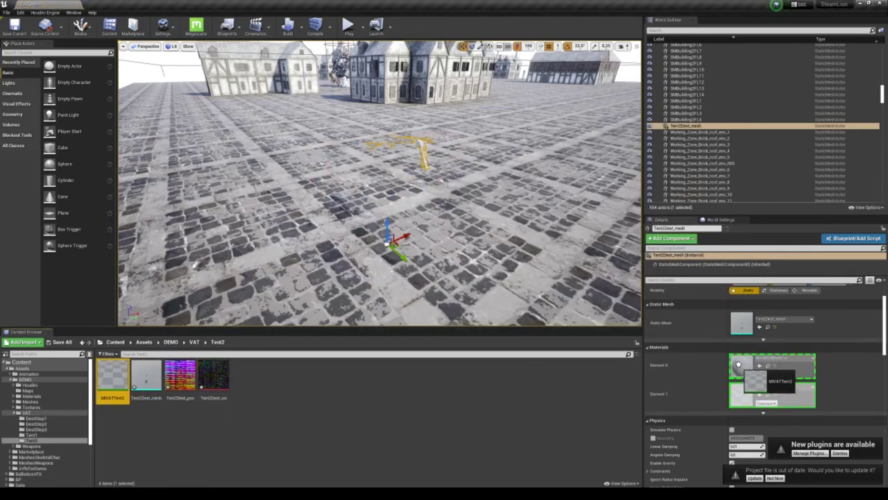
{"action": "key", "text": "f"}
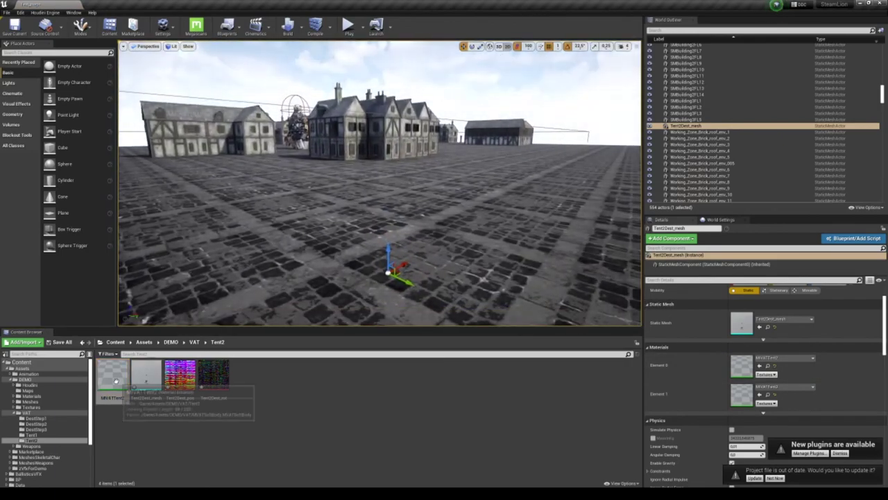
- Enable Auto Playback in MIVATTent2 so the VAT animation plays automatically
{"action": "double_click", "coordinate": [116, 381]}
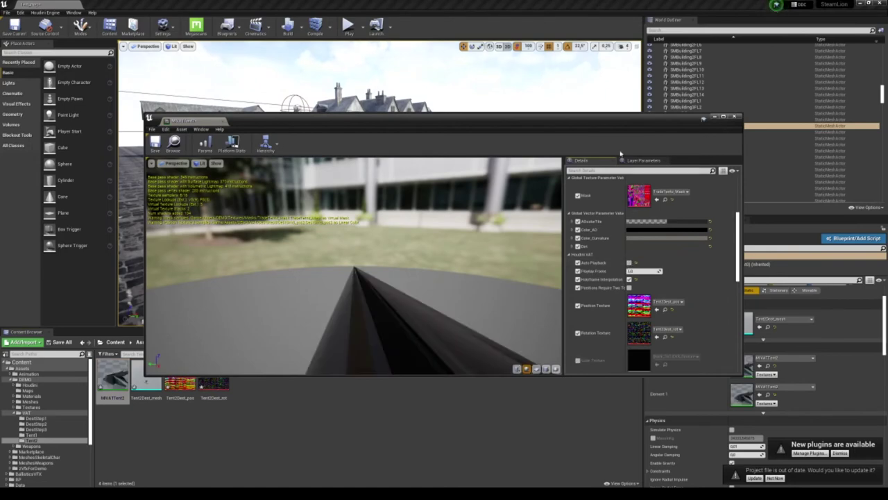
{"action": "mouse_move", "coordinate": [703, 118]}
{"action": "left_mouse_down"}
{"action": "mouse_move", "coordinate": [438, 302]}
{"action": "mouse_move", "coordinate": [364, 135]}
{"action": "left_mouse_up"}
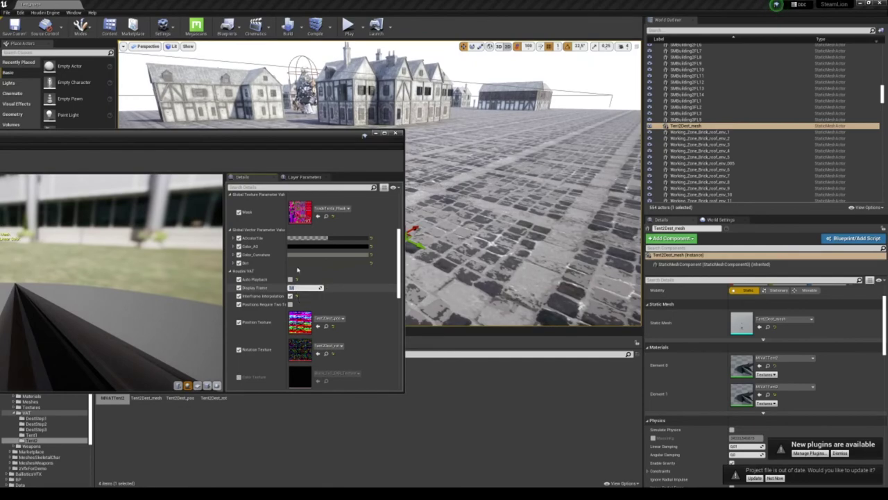
{"action": "left_click_drag", "start_coordinate": [365, 136], "coordinate": [536, 121]}
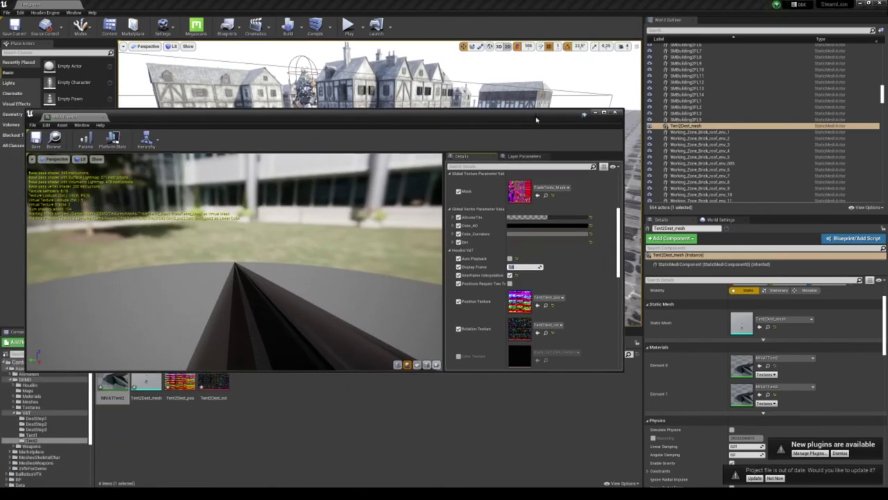
{"action": "left_click_drag", "start_coordinate": [235, 264], "coordinate": [277, 258]}
{"action": "scroll", "coordinate": [522, 245], "scroll_direction": "down", "scroll_amount": 4}
{"action": "scroll", "coordinate": [522, 245], "scroll_direction": "up", "scroll_amount": 2}
{"action": "left_click", "coordinate": [510, 214]}
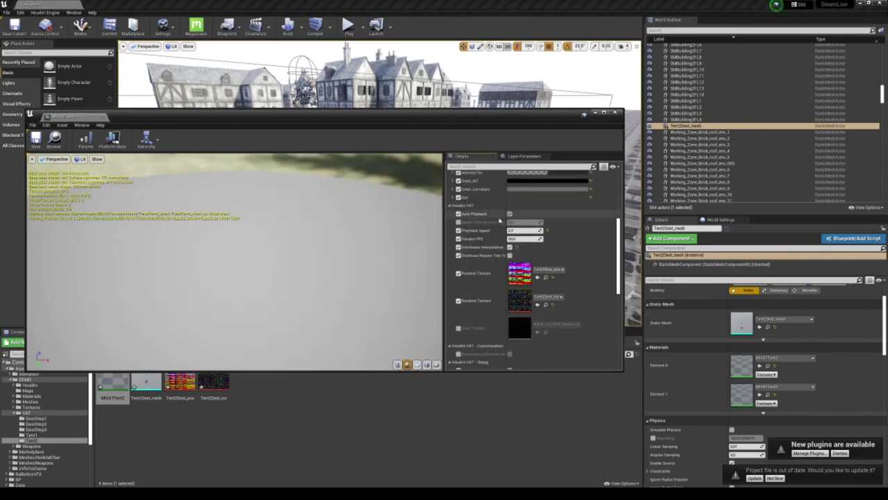
{"action": "left_click", "coordinate": [510, 215]}
{"action": "left_click_drag", "start_coordinate": [522, 114], "coordinate": [255, 185]}
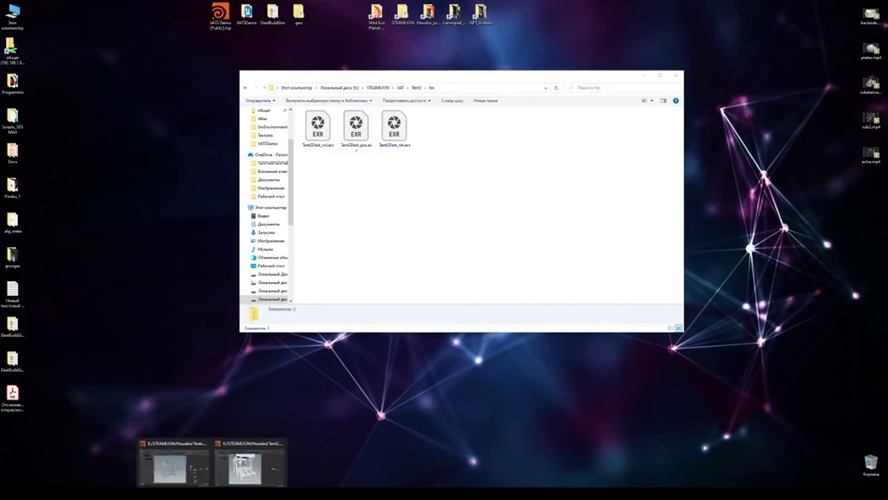
- Switch to Houdini and enter the Tent2 geometry network from the object level
{"action": "left_click", "coordinate": [186, 478]}
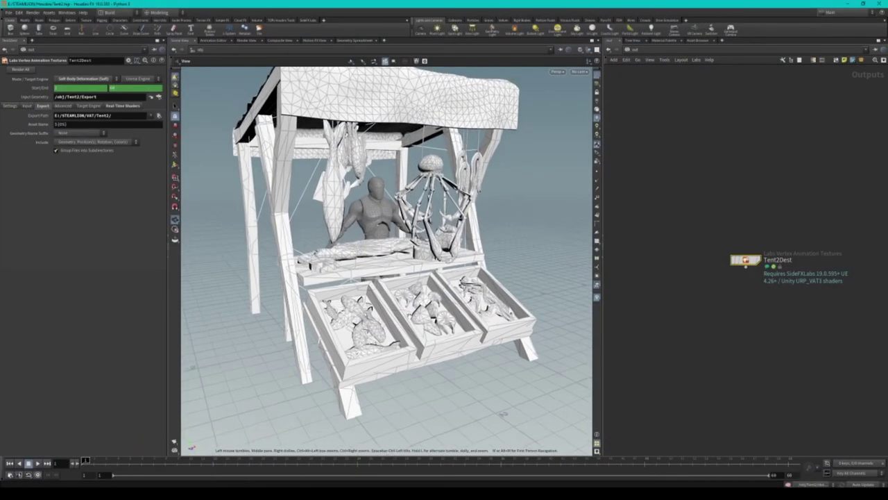
{"action": "left_click", "coordinate": [630, 49]}
{"action": "left_click", "coordinate": [643, 86]}
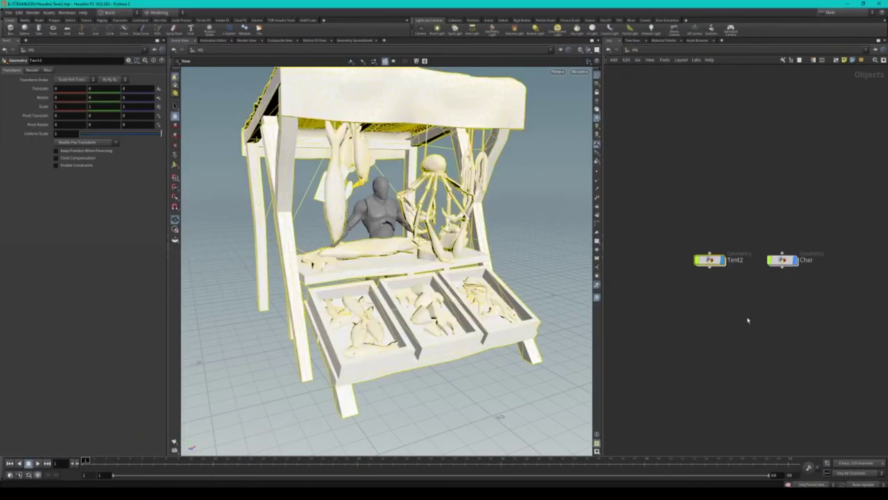
{"action": "double_click", "coordinate": [715, 261]}
{"action": "scroll", "coordinate": [793, 283], "scroll_direction": "down", "scroll_amount": 3}
{"action": "scroll", "coordinate": [793, 284], "scroll_direction": "down", "scroll_amount": 3}
{"action": "scroll", "coordinate": [763, 208], "scroll_direction": "down", "scroll_amount": 3}
{"action": "scroll", "coordinate": [769, 184], "scroll_direction": "up", "scroll_amount": 6}
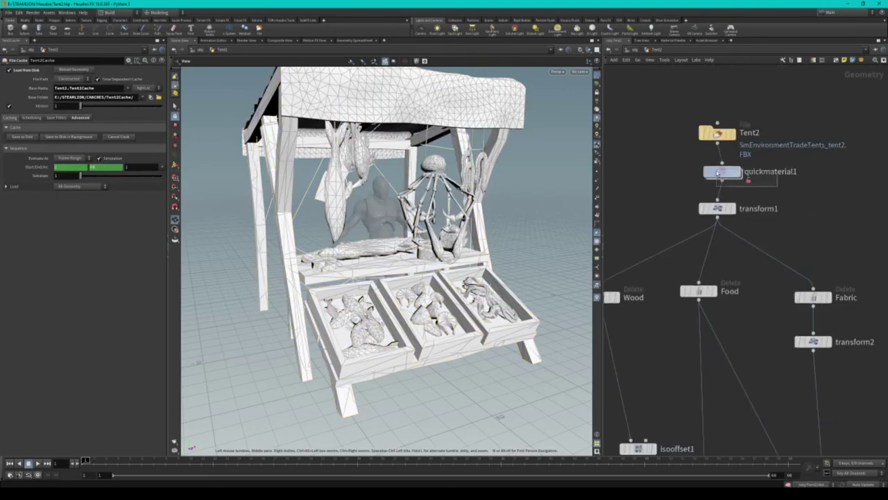
- Insert quickmaterial1 after attribcopy1, ahead of attribdelete1
{"action": "left_click", "coordinate": [730, 173]}
{"action": "scroll", "coordinate": [714, 137], "scroll_direction": "down", "scroll_amount": 5}
{"action": "scroll", "coordinate": [733, 307], "scroll_direction": "up", "scroll_amount": 5}
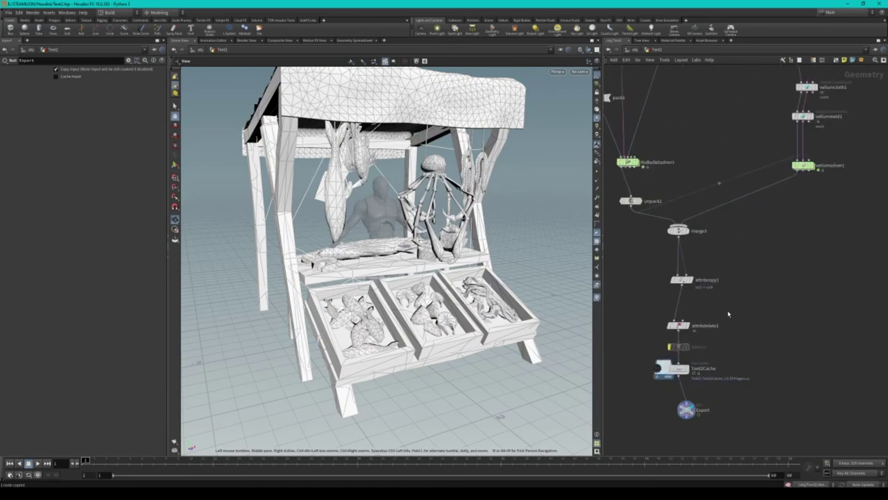
{"action": "scroll", "coordinate": [714, 315], "scroll_direction": "up", "scroll_amount": 2}
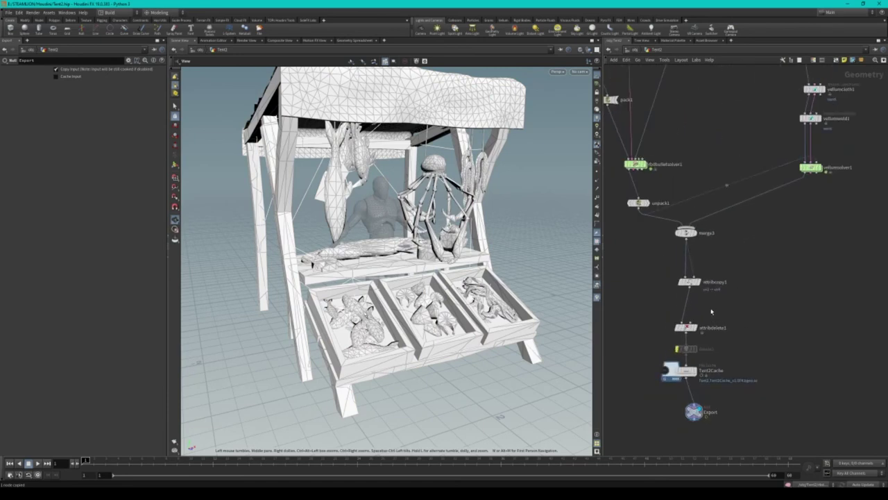
{"action": "left_click", "coordinate": [713, 315]}
{"action": "scroll", "coordinate": [726, 292], "scroll_direction": "down", "scroll_amount": 1}
{"action": "scroll", "coordinate": [726, 292], "scroll_direction": "up", "scroll_amount": 3}
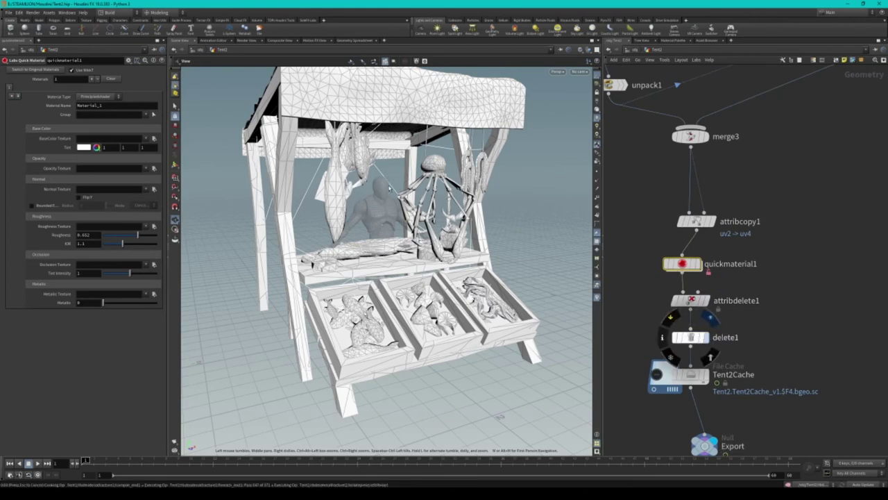
- Review the delete1, attribdelete1, quickmaterial1 and Tent2Cache node settings
{"action": "left_click", "coordinate": [690, 337]}
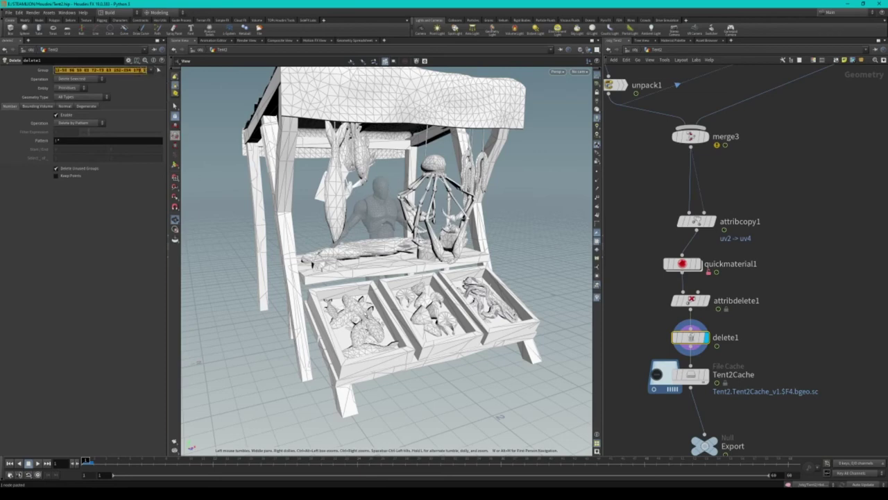
{"action": "left_click_drag", "start_coordinate": [389, 264], "coordinate": [444, 257]}
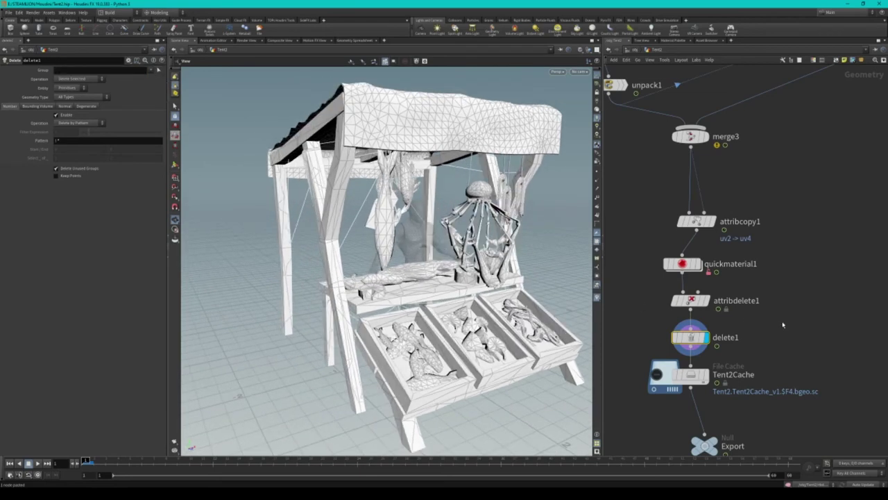
{"action": "middle_click_drag", "start_coordinate": [782, 325], "coordinate": [768, 315]}
{"action": "left_click", "coordinate": [677, 291]}
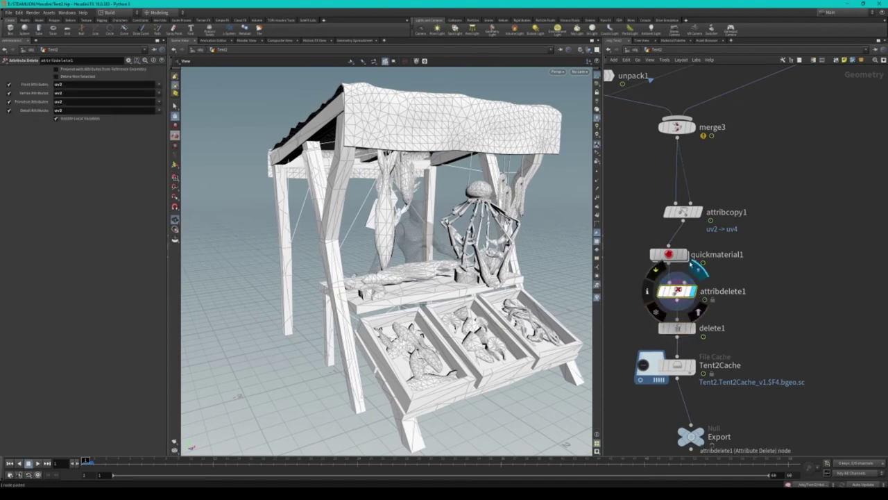
{"action": "left_click", "coordinate": [669, 254]}
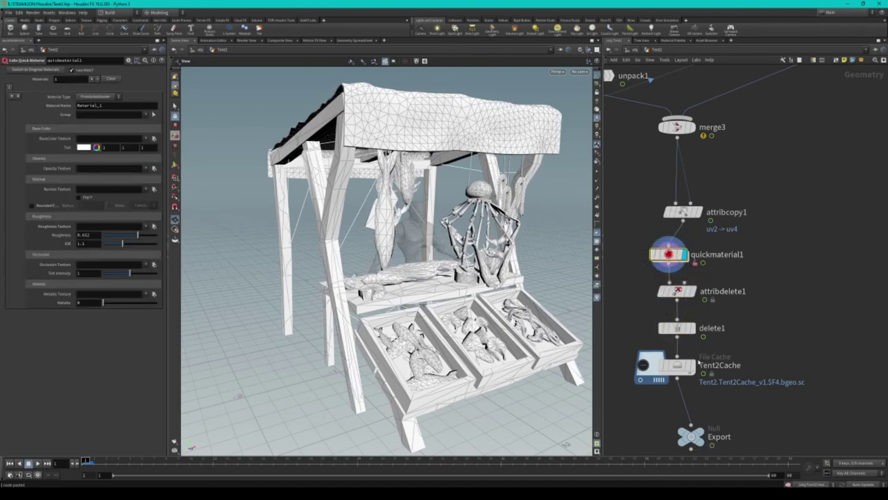
{"action": "left_click", "coordinate": [676, 366]}
{"action": "left_click", "coordinate": [676, 327]}
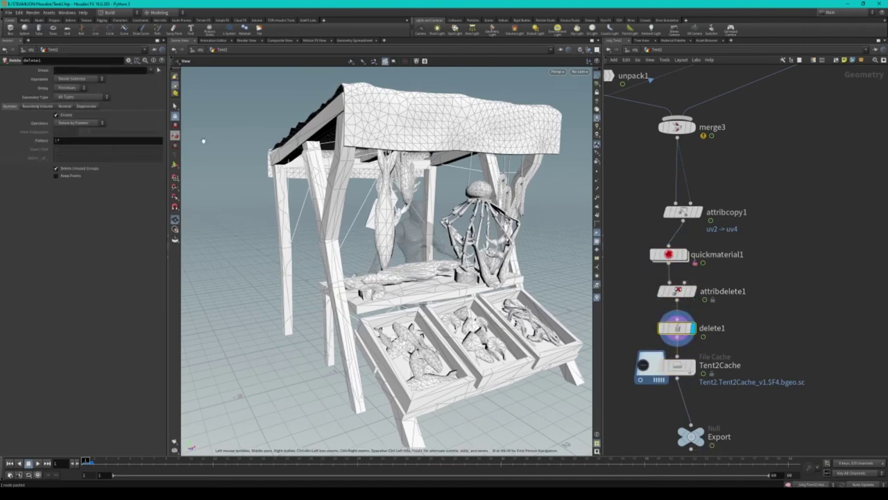
{"action": "left_click", "coordinate": [152, 71]}
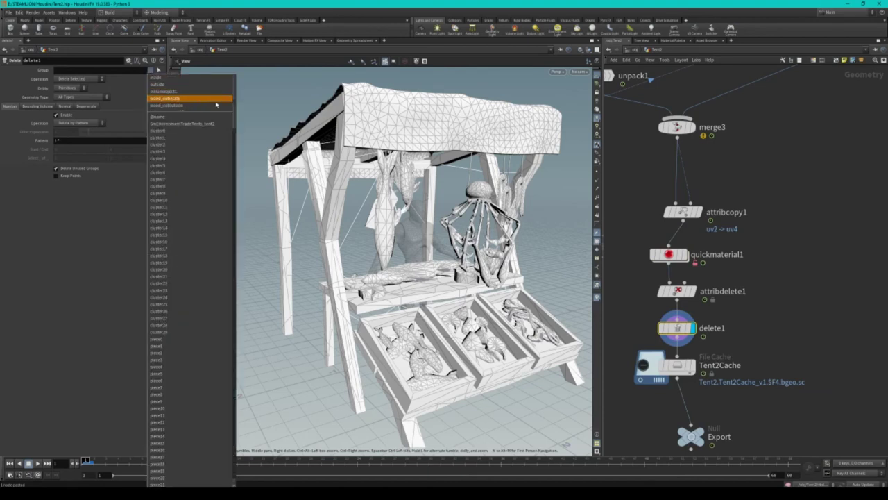
{"action": "left_click_drag", "start_coordinate": [234, 111], "coordinate": [233, 230]}
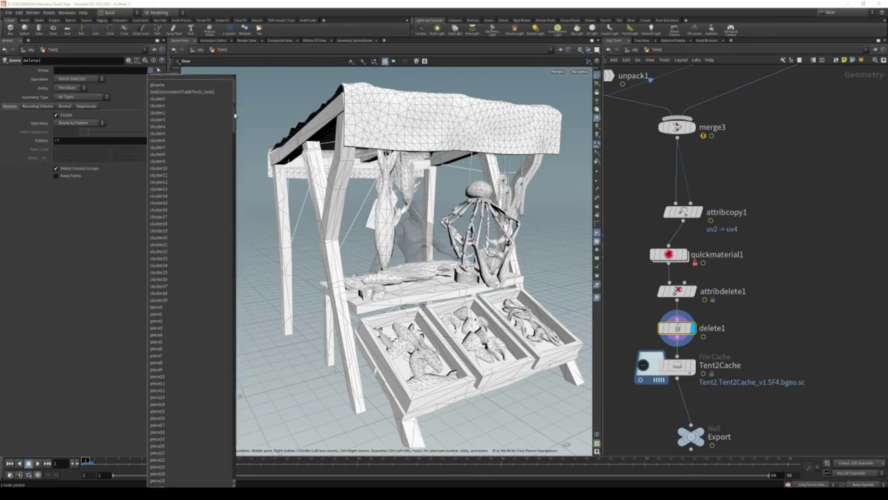
{"action": "left_click_drag", "start_coordinate": [233, 230], "coordinate": [233, 430]}
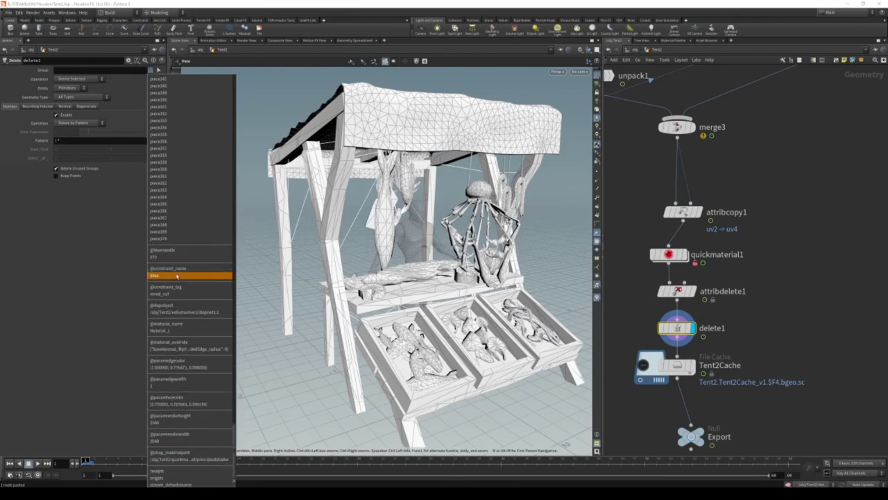
{"action": "left_click", "coordinate": [177, 275]}
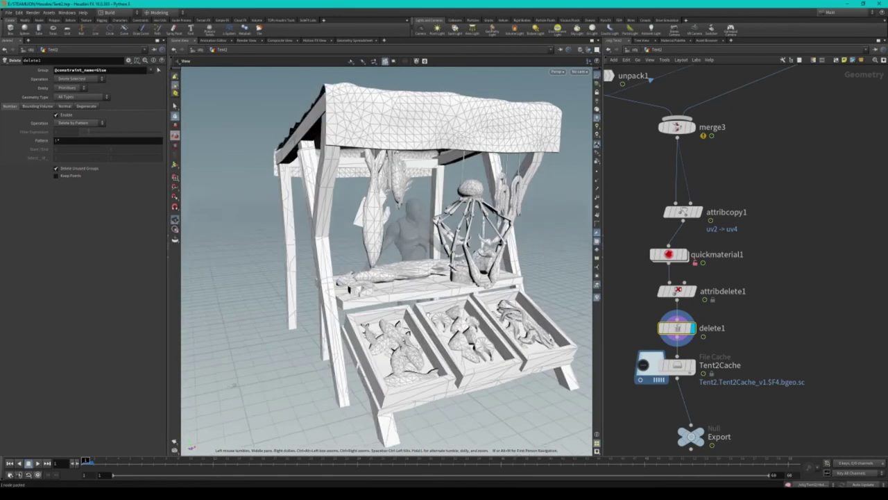
{"action": "left_click", "coordinate": [158, 70]}
{"action": "scroll", "coordinate": [194, 277], "scroll_direction": "up", "scroll_amount": 5}
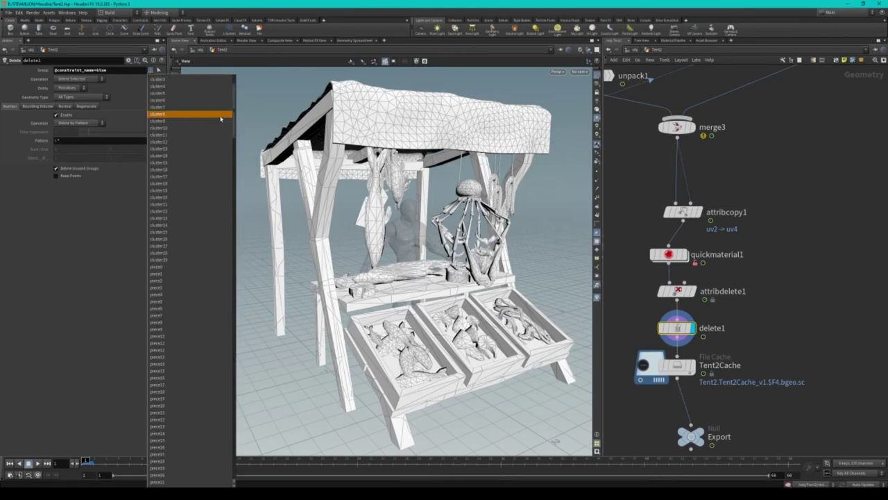
{"action": "left_click_drag", "start_coordinate": [234, 125], "coordinate": [234, 406]}
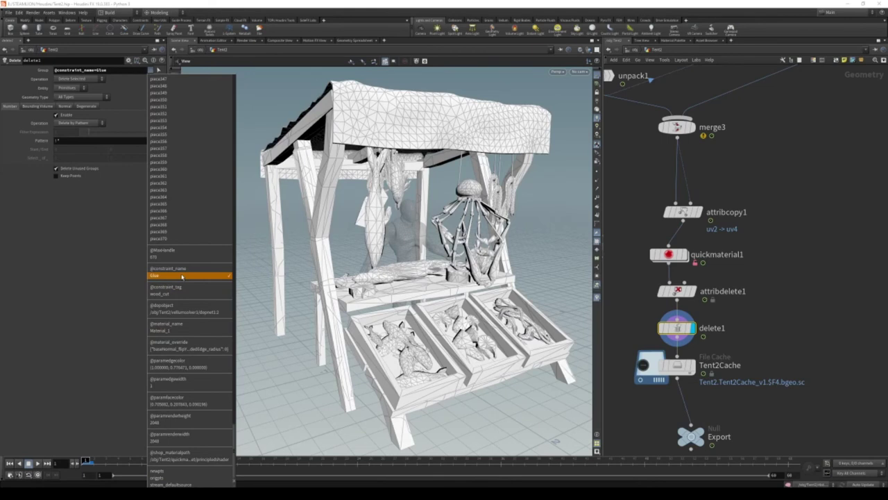
{"action": "left_click", "coordinate": [182, 276]}
{"action": "scroll", "coordinate": [719, 315], "scroll_direction": "down", "scroll_amount": 5}
{"action": "scroll", "coordinate": [719, 315], "scroll_direction": "up", "scroll_amount": 5}
{"action": "scroll", "coordinate": [718, 315], "scroll_direction": "down", "scroll_amount": 2}
{"action": "scroll", "coordinate": [729, 312], "scroll_direction": "down", "scroll_amount": 2}
{"action": "scroll", "coordinate": [739, 309], "scroll_direction": "down", "scroll_amount": 2}
{"action": "scroll", "coordinate": [746, 306], "scroll_direction": "down", "scroll_amount": 2}
{"action": "scroll", "coordinate": [747, 306], "scroll_direction": "up", "scroll_amount": 2}
{"action": "scroll", "coordinate": [694, 291], "scroll_direction": "up", "scroll_amount": 4}
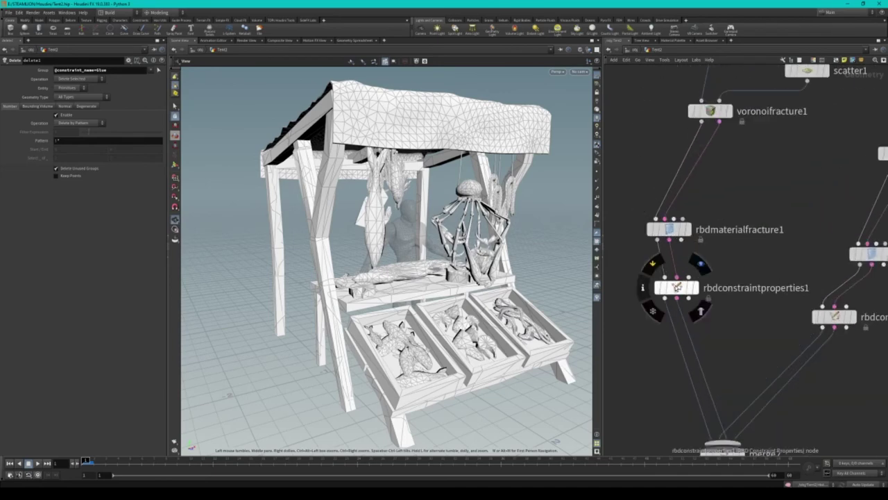
- Check the rbdconstraintproperties1 constraint settings
{"action": "left_click", "coordinate": [676, 287]}
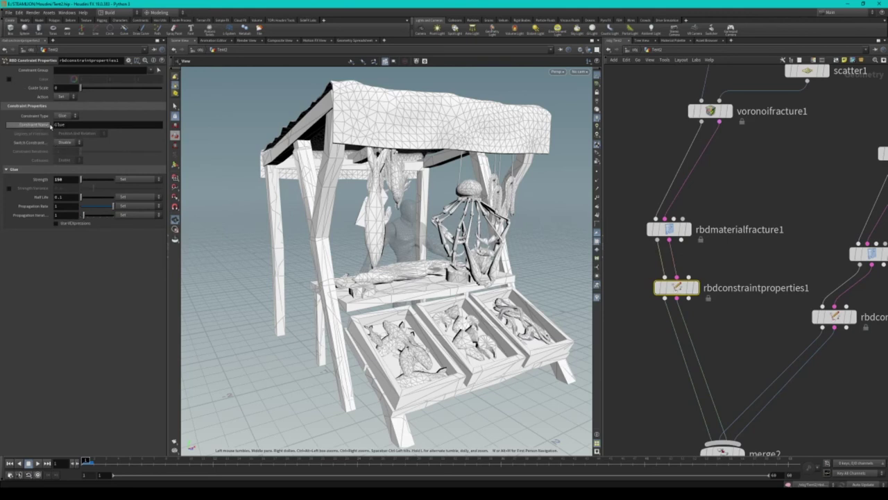
{"action": "scroll", "coordinate": [769, 314], "scroll_direction": "down", "scroll_amount": 5}
{"action": "scroll", "coordinate": [728, 365], "scroll_direction": "up", "scroll_amount": 3}
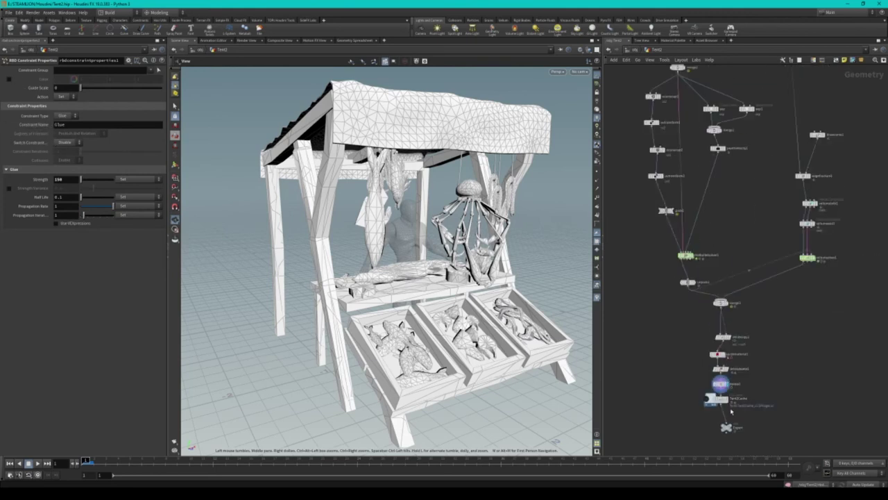
{"action": "scroll", "coordinate": [715, 371], "scroll_direction": "up", "scroll_amount": 3}
- Save Tent2Cache to disk as a simulation and re-render the Tent2Dest VAT export
{"action": "left_click", "coordinate": [697, 376]}
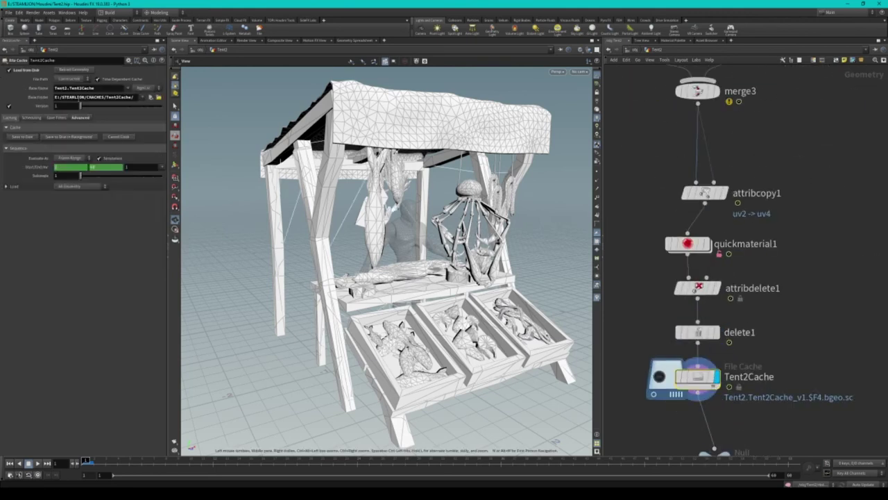
{"action": "left_click", "coordinate": [22, 136]}
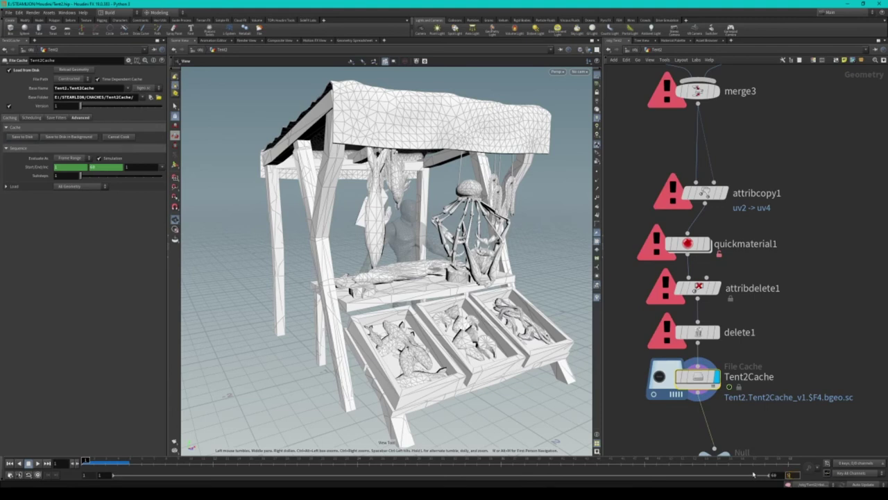
{"action": "left_click", "coordinate": [98, 158]}
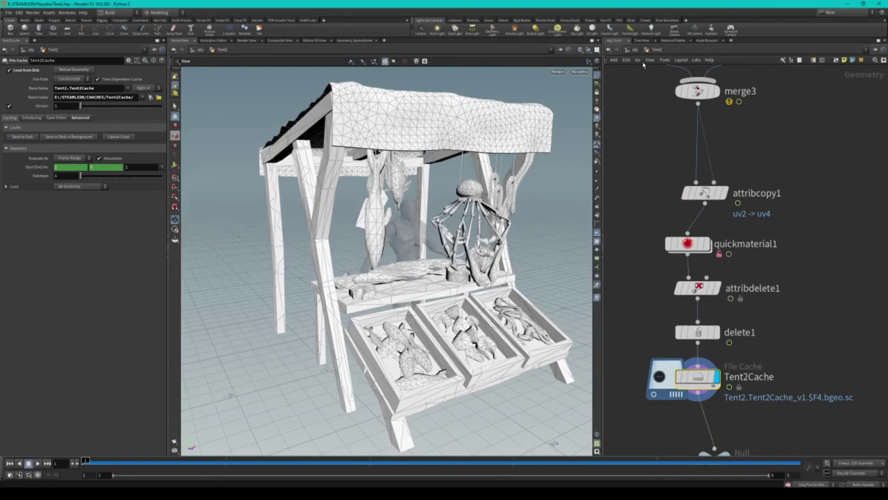
{"action": "left_click_drag", "start_coordinate": [636, 141], "coordinate": [820, 292]}
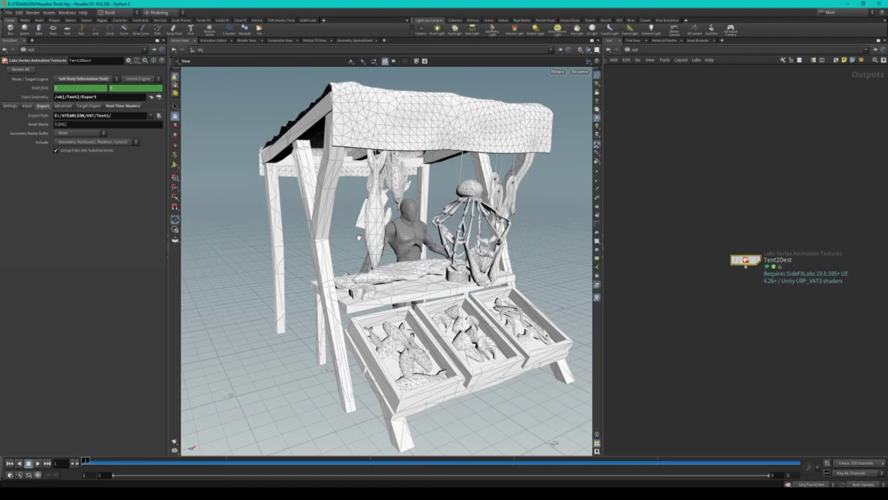
{"action": "left_click", "coordinate": [845, 5]}
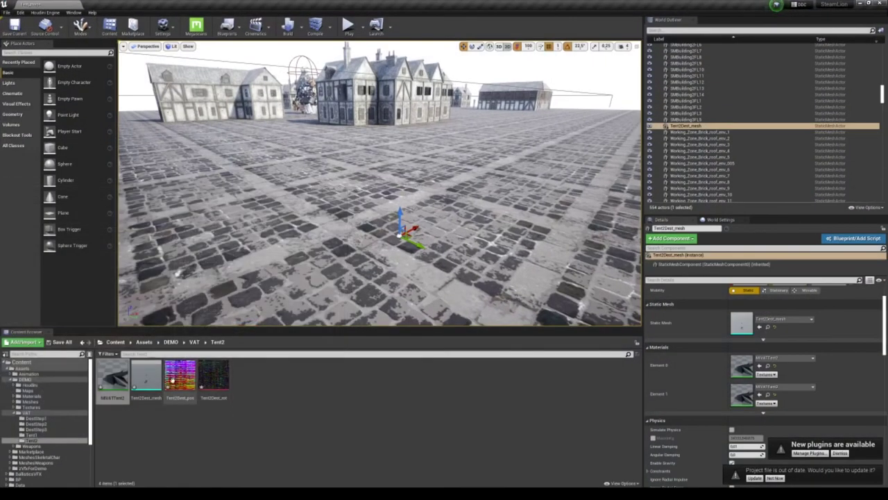
- Reimport Tent2Dest_mesh, Tent2Dest_pos and Tent2Dest_rot together from the Content Browser
{"action": "right_click", "coordinate": [188, 375]}
{"action": "mouse_move", "coordinate": [216, 279]}
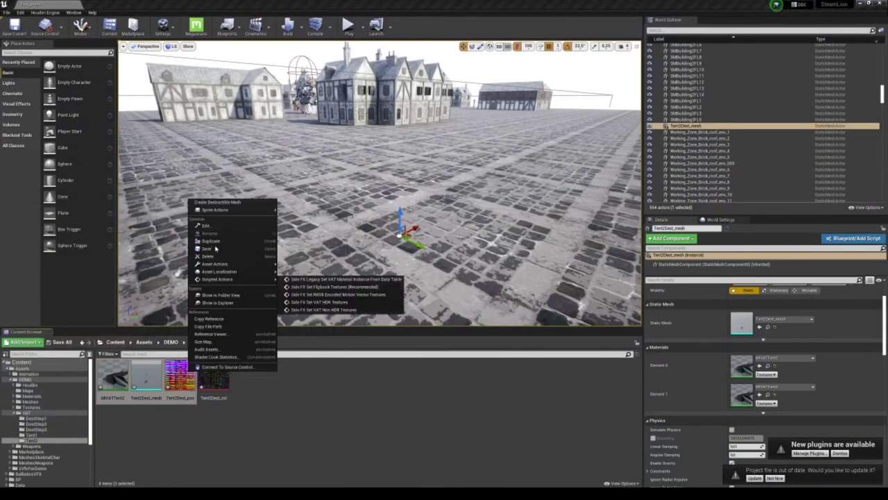
{"action": "left_click", "coordinate": [149, 412]}
{"action": "left_click", "coordinate": [146, 382]}
{"action": "left_click", "coordinate": [208, 380], "text": "shift"}
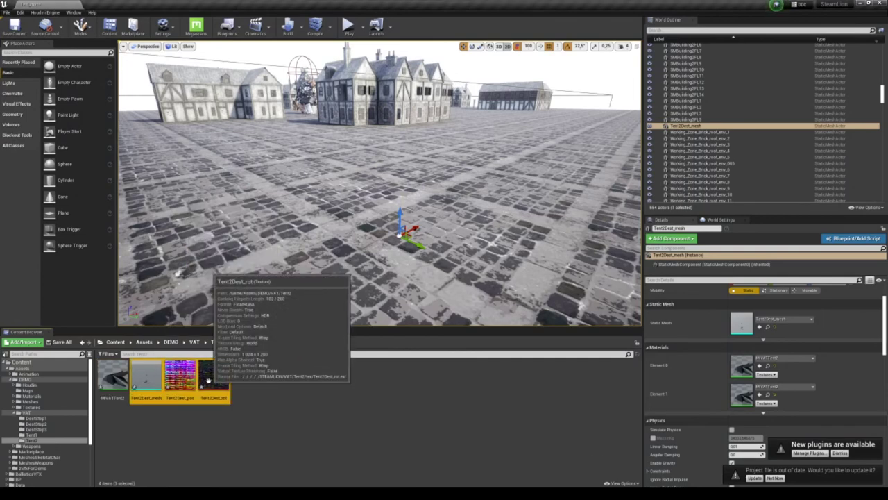
{"action": "right_click", "coordinate": [209, 380]}
{"action": "left_click", "coordinate": [249, 211]}
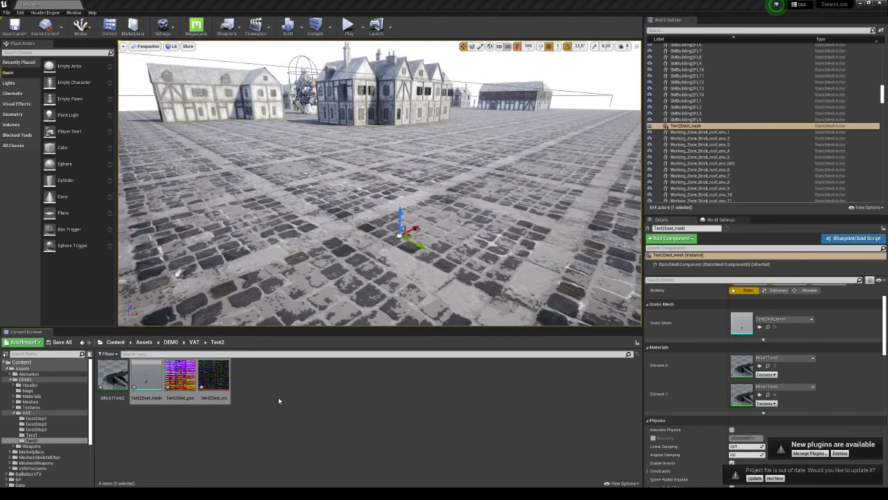
- Open MIVATTent2 and turn on its automatic VAT playback
{"action": "mouse_move", "coordinate": [291, 298]}
{"action": "left_mouse_down"}
{"action": "mouse_move", "coordinate": [309, 236]}
{"action": "mouse_move", "coordinate": [285, 233]}
{"action": "left_mouse_up"}
{"action": "double_click", "coordinate": [128, 383]}
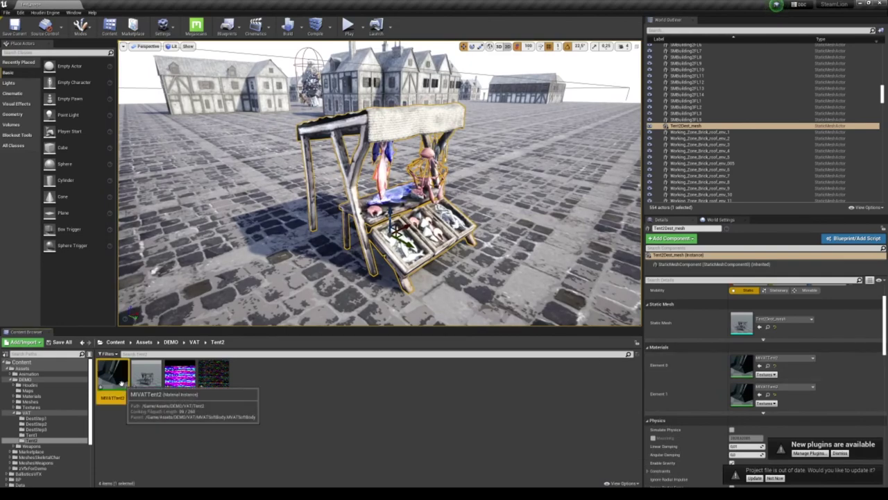
{"action": "left_click_drag", "start_coordinate": [517, 122], "coordinate": [156, 121]}
{"action": "scroll", "coordinate": [278, 271], "scroll_direction": "down", "scroll_amount": 5}
{"action": "left_click", "coordinate": [268, 268]}
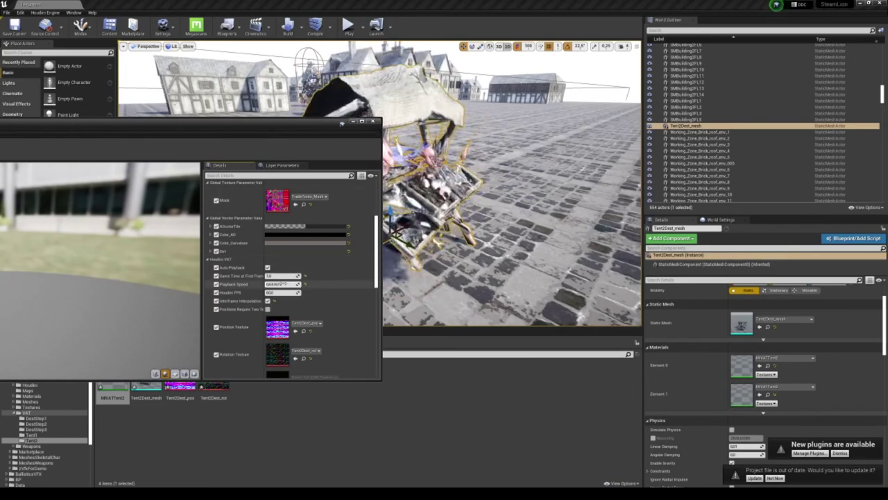
- Lower MIVATTent2's Playback Speed, frame the tent, and close the material editor
{"action": "left_click_drag", "start_coordinate": [284, 283], "coordinate": [267, 283]}
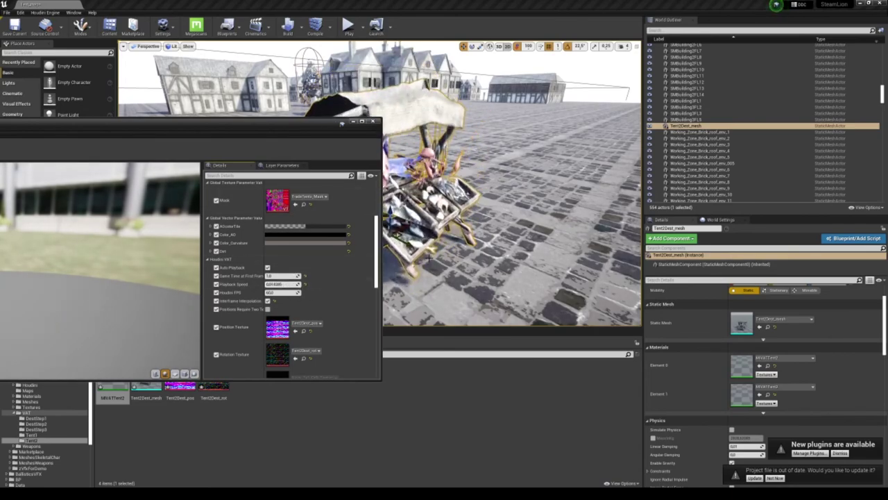
{"action": "key", "text": "f"}
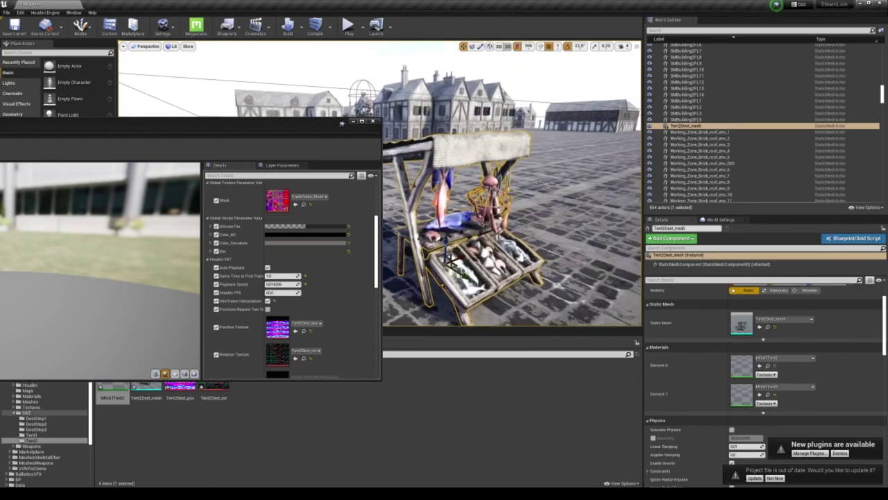
{"action": "left_click", "coordinate": [372, 121]}
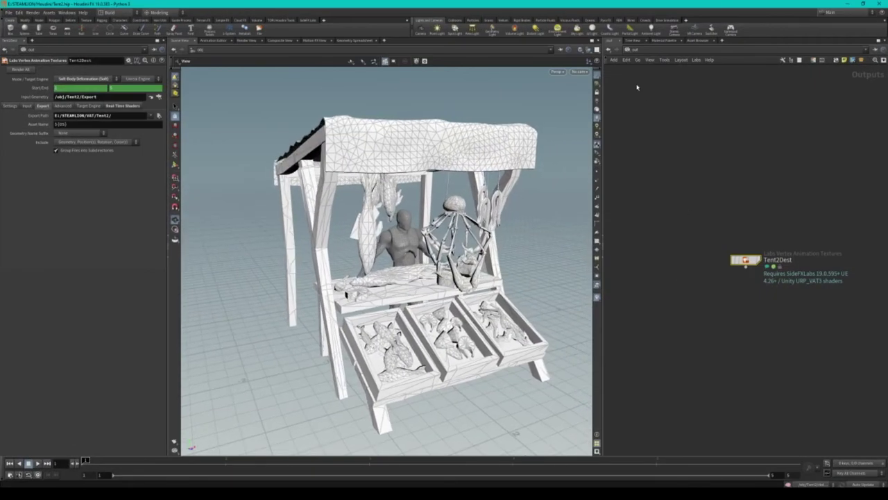
{"action": "left_click", "coordinate": [631, 50]}
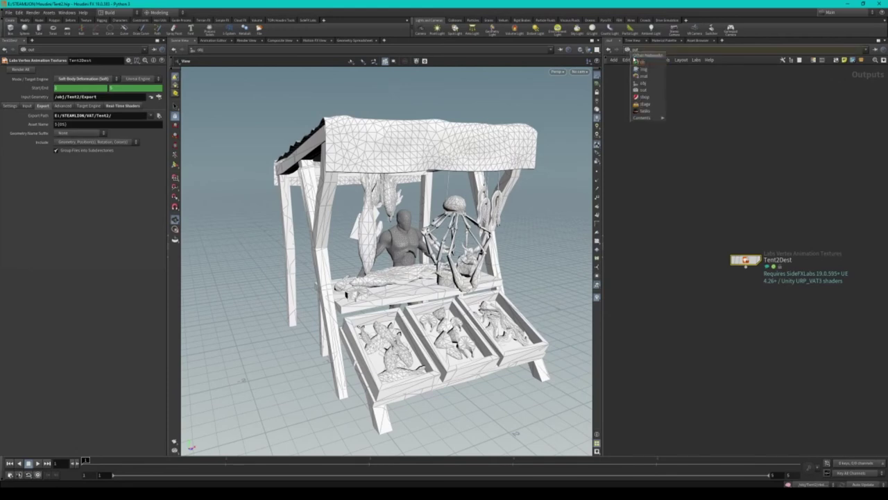
- Enter the Tent2 geometry network and inspect the quickmaterial1 node's parameters
{"action": "left_click", "coordinate": [644, 80]}
{"action": "double_click", "coordinate": [703, 258]}
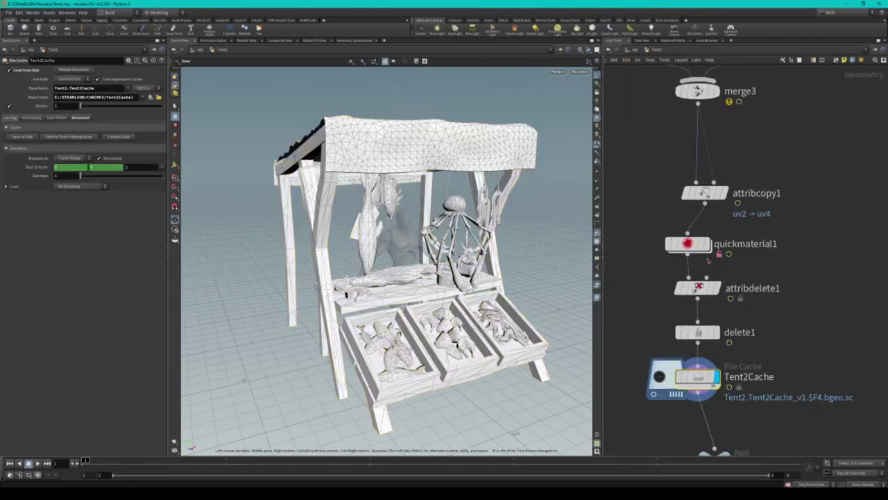
{"action": "scroll", "coordinate": [782, 301], "scroll_direction": "up", "scroll_amount": 5}
{"action": "scroll", "coordinate": [756, 319], "scroll_direction": "down", "scroll_amount": 2}
{"action": "middle_click_drag", "start_coordinate": [742, 335], "coordinate": [745, 250]}
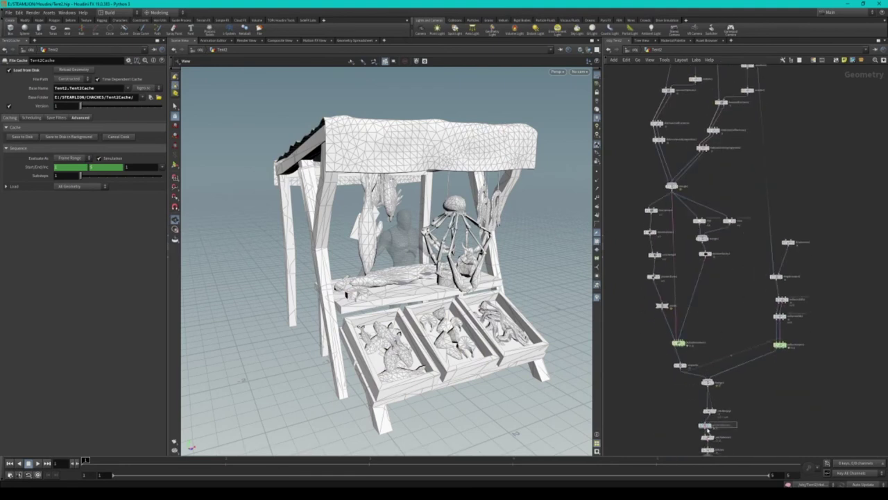
{"action": "left_click", "coordinate": [711, 429]}
{"action": "middle_click_drag", "start_coordinate": [746, 90], "coordinate": [751, 202]}
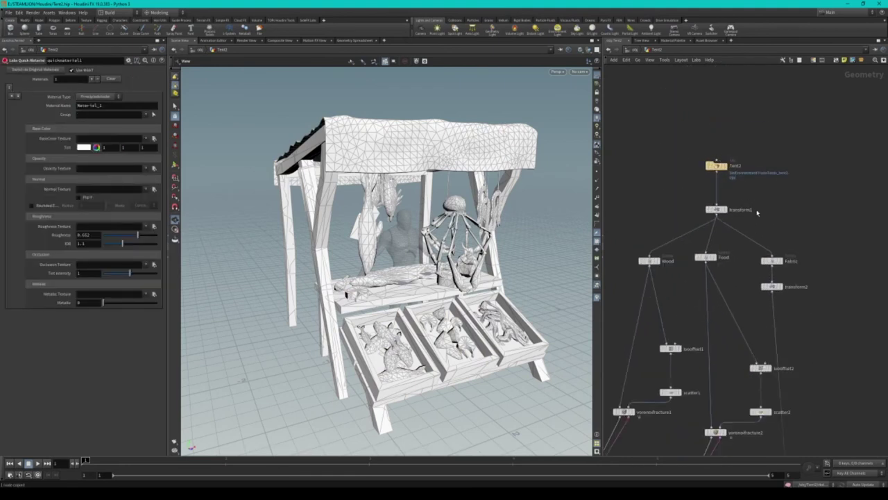
- Move quickmaterial1 into the chain between delete1 and Tent2Cache
{"action": "left_click", "coordinate": [722, 199]}
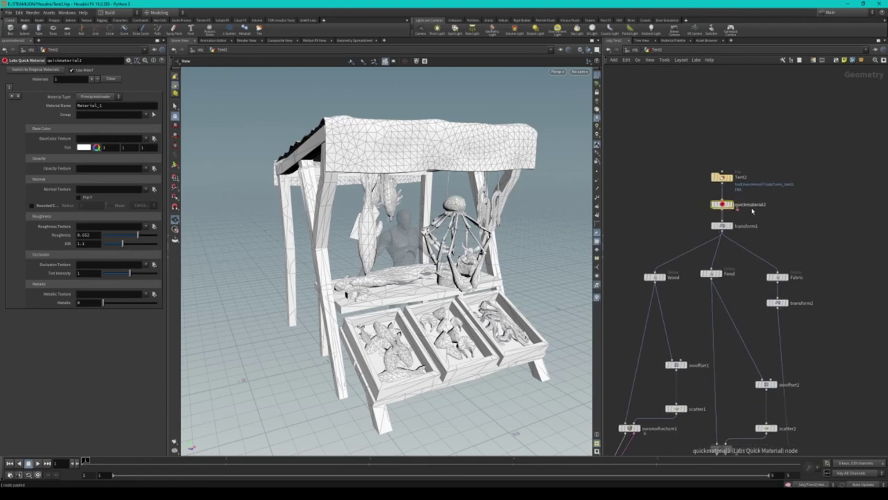
{"action": "scroll", "coordinate": [750, 163], "scroll_direction": "down", "scroll_amount": 5}
{"action": "scroll", "coordinate": [794, 342], "scroll_direction": "up", "scroll_amount": 5}
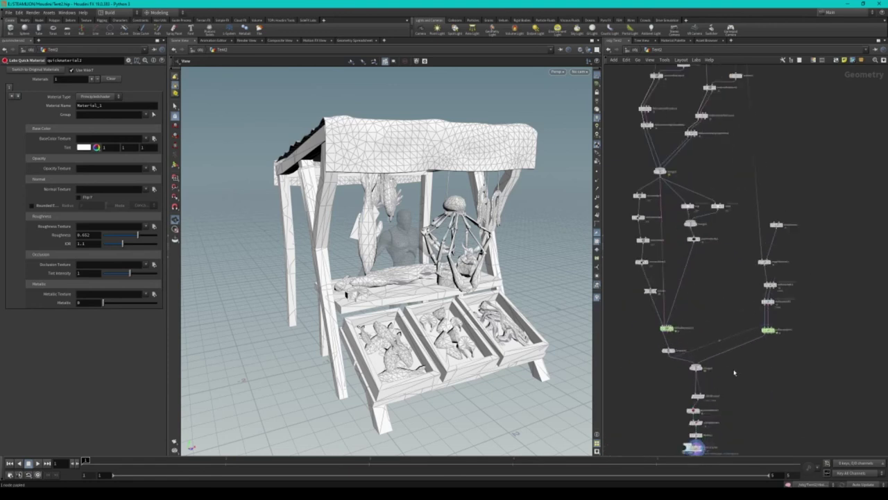
{"action": "mouse_move", "coordinate": [729, 421]}
{"action": "middle_mouse_down"}
{"action": "mouse_move", "coordinate": [745, 304]}
{"action": "mouse_move", "coordinate": [715, 264]}
{"action": "middle_mouse_up"}
{"action": "scroll", "coordinate": [714, 262], "scroll_direction": "up", "scroll_amount": 3}
{"action": "left_click_drag", "start_coordinate": [714, 263], "coordinate": [711, 364]}
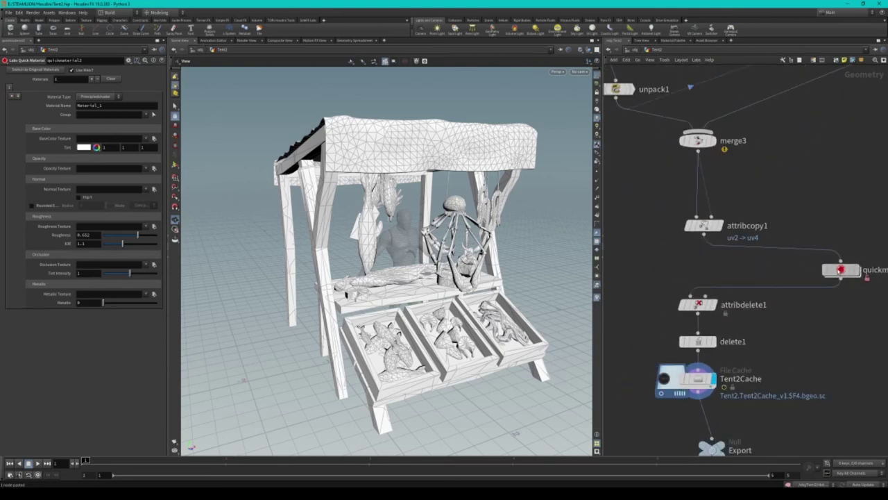
- Wire Tent2Cache's output into the Export null and select Tent2Cache
{"action": "scroll", "coordinate": [711, 364], "scroll_direction": "down", "scroll_amount": 2}
{"action": "middle_click_drag", "start_coordinate": [715, 389], "coordinate": [718, 333]}
{"action": "left_click", "coordinate": [712, 340]}
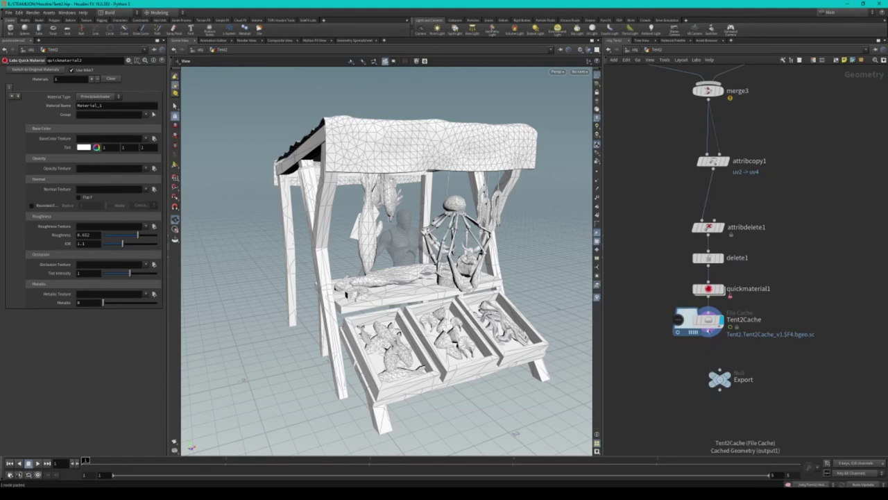
{"action": "left_click", "coordinate": [719, 373]}
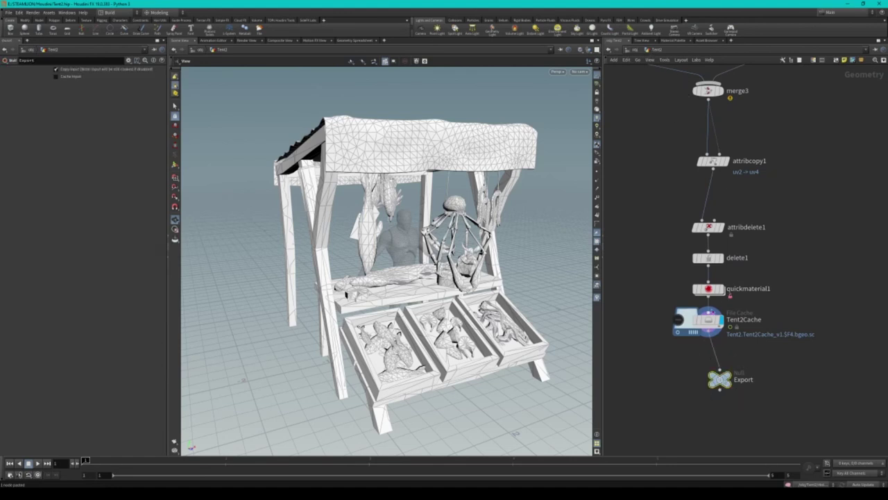
{"action": "left_click", "coordinate": [712, 322]}
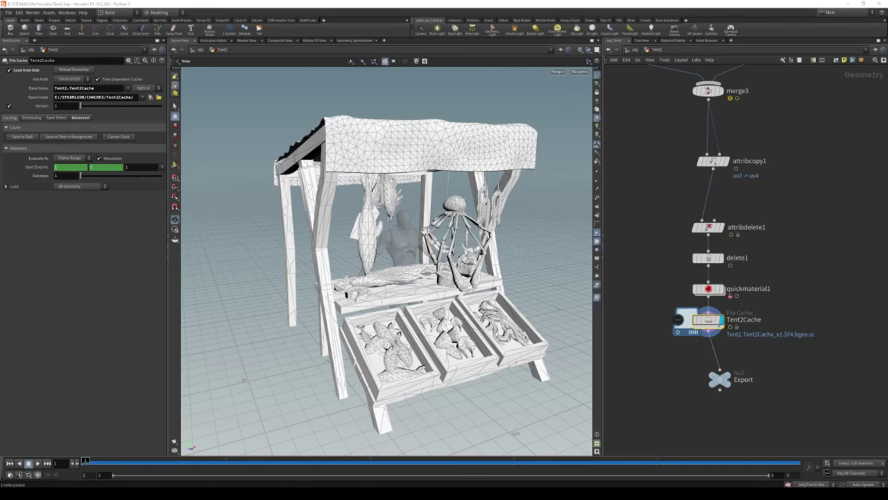
{"action": "left_click_drag", "start_coordinate": [388, 278], "coordinate": [346, 285]}
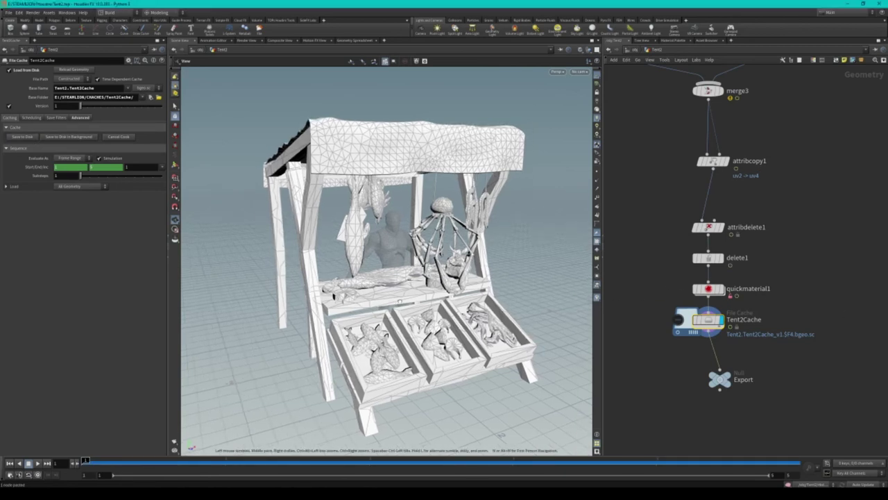
- Jump to the /out network and select the Tent2Dest vertex animation textures node
{"action": "left_click", "coordinate": [632, 52]}
{"action": "left_click", "coordinate": [642, 90]}
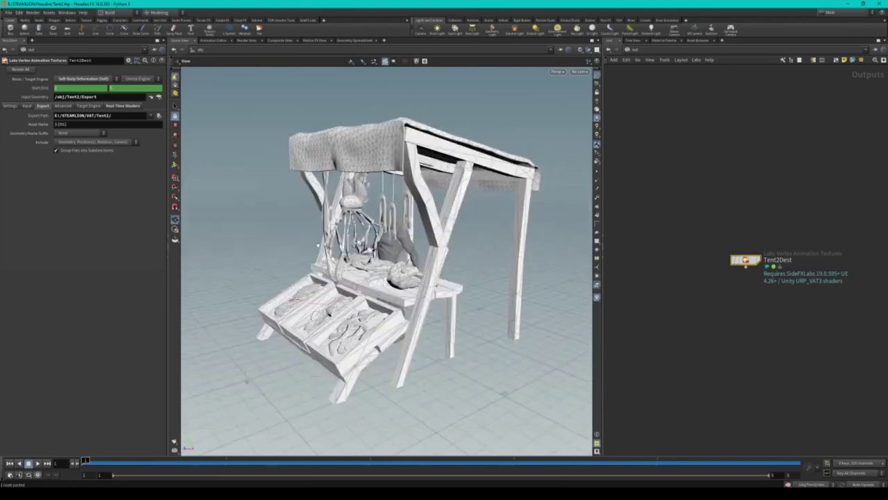
{"action": "middle_click_drag", "start_coordinate": [731, 273], "coordinate": [720, 269]}
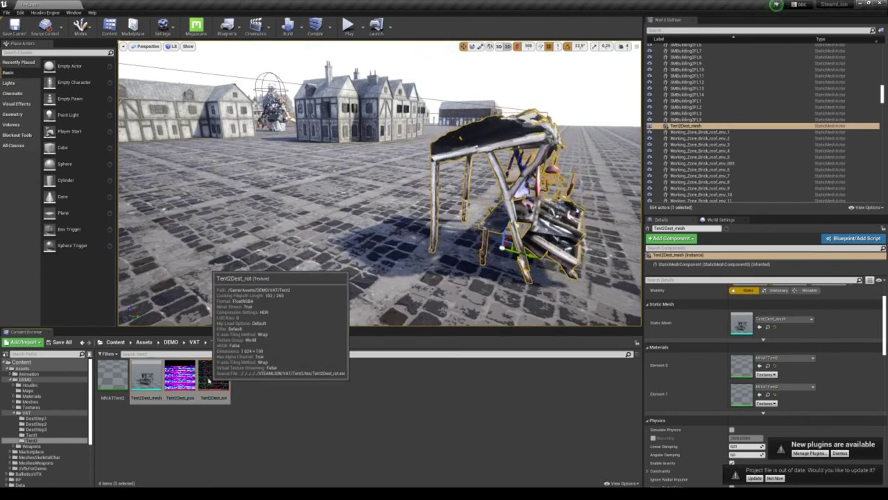
- Reimport the Tent2Dest mesh and textures, then open Tent2Dest_mesh in the Static Mesh Editor
{"action": "right_click", "coordinate": [209, 379]}
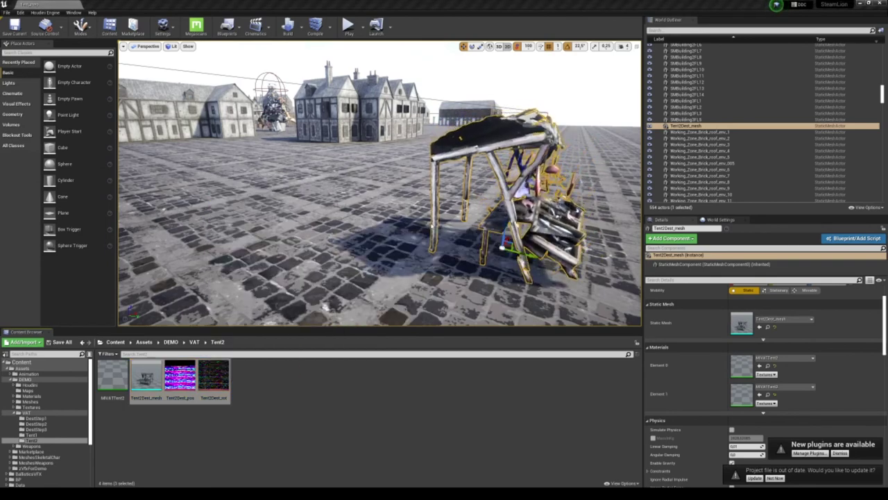
{"action": "double_click", "coordinate": [146, 379]}
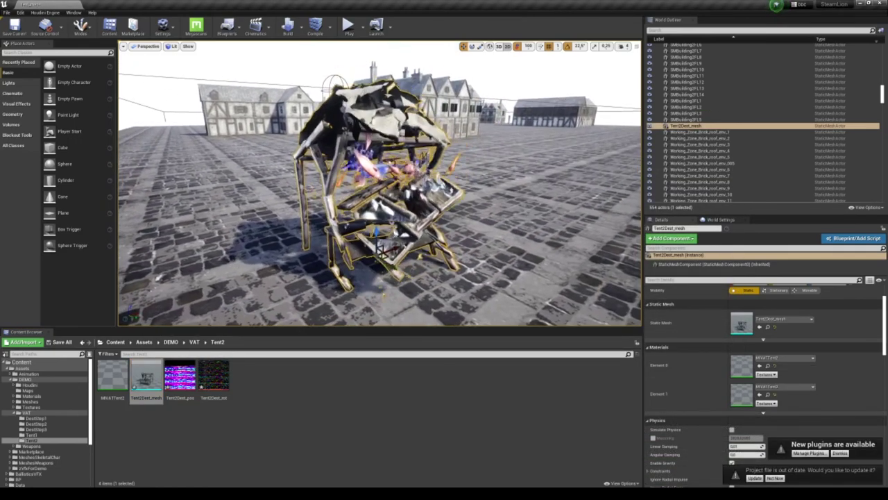
{"action": "left_click_drag", "start_coordinate": [402, 208], "coordinate": [402, 189], "text": "alt"}
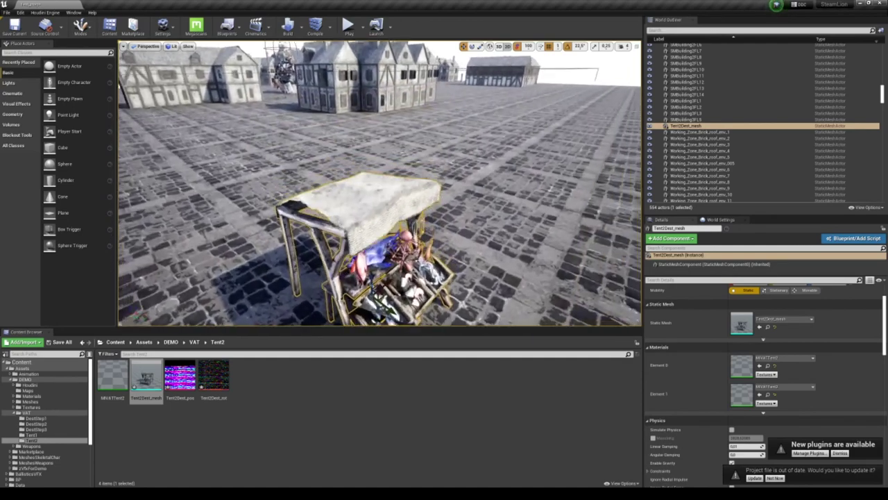
{"action": "key", "text": "f"}
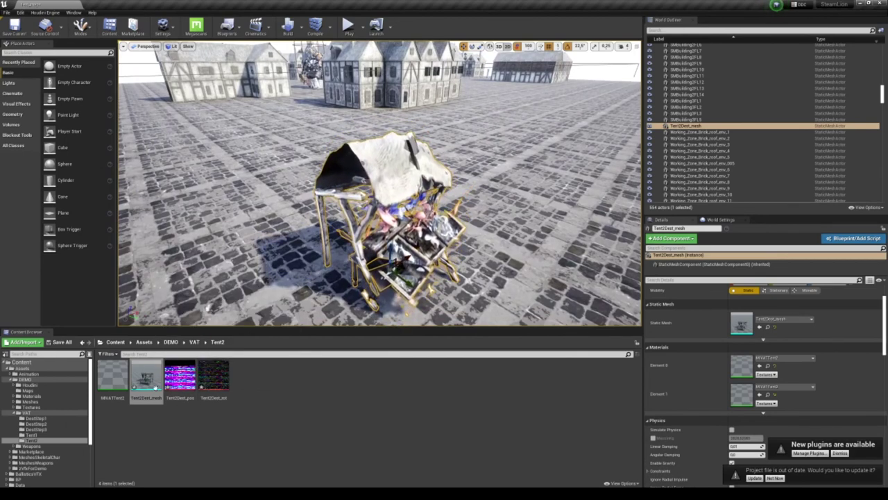
{"action": "double_click", "coordinate": [149, 385]}
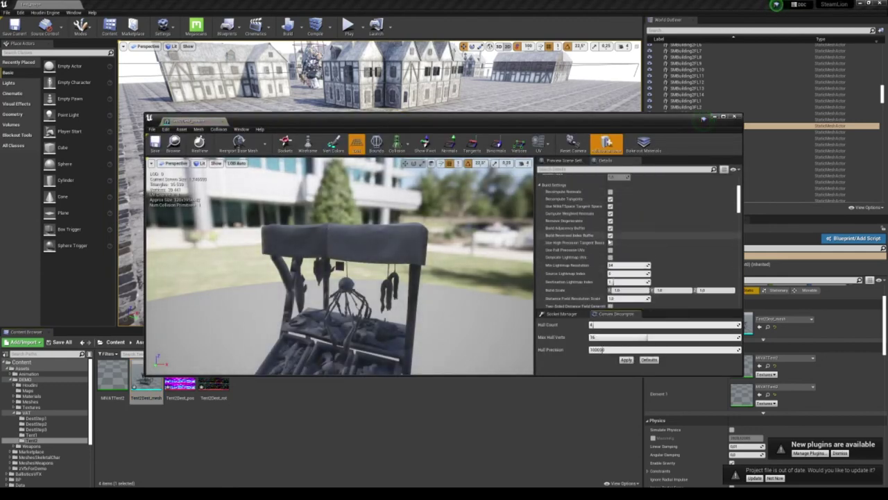
- Close the mesh editor and save all the modified Tent2Dest assets
{"action": "scroll", "coordinate": [640, 237], "scroll_direction": "down", "scroll_amount": 2}
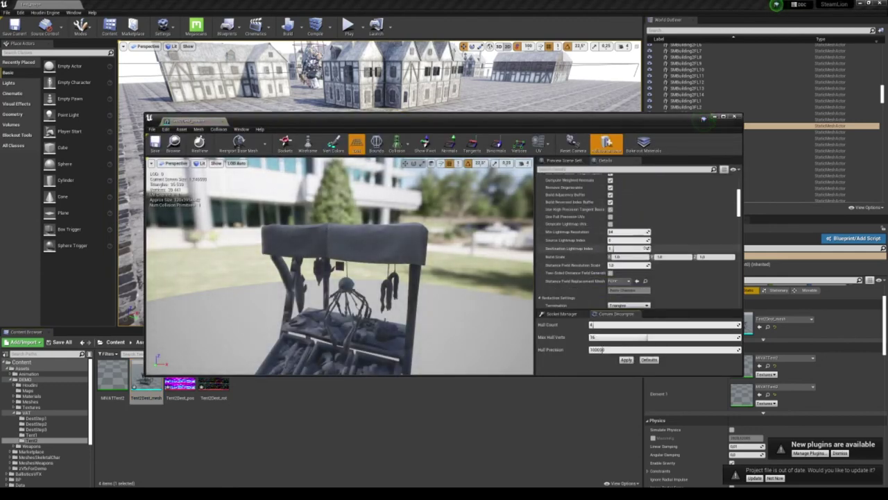
{"action": "scroll", "coordinate": [648, 249], "scroll_direction": "up", "scroll_amount": 2}
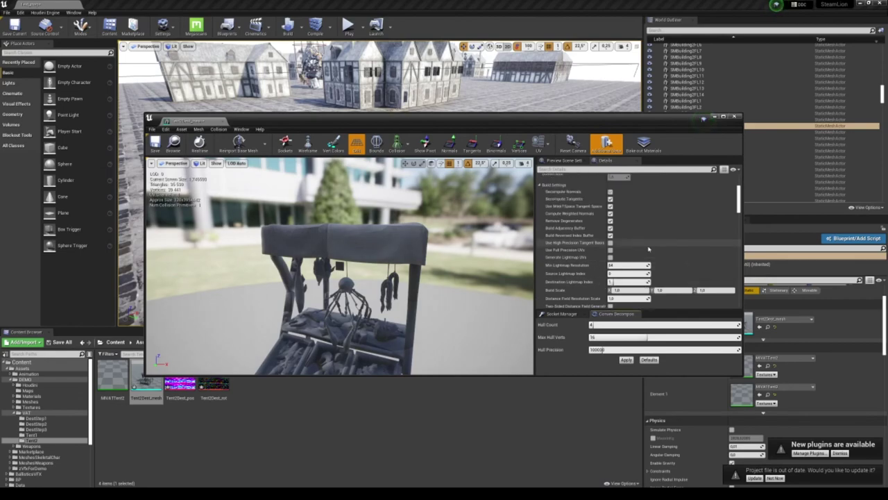
{"action": "left_click", "coordinate": [734, 118]}
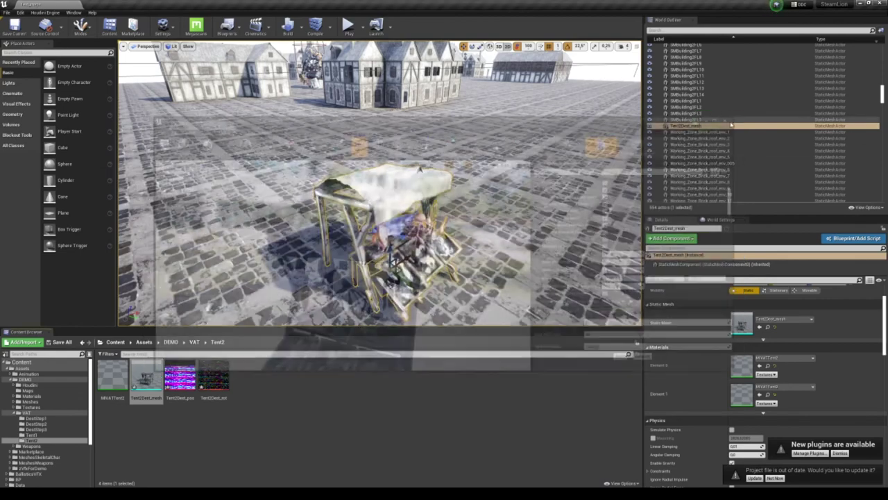
{"action": "left_click_drag", "start_coordinate": [388, 208], "coordinate": [425, 221], "text": "alt"}
{"action": "left_click", "coordinate": [61, 341]}
{"action": "left_click", "coordinate": [506, 311]}
- Reduce Tent2Dest_mesh to one material slot using MIVATTent2, then save and close it
{"action": "double_click", "coordinate": [113, 378]}
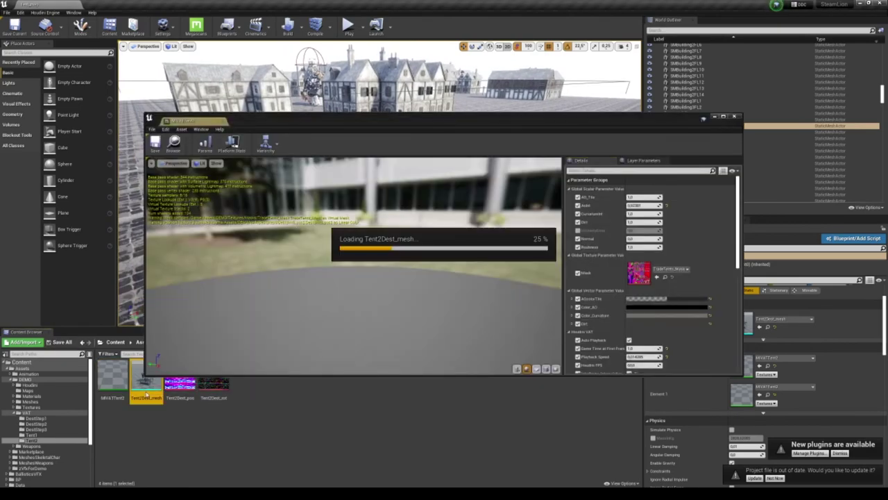
{"action": "left_click_drag", "start_coordinate": [703, 118], "coordinate": [704, 86]}
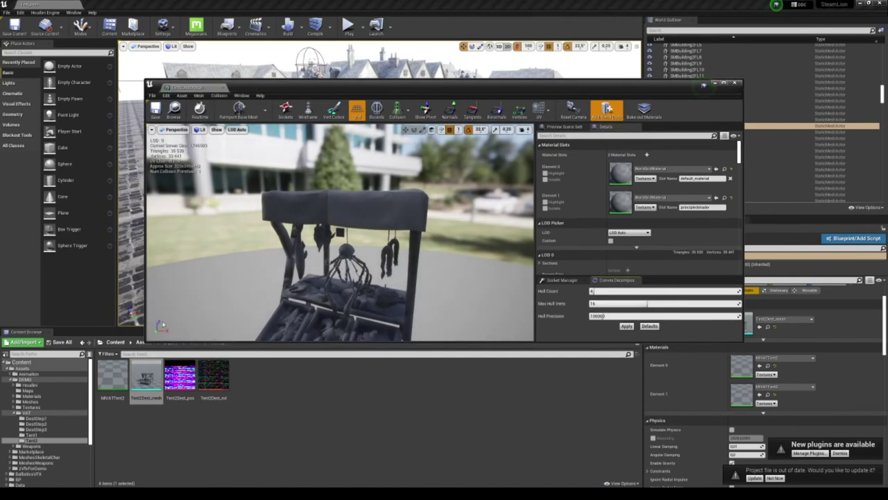
{"action": "left_click_drag", "start_coordinate": [112, 378], "coordinate": [617, 172]}
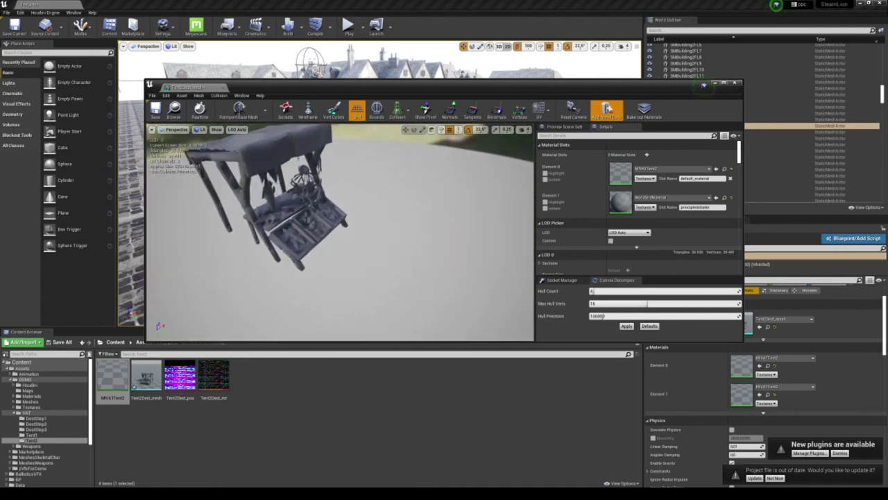
{"action": "left_click", "coordinate": [730, 178]}
{"action": "left_click", "coordinate": [494, 271]}
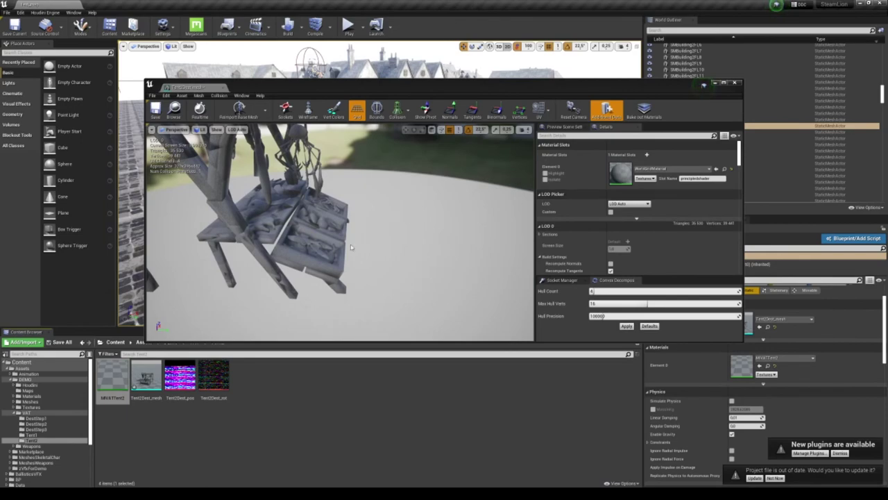
{"action": "left_click_drag", "start_coordinate": [113, 378], "coordinate": [604, 183]}
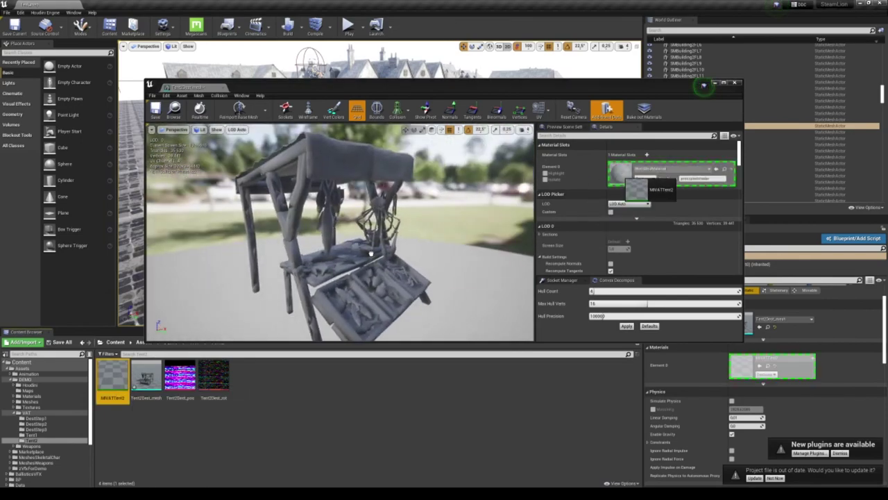
{"action": "left_click", "coordinate": [155, 110]}
{"action": "left_click", "coordinate": [735, 82]}
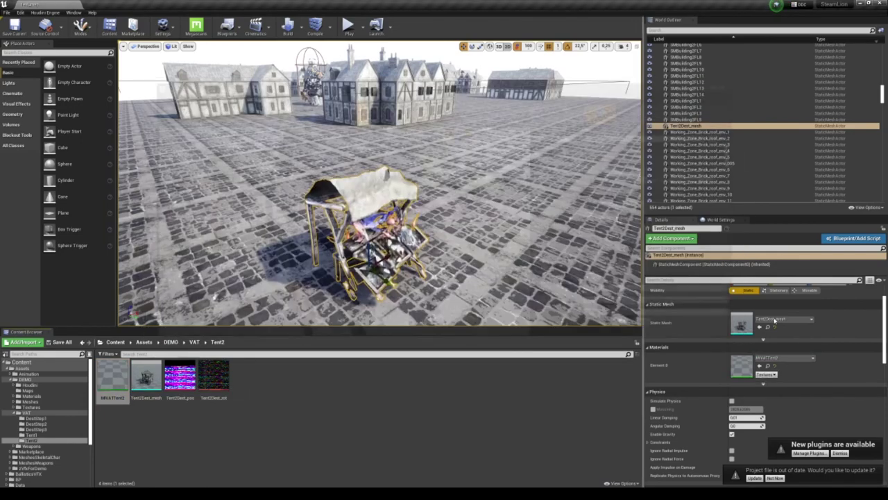
{"action": "left_click_drag", "start_coordinate": [382, 208], "coordinate": [312, 208], "text": "alt"}
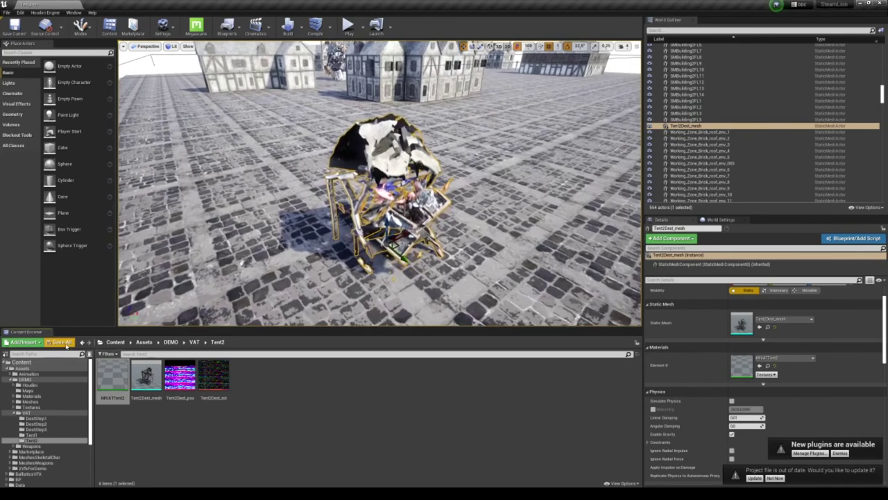
{"action": "left_click_drag", "start_coordinate": [430, 276], "coordinate": [388, 229], "text": "alt"}
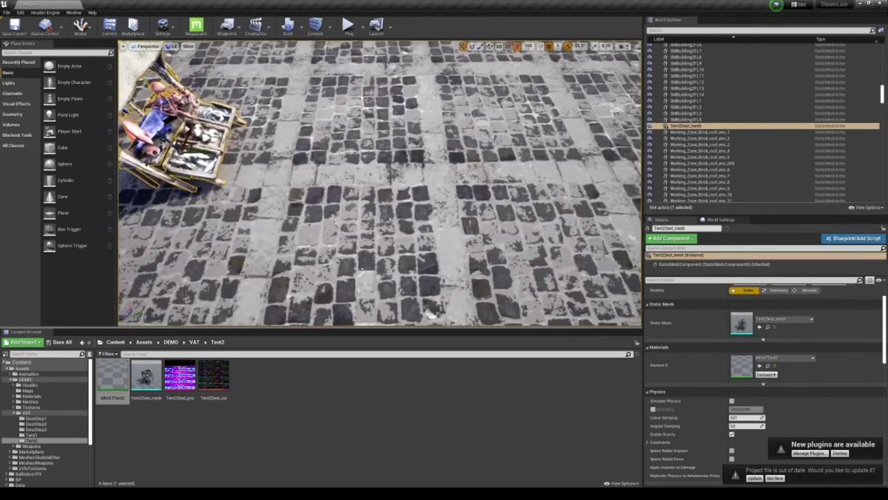
{"action": "double_click", "coordinate": [148, 379]}
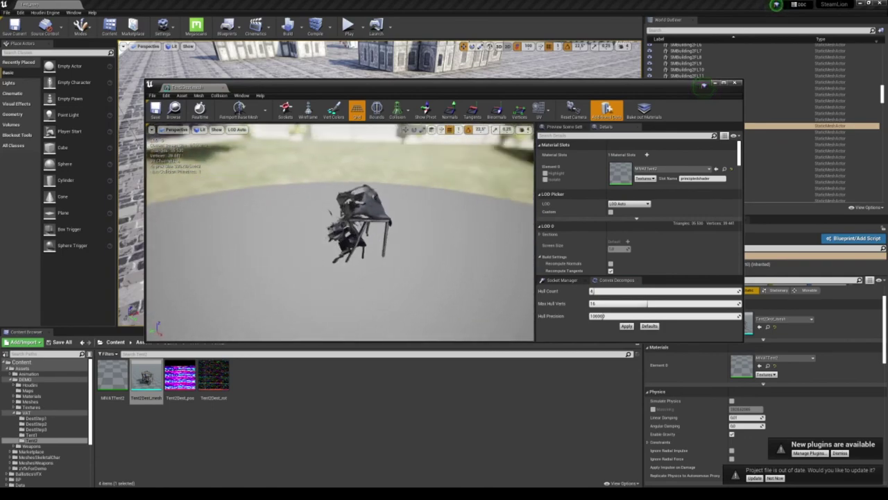
{"action": "left_click", "coordinate": [734, 82]}
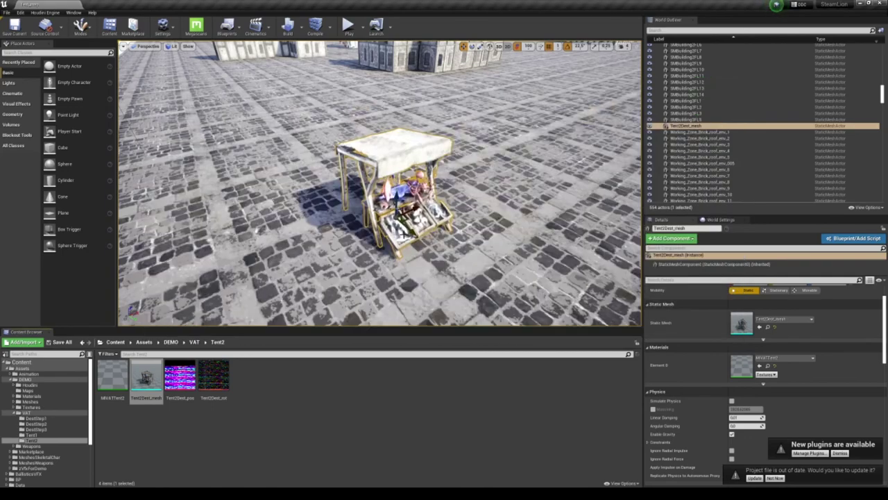
{"action": "left_click_drag", "start_coordinate": [389, 208], "coordinate": [410, 236], "text": "alt"}
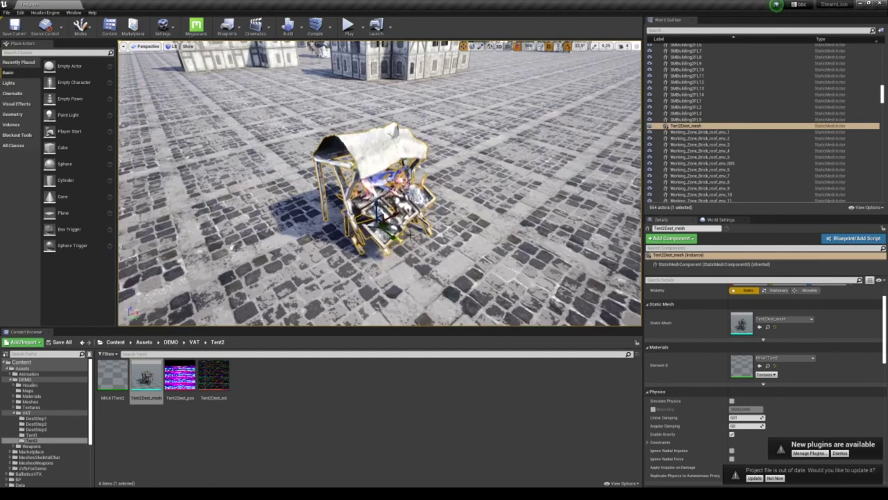
{"action": "left_click_drag", "start_coordinate": [410, 233], "coordinate": [416, 229], "text": "alt"}
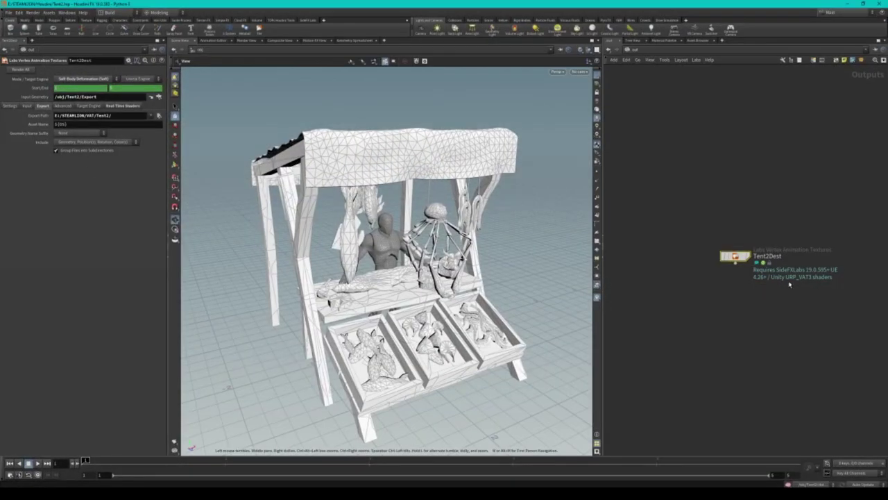
- From /obj, enter Tent2 and play the cached destruction back to frame one
{"action": "left_click", "coordinate": [632, 50]}
{"action": "left_click", "coordinate": [639, 81]}
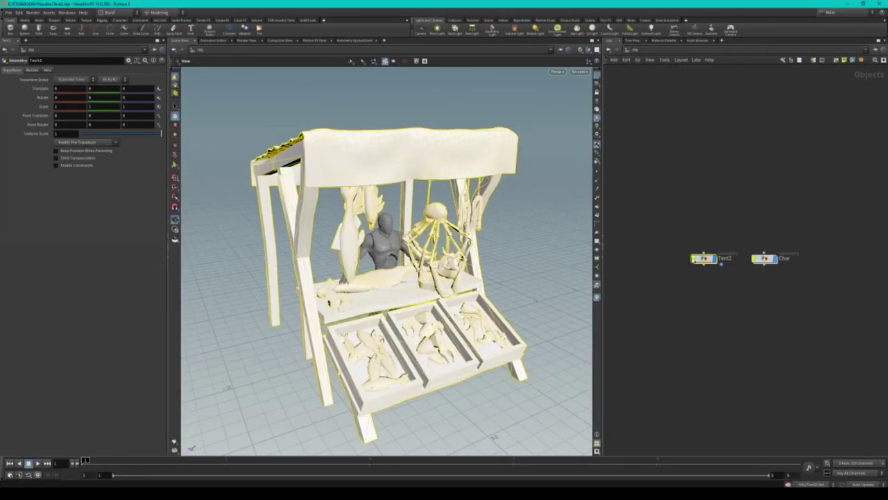
{"action": "double_click", "coordinate": [702, 258]}
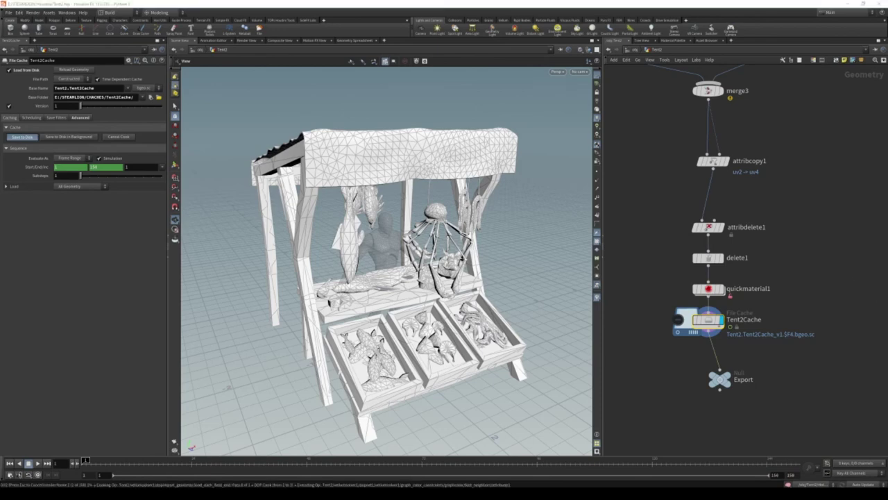
{"action": "left_click", "coordinate": [38, 462]}
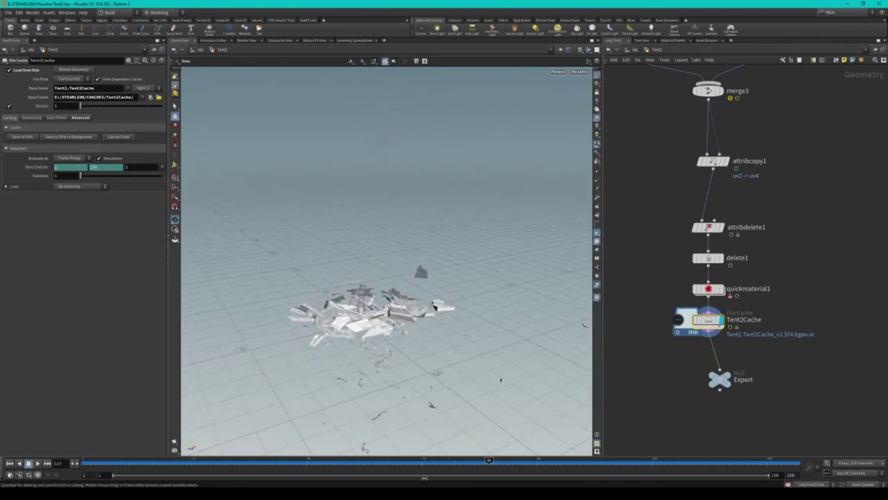
{"action": "key", "text": "ctrl+Left"}
- Replay and scrub the destruction from a low close angle, then return to /obj
{"action": "scroll", "coordinate": [388, 292], "scroll_direction": "up", "scroll_amount": 5}
{"action": "mouse_move", "coordinate": [389, 291]}
{"action": "left_mouse_down", "text": "alt"}
{"action": "mouse_move", "coordinate": [360, 177]}
{"action": "mouse_move", "coordinate": [165, 444]}
{"action": "left_mouse_up", "text": "alt"}
{"action": "key", "text": "Up"}
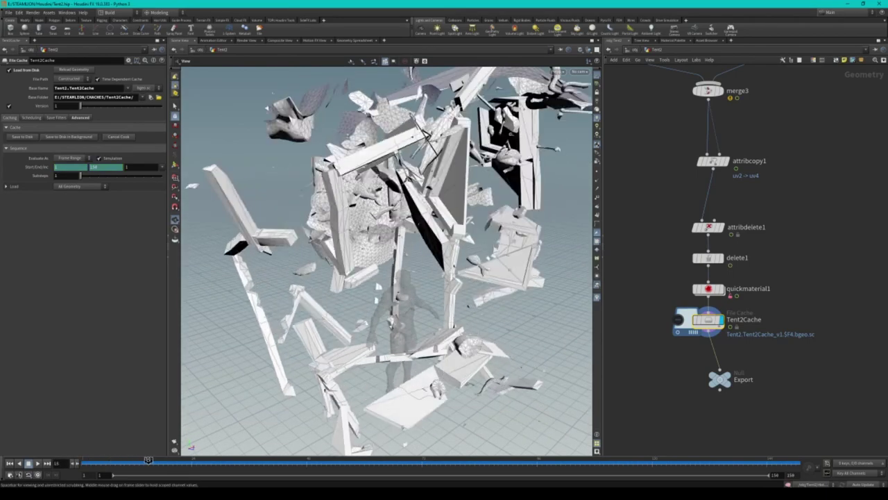
{"action": "mouse_move", "coordinate": [167, 460]}
{"action": "left_mouse_down"}
{"action": "mouse_move", "coordinate": [100, 460]}
{"action": "mouse_move", "coordinate": [546, 460]}
{"action": "mouse_move", "coordinate": [84, 461]}
{"action": "left_mouse_up"}
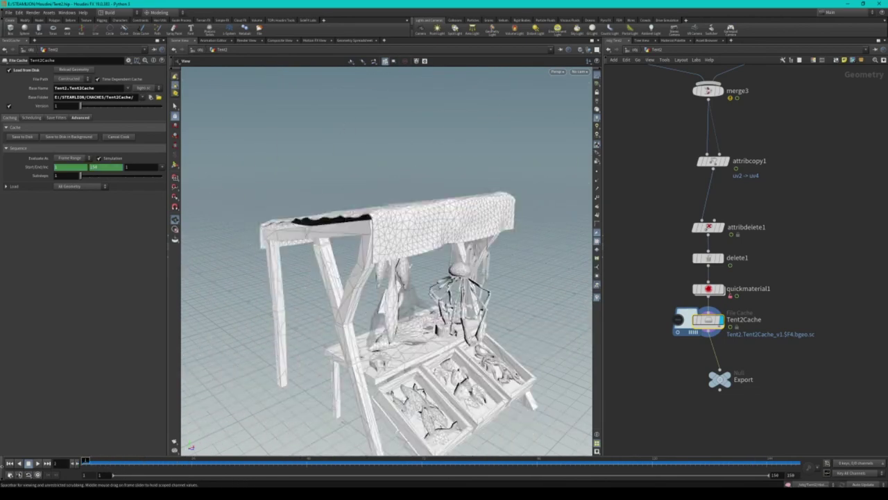
{"action": "scroll", "coordinate": [409, 437], "scroll_direction": "down", "scroll_amount": 5}
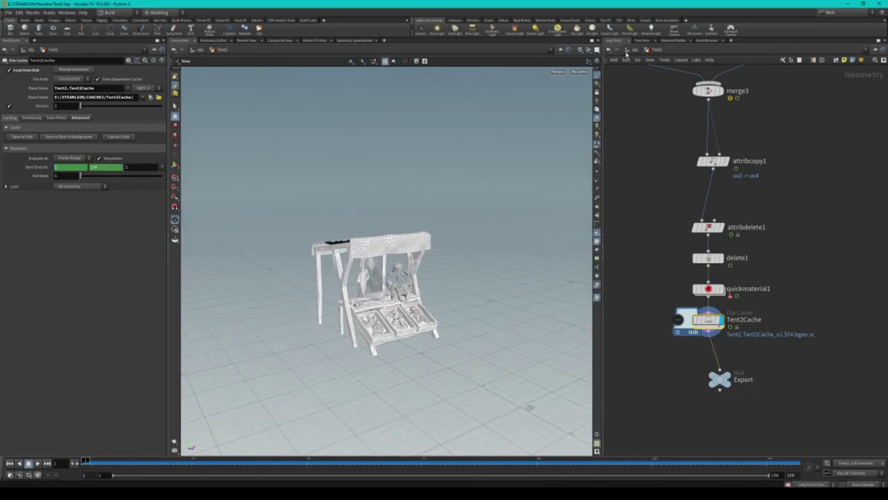
{"action": "left_click", "coordinate": [627, 51]}
{"action": "left_click", "coordinate": [644, 54]}
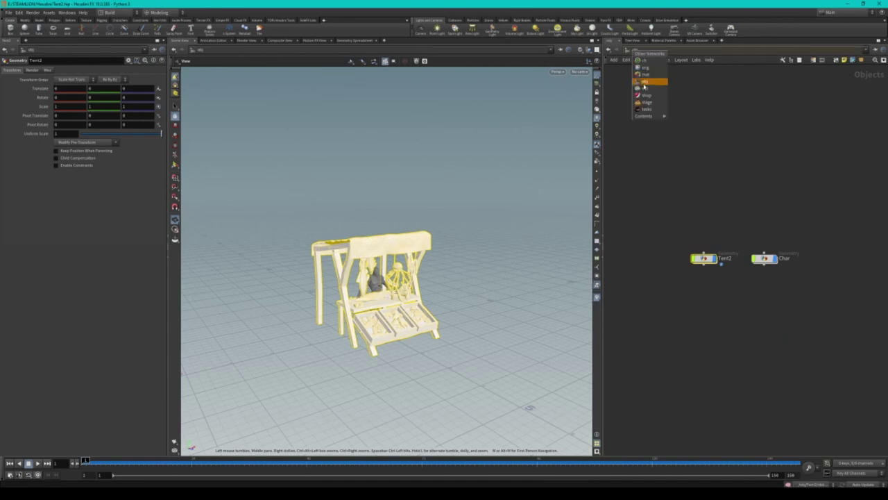
- In /out, render the Tent2Dest vertex animation textures and close the Houdini Console
{"action": "left_click", "coordinate": [647, 85]}
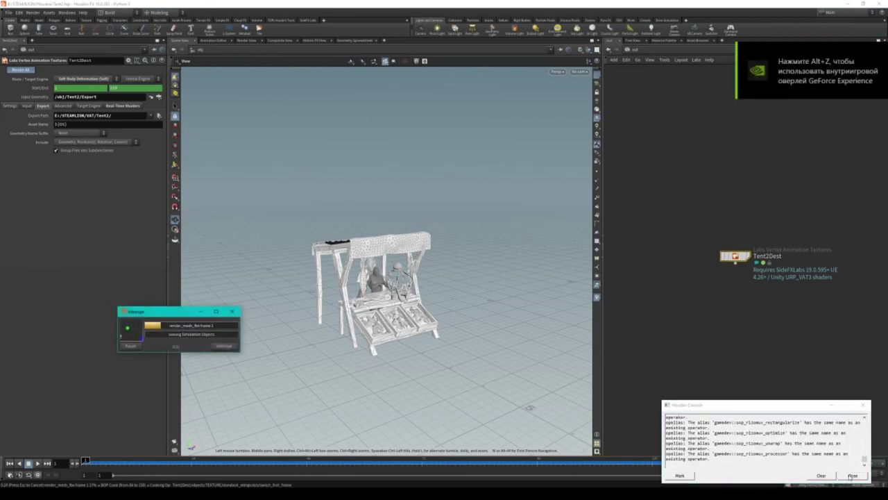
{"action": "left_click", "coordinate": [852, 476]}
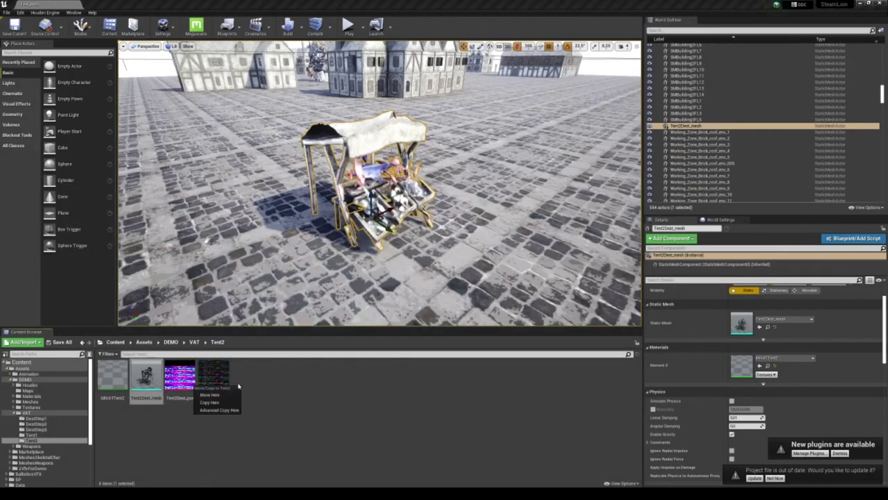
- Reimport Tent2Dest_mesh, pos and rot, then open the MIVATTent2 material instance
{"action": "right_click", "coordinate": [149, 378]}
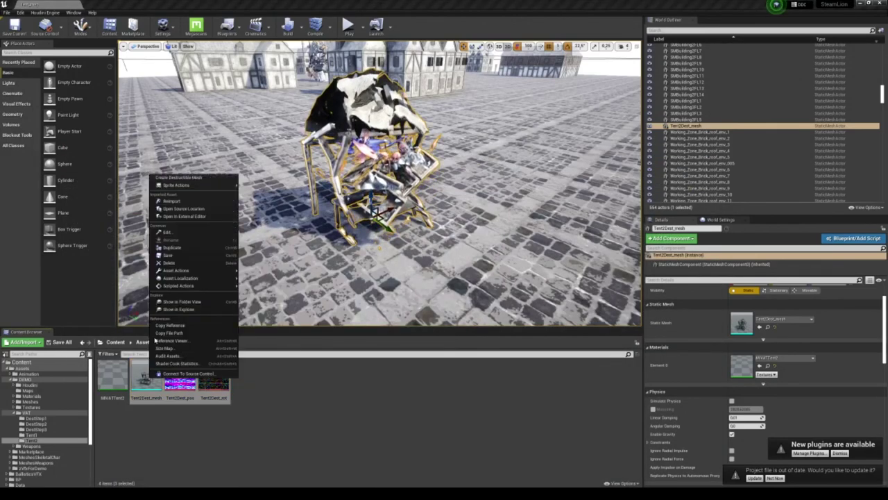
{"action": "left_click", "coordinate": [171, 200]}
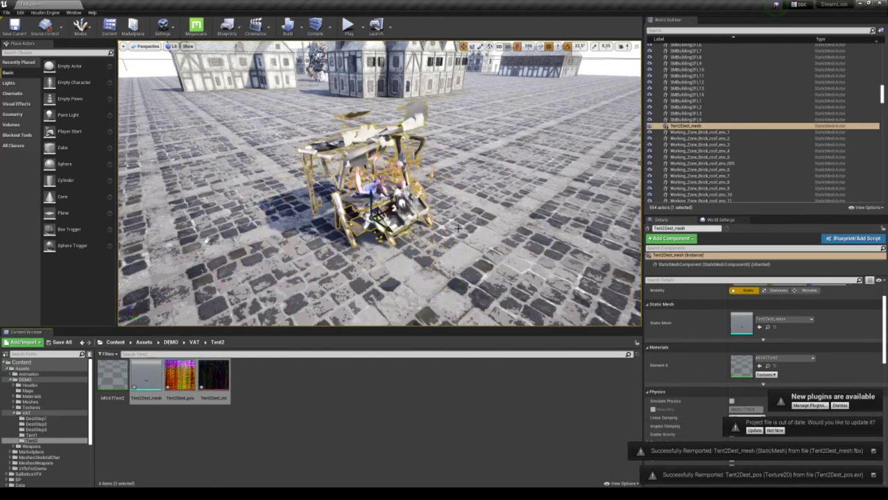
{"action": "right_click_drag", "start_coordinate": [458, 227], "coordinate": [458, 201]}
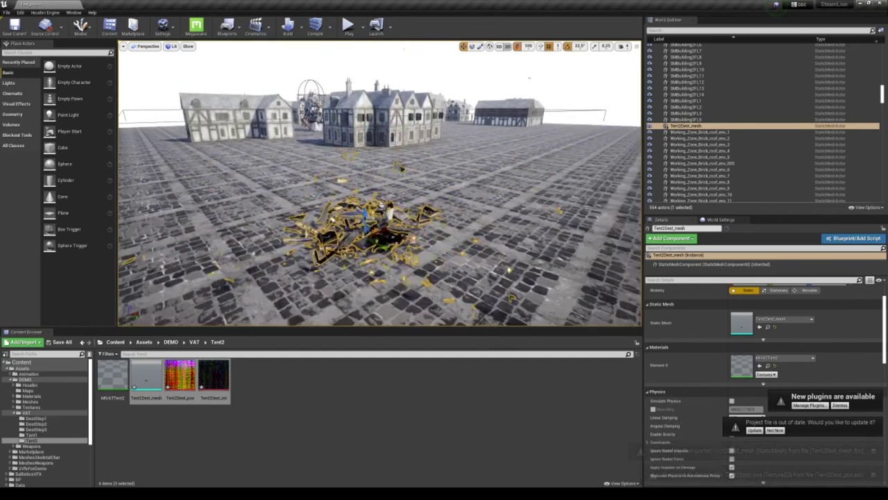
{"action": "double_click", "coordinate": [113, 376]}
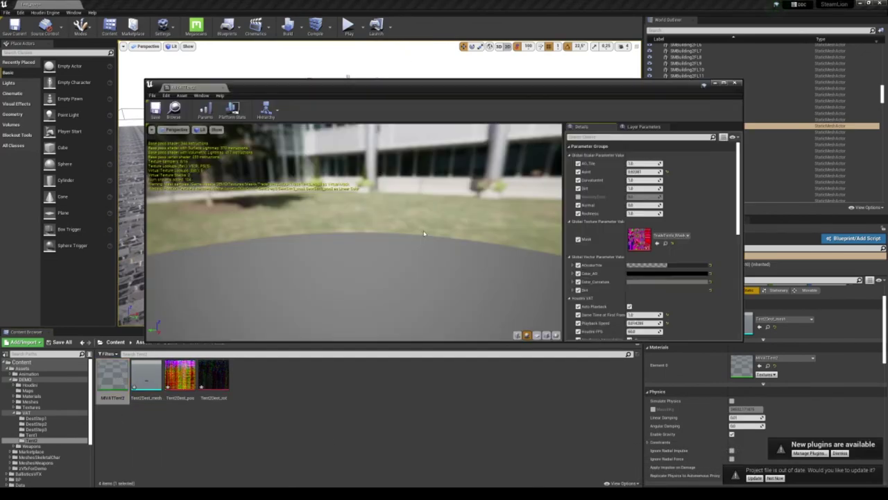
- Give MIVATTent2 Playback Speed 1.0, disable Game Time at First Frame, and save it
{"action": "left_click_drag", "start_coordinate": [566, 92], "coordinate": [141, 173]}
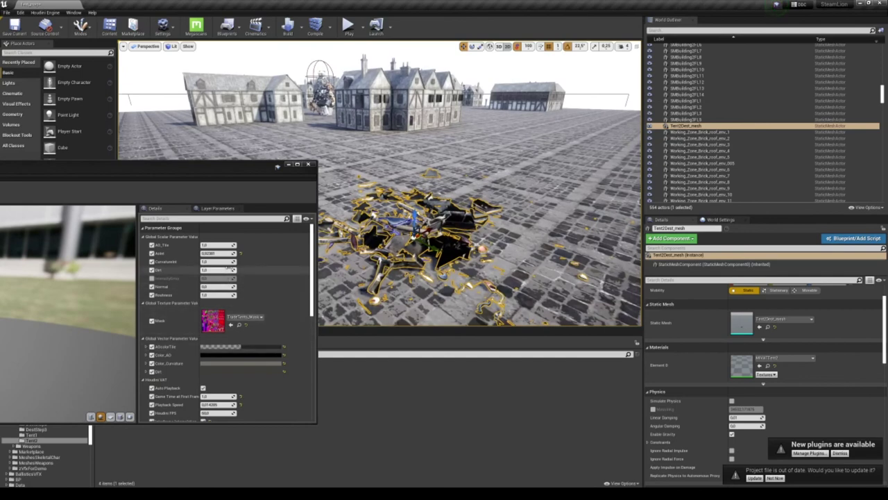
{"action": "scroll", "coordinate": [215, 291], "scroll_direction": "down", "scroll_amount": 3}
{"action": "left_click", "coordinate": [215, 337]}
{"action": "type", "text": "1"}
{"action": "key", "text": "Return"}
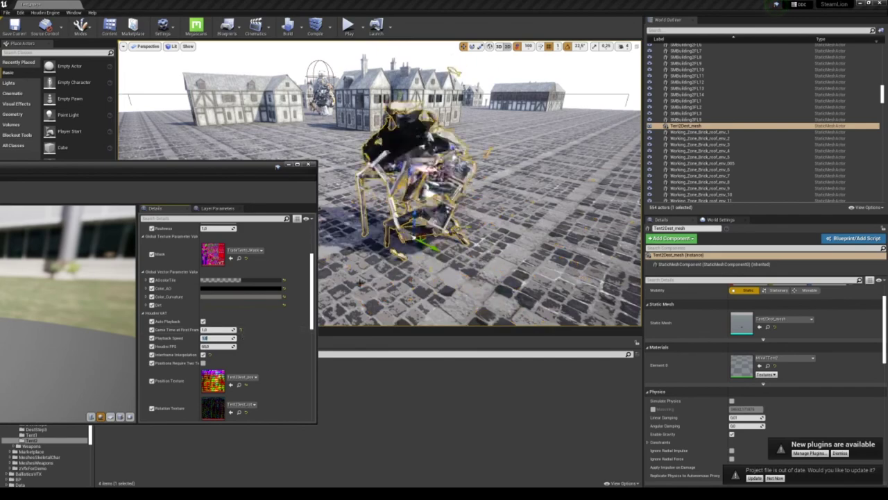
{"action": "mouse_move", "coordinate": [479, 264]}
{"action": "right_mouse_down"}
{"action": "mouse_move", "coordinate": [486, 256]}
{"action": "mouse_move", "coordinate": [486, 265]}
{"action": "right_mouse_up"}
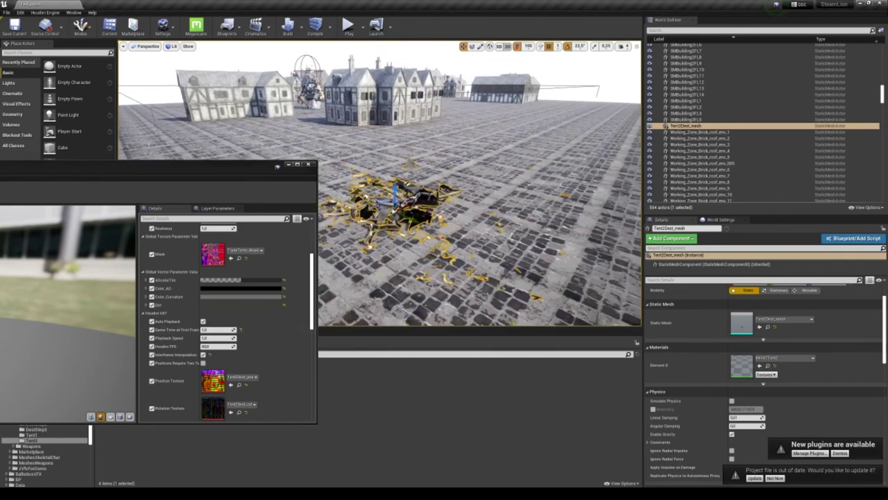
{"action": "left_click", "coordinate": [208, 337]}
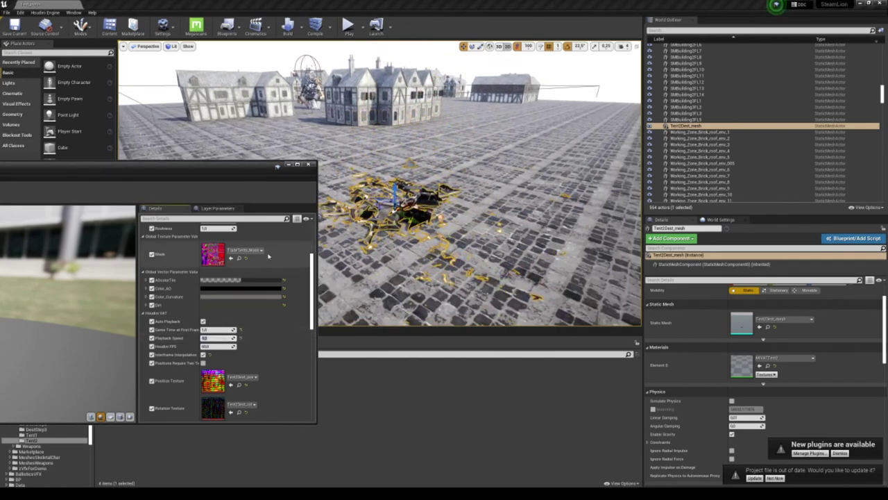
{"action": "left_click", "coordinate": [152, 329]}
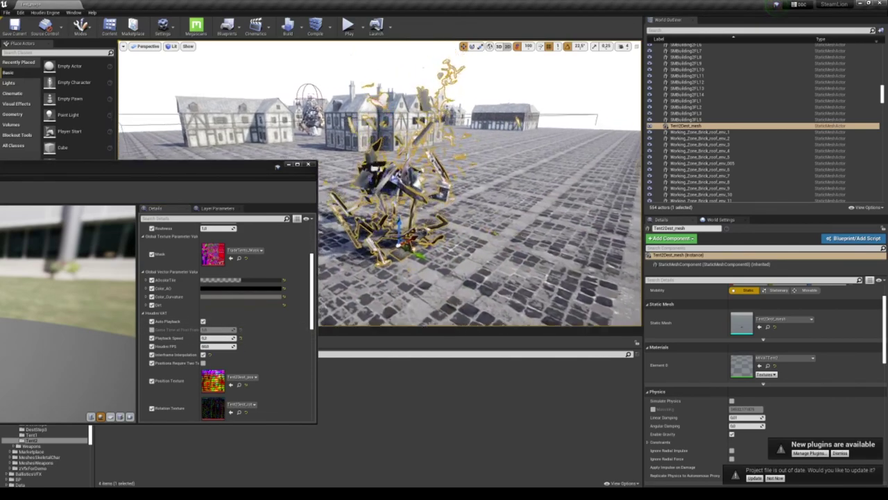
{"action": "scroll", "coordinate": [479, 184], "scroll_direction": "up", "scroll_amount": 3}
{"action": "right_click_drag", "start_coordinate": [478, 208], "coordinate": [472, 236]}
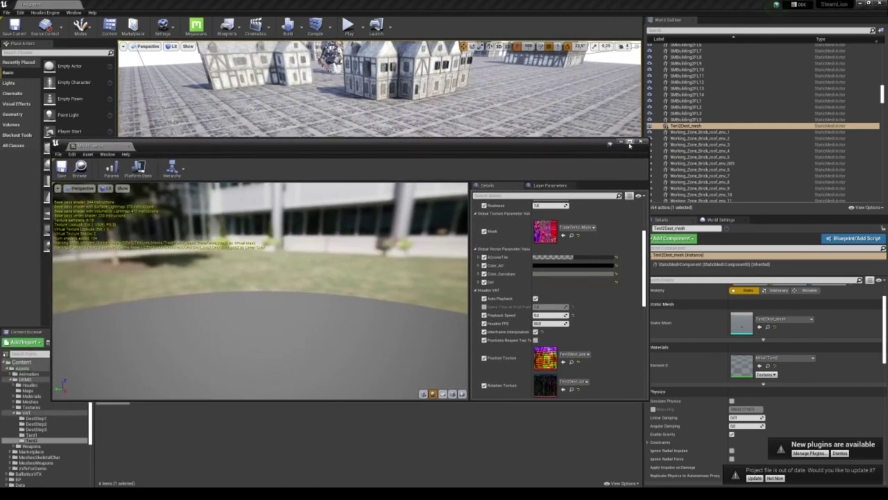
{"action": "key", "text": "ctrl+s"}
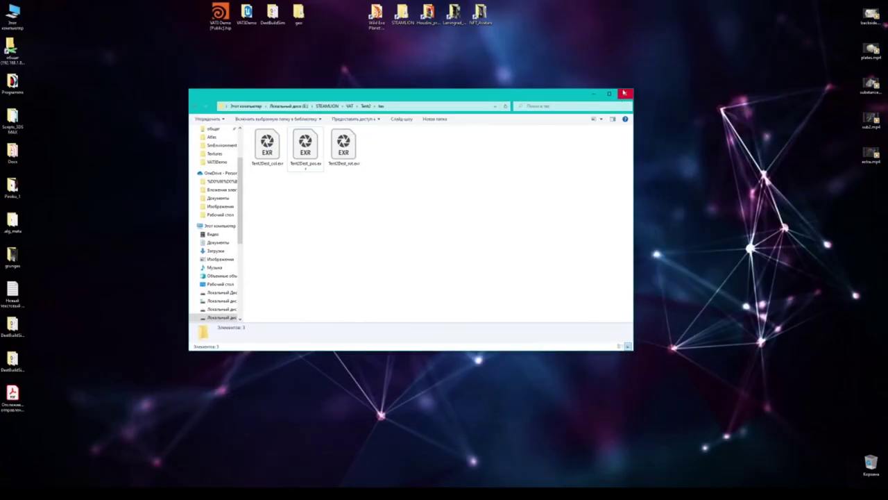
- Browse to E:\Unreal_Engine\UE_4.27\Engine\Plugins\FX and select the SideFX_Labs folder
{"action": "left_click", "coordinate": [624, 92]}
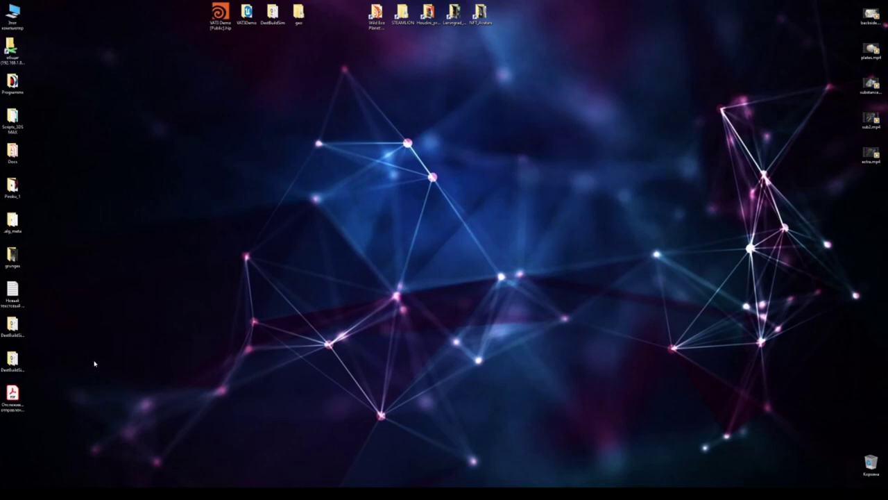
{"action": "left_click_drag", "start_coordinate": [94, 362], "coordinate": [85, 200]}
{"action": "double_click", "coordinate": [13, 15]}
{"action": "double_click", "coordinate": [548, 201]}
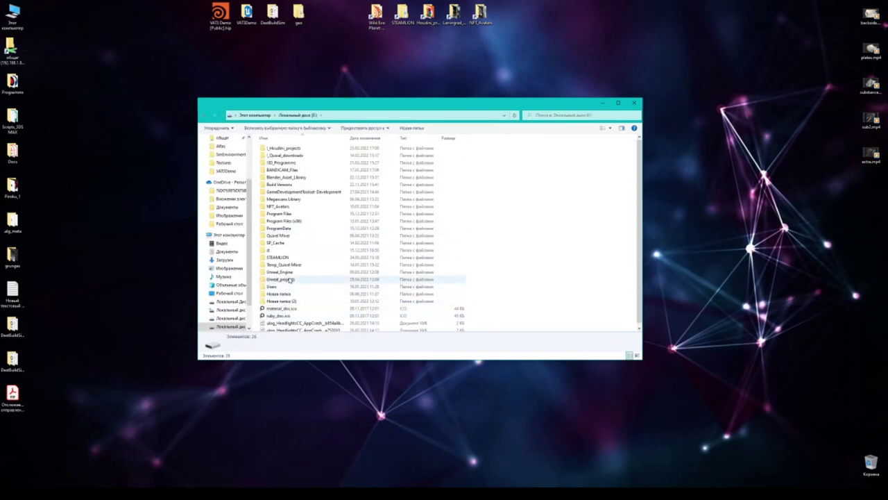
{"action": "double_click", "coordinate": [292, 271]}
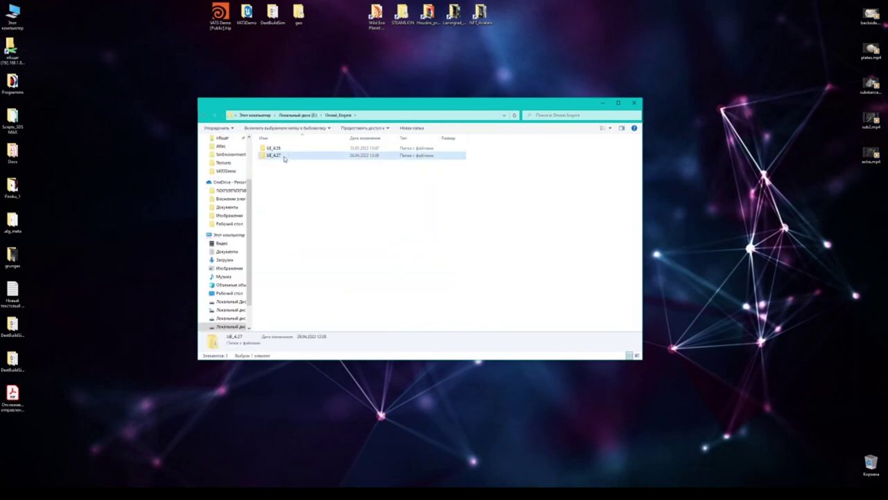
{"action": "double_click", "coordinate": [284, 156]}
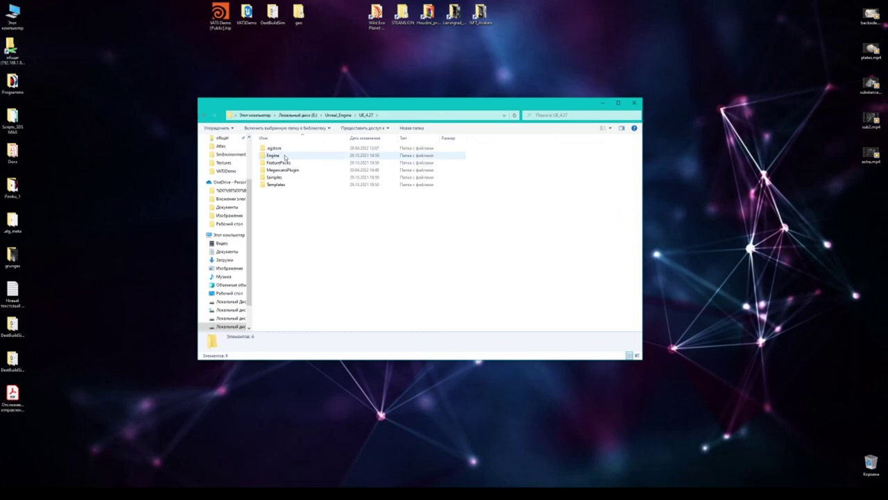
{"action": "double_click", "coordinate": [285, 157]}
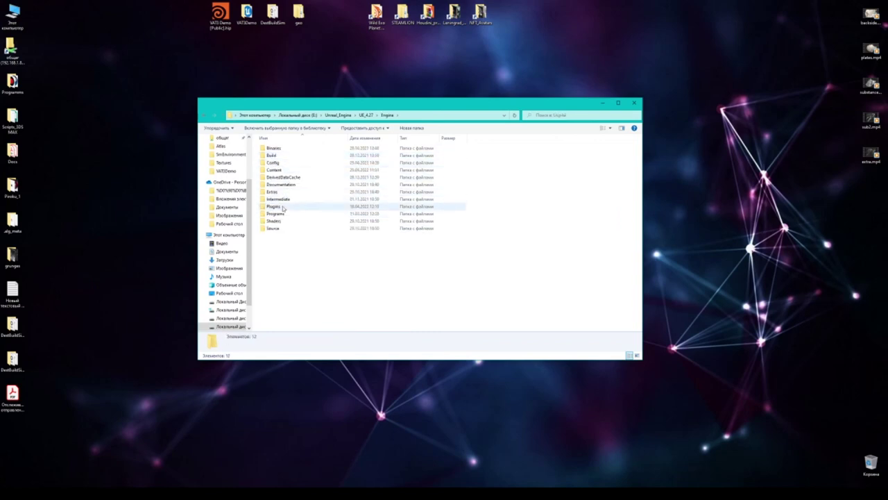
{"action": "left_click", "coordinate": [282, 208]}
{"action": "double_click", "coordinate": [282, 208]}
{"action": "double_click", "coordinate": [274, 238]}
{"action": "left_click", "coordinate": [281, 171]}
- Paste the SideFX_Labs copy onto the desktop and close Explorer
{"action": "left_click", "coordinate": [148, 228]}
{"action": "key", "text": "ctrl+v"}
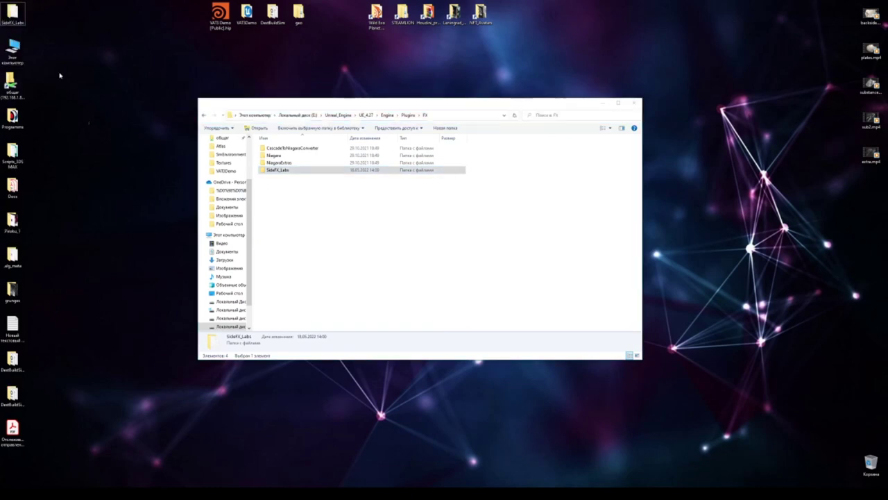
{"action": "left_click_drag", "start_coordinate": [13, 14], "coordinate": [116, 120]}
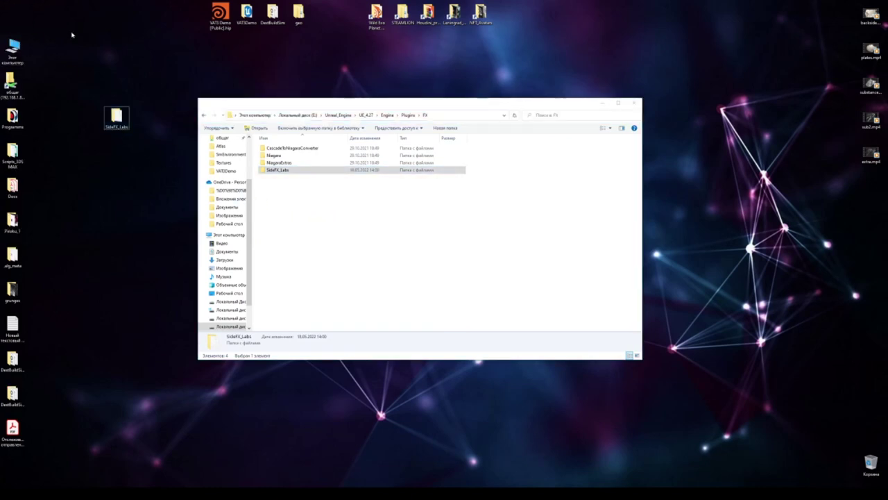
{"action": "left_click_drag", "start_coordinate": [117, 119], "coordinate": [140, 189]}
{"action": "left_click", "coordinate": [633, 104]}
{"action": "left_click_drag", "start_coordinate": [655, 83], "coordinate": [367, 198]}
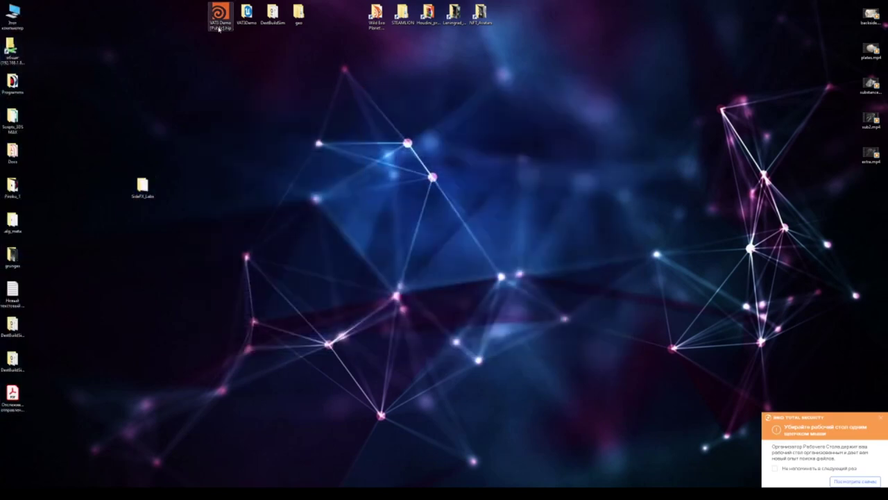
{"action": "left_click", "coordinate": [246, 465]}
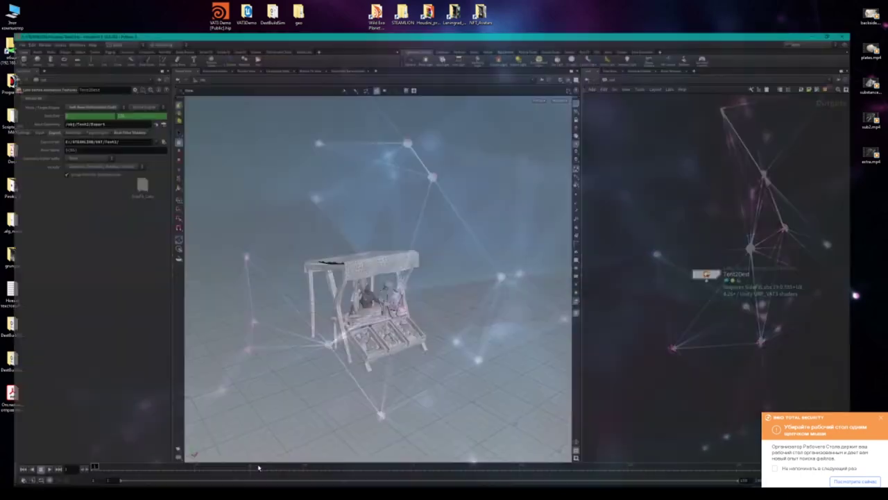
- Save the scene as Tent2.hip on the Desktop and minimize Houdini
{"action": "left_click", "coordinate": [9, 12]}
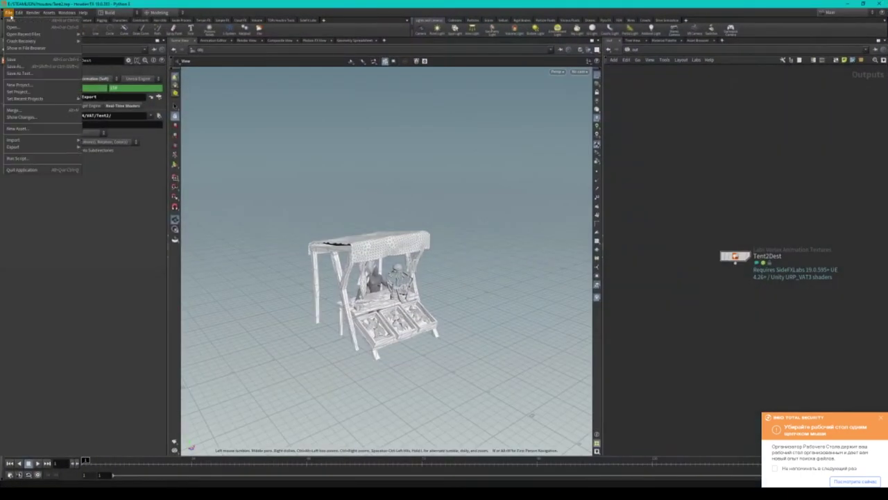
{"action": "left_click", "coordinate": [31, 68]}
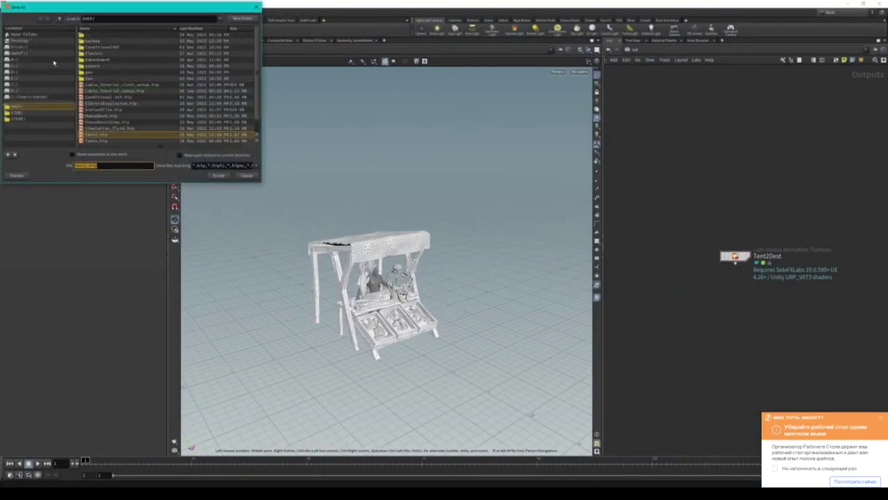
{"action": "left_click", "coordinate": [27, 41]}
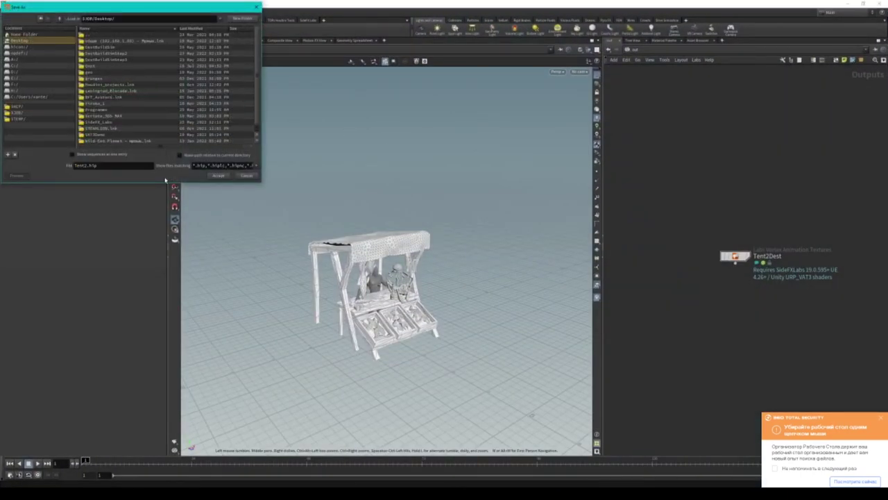
{"action": "left_click", "coordinate": [218, 175]}
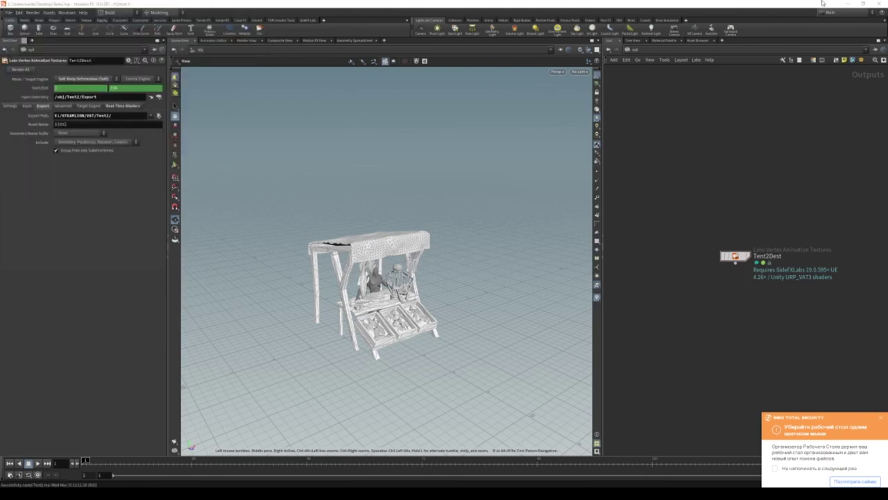
{"action": "left_click", "coordinate": [847, 4]}
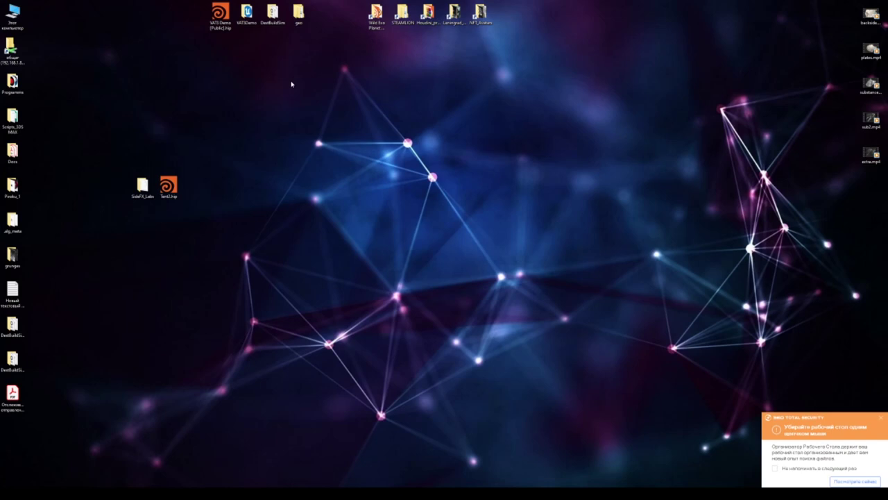
- Dismiss the antivirus notification and open the SteamLion project folder from the launcher Library
{"action": "left_click_drag", "start_coordinate": [301, 68], "coordinate": [251, 225]}
{"action": "left_click", "coordinate": [881, 419]}
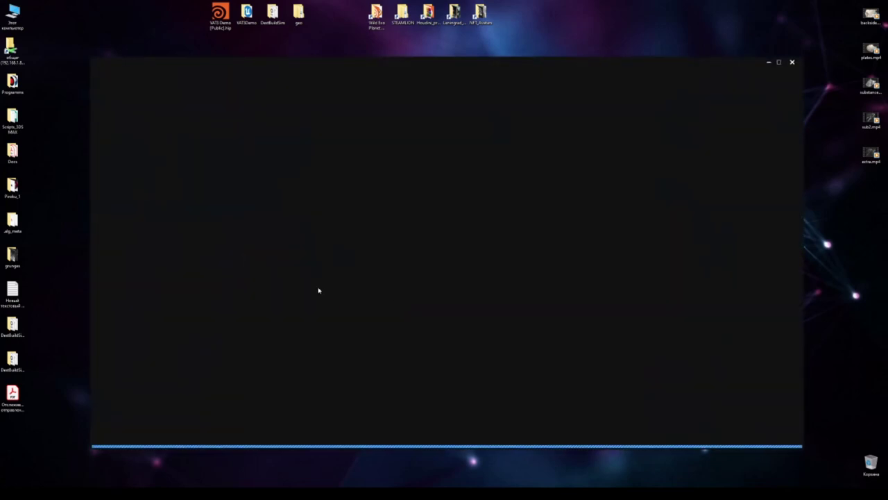
{"action": "left_click", "coordinate": [303, 78]}
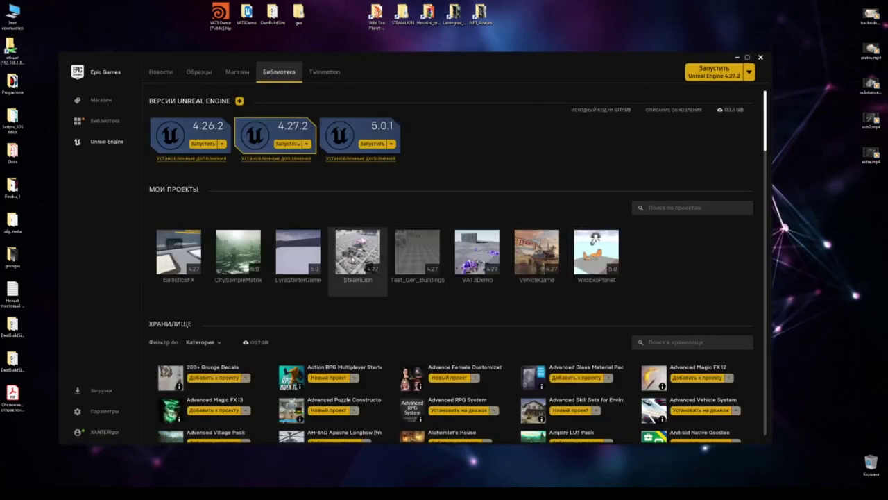
{"action": "right_click", "coordinate": [360, 256]}
{"action": "left_click", "coordinate": [368, 272]}
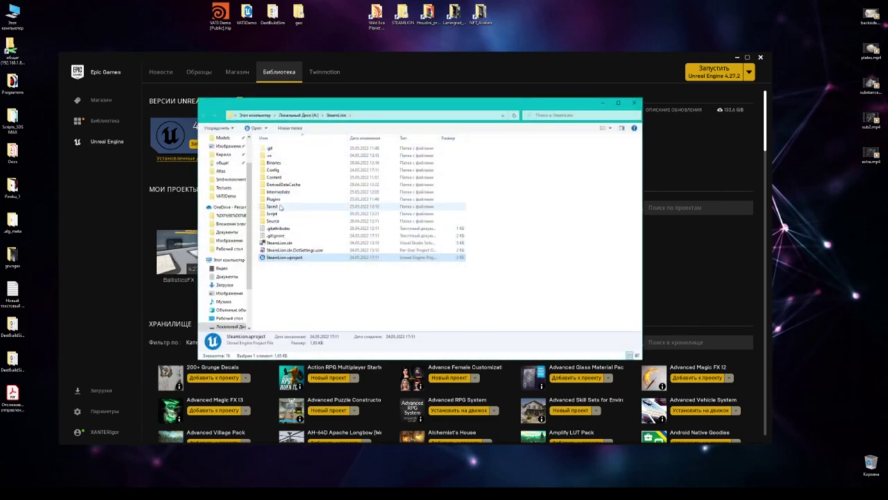
- Check the project's Plugins folder, then bring up the actions for SteamLion.uproject
{"action": "double_click", "coordinate": [274, 199]}
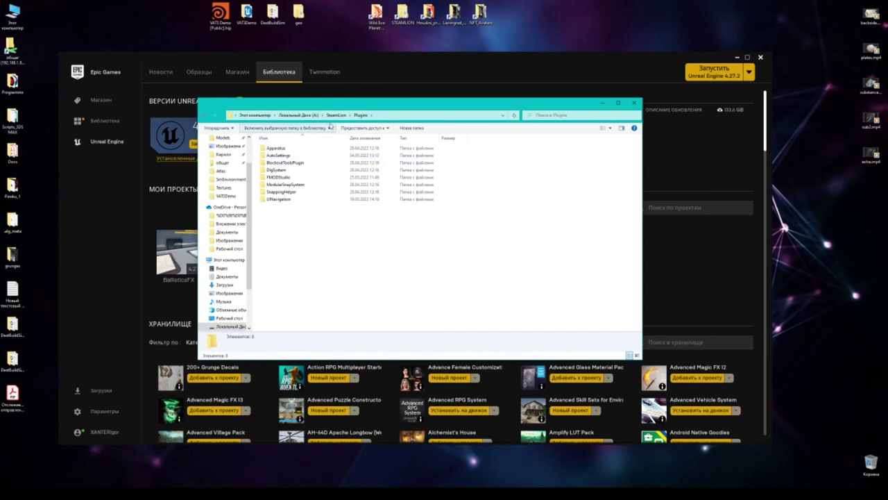
{"action": "left_click", "coordinate": [336, 115]}
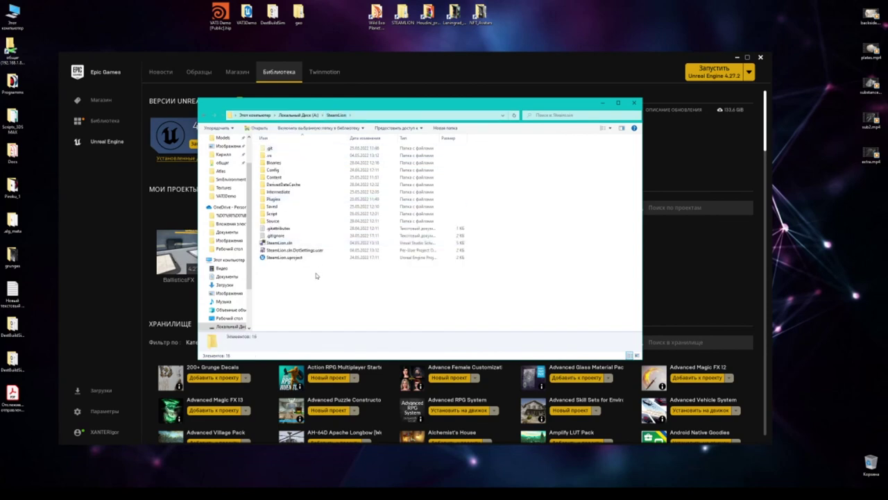
{"action": "right_click", "coordinate": [280, 258]}
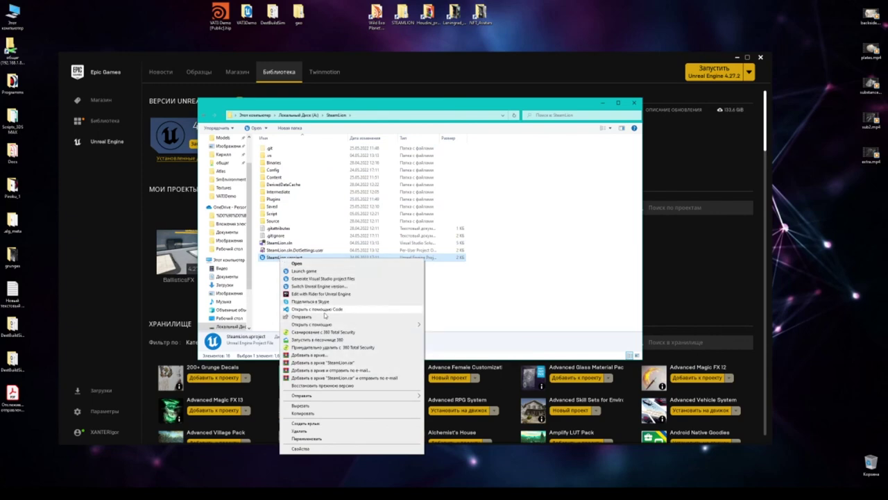
- Open SteamLion.uproject in Notepad, read through its Plugins section, and close it
{"action": "mouse_move", "coordinate": [311, 324]}
{"action": "left_click", "coordinate": [451, 333]}
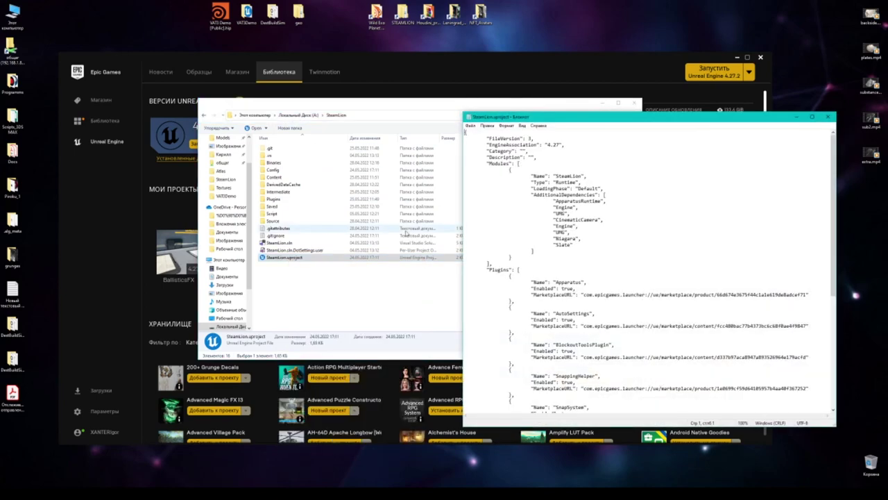
{"action": "left_click_drag", "start_coordinate": [555, 117], "coordinate": [250, 83]}
{"action": "scroll", "coordinate": [313, 250], "scroll_direction": "down", "scroll_amount": 6}
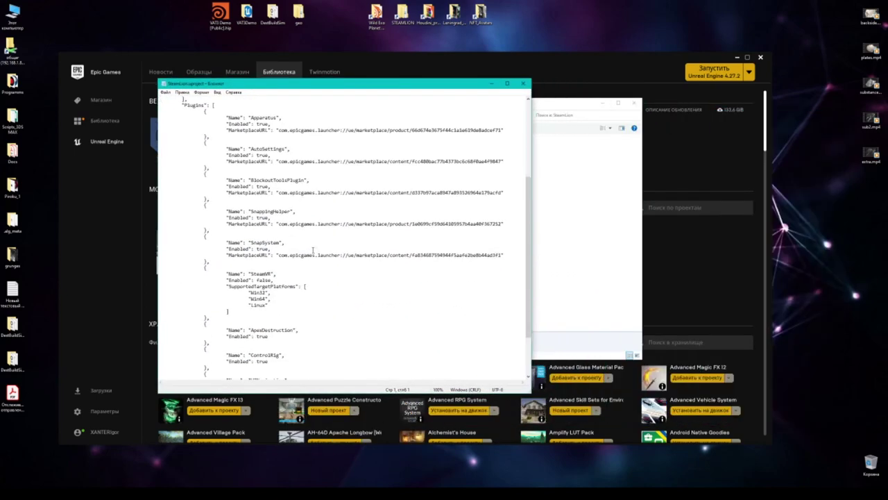
{"action": "scroll", "coordinate": [312, 250], "scroll_direction": "down", "scroll_amount": 3}
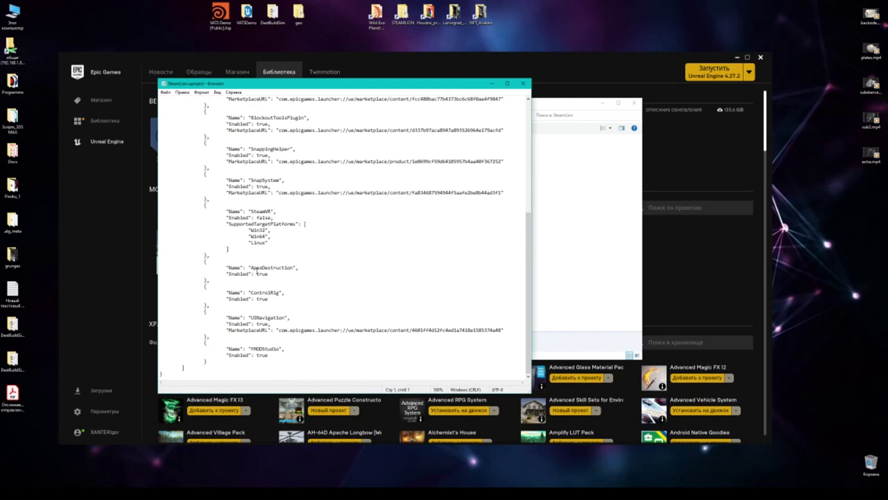
{"action": "scroll", "coordinate": [251, 196], "scroll_direction": "up", "scroll_amount": 2}
{"action": "scroll", "coordinate": [258, 317], "scroll_direction": "down", "scroll_amount": 1}
{"action": "scroll", "coordinate": [288, 340], "scroll_direction": "down", "scroll_amount": 1}
{"action": "scroll", "coordinate": [281, 278], "scroll_direction": "up", "scroll_amount": 3}
{"action": "scroll", "coordinate": [274, 208], "scroll_direction": "up", "scroll_amount": 2}
{"action": "scroll", "coordinate": [271, 154], "scroll_direction": "up", "scroll_amount": 1}
{"action": "scroll", "coordinate": [271, 154], "scroll_direction": "up", "scroll_amount": 2}
{"action": "scroll", "coordinate": [268, 156], "scroll_direction": "up", "scroll_amount": 2}
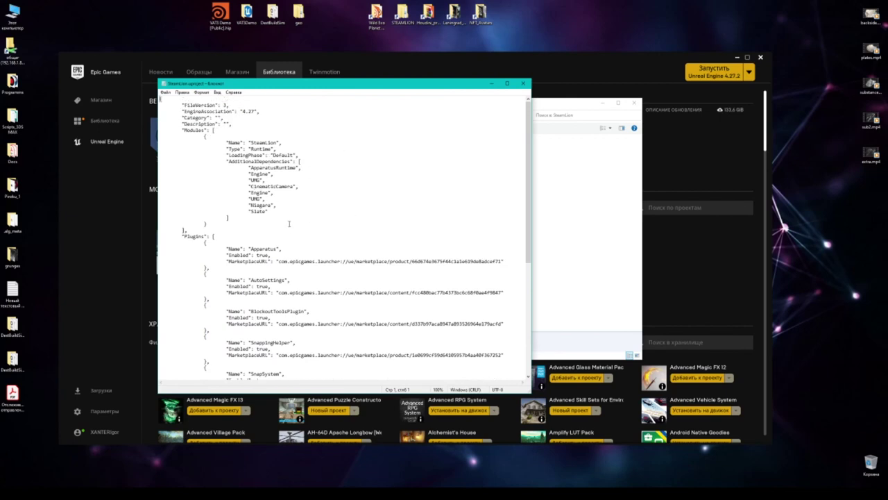
{"action": "scroll", "coordinate": [289, 201], "scroll_direction": "down", "scroll_amount": 2}
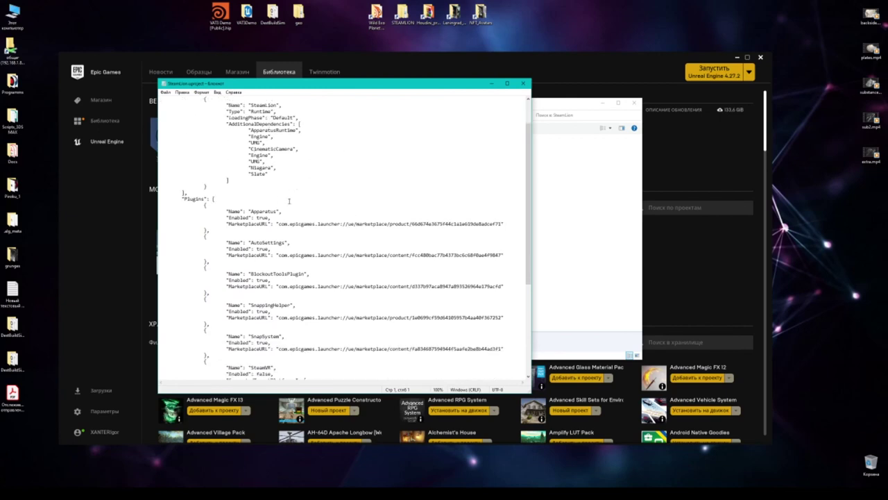
{"action": "scroll", "coordinate": [496, 235], "scroll_direction": "down", "scroll_amount": 2}
{"action": "scroll", "coordinate": [507, 270], "scroll_direction": "down", "scroll_amount": 2}
{"action": "scroll", "coordinate": [518, 305], "scroll_direction": "down", "scroll_amount": 5}
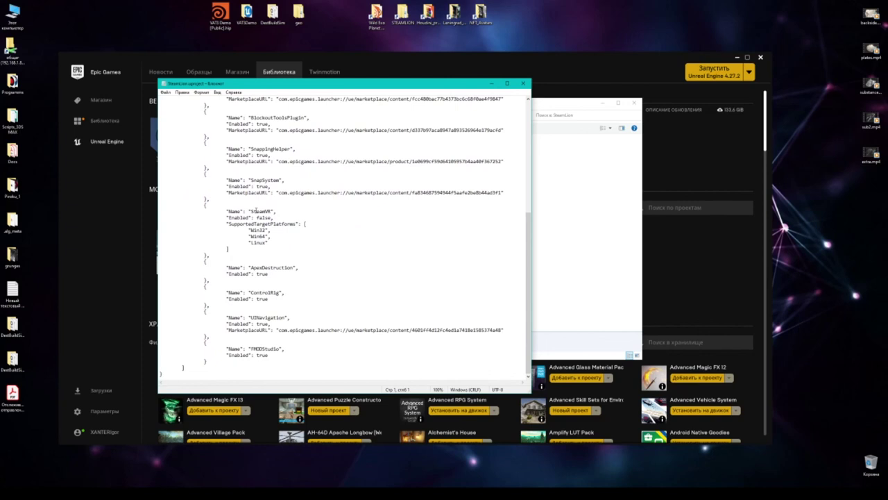
{"action": "mouse_move", "coordinate": [527, 296]}
{"action": "left_mouse_down"}
{"action": "mouse_move", "coordinate": [521, 183]}
{"action": "mouse_move", "coordinate": [515, 284]}
{"action": "mouse_move", "coordinate": [375, 295]}
{"action": "left_mouse_up"}
{"action": "left_click", "coordinate": [523, 83]}
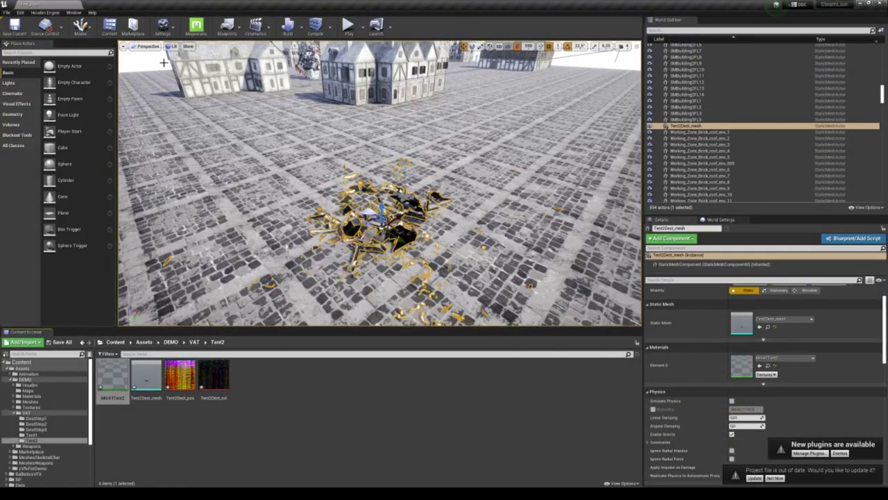
- Search the Plugins window for 'side' to confirm SideFX_Labs is enabled
{"action": "left_click", "coordinate": [164, 28]}
{"action": "left_click", "coordinate": [176, 61]}
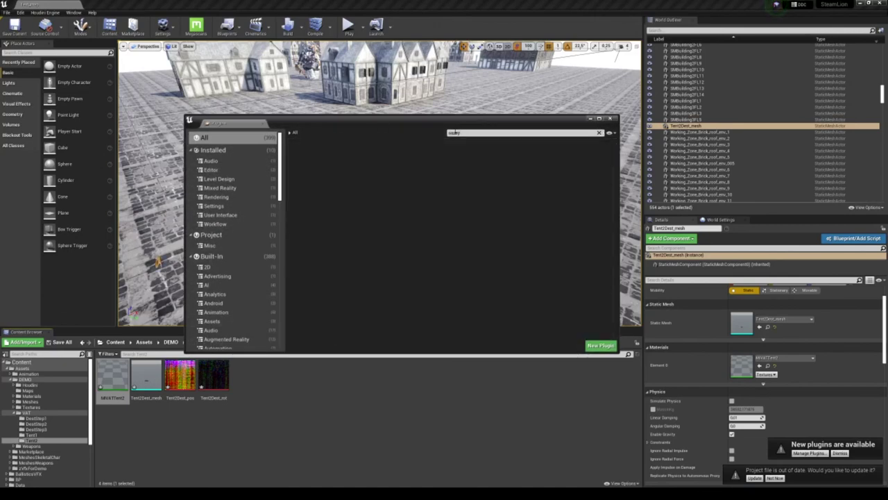
{"action": "key", "text": "BackSpace"}
{"action": "type", "text": "ide"}
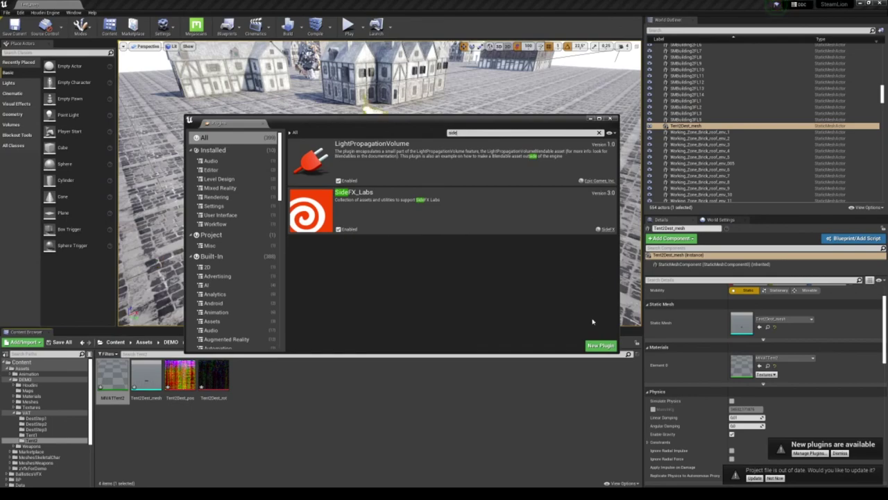
{"action": "left_click", "coordinate": [613, 120]}
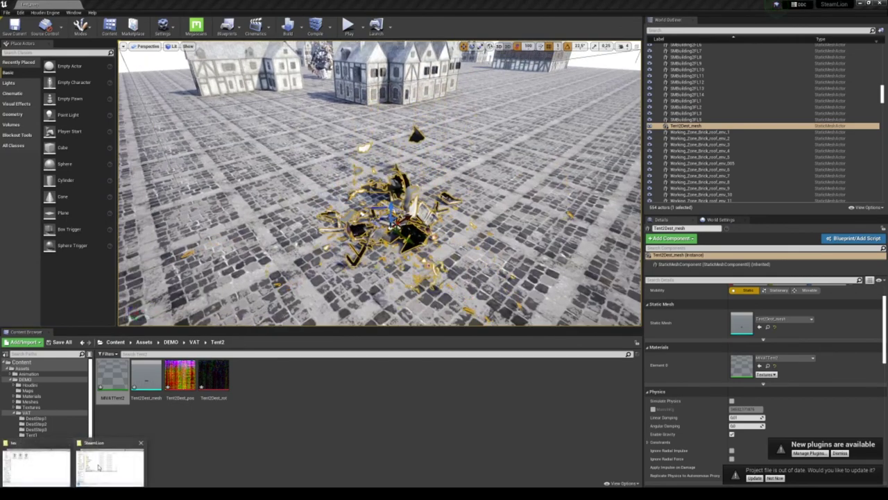
- Check the project's Plugins folder in File Explorer, then save all modified content in Unreal
{"action": "left_click", "coordinate": [97, 470]}
{"action": "double_click", "coordinate": [274, 200]}
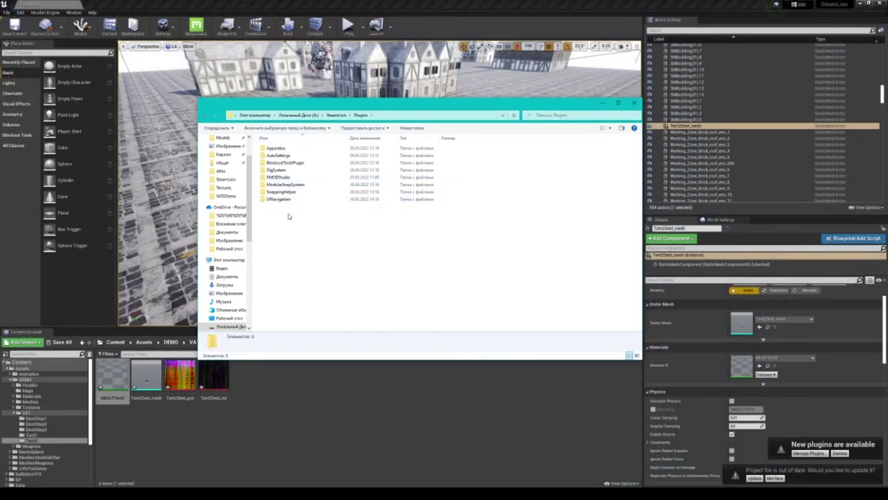
{"action": "left_click", "coordinate": [283, 393]}
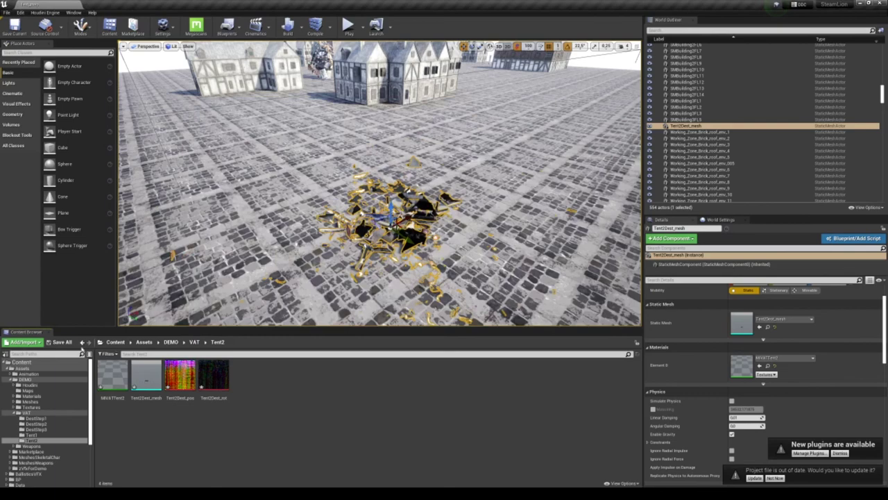
{"action": "key", "text": "ctrl+shift+s"}
{"action": "key", "text": "Return"}
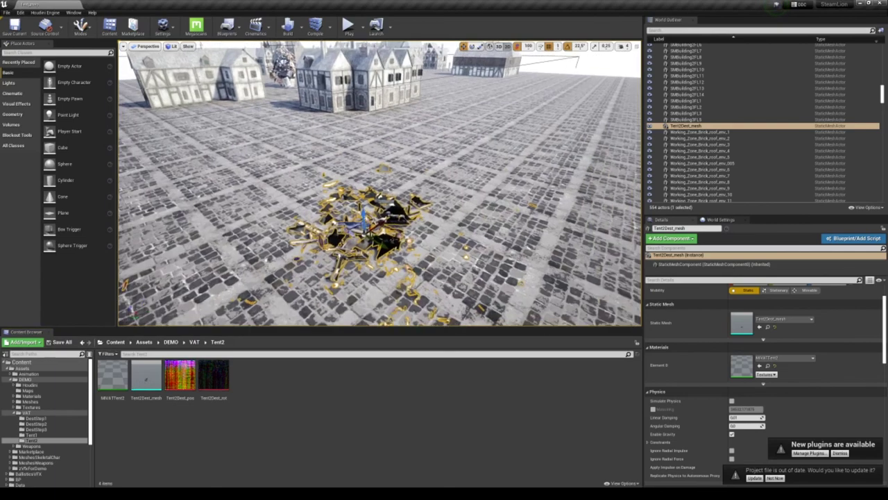
- Raise the MIVATTent2 material instance's Playback Speed to about 0.7
{"action": "double_click", "coordinate": [117, 383]}
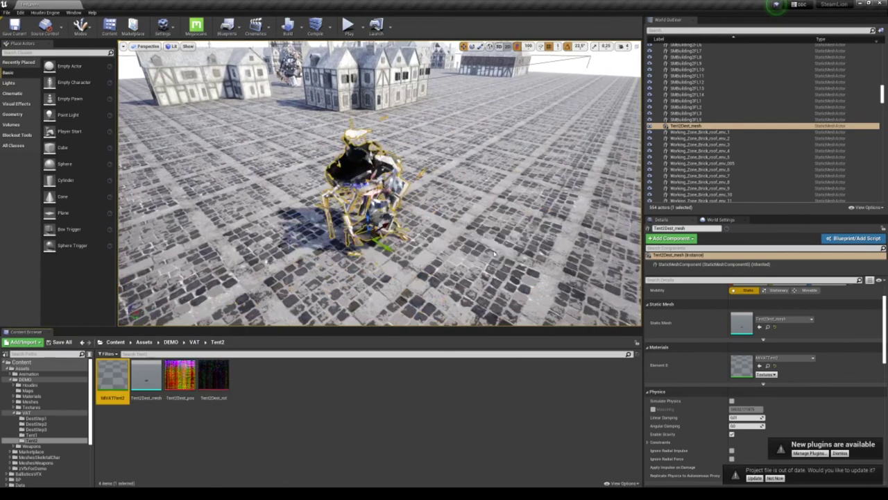
{"action": "scroll", "coordinate": [551, 323], "scroll_direction": "down", "scroll_amount": 3}
{"action": "left_click_drag", "start_coordinate": [552, 324], "coordinate": [545, 325]}
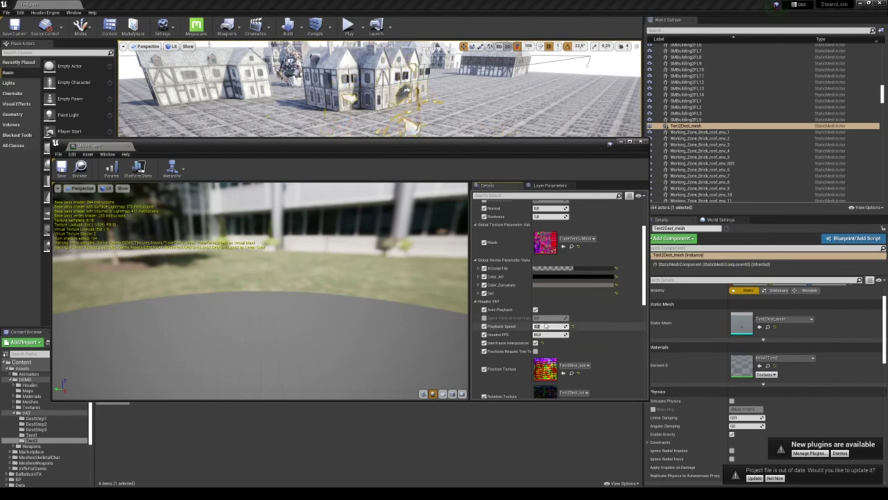